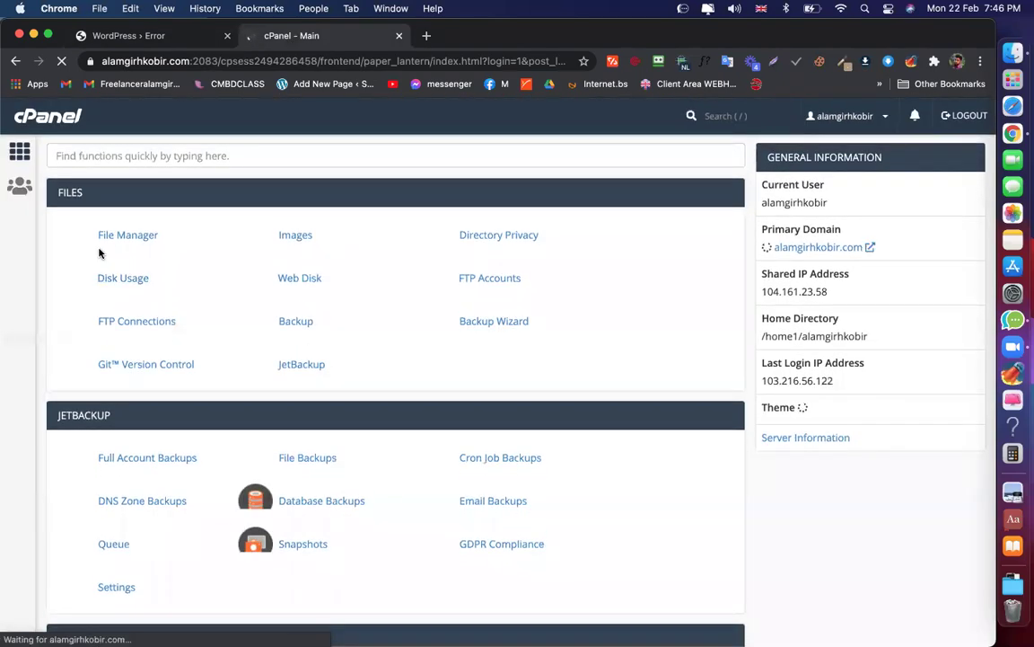
Open cPanel's File Manager, glance at the WordPress critical-error tab, and return to the home-directory listing
click(124, 234)
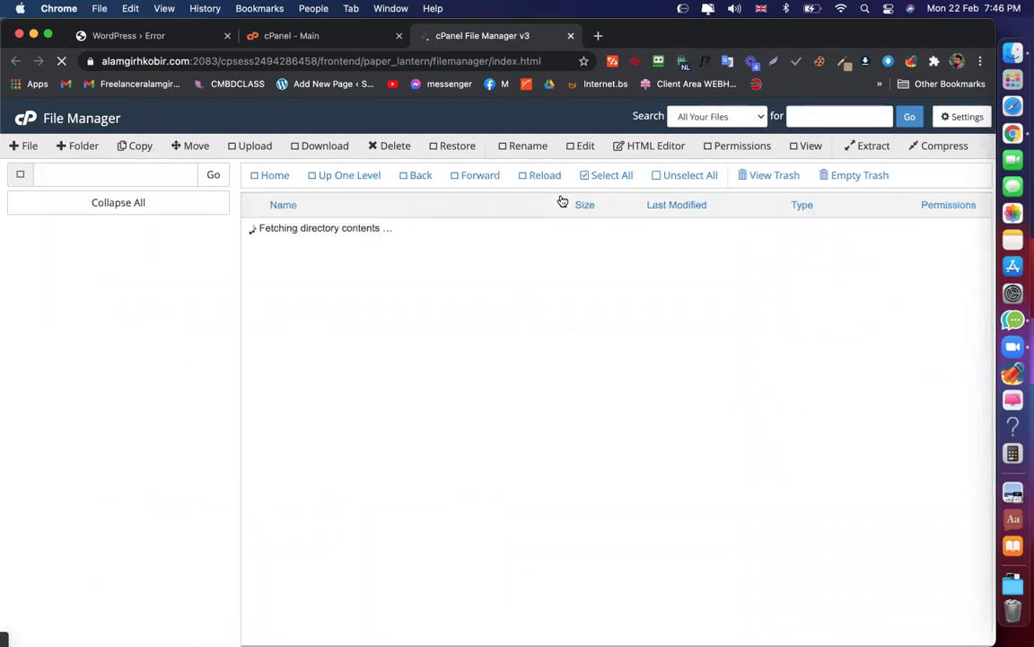
scroll(351, 396, down, 2)
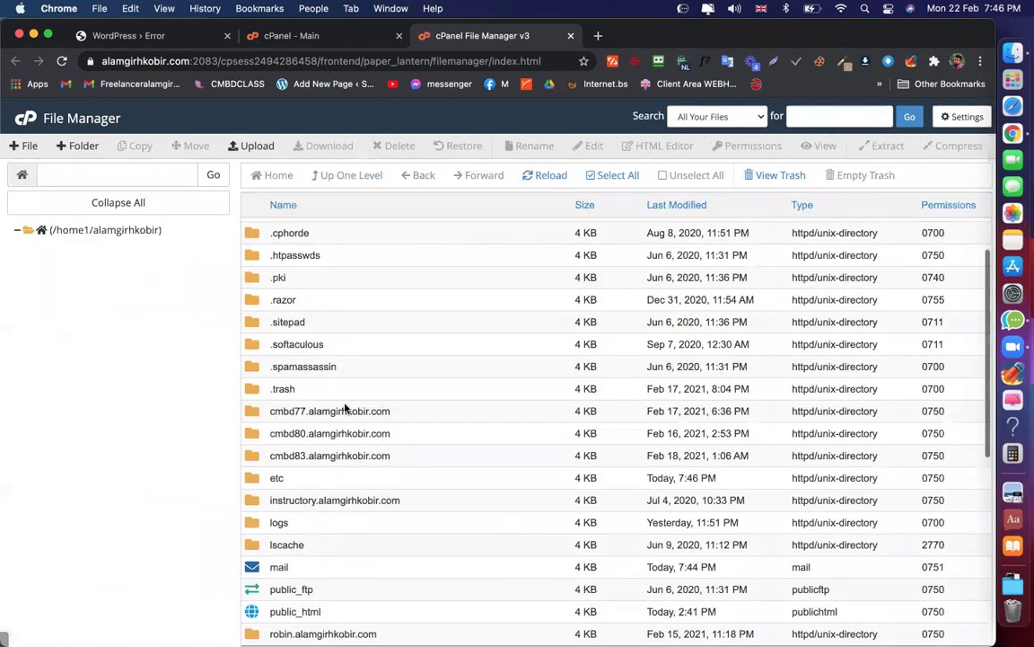
click(133, 36)
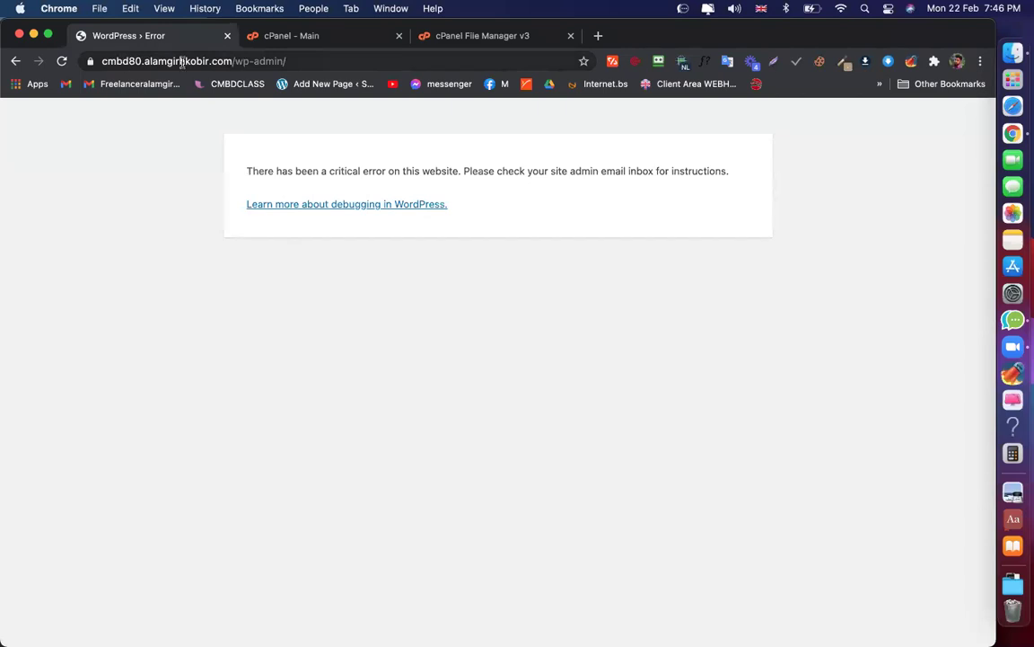
click(482, 36)
scroll(377, 359, down, 2)
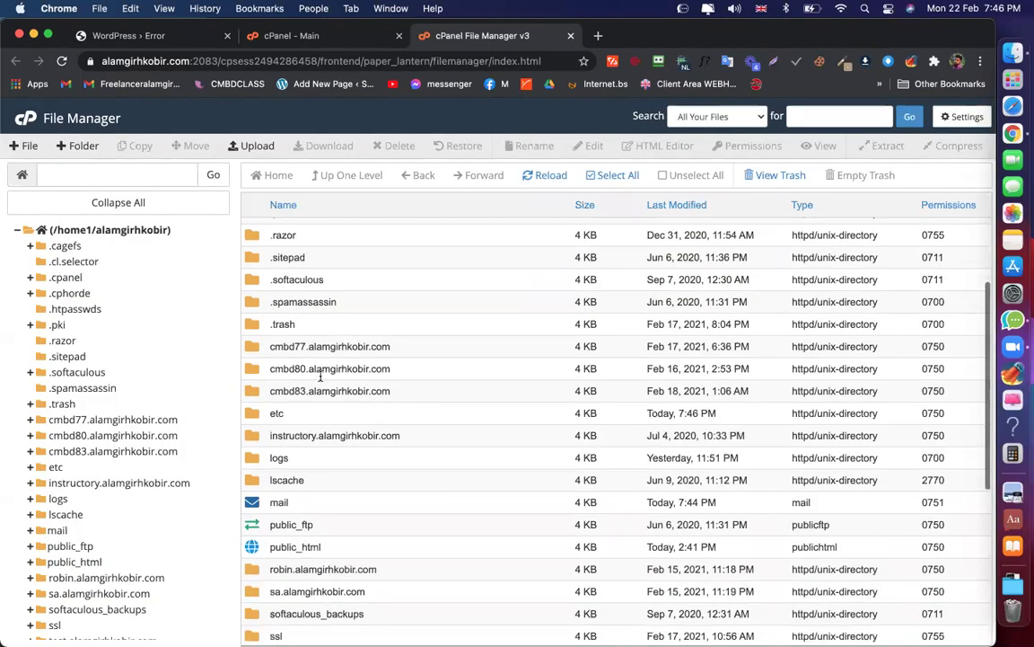
Rename cmbd80.alamgirhkobir.com/wp-content/plugins to plugins1, then return to the WordPress error tab
double_click(439, 368)
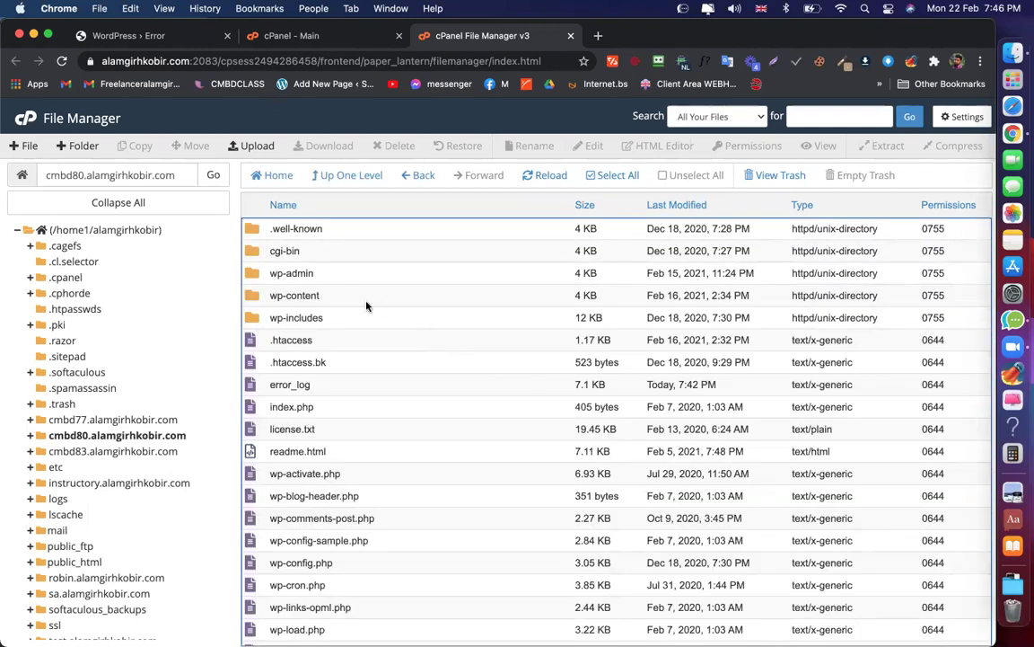
double_click(332, 301)
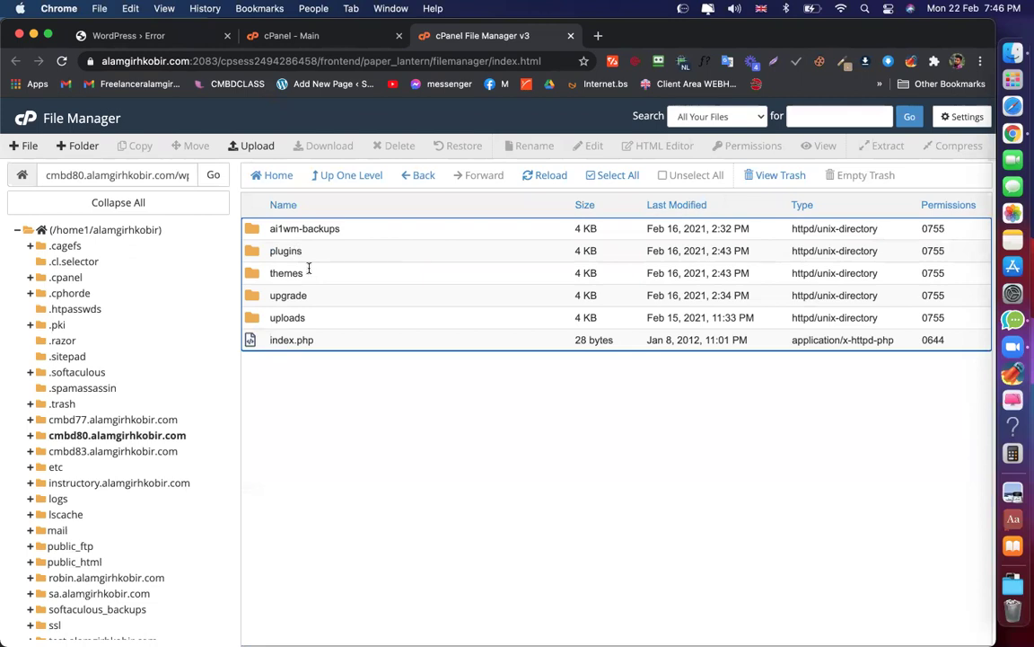
click(317, 254)
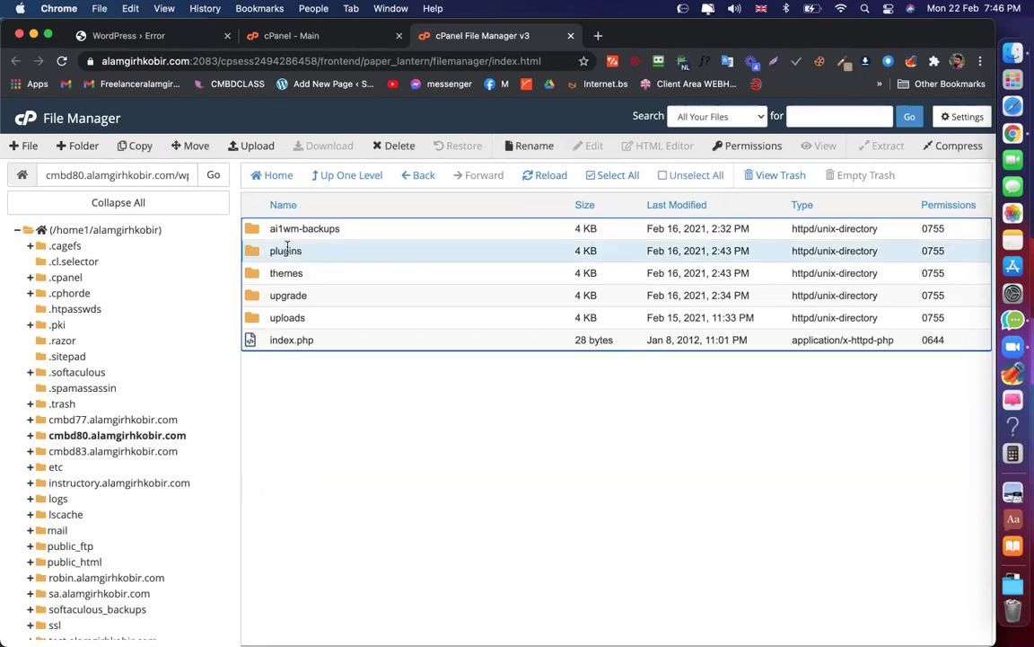
click(315, 251)
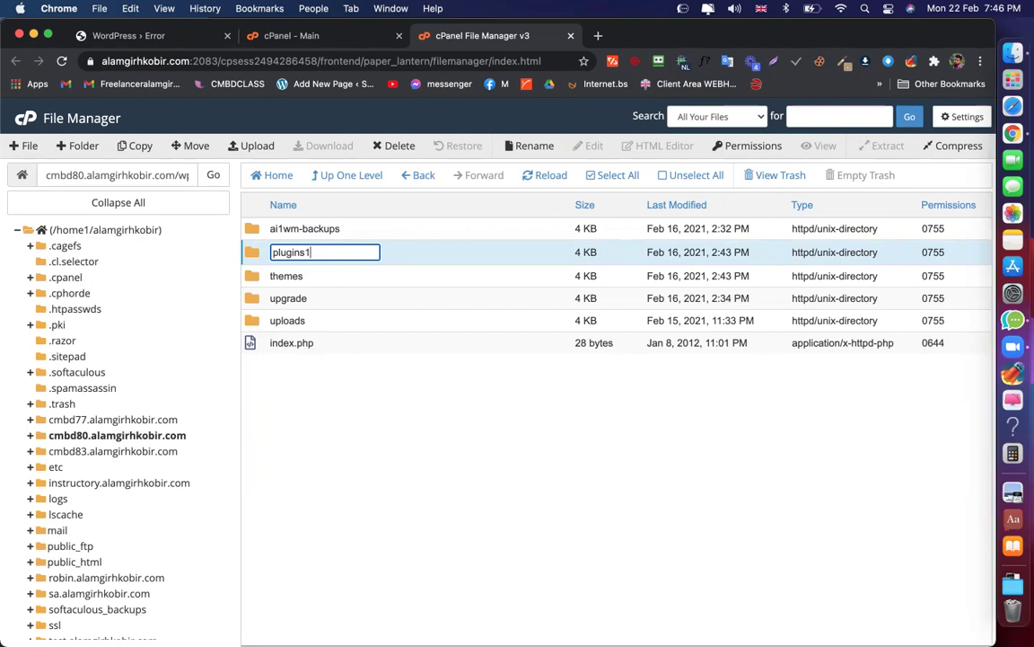
key(BackSpace)
key(Return)
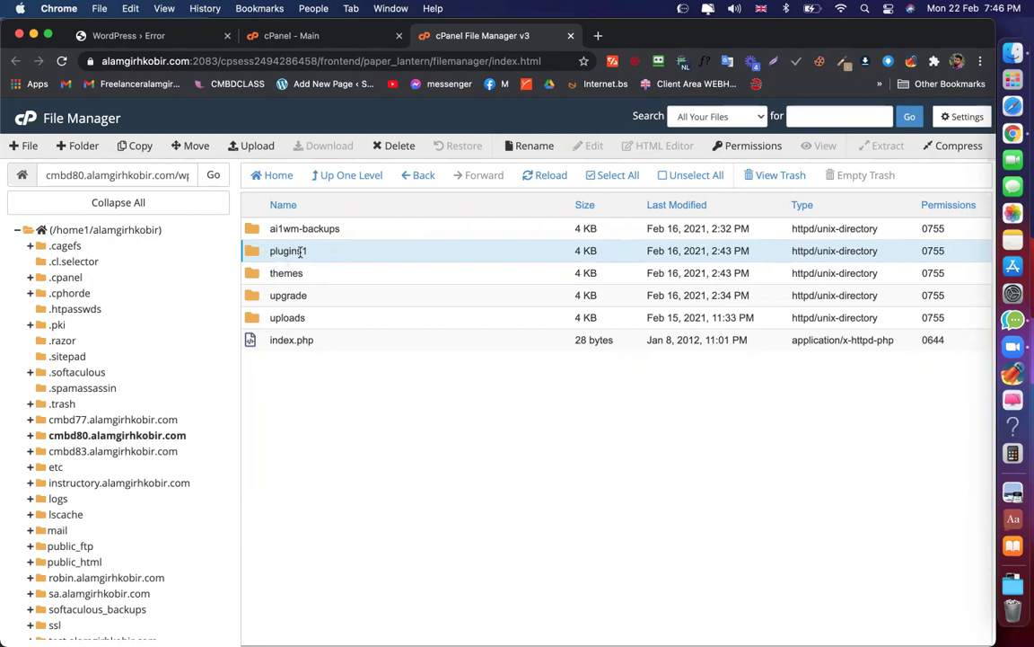
click(160, 41)
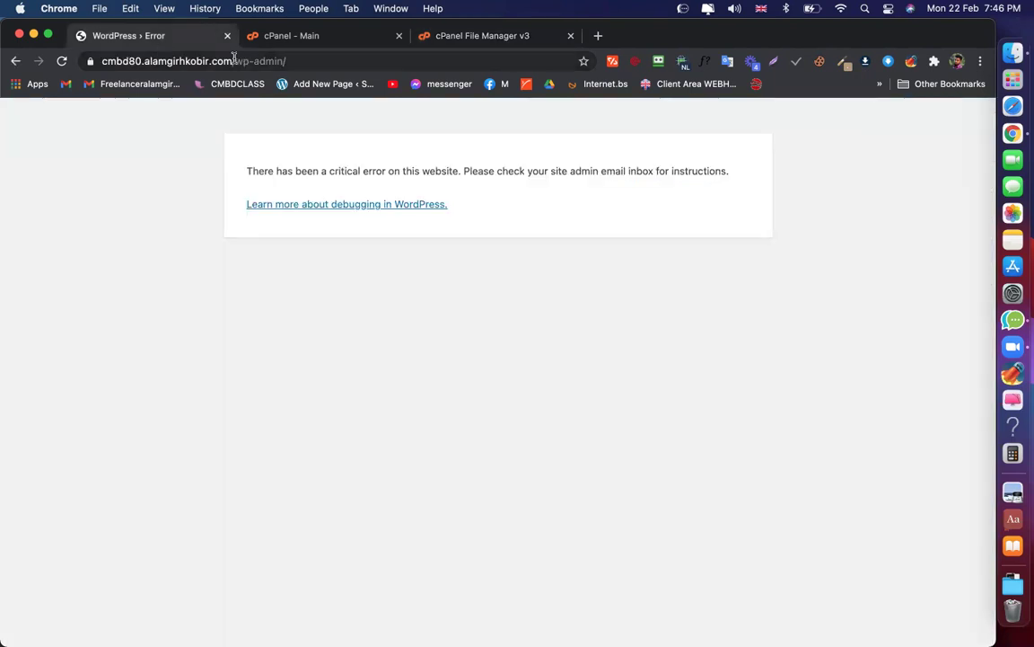
Strip wp-admin from the address to load the site's working homepage
drag(236, 61, 283, 63)
key(BackSpace)
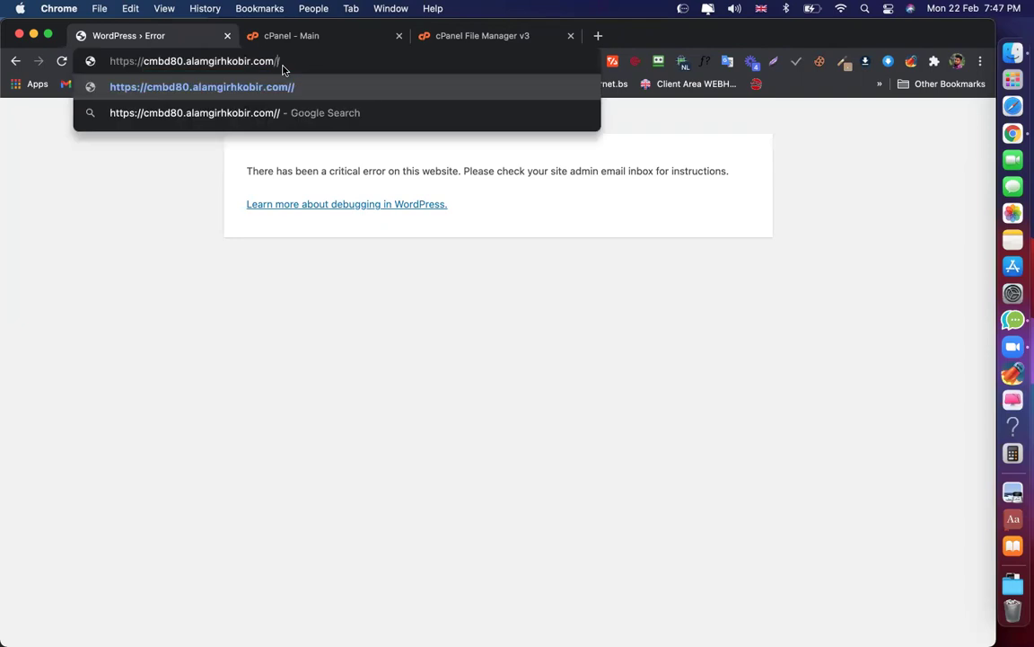
key(Return)
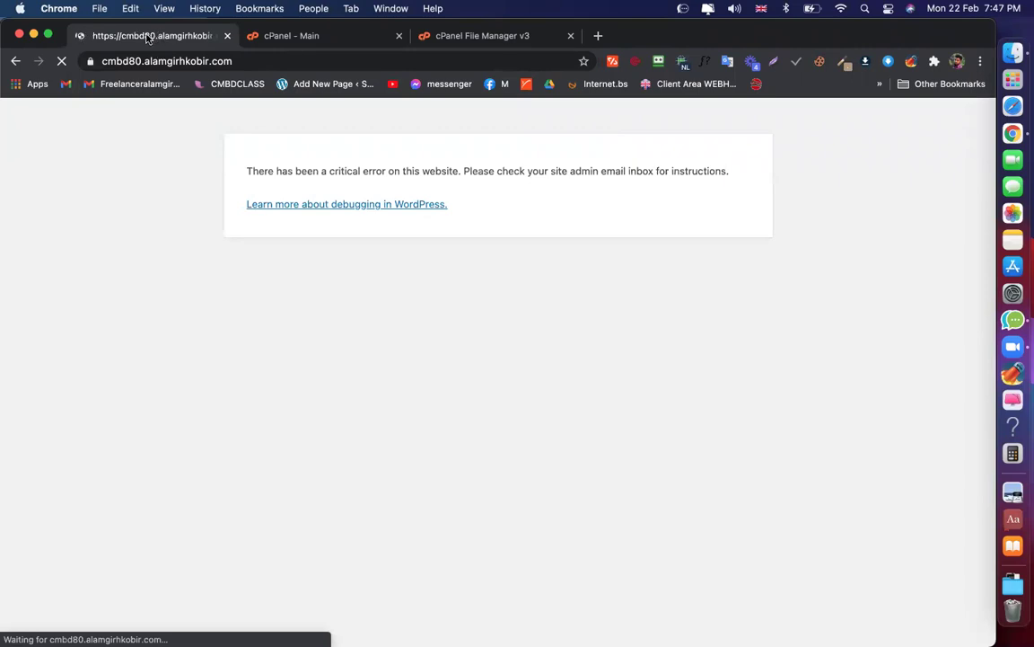
scroll(440, 341, down, 2)
scroll(444, 330, up, 5)
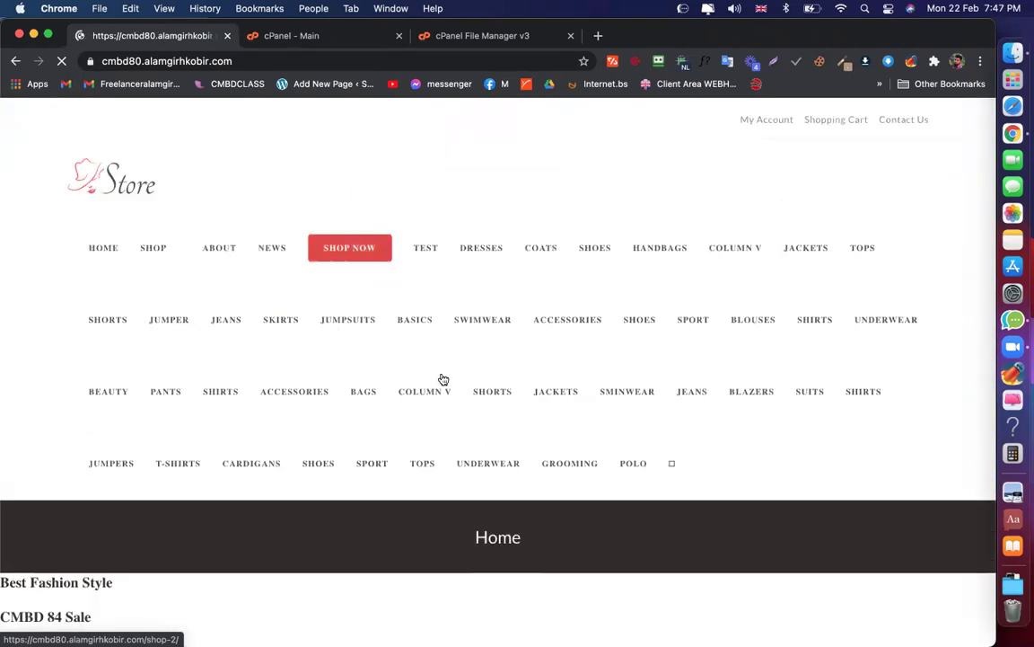
Append /wp-admin to the site address and load the admin area's robot check
click(261, 59)
click(280, 60)
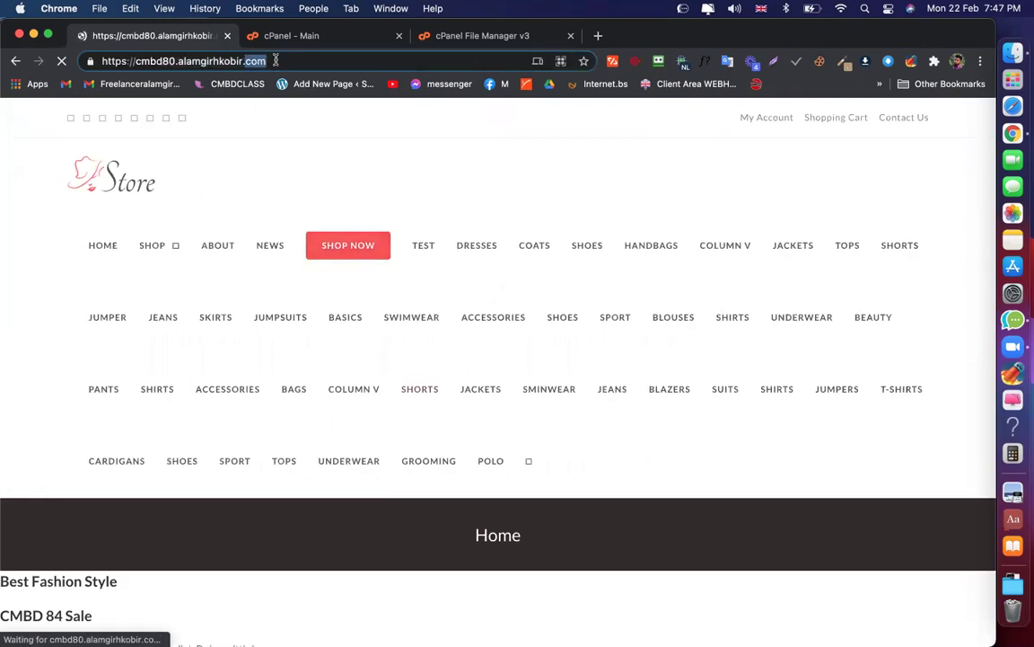
text(/wp0)
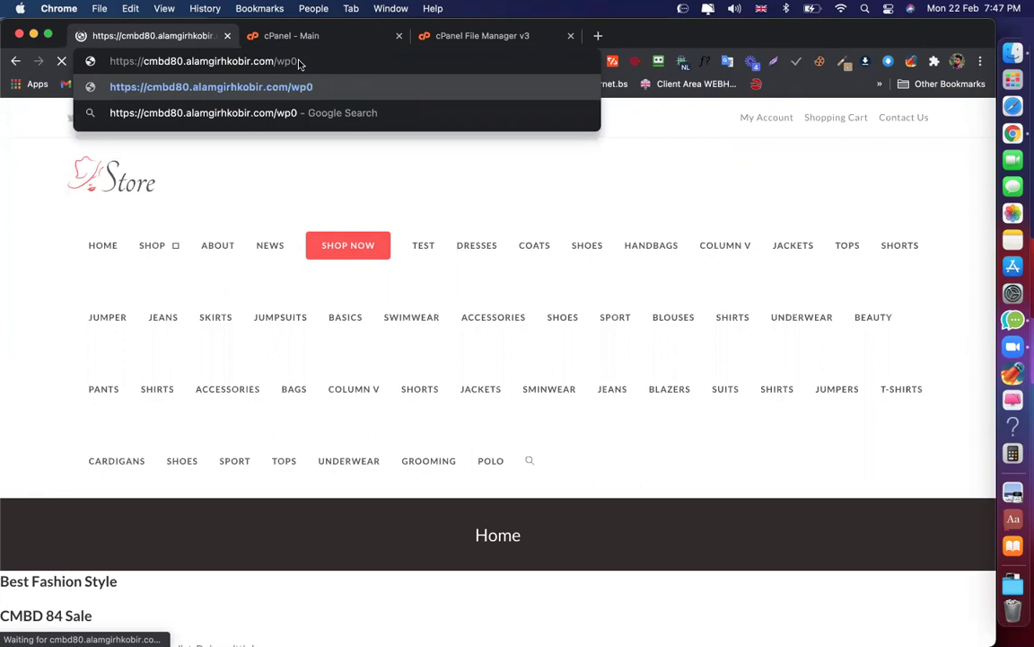
key(BackSpace)
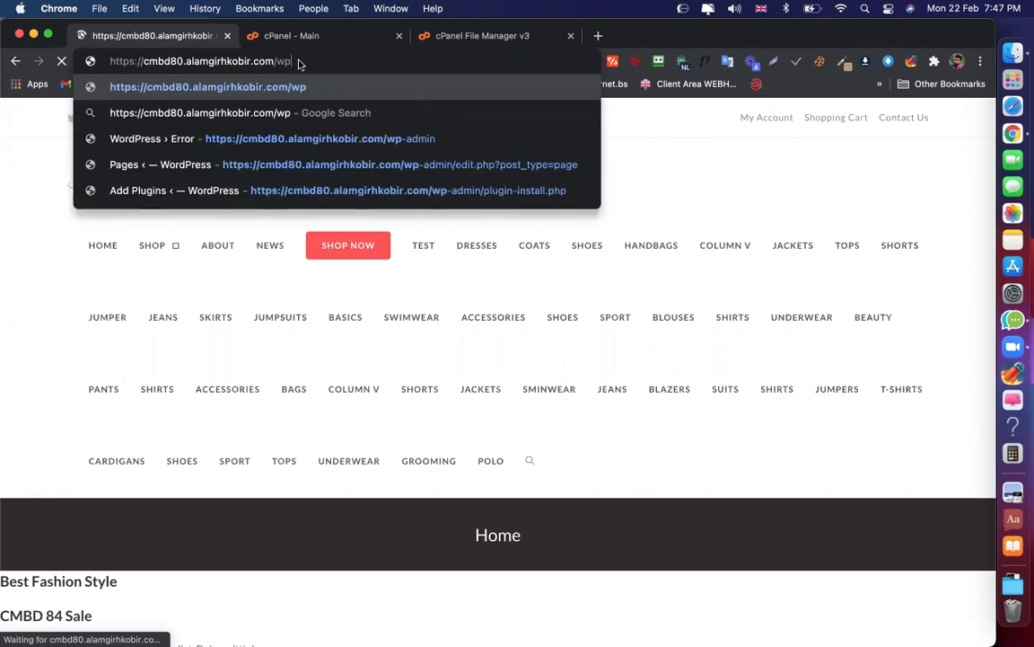
text(-)
key(Return)
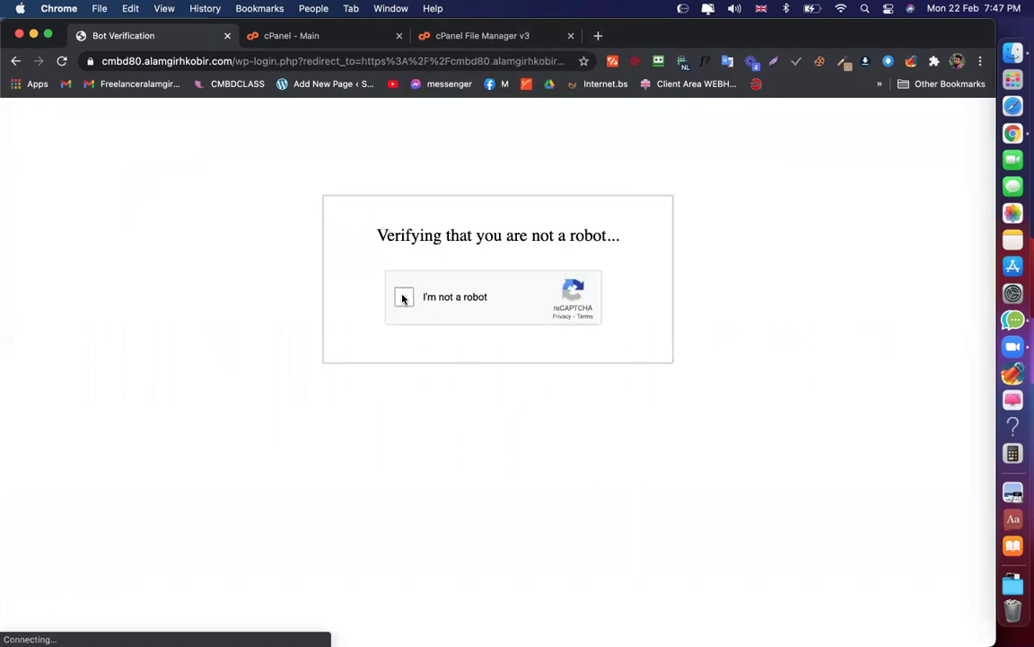
Tick the reCAPTCHA 'not a robot' checkbox and get back to the WordPress login form
click(402, 296)
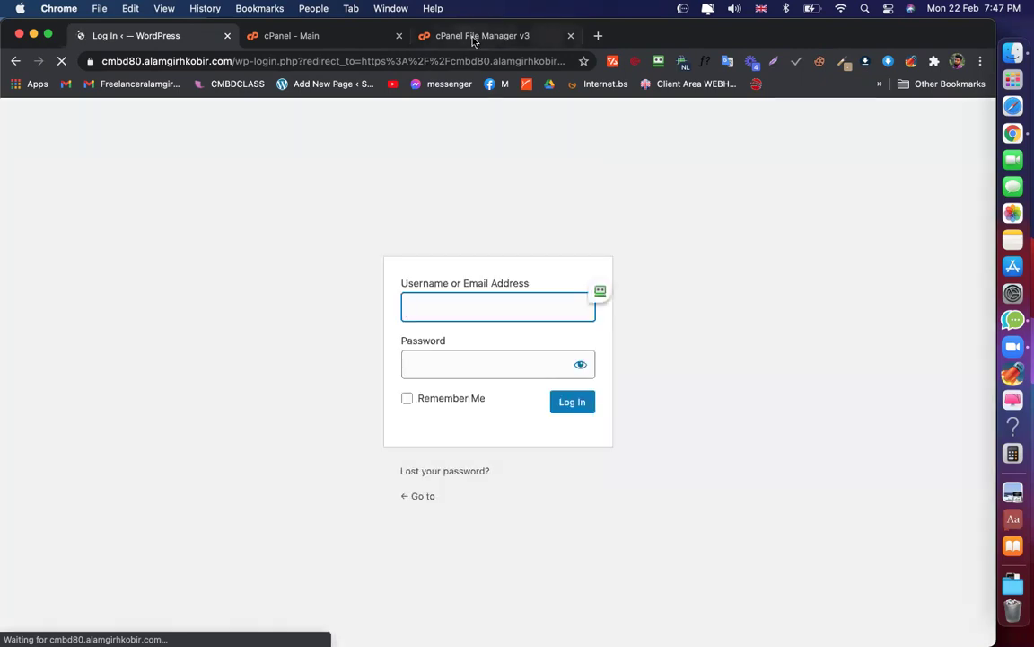
click(473, 35)
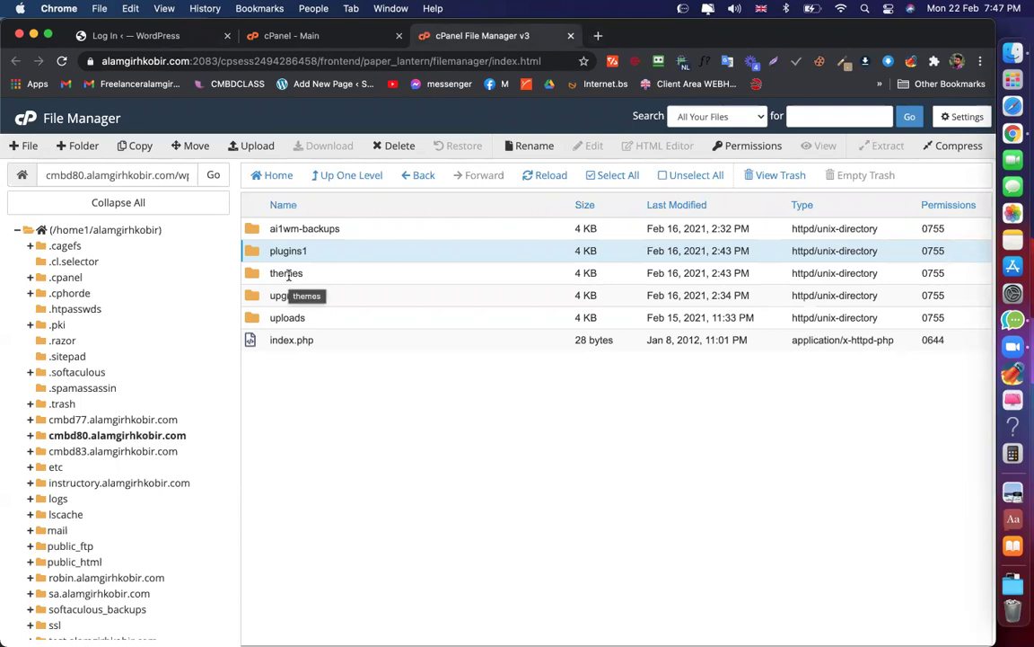
click(173, 36)
Log in with the admin username and password to reach the Dashboard
click(505, 313)
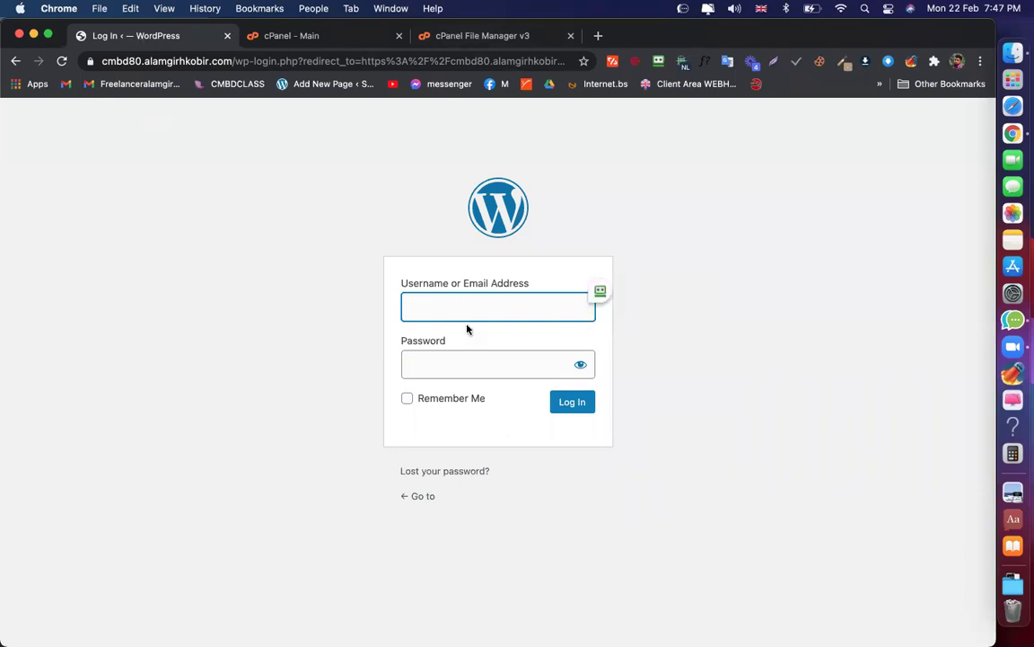
text(admin)
key(Tab)
text(••••)
key(Return)
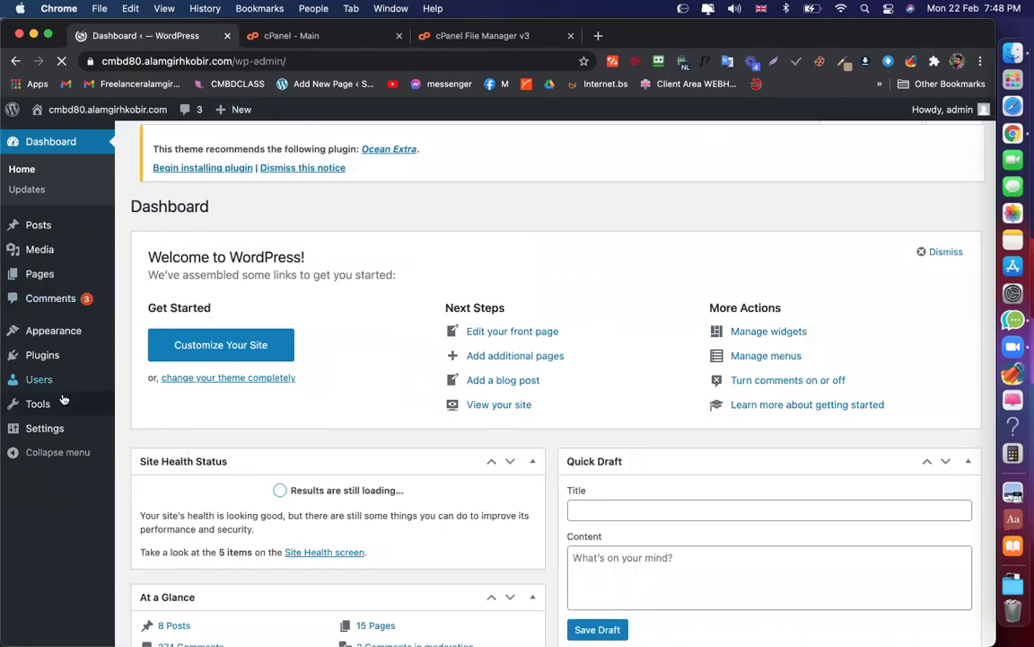
Decline RoboForm's save-password prompt and review the plugin-file-missing deactivation notices on the Plugins page
mouse_move(40, 359)
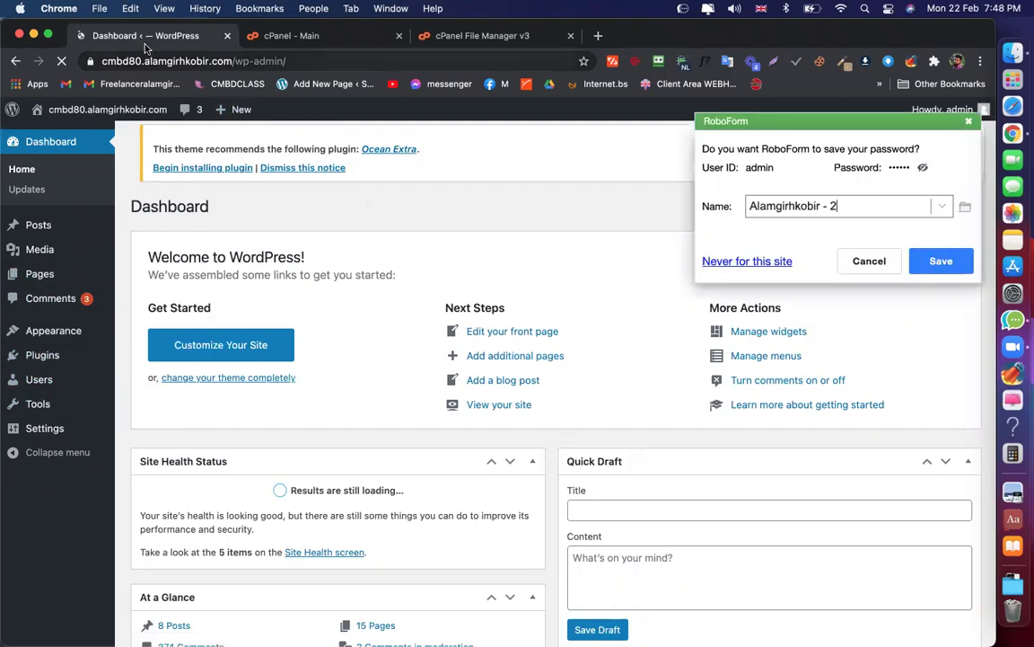
click(869, 262)
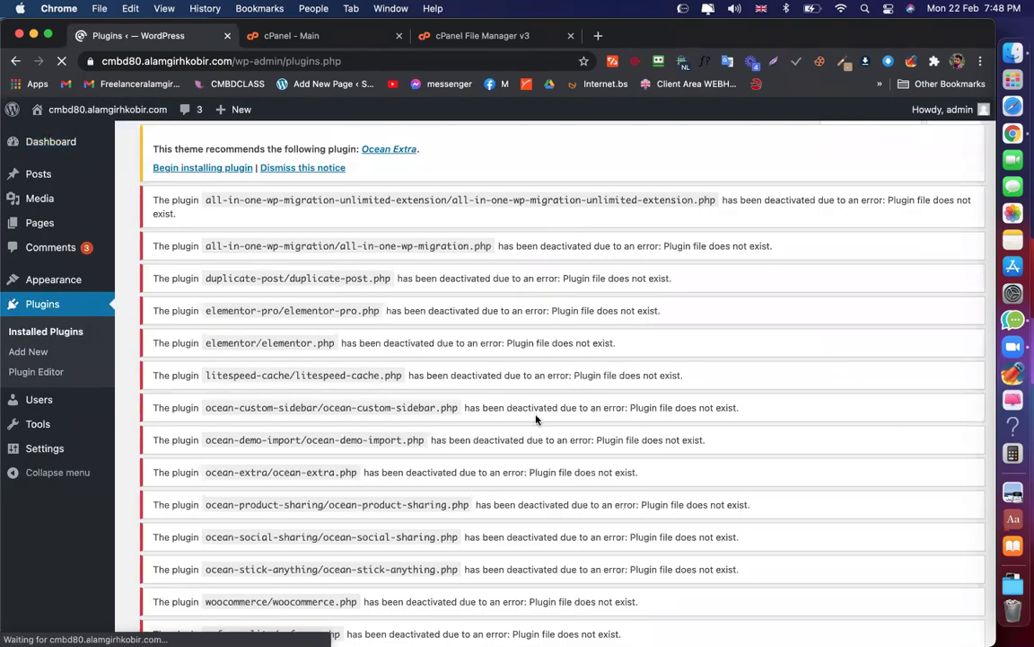
scroll(536, 415, down, 5)
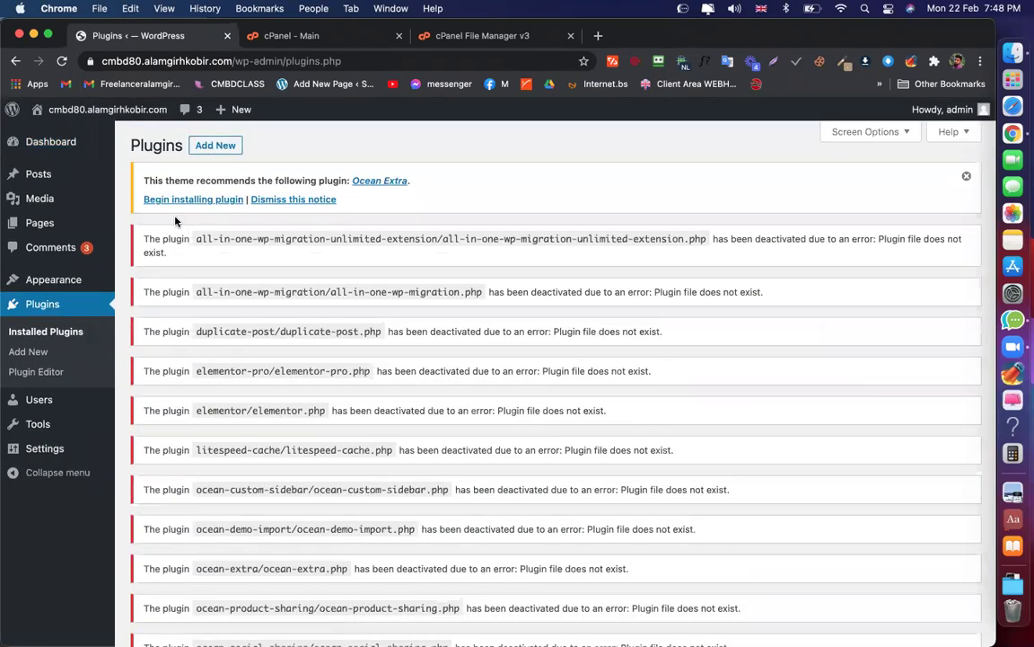
click(427, 35)
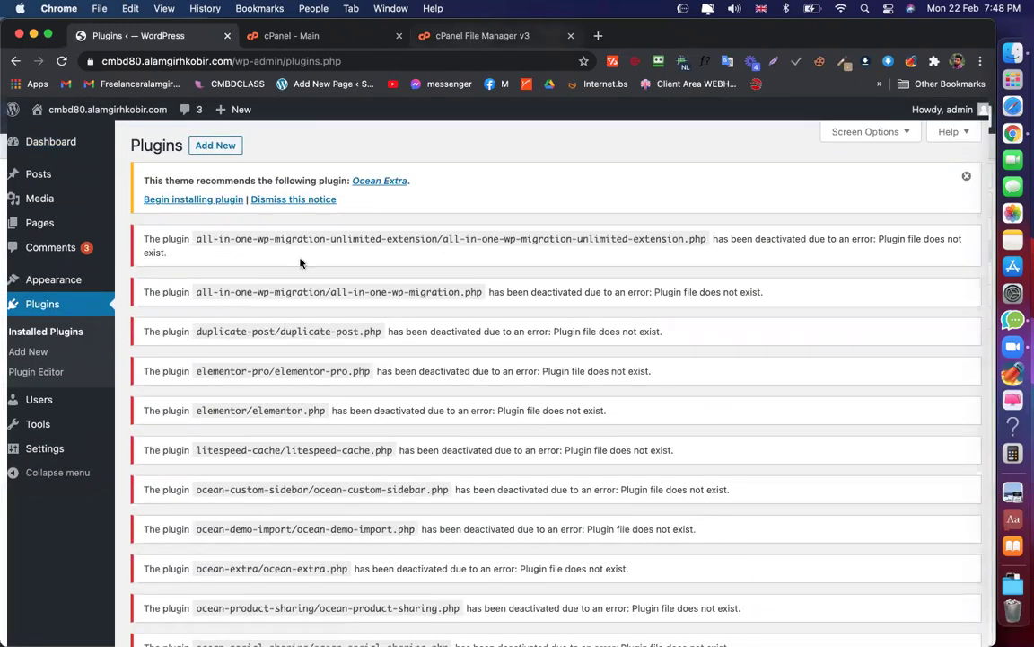
Rename the plugins1 folder back to plugins and return to the WordPress Plugins tab
right_click(290, 256)
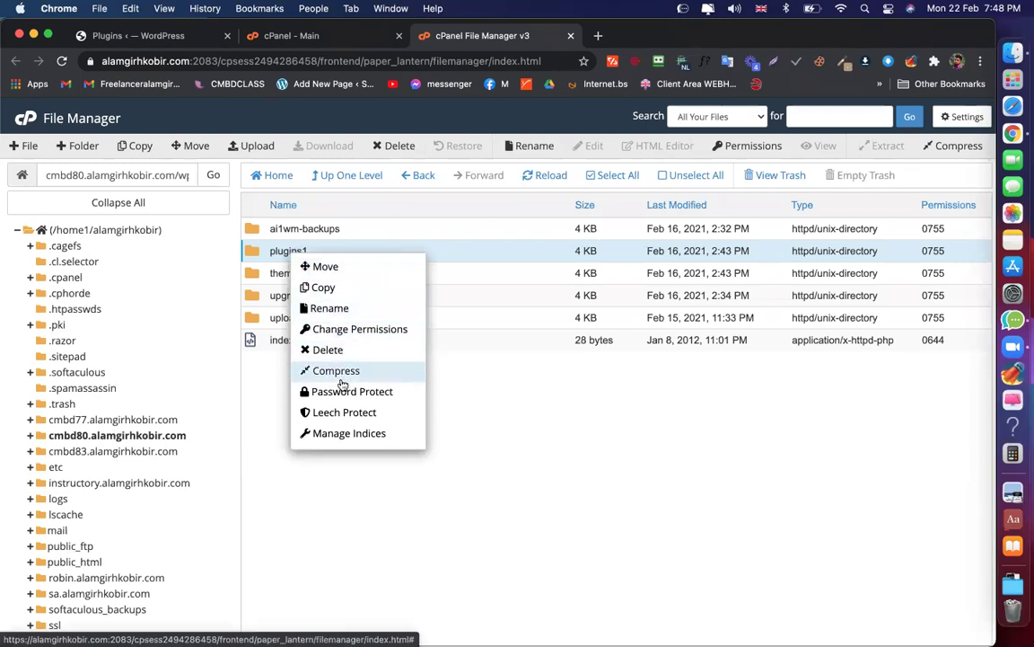
click(329, 308)
key(BackSpace)
key(Return)
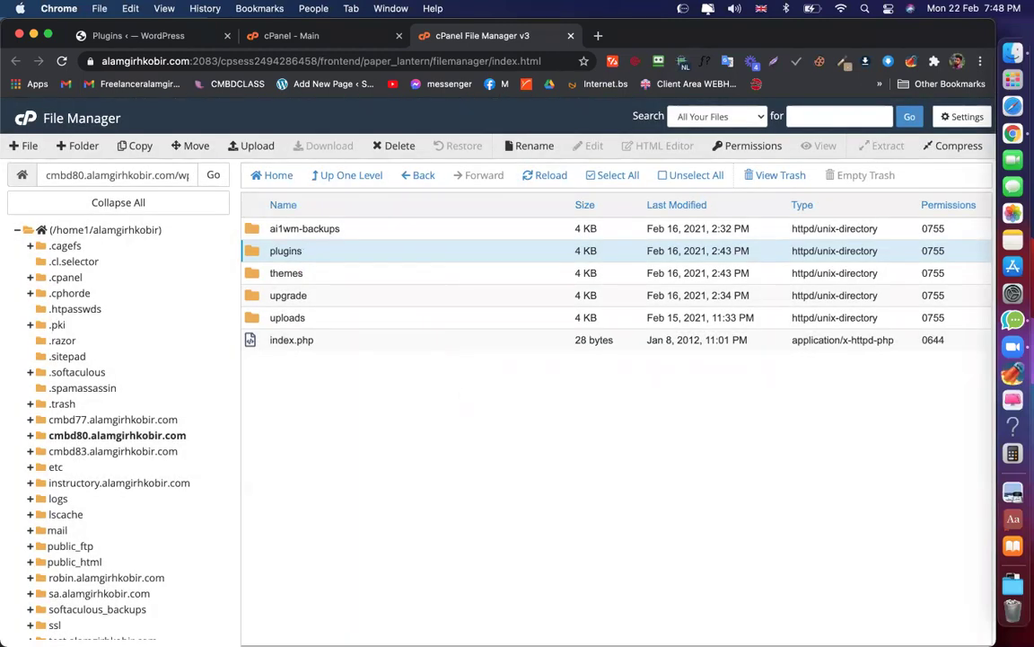
click(149, 32)
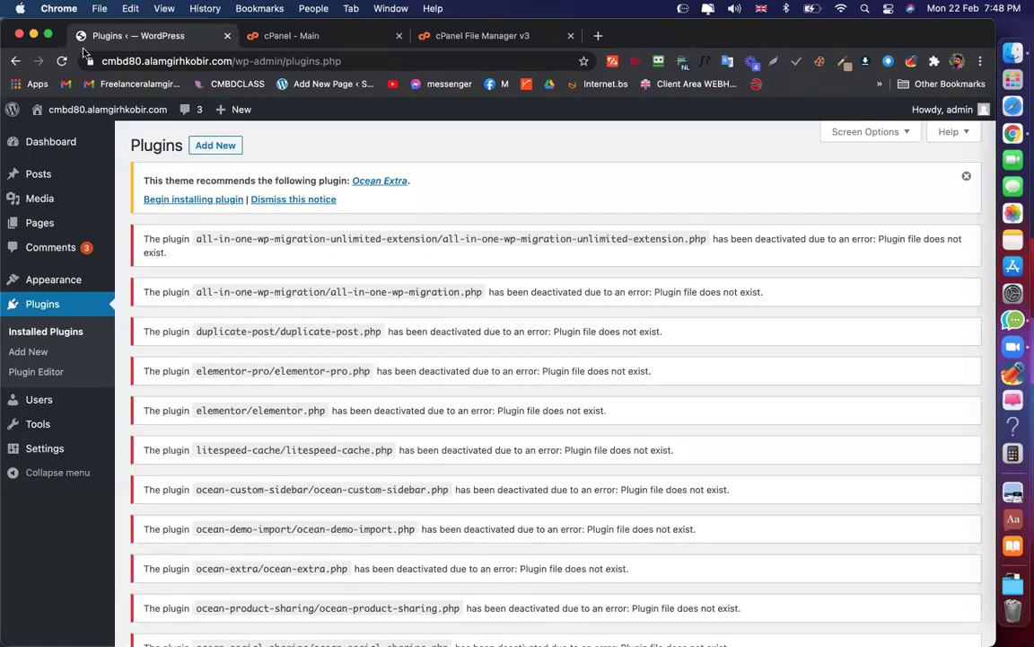
Reload the Plugins page and scroll through the 28 inactive installed plugins
click(61, 60)
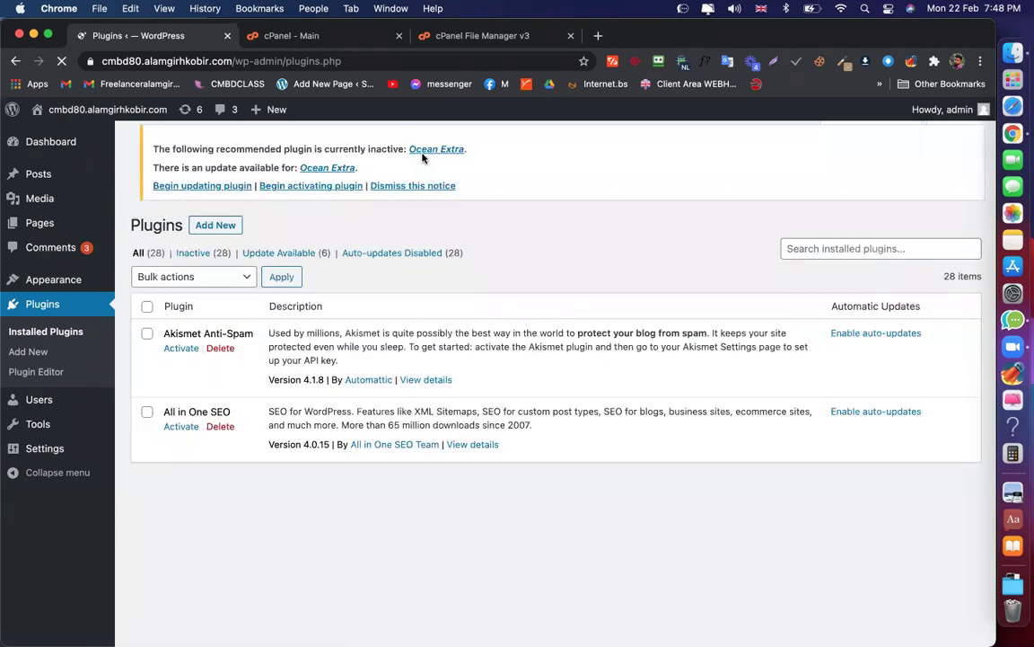
scroll(266, 458, down, 10)
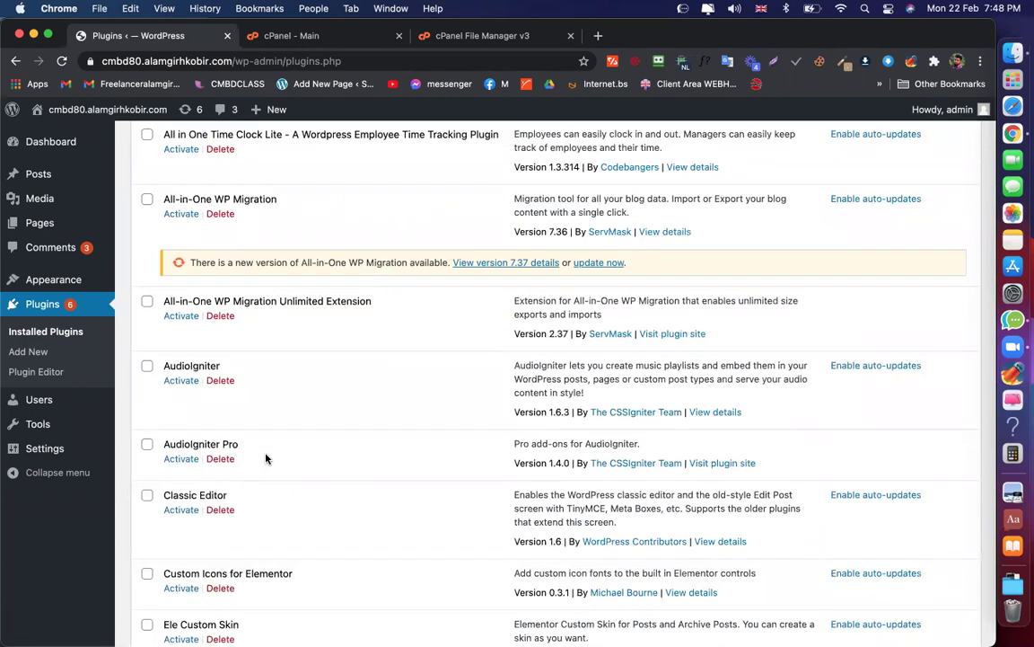
scroll(265, 458, down, 4)
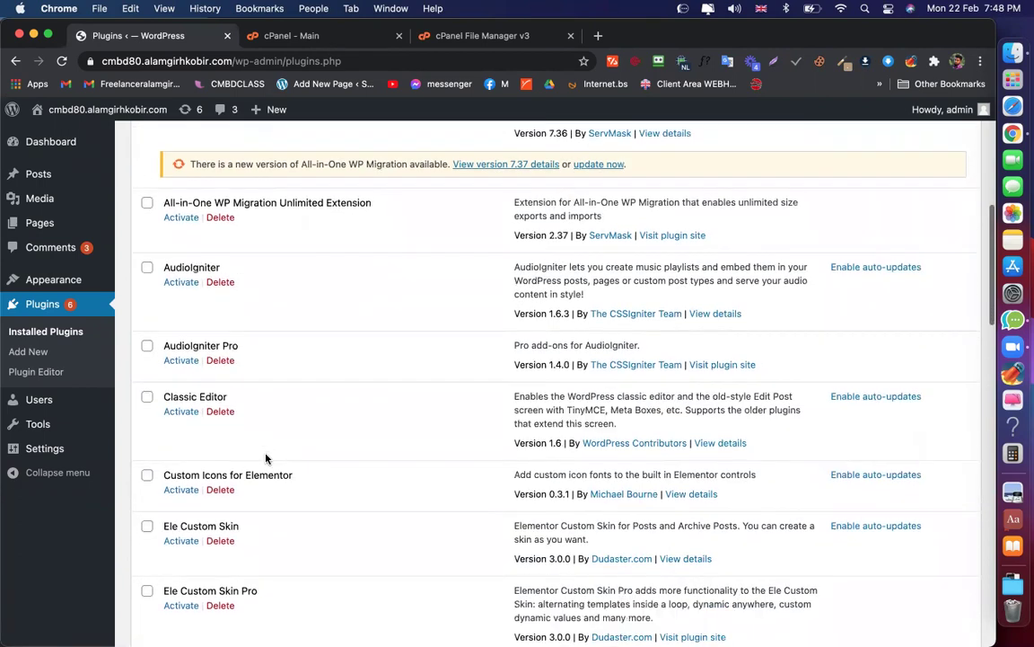
scroll(254, 294, up, 13)
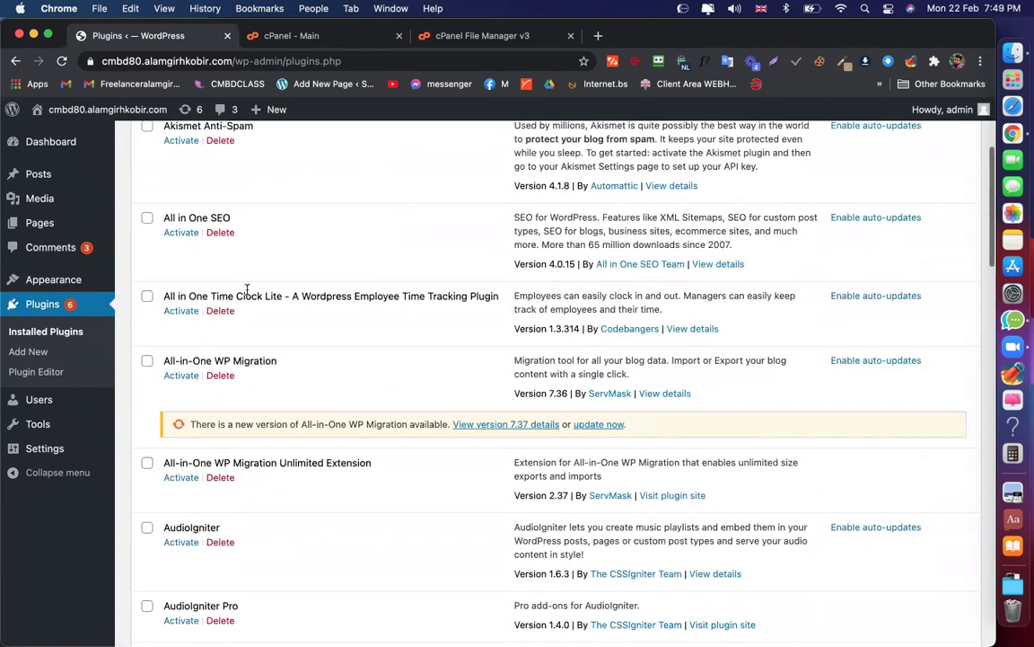
Activate Akismet Anti-Spam, then load the copied site address in a Chrome Guest window
click(179, 299)
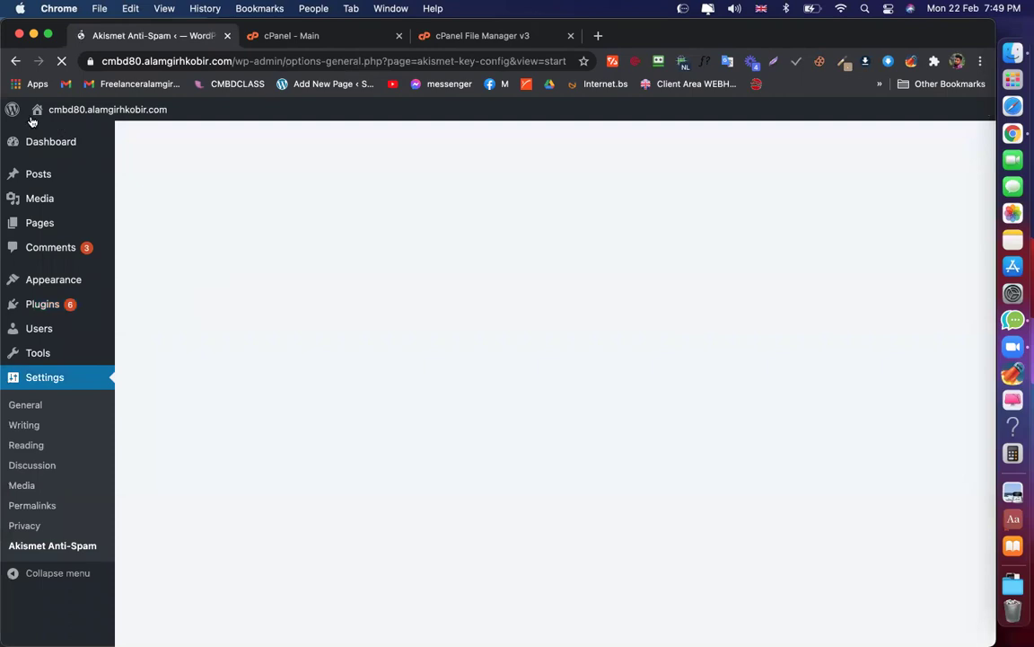
mouse_move(12, 109)
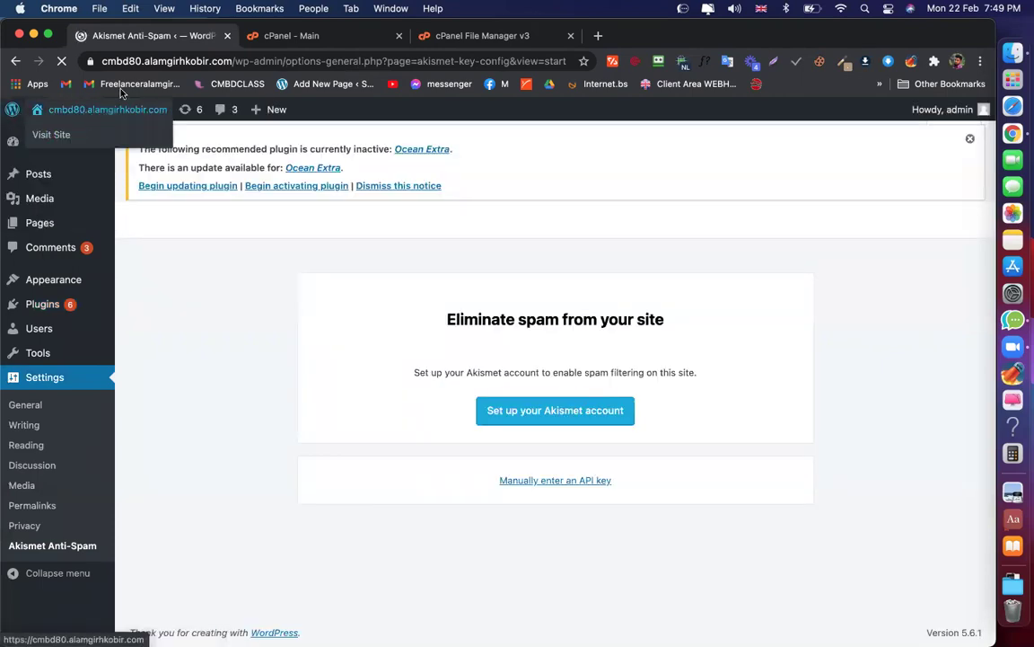
drag(231, 59, 99, 59)
key(super+c)
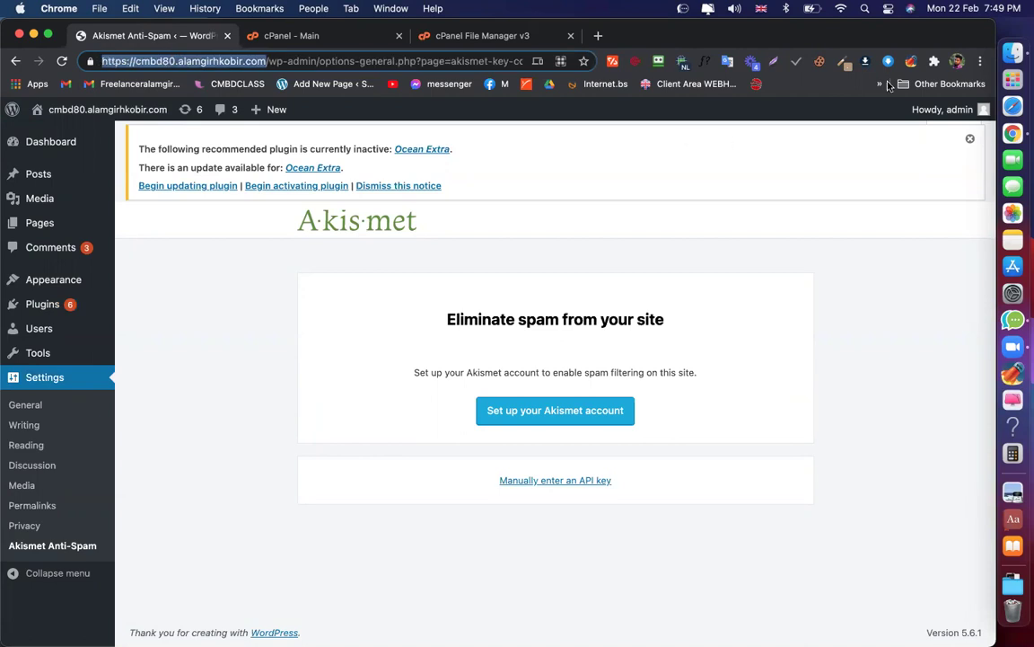
click(957, 62)
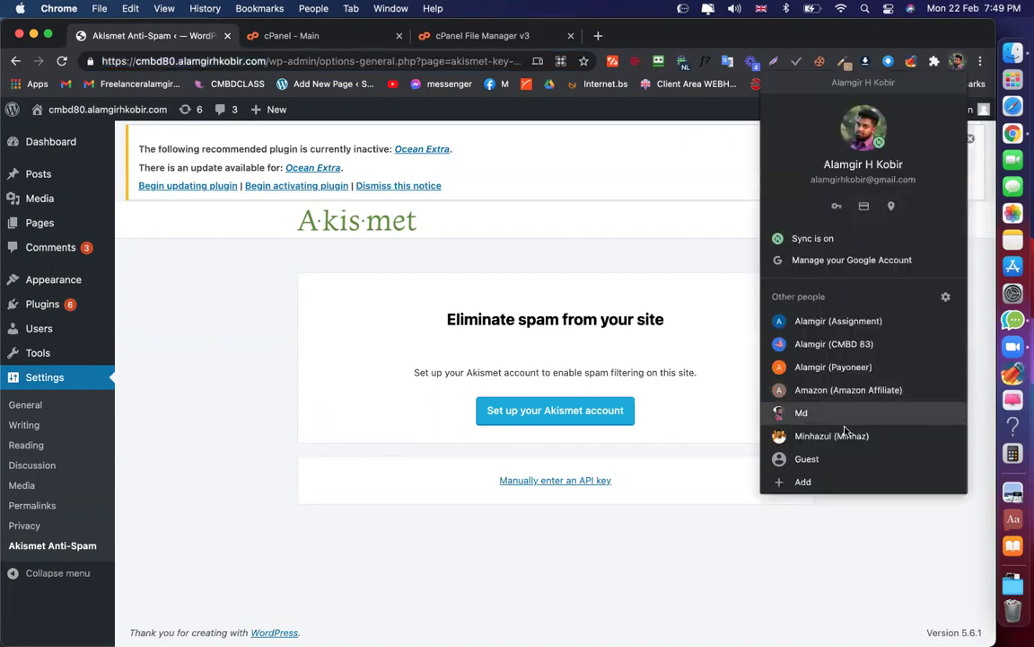
click(807, 459)
key(super+v)
key(Return)
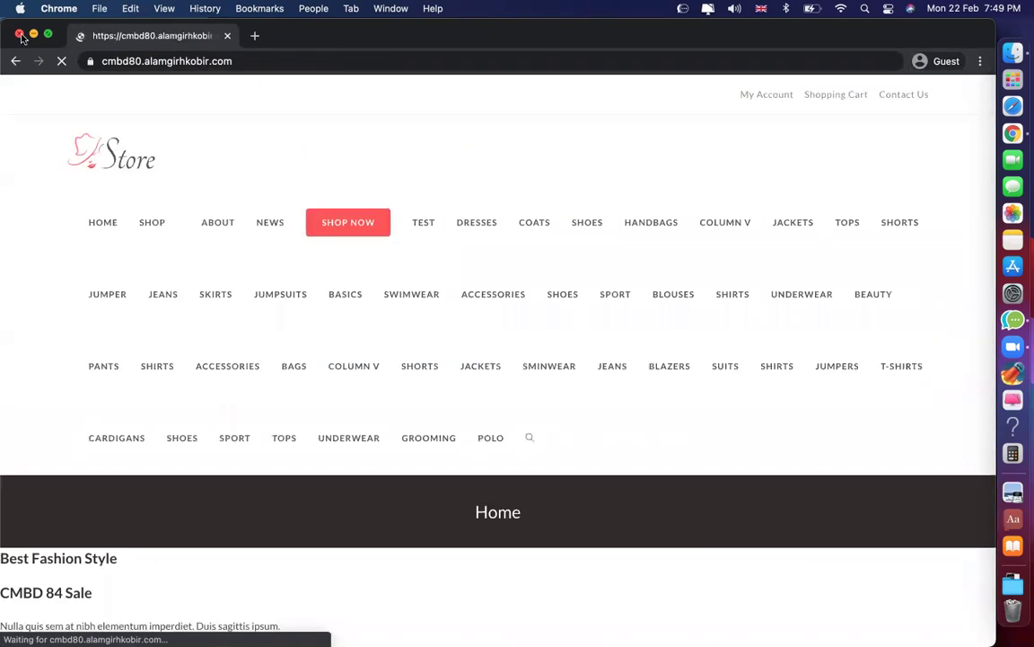
Close the Guest window and activate the All in One SEO plugin
click(20, 35)
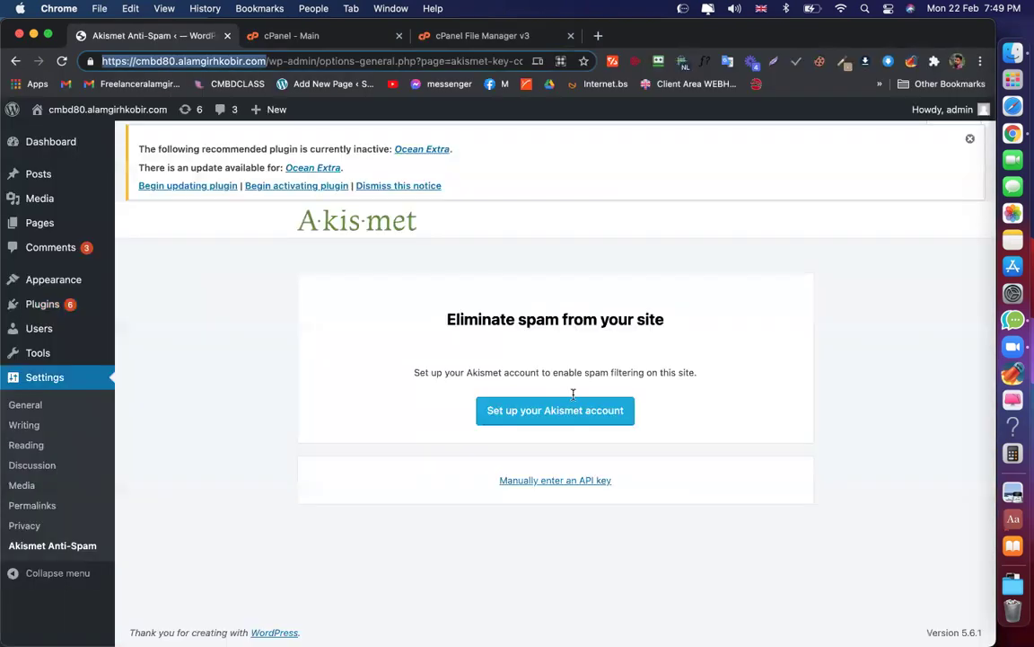
click(41, 305)
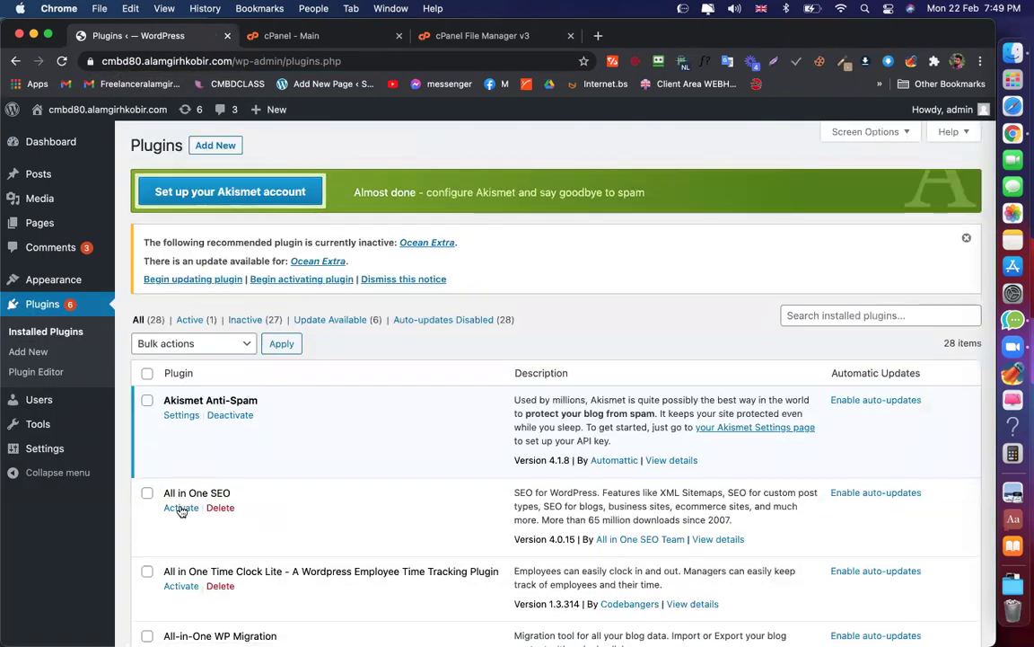
click(180, 508)
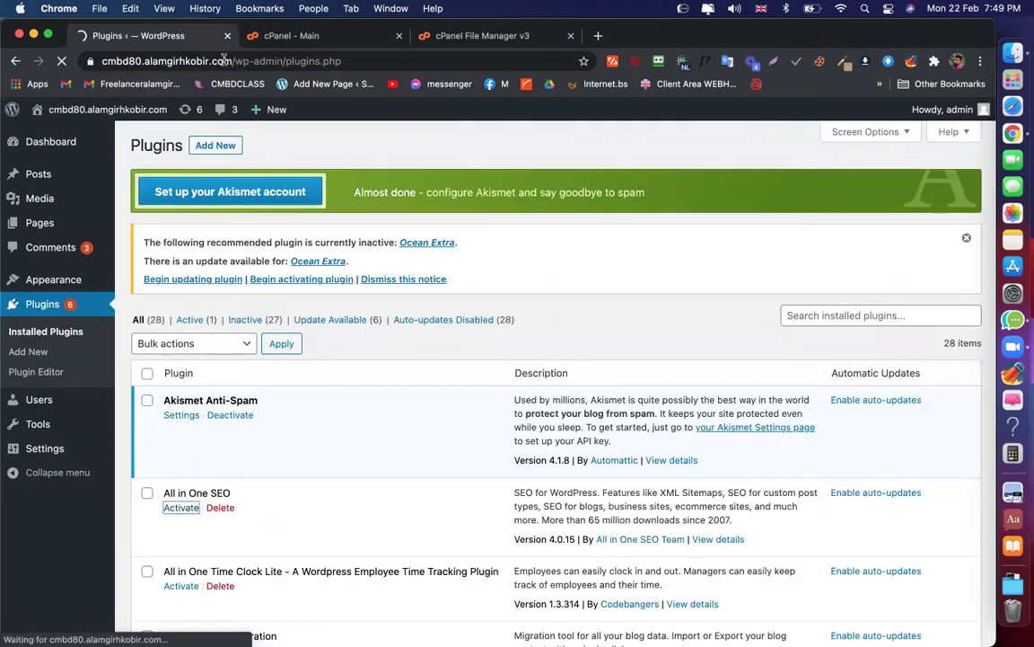
View the site's Store home page in a new Guest window, then close it
drag(233, 61, 101, 61)
key(super+c)
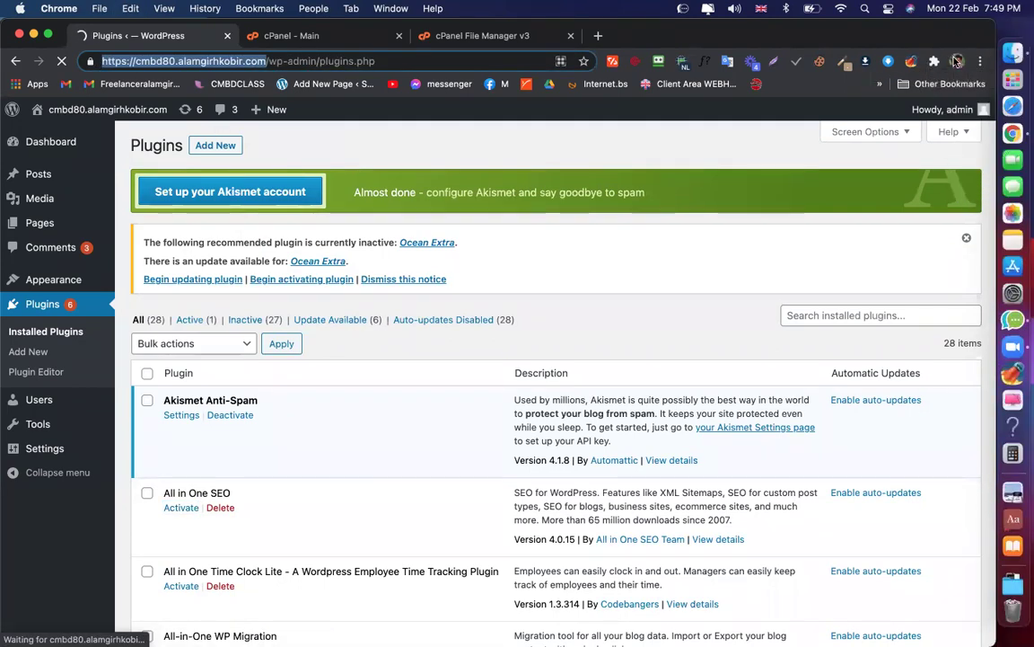
click(957, 61)
click(806, 459)
key(super+v)
key(Return)
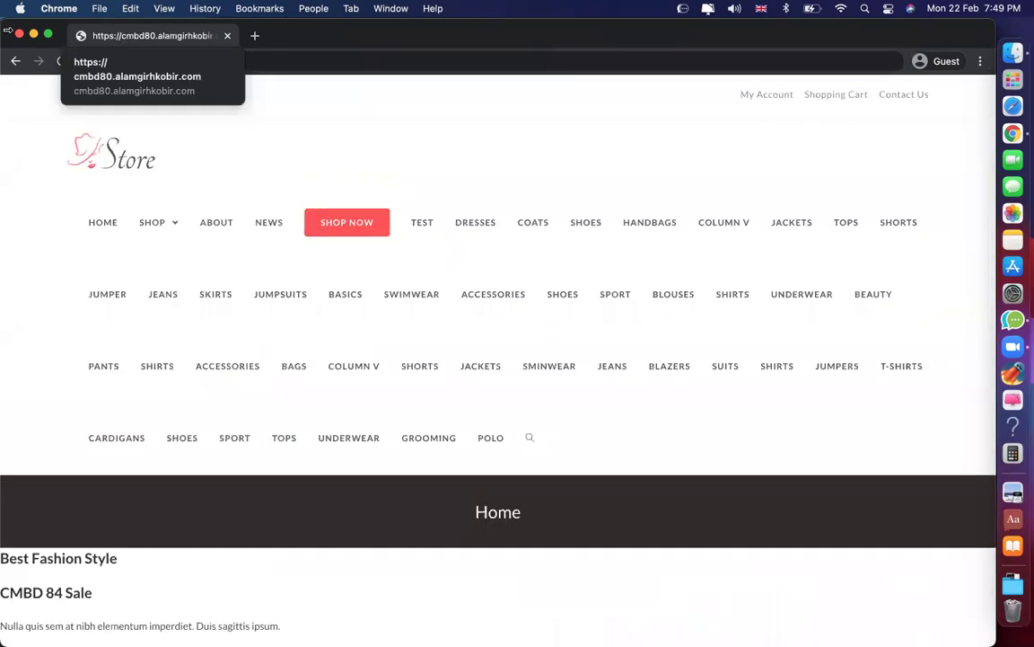
click(18, 34)
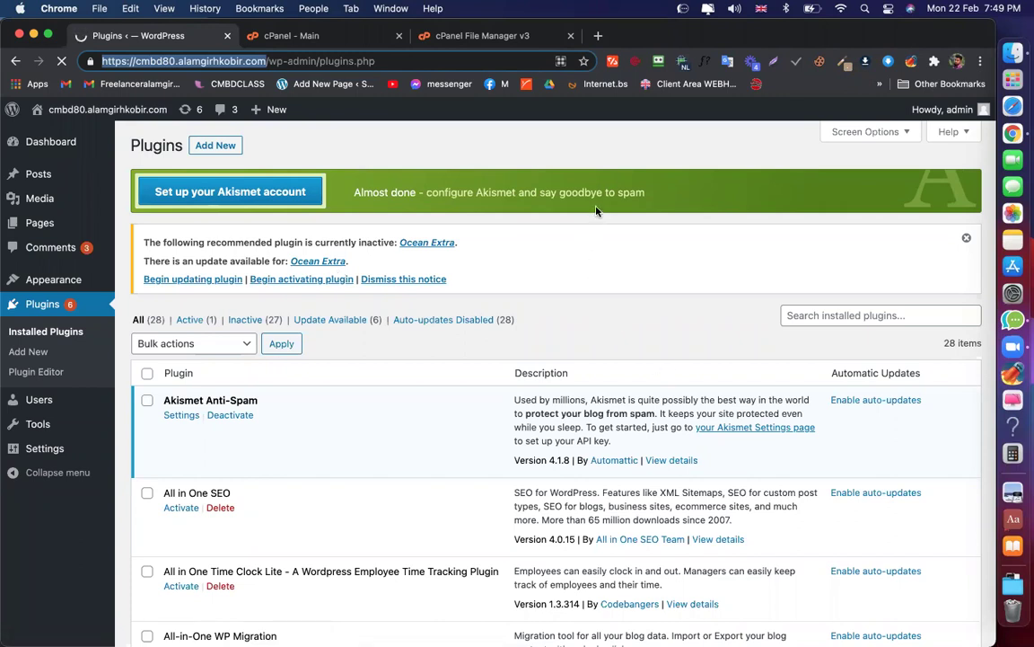
click(742, 139)
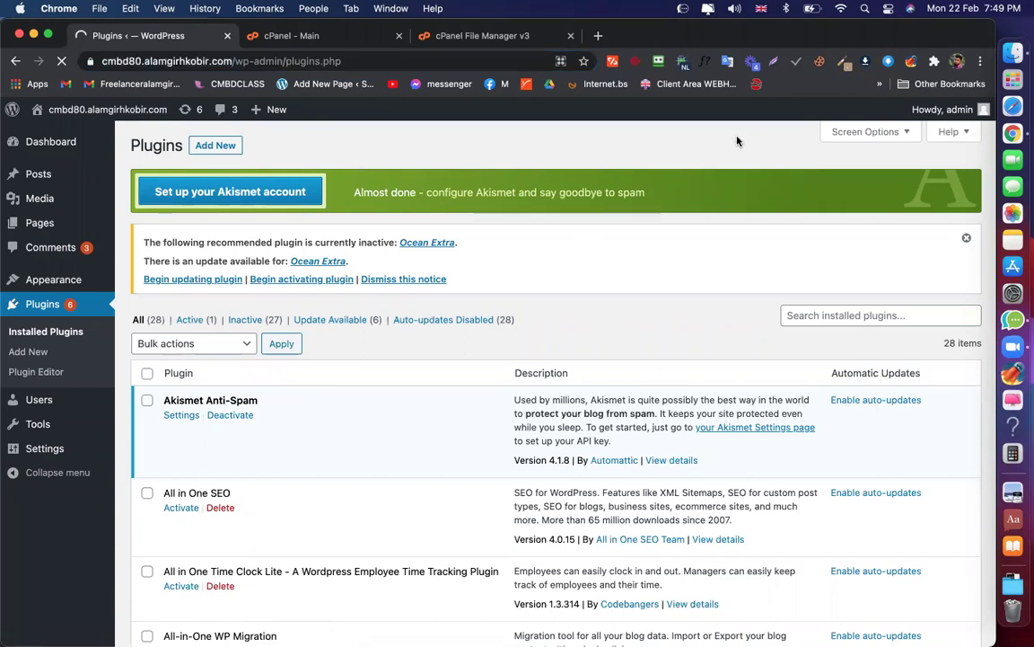
Open the Browsec VPN extension's details page and look over its settings
right_click(682, 63)
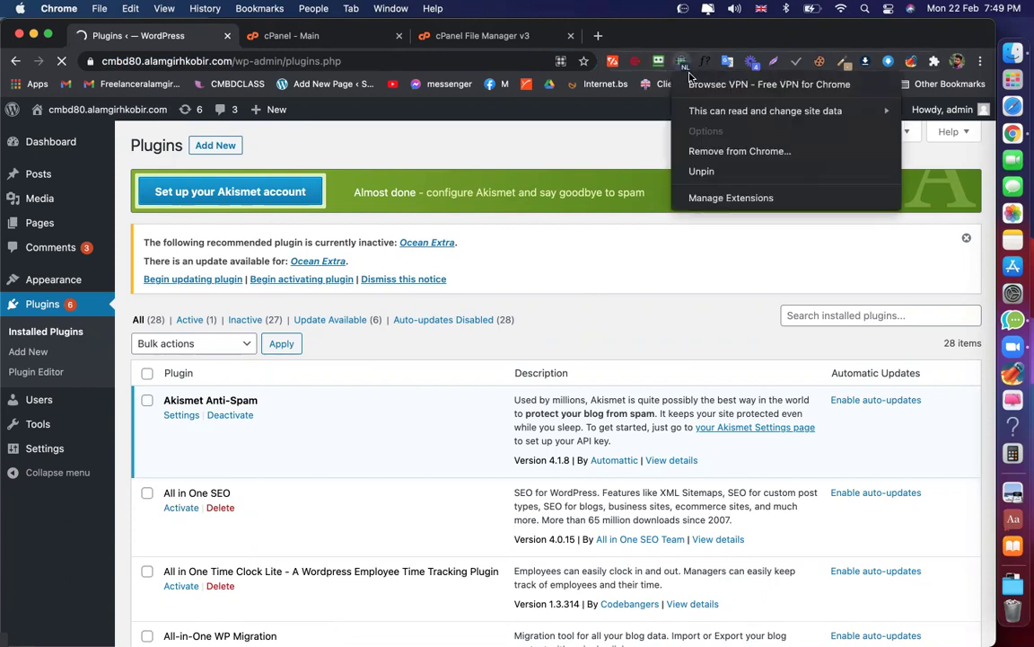
click(721, 197)
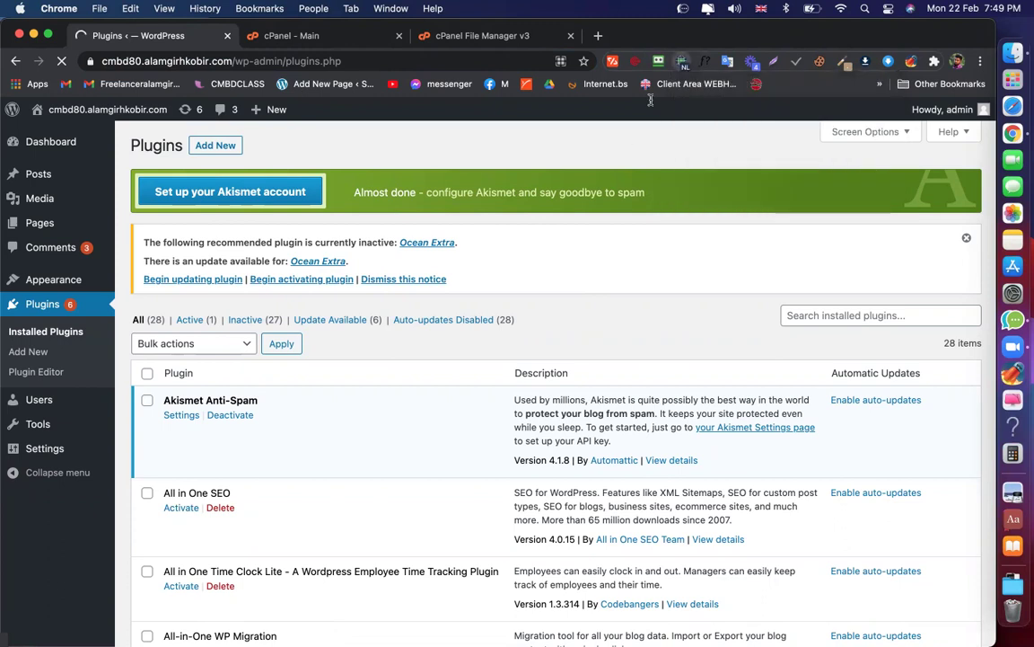
scroll(528, 275, down, 3)
scroll(346, 229, up, 3)
scroll(366, 349, down, 4)
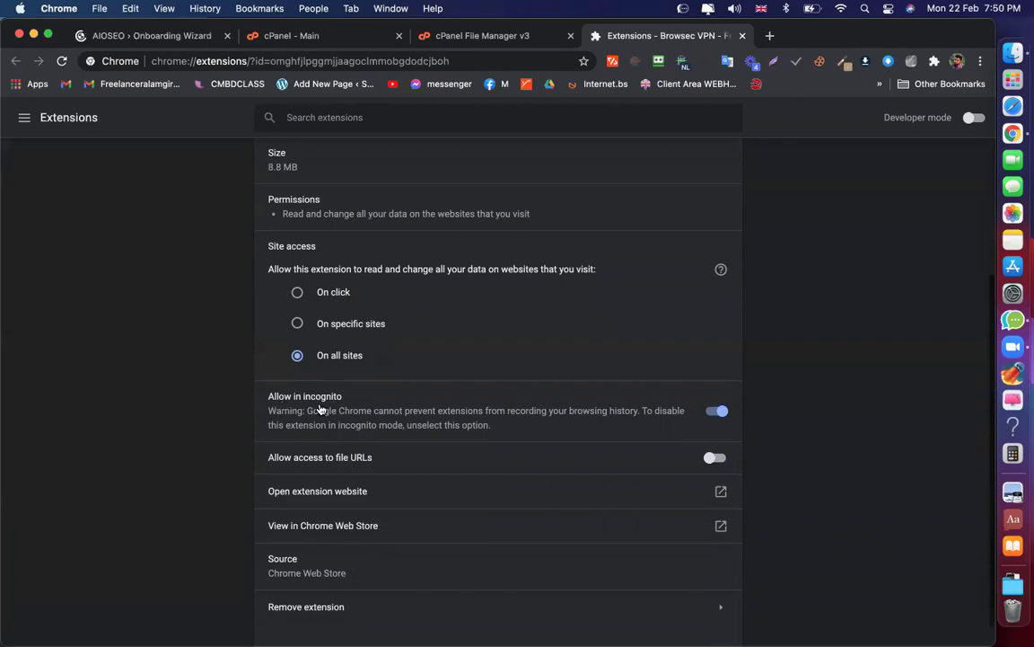
Test the site in incognito windows, checking the Browsec VPN status there
key(super+shift+n)
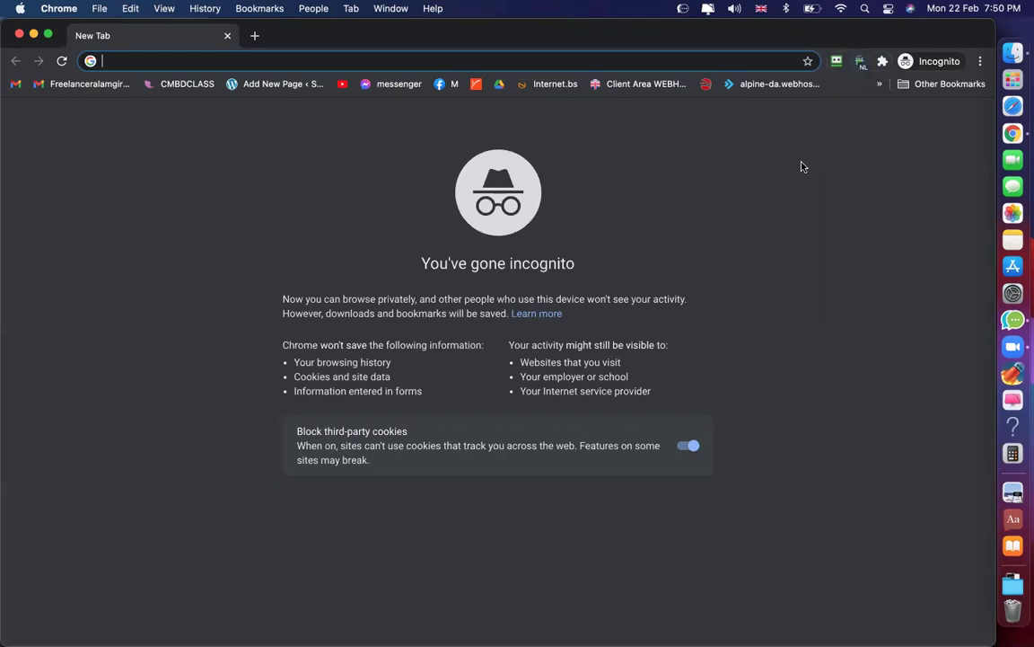
click(859, 63)
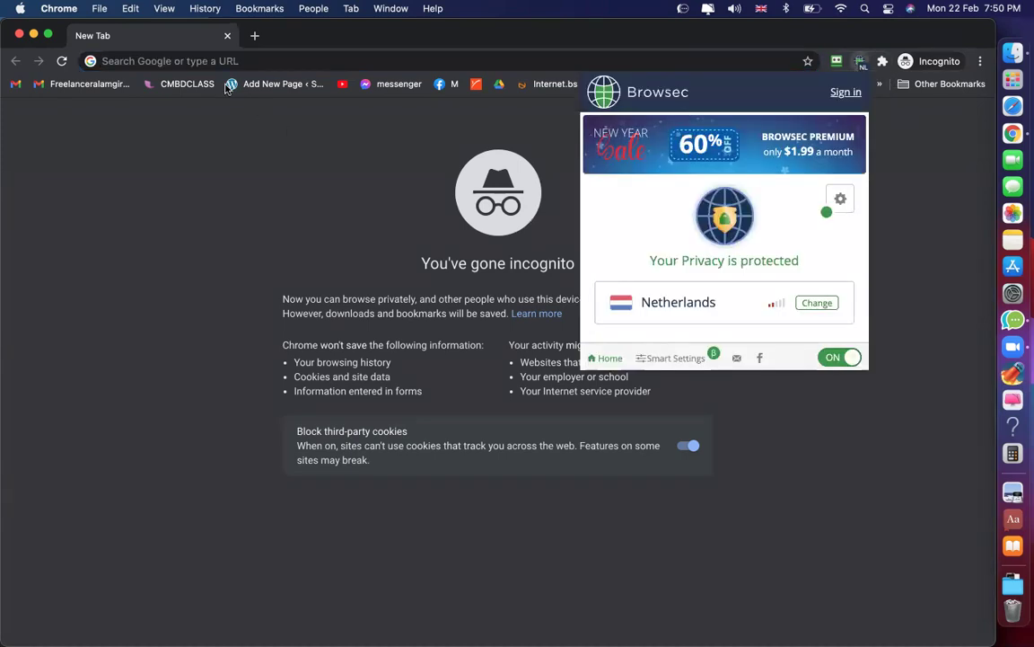
click(187, 52)
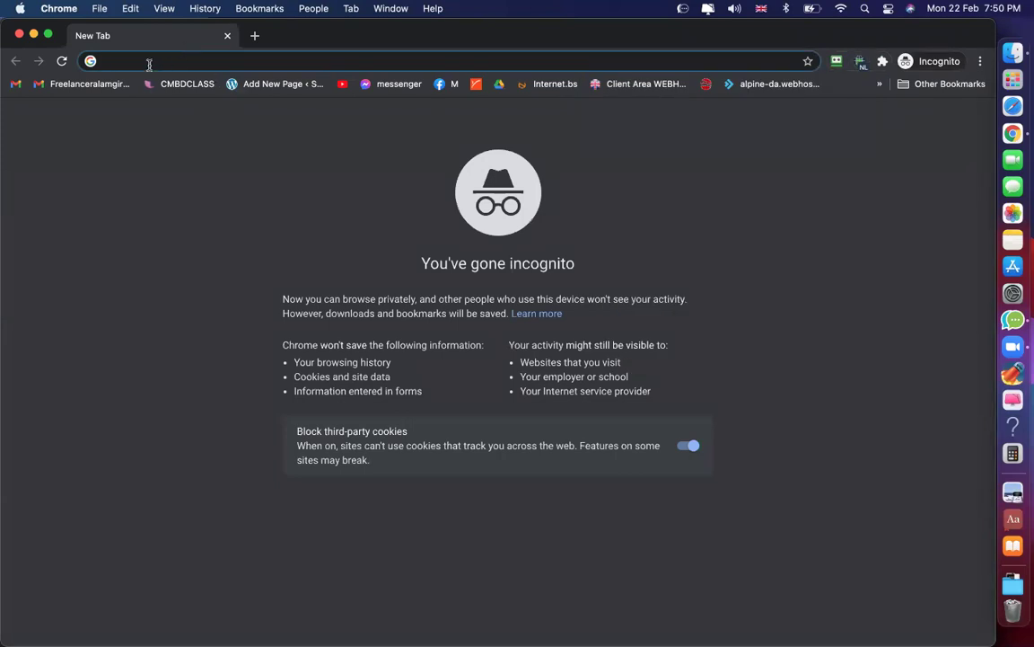
key(super+v)
key(Return)
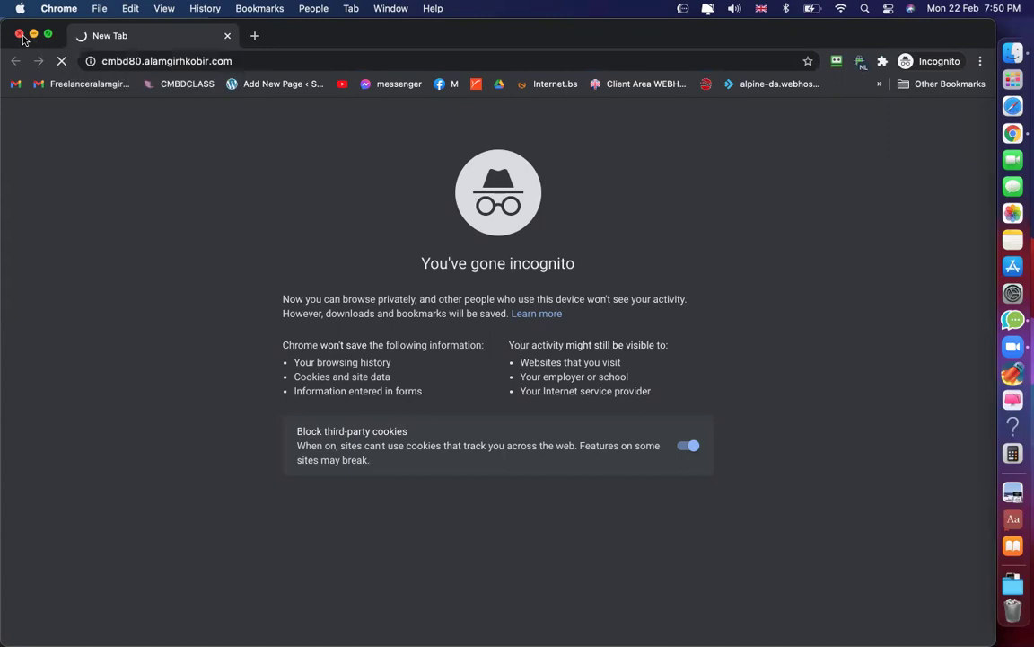
click(19, 36)
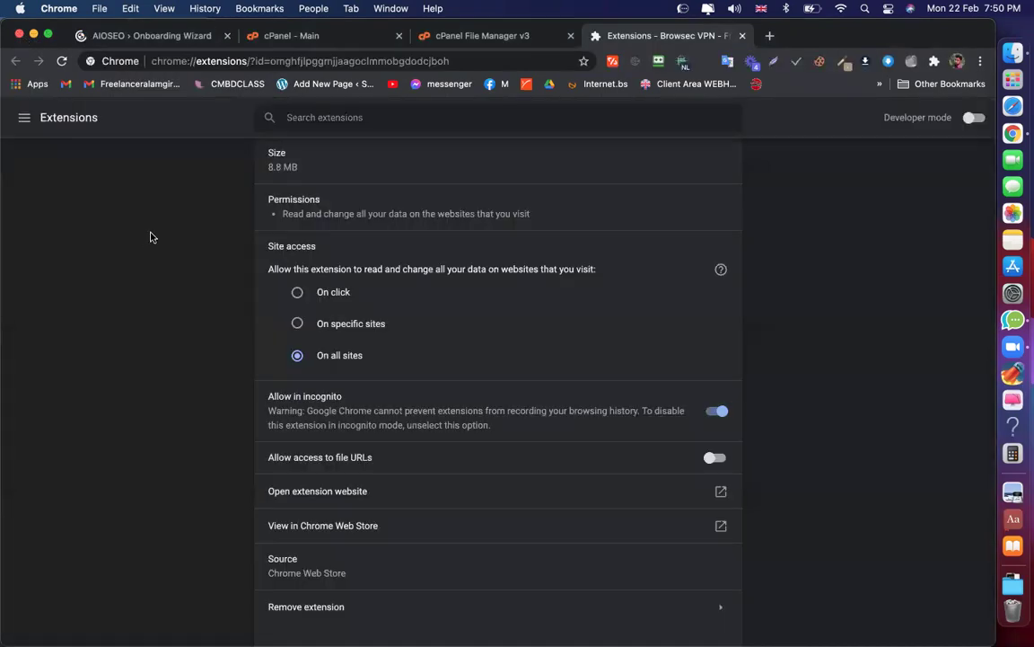
key(super+shift+n)
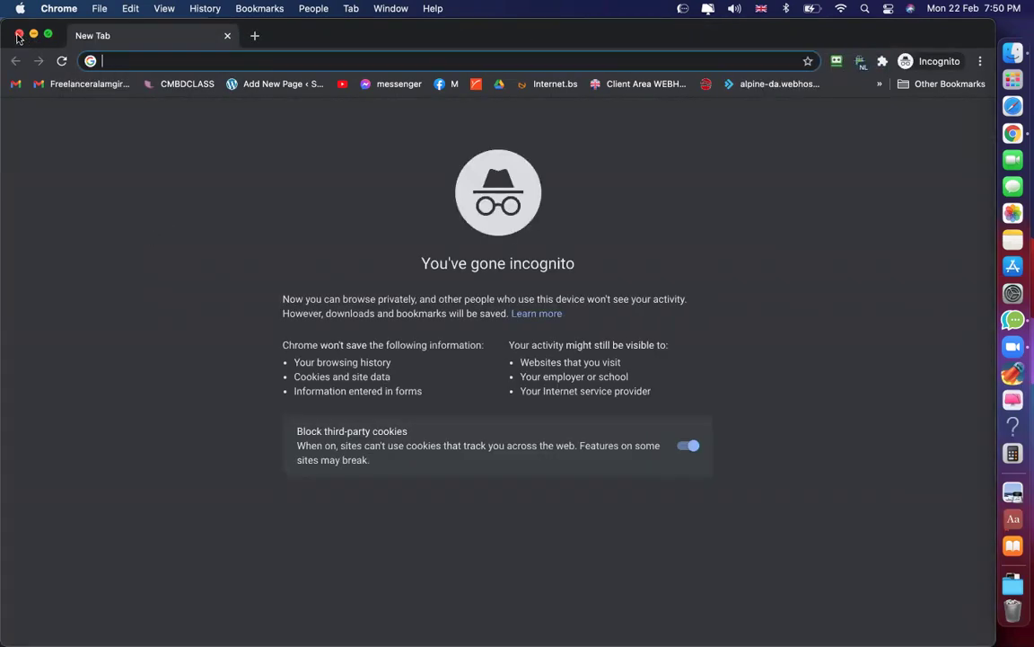
click(19, 36)
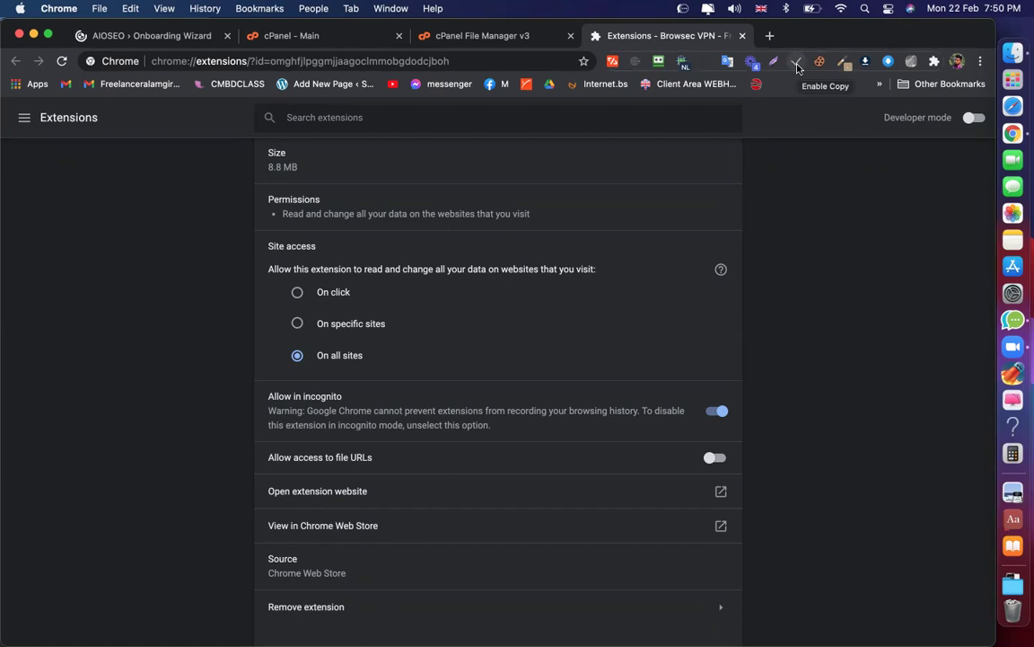
Turn on 'Allow in incognito' for the Enable Copy extension
right_click(797, 68)
click(619, 337)
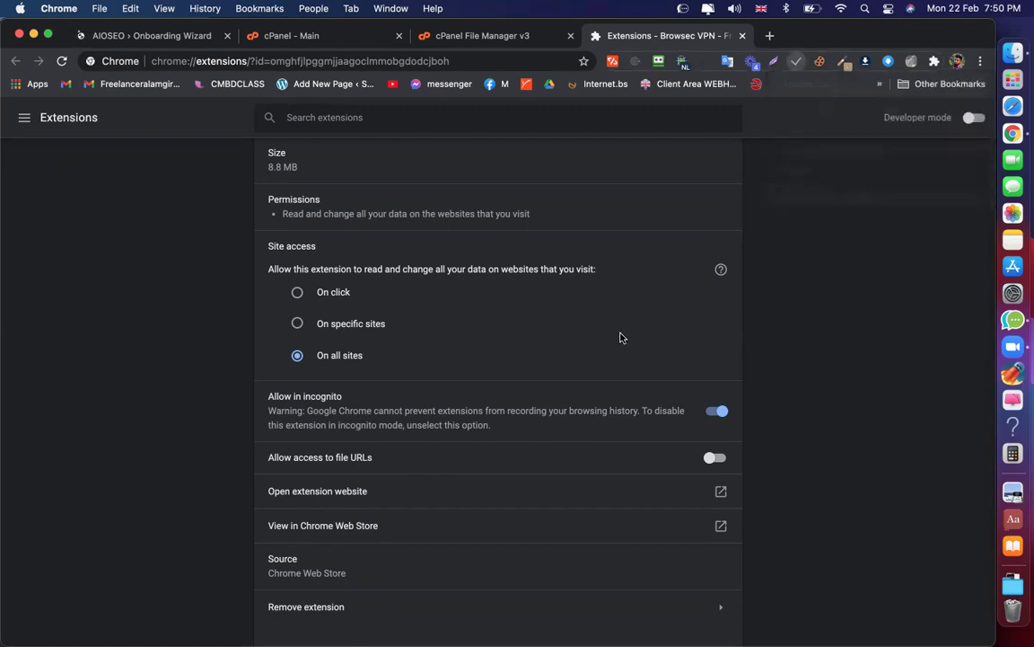
scroll(651, 429, down, 5)
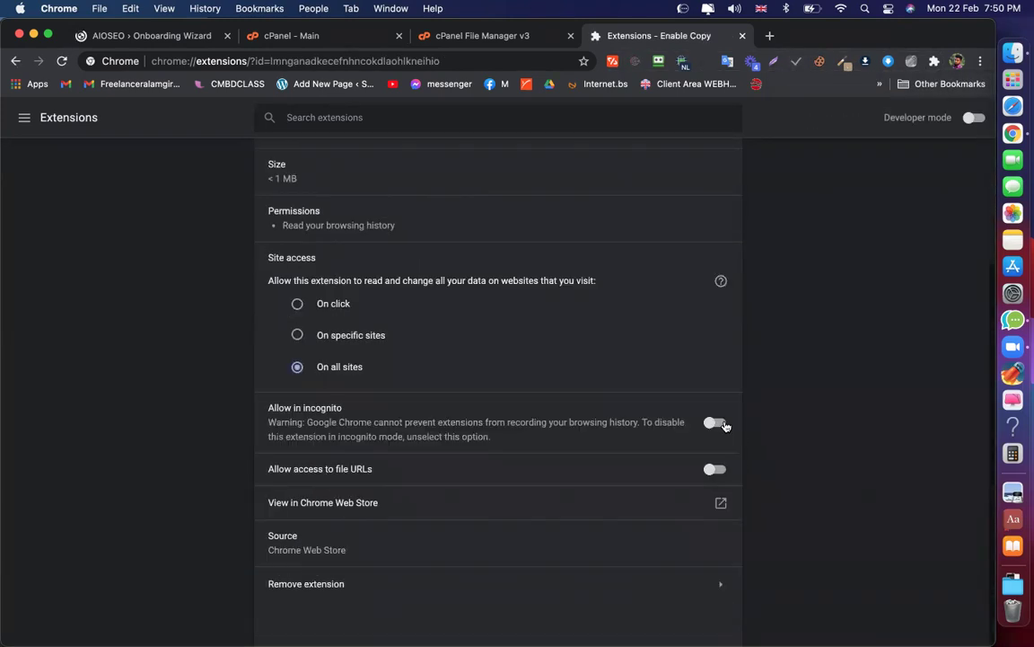
key(space)
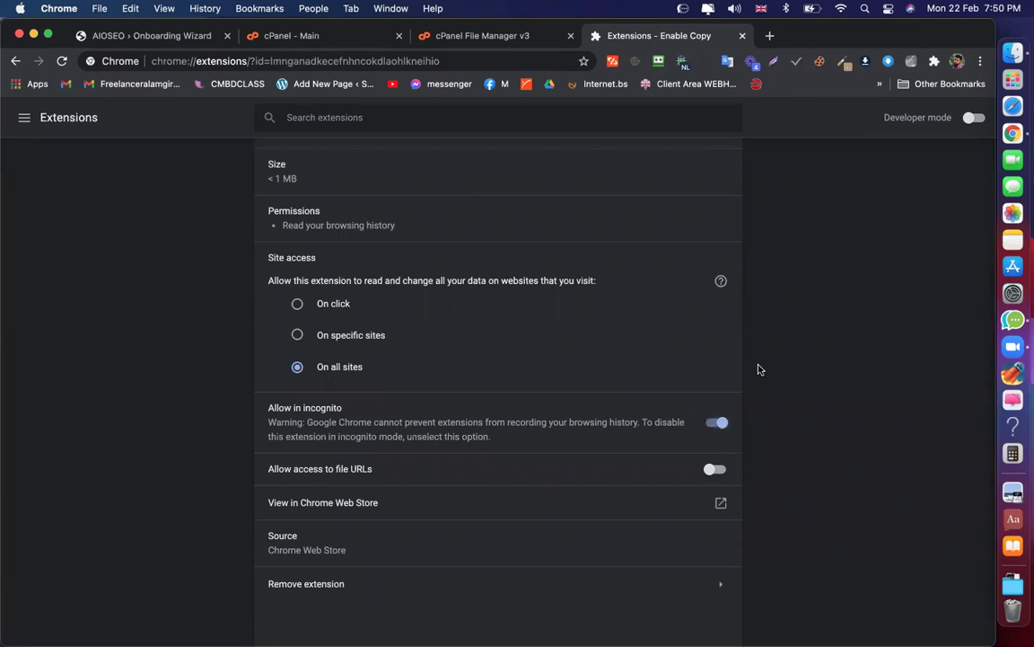
Try a test incognito window, then return to the AIOSEO Setup Wizard tab
key(super+shift+n)
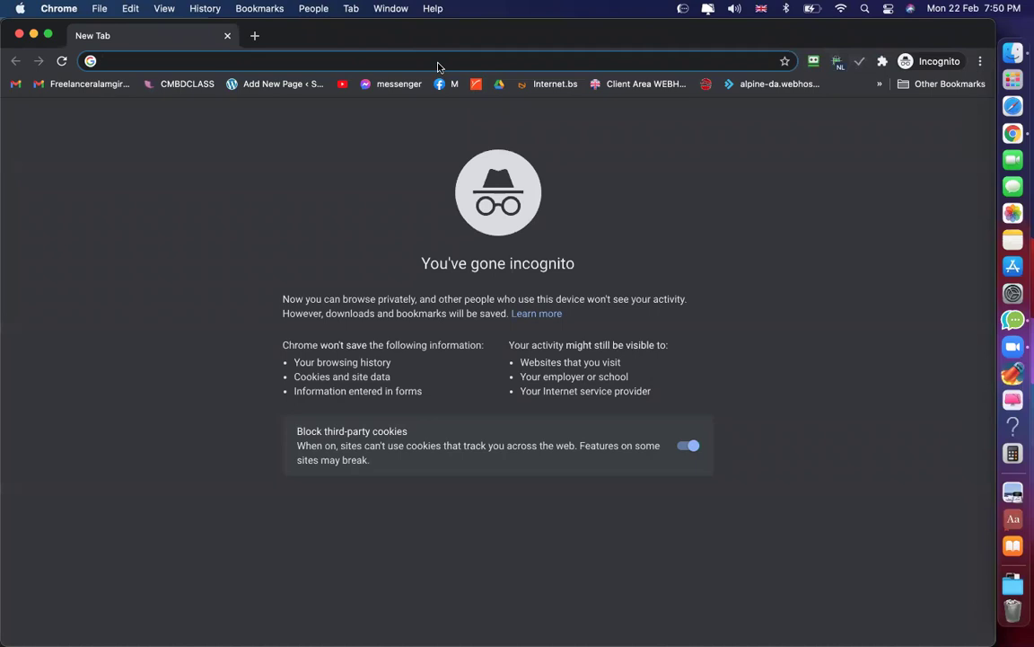
text(daksdnk)
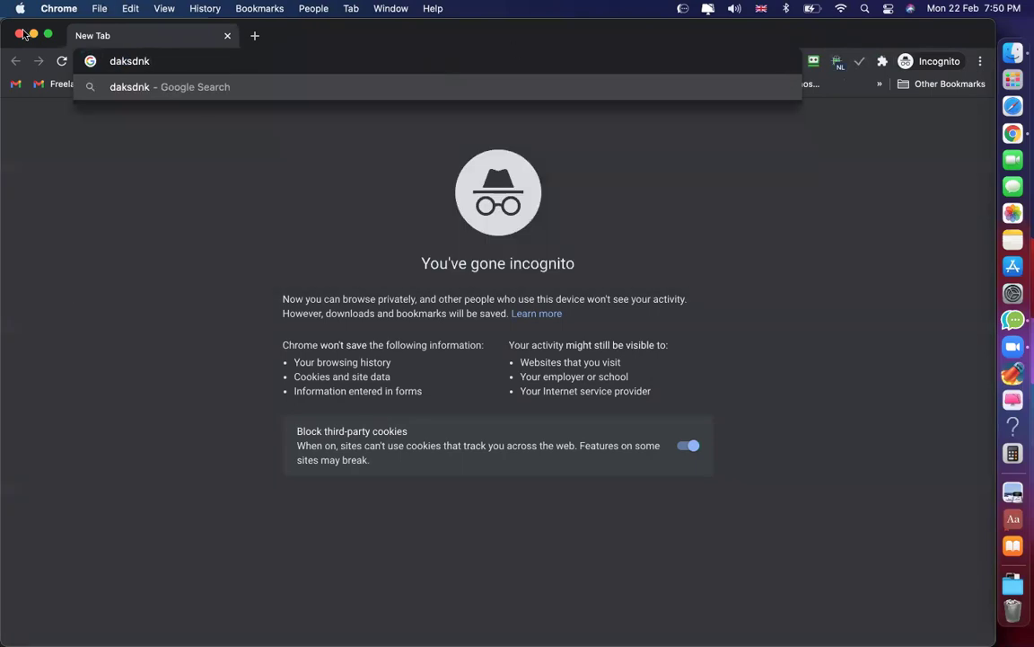
click(17, 34)
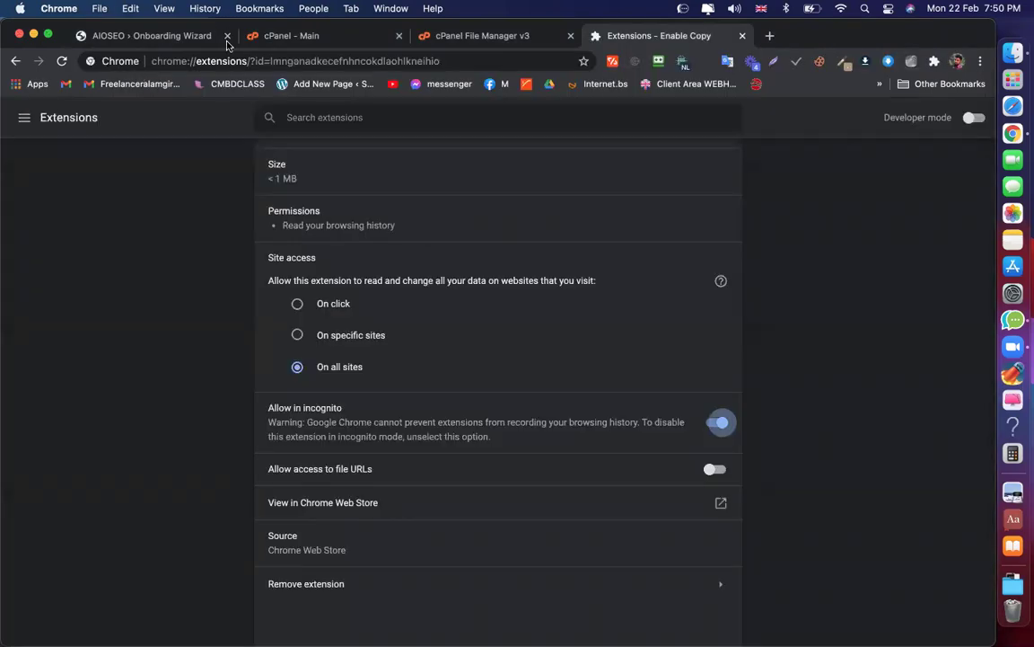
click(146, 33)
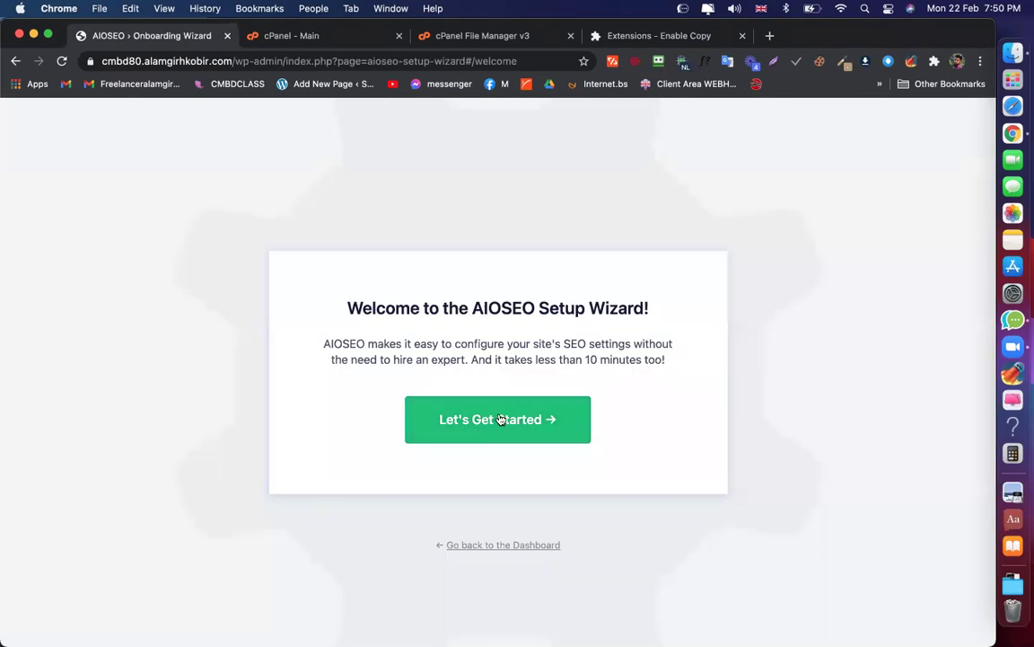
Leave the setup wizard, go to Installed Plugins and scroll down the plugin list
click(496, 547)
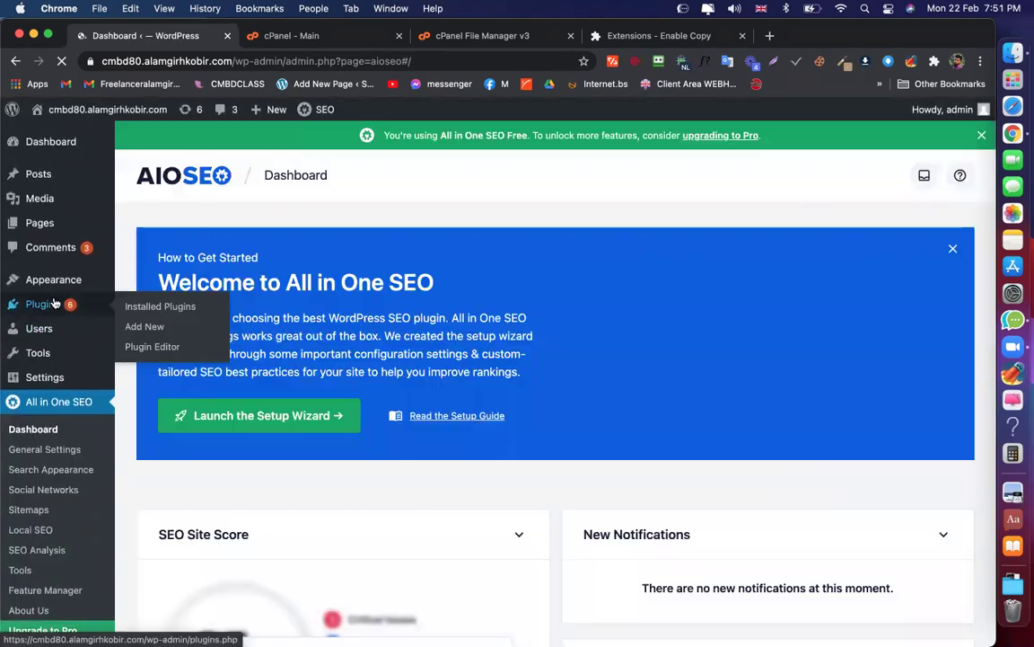
mouse_move(43, 303)
click(160, 306)
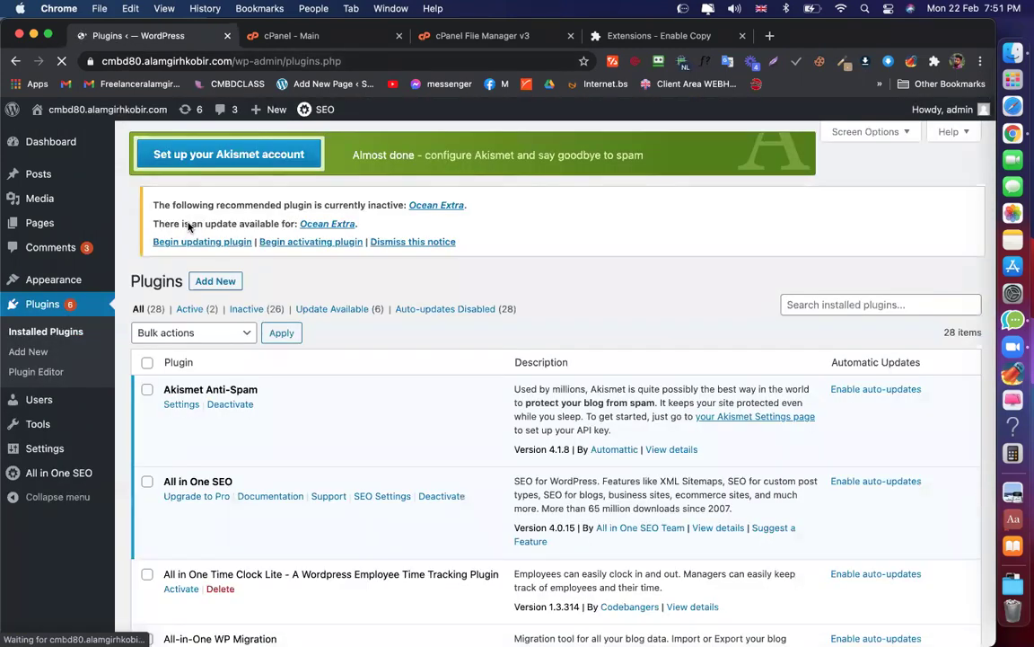
scroll(186, 289, down, 5)
scroll(293, 389, down, 10)
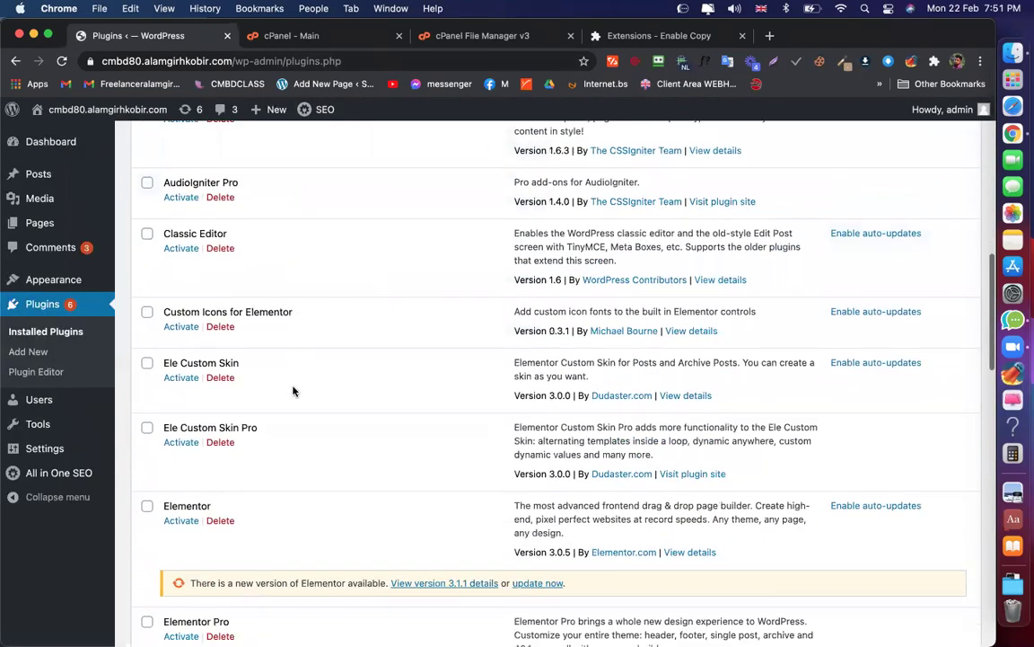
scroll(293, 389, down, 8)
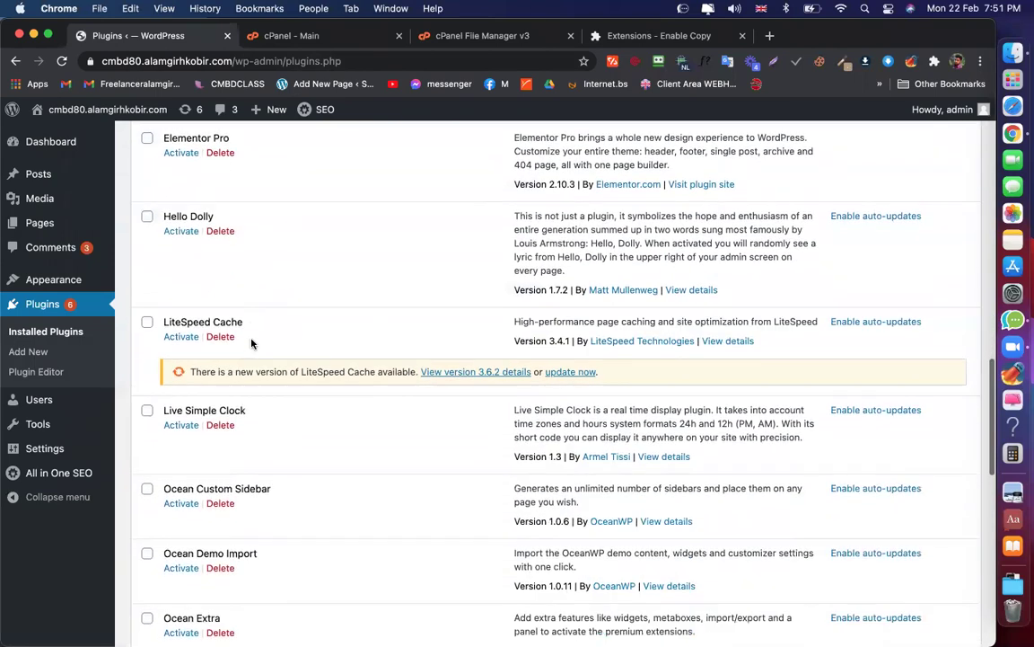
scroll(200, 243, down, 1)
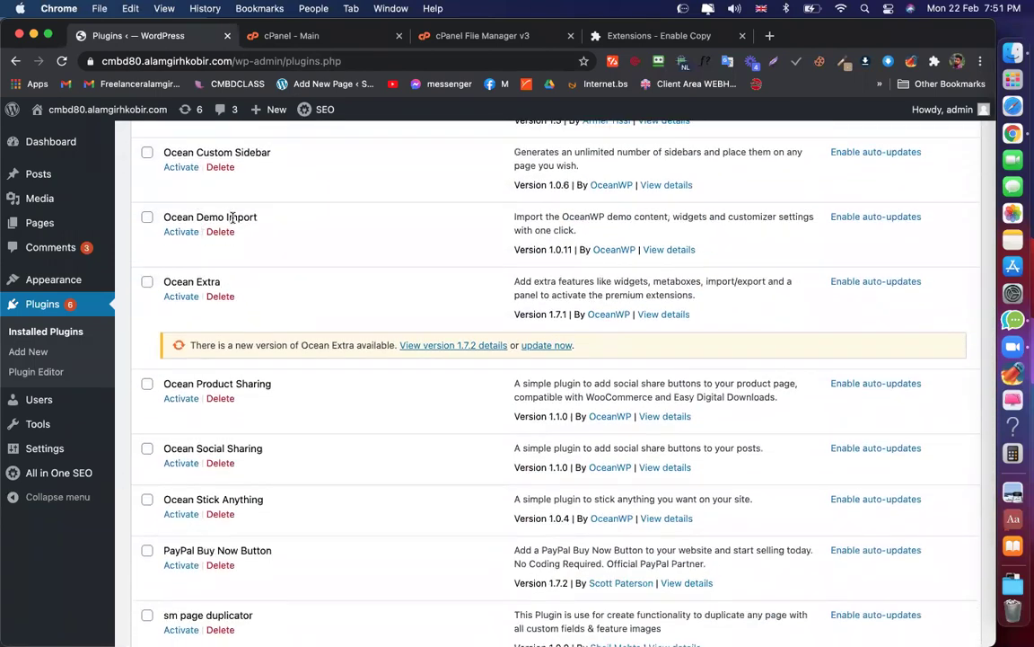
scroll(231, 282, down, 2)
scroll(232, 220, down, 6)
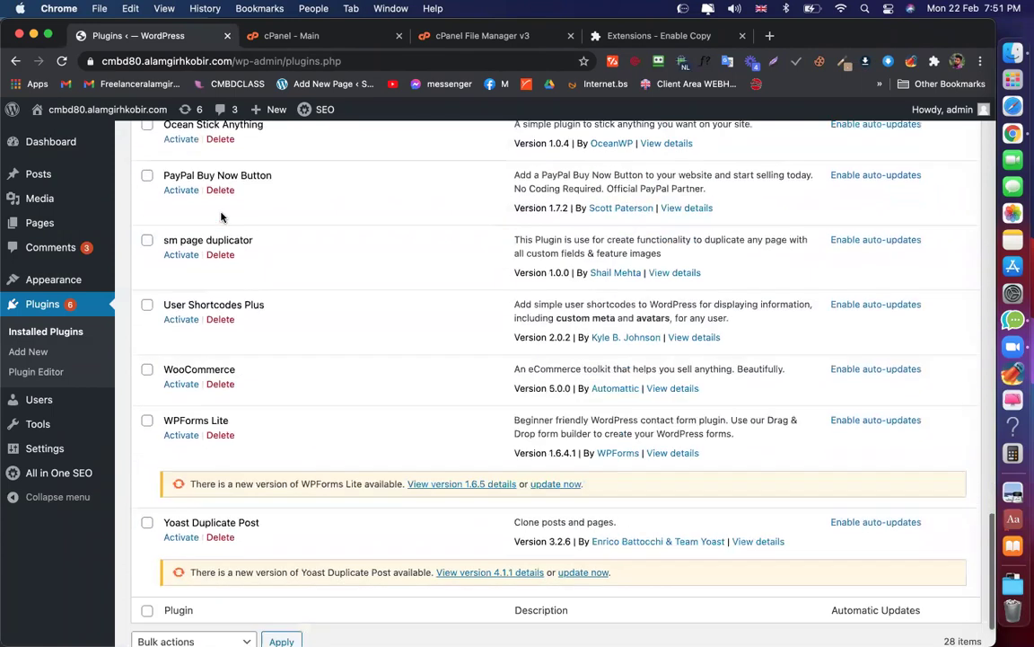
scroll(171, 203, down, 1)
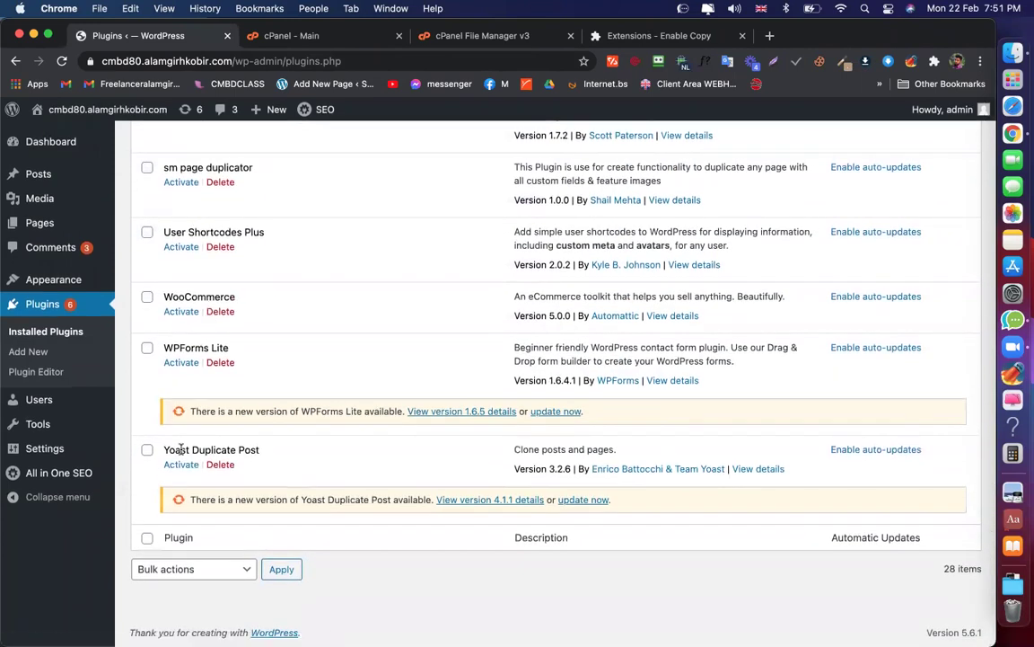
Scroll back up through the plugin list to check which plugins are inactive
scroll(270, 314, up, 6)
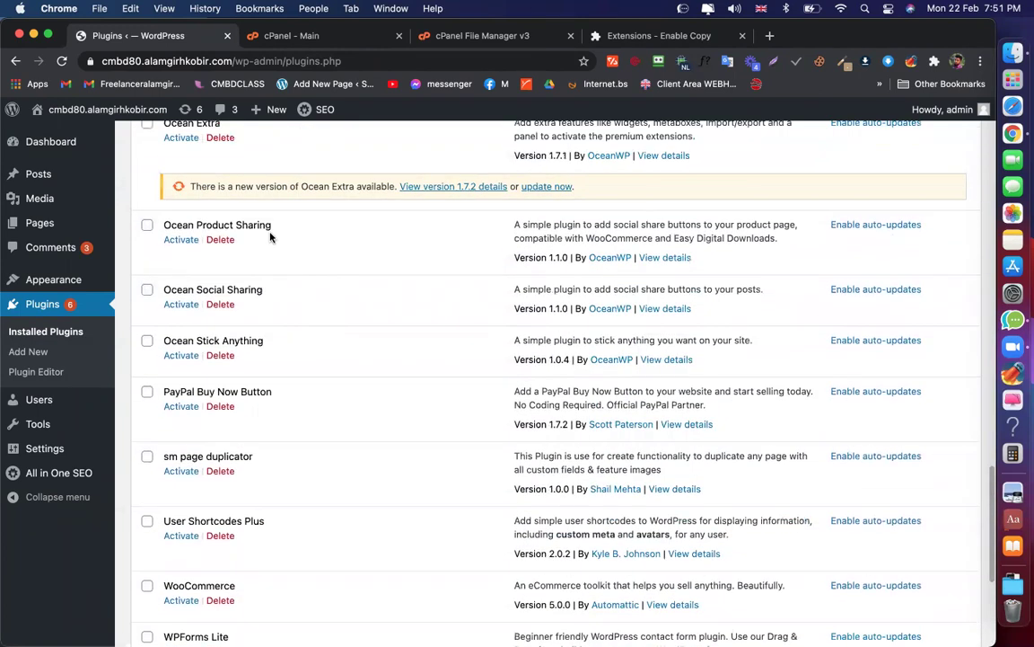
scroll(272, 256, up, 4)
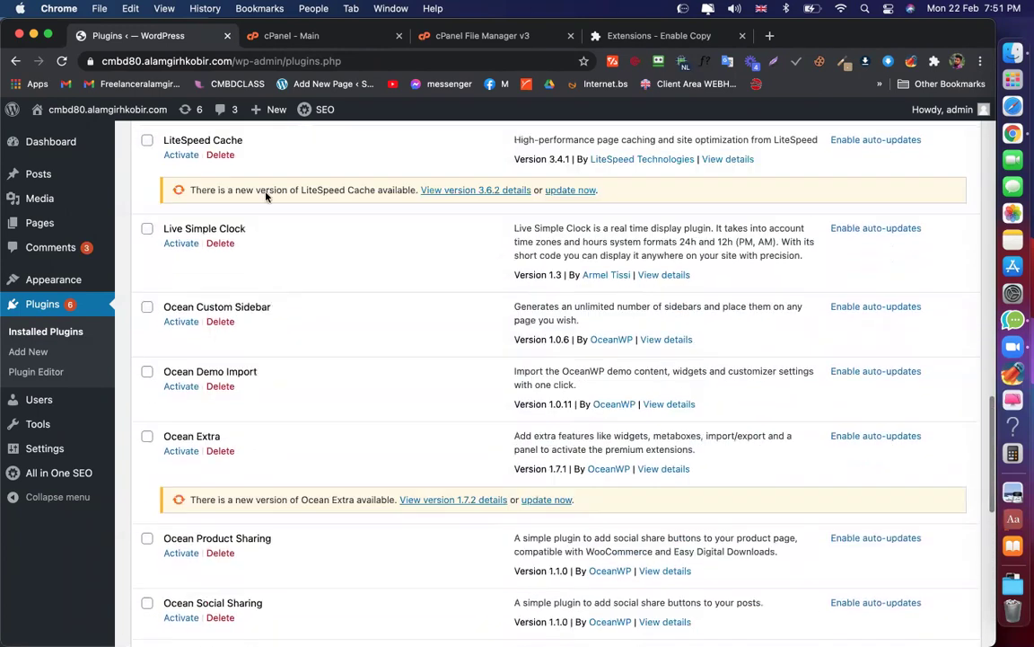
scroll(267, 224, up, 1)
scroll(266, 269, up, 3)
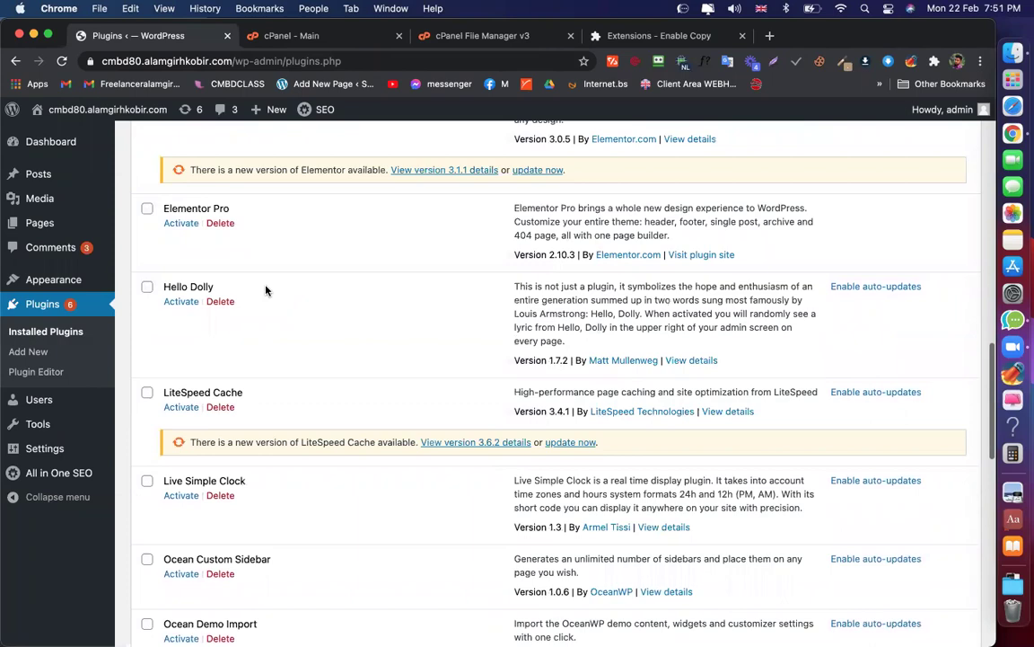
scroll(265, 290, up, 5)
scroll(265, 290, up, 12)
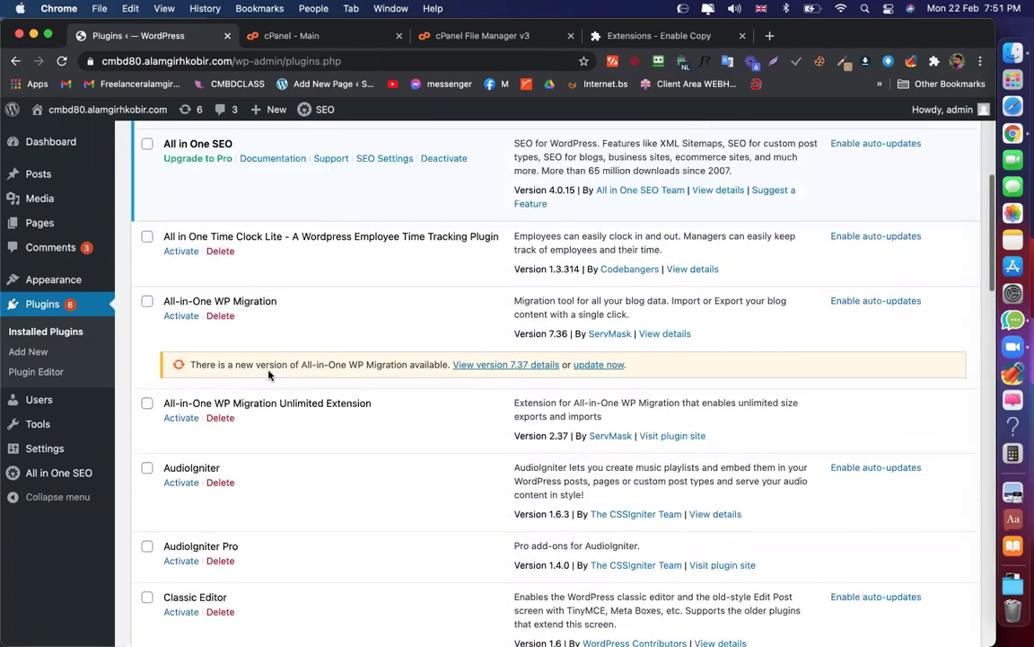
scroll(267, 371, up, 1)
scroll(288, 289, down, 5)
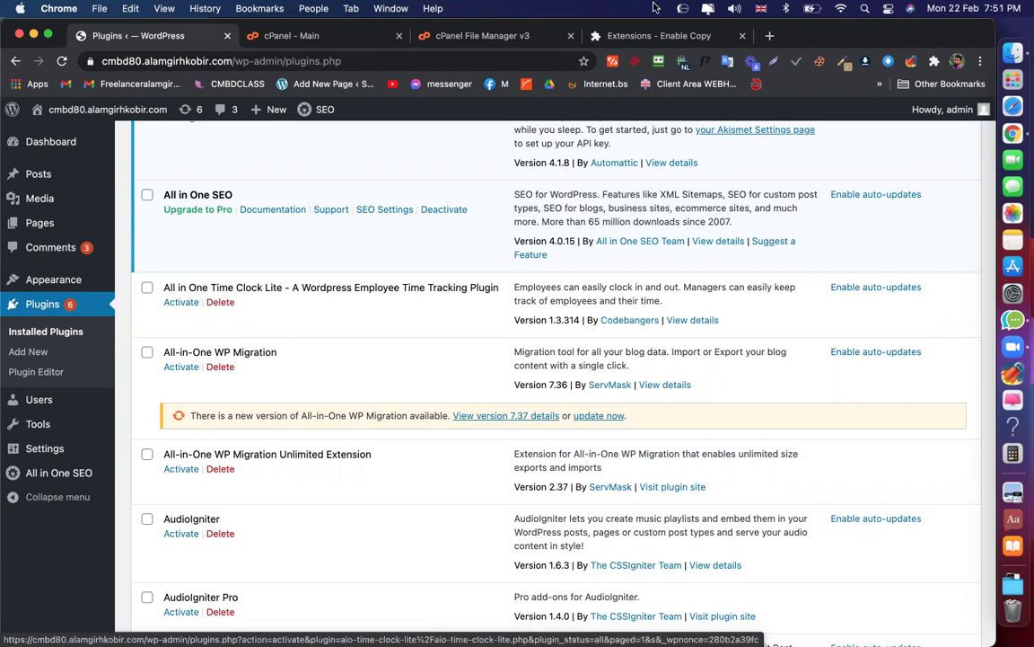
Open the plugins folder inside wp-content in cPanel File Manager
key(super+3)
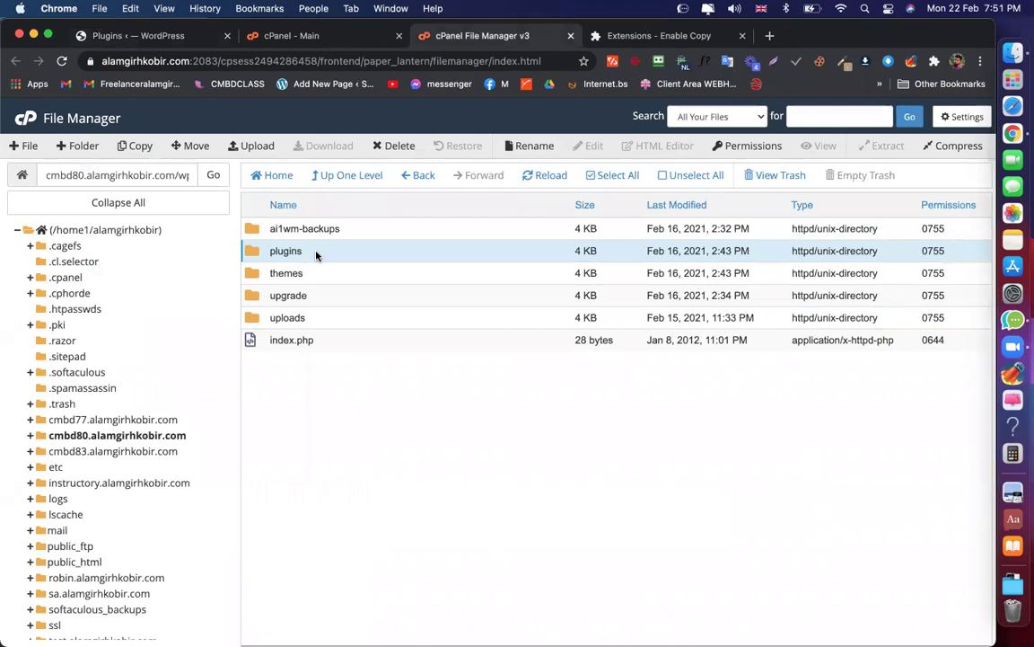
double_click(317, 255)
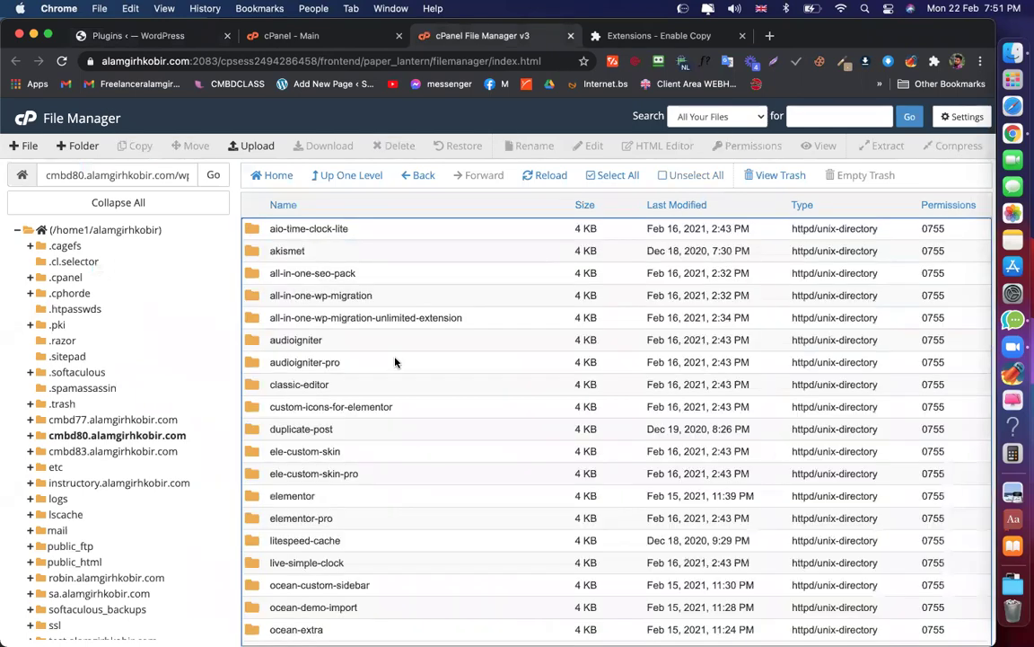
scroll(395, 362, down, 3)
scroll(359, 362, up, 3)
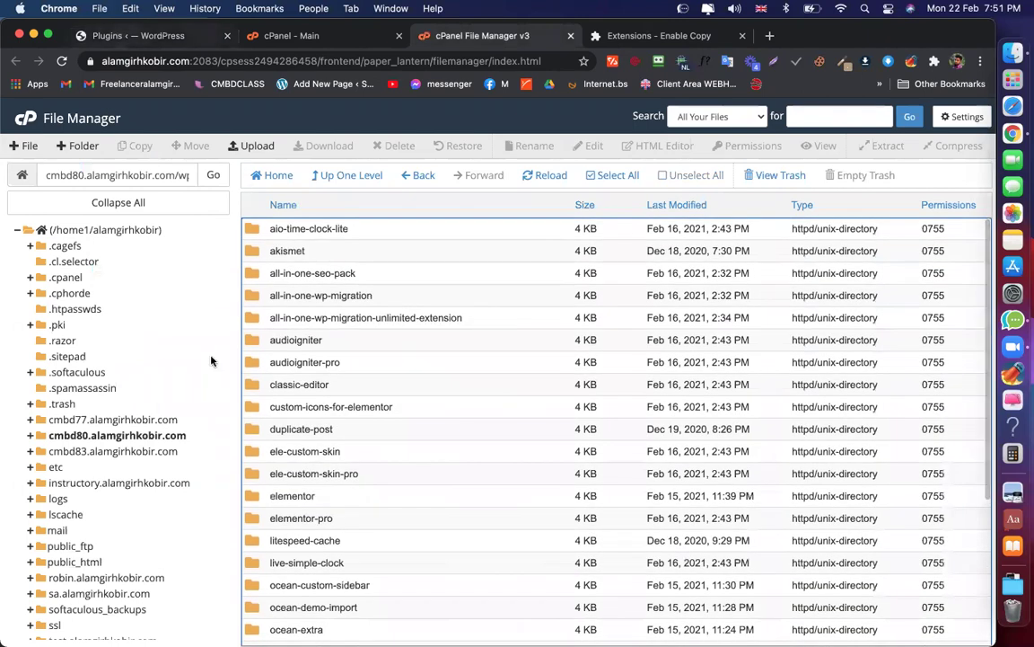
Compare against the WordPress plugins list and Enable Copy details, then return to File Manager
key(super+1)
scroll(252, 315, down, 1)
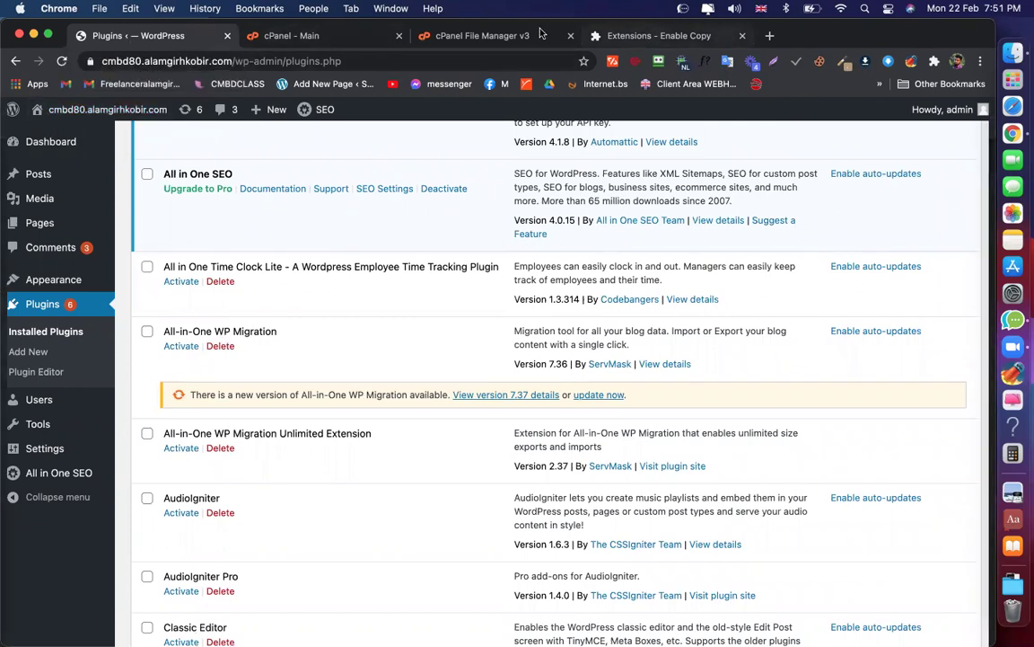
click(642, 38)
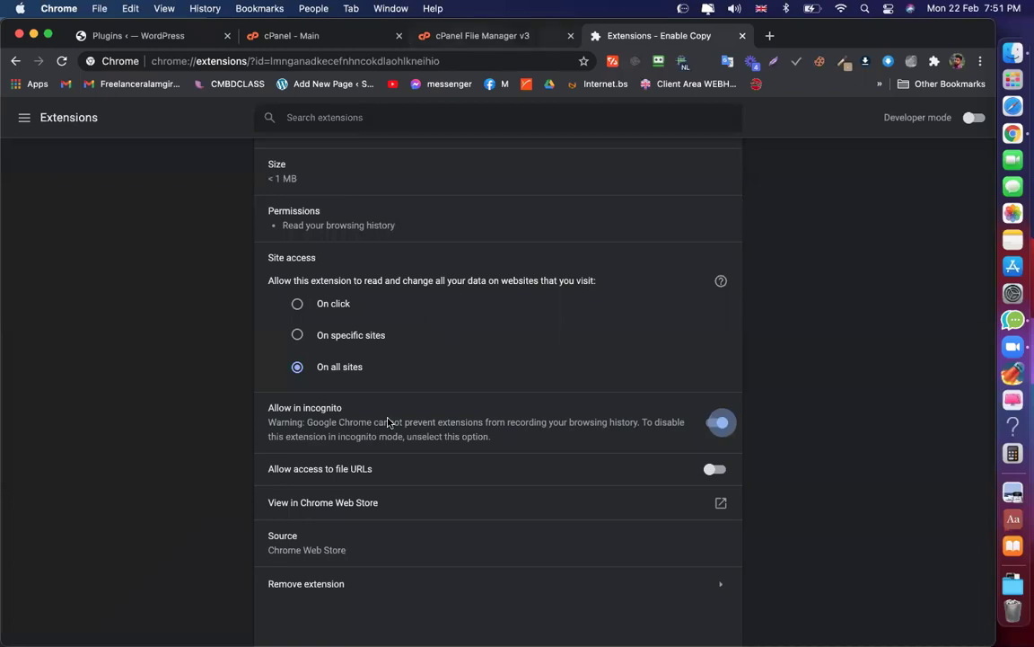
key(ctrl+shift+Tab)
scroll(323, 446, down, 1)
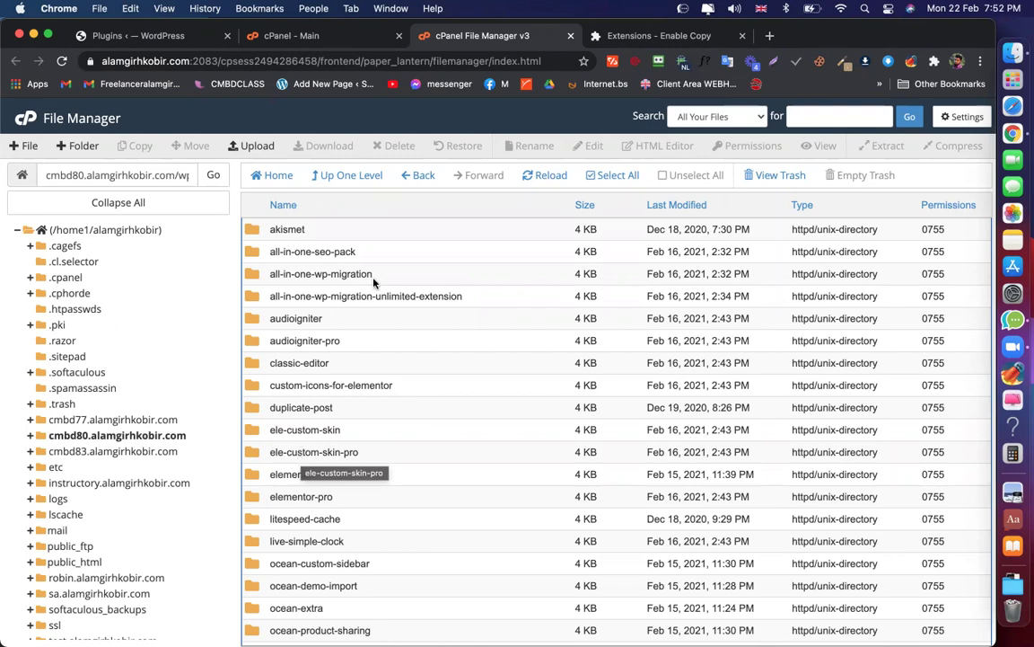
Return to the WordPress plugins list and scroll down to the Elementor entries
click(342, 177)
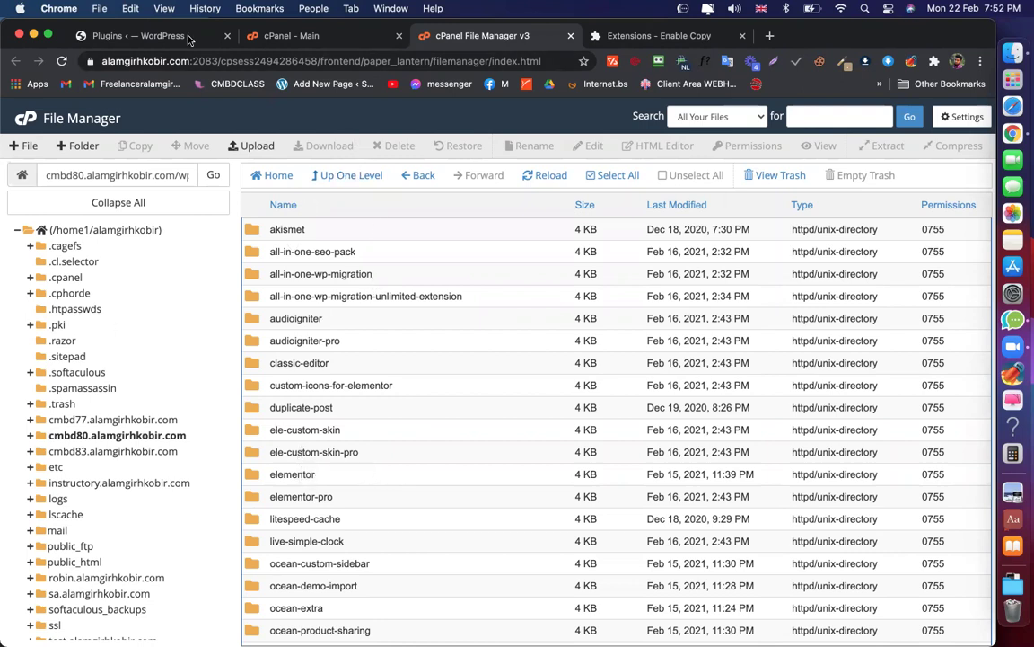
click(166, 37)
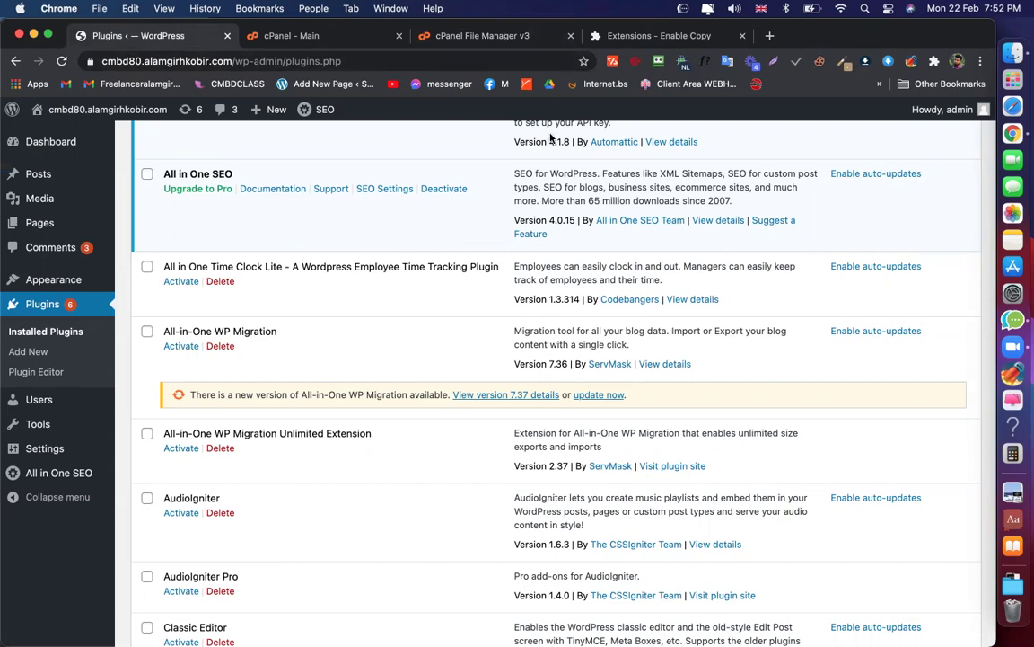
scroll(368, 265, down, 5)
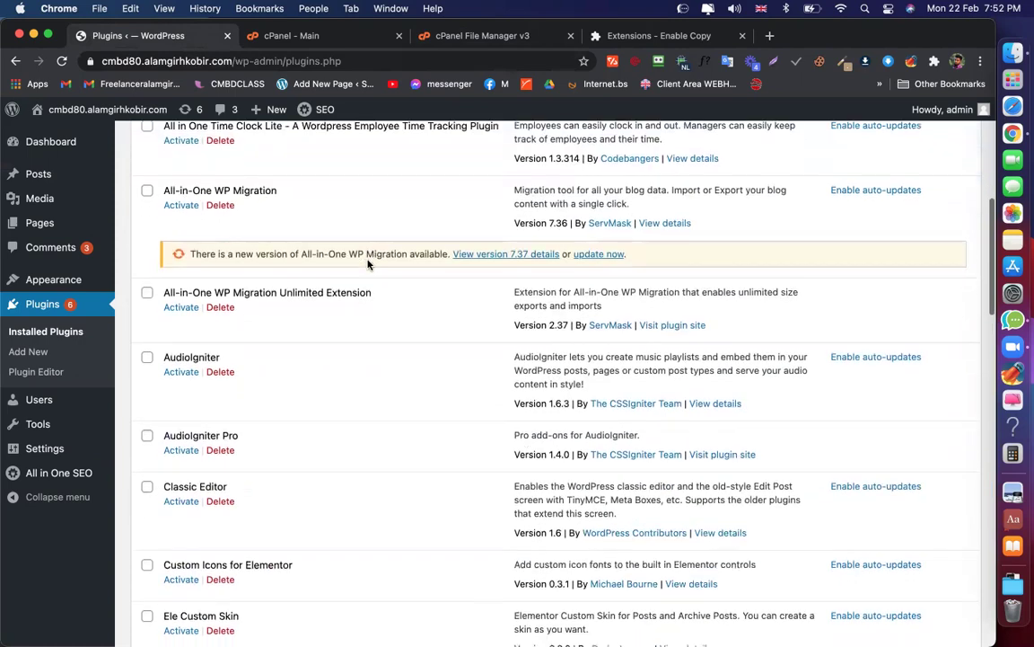
scroll(270, 323, up, 10)
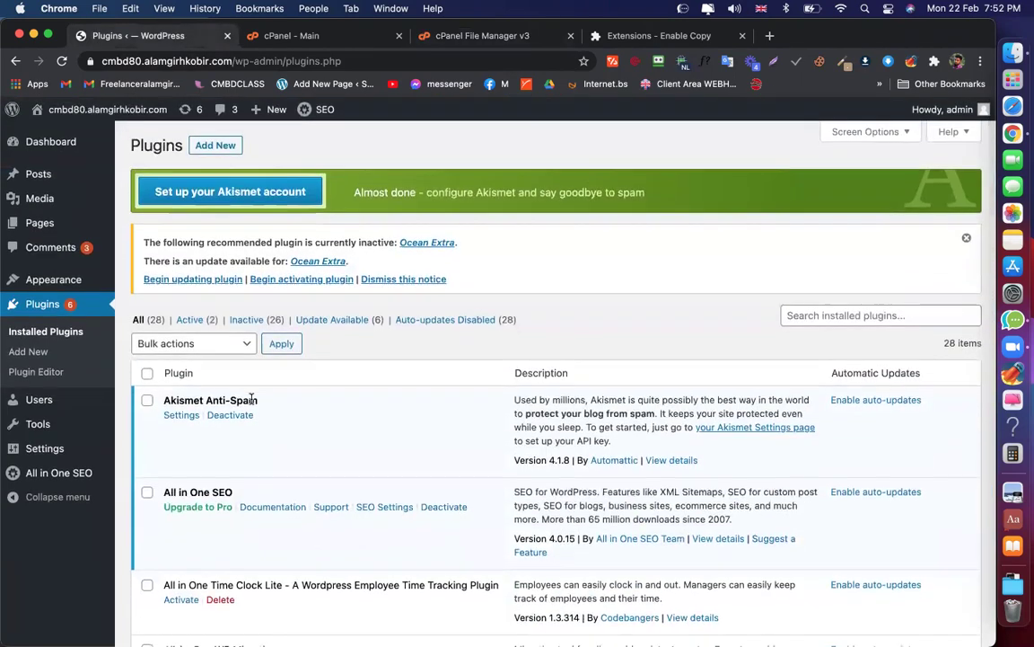
scroll(254, 377, down, 6)
scroll(234, 225, down, 2)
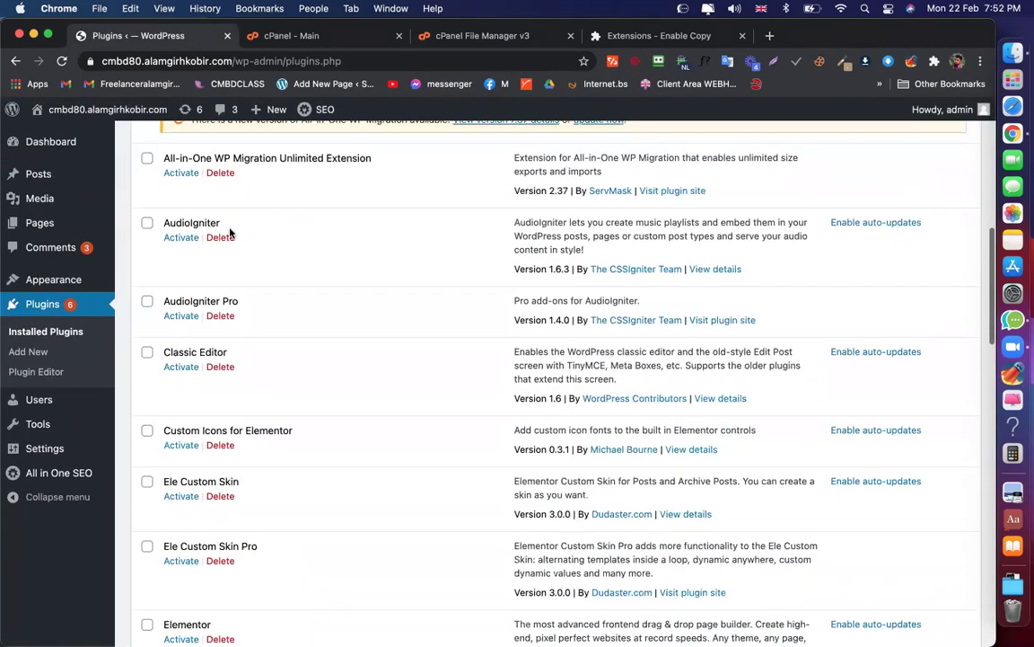
scroll(191, 297, down, 1)
scroll(188, 299, down, 3)
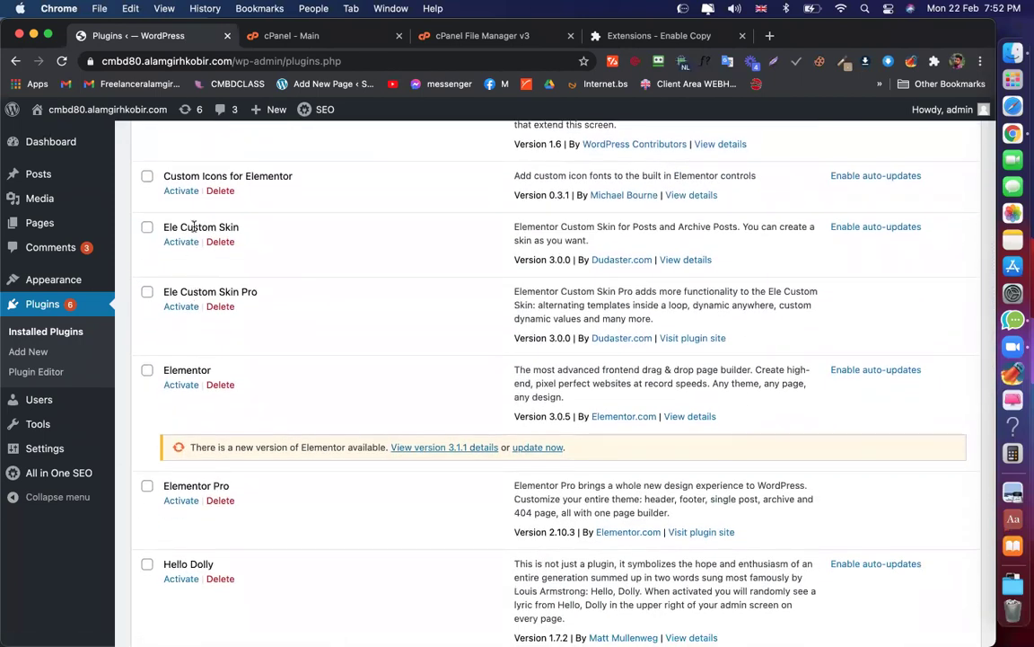
scroll(173, 207, down, 2)
Select Elementor and Elementor Pro and apply the Activate bulk action
click(146, 271)
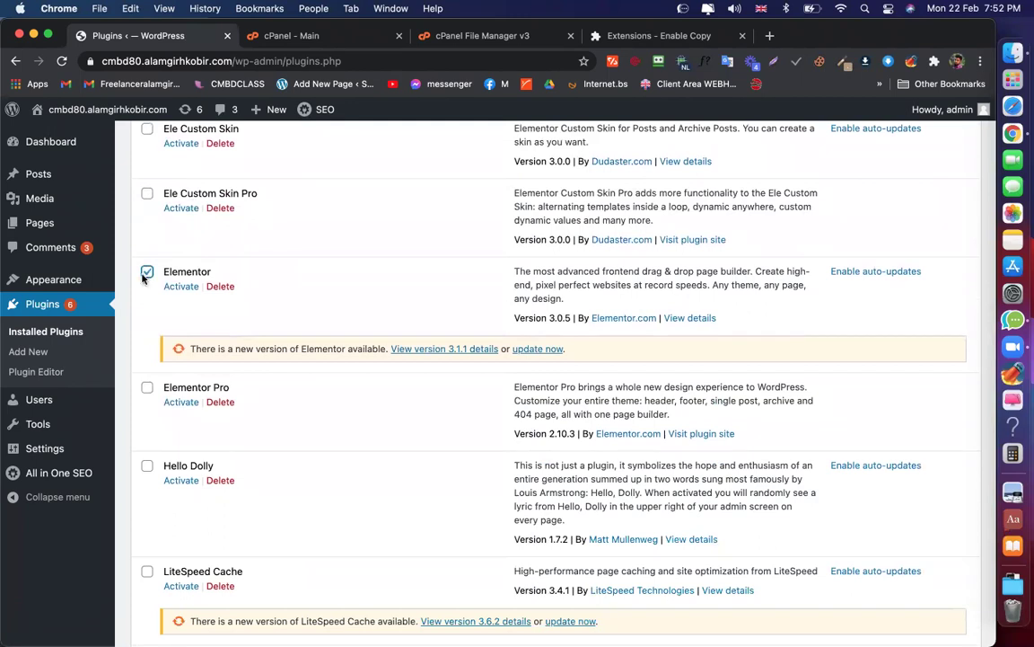
click(147, 388)
scroll(259, 358, up, 15)
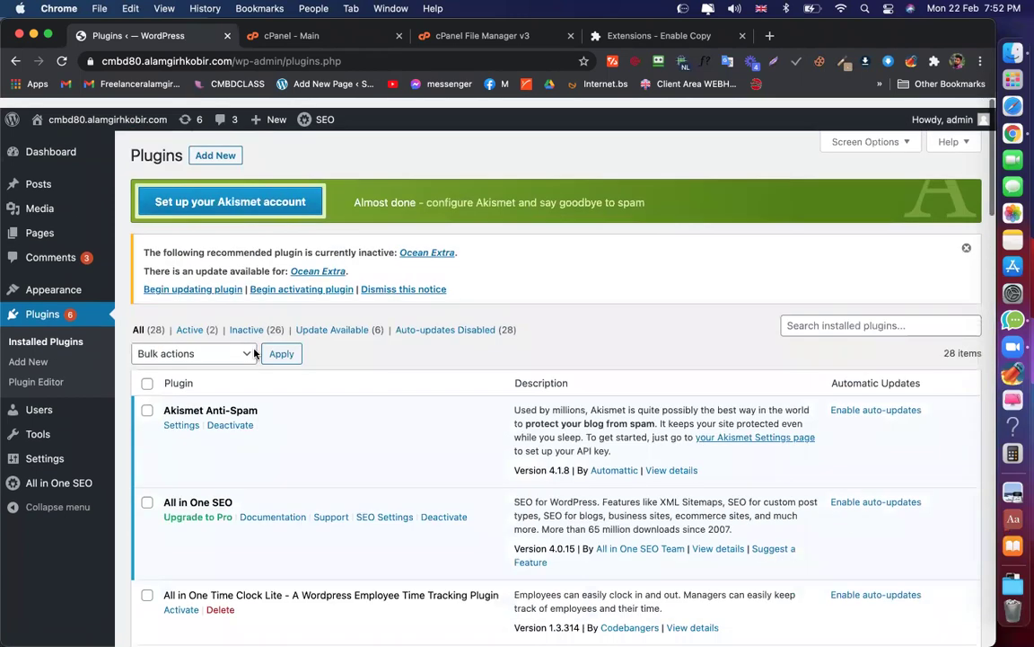
click(207, 345)
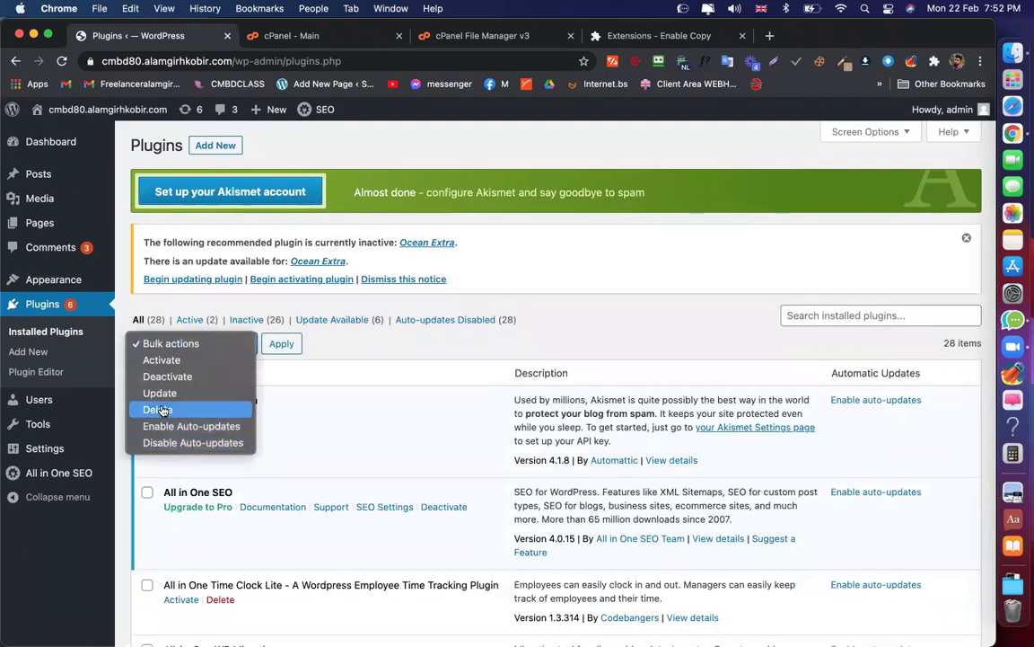
click(162, 359)
click(284, 345)
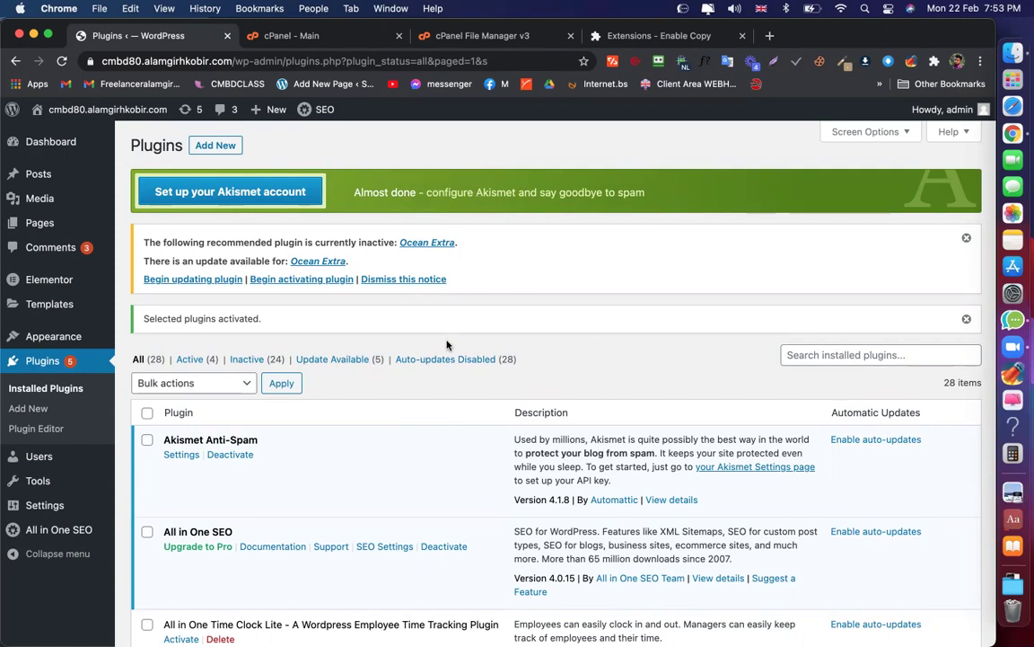
After a brief look at Ocean Extra's details, edit the Home page with Elementor
scroll(404, 288, down, 15)
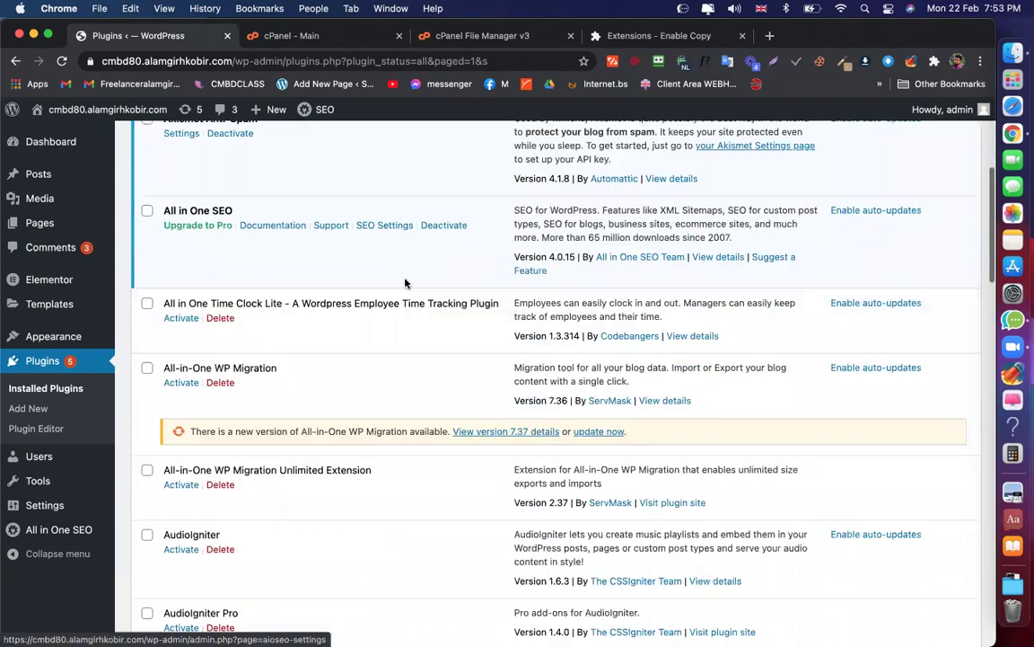
scroll(404, 282, up, 15)
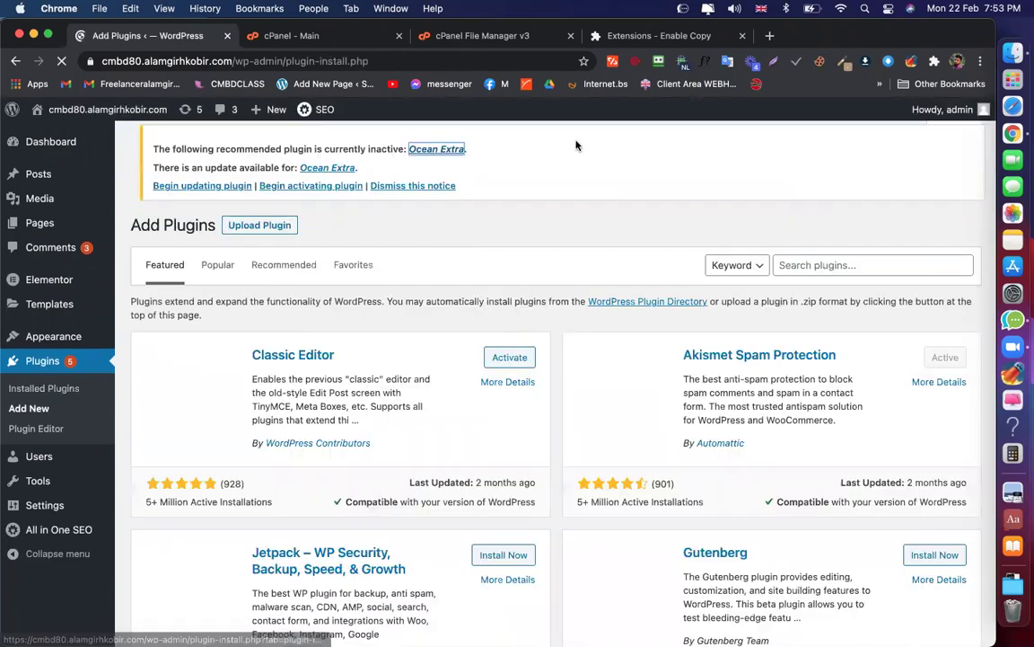
click(431, 148)
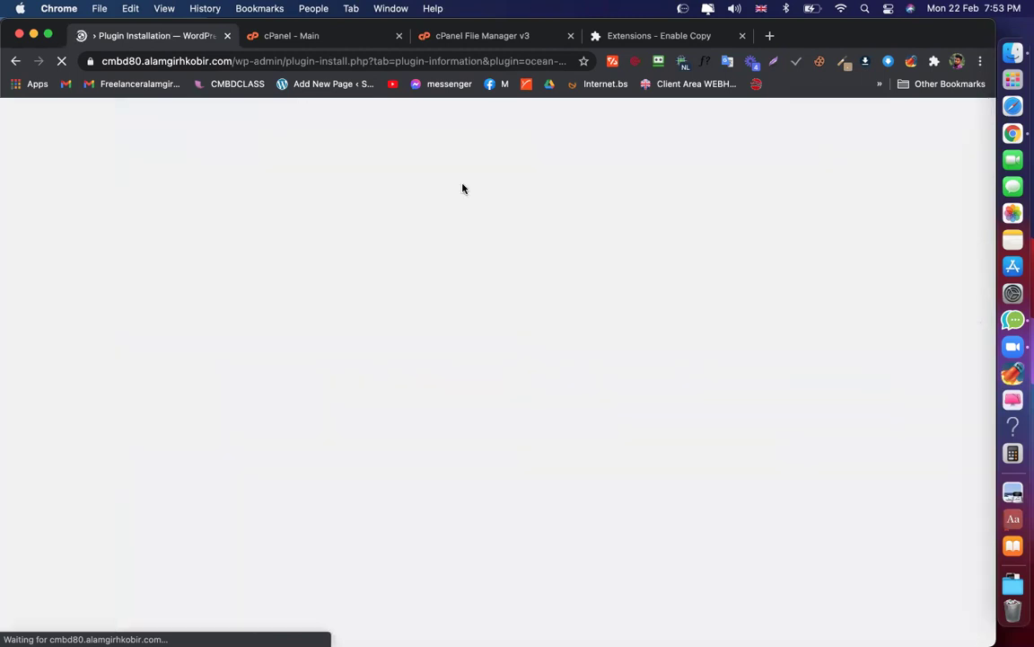
click(15, 60)
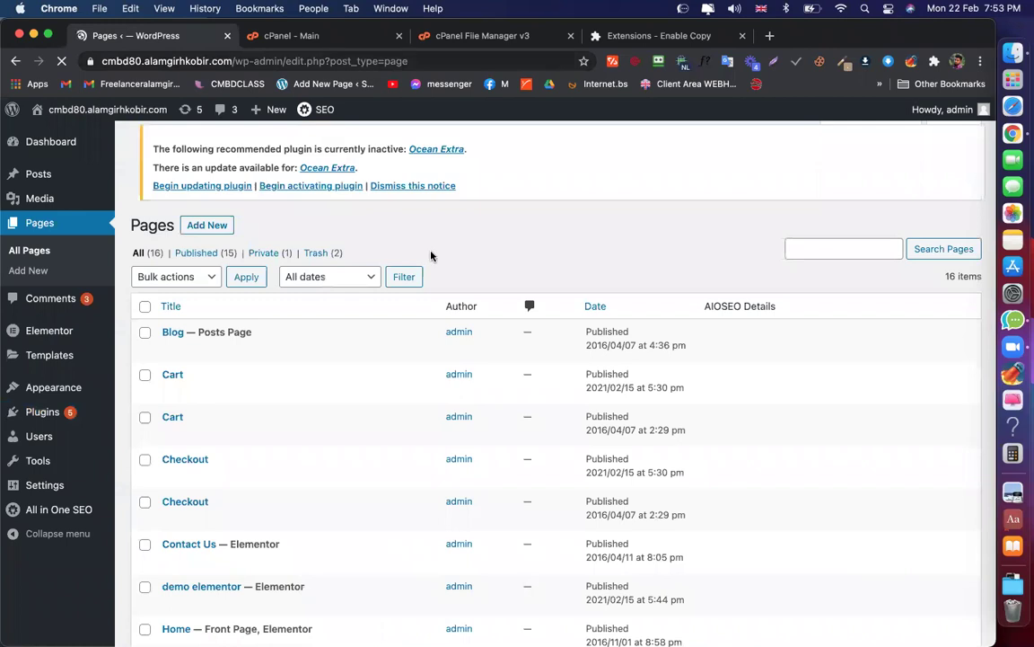
scroll(217, 379, down, 7)
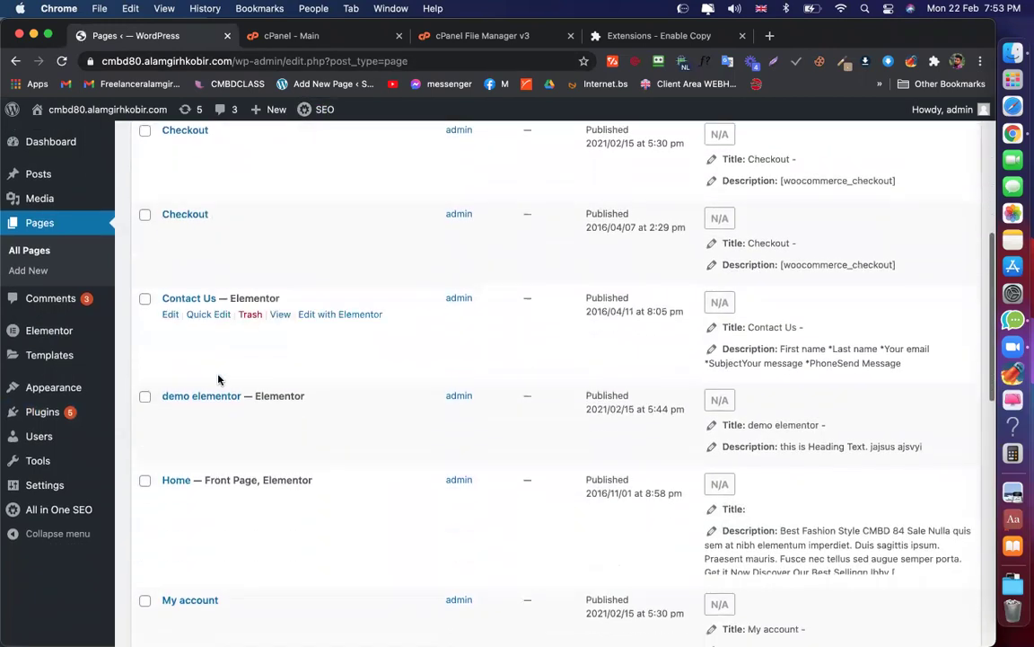
click(350, 334)
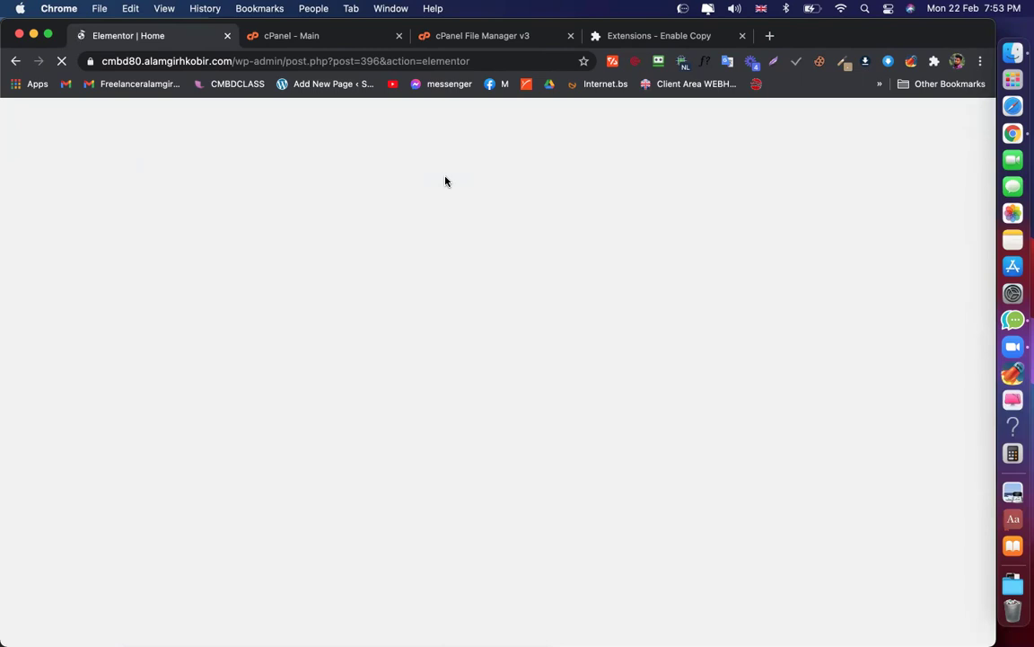
Close the 'Extensions - Enable Copy' tab and scroll the loaded Home page with the CMBD 84 SALE banner
click(743, 37)
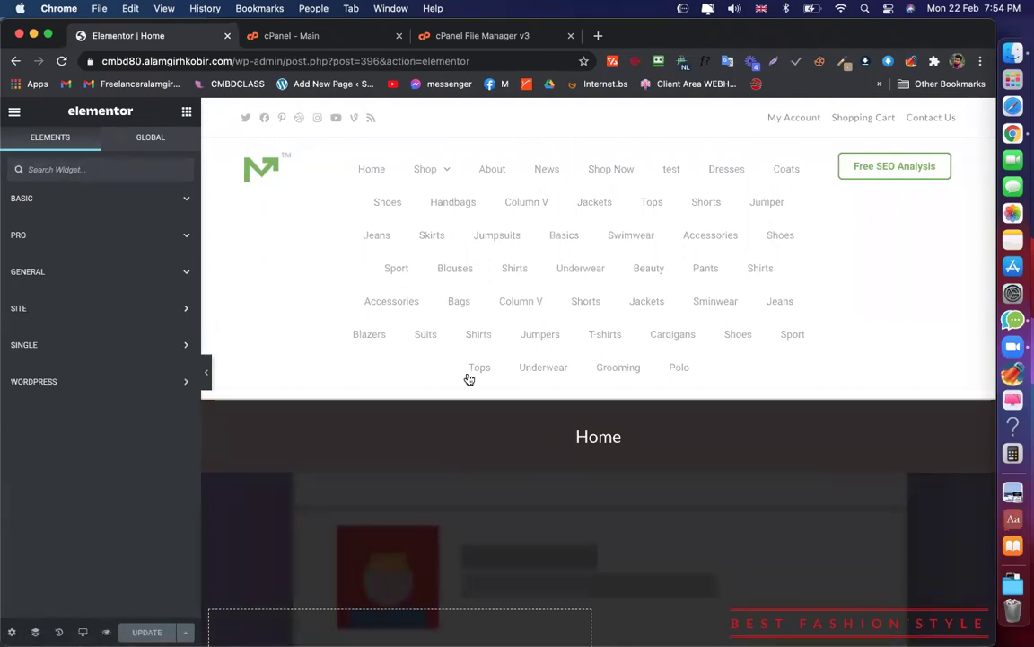
scroll(692, 231, down, 1)
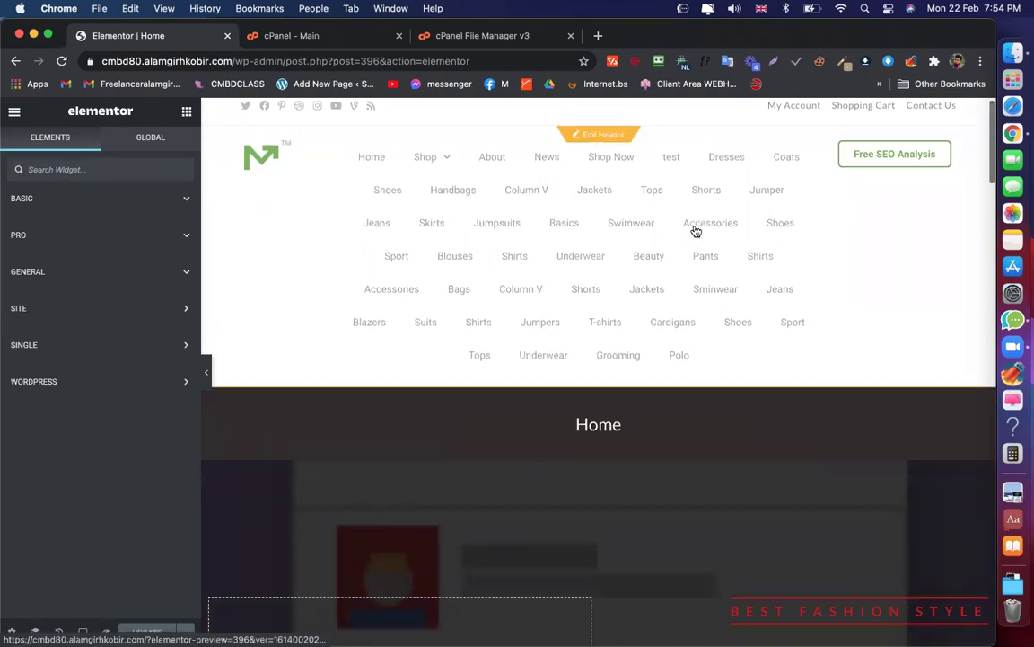
scroll(696, 231, down, 5)
scroll(593, 484, up, 5)
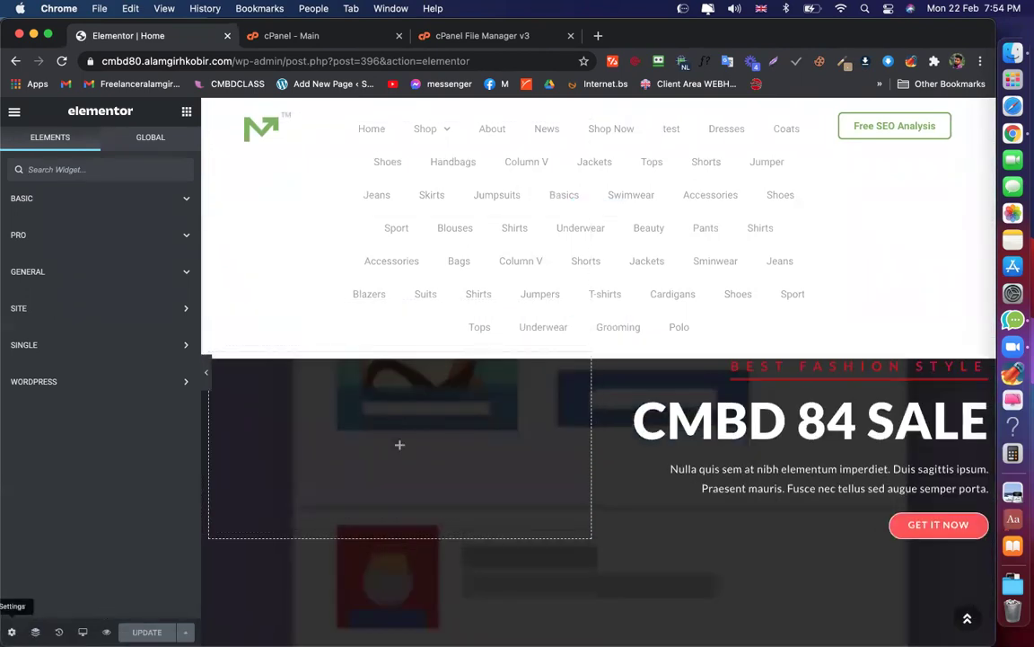
Set the Home page's Page Layout to Elementor Canvas and save it with UPDATE
click(12, 631)
click(165, 454)
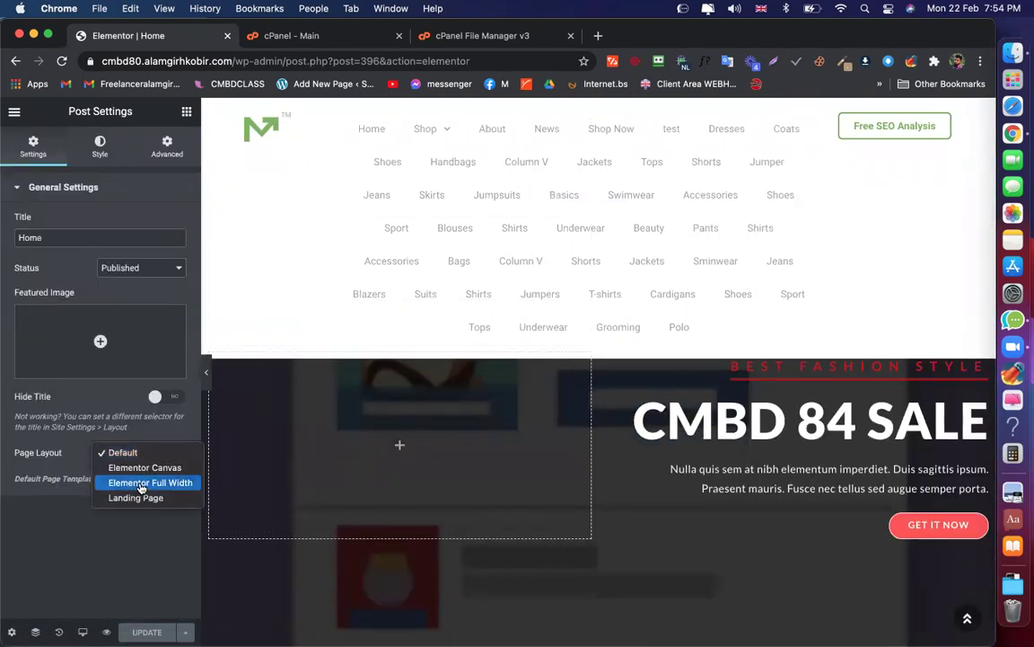
click(146, 468)
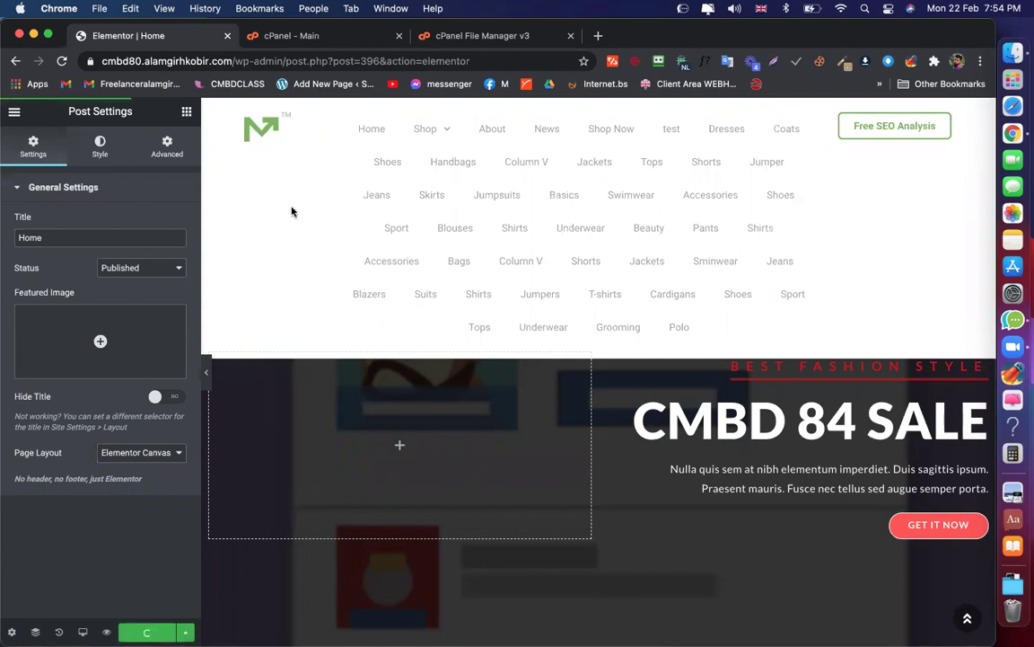
click(61, 61)
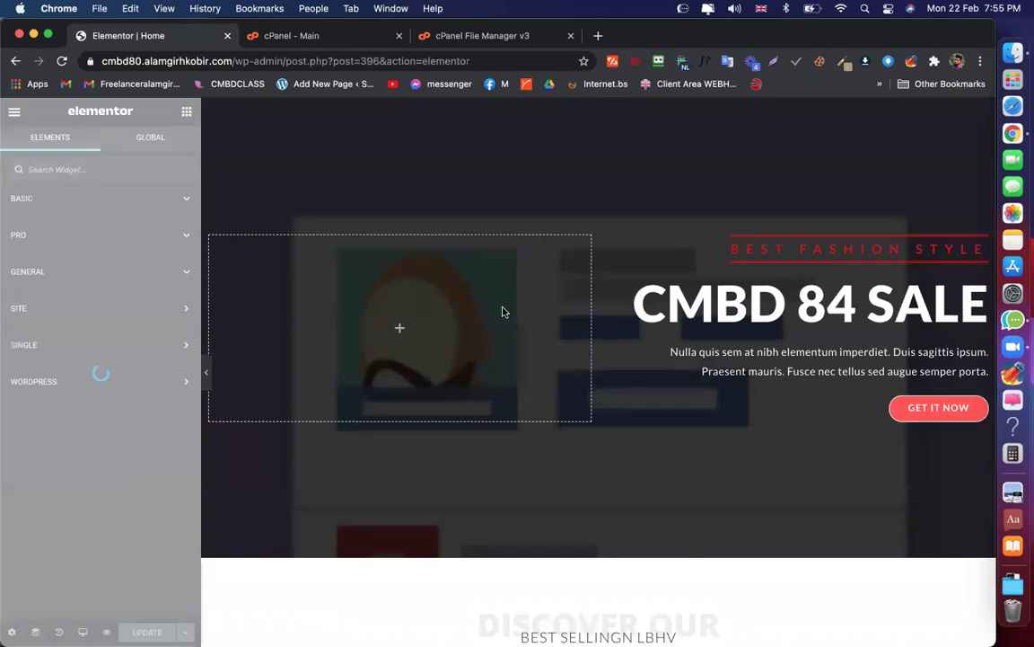
Add a new one-column section below the shoe image
scroll(503, 311, down, 15)
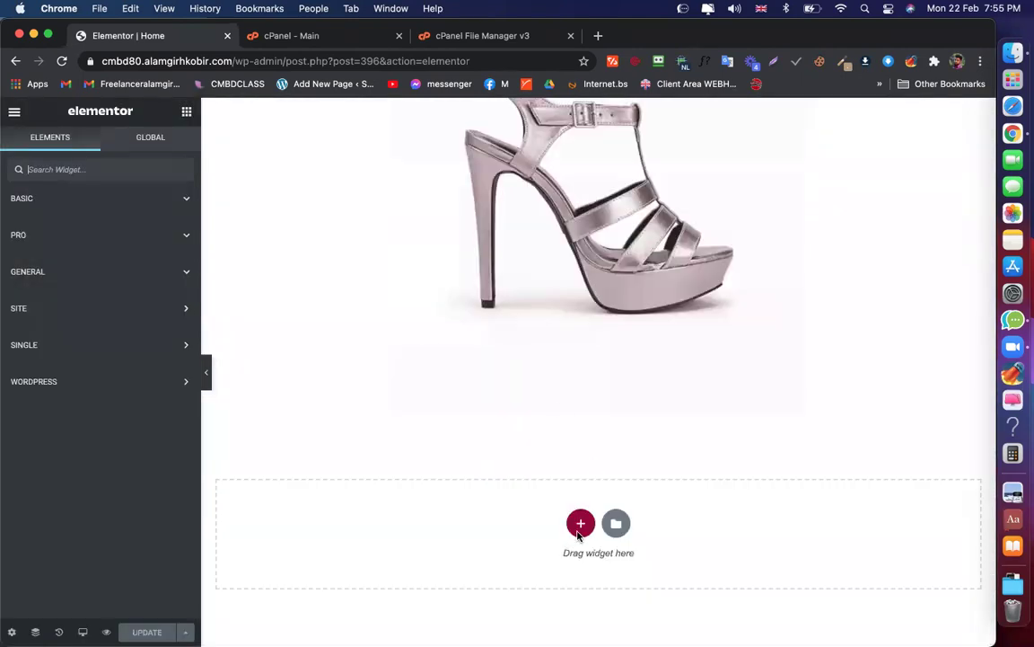
click(581, 524)
click(404, 570)
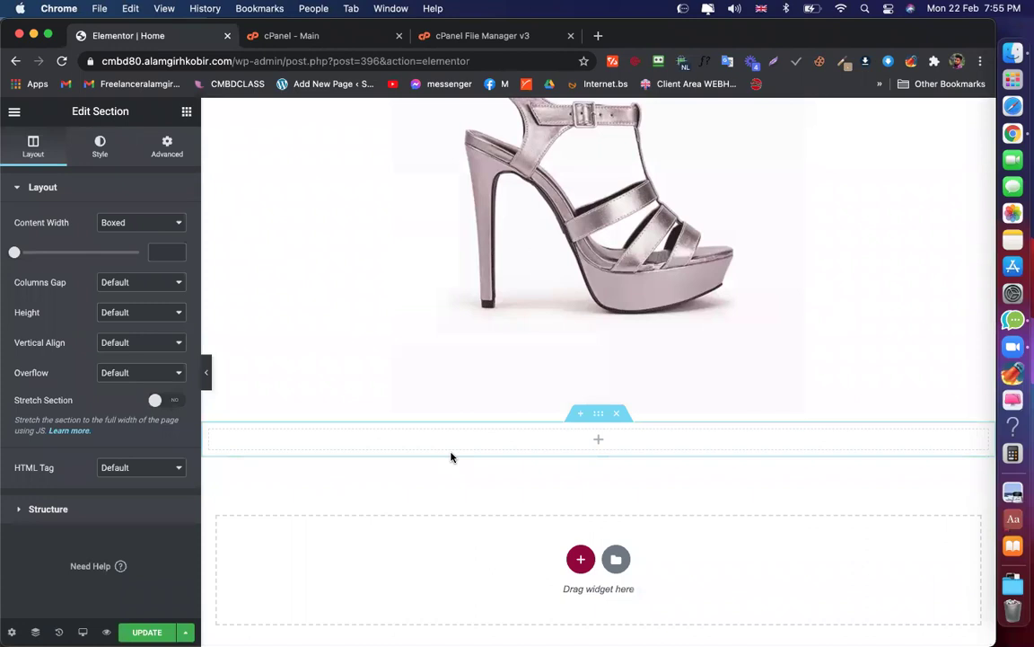
Drop a PRO Form widget (Name, Email, Message) into the section and open the template library
click(186, 112)
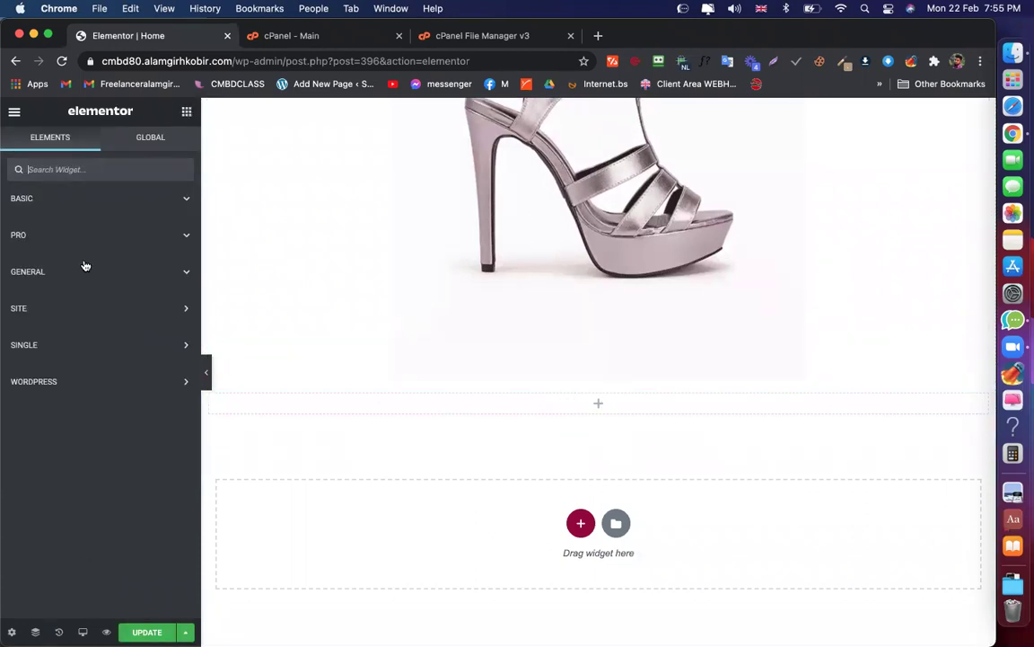
click(70, 201)
scroll(69, 449, down, 3)
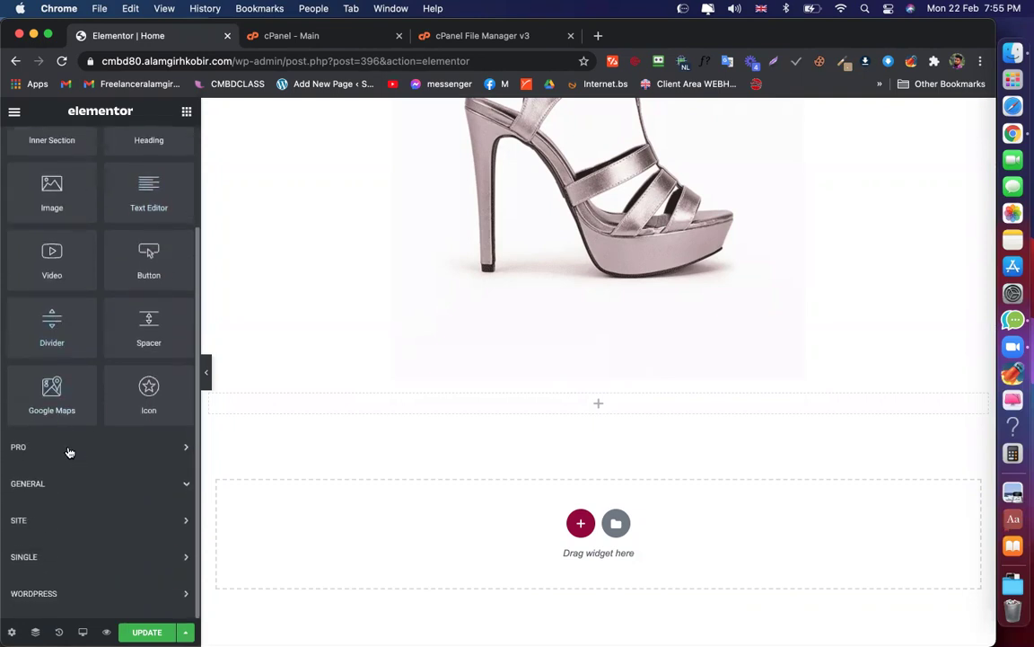
click(69, 450)
scroll(90, 377, down, 5)
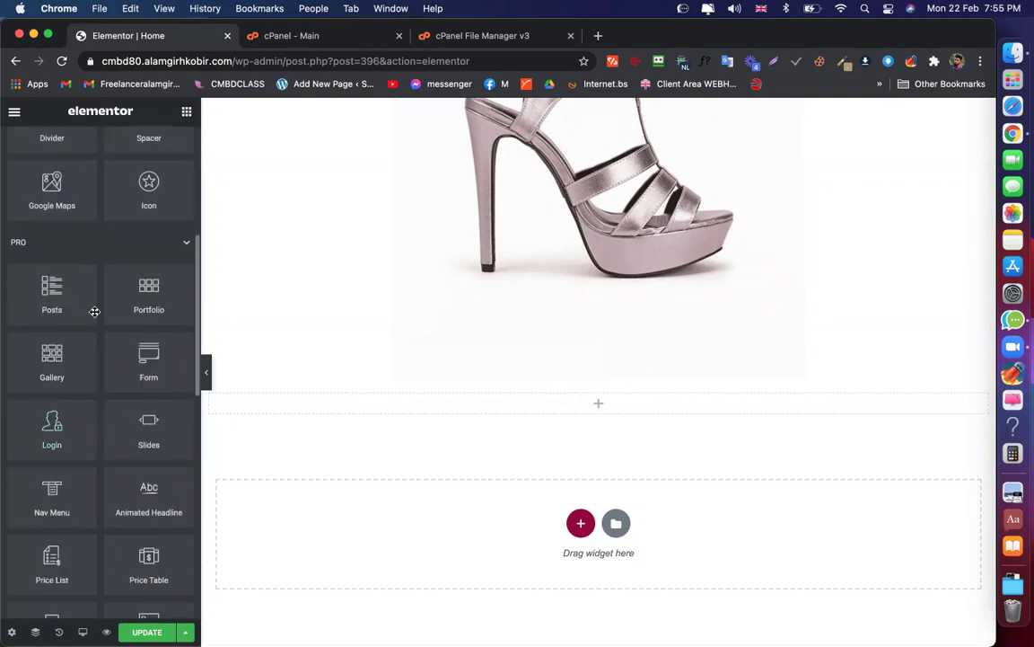
scroll(118, 435, down, 2)
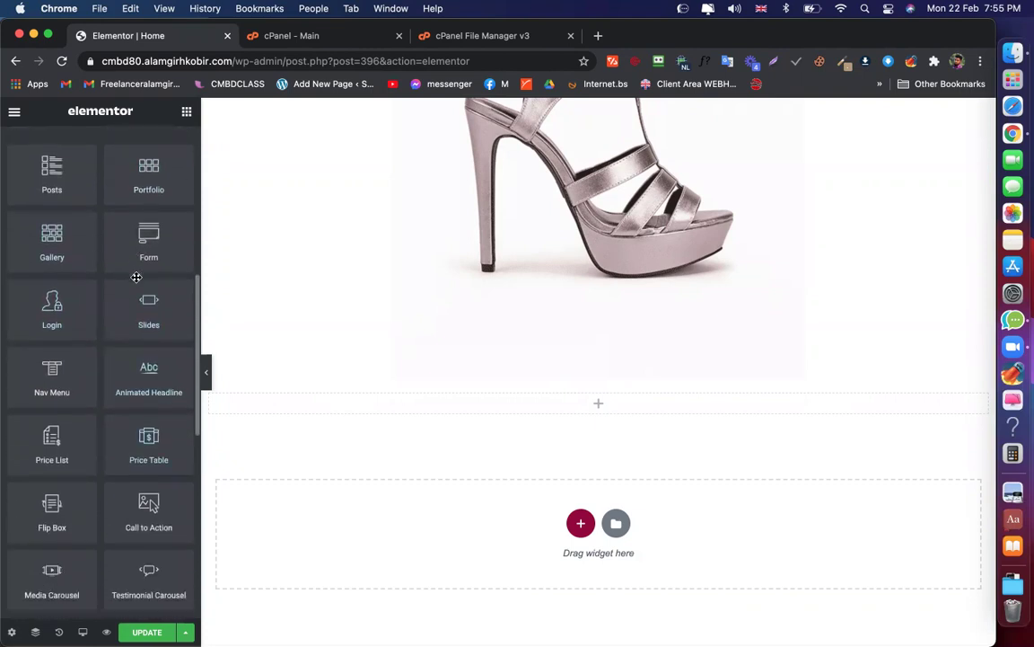
drag(148, 240, 529, 395)
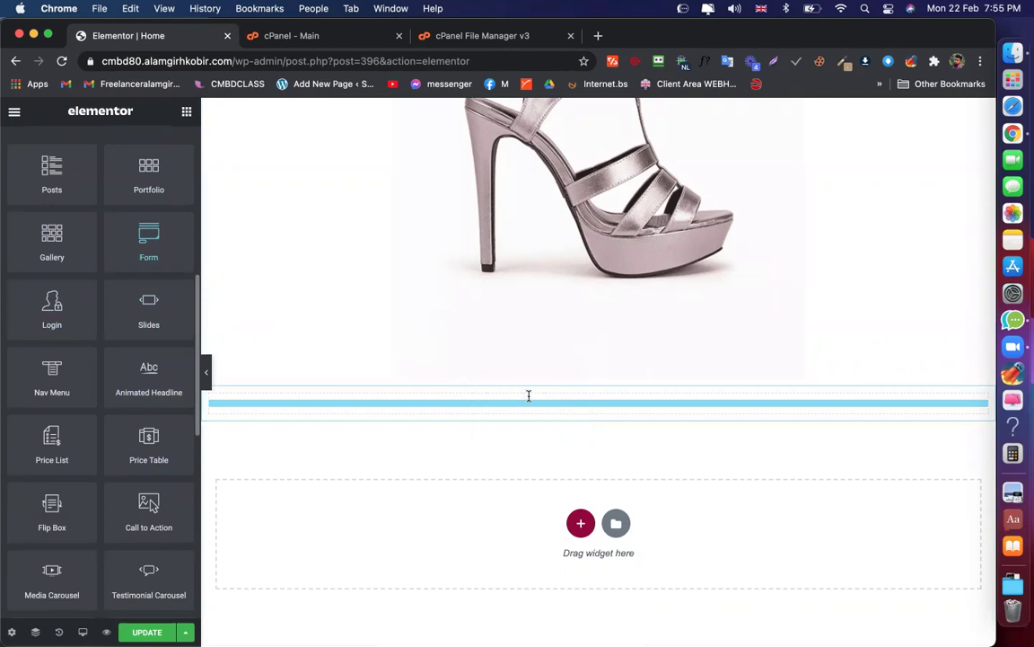
scroll(477, 493, down, 5)
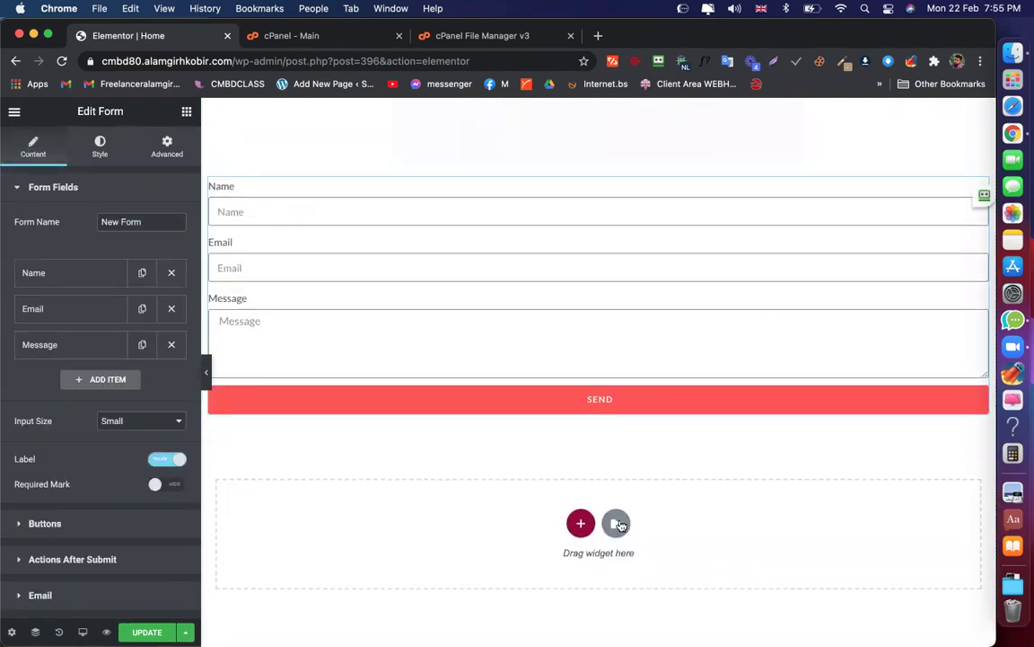
click(616, 522)
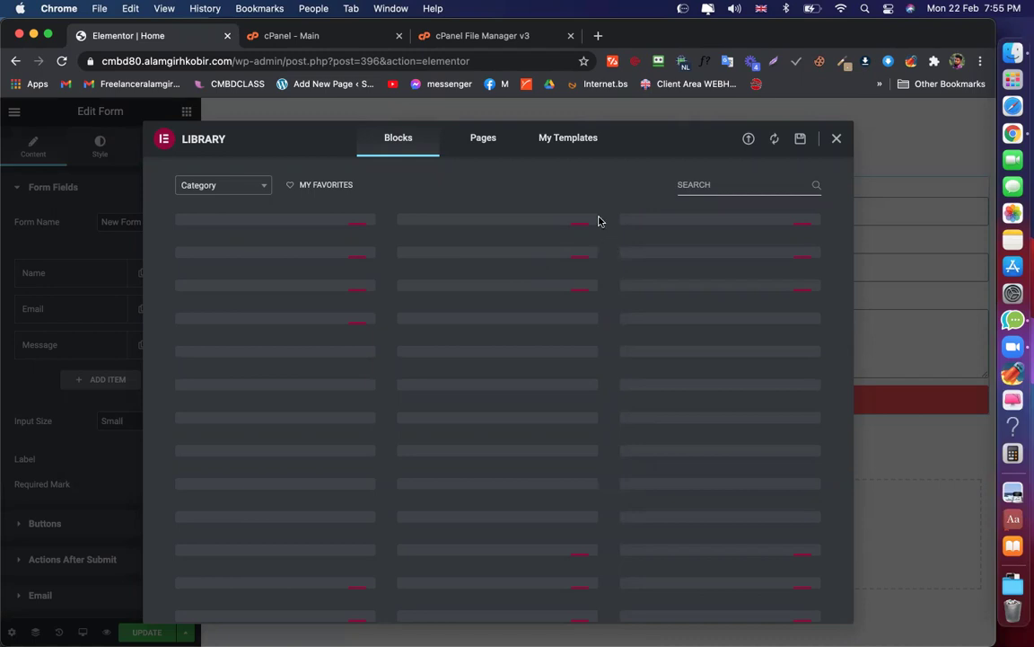
Browse the library's Pages and Blocks tabs, ending on Blocks
click(499, 146)
click(404, 144)
click(479, 143)
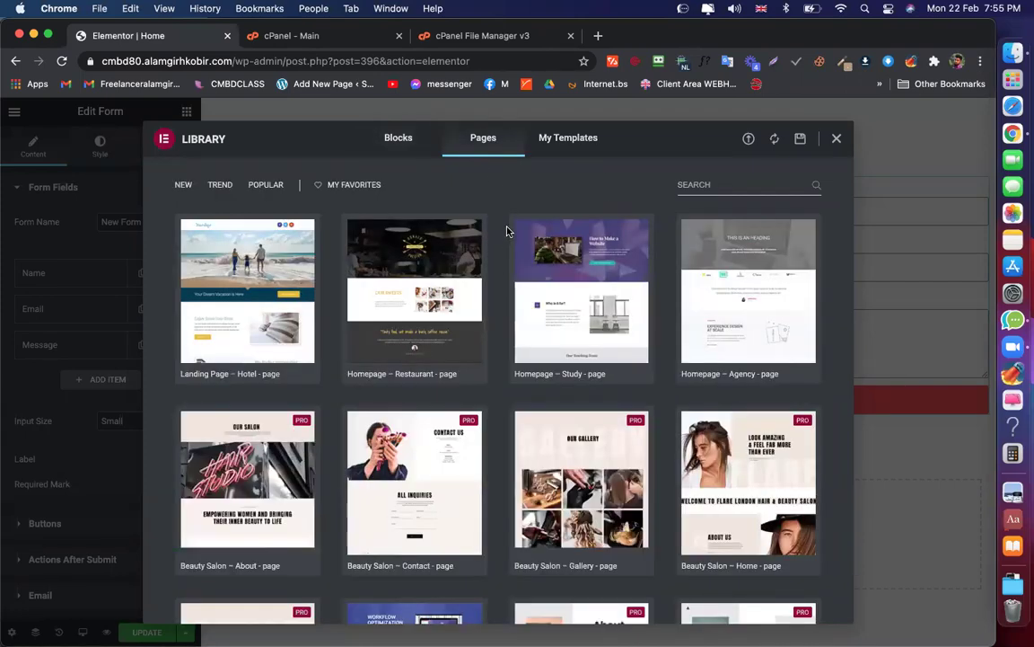
scroll(534, 359, down, 5)
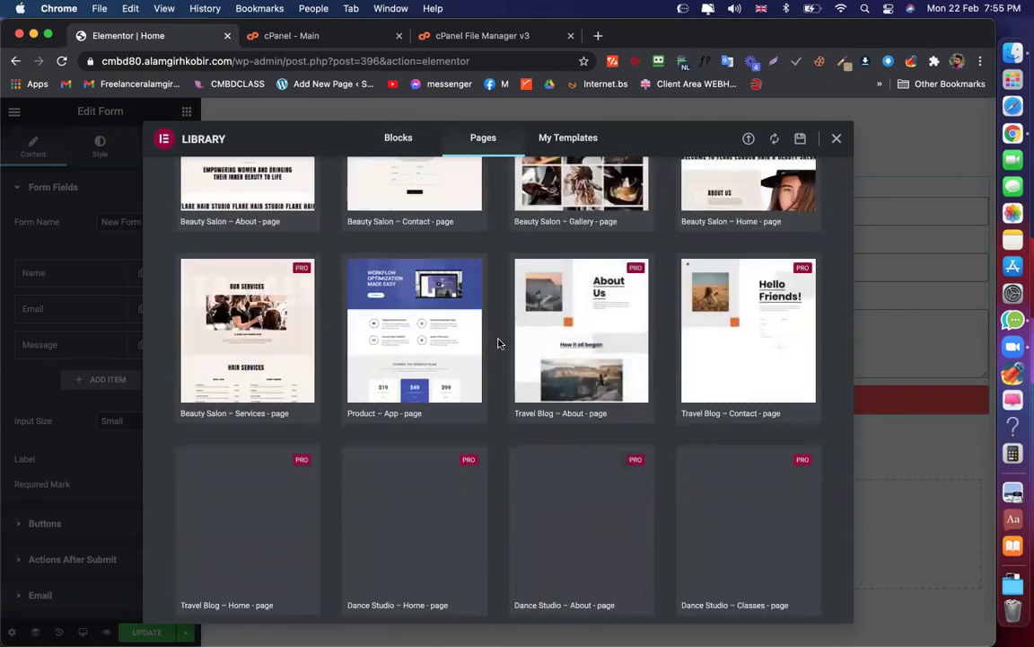
scroll(487, 267, up, 5)
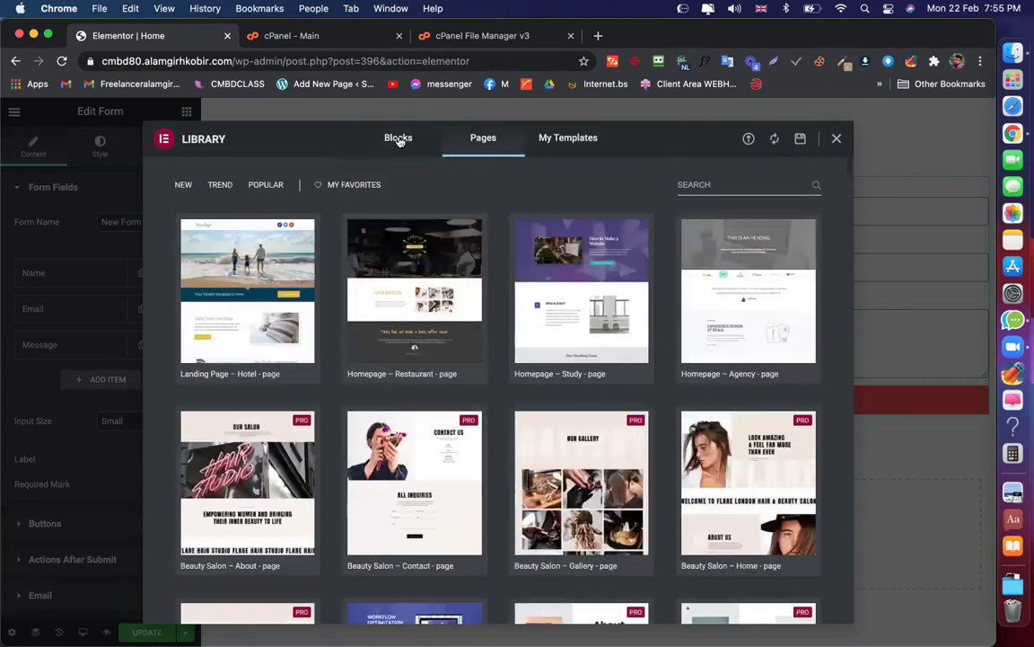
click(400, 139)
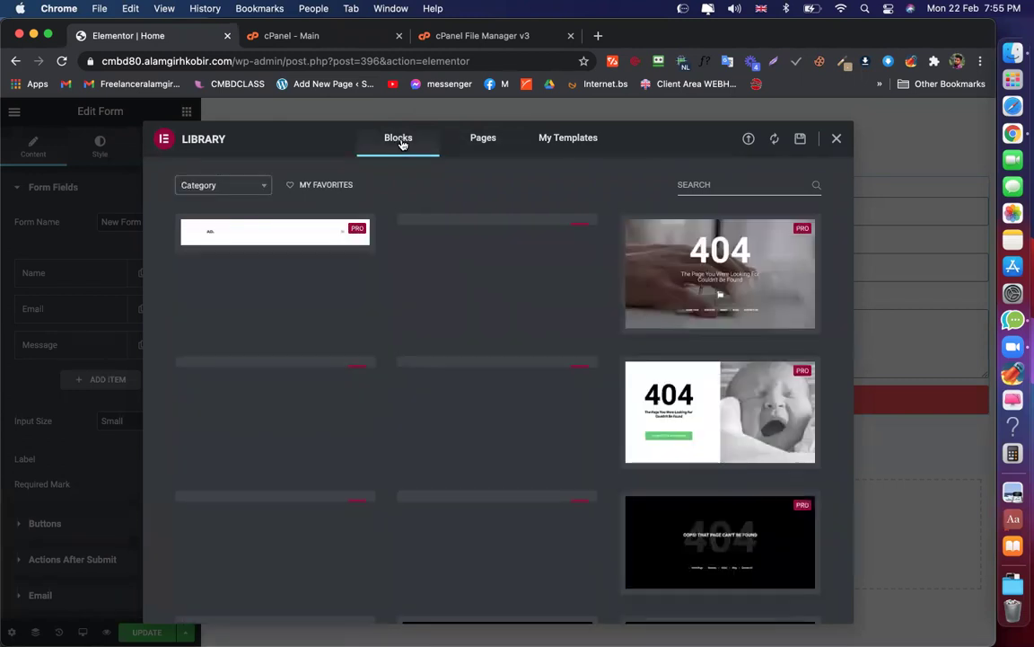
Filter the library blocks to the Contact category
click(231, 187)
scroll(229, 317, down, 2)
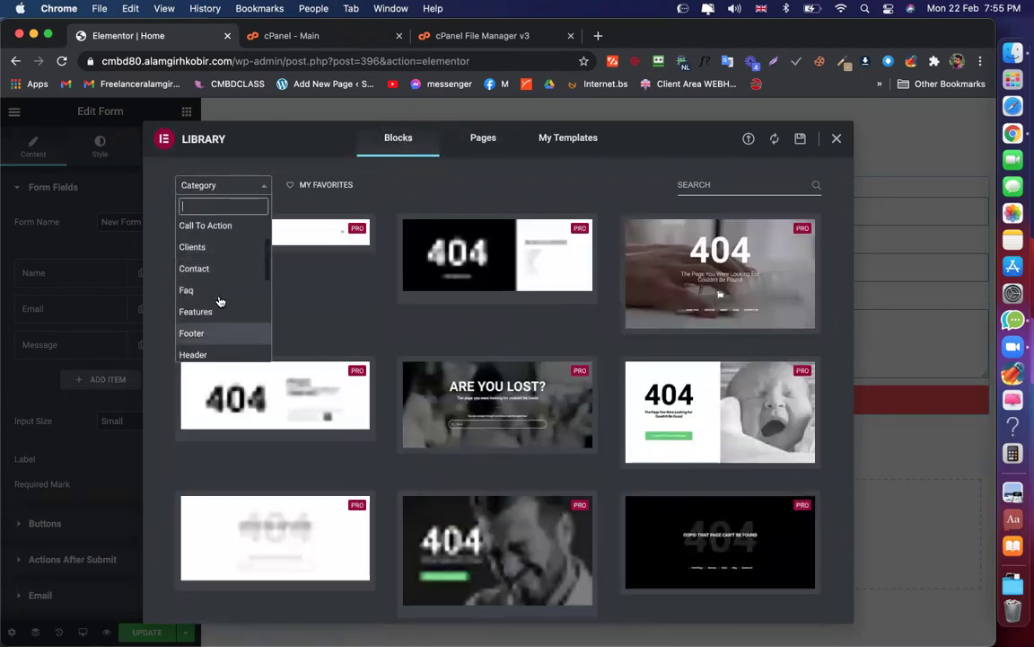
scroll(205, 270, down, 8)
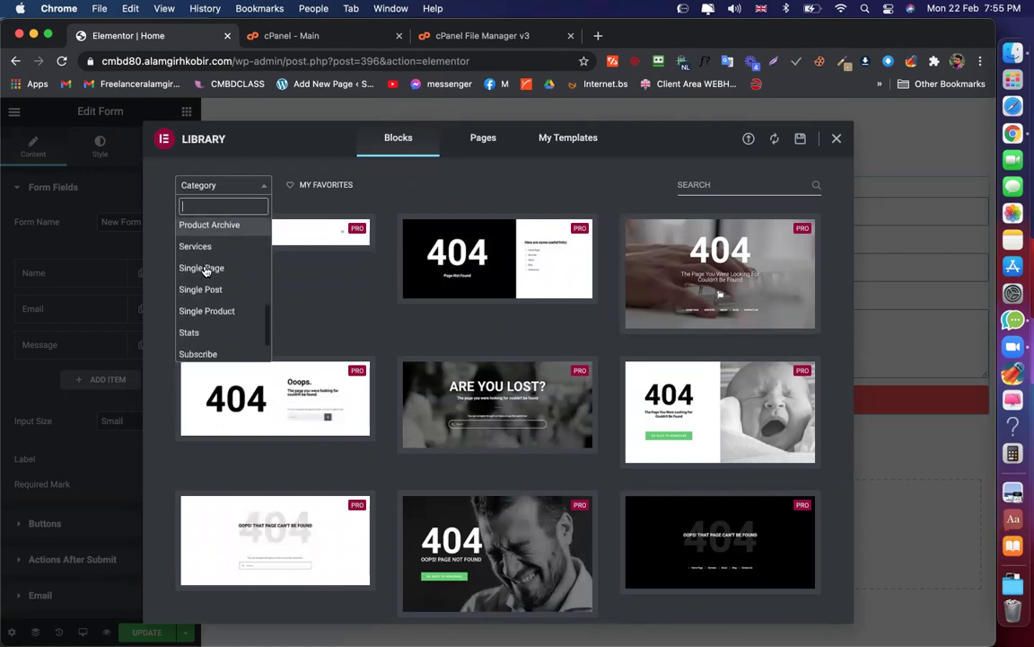
scroll(205, 271, up, 10)
scroll(204, 330, down, 1)
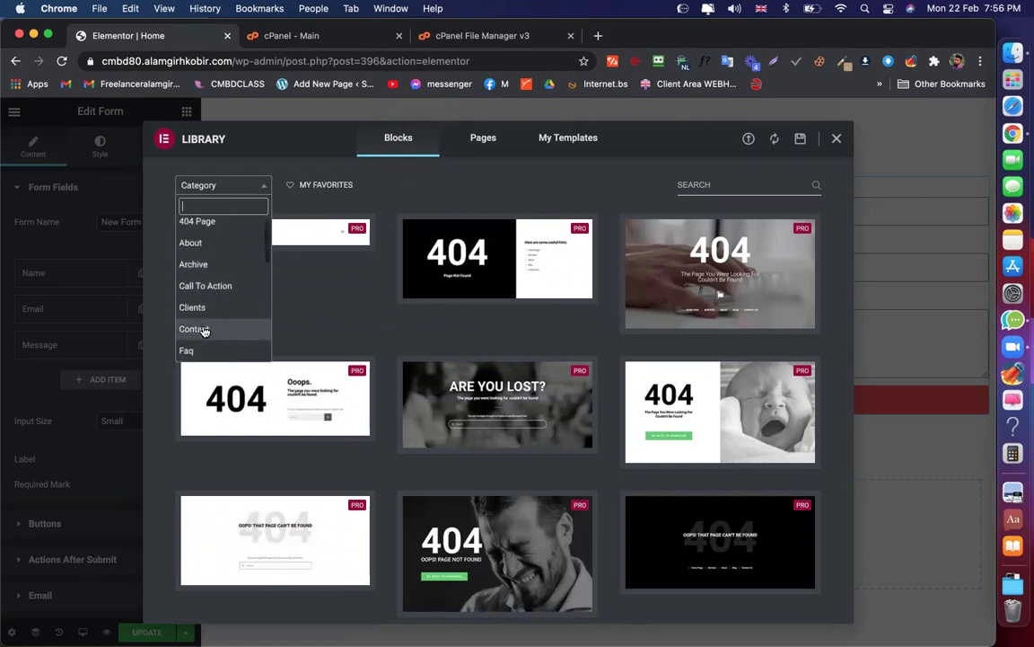
click(194, 329)
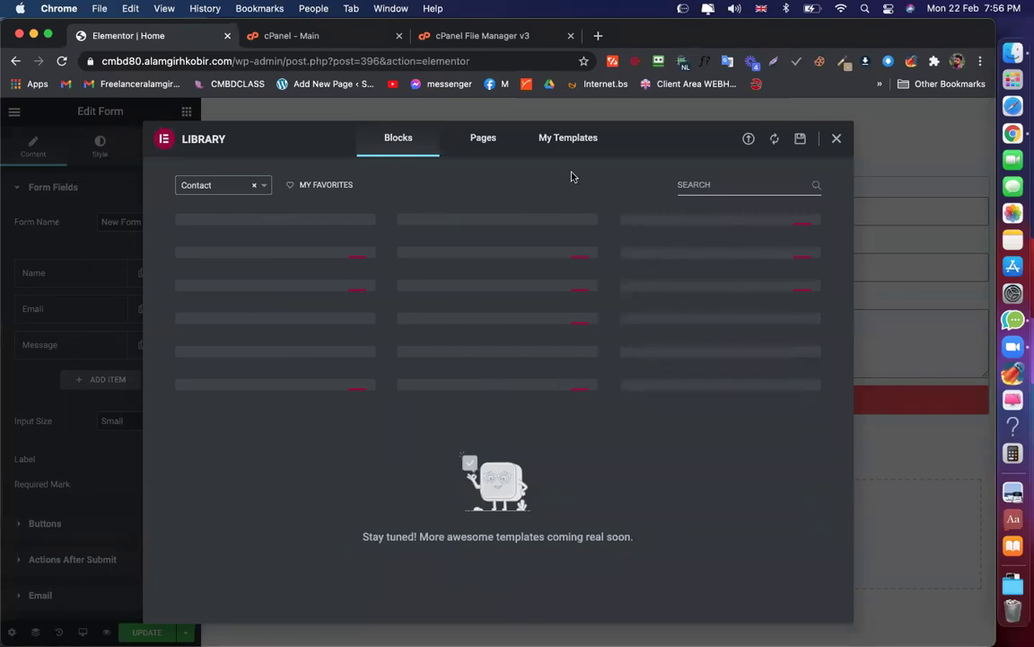
Turn off the Browsec extension and reapply the Contact category filter
click(683, 63)
click(660, 358)
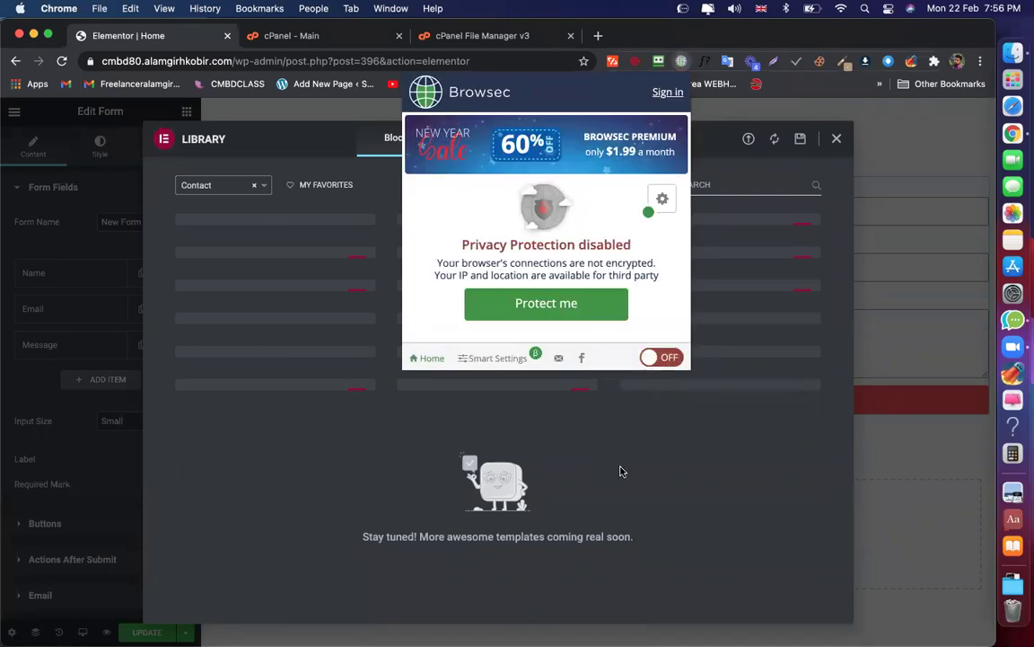
click(619, 470)
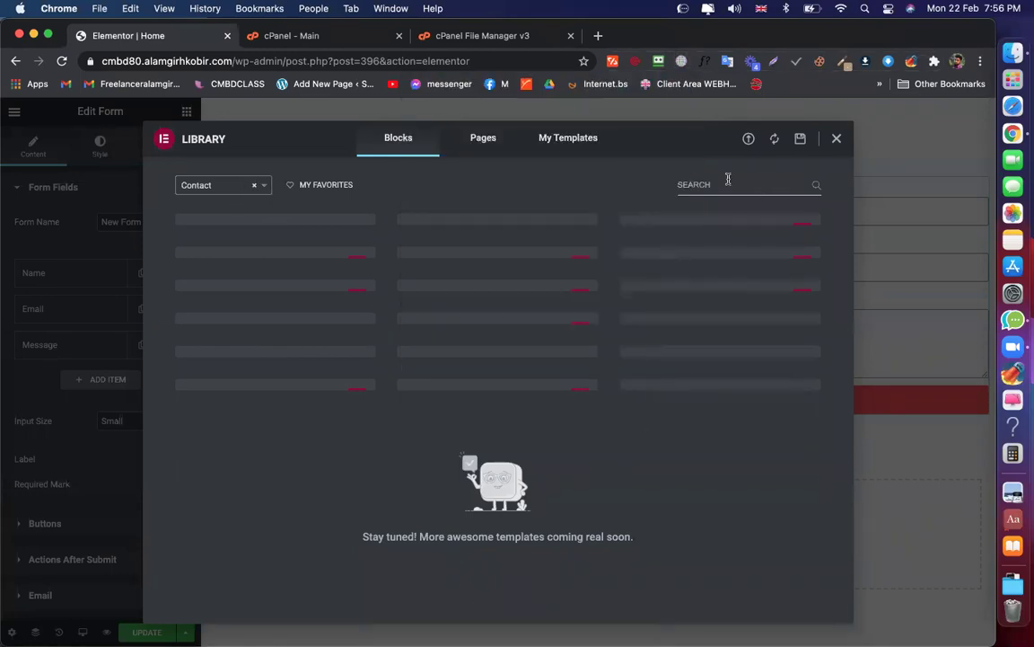
click(239, 188)
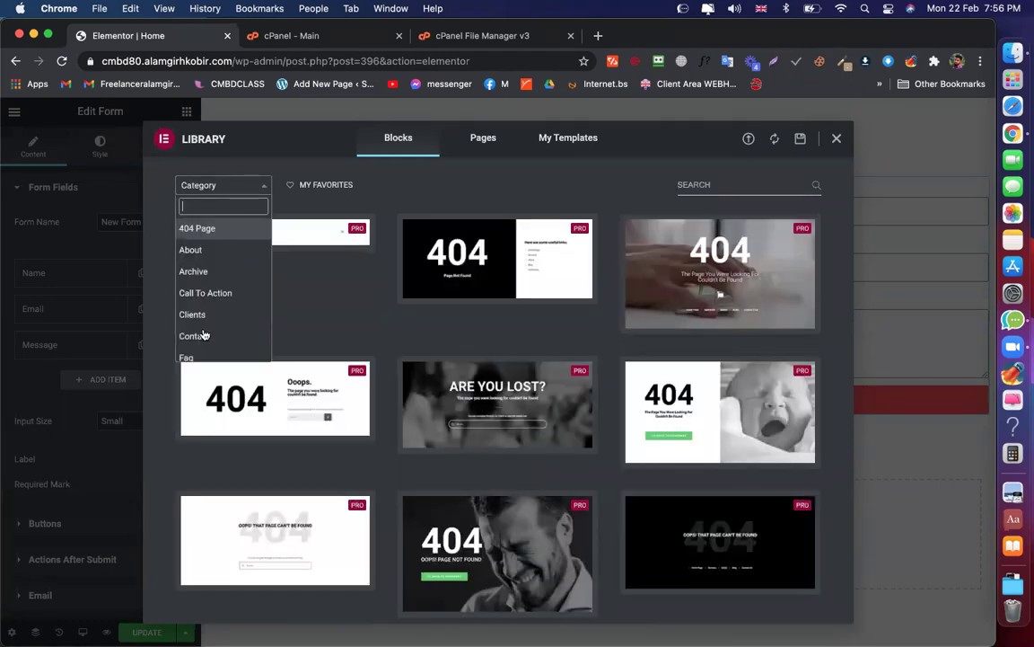
click(193, 336)
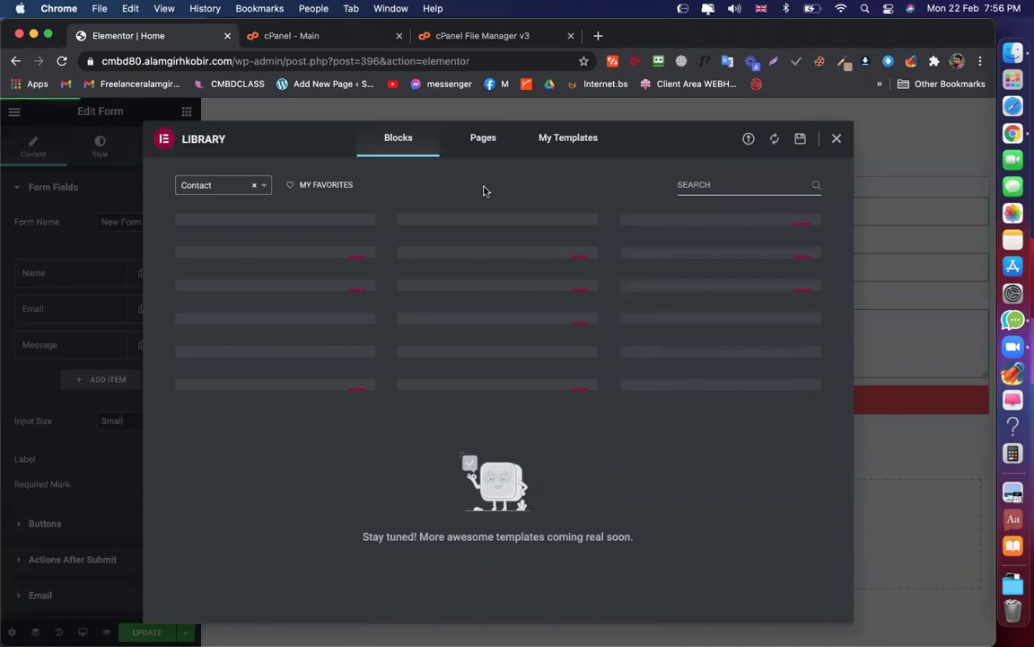
mouse_move(487, 258)
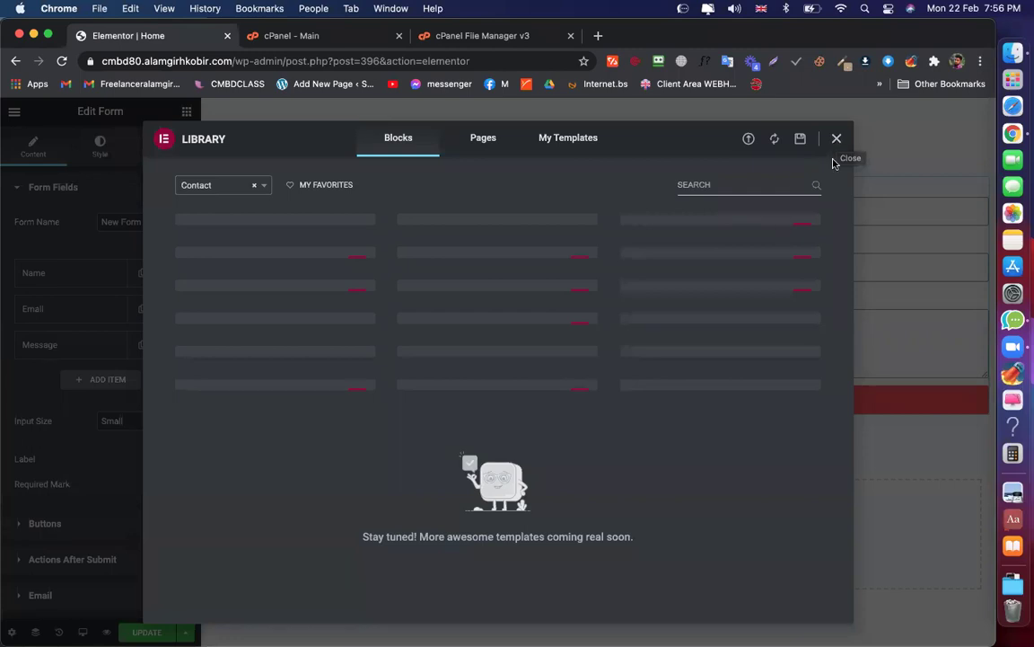
Close the library, save with Super+S, reload the editor, and reopen the library for the empty section
click(836, 138)
key(super+s)
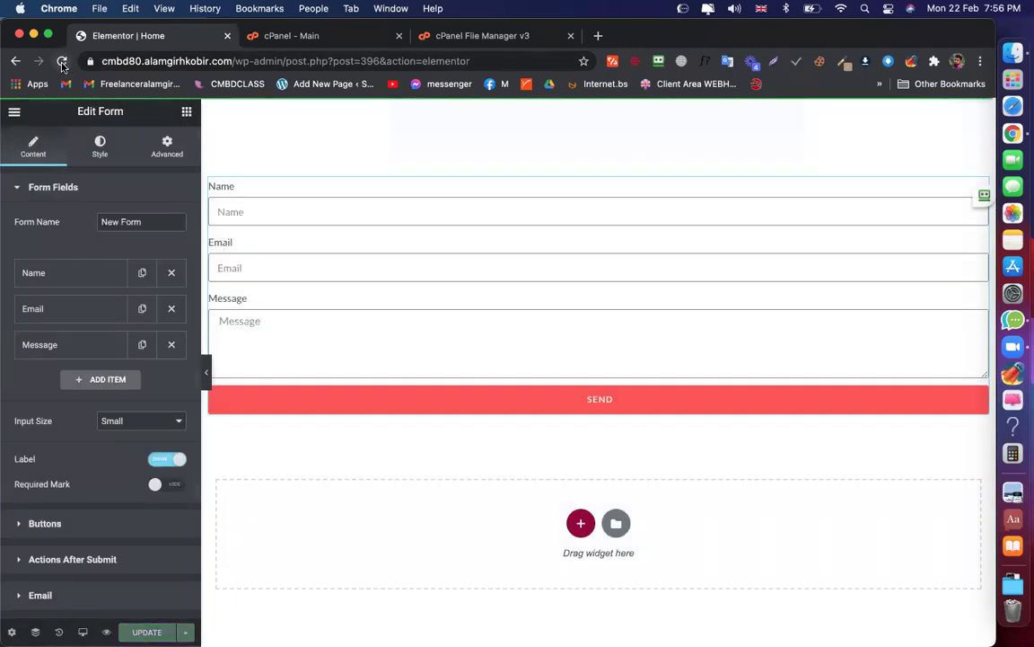
click(63, 62)
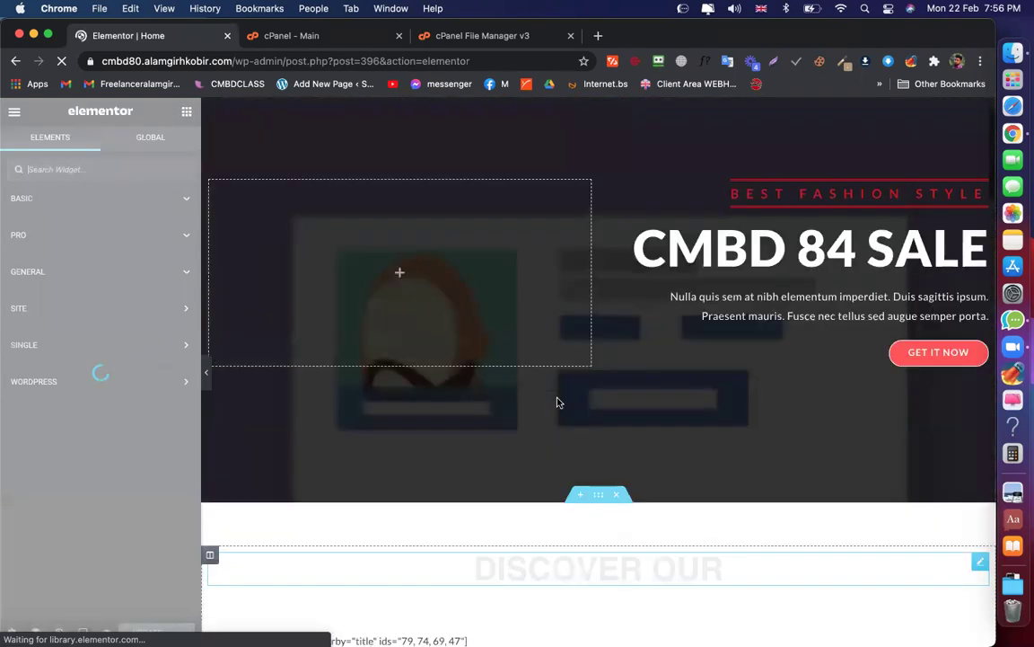
scroll(557, 402, down, 20)
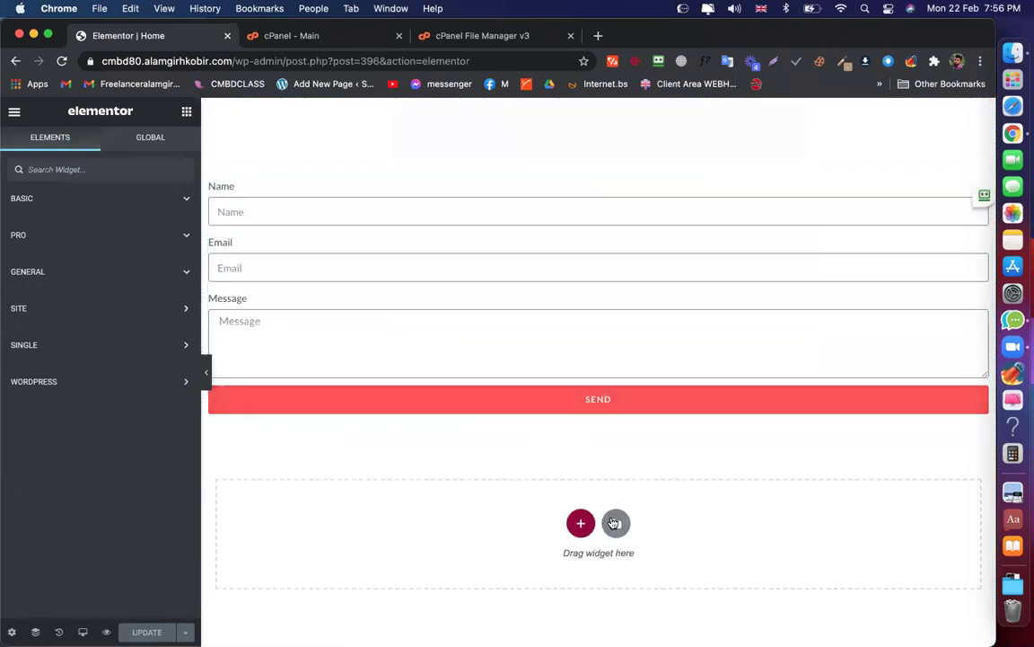
click(613, 522)
Filter library blocks to Contact and insert the Book a Reservation block
click(395, 148)
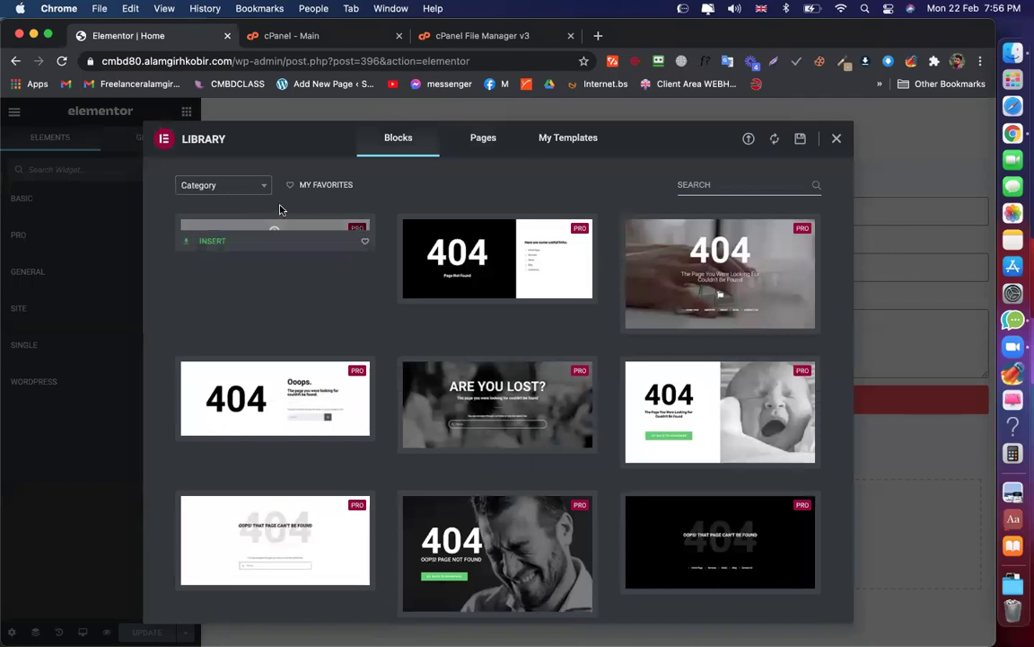
click(224, 186)
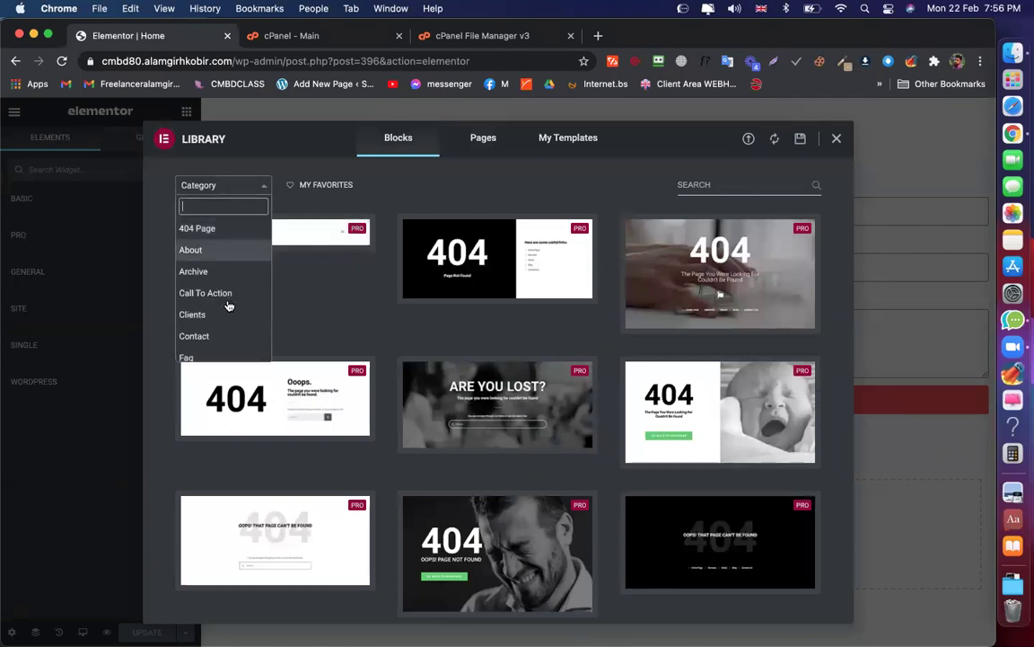
click(194, 326)
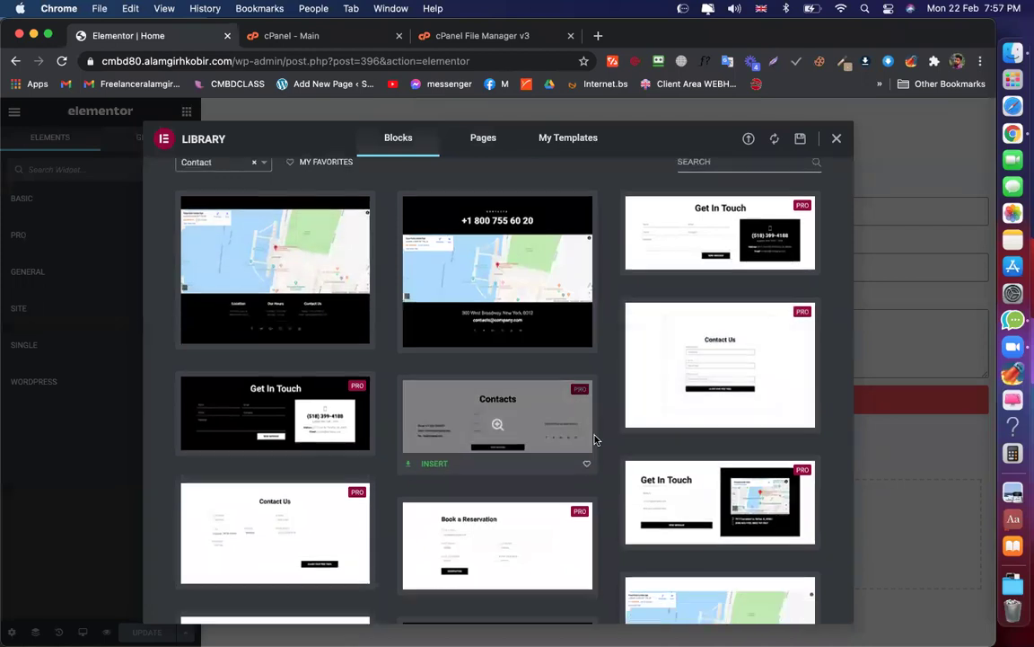
scroll(597, 444, down, 3)
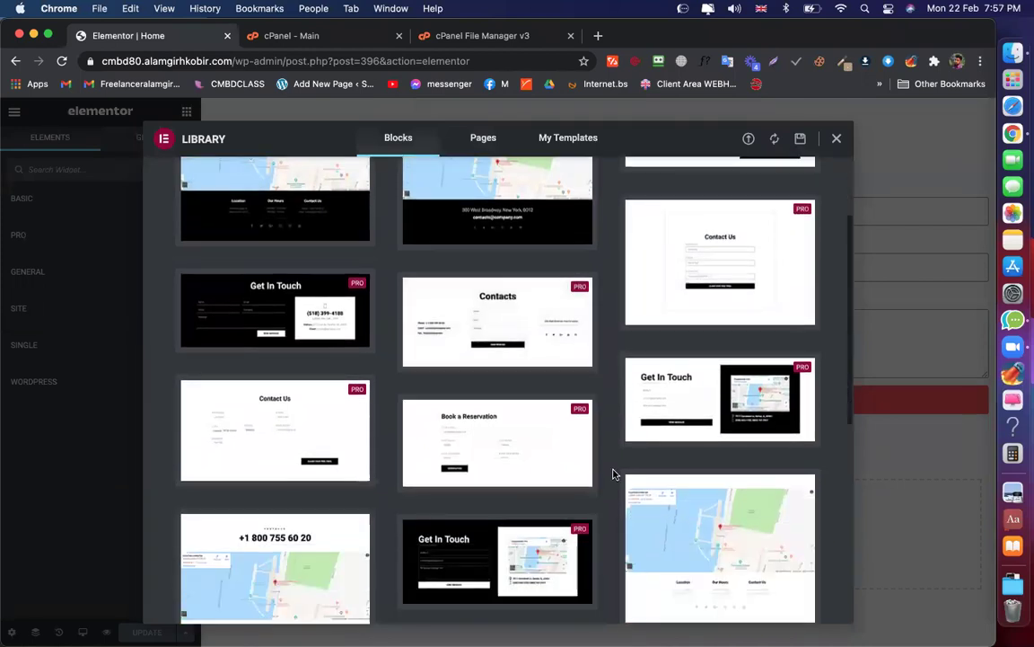
mouse_move(508, 454)
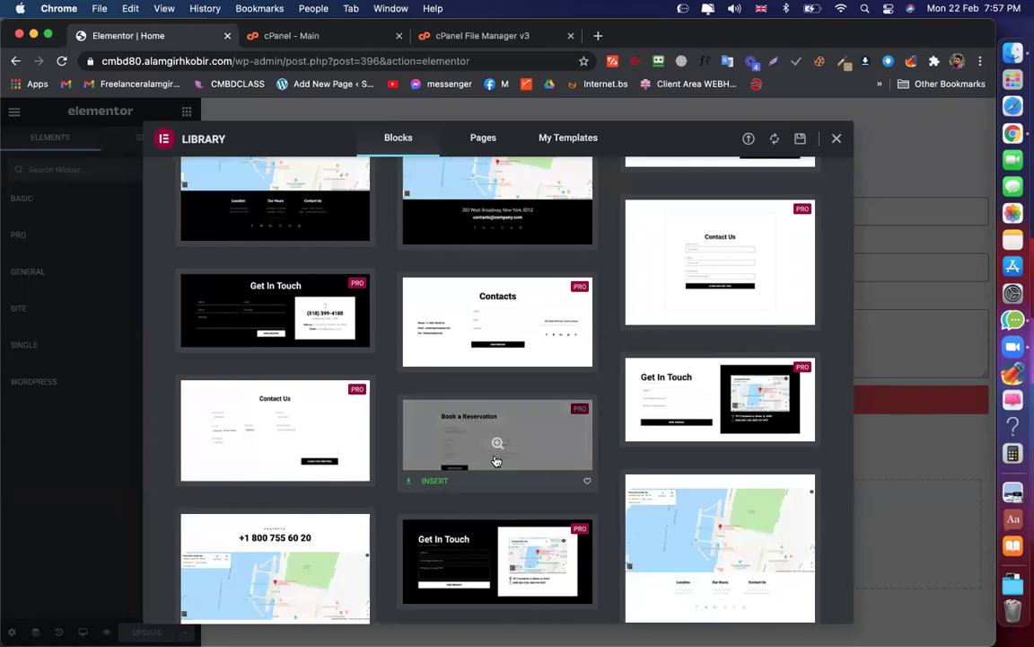
click(423, 483)
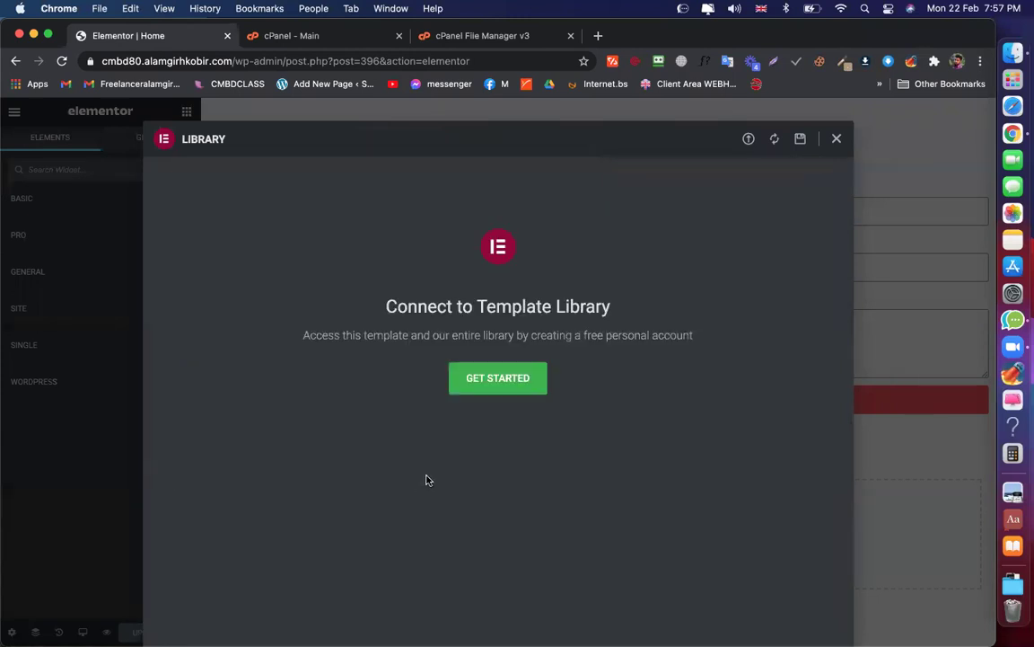
Authorise the Elementor Template Library connection and go back to the Home page editor
click(505, 378)
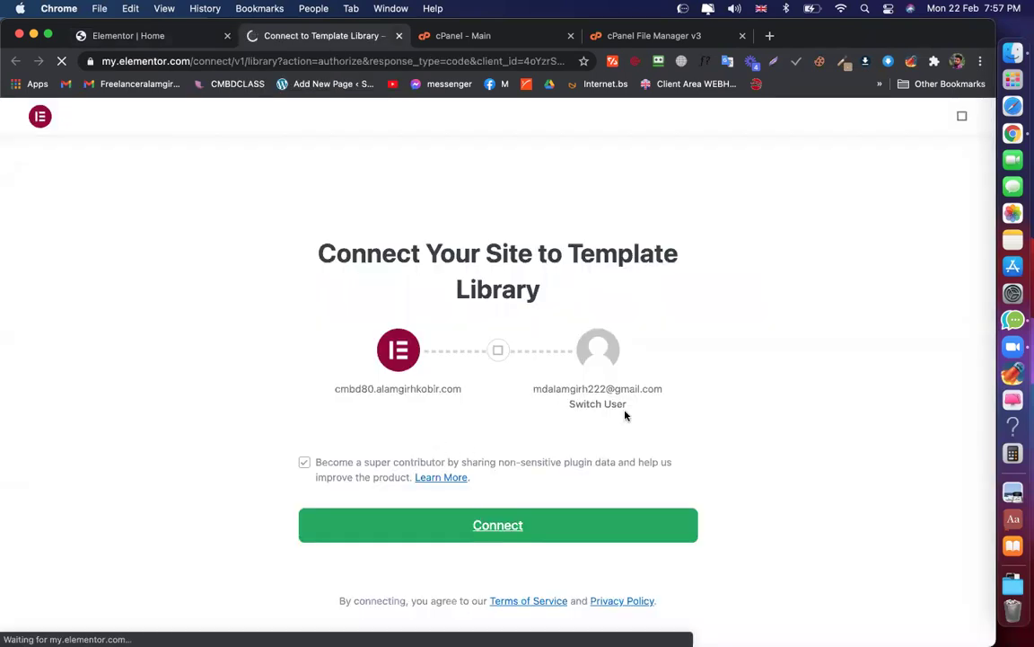
click(485, 525)
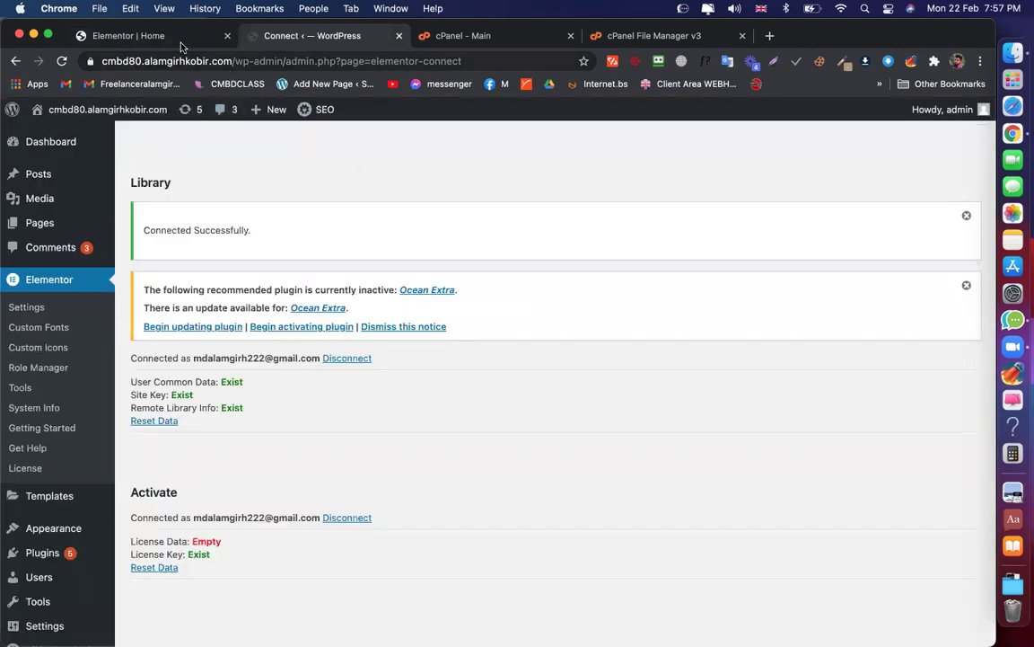
click(144, 38)
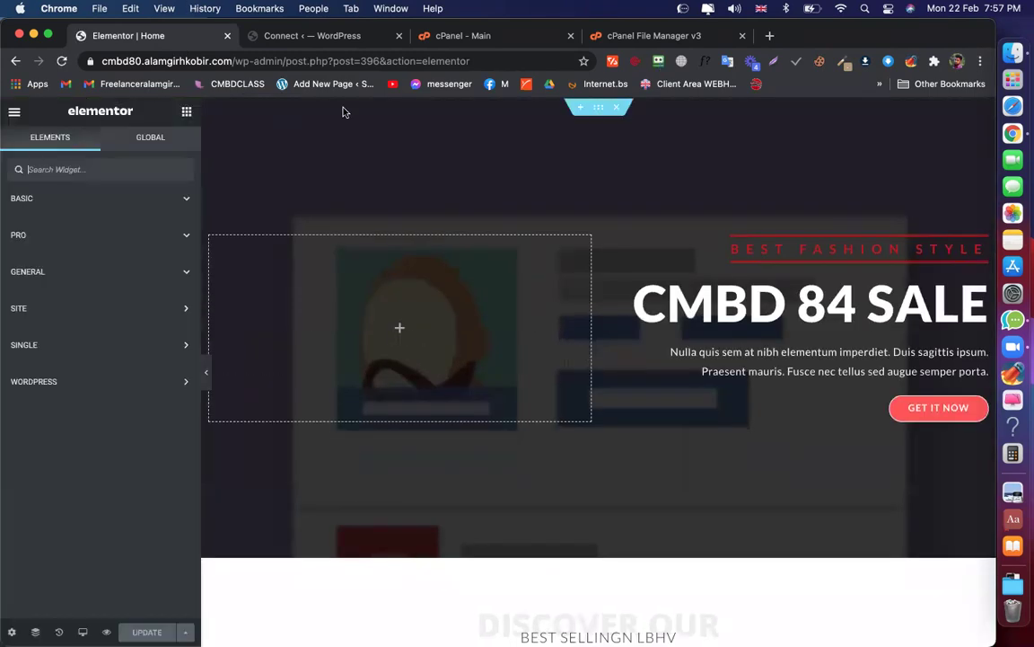
Insert the Book a Reservation block from the library's Contact blocks below the contact form
scroll(344, 108, down, 10)
scroll(519, 381, down, 5)
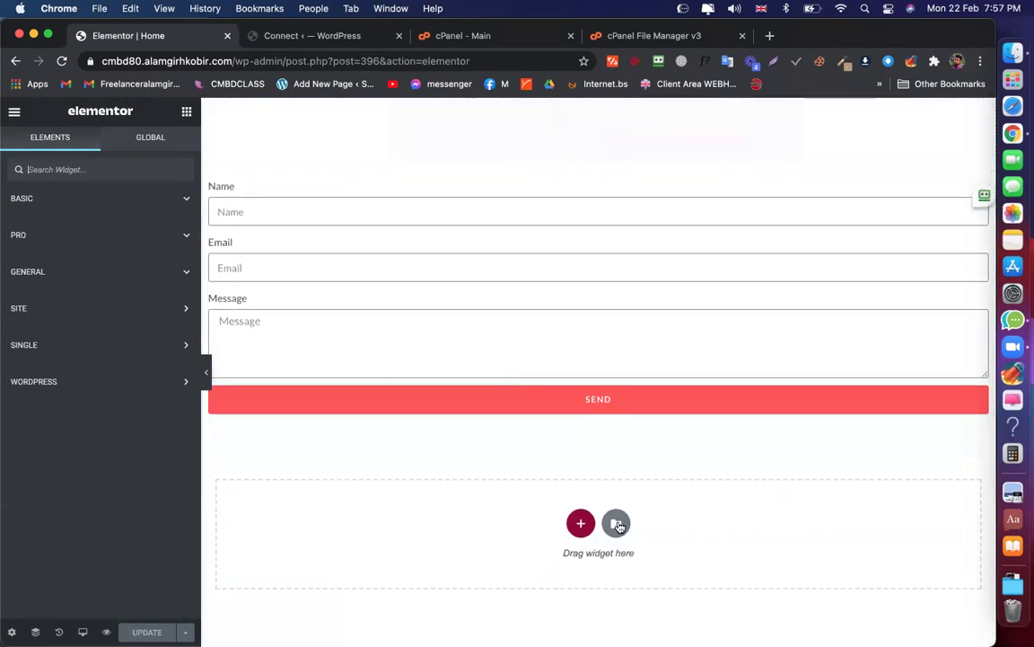
click(616, 522)
click(397, 138)
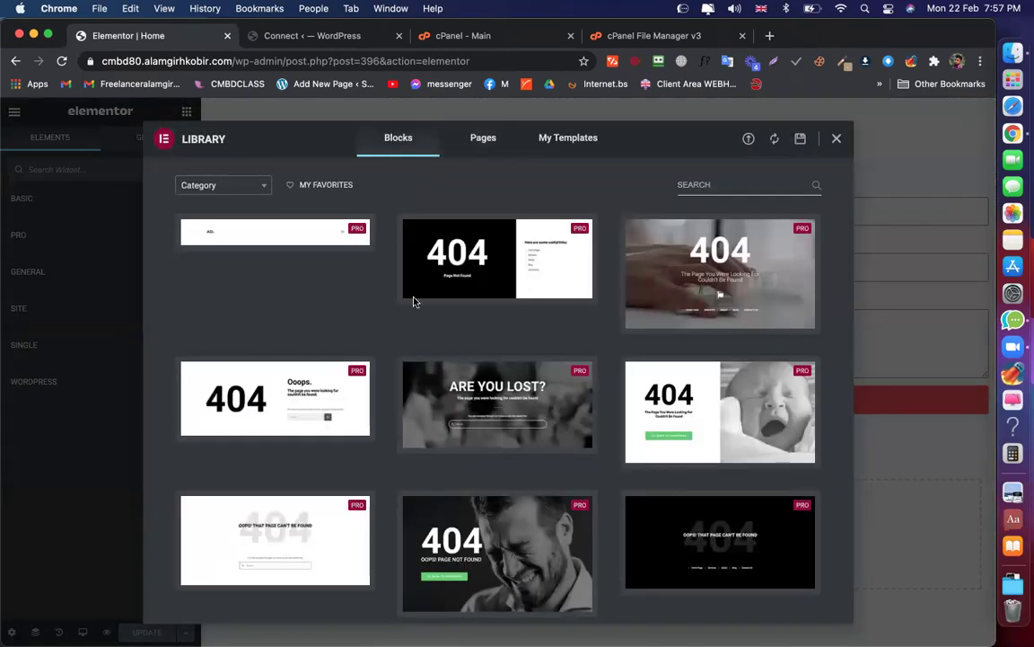
click(239, 186)
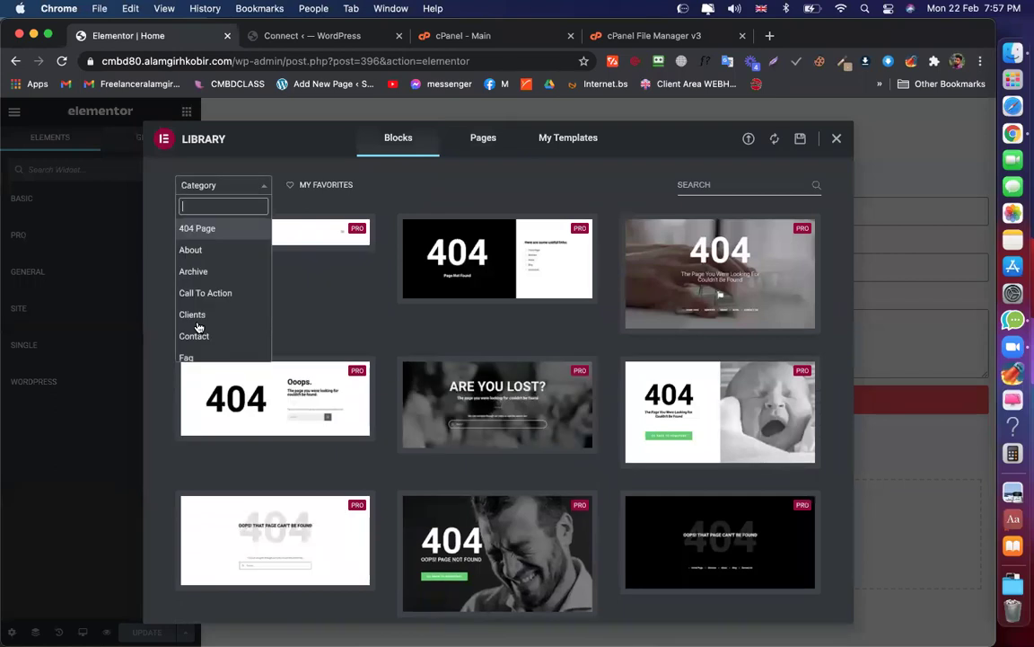
click(195, 336)
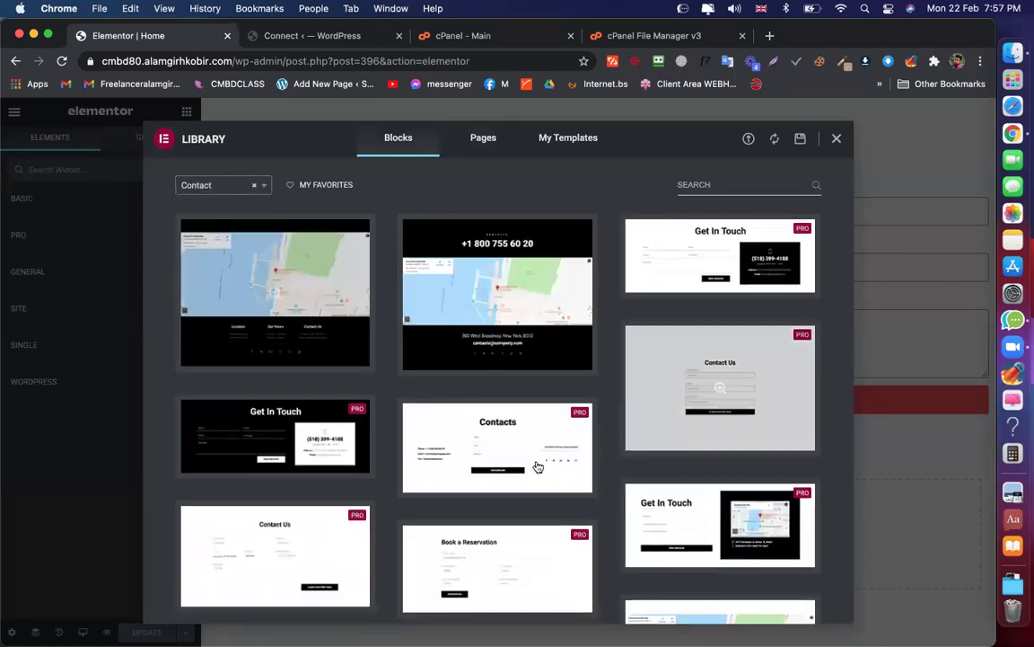
scroll(474, 533, down, 2)
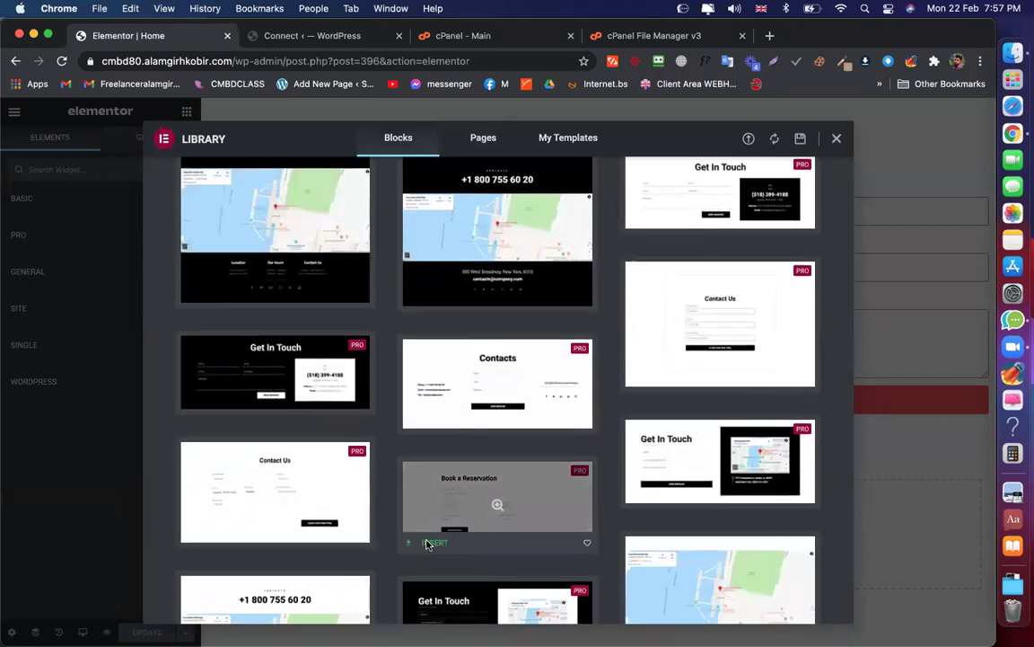
click(429, 544)
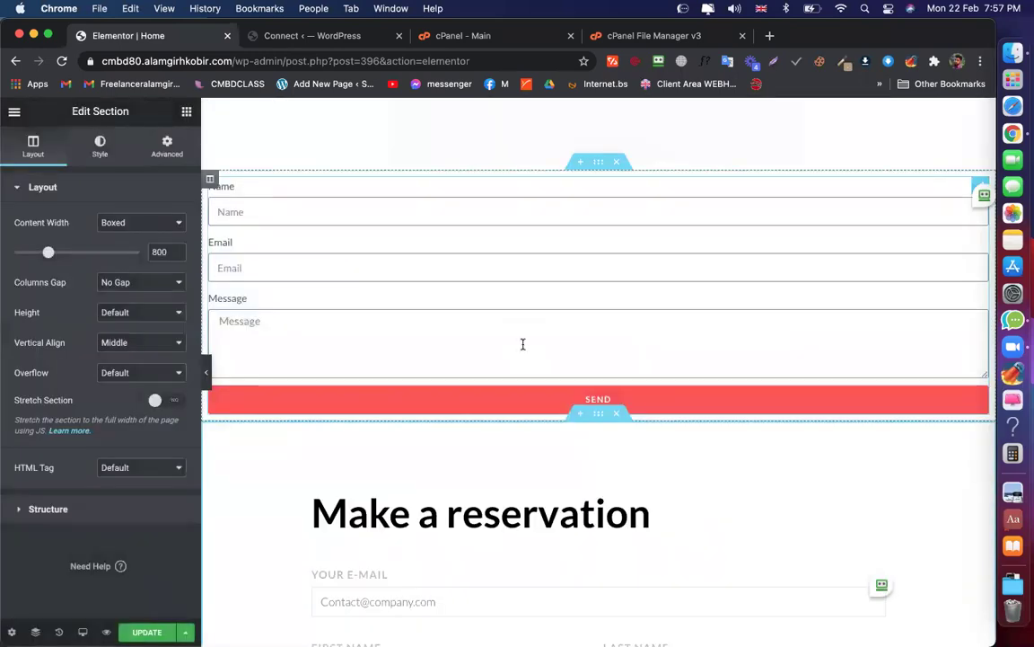
scroll(523, 344, down, 2)
scroll(577, 287, up, 4)
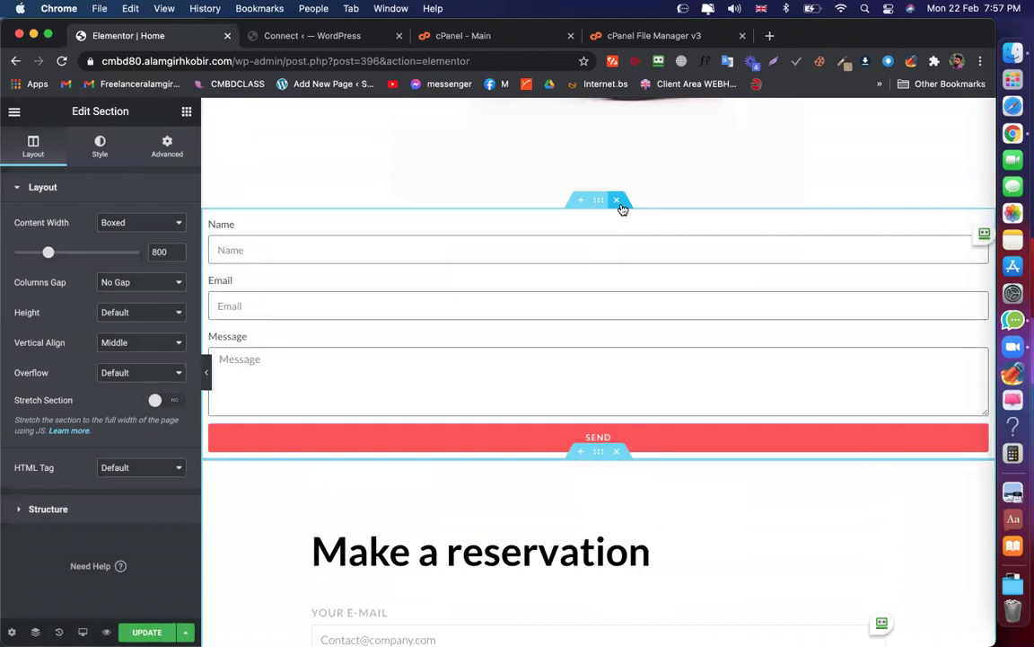
Delete the Name/Email/Message form section, then show the reservation form's Style settings (Rows Gap 30)
click(617, 201)
scroll(619, 392, down, 2)
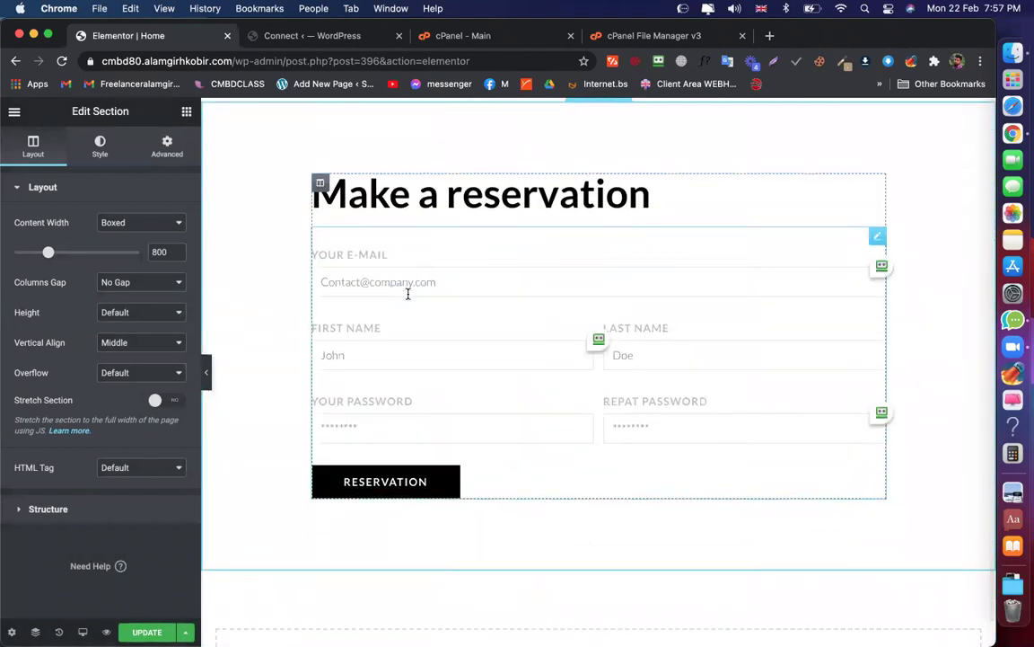
click(426, 282)
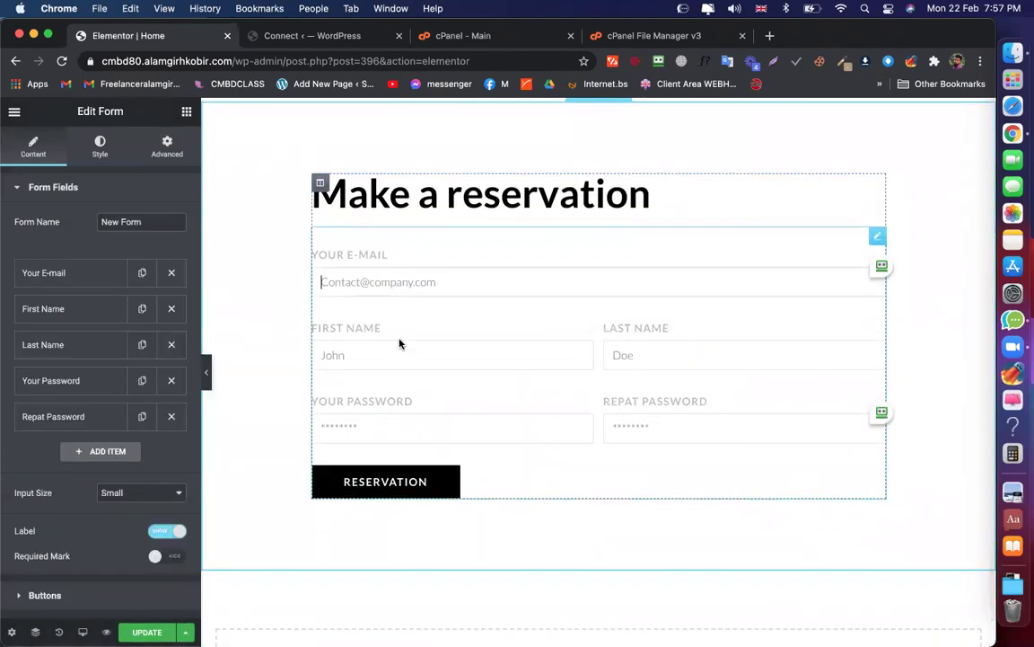
click(358, 355)
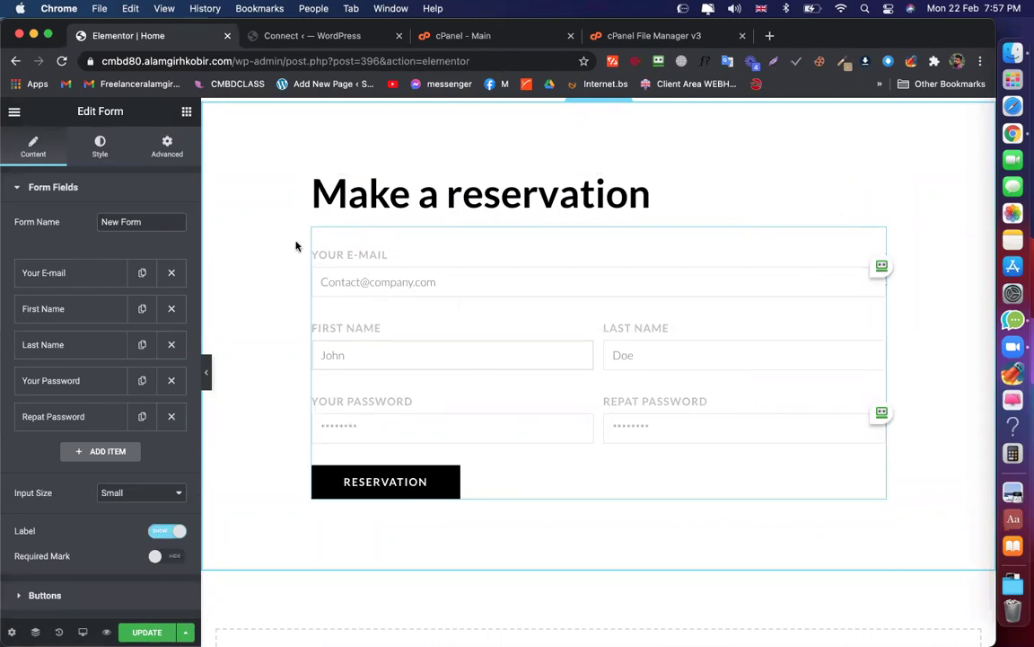
click(96, 154)
scroll(115, 325, down, 3)
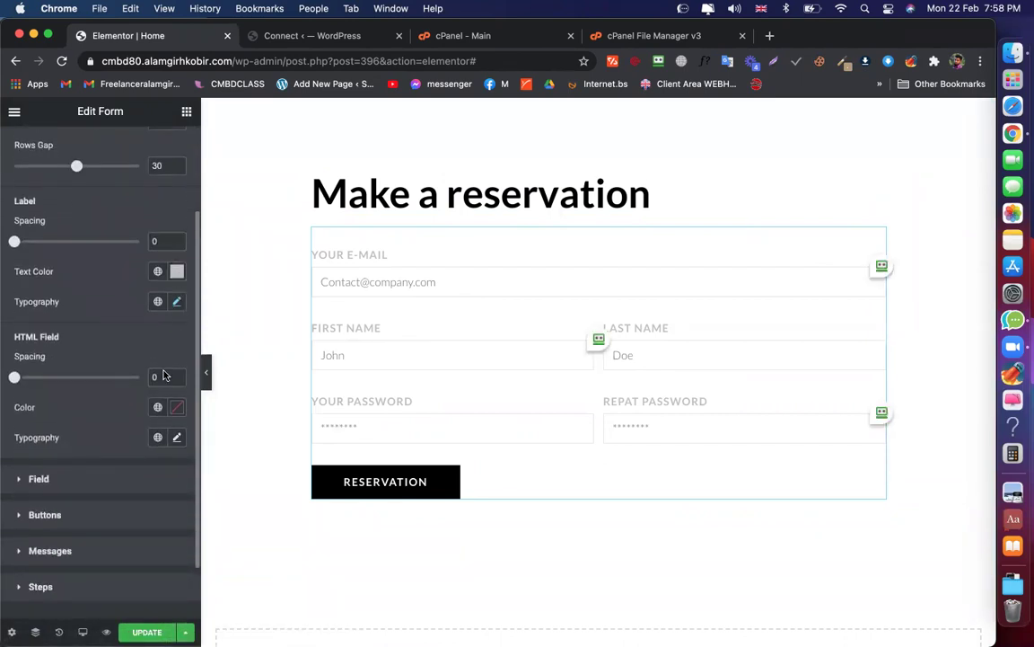
scroll(164, 376, down, 2)
In the Style tab's Field section, open the fields' Background Color swatch
click(19, 412)
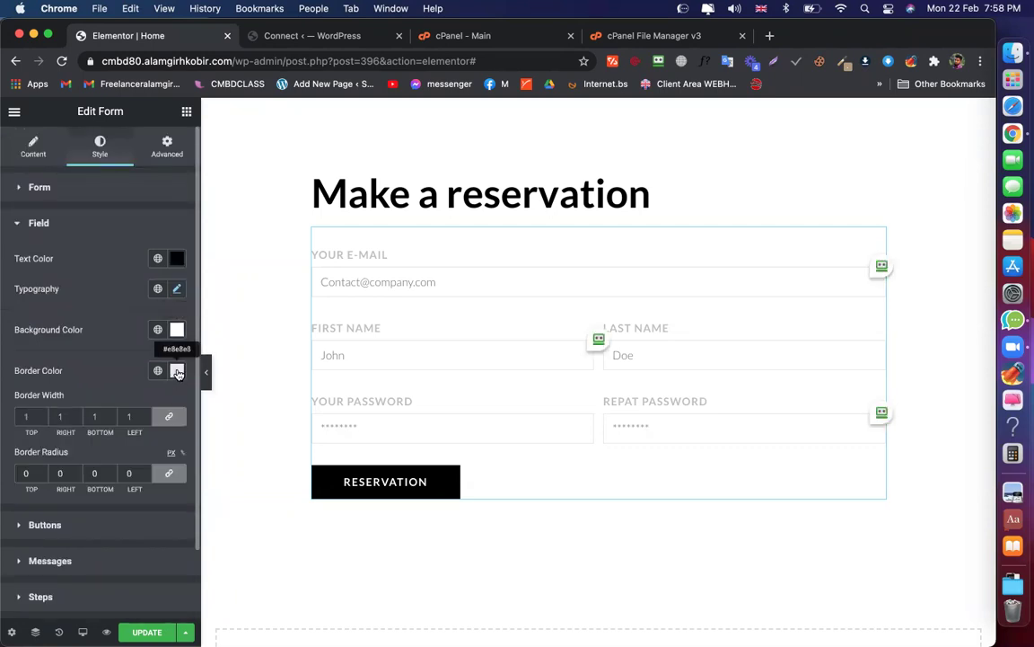
scroll(93, 307, down, 2)
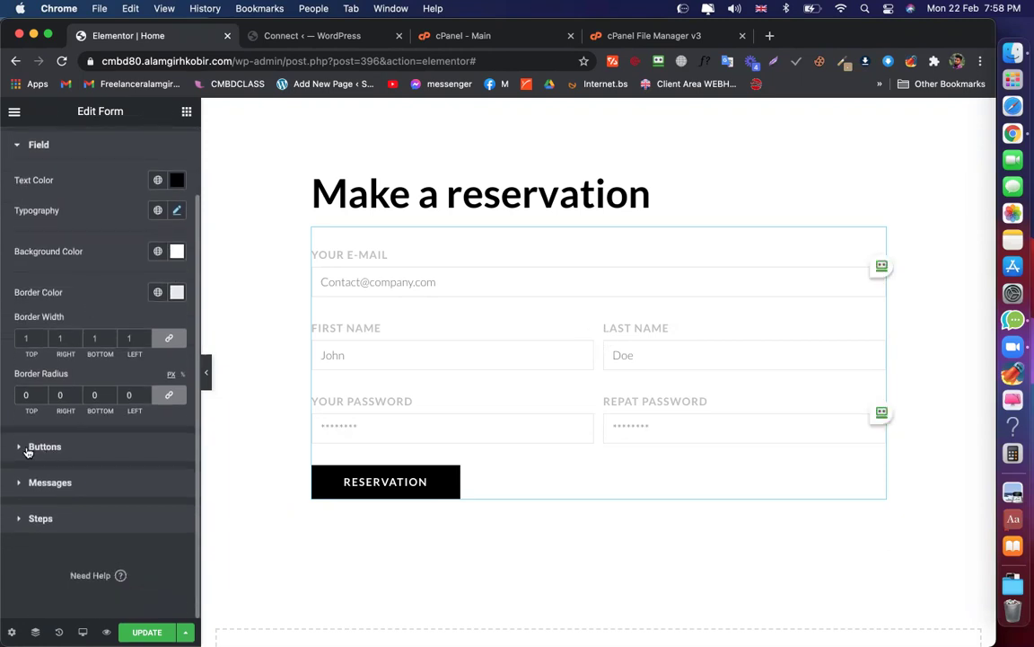
click(22, 447)
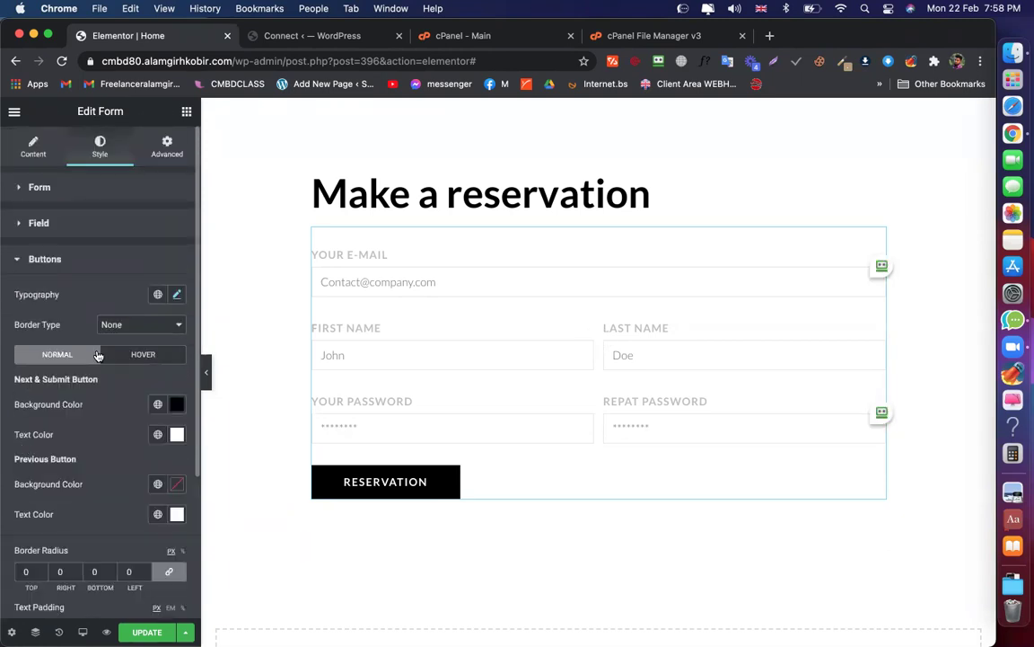
scroll(97, 353, down, 3)
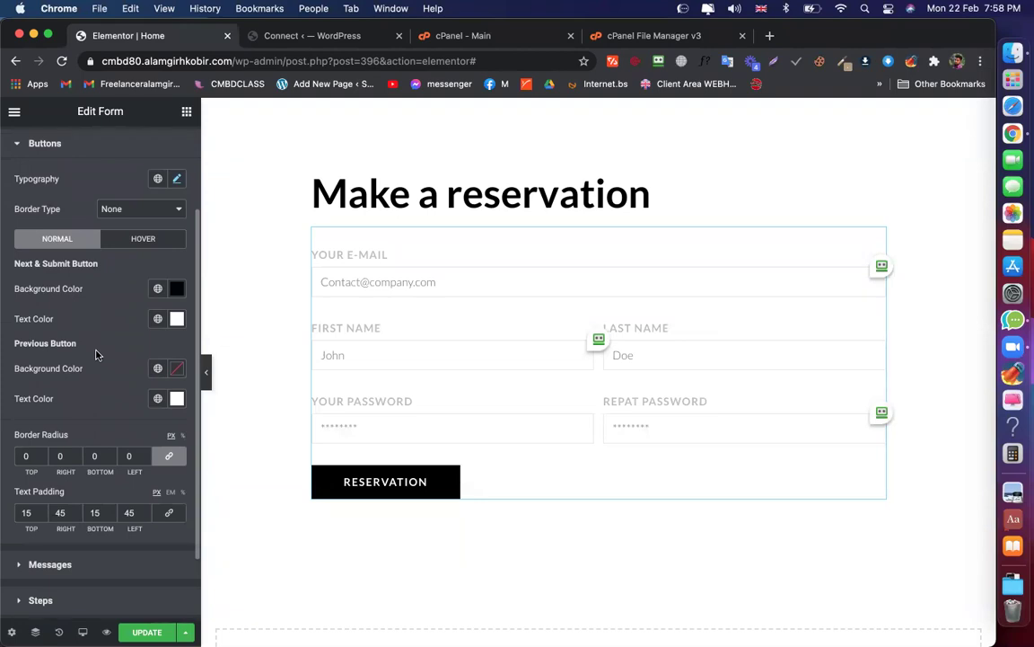
scroll(96, 355, up, 3)
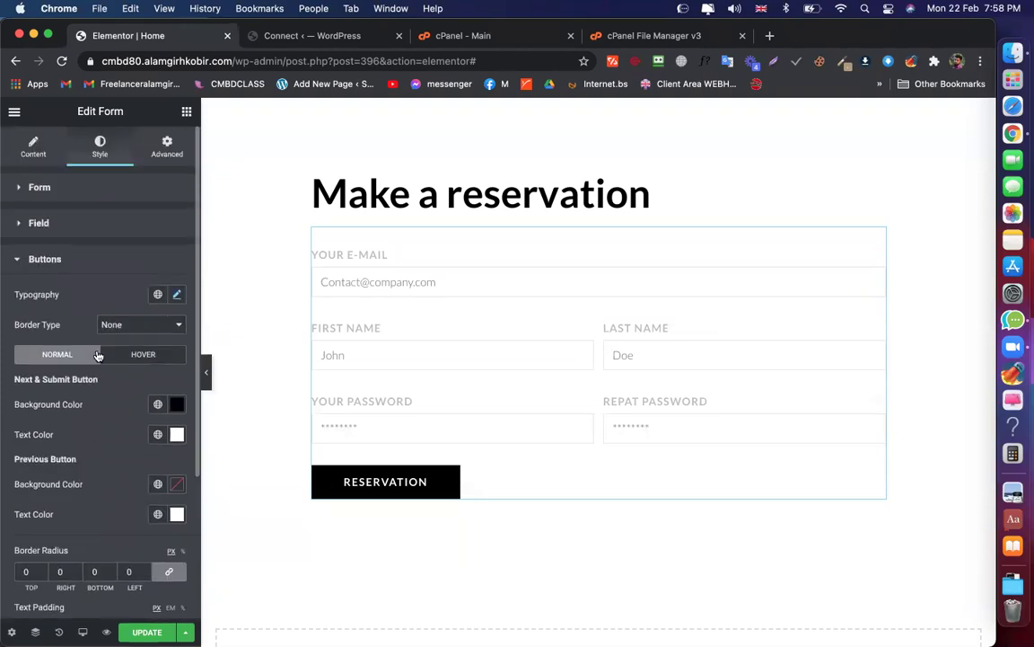
click(51, 236)
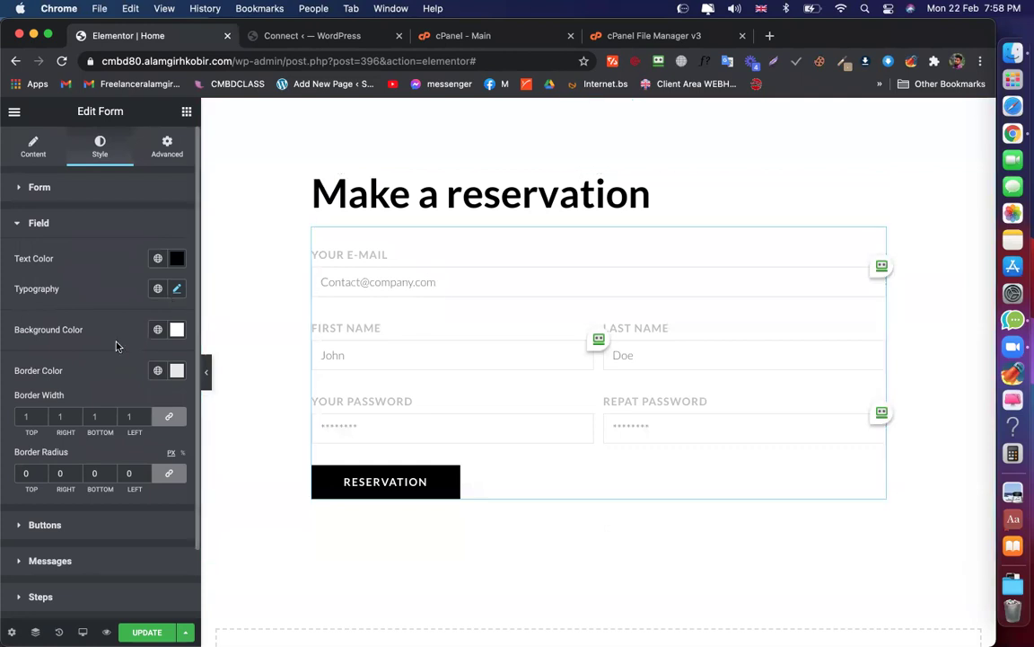
scroll(171, 332, down, 1)
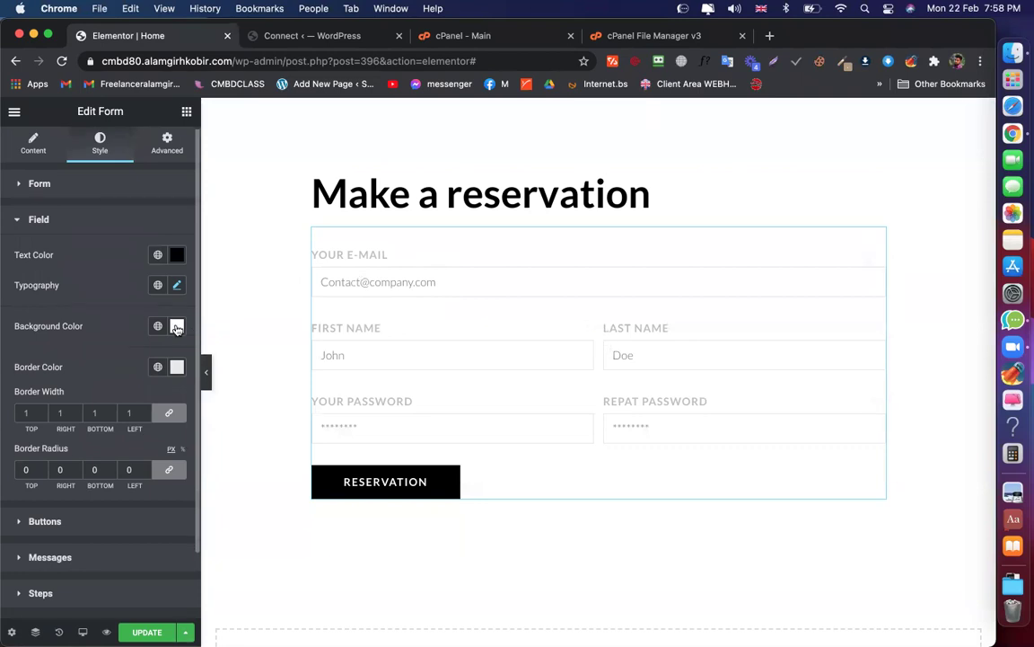
click(177, 326)
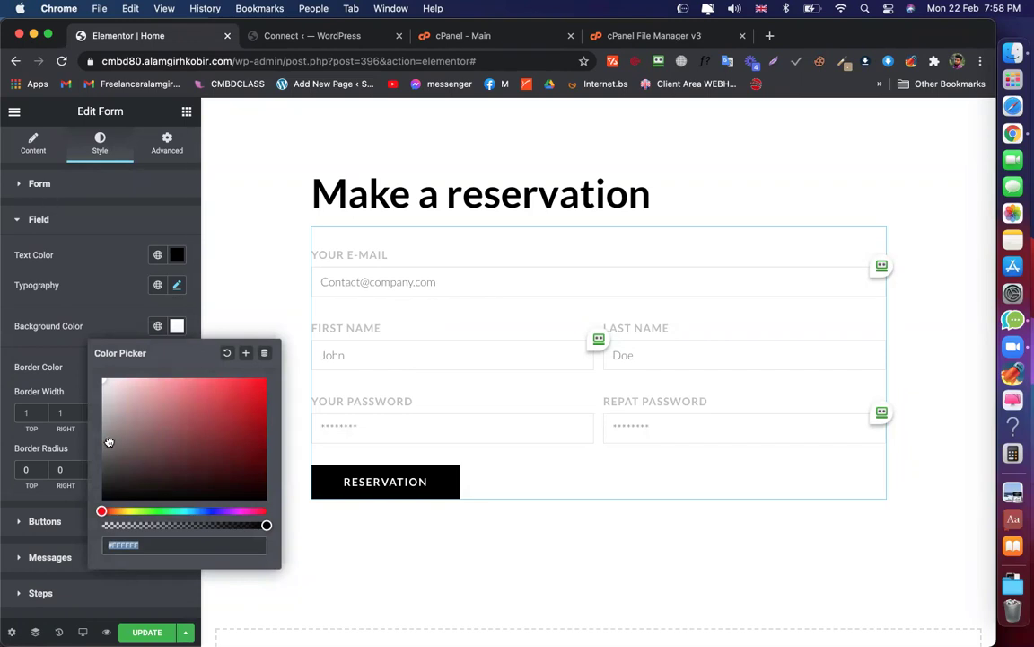
Lighten the form fields' background colour to #DADADA grey
click(108, 441)
click(130, 420)
drag(122, 400, 88, 397)
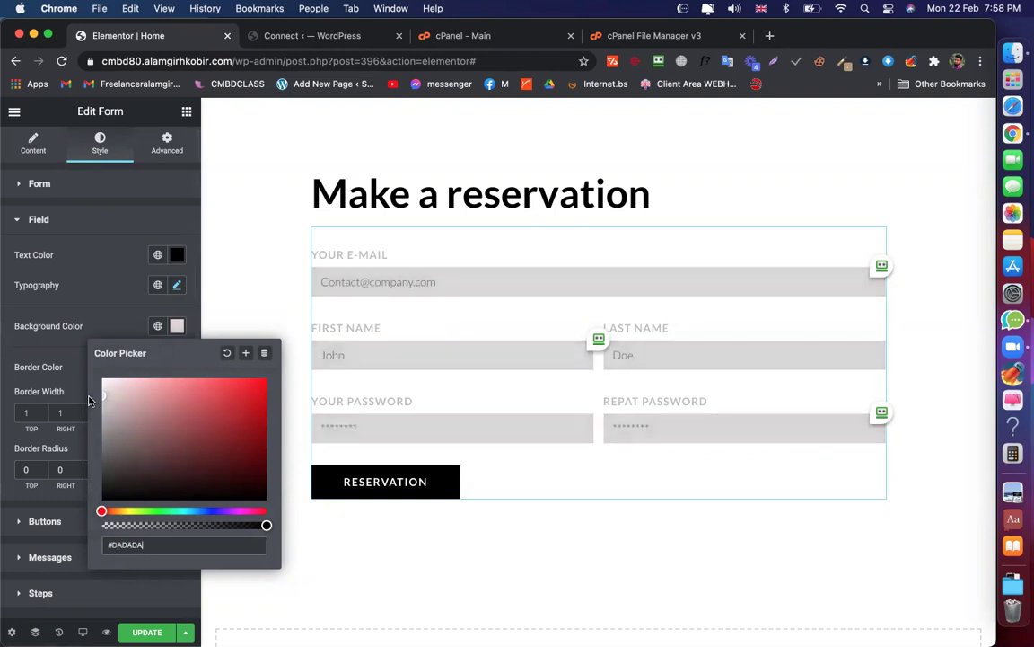
click(73, 261)
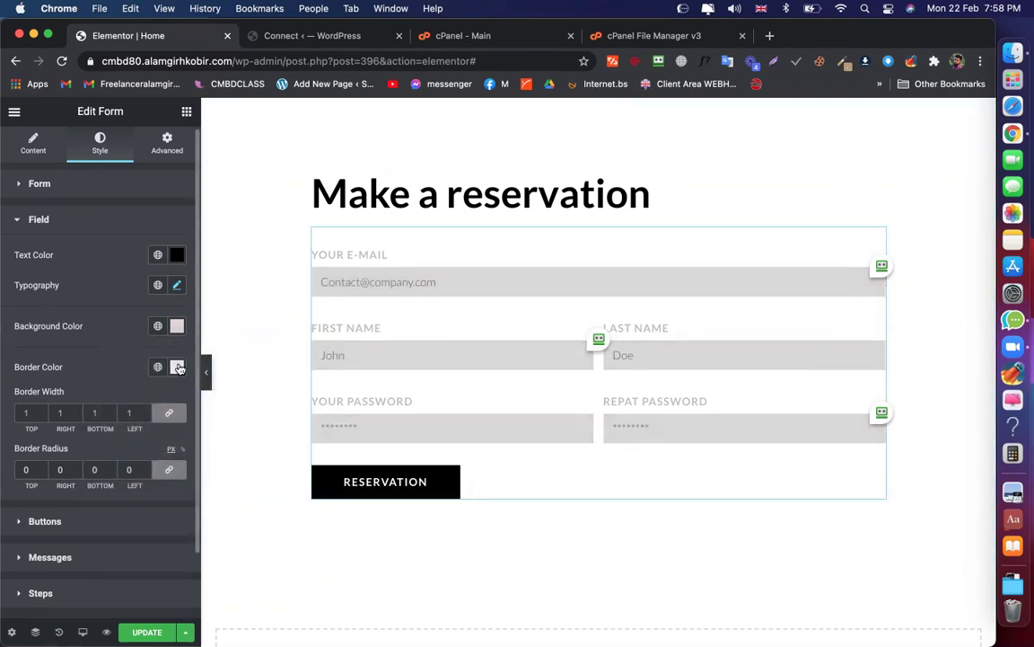
Set the form fields' border colour to red #FF0404
click(177, 366)
drag(257, 434, 263, 417)
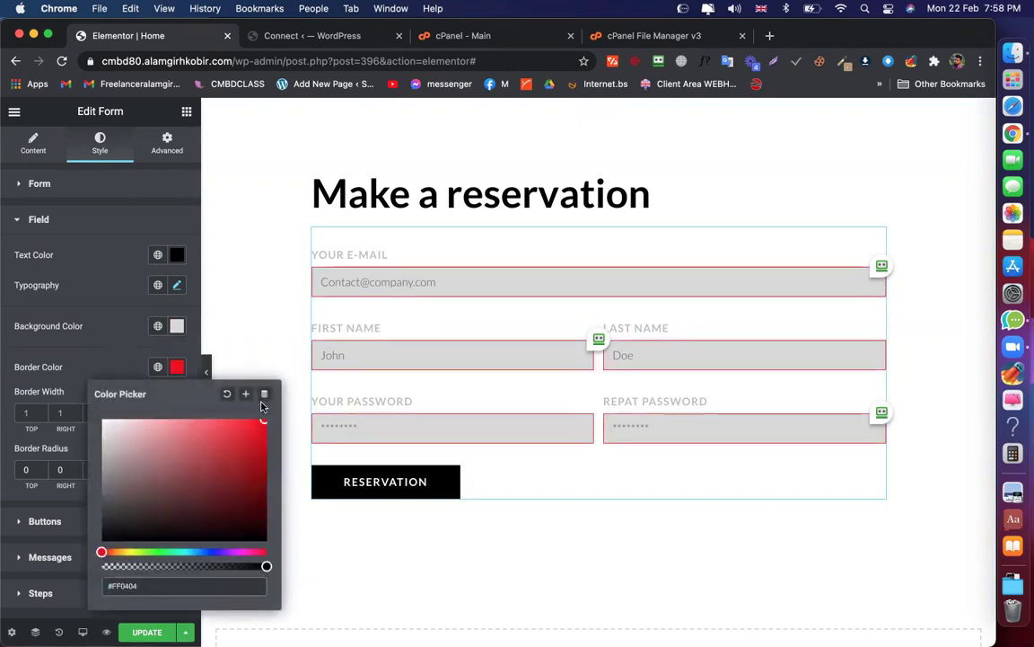
click(96, 332)
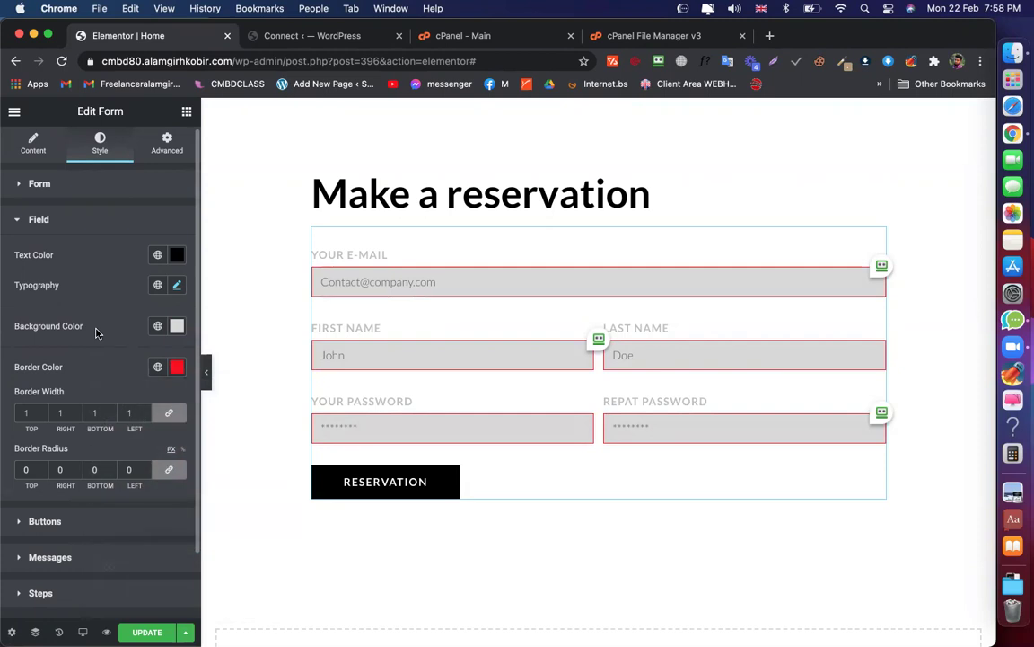
click(384, 283)
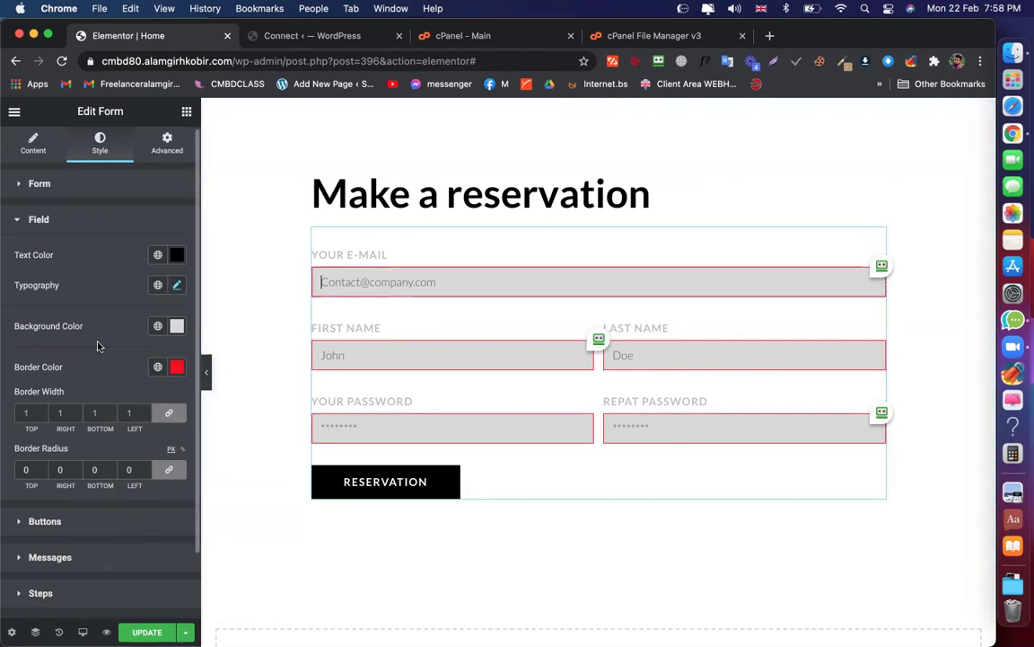
scroll(98, 341, down, 3)
scroll(97, 339, up, 3)
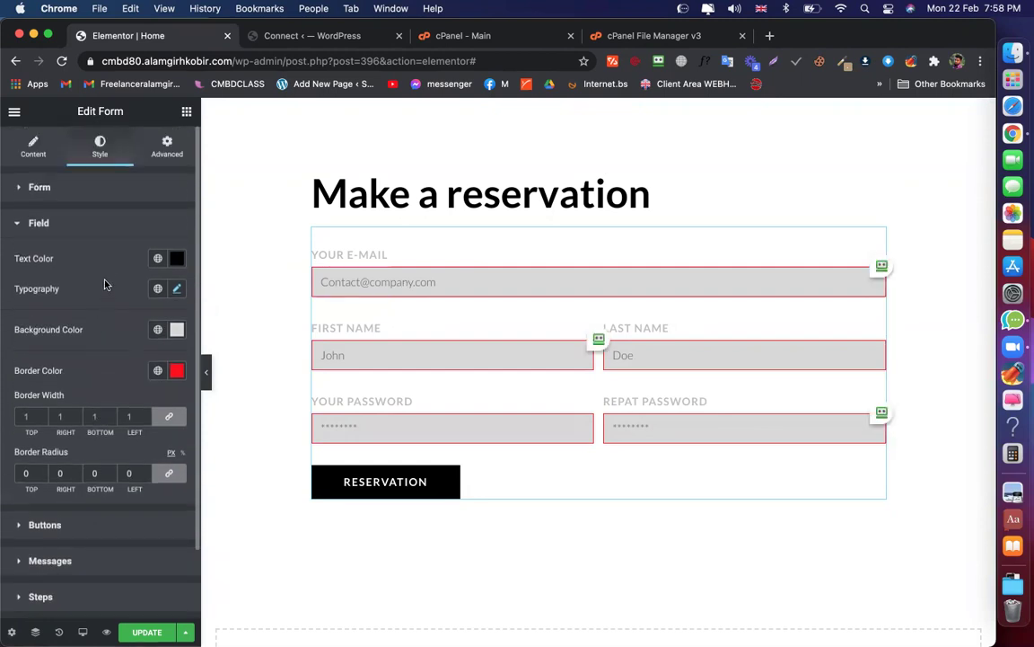
In Style > Form, drag Columns Gap to 28, undoing a Rows Gap change so it stays 30
click(40, 187)
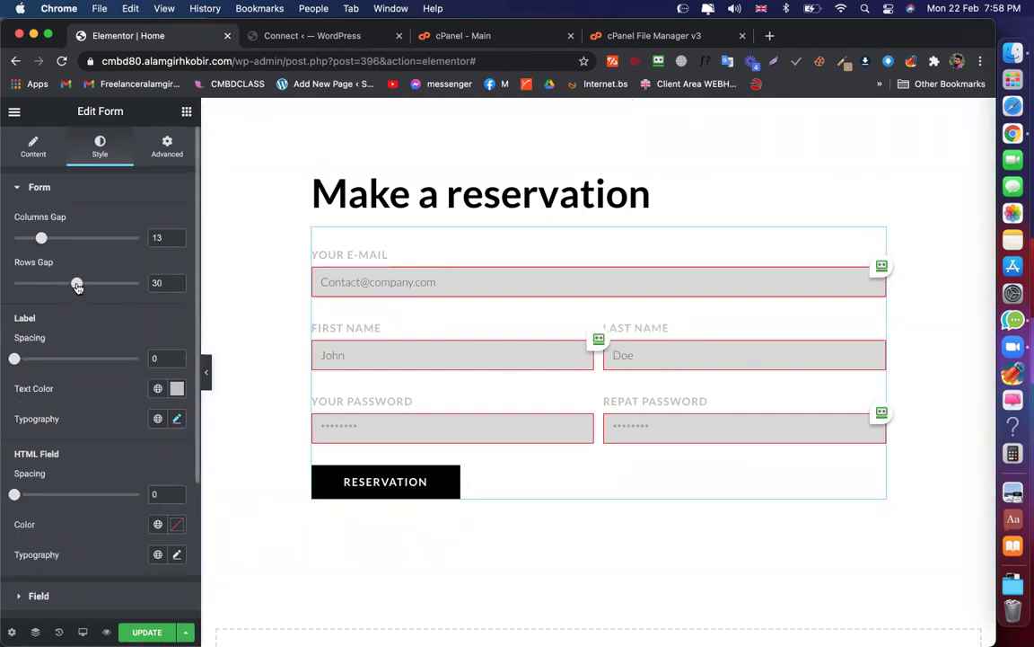
drag(114, 285, 41, 283)
key(super+z)
mouse_move(59, 245)
mouse_down()
mouse_move(98, 247)
mouse_move(73, 246)
mouse_up()
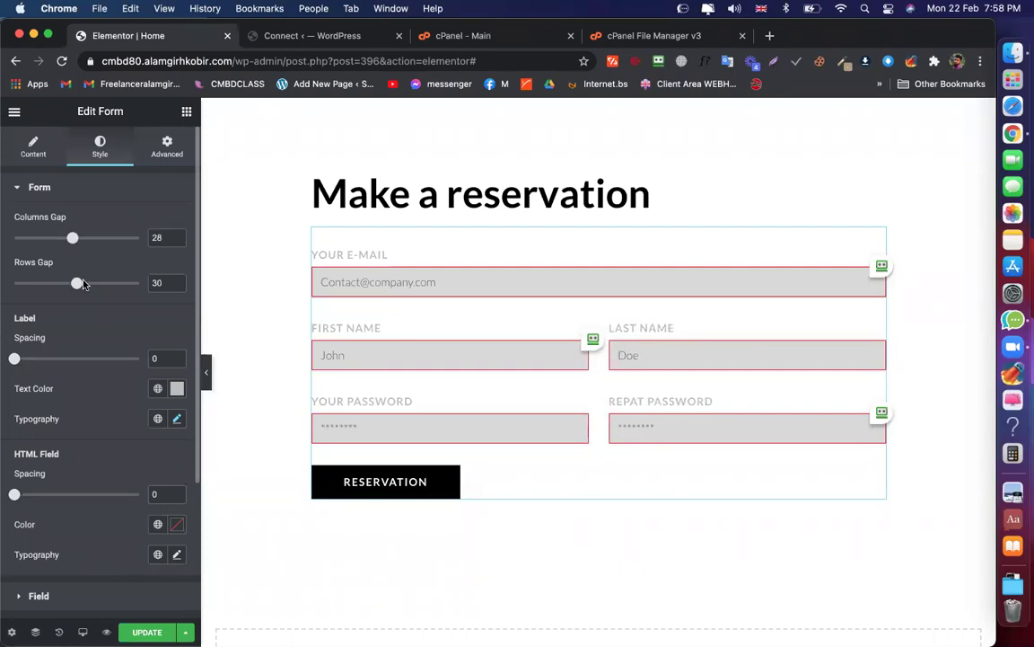
scroll(88, 348, down, 5)
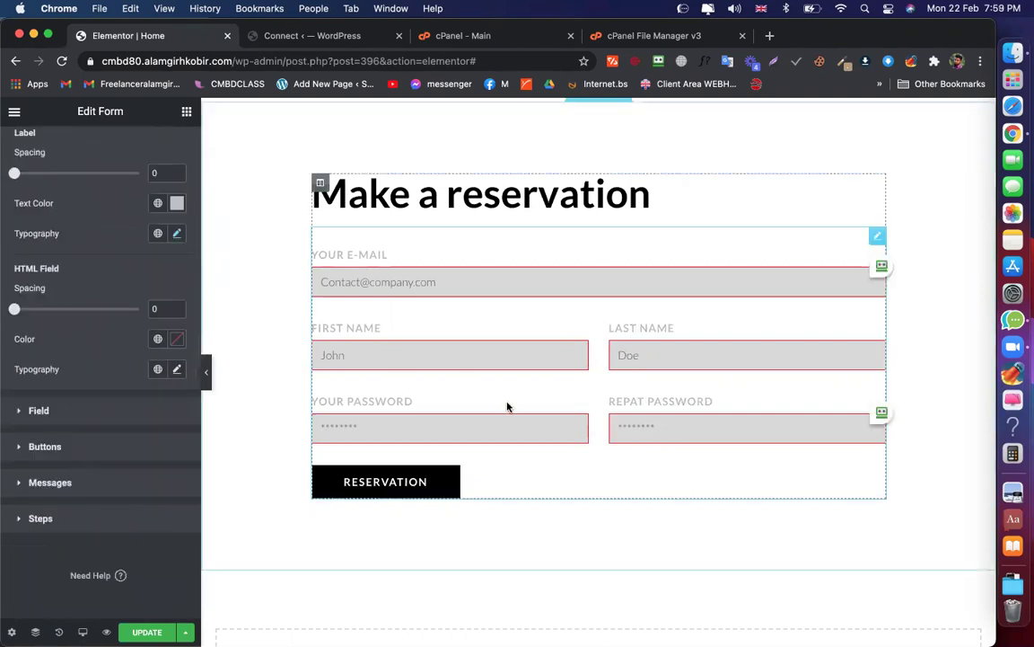
Set Column Width to 33% for the Your E-mail, First Name and Last Name fields
scroll(150, 269, up, 5)
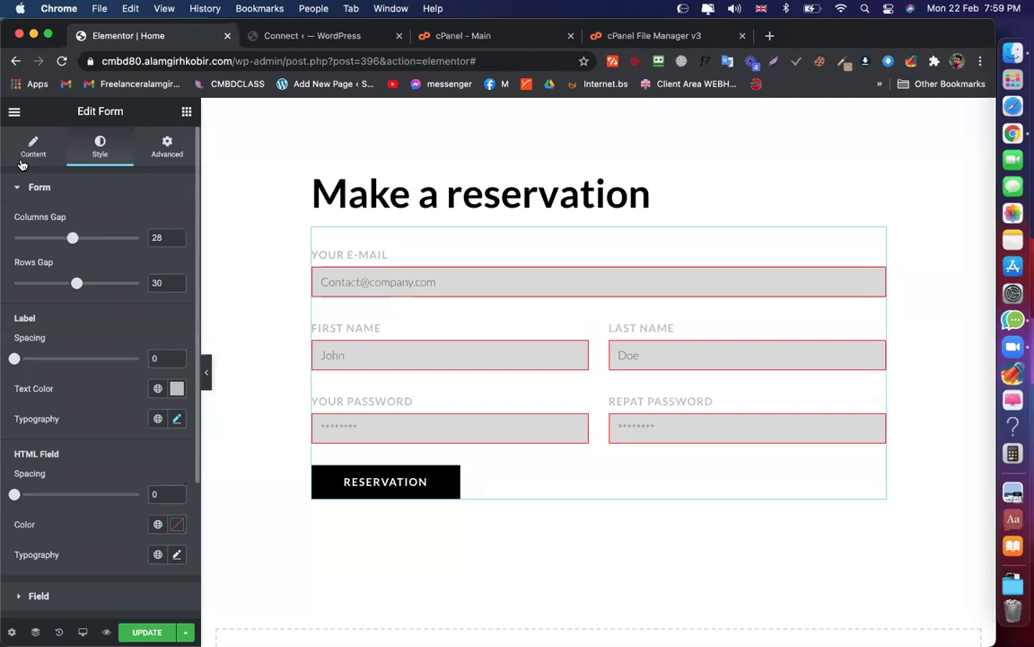
click(354, 259)
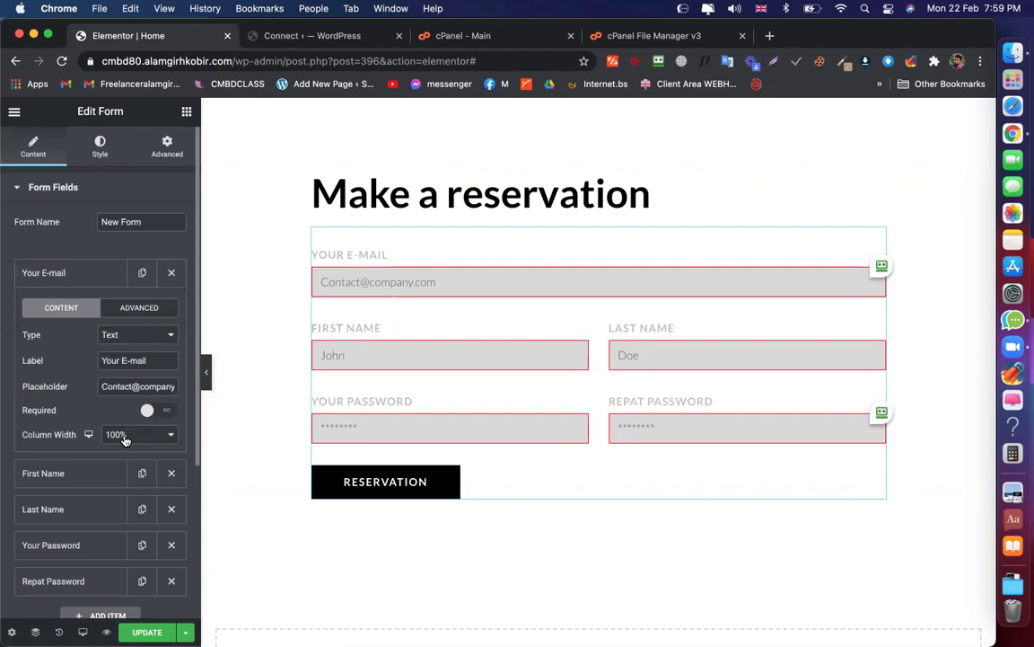
click(125, 438)
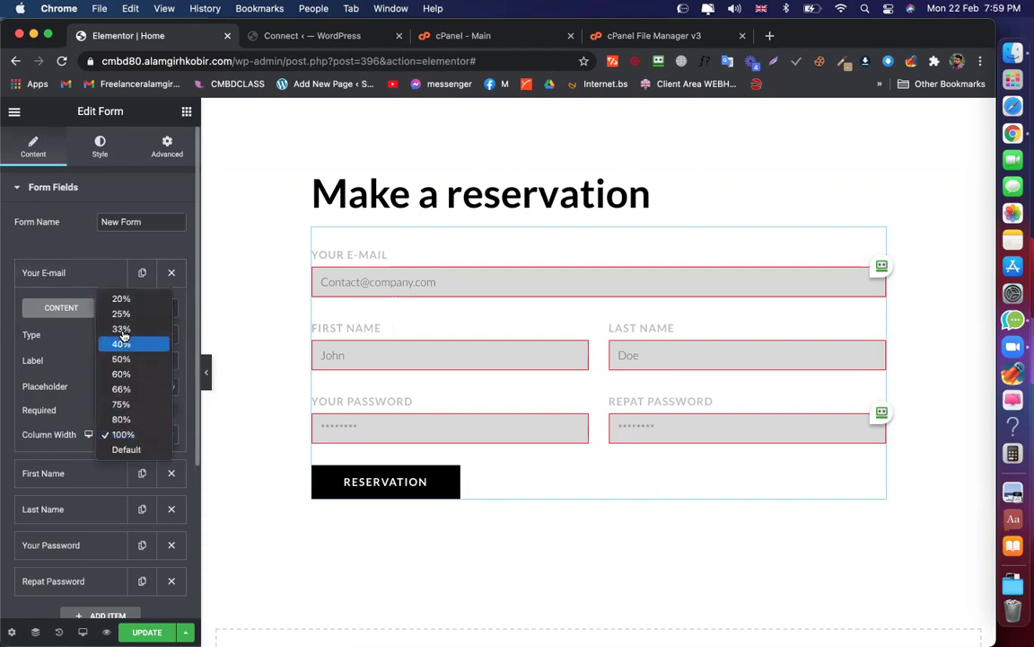
click(588, 293)
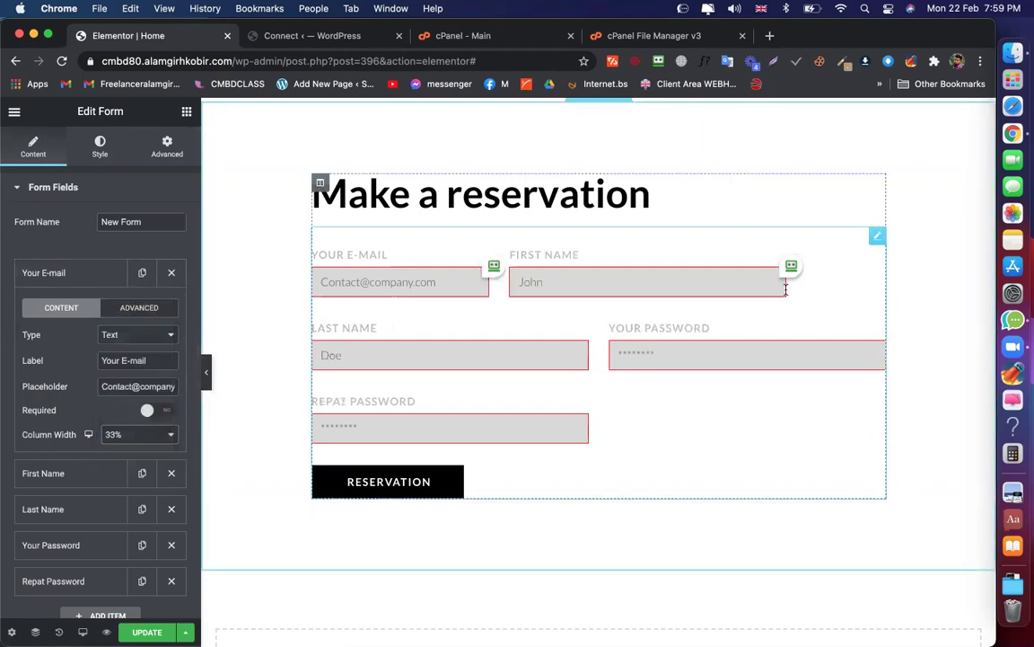
click(60, 272)
click(61, 308)
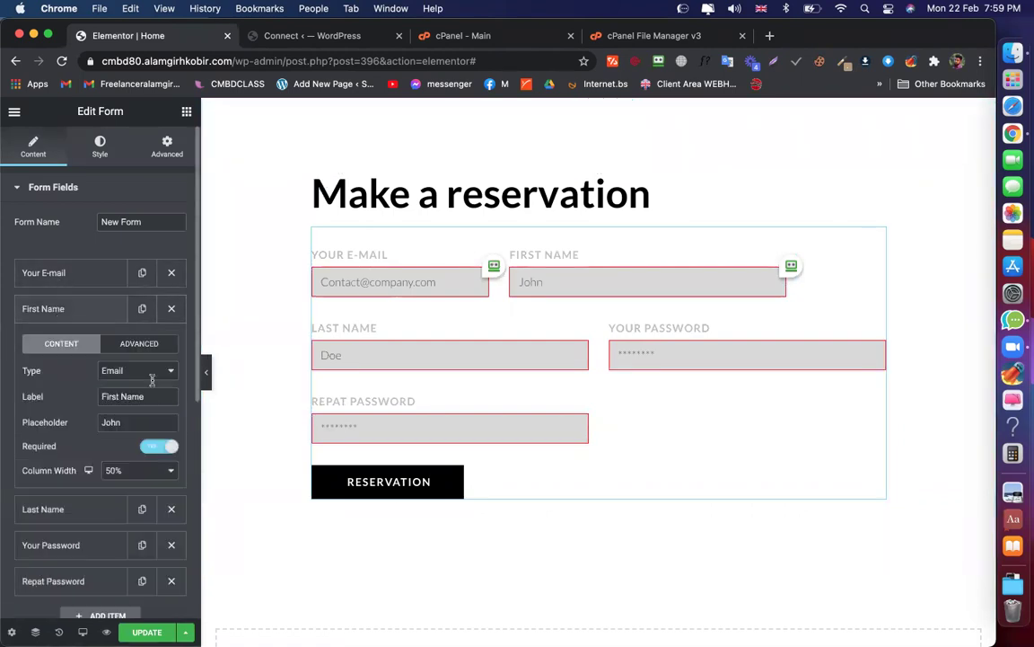
click(127, 473)
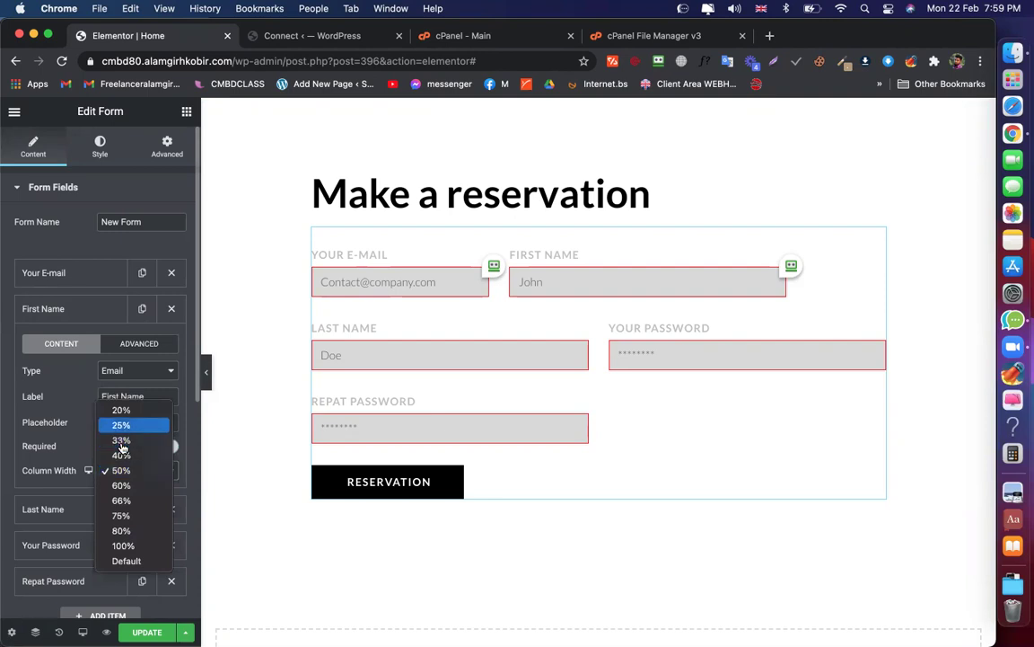
click(130, 439)
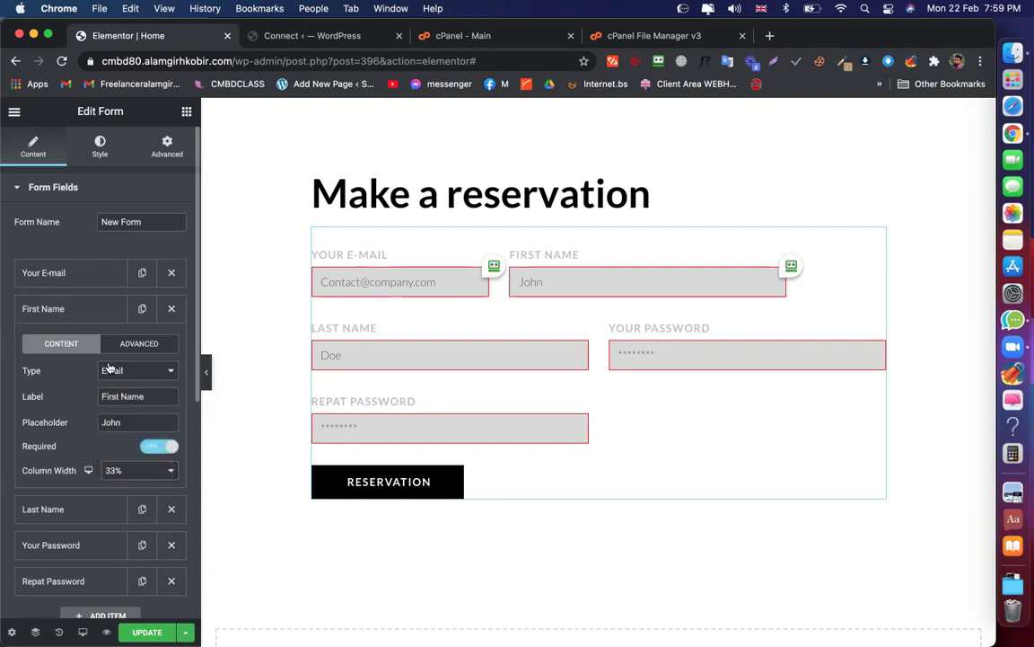
click(65, 313)
click(90, 340)
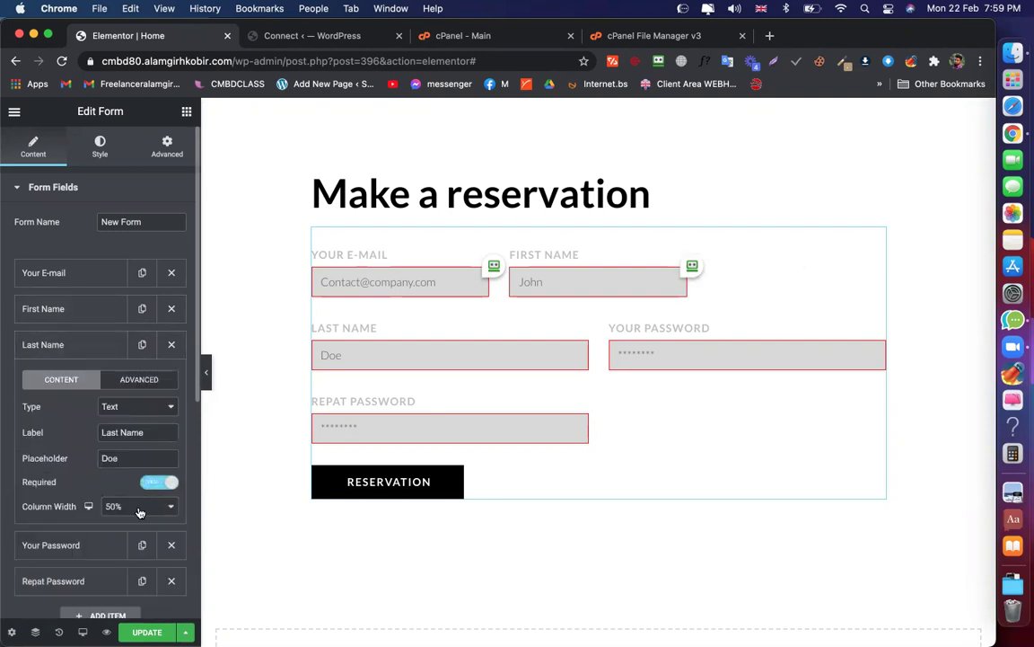
click(130, 506)
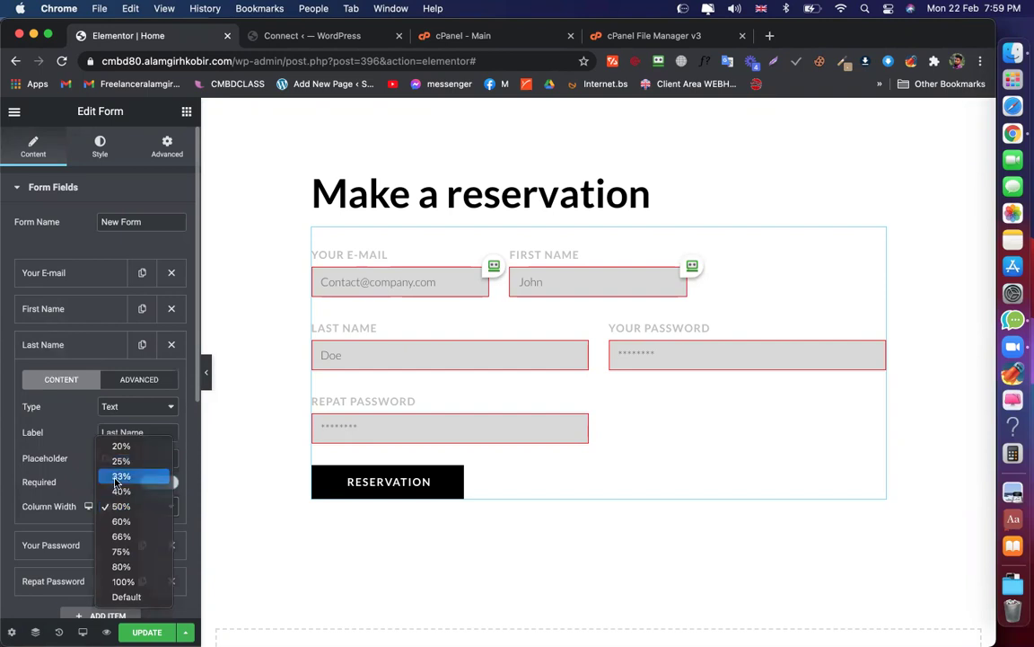
click(118, 476)
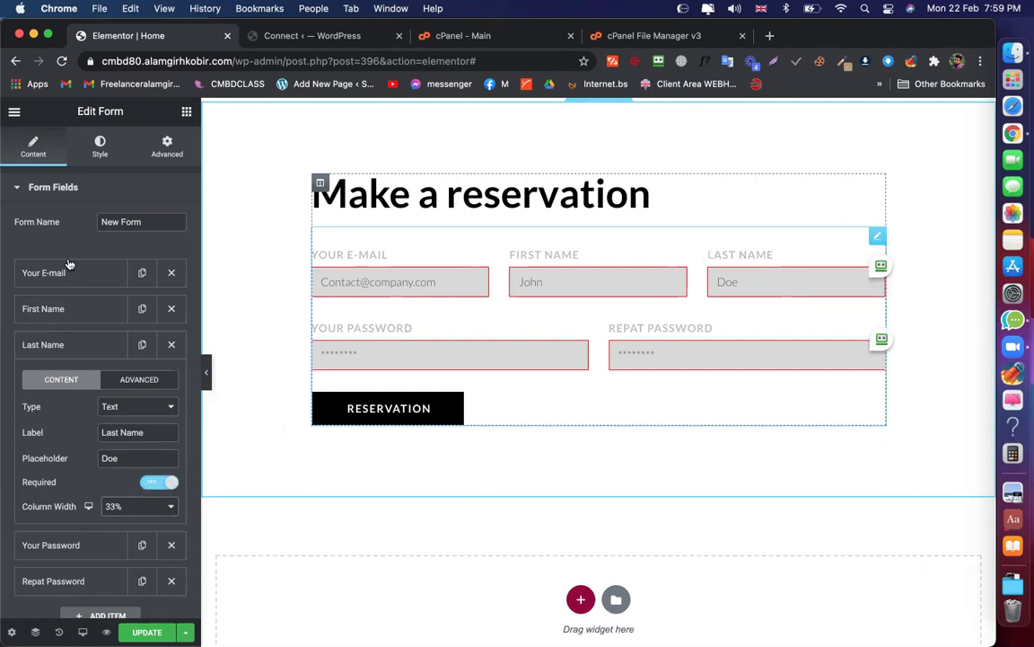
click(90, 344)
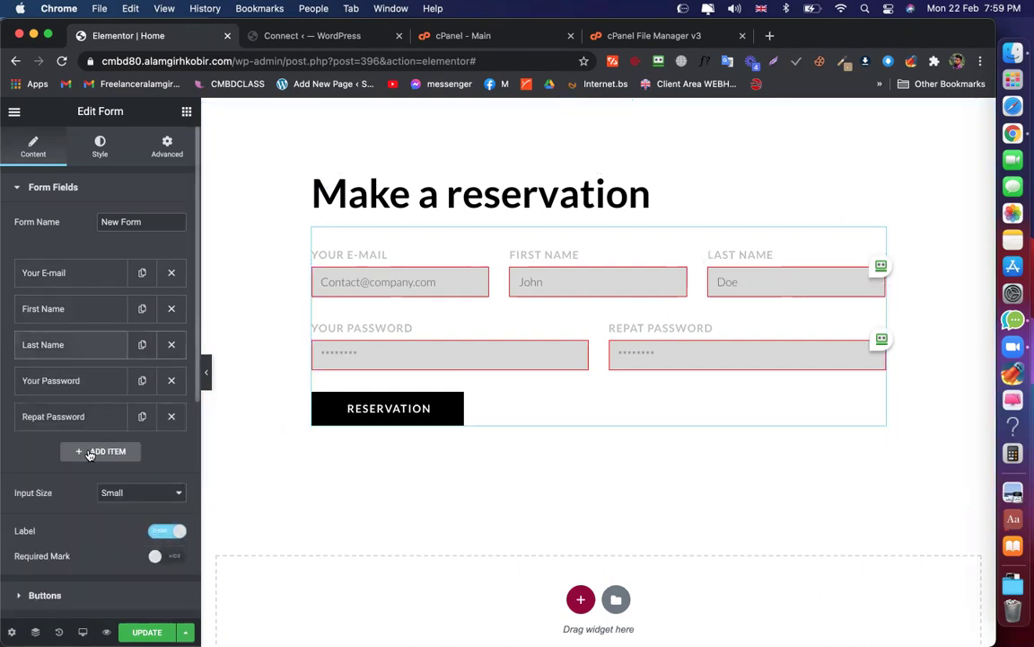
click(72, 452)
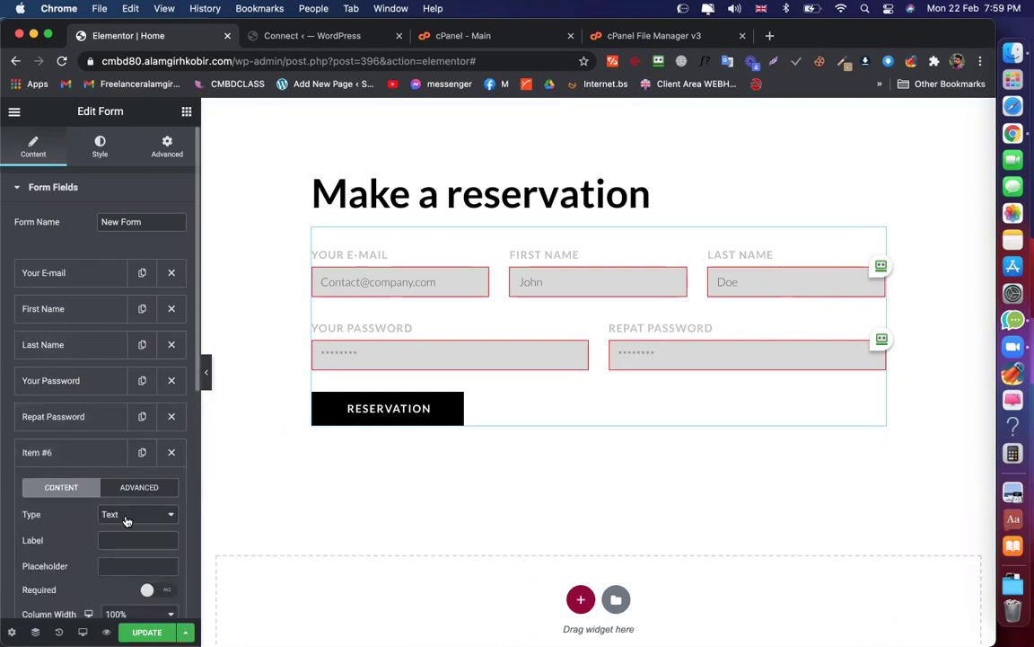
scroll(126, 519, down, 1)
scroll(126, 519, down, 3)
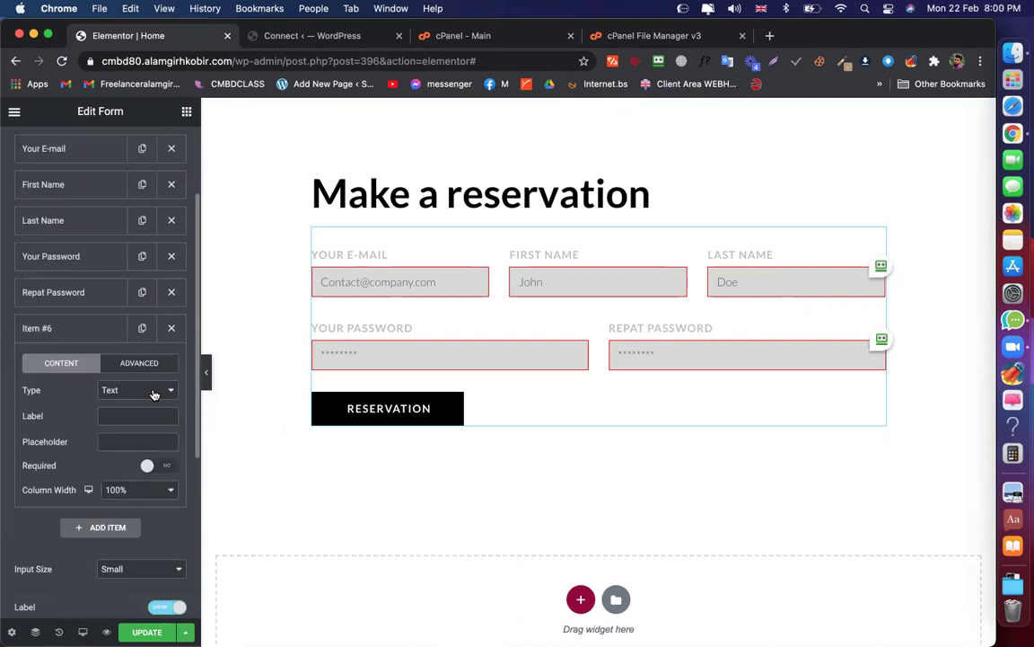
click(153, 393)
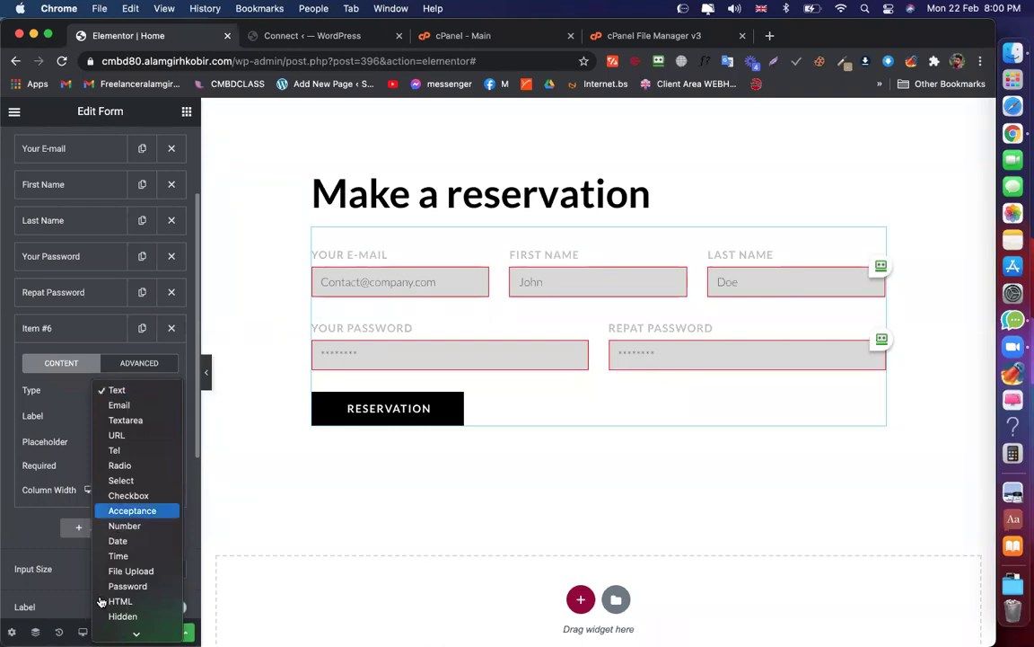
scroll(121, 593, down, 2)
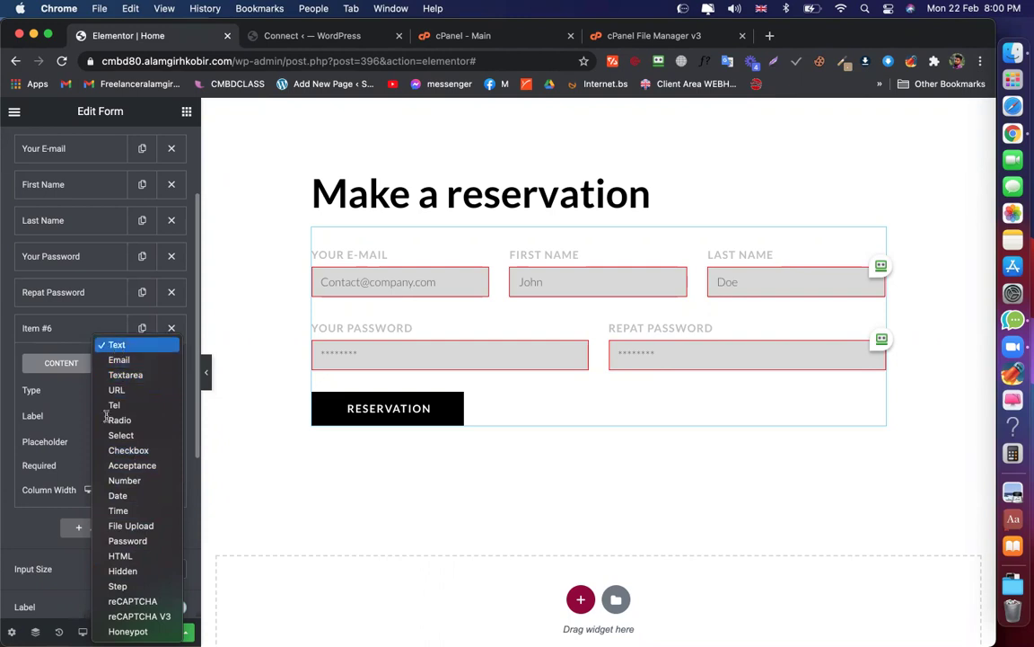
click(65, 423)
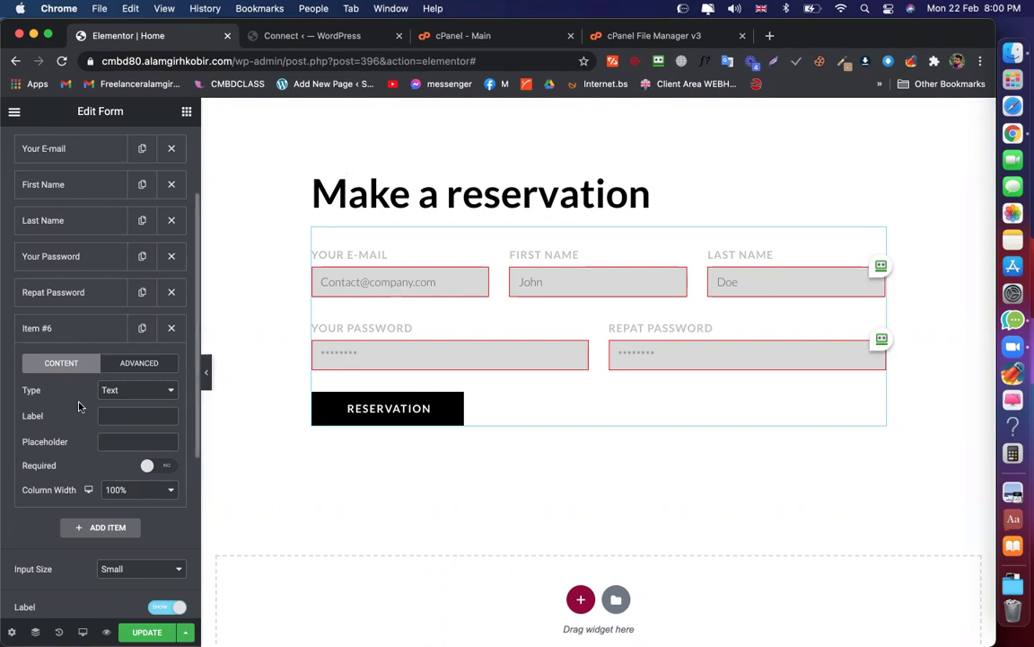
scroll(85, 395, down, 2)
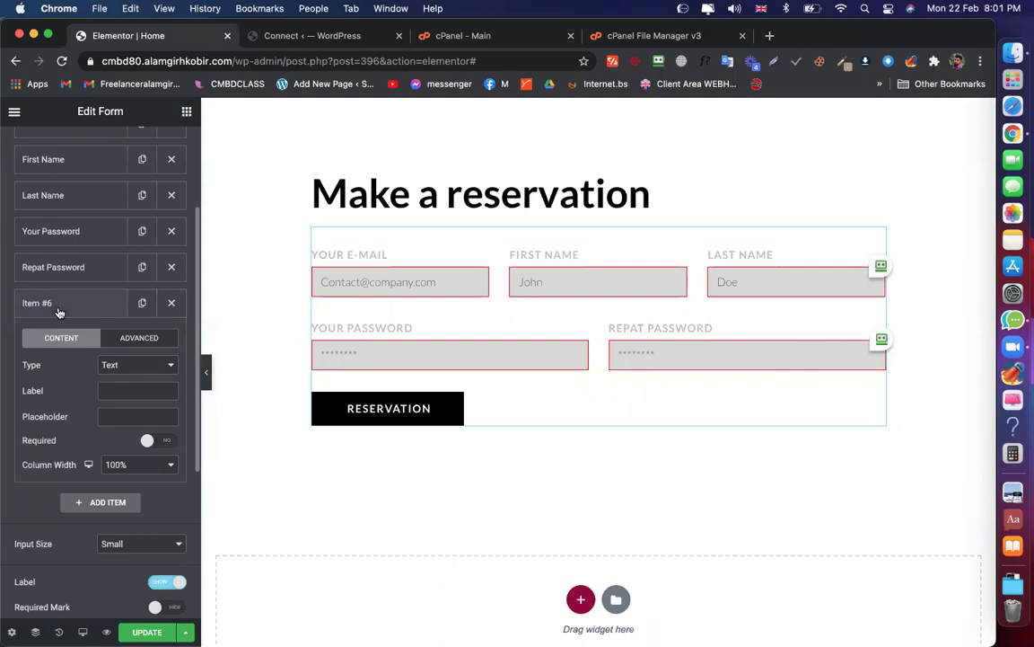
Delete the extra Item #6 field and keep the form's input size at Small
click(171, 304)
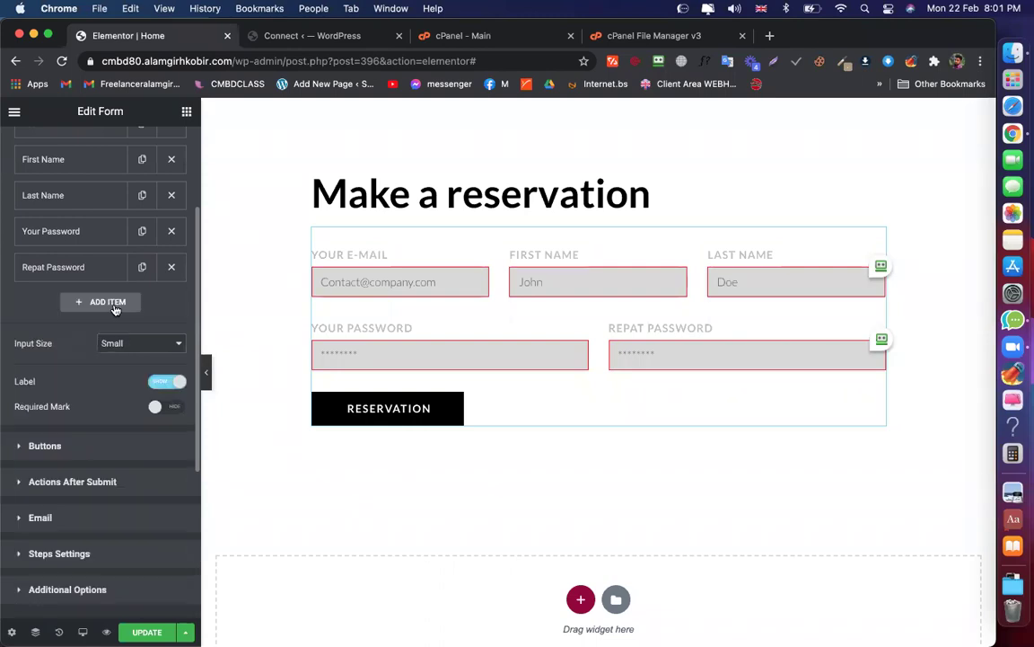
scroll(75, 384, down, 1)
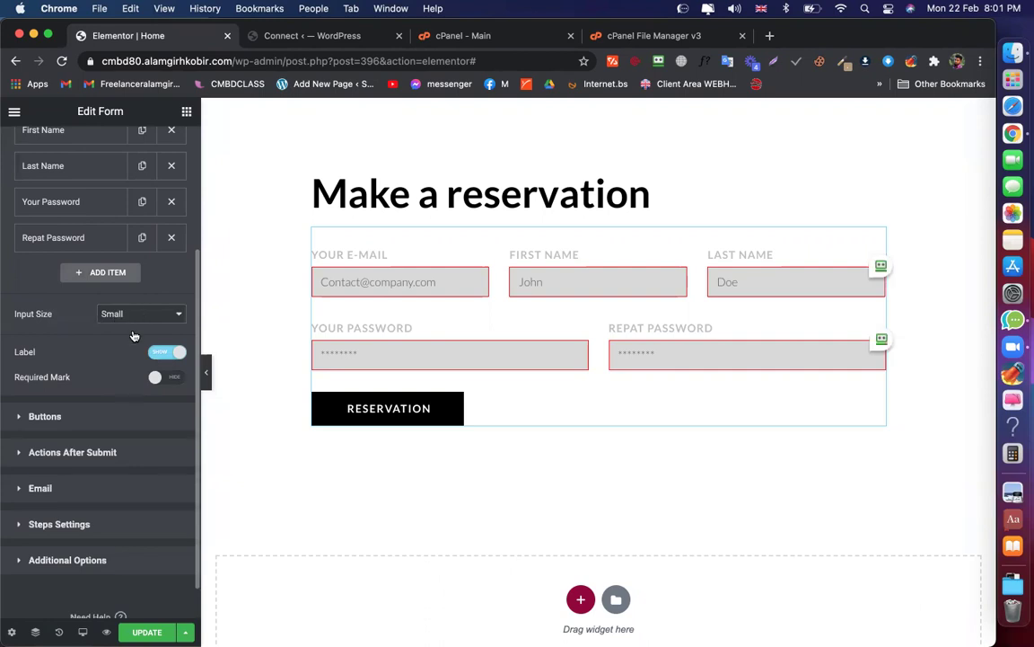
click(132, 316)
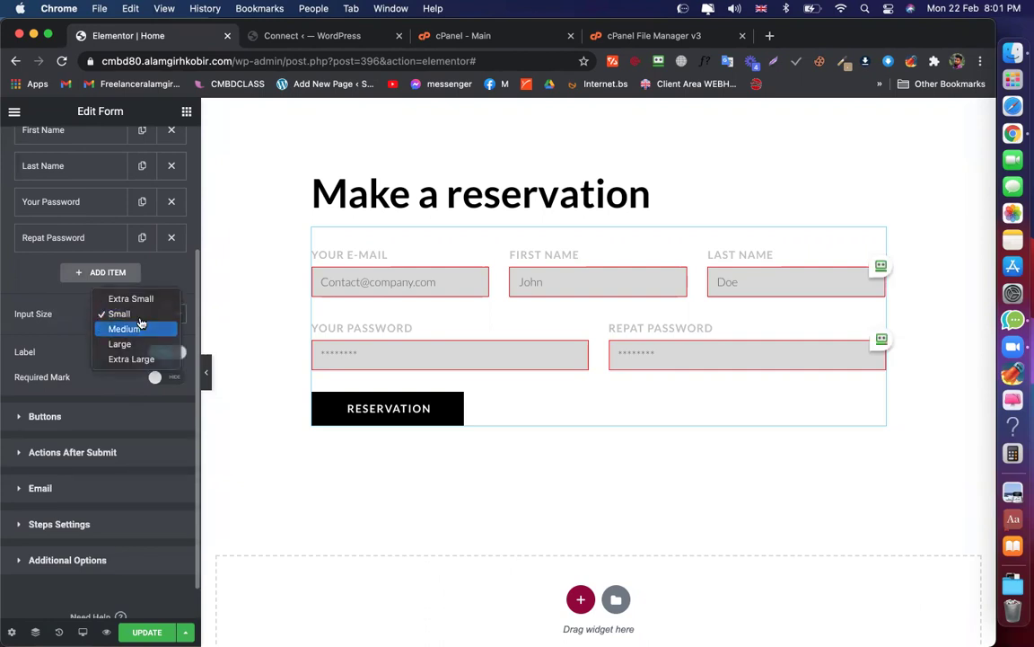
click(137, 328)
click(112, 313)
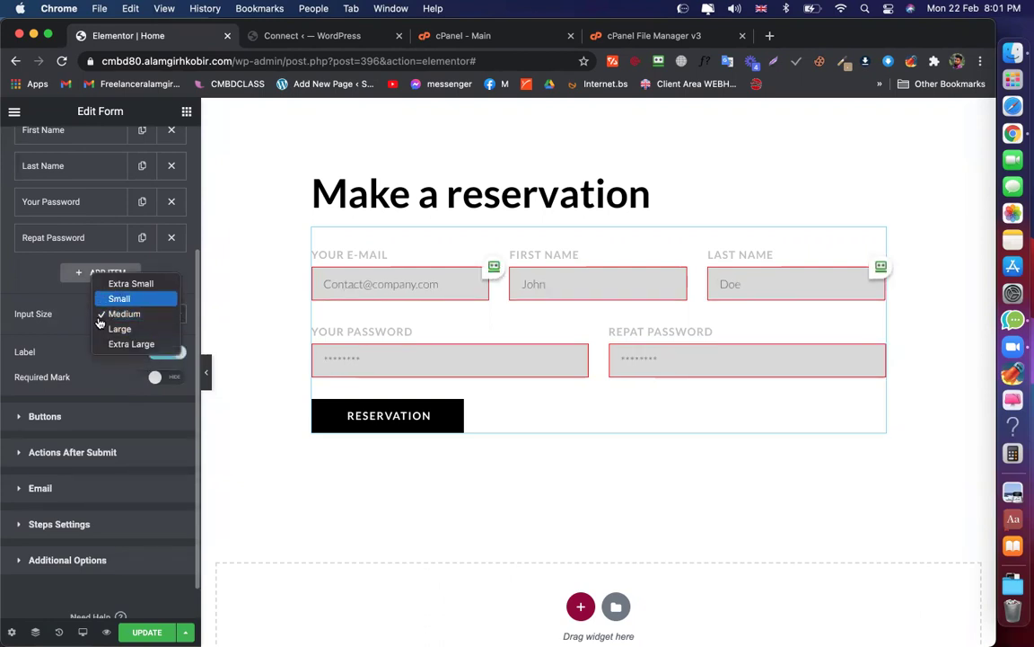
click(76, 336)
scroll(89, 233, up, 5)
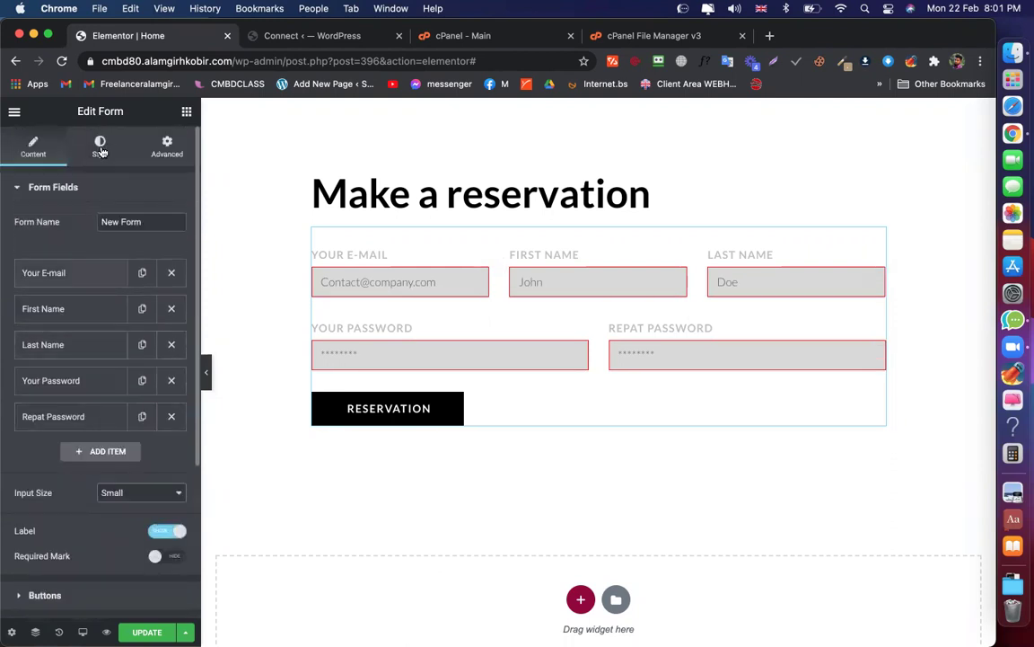
Review the Style tab's Form and Messages options, then scroll the Content tab to Actions After Submit
click(99, 146)
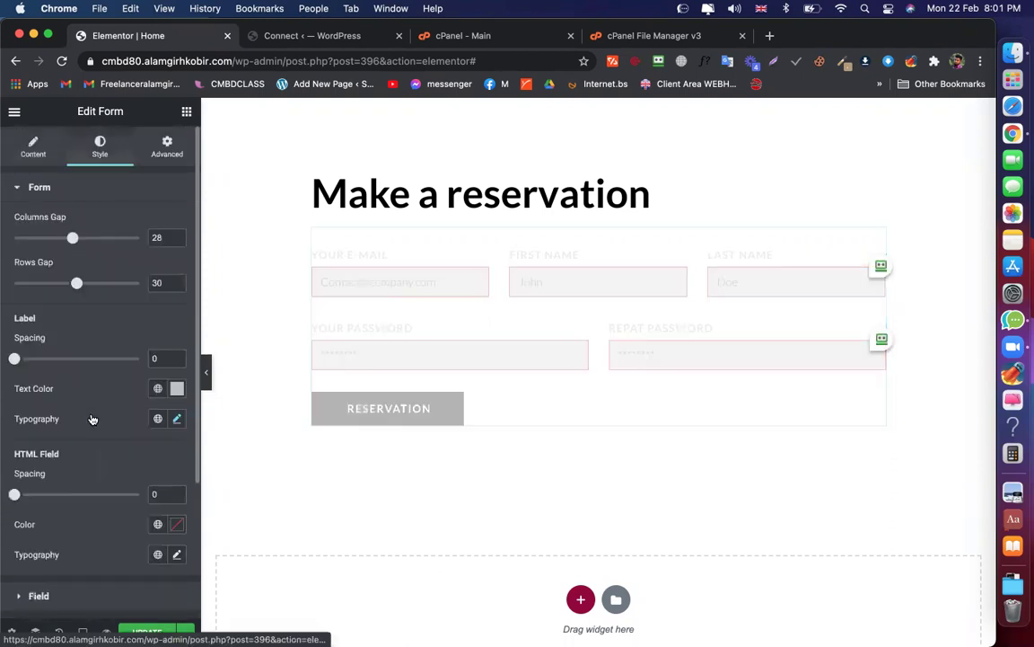
scroll(67, 467, down, 4)
click(63, 485)
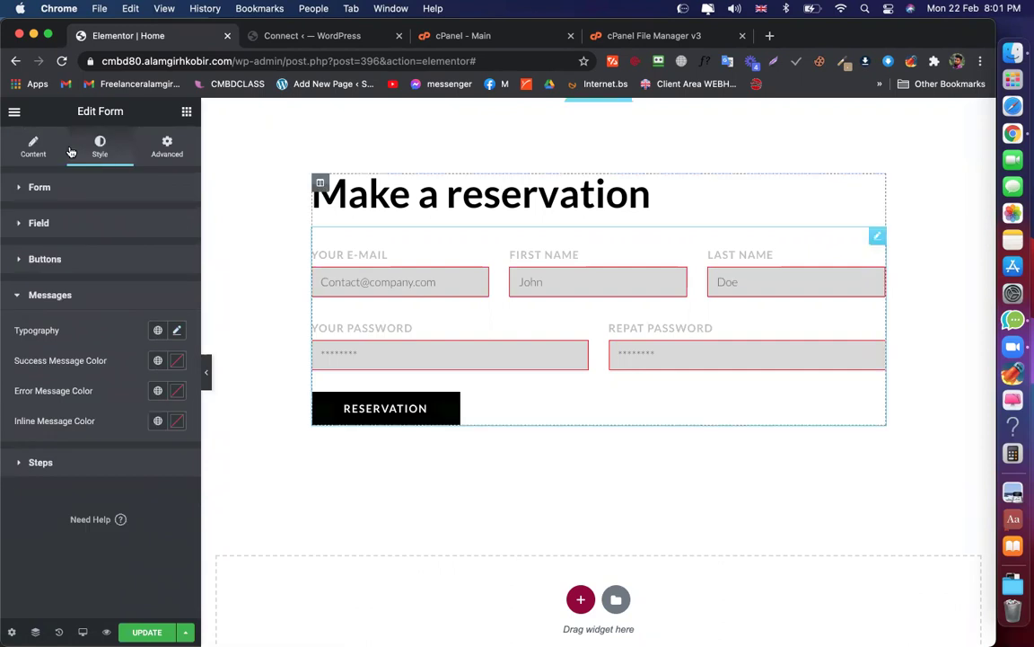
click(31, 148)
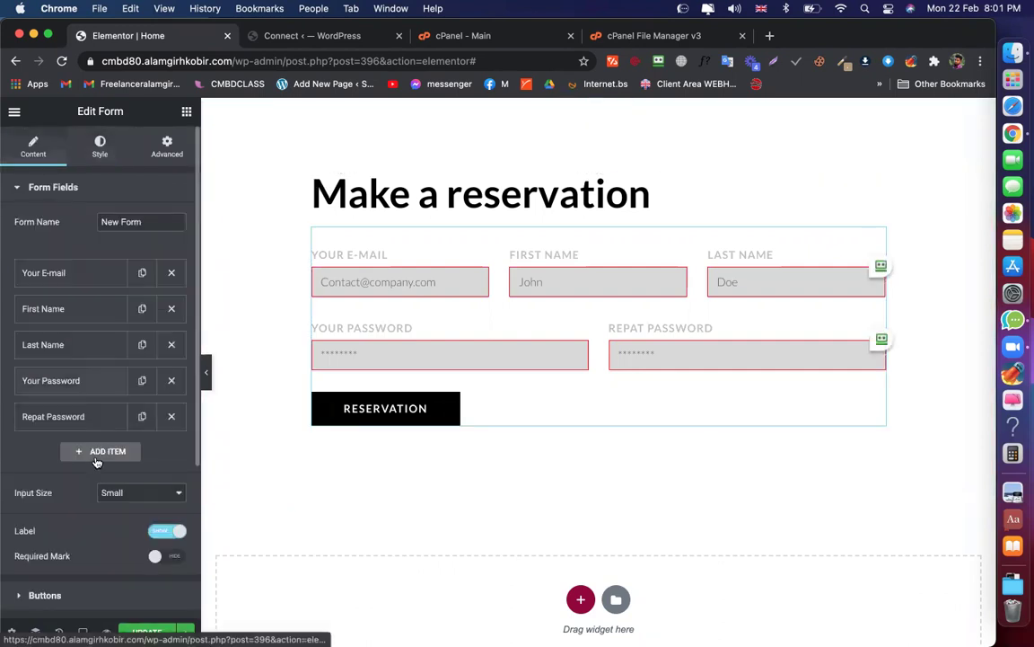
click(100, 149)
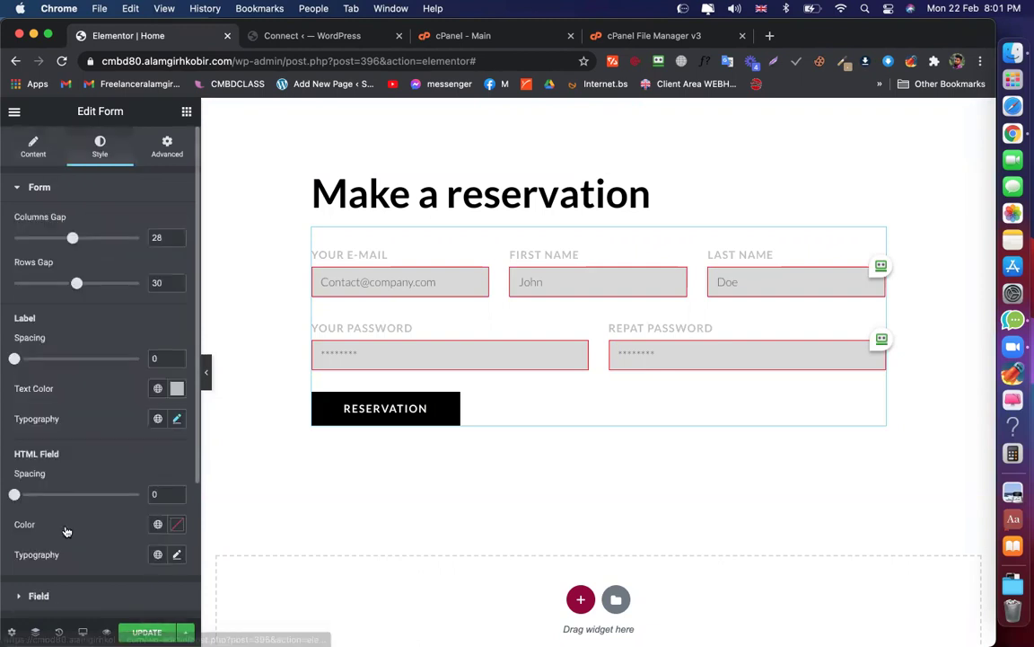
scroll(63, 511, down, 5)
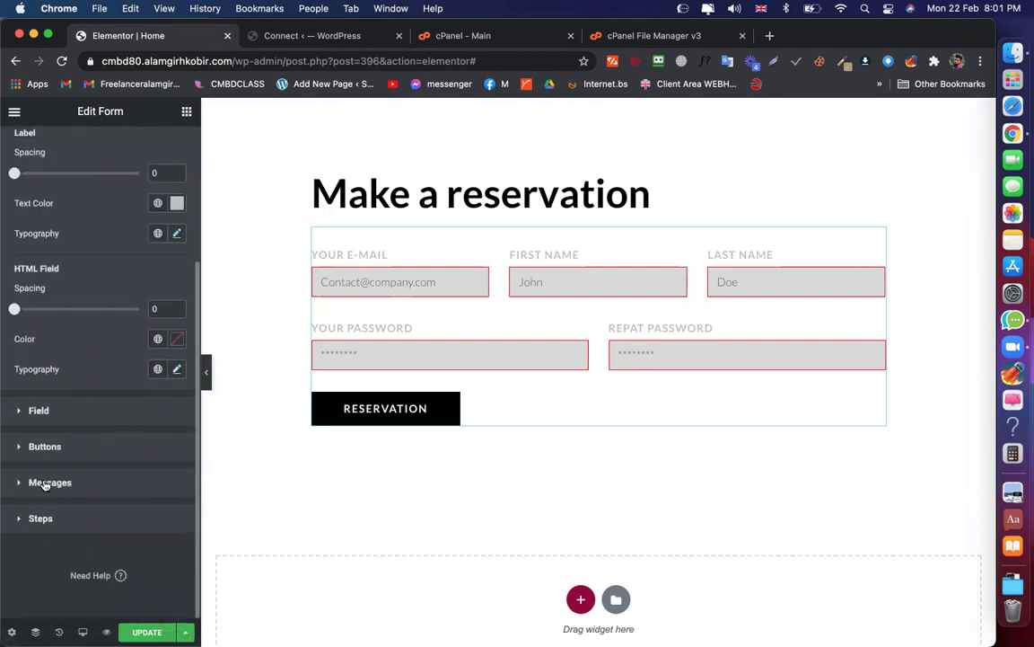
scroll(48, 144, up, 5)
click(33, 148)
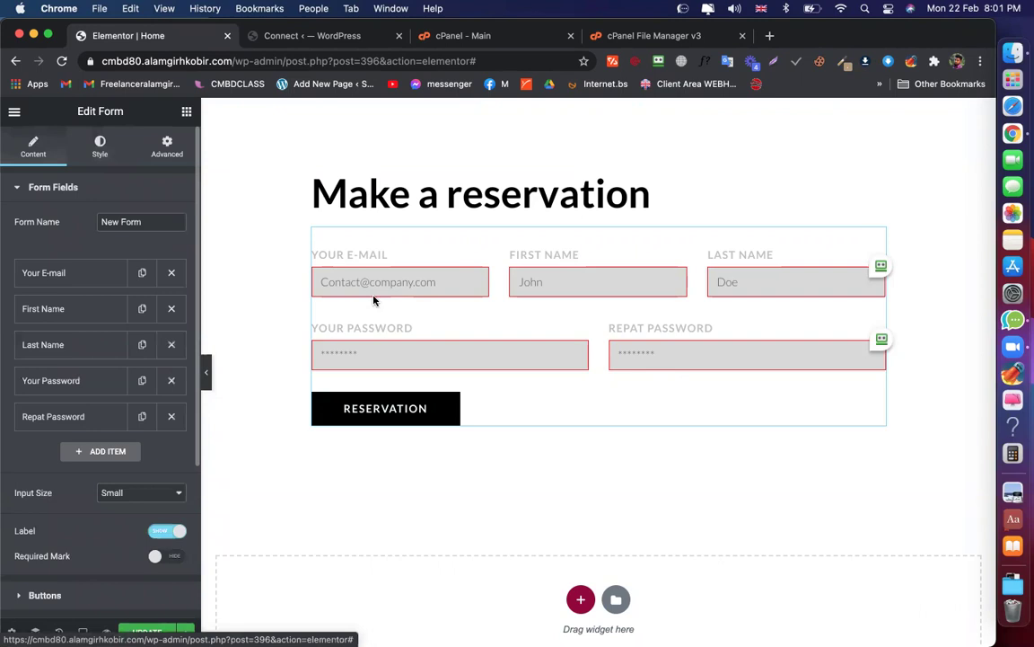
scroll(88, 439, down, 4)
scroll(88, 438, down, 1)
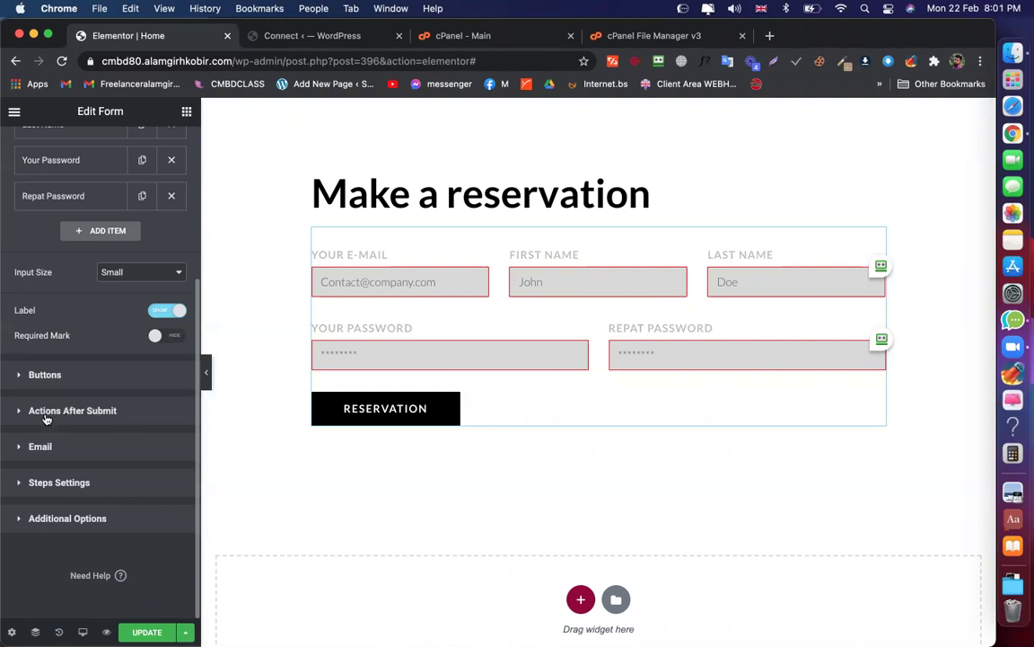
Expand Actions After Submit and add Email 2 as a submit action
click(46, 413)
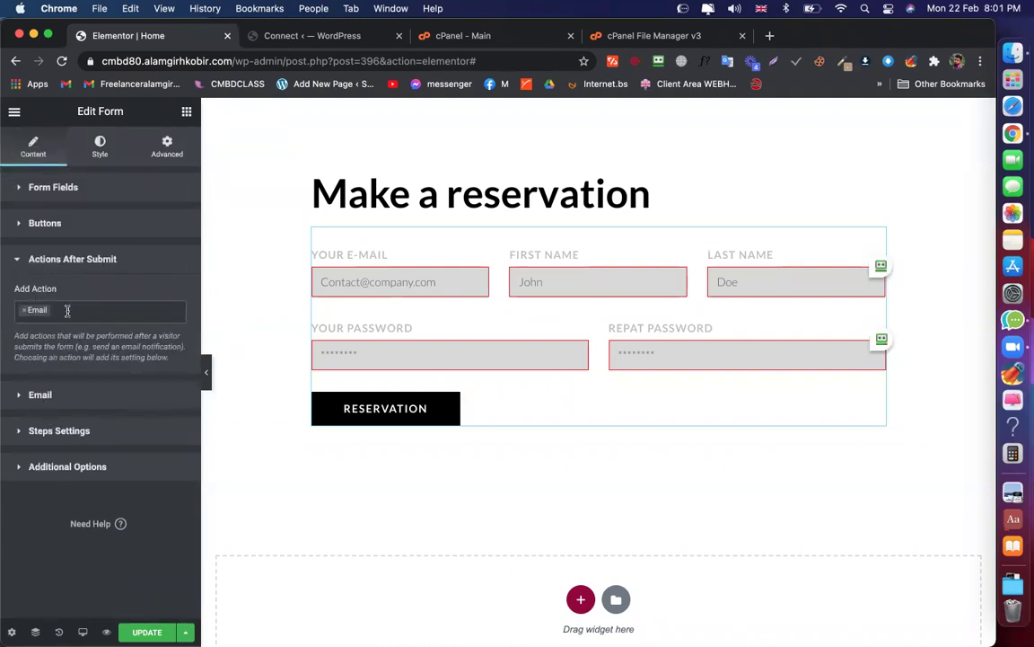
click(67, 311)
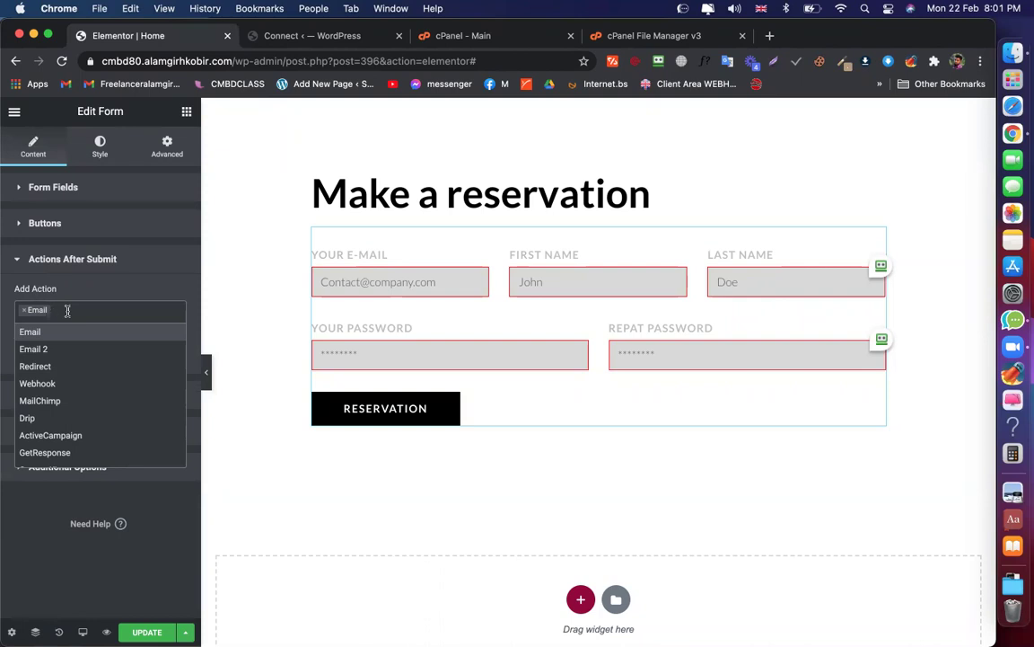
click(41, 351)
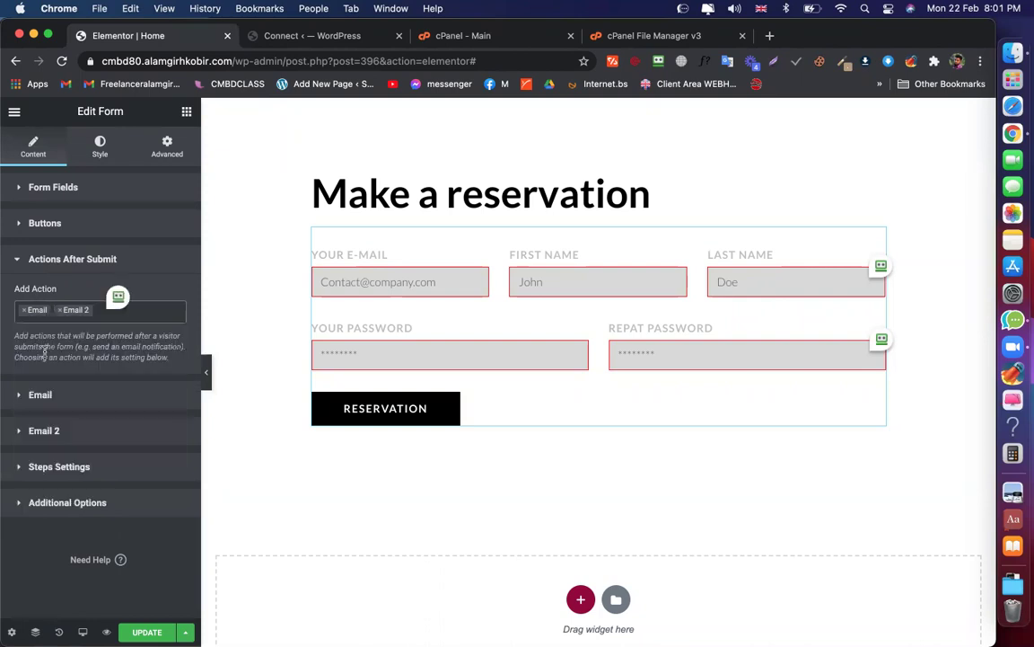
click(96, 310)
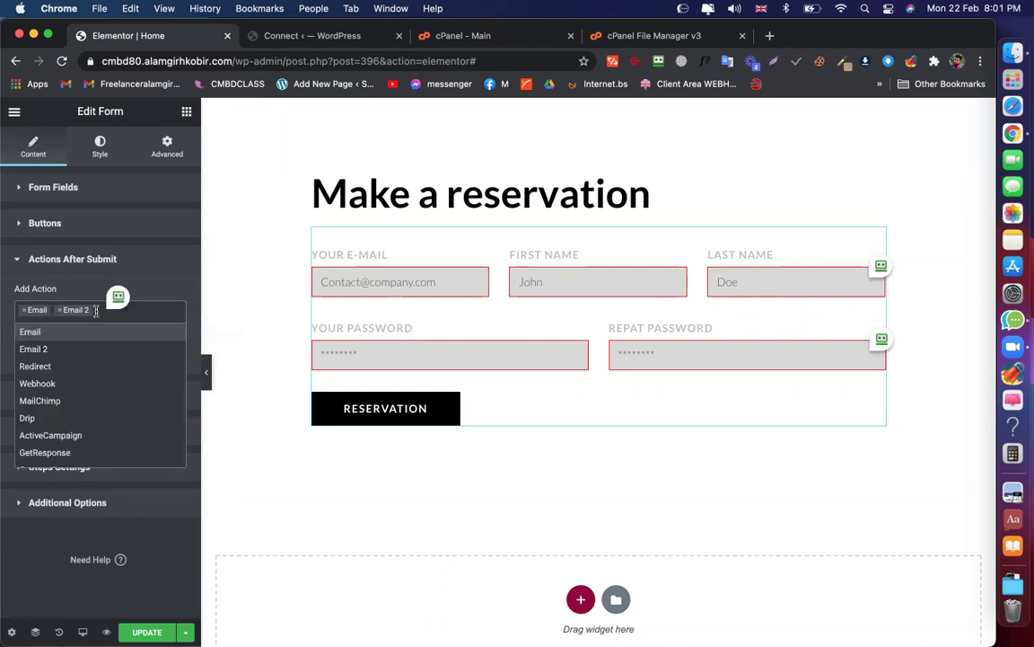
click(36, 349)
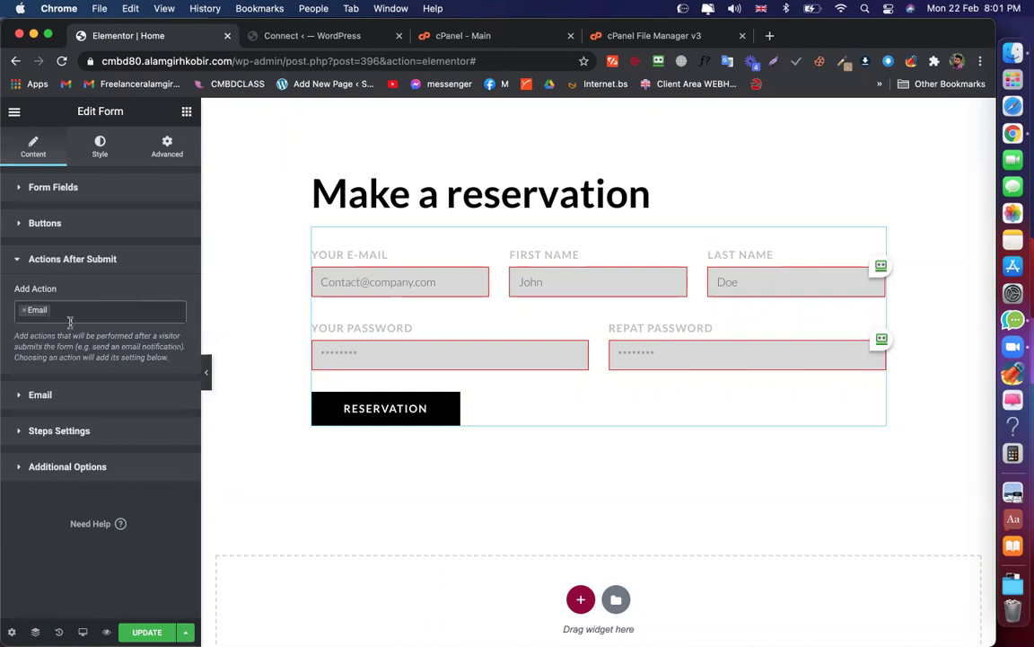
click(76, 310)
click(36, 348)
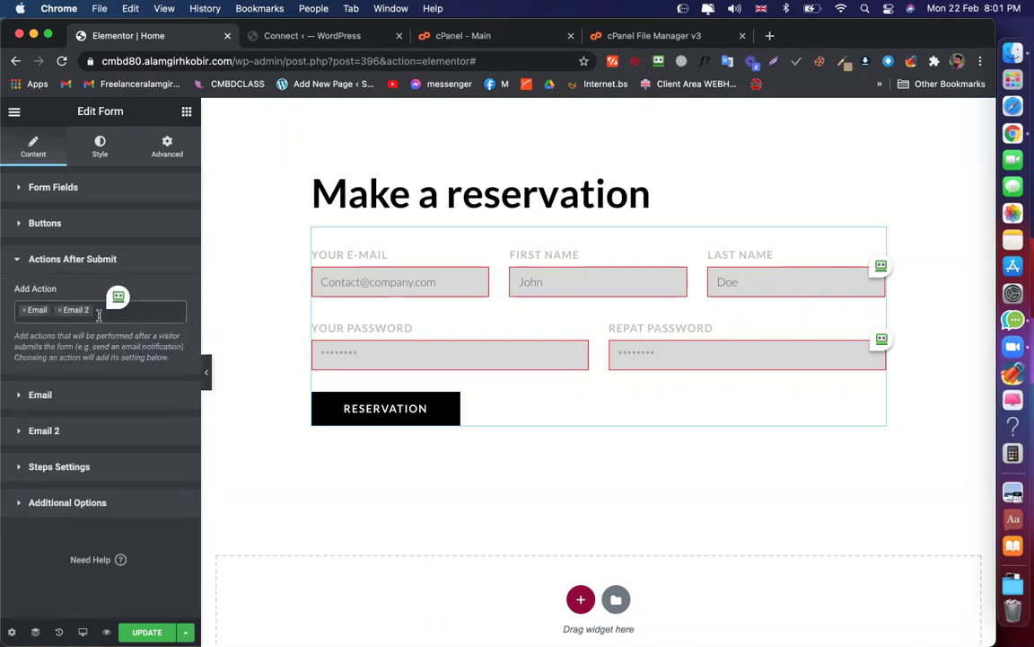
Add Redirect to the form's after-submit actions
click(97, 310)
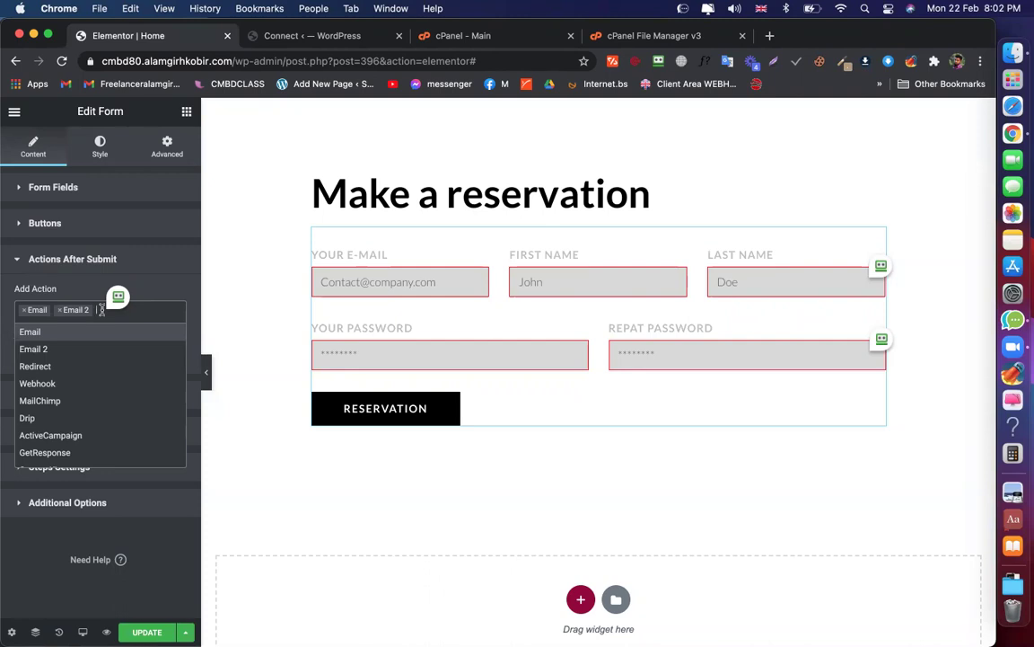
scroll(40, 409, down, 2)
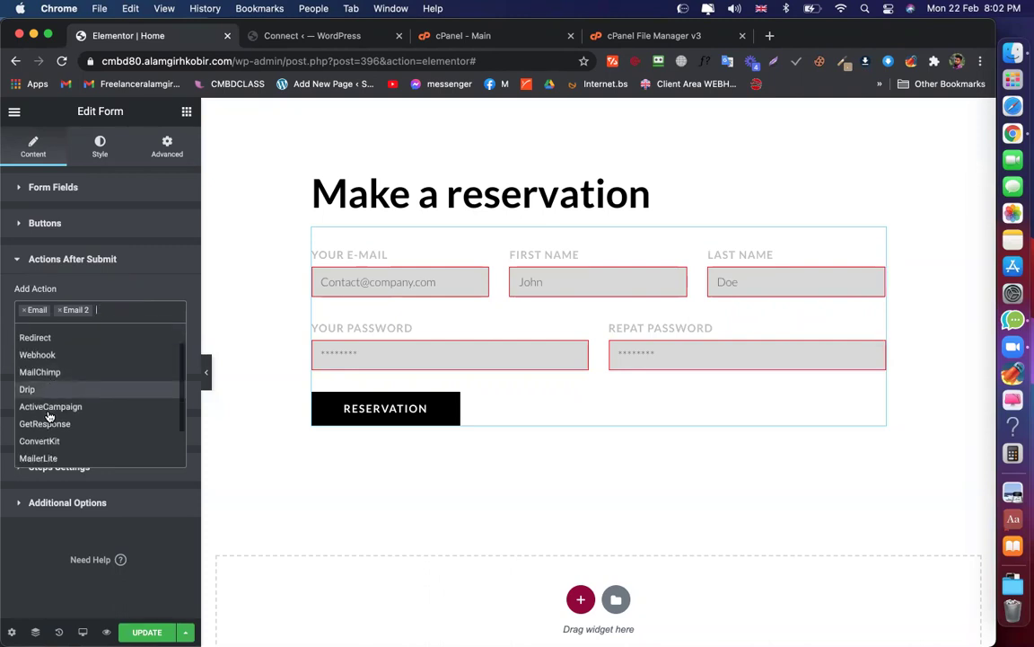
scroll(50, 403, down, 2)
scroll(50, 403, up, 3)
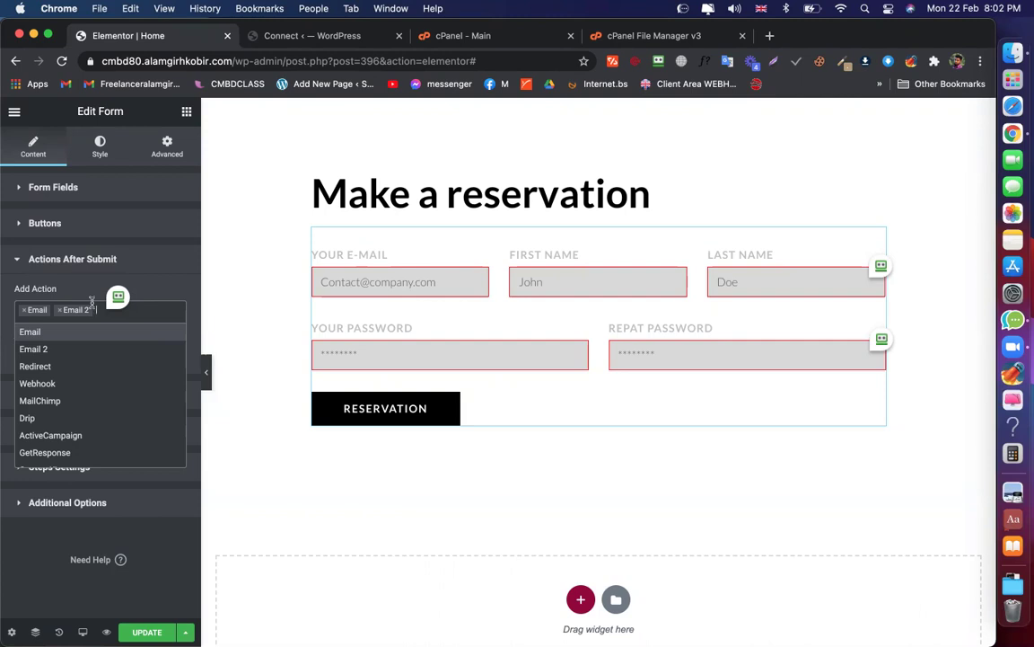
click(35, 365)
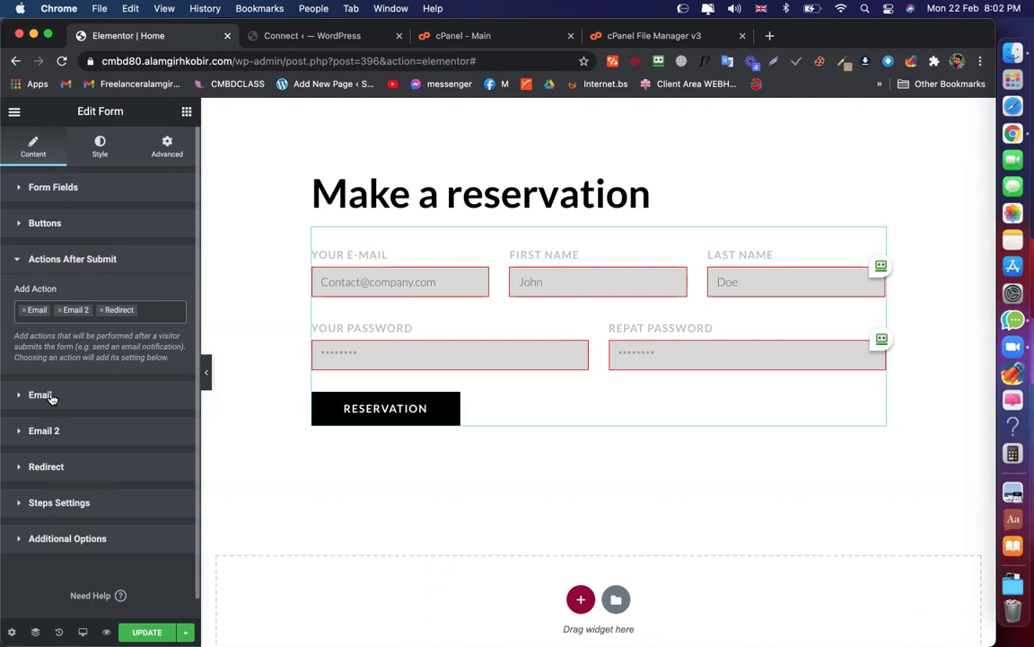
Remove and re-add the Email action so the list holds Email, Email 2 and Redirect
click(26, 311)
click(10, 309)
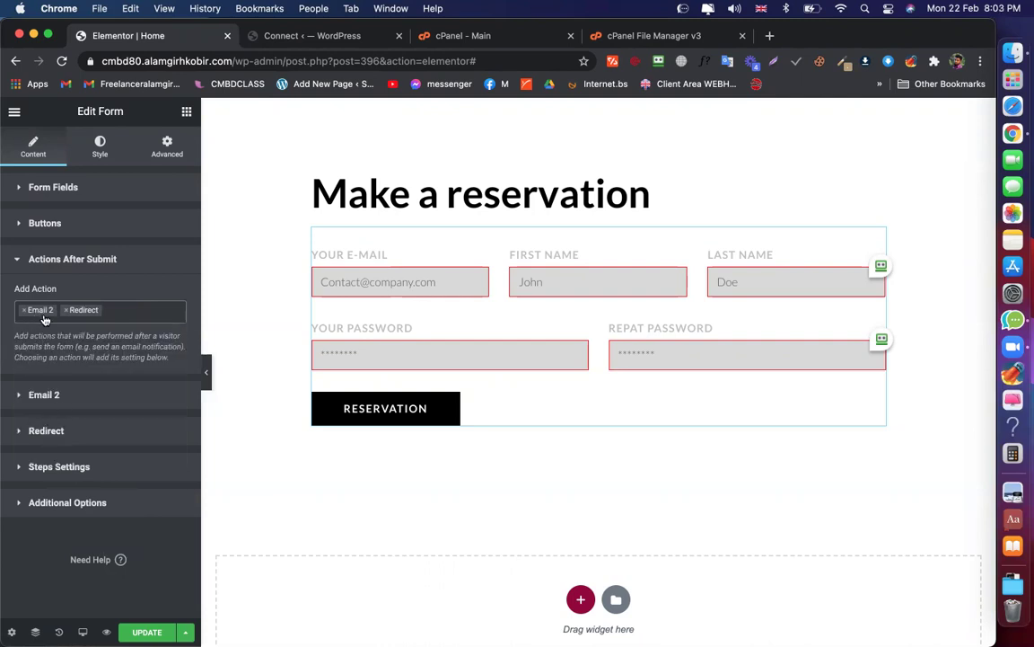
click(115, 311)
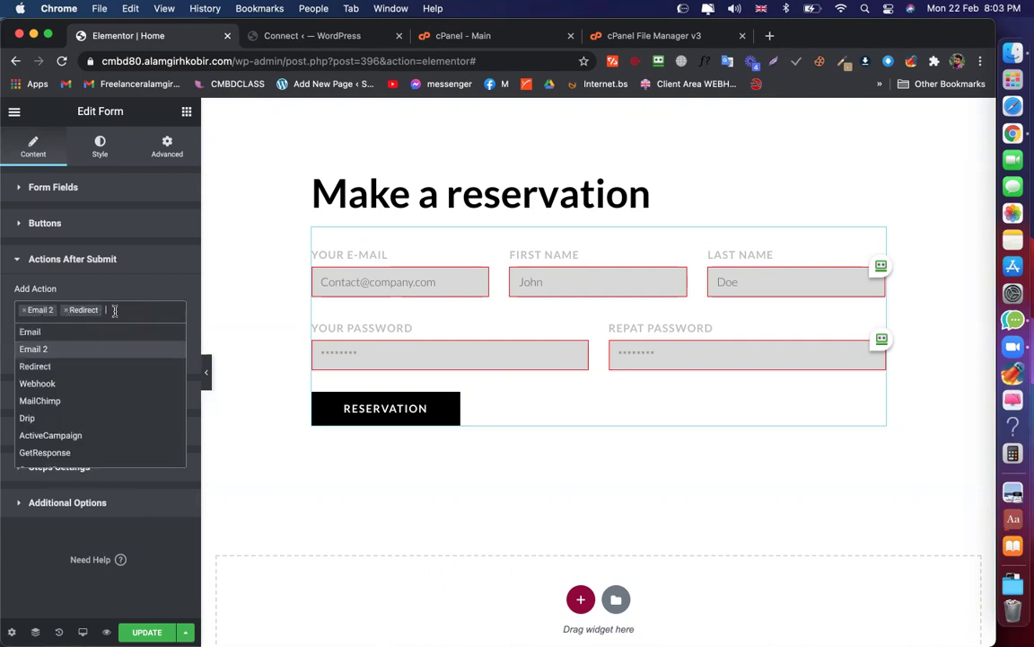
click(34, 331)
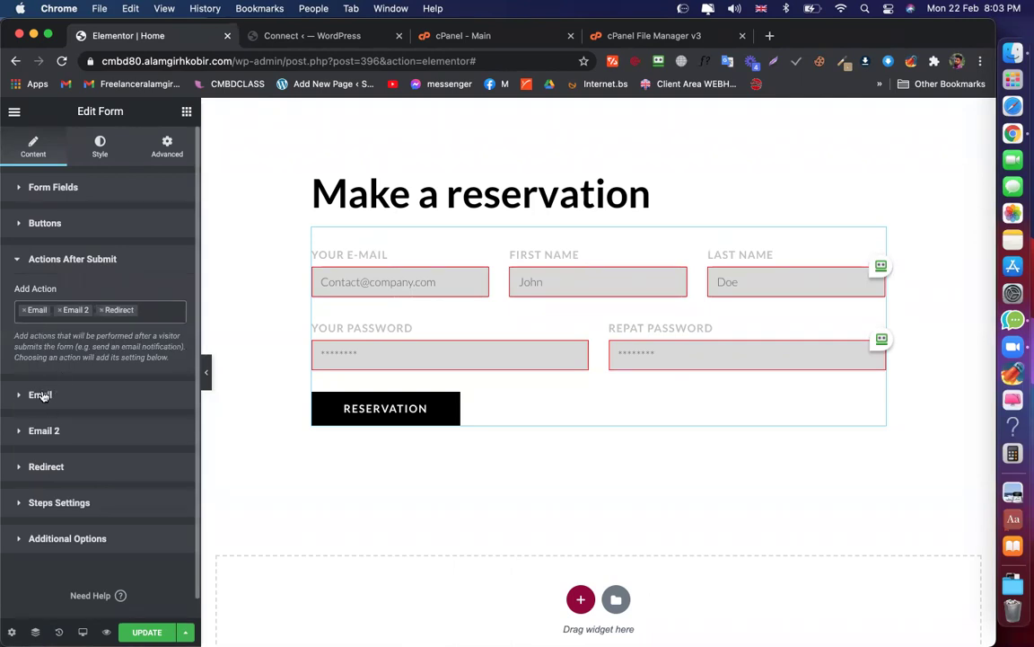
click(151, 313)
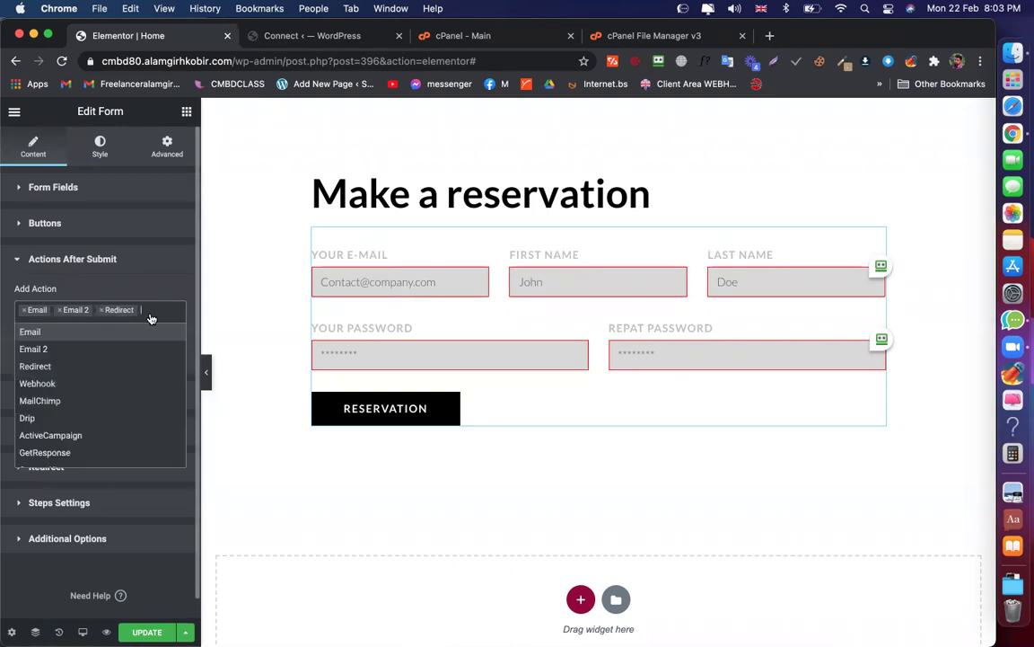
scroll(81, 413, down, 3)
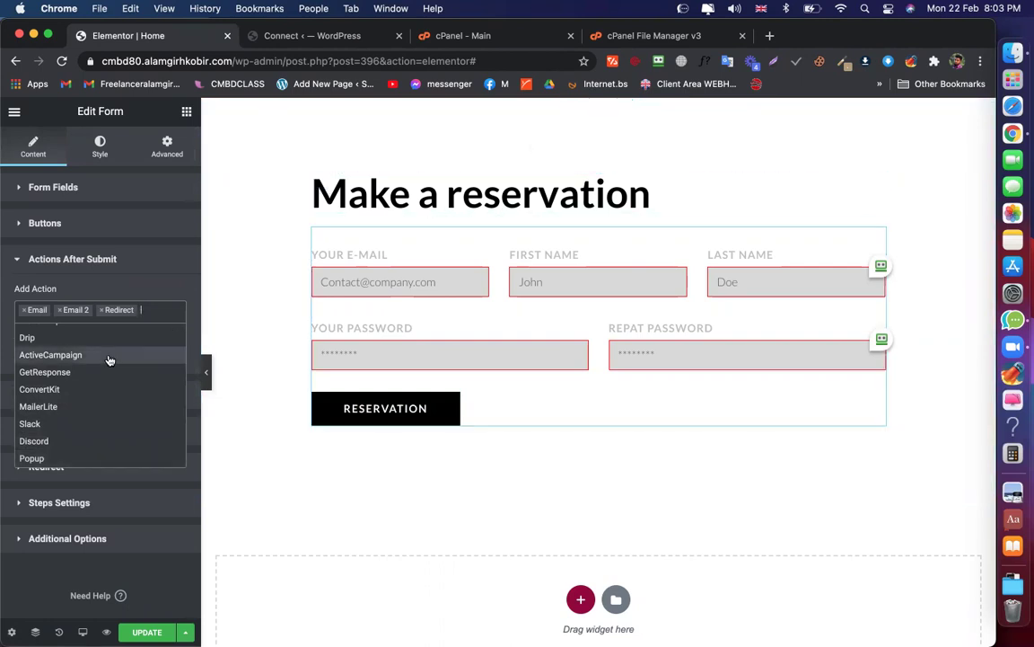
click(151, 309)
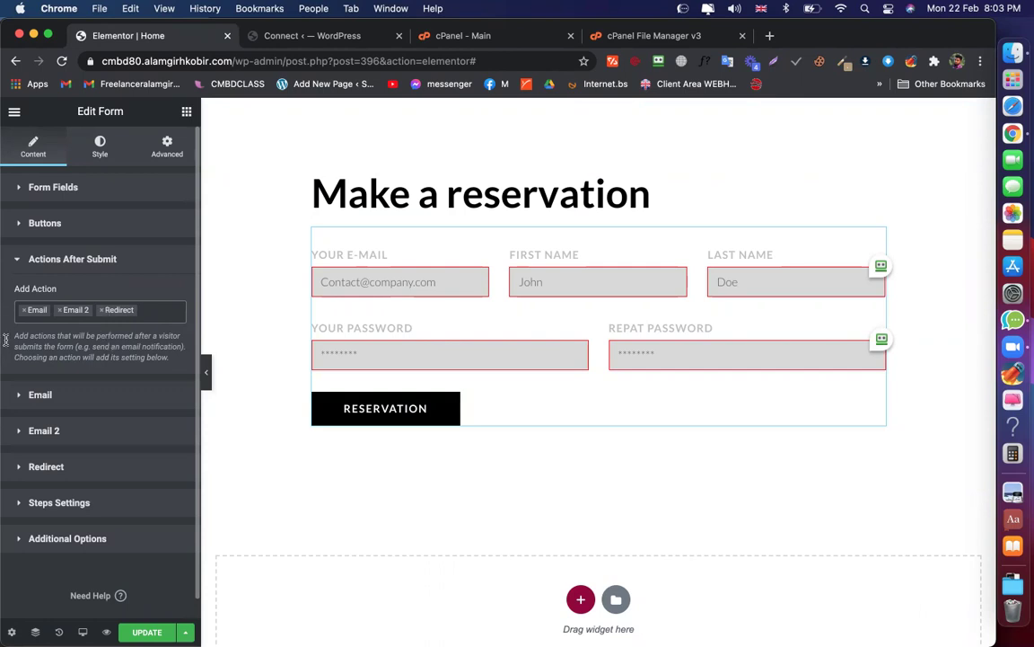
scroll(111, 337, down, 1)
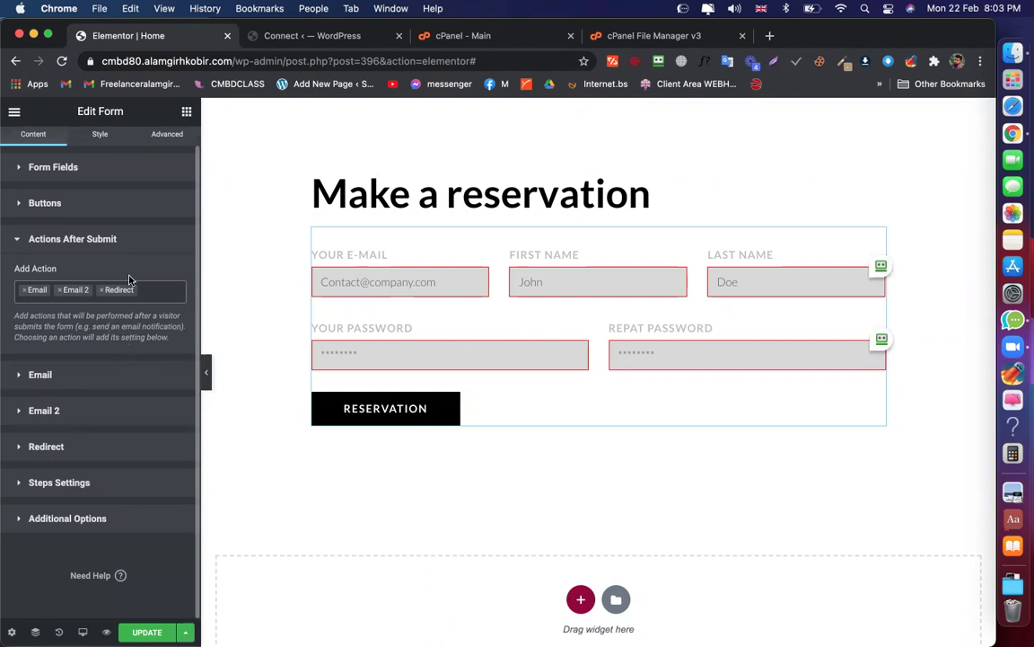
Expand the Email action and replace its To address with the recipient's Gmail address
click(31, 378)
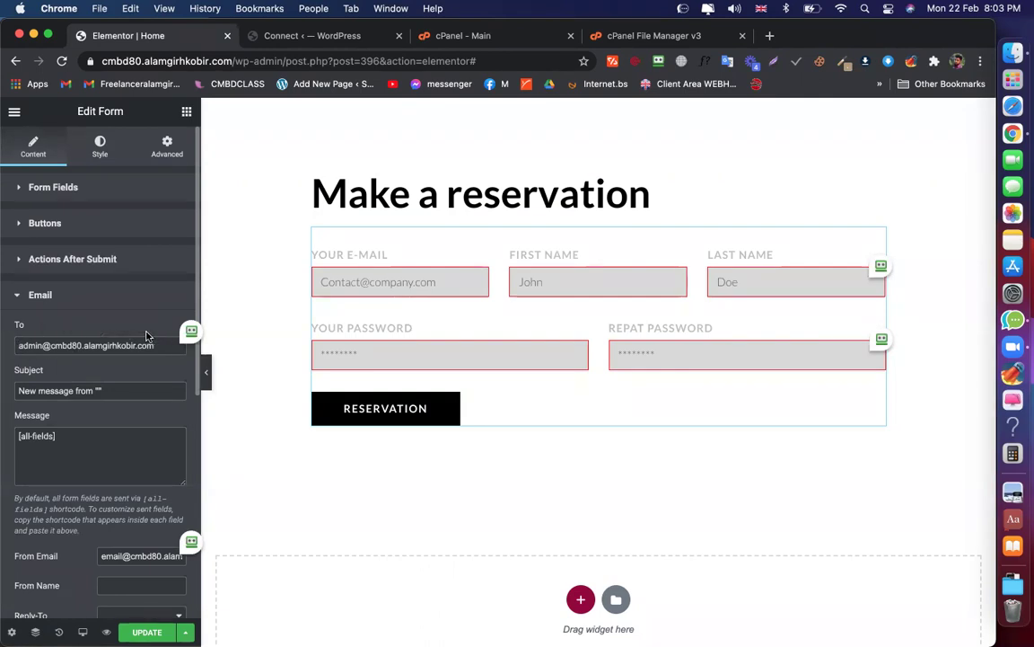
drag(83, 344, 18, 345)
key(BackSpace)
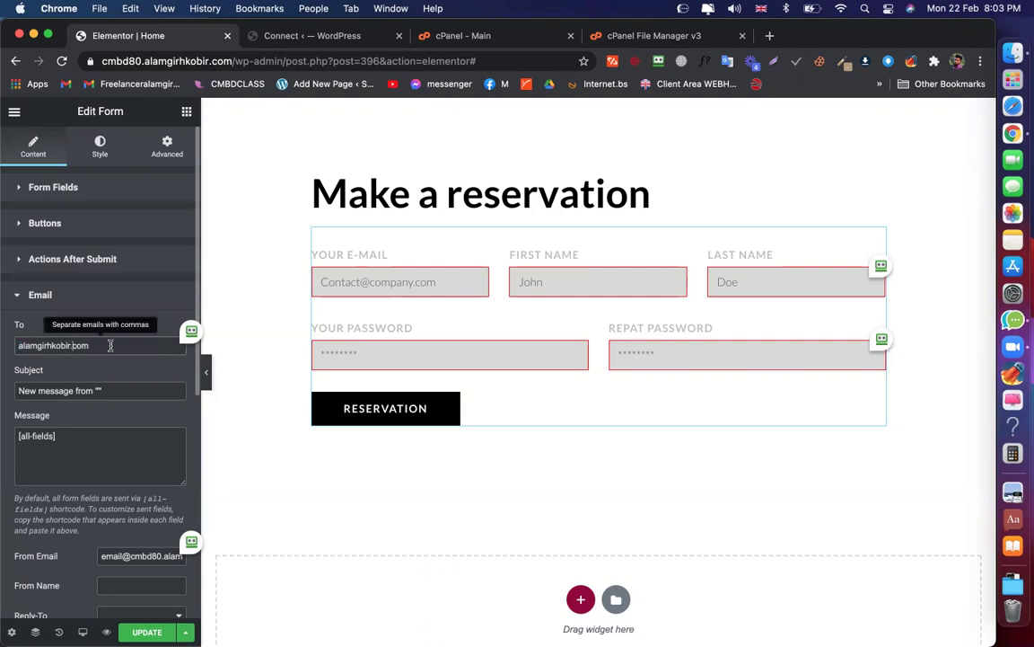
click(72, 345)
text(@gmail)
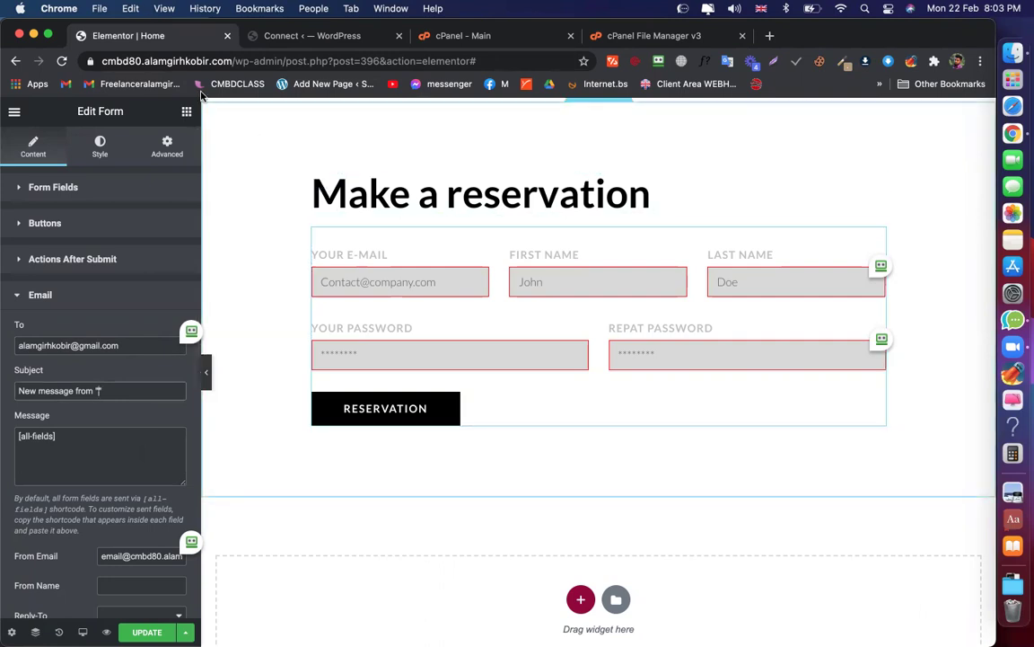
Open the Gmail inbox in a new tab beside Elementor, then return to the Elementor editor
super+click(65, 84)
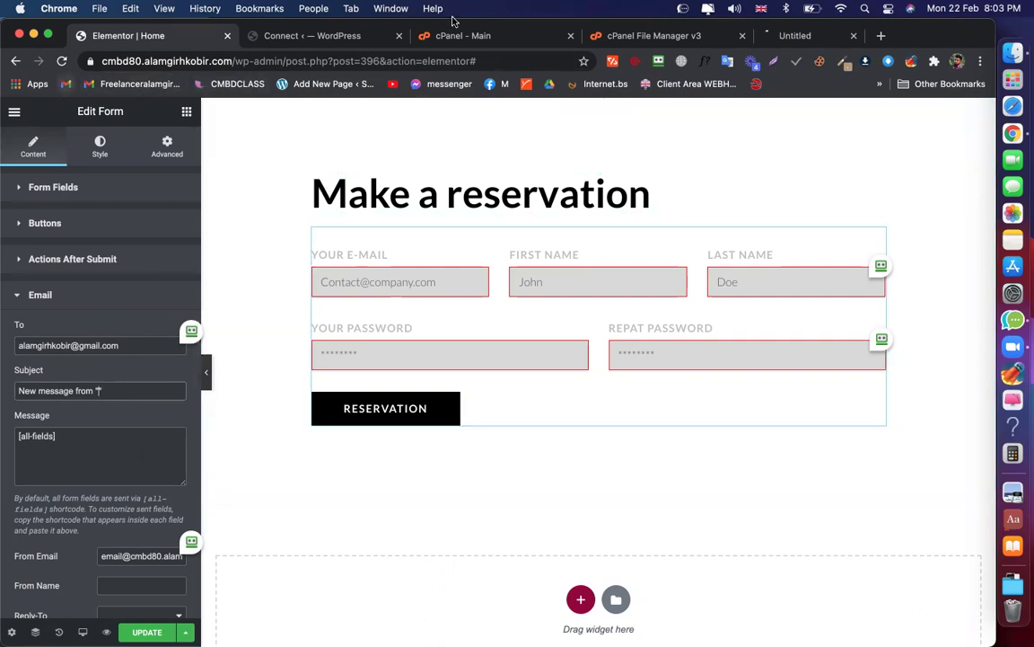
drag(785, 40, 308, 42)
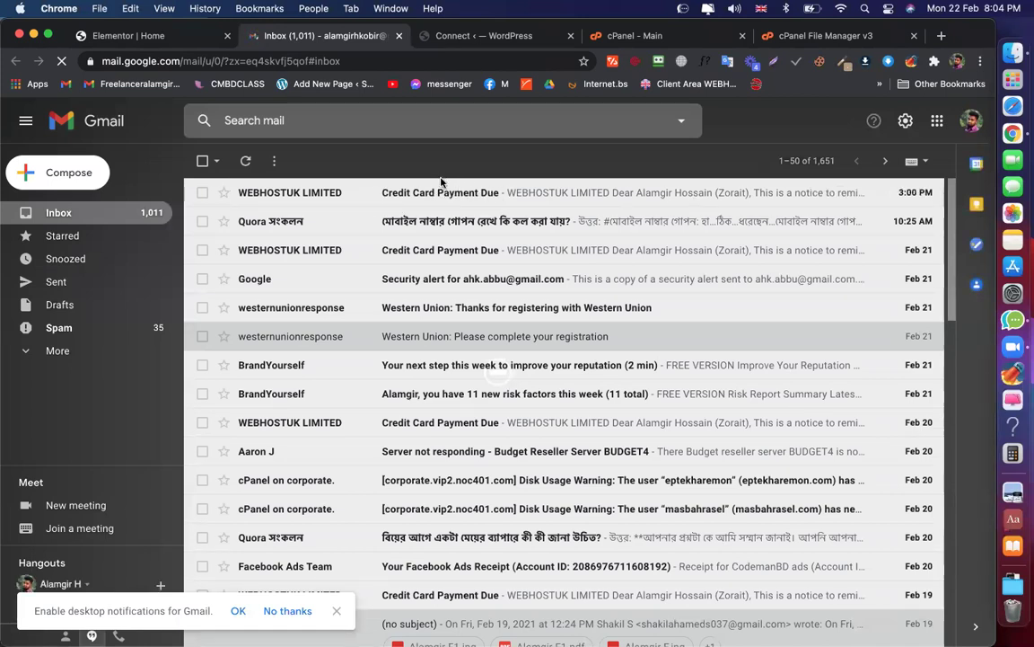
scroll(409, 220, down, 1)
scroll(409, 214, down, 2)
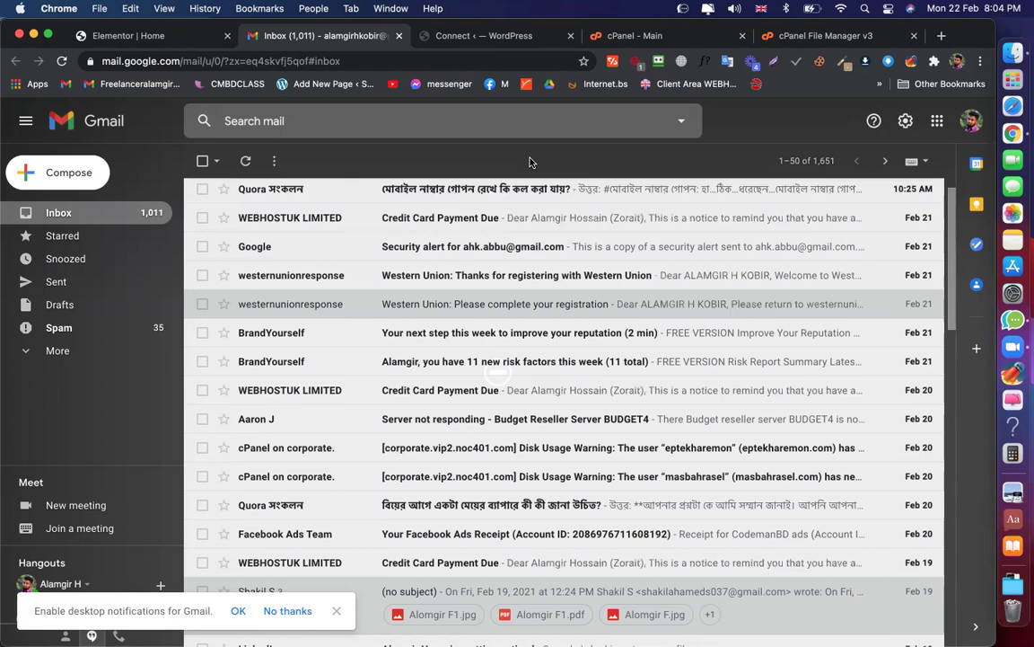
key(ctrl+shift+Tab)
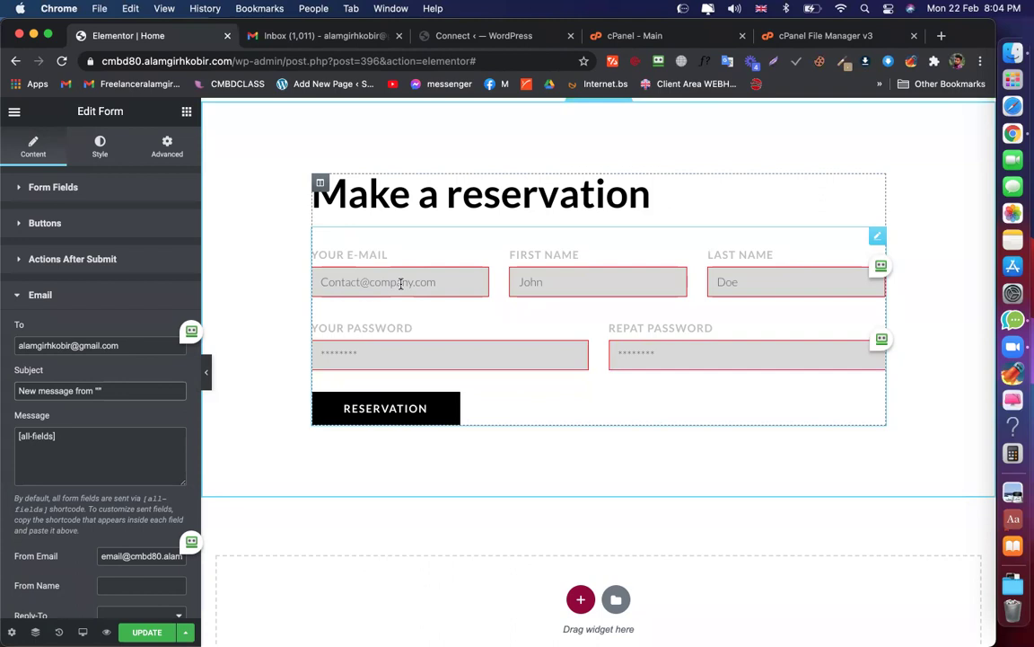
Copy the field shortcode from the First Name field's Advanced settings
click(117, 390)
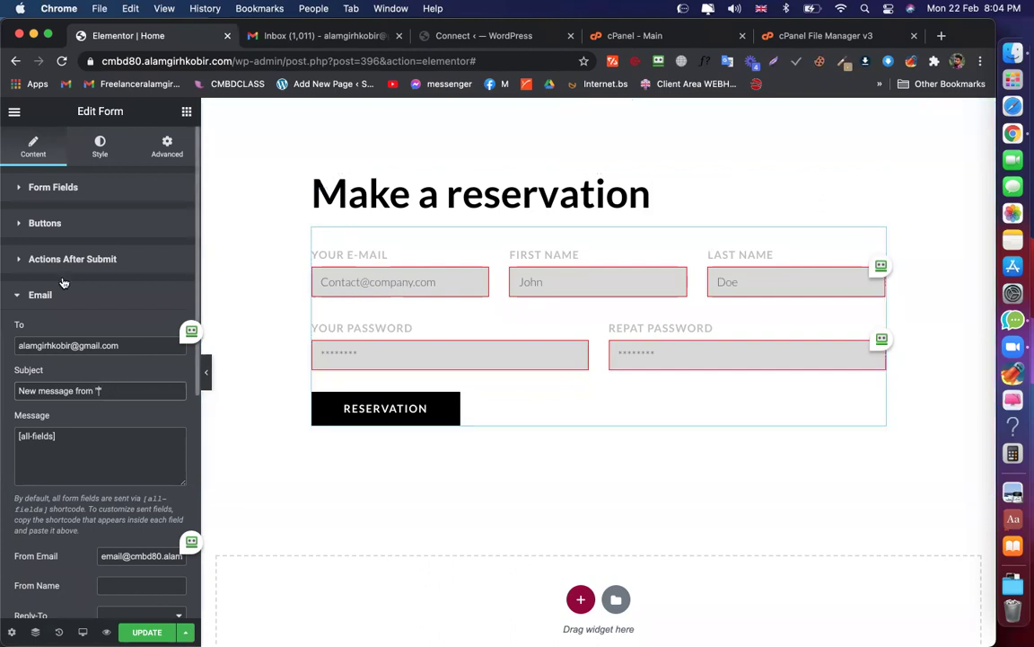
click(39, 186)
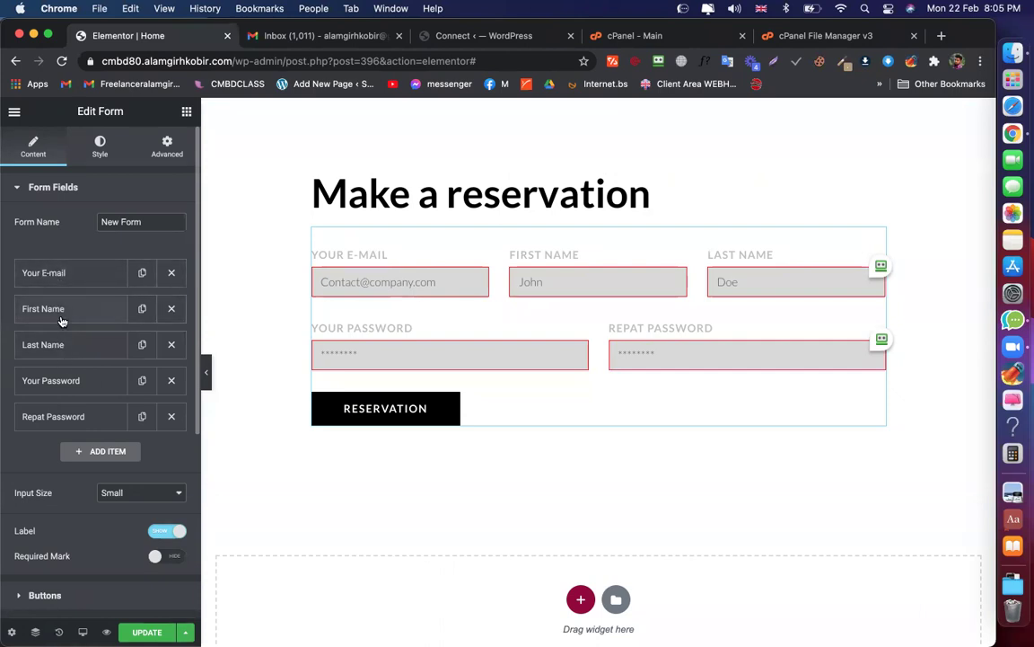
click(61, 318)
click(133, 343)
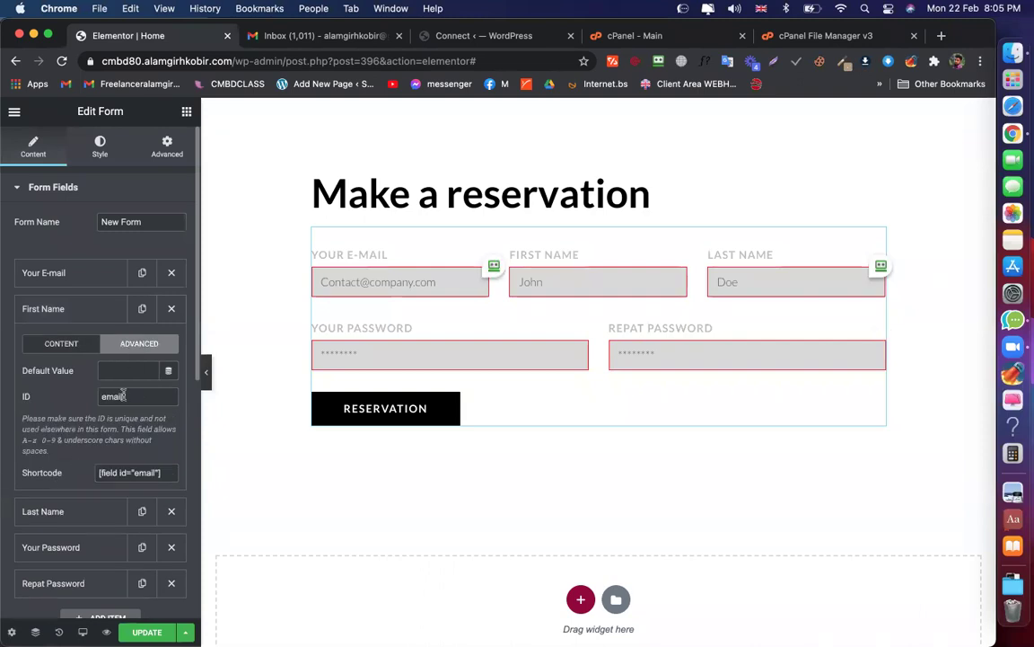
scroll(114, 395, down, 1)
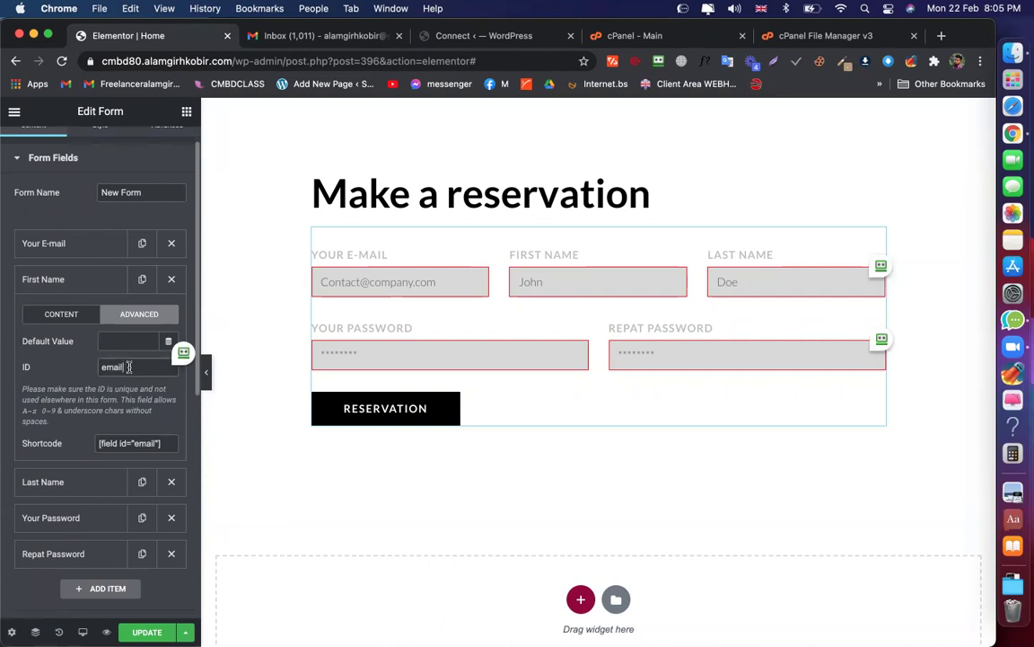
drag(123, 366, 89, 369)
drag(171, 444, 92, 442)
key(super+c)
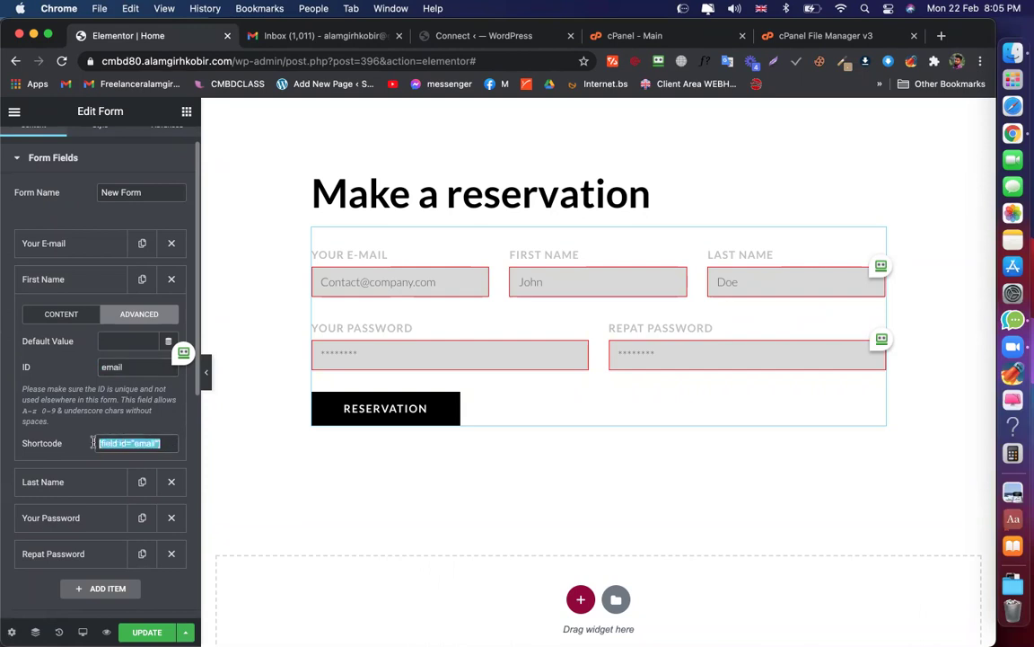
Paste the shortcode into the Email subject so it reads New message from "[field id="email"]"
scroll(44, 359, down, 5)
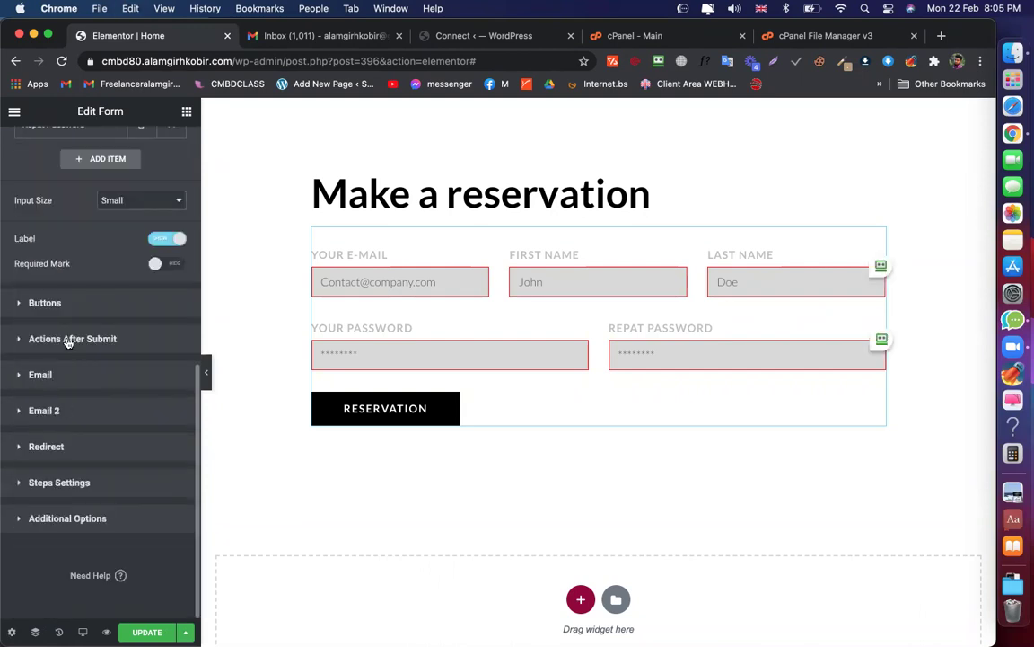
click(50, 375)
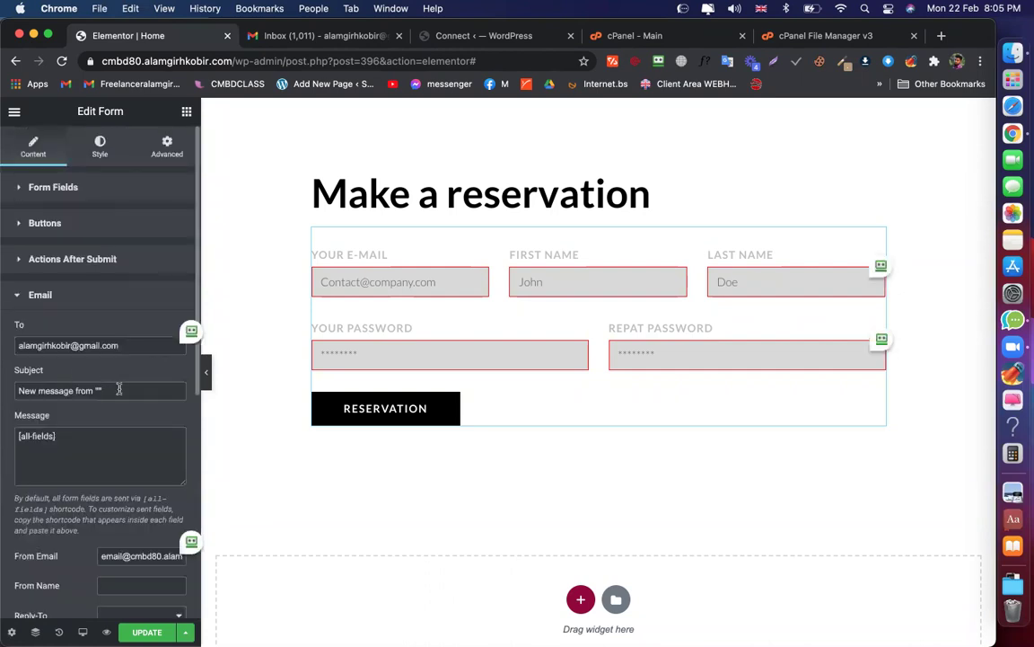
click(123, 390)
key(super+v)
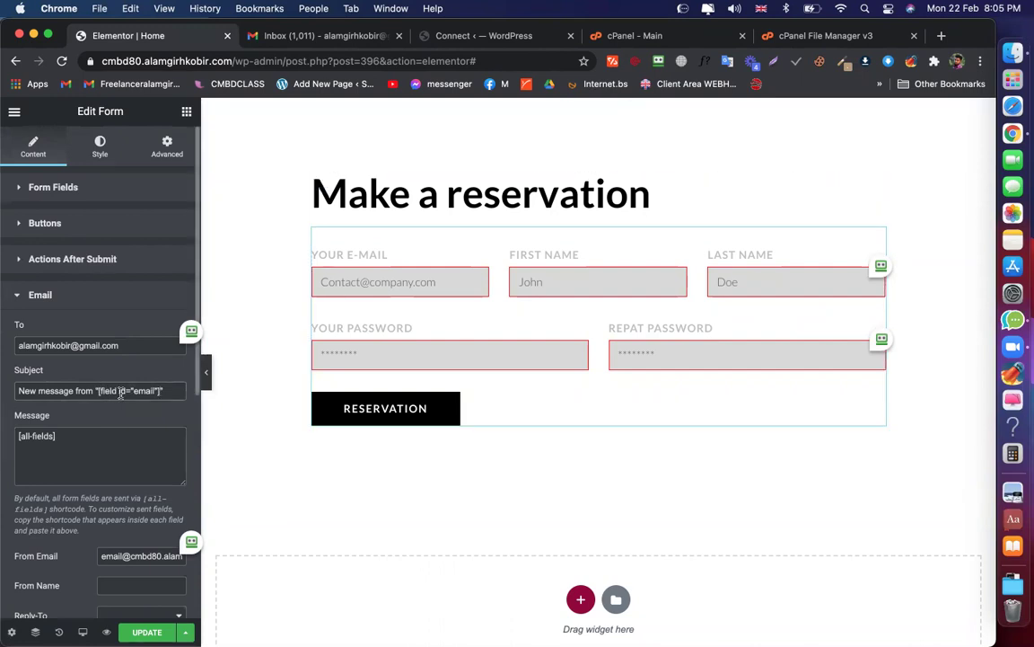
scroll(121, 395, down, 1)
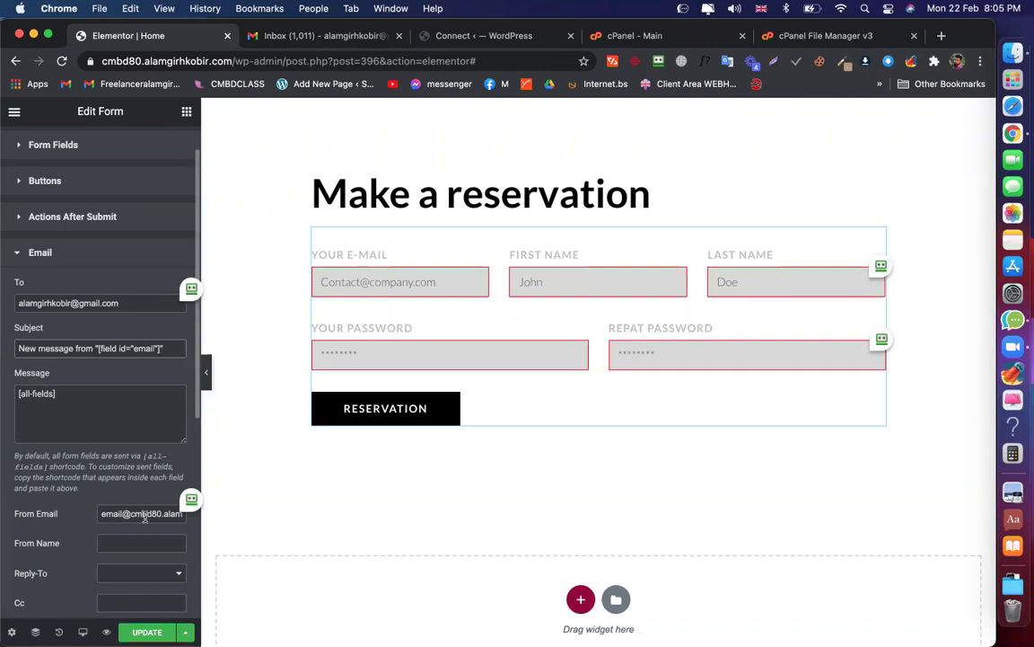
Delete the Your E-mail, Last Name, Your Password and Repat Password fields, update, and preview
click(148, 632)
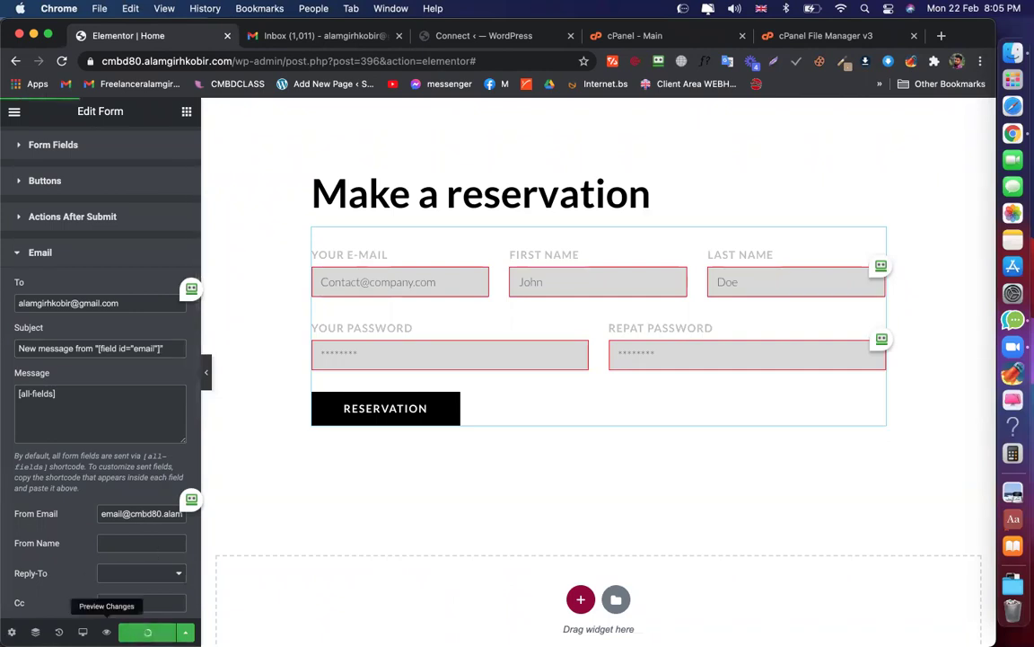
scroll(85, 377, up, 1)
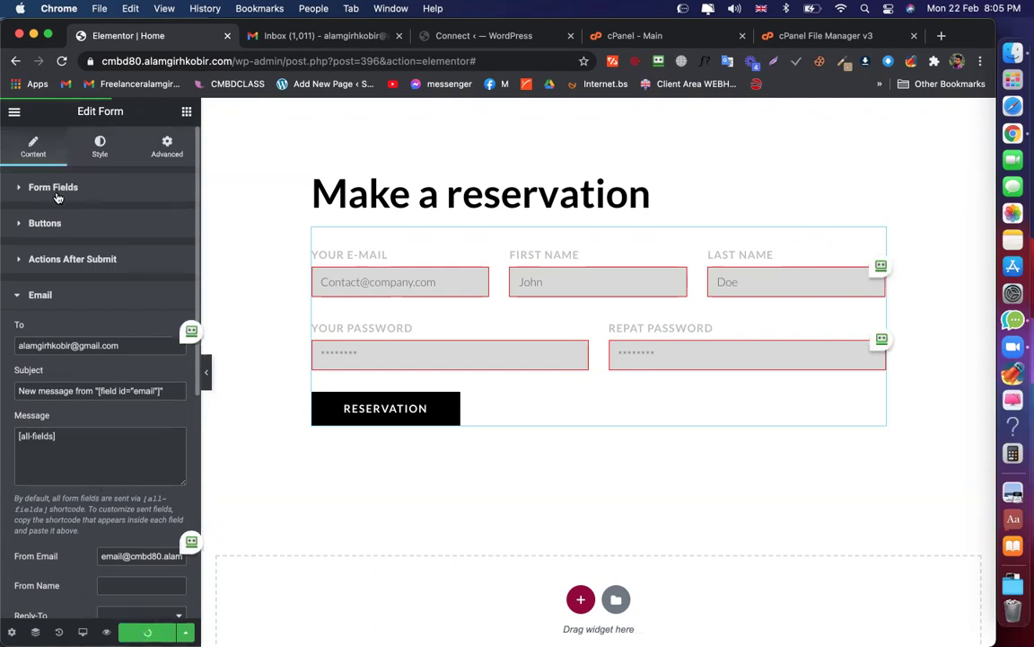
click(54, 188)
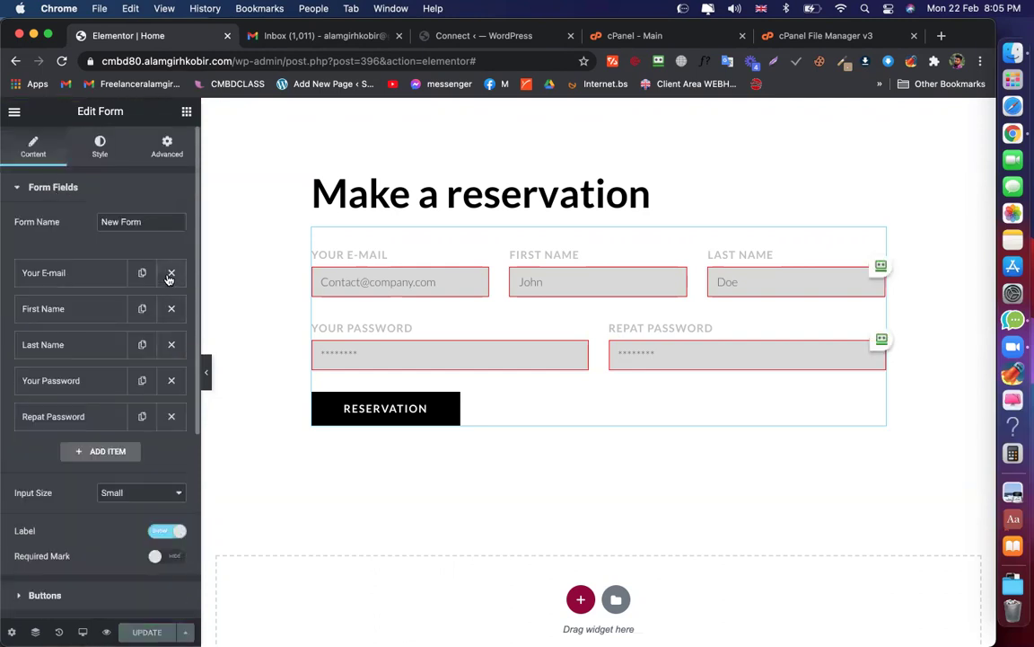
click(171, 273)
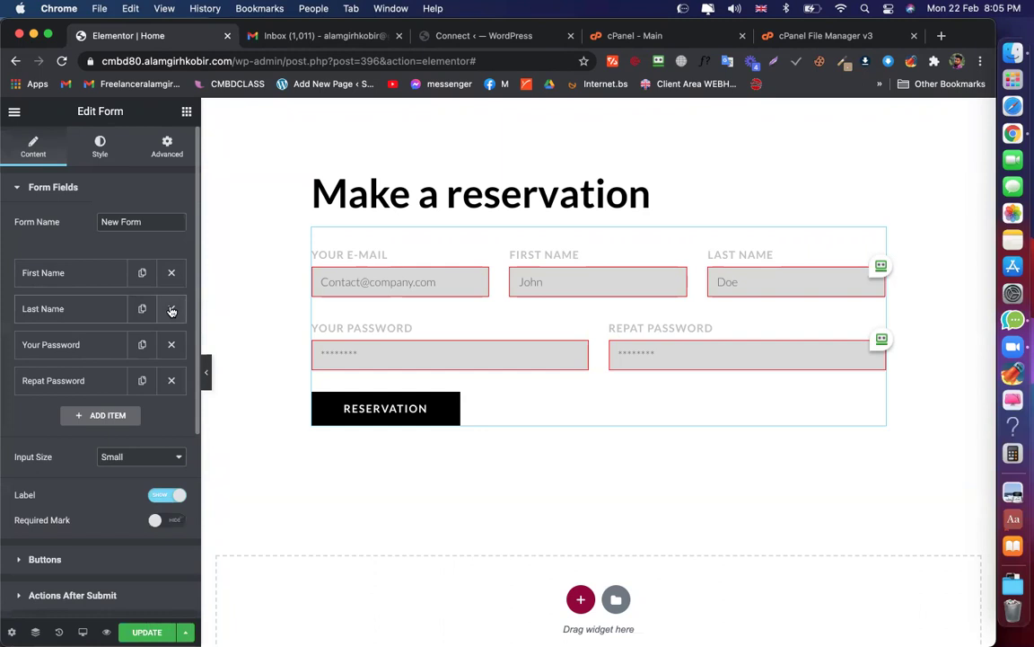
click(172, 310)
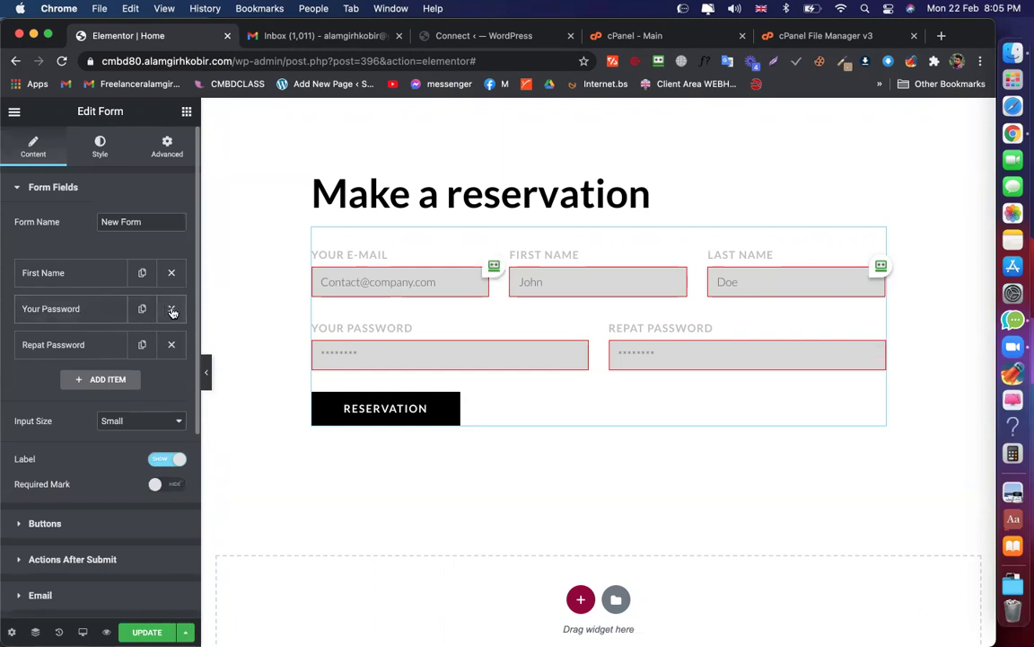
click(172, 309)
click(172, 310)
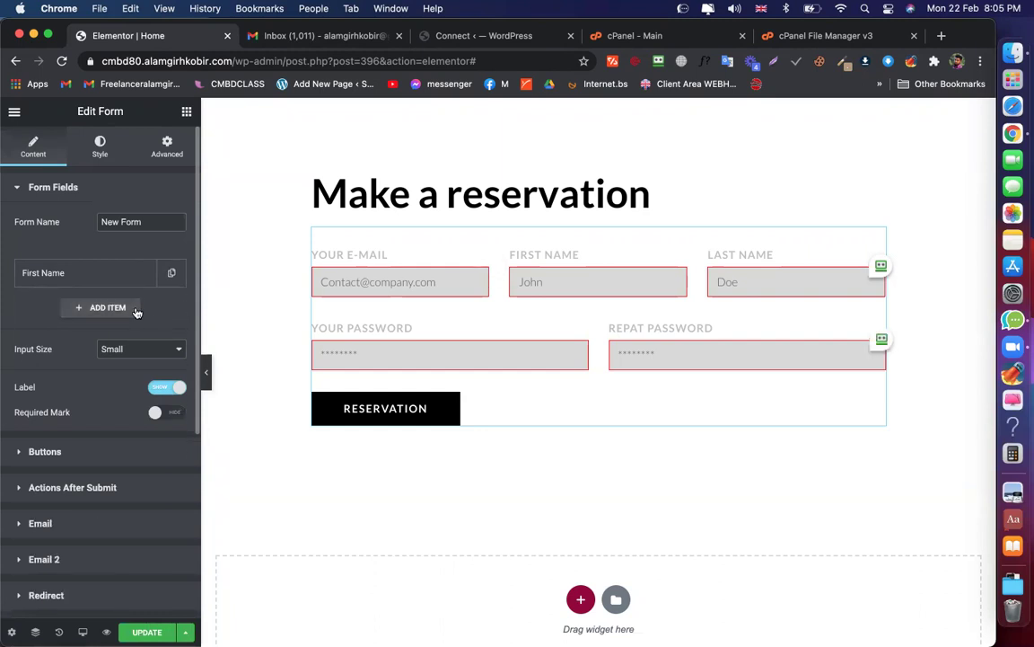
click(147, 631)
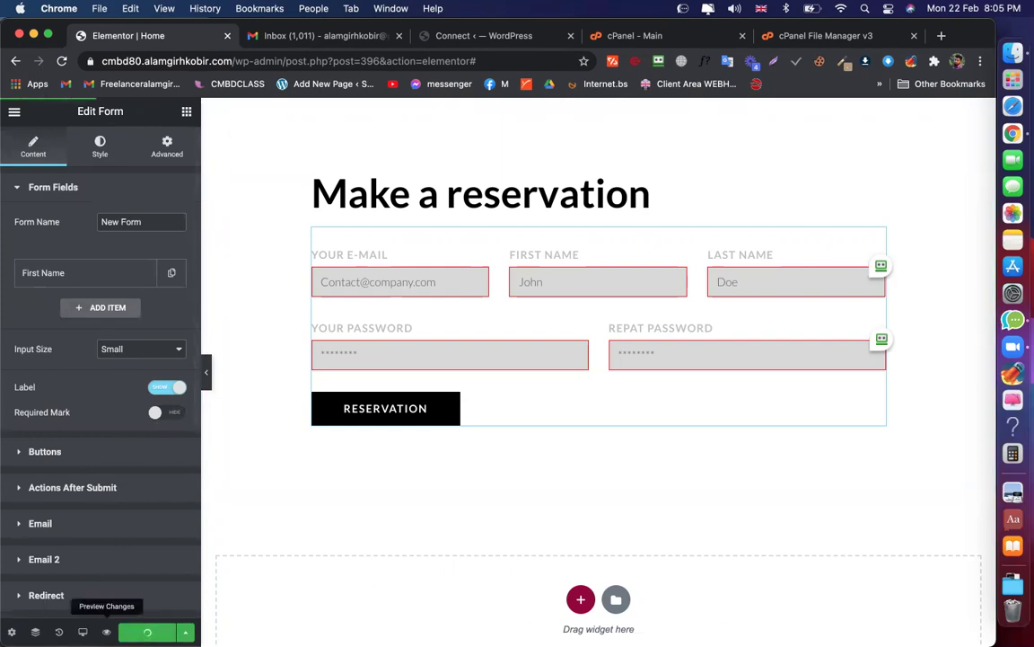
click(106, 631)
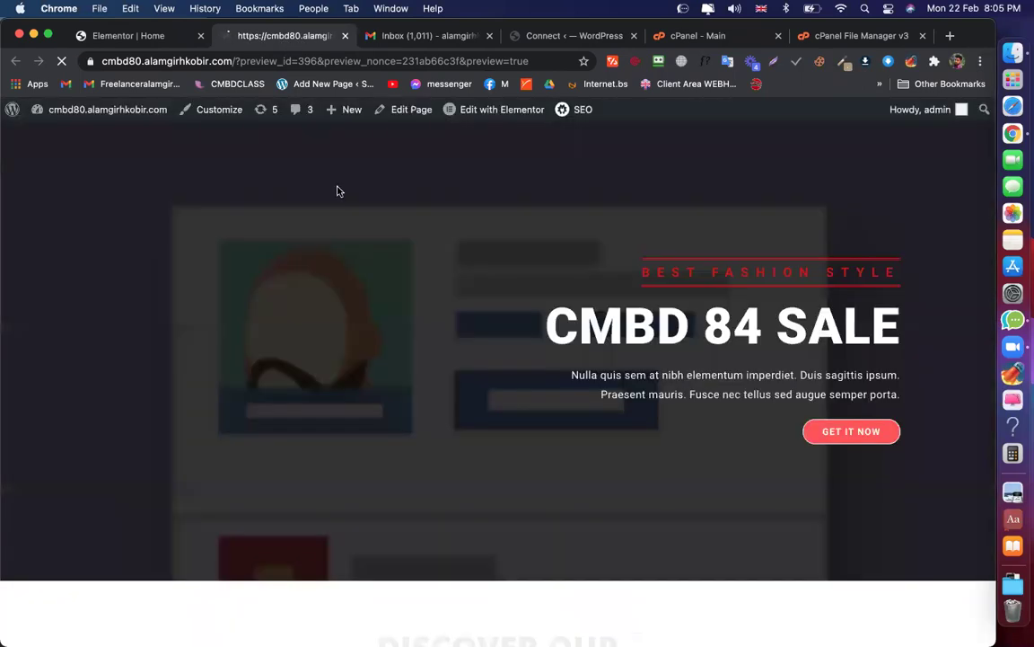
Enter 'Alam' as the first name and submit the previewed reservation form
scroll(504, 365, down, 15)
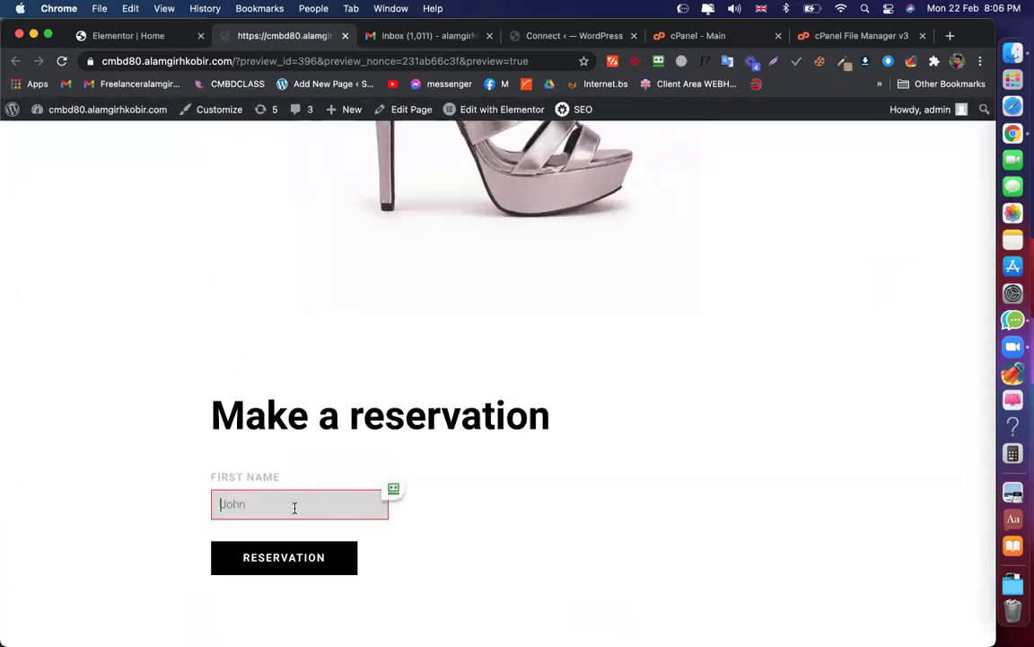
text(Alamgir)
click(279, 569)
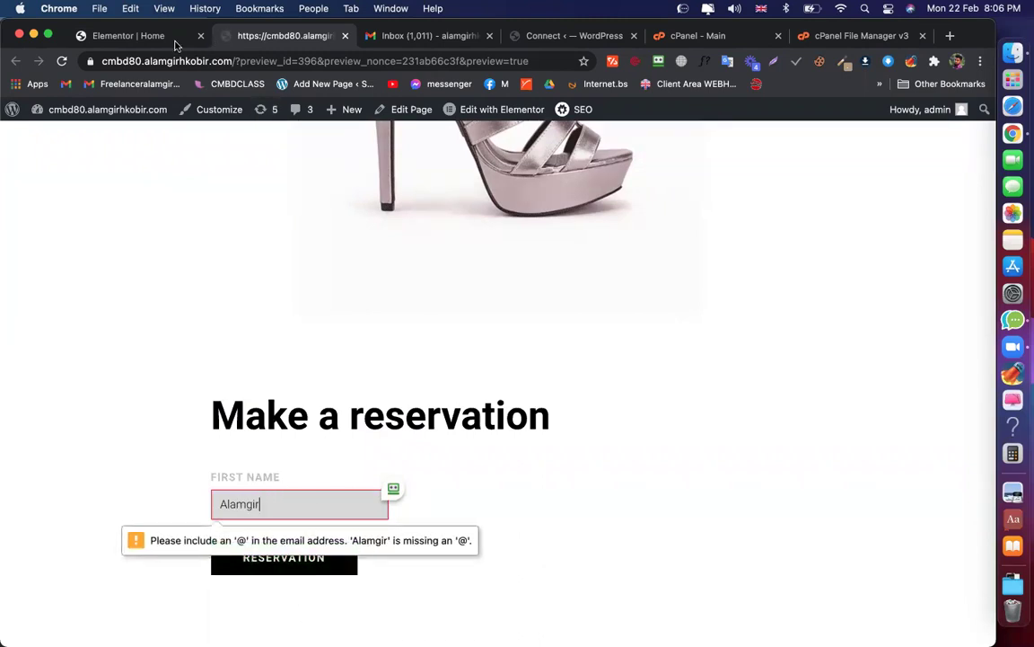
Change the First Name field's type to Text and update the page
click(141, 34)
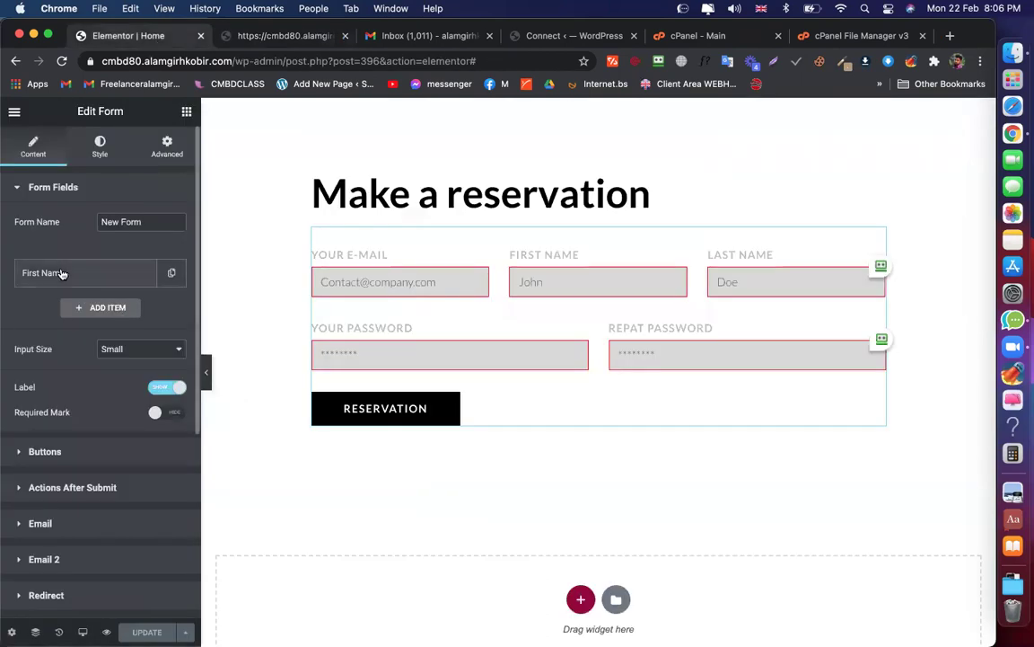
click(64, 272)
click(128, 332)
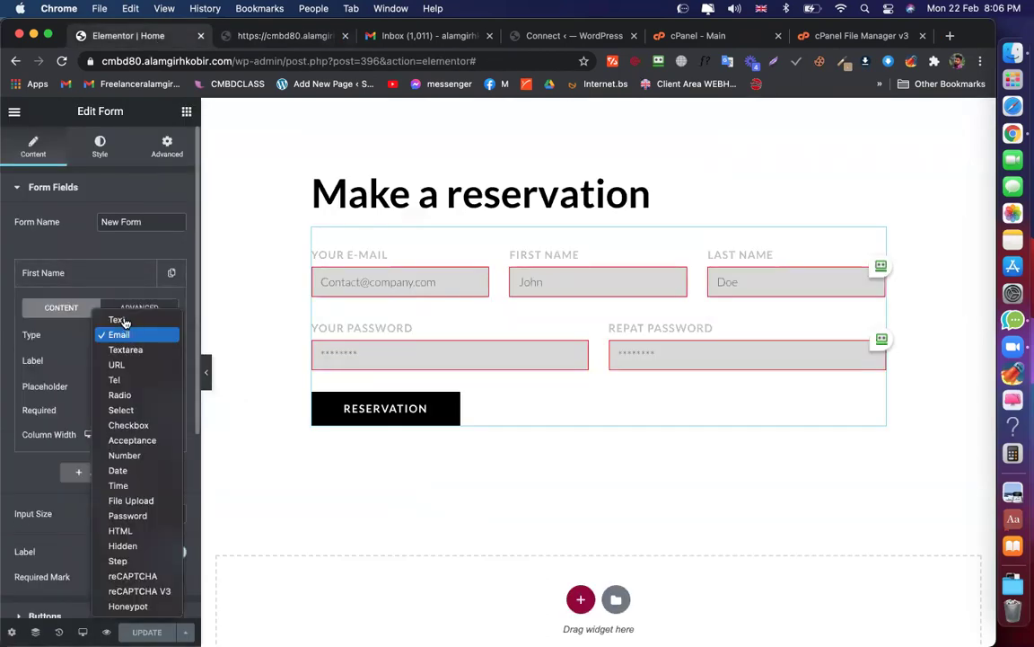
click(117, 318)
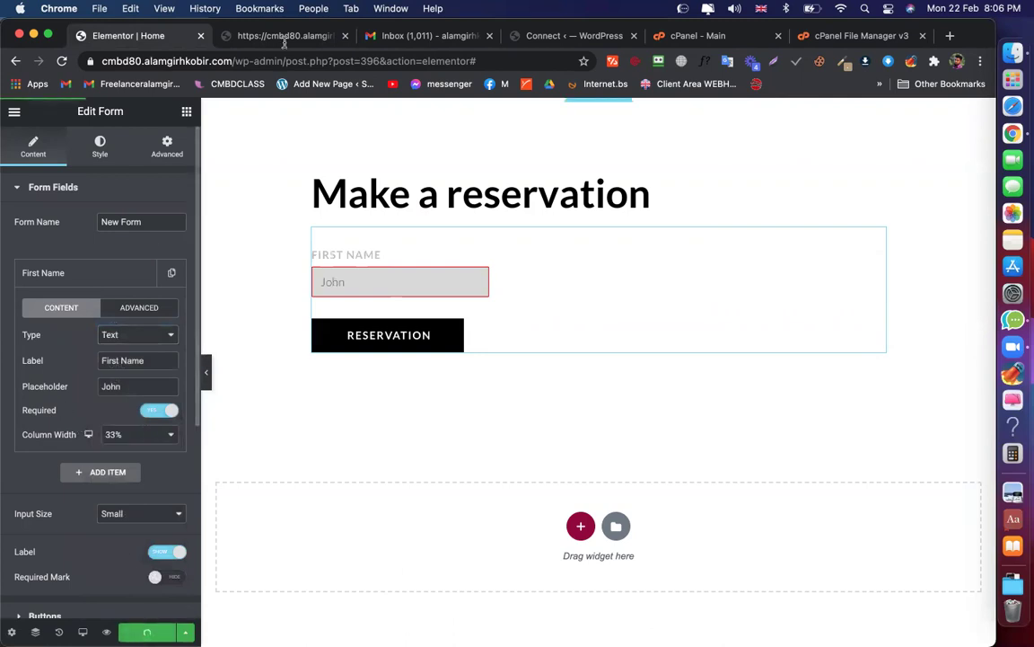
click(255, 39)
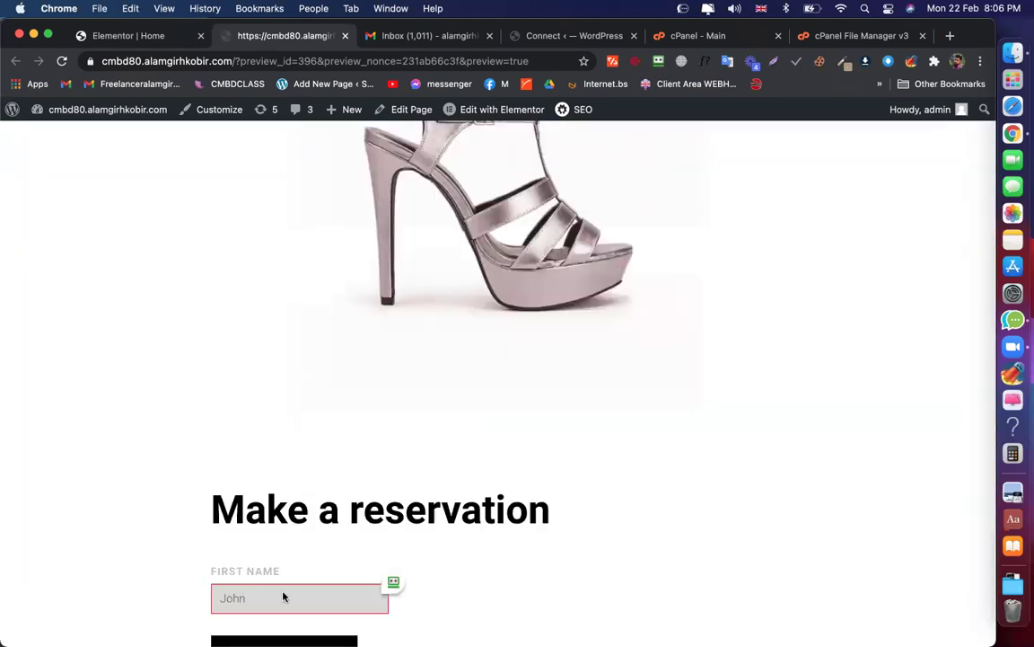
Resubmit 'Alam' through the preview form, then check the Gmail inbox
text(Alamgir)
scroll(266, 618, down, 2)
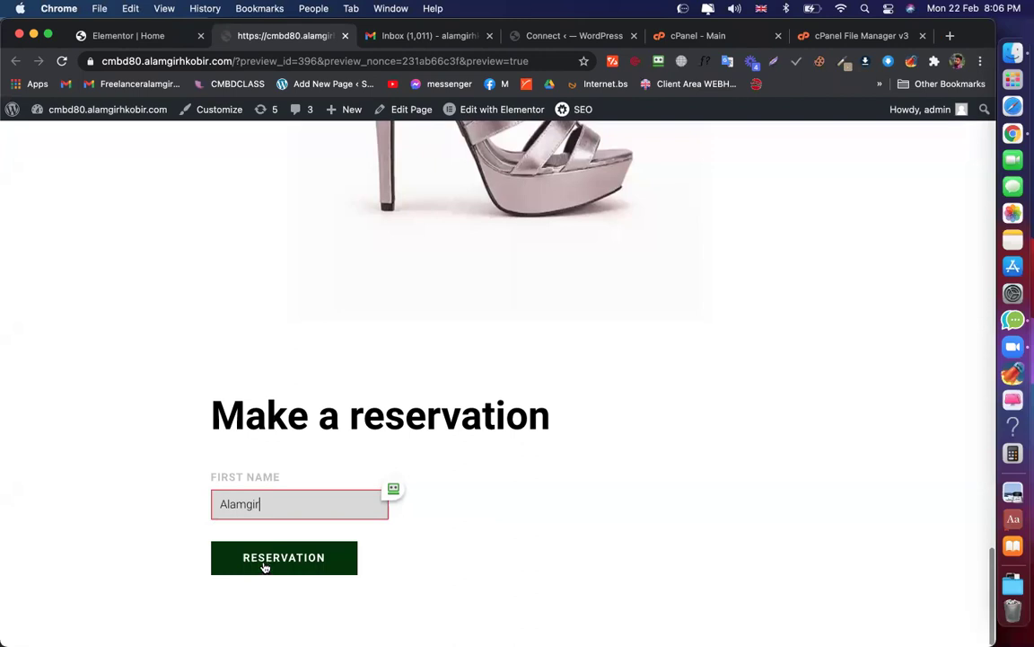
click(265, 568)
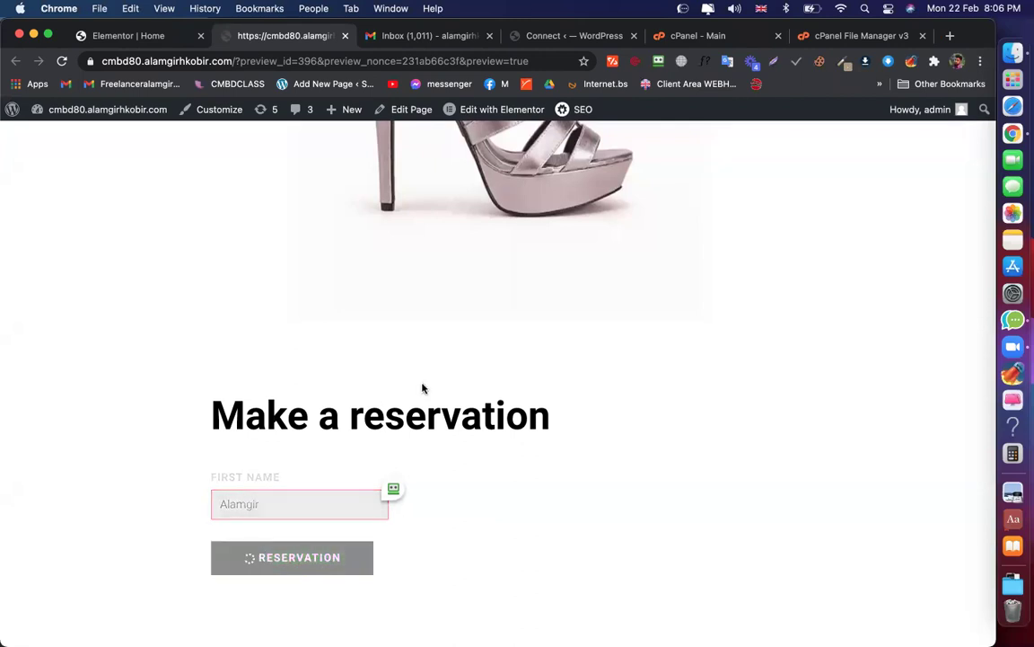
click(402, 37)
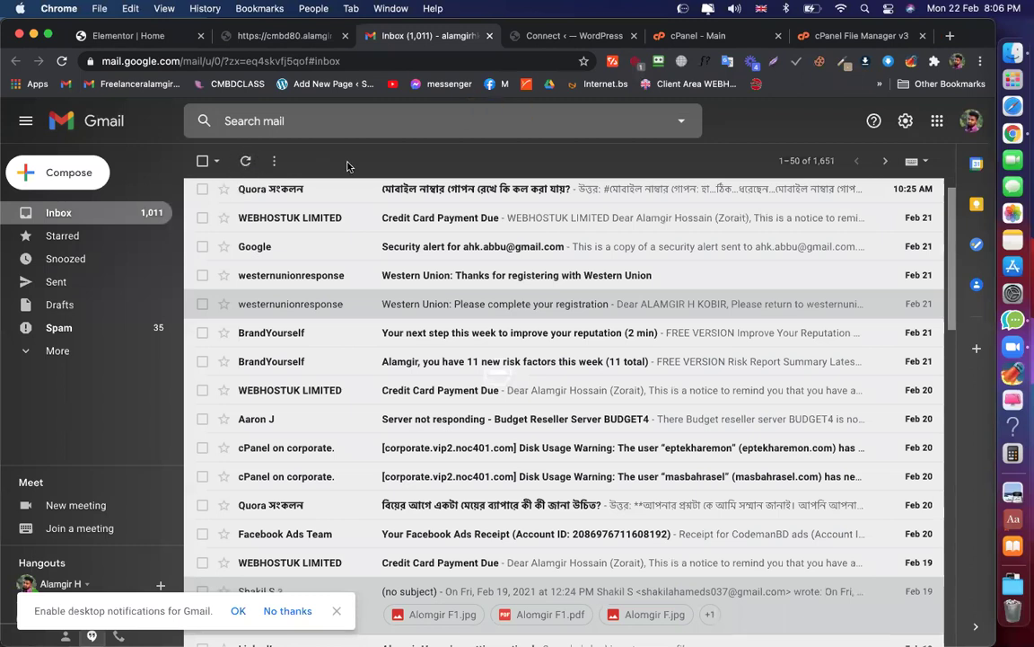
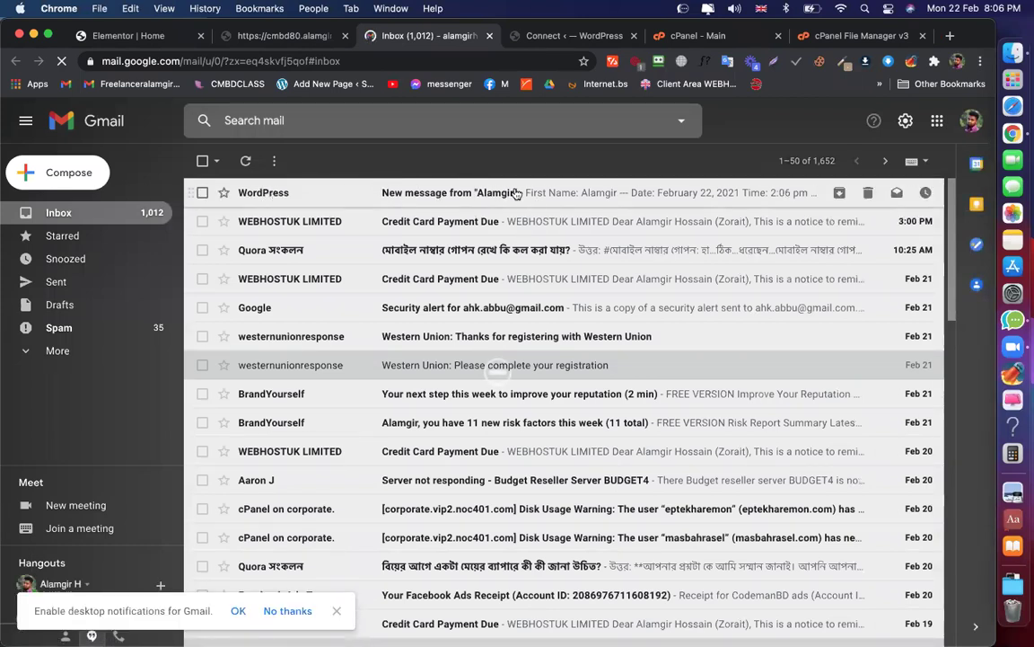
Submit a test reservation with a new first name and confirm its notification arrives in Gmail
click(253, 29)
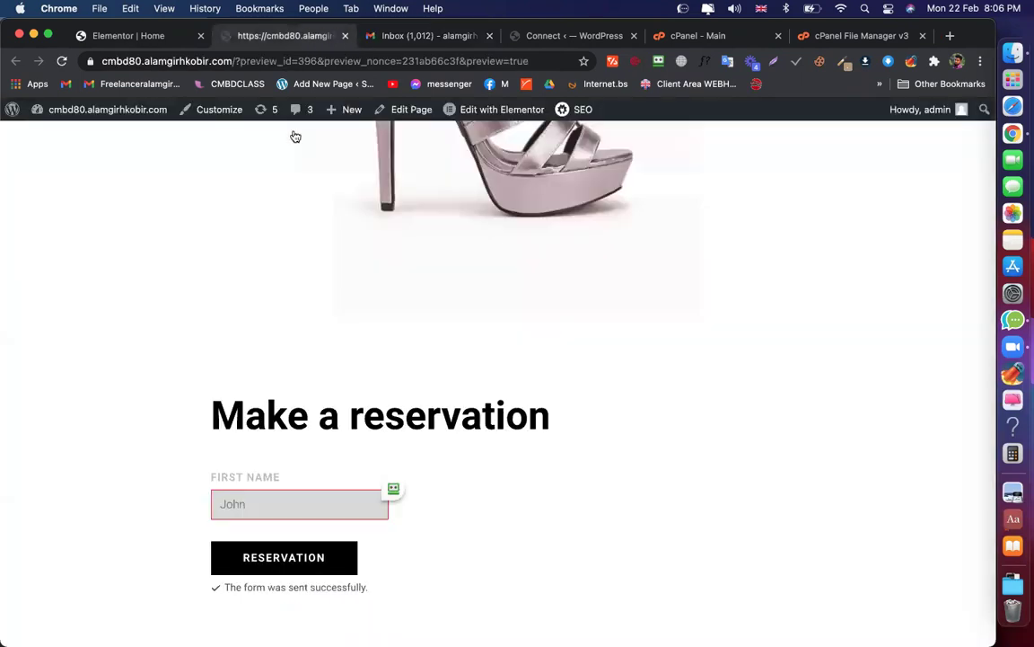
scroll(305, 269, down, 1)
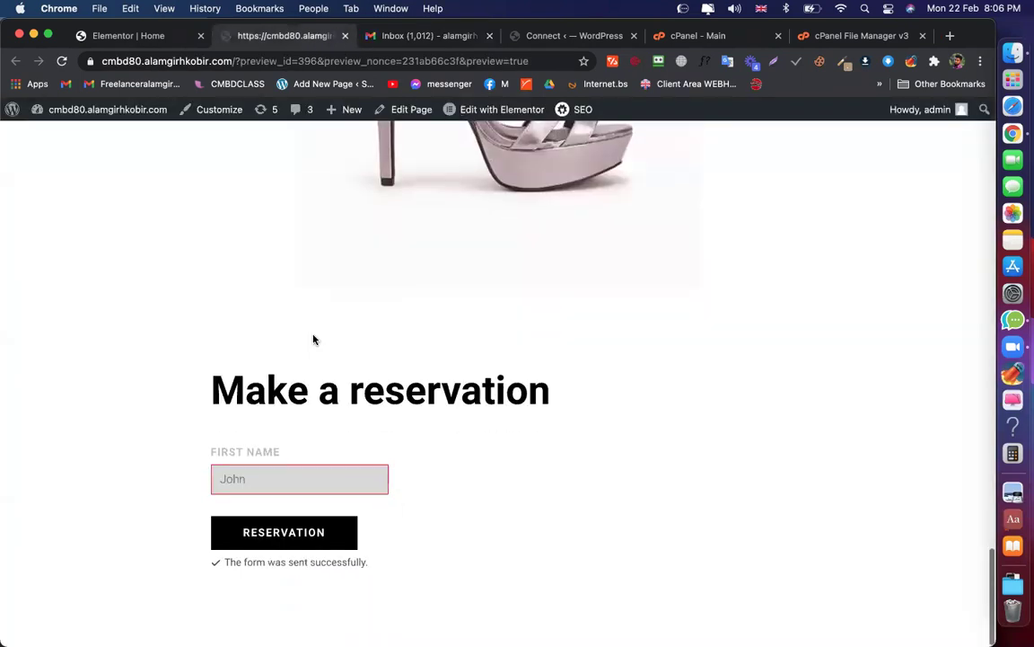
click(259, 463)
text(Onno name)
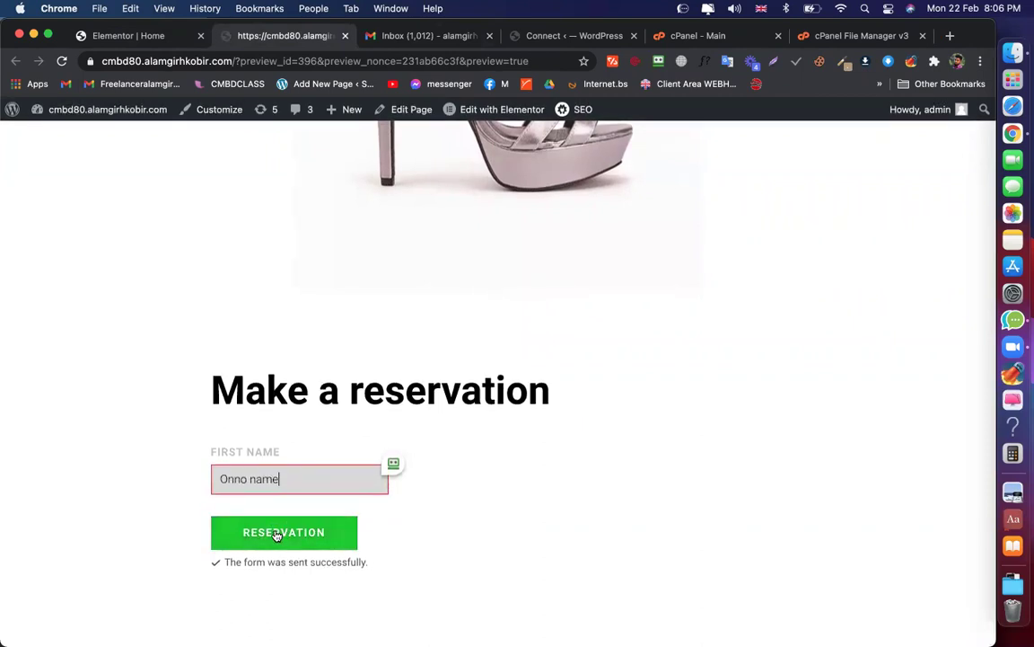
click(295, 526)
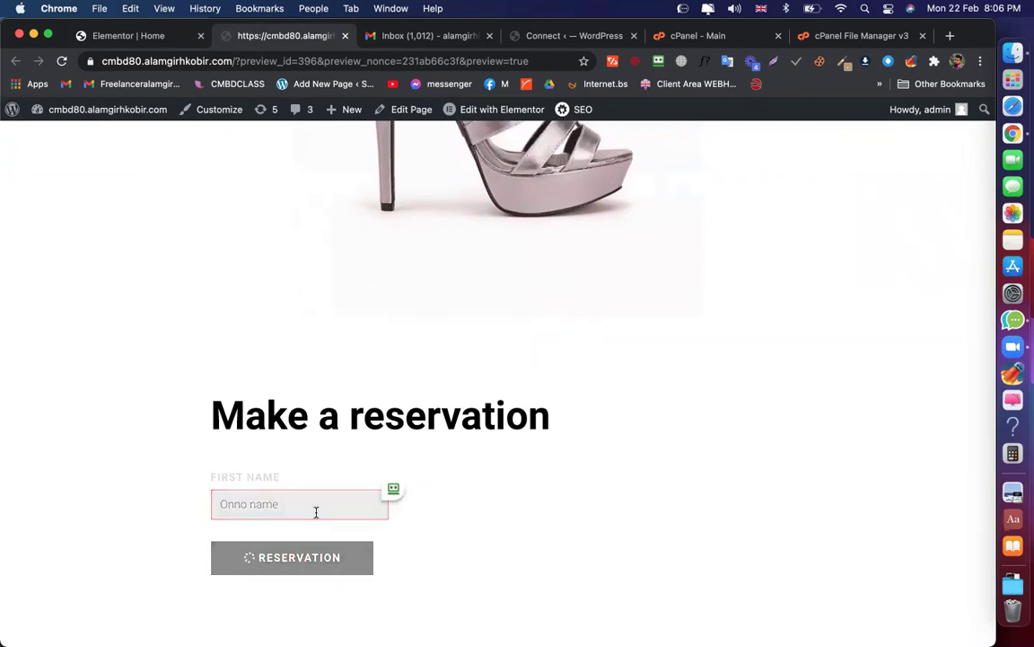
click(417, 36)
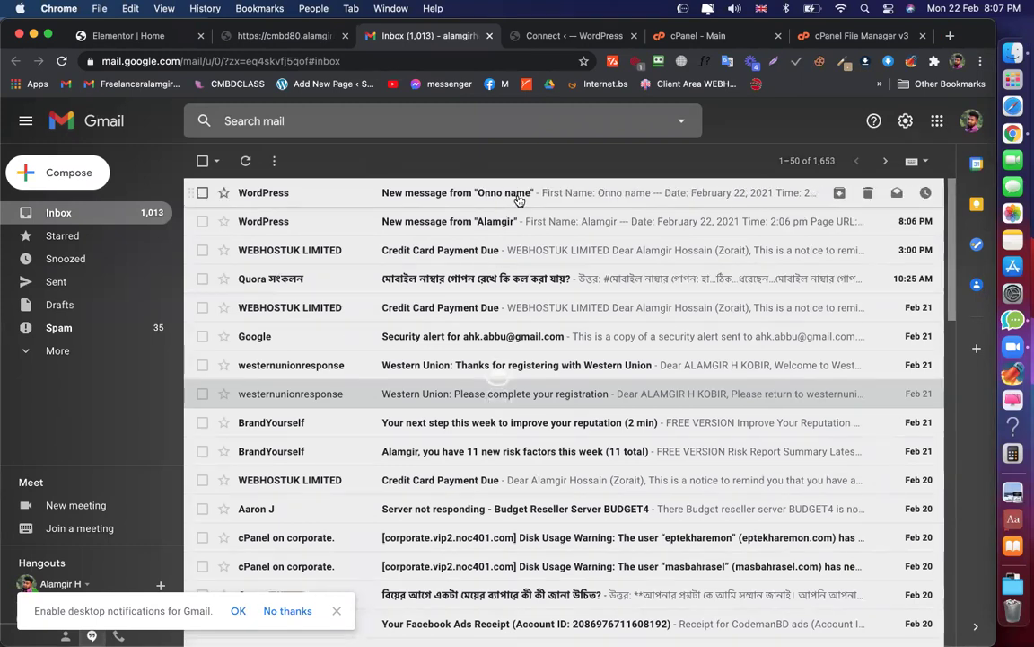
click(144, 36)
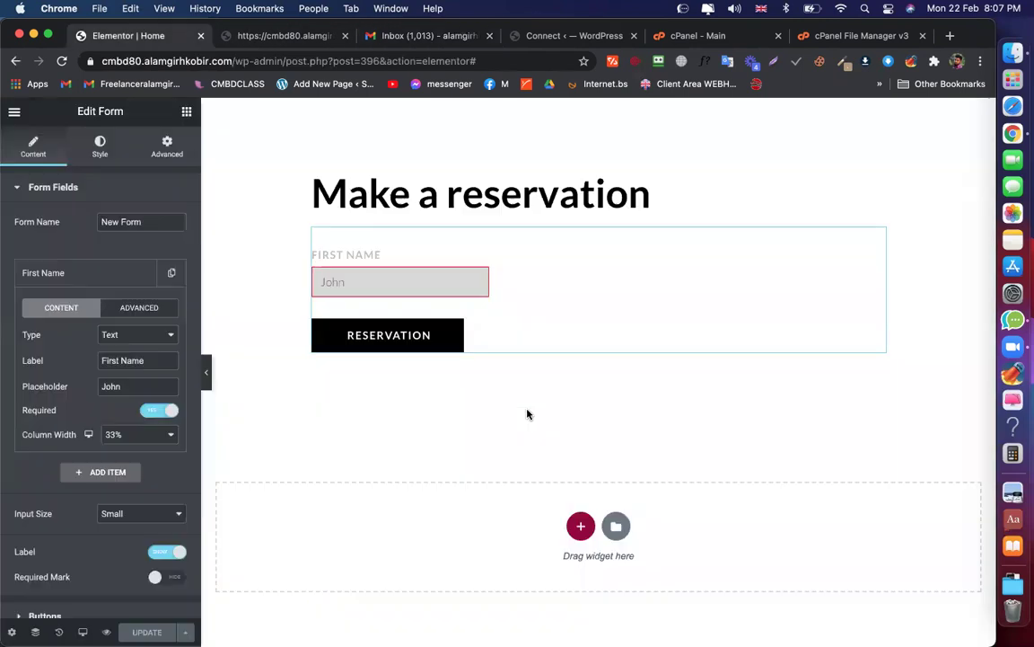
Duplicate the First Name field twice to make three form fields
click(101, 271)
click(172, 272)
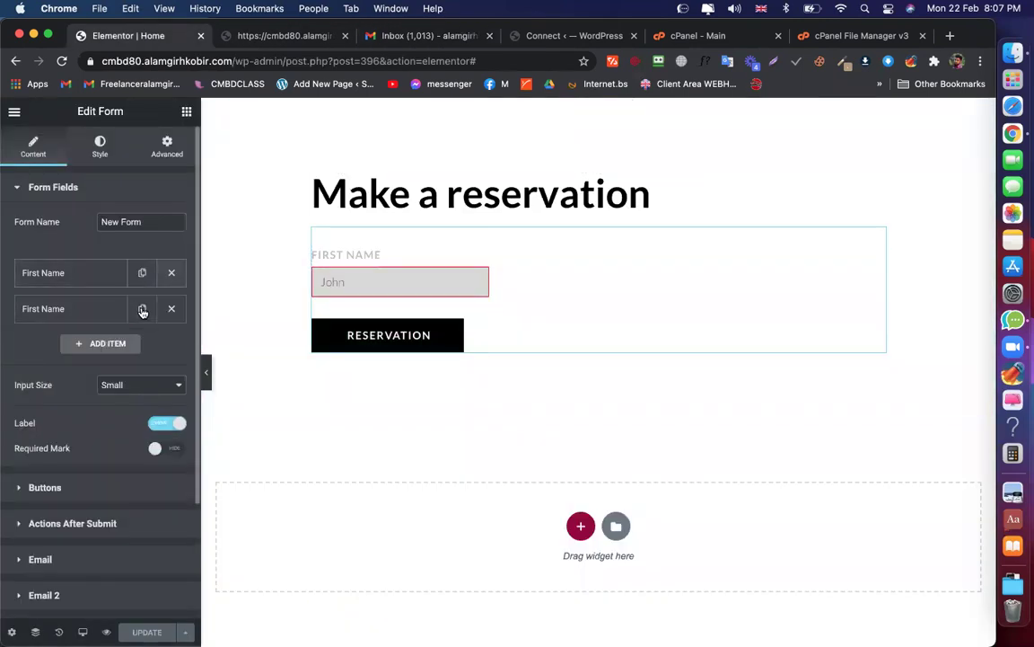
click(142, 272)
Relabel the second field 'Email' with placeholder 'Your Email'
click(64, 308)
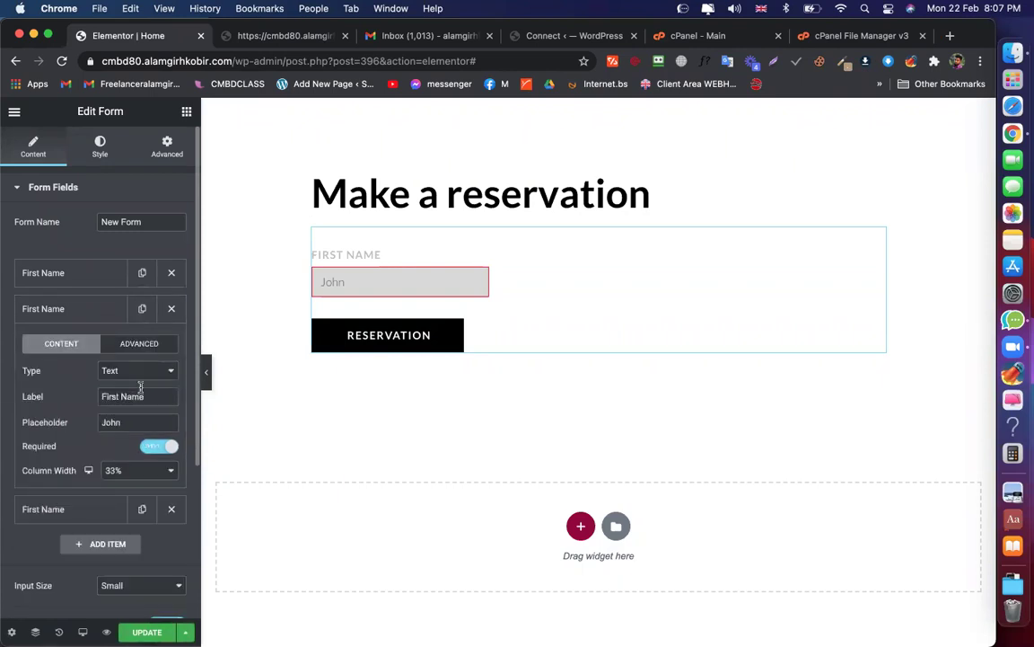
drag(144, 396, 97, 397)
key(Right)
triple_click(119, 397)
text(Email)
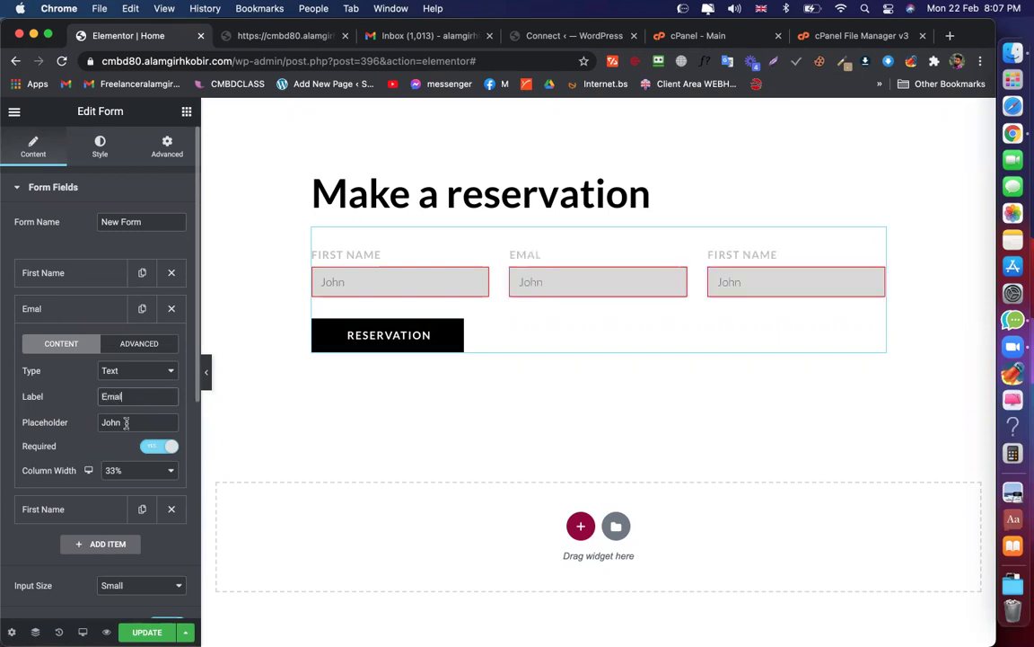
key(Tab)
text(Your Email)
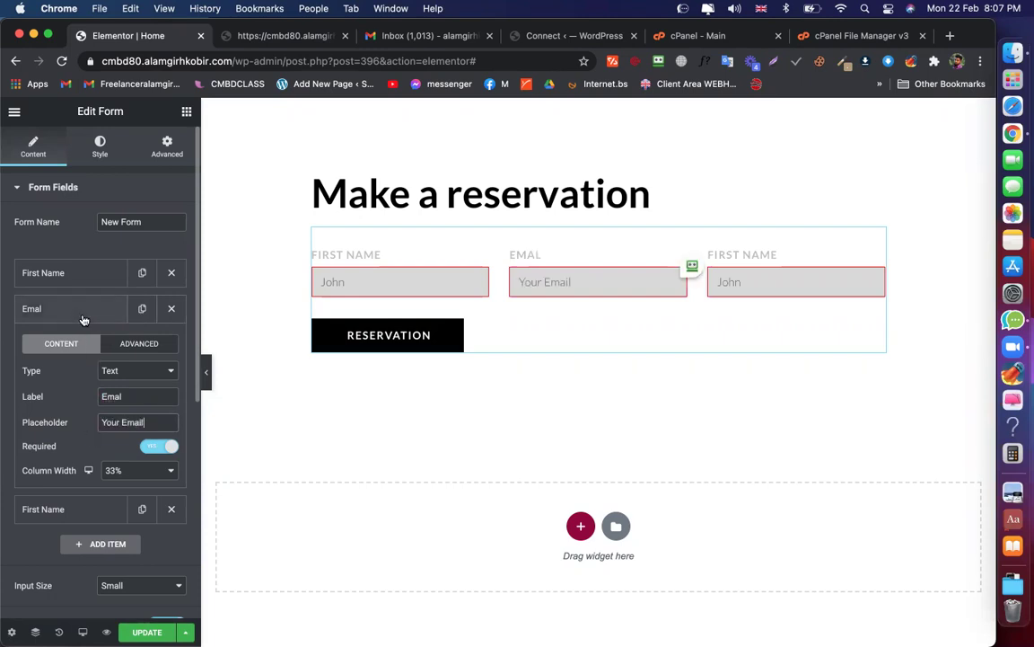
click(82, 318)
Keep Email as Text and make the third field a Textarea labelled 'Massage'
click(86, 344)
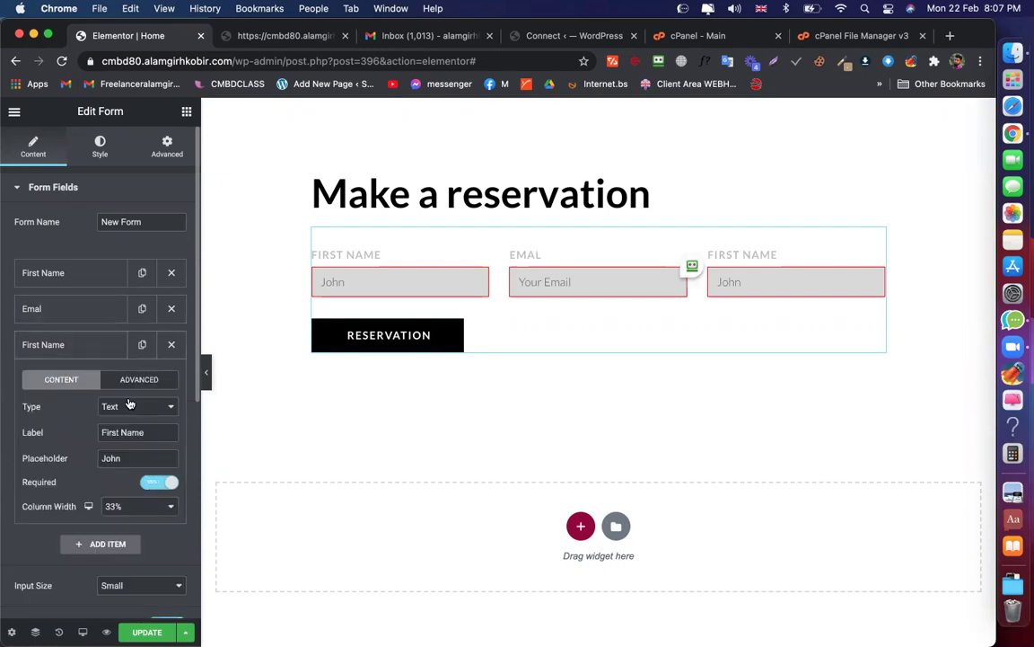
click(77, 309)
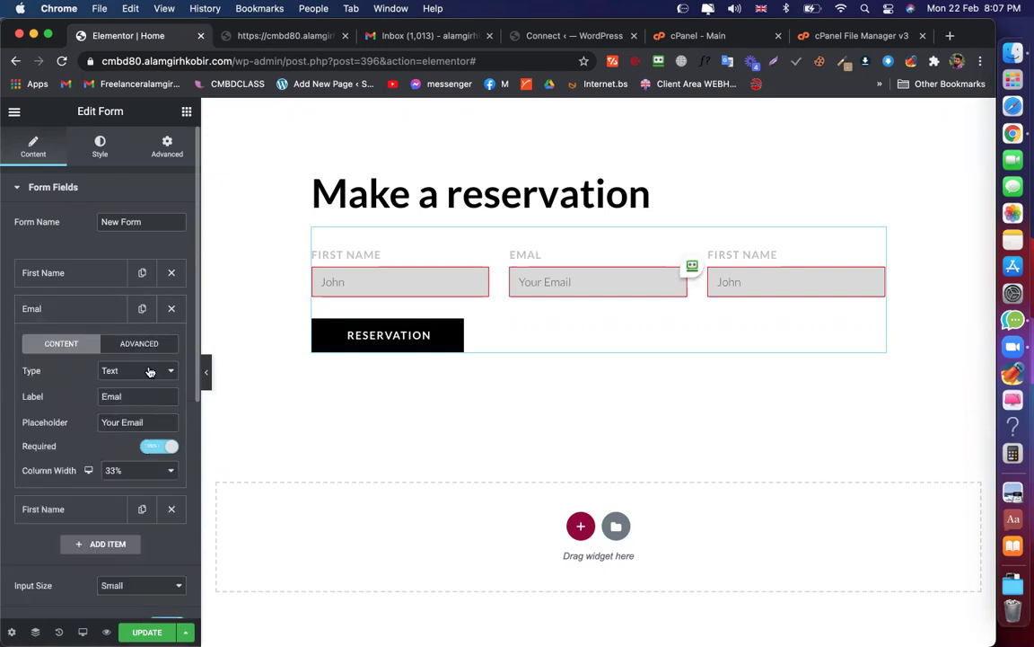
click(150, 371)
click(68, 317)
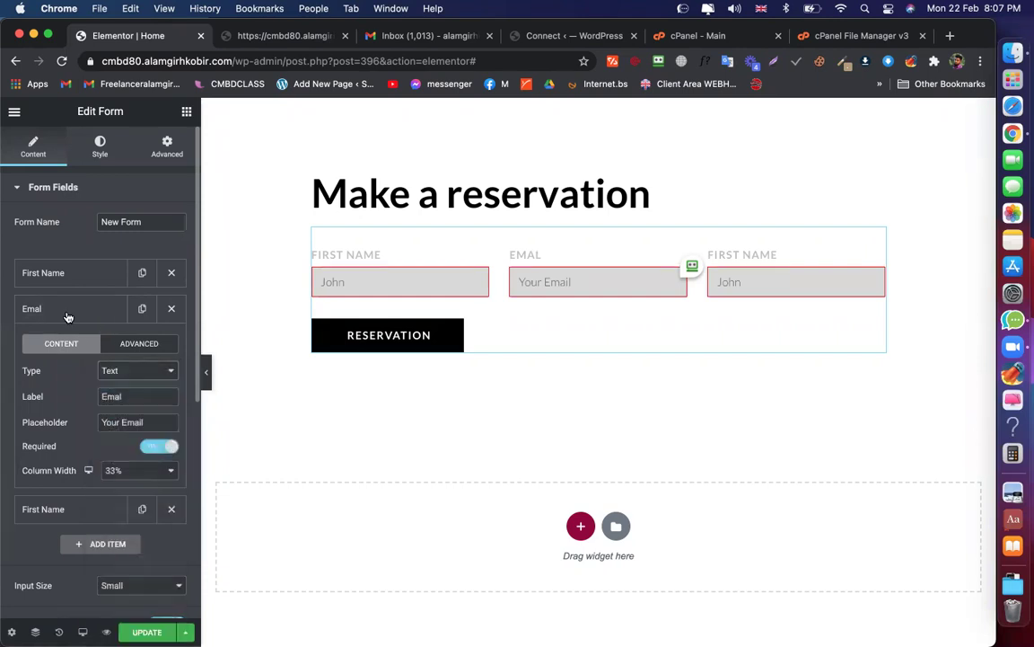
click(65, 309)
click(71, 352)
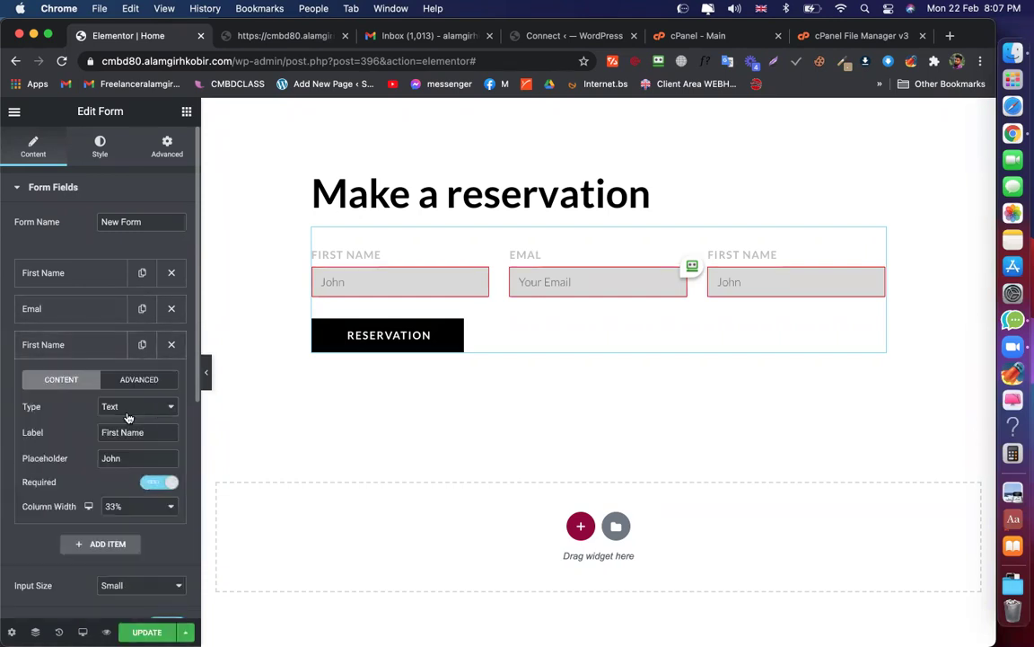
click(142, 411)
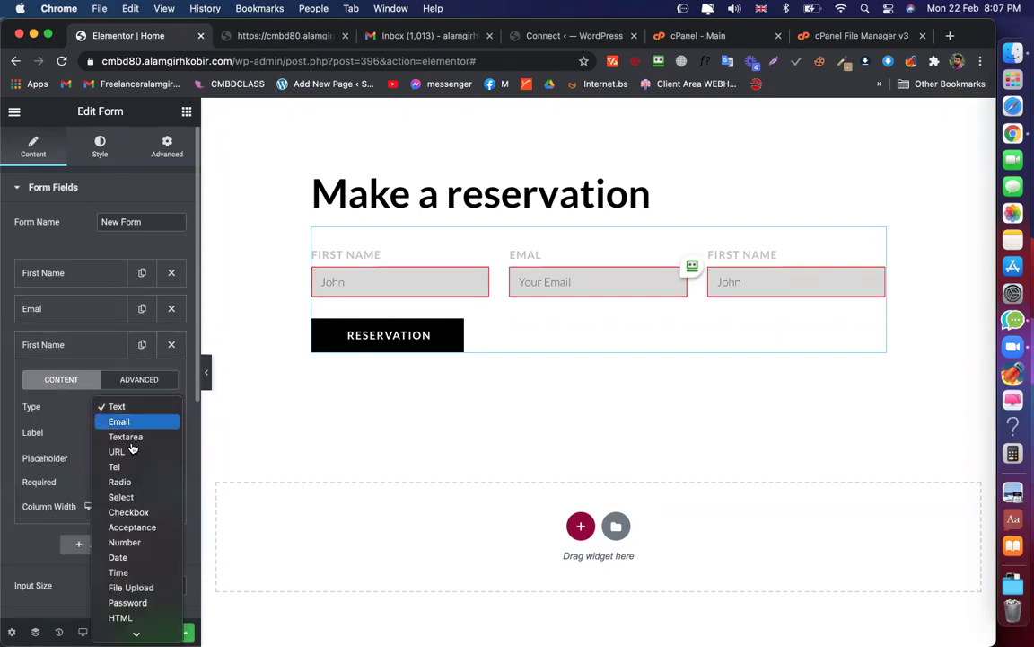
click(126, 437)
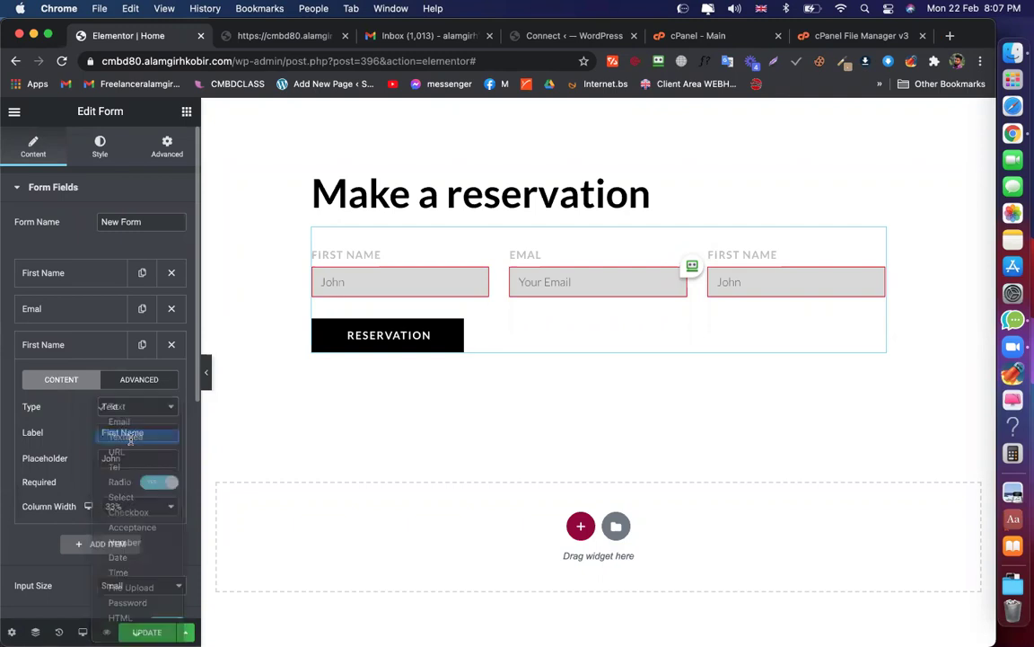
triple_click(124, 432)
text(M)
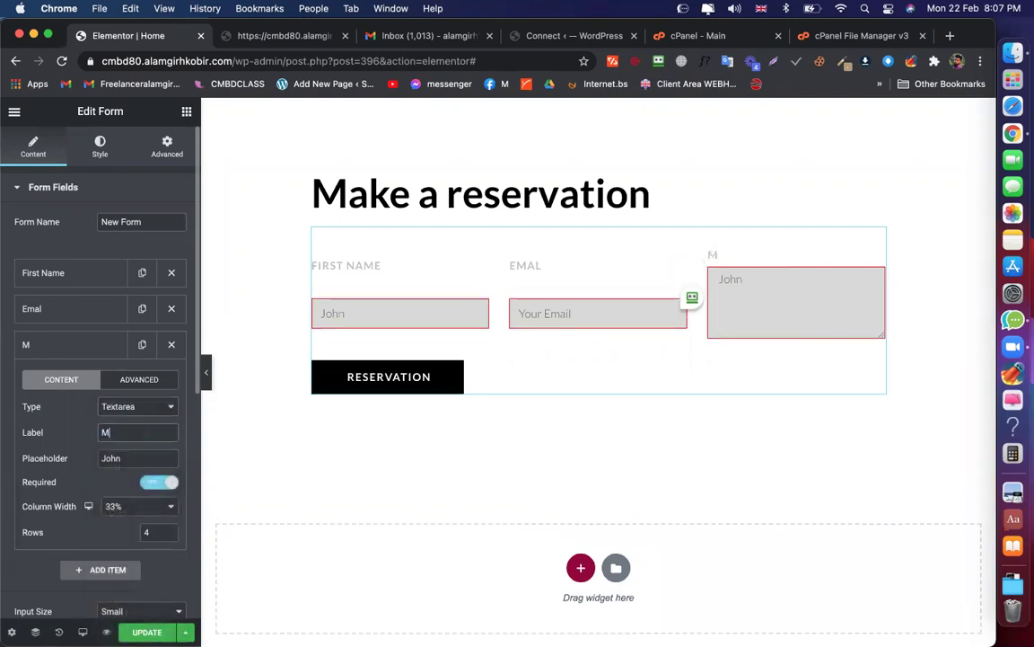
text(assage)
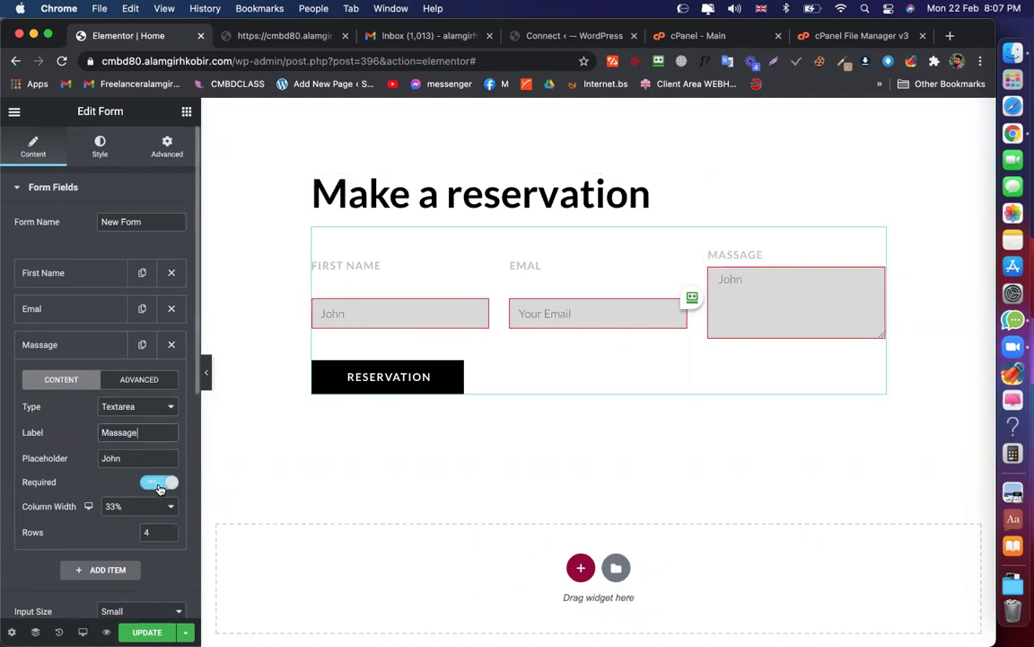
Hide the form labels and give the Massage field the placeholder 'Mass' at full width
scroll(159, 564, down, 3)
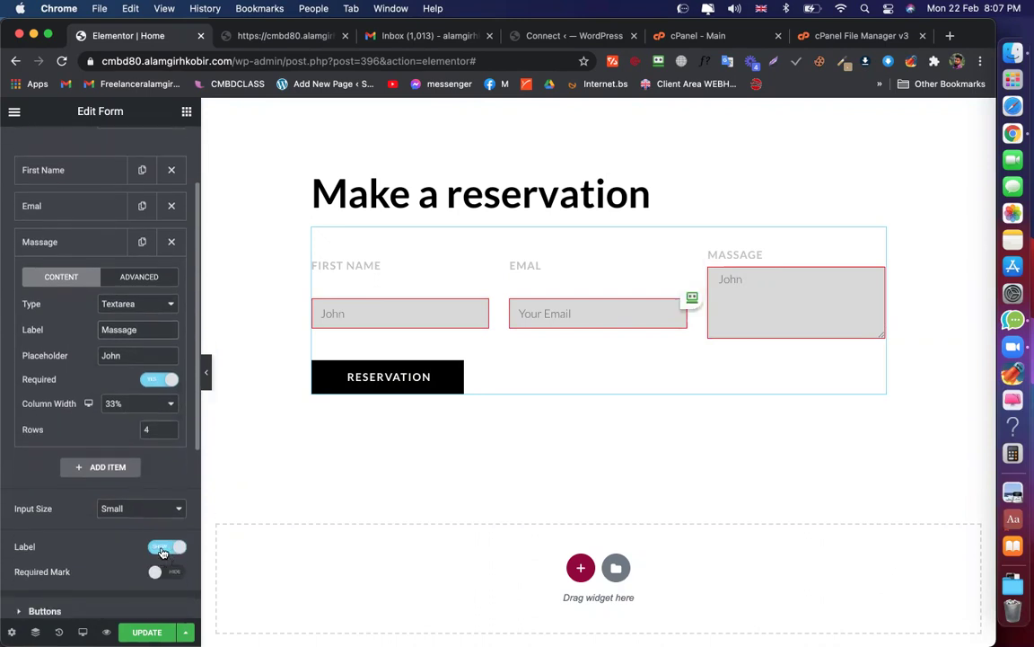
click(167, 546)
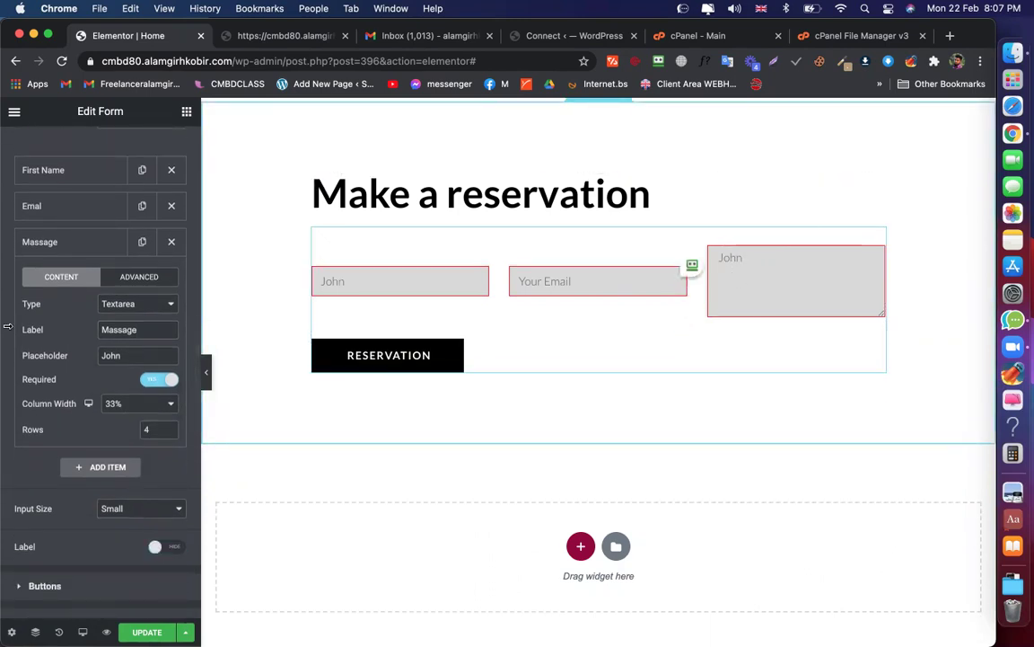
double_click(105, 351)
text(Massage)
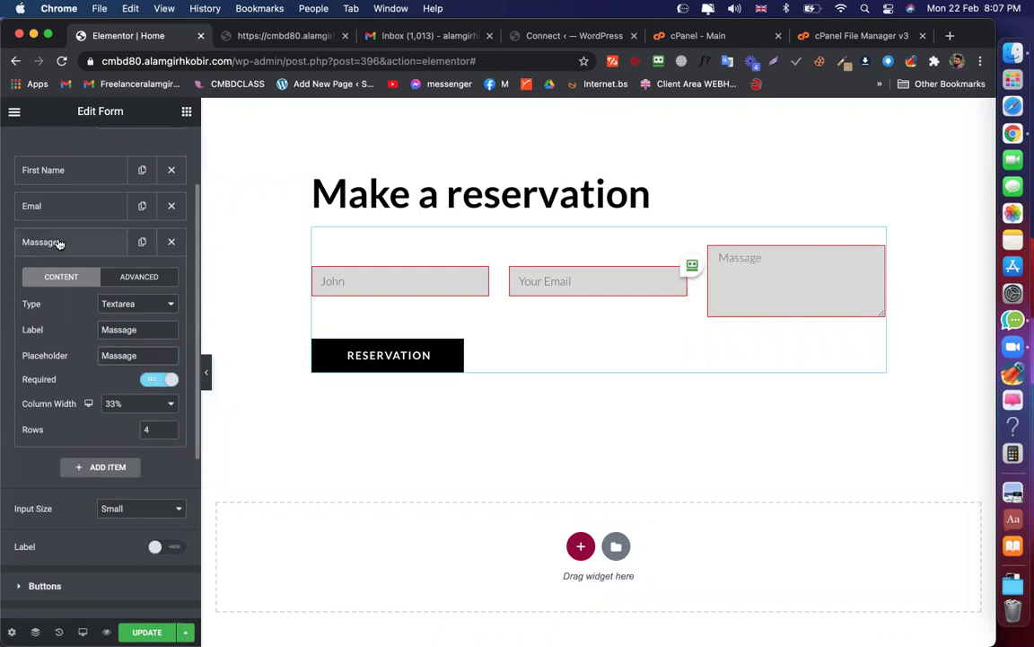
click(61, 241)
click(84, 243)
click(135, 404)
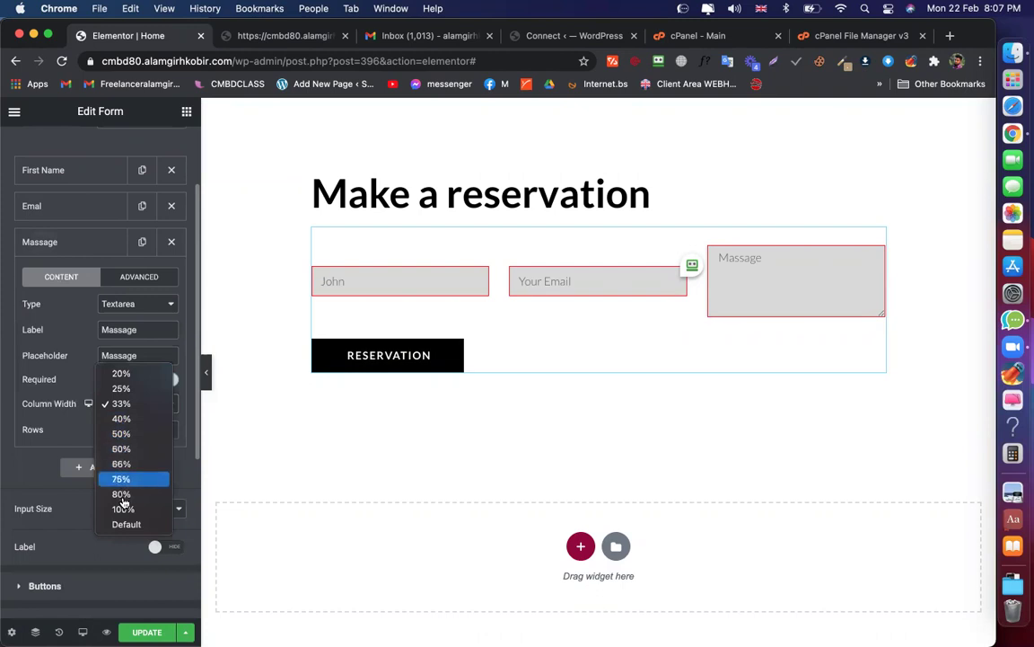
key(Escape)
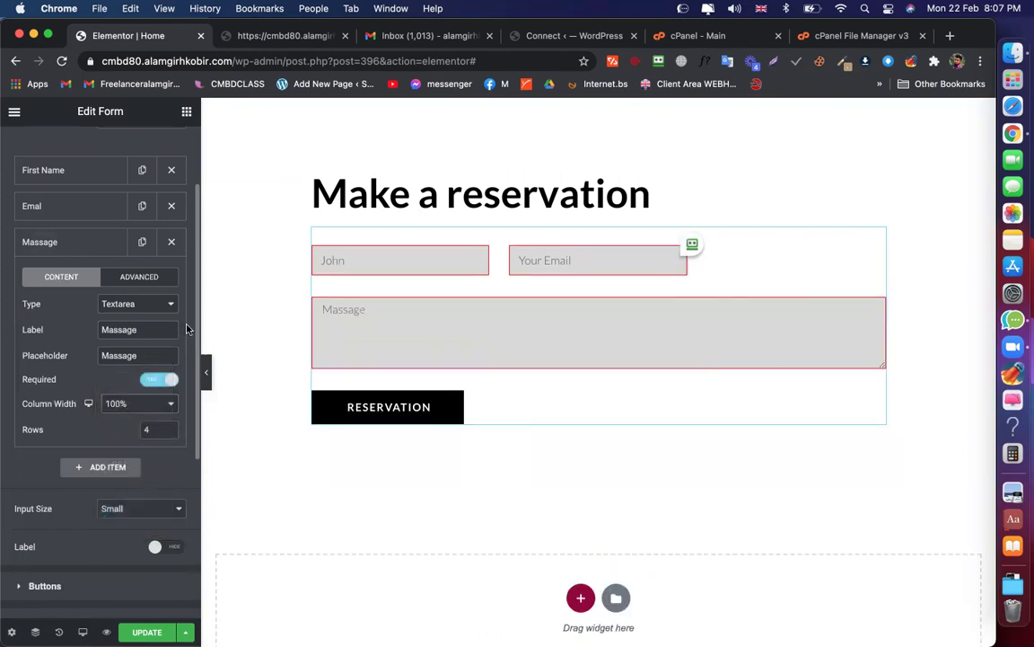
Set Email and First Name to 50% column width and save the form
click(77, 205)
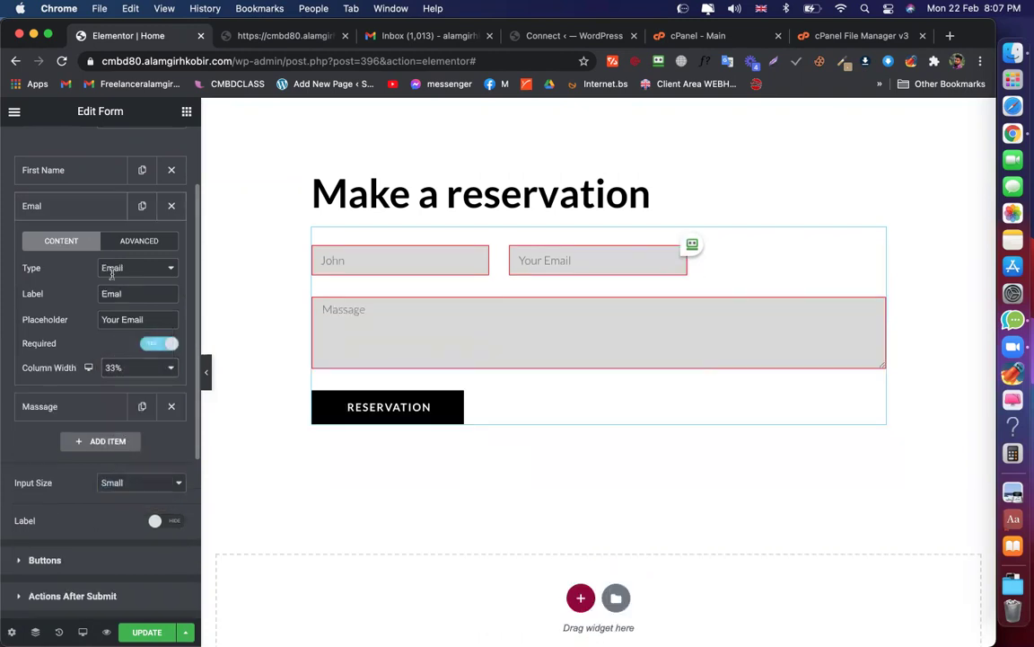
click(110, 363)
key(Return)
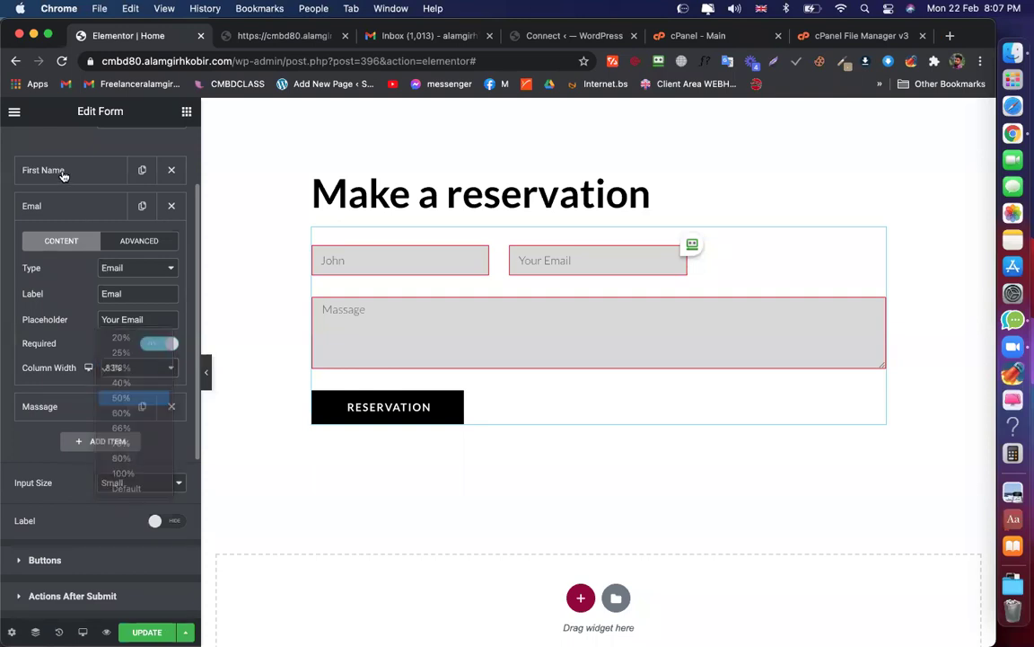
click(60, 170)
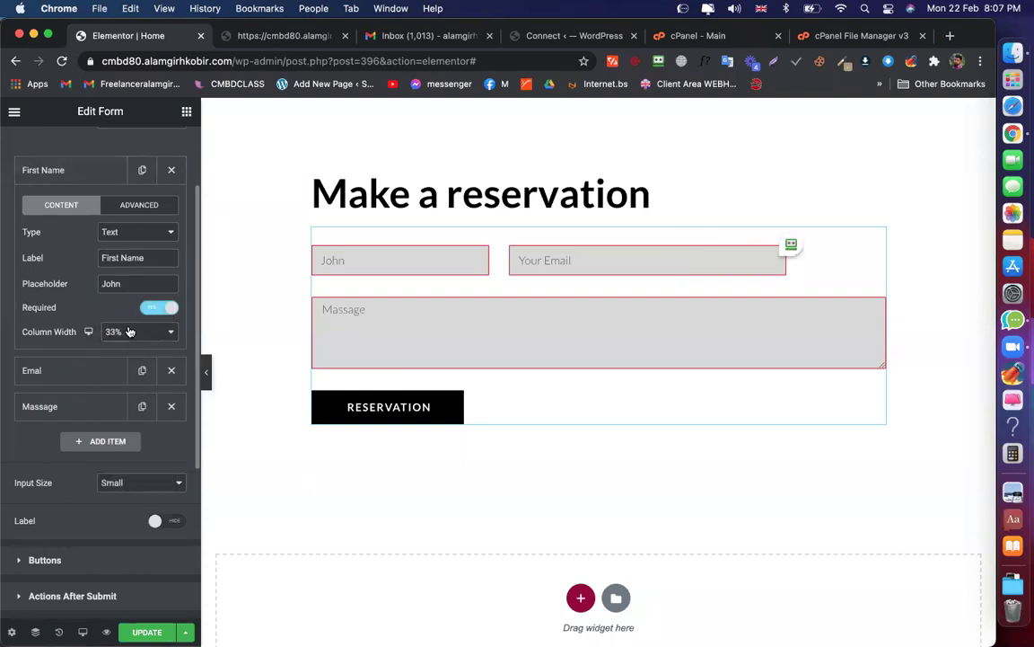
click(129, 332)
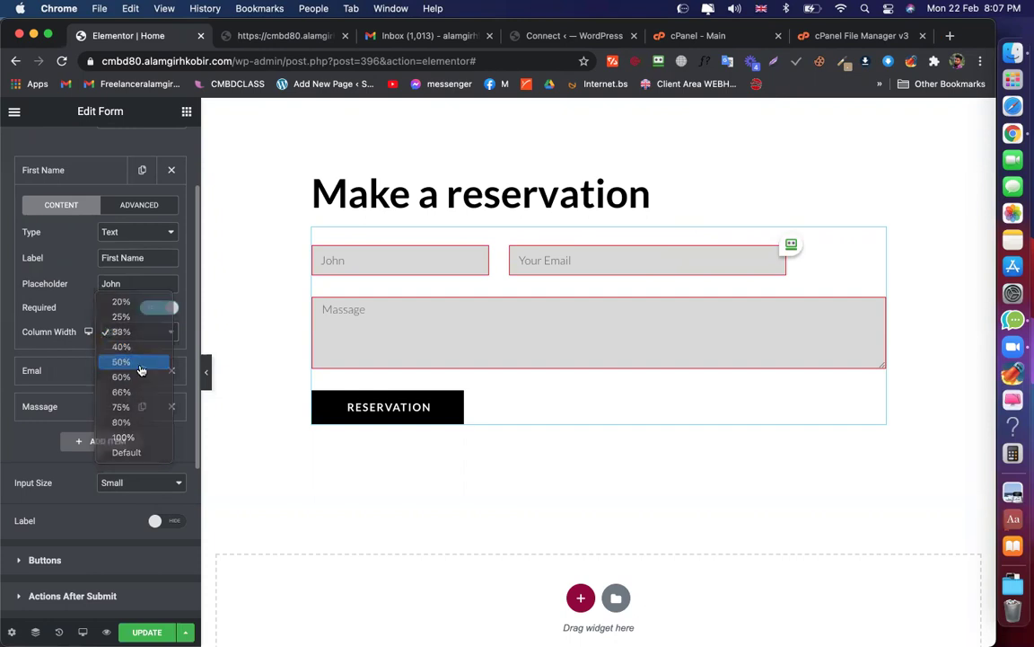
click(141, 362)
click(144, 631)
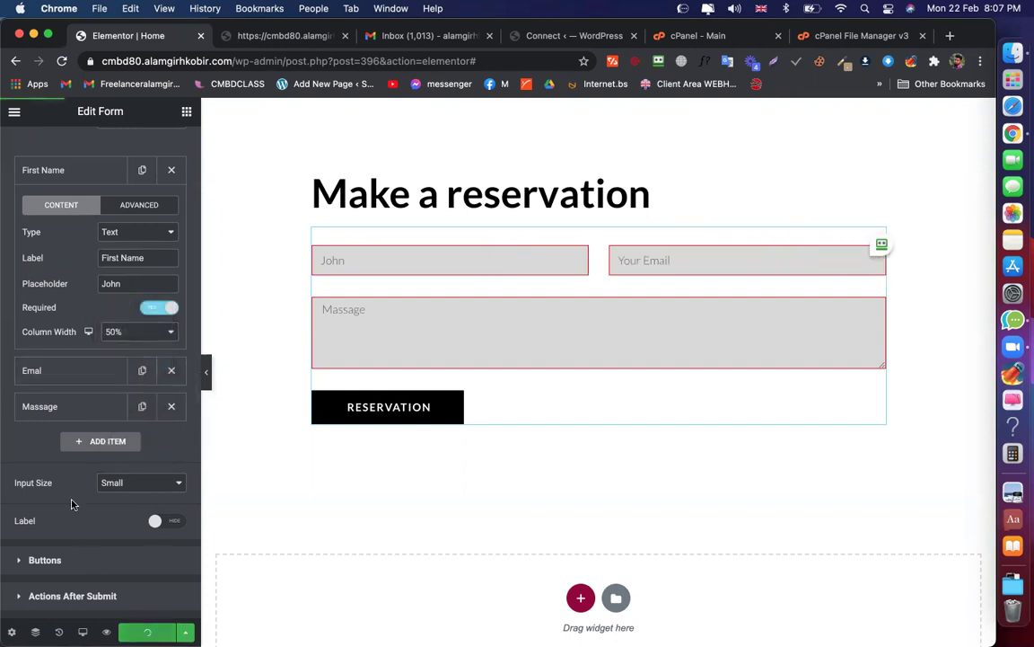
scroll(85, 387, down, 3)
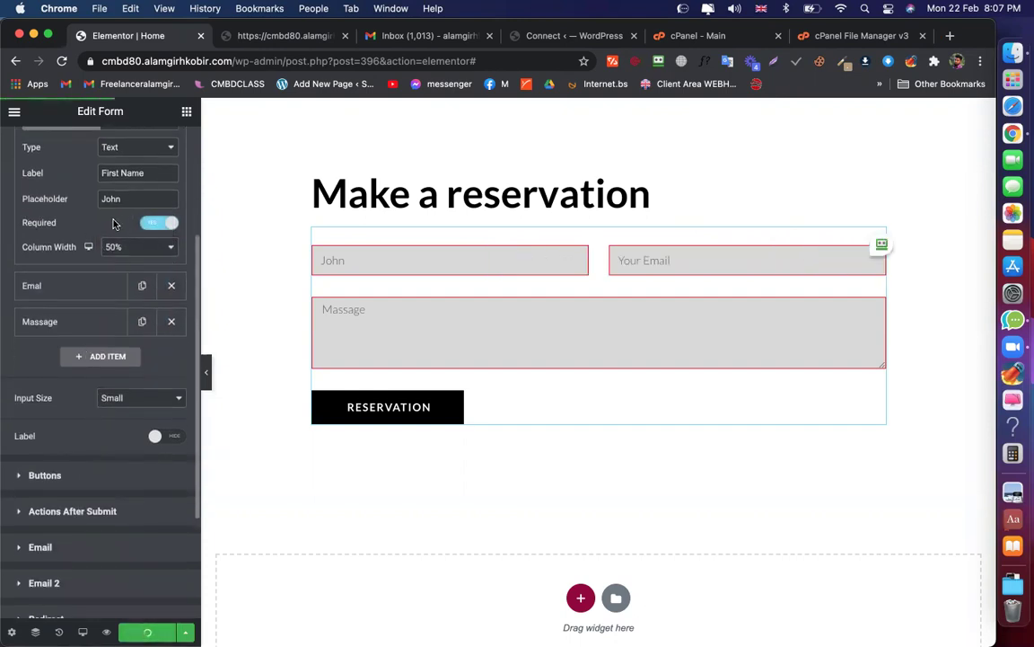
scroll(77, 210, up, 5)
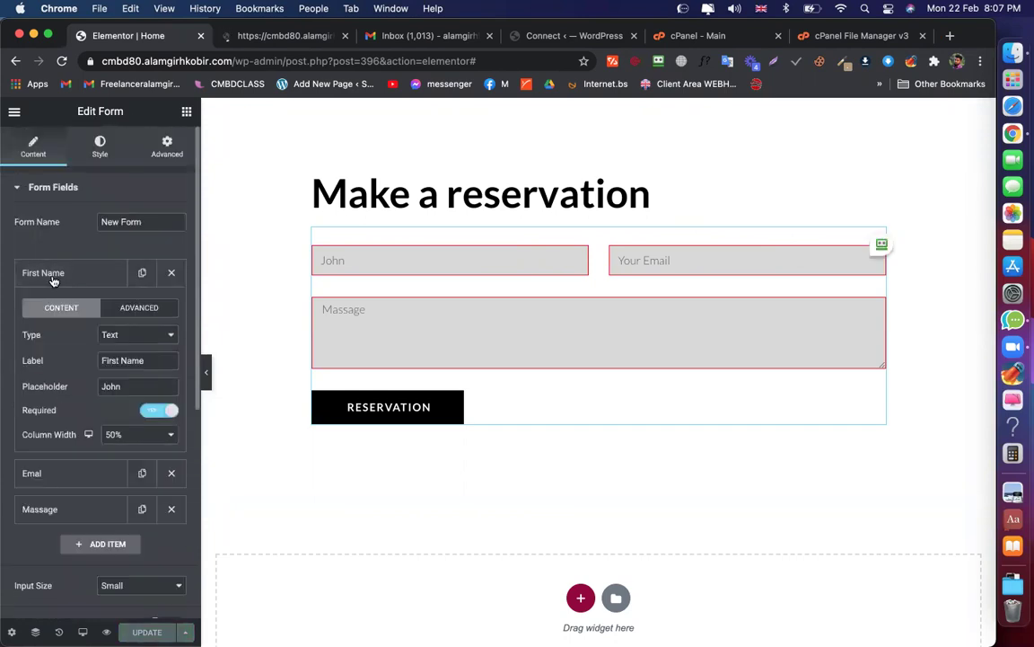
click(53, 281)
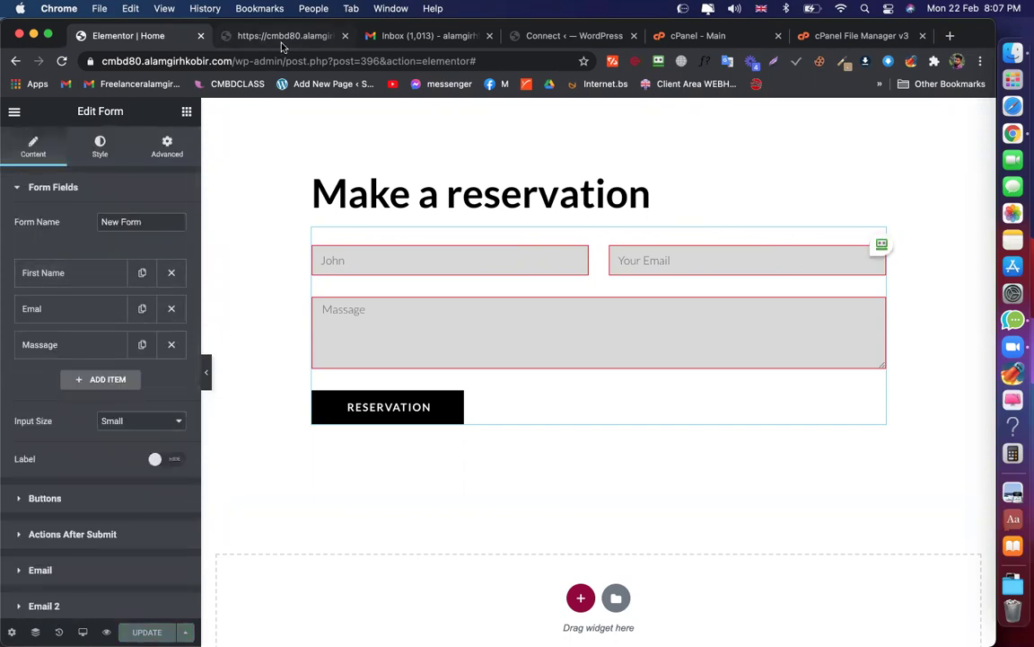
Fill in the preview form with the name 'my Nam' and a test email address
click(253, 38)
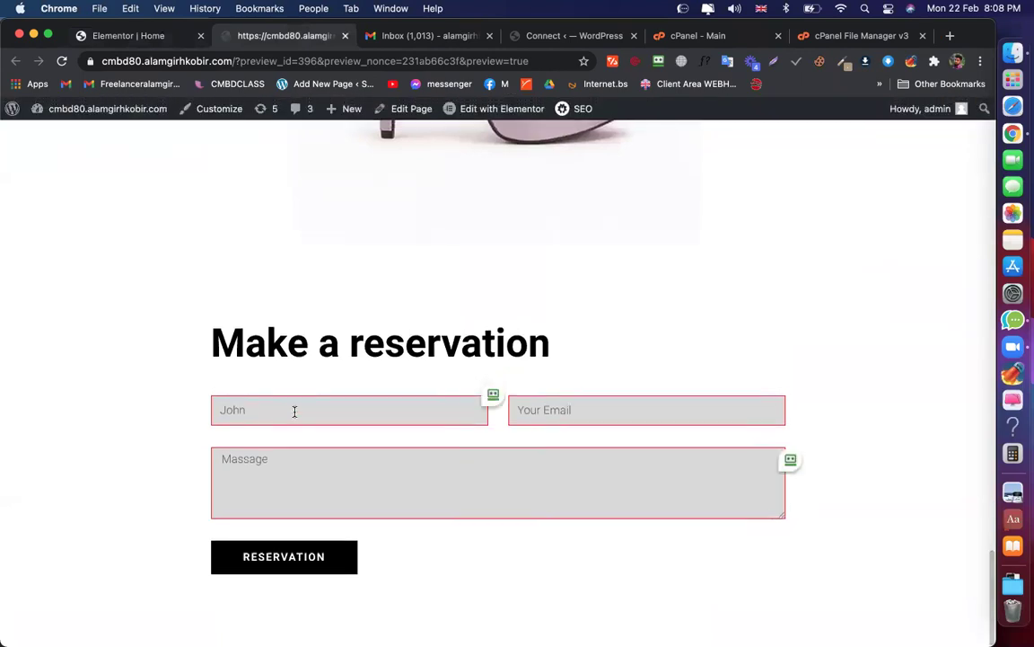
click(294, 411)
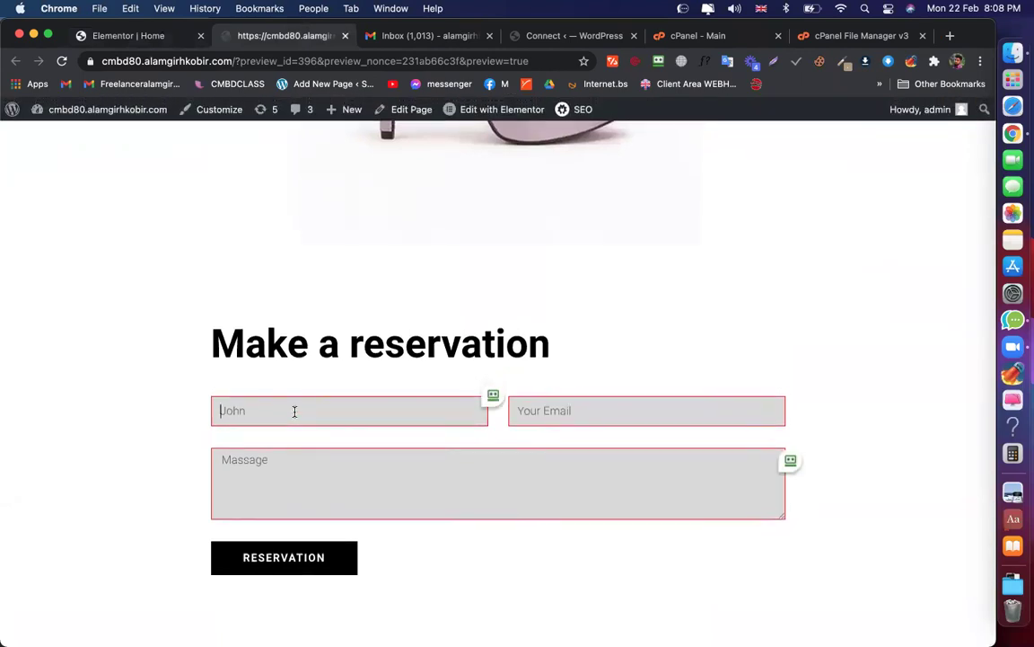
text(Ma)
key(BackSpace)
key(BackSpace)
text(M)
key(BackSpace)
text(my Nam)
click(582, 417)
text(my ema)
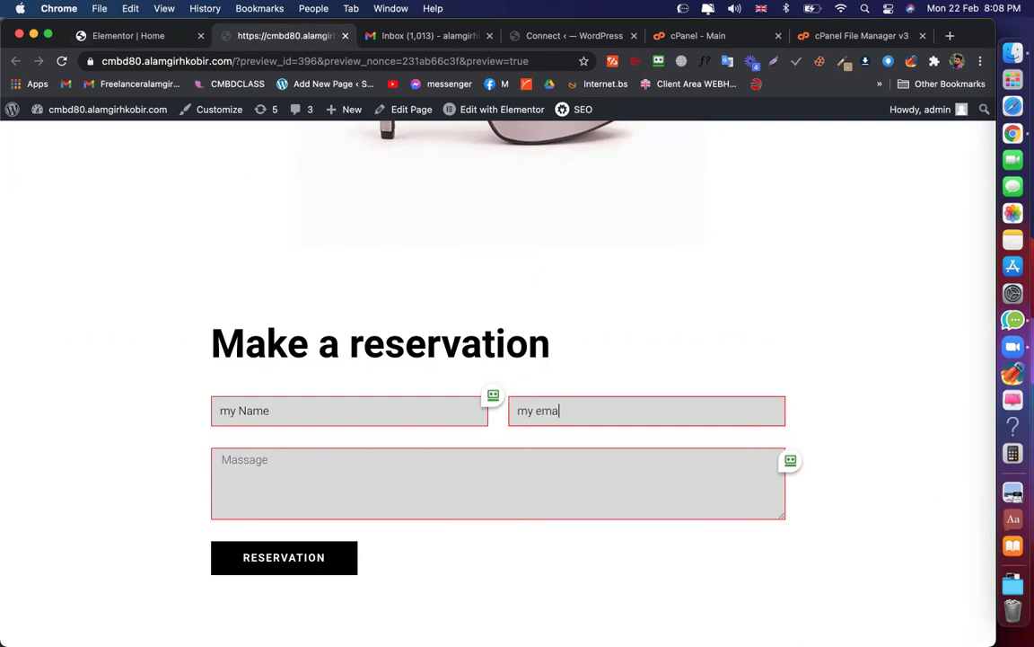
text(email@gmail.com)
Enter the message 'My massa', submit the reservation, and check the Gmail inbox
click(391, 464)
text(My massage)
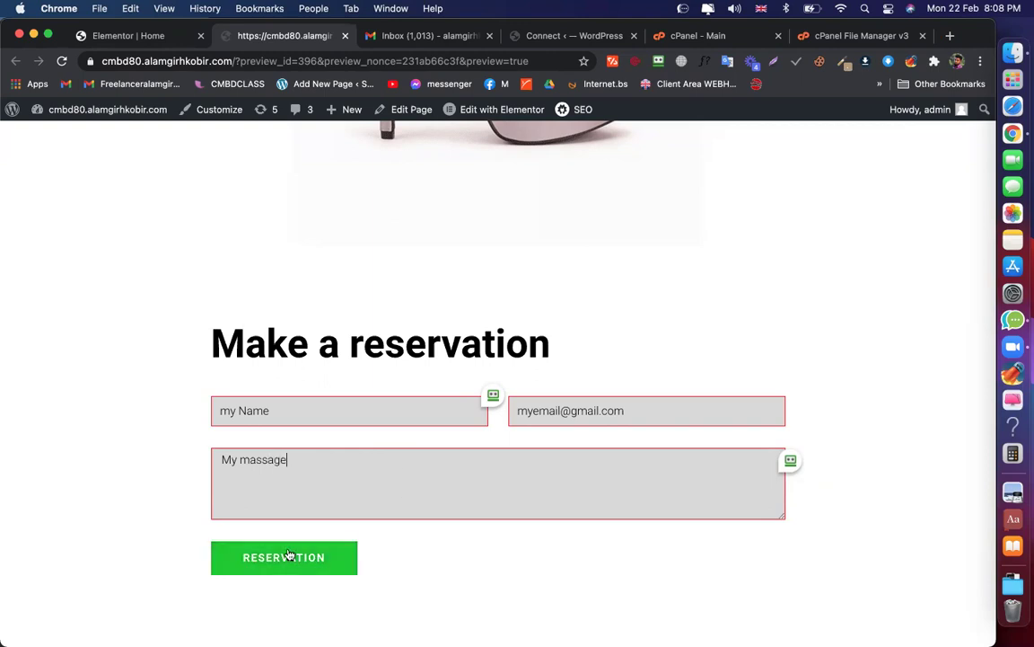
click(339, 553)
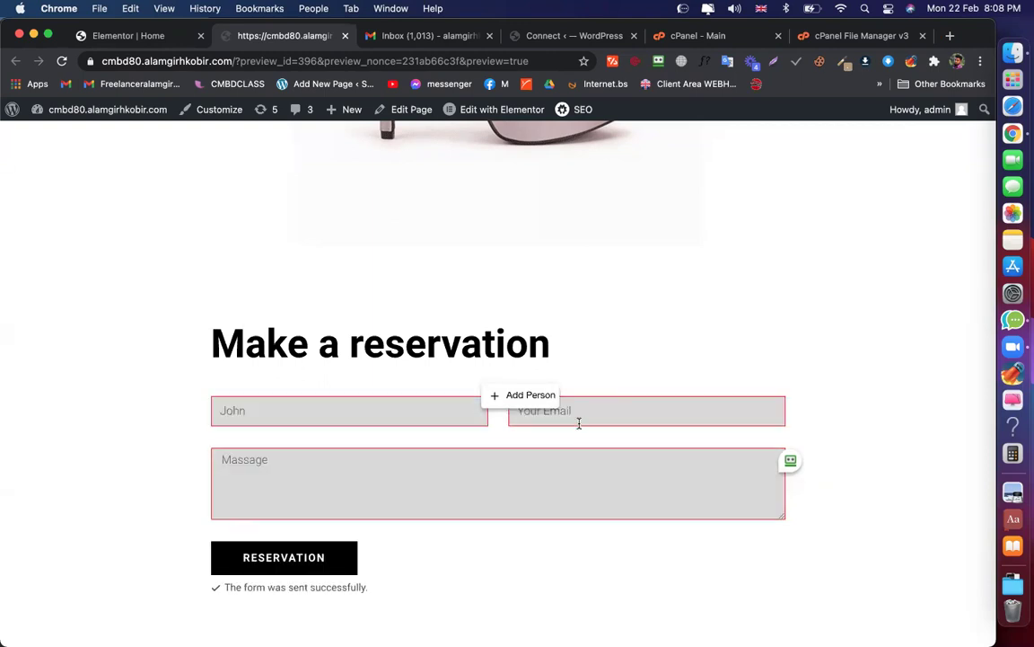
click(418, 40)
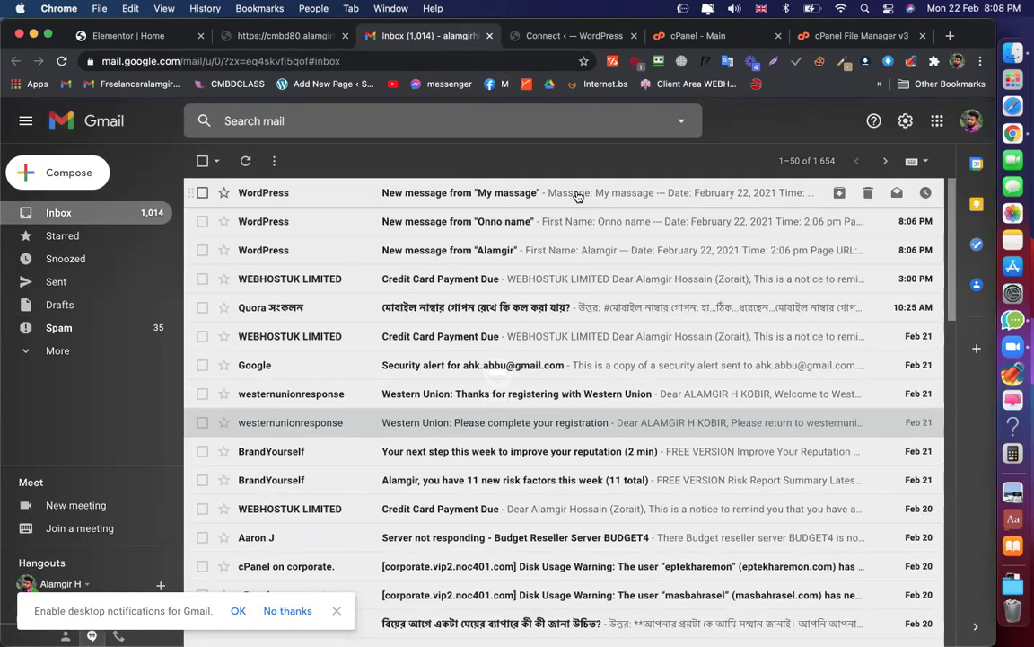
Open the top WordPress notification and inspect its 'My massage' subject text
click(579, 194)
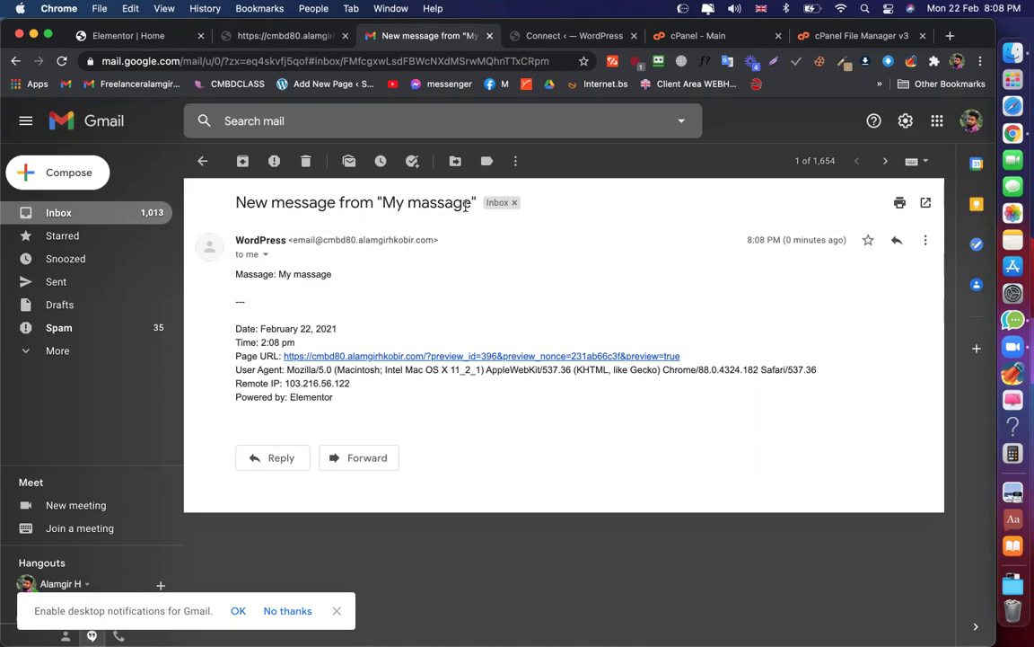
drag(466, 205, 382, 203)
click(591, 234)
Inspect the Massage, Email and First Name shortcodes in their Advanced settings
click(121, 36)
click(62, 344)
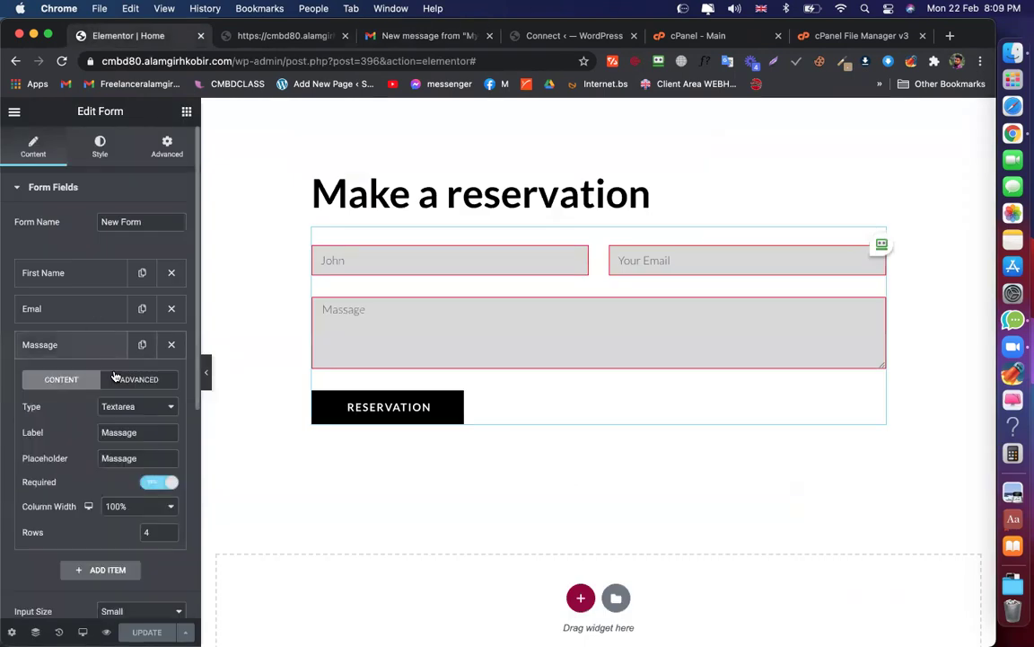
click(130, 380)
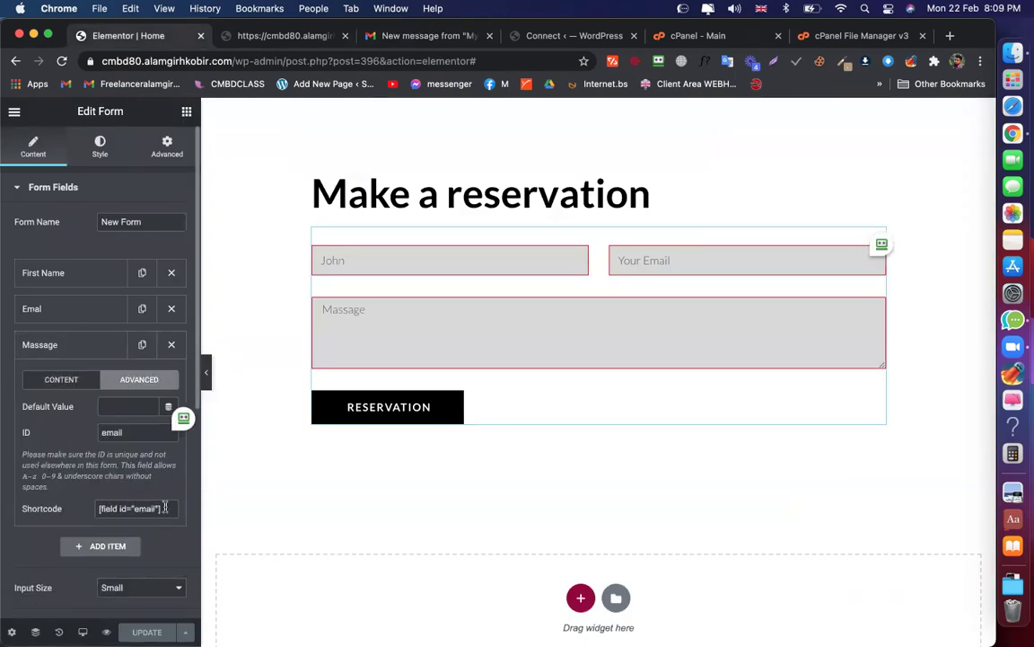
click(97, 508)
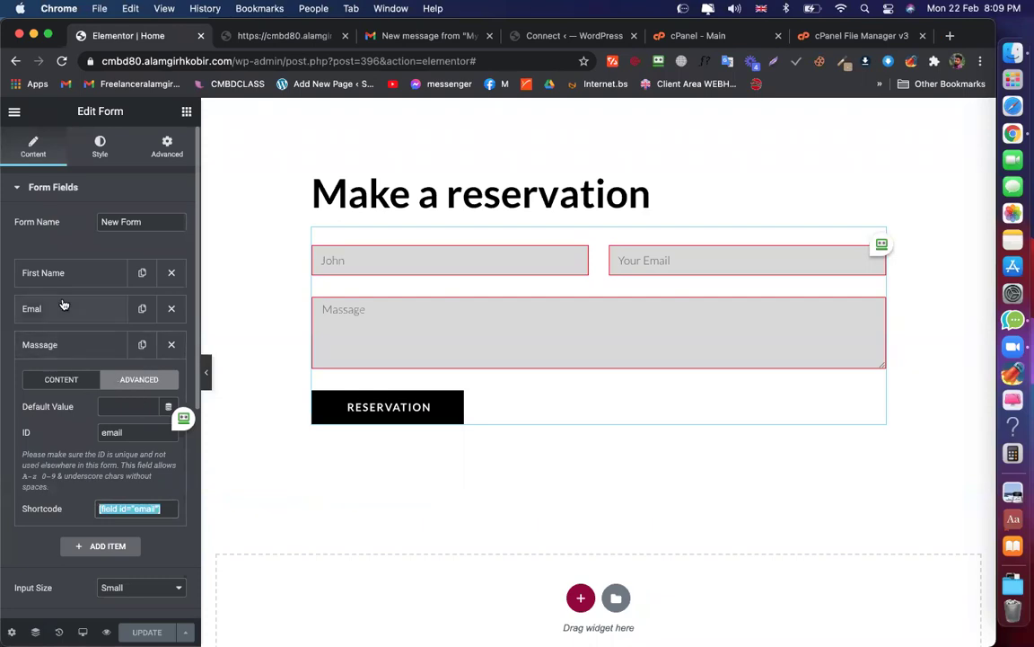
click(98, 308)
click(140, 343)
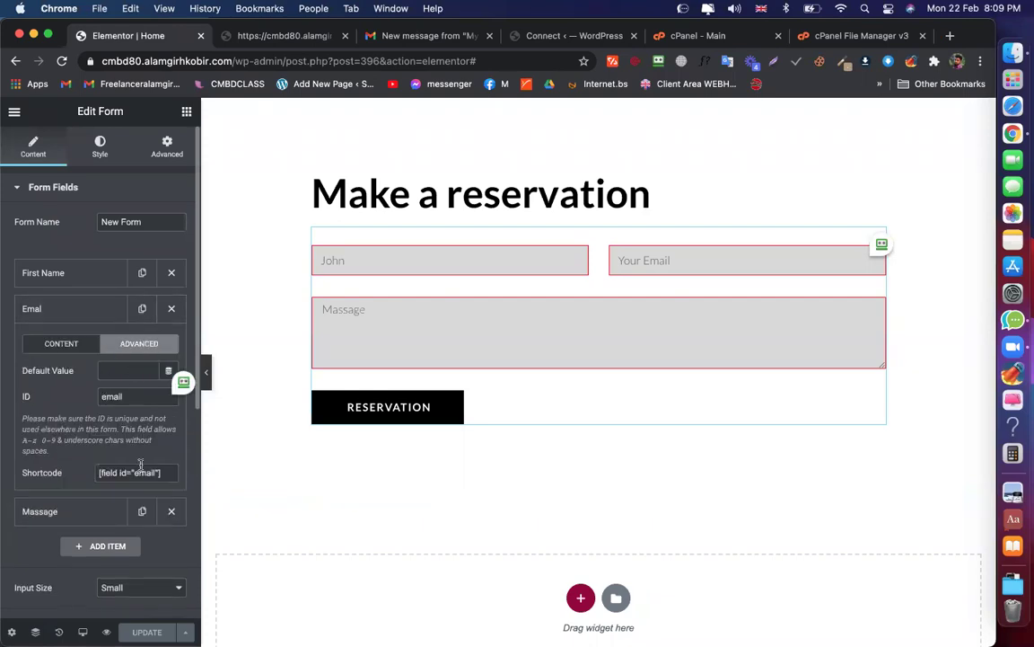
click(73, 274)
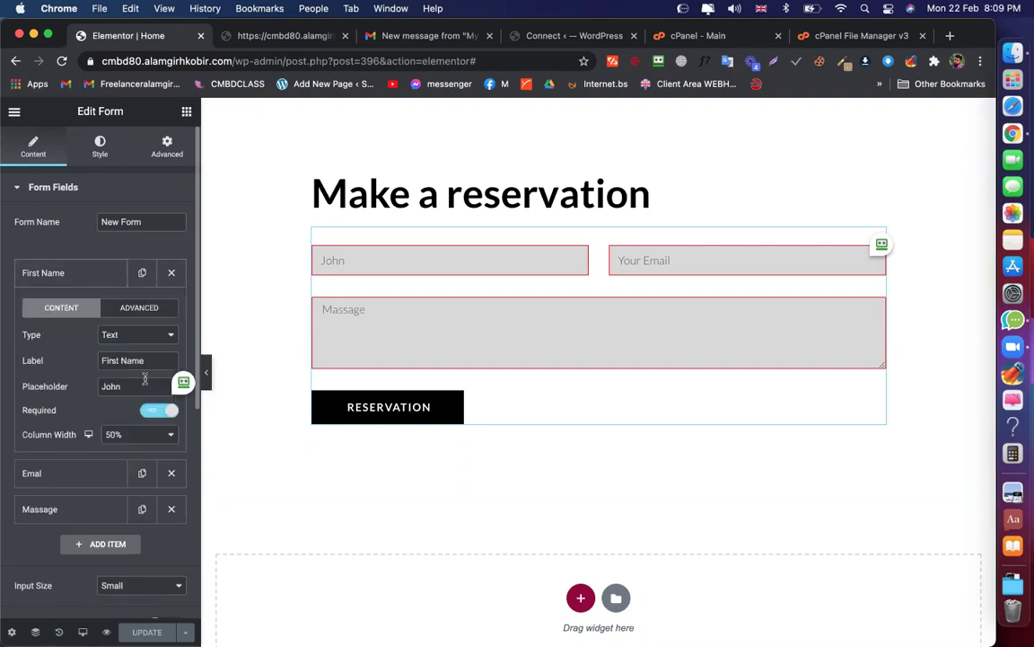
click(139, 307)
double_click(144, 436)
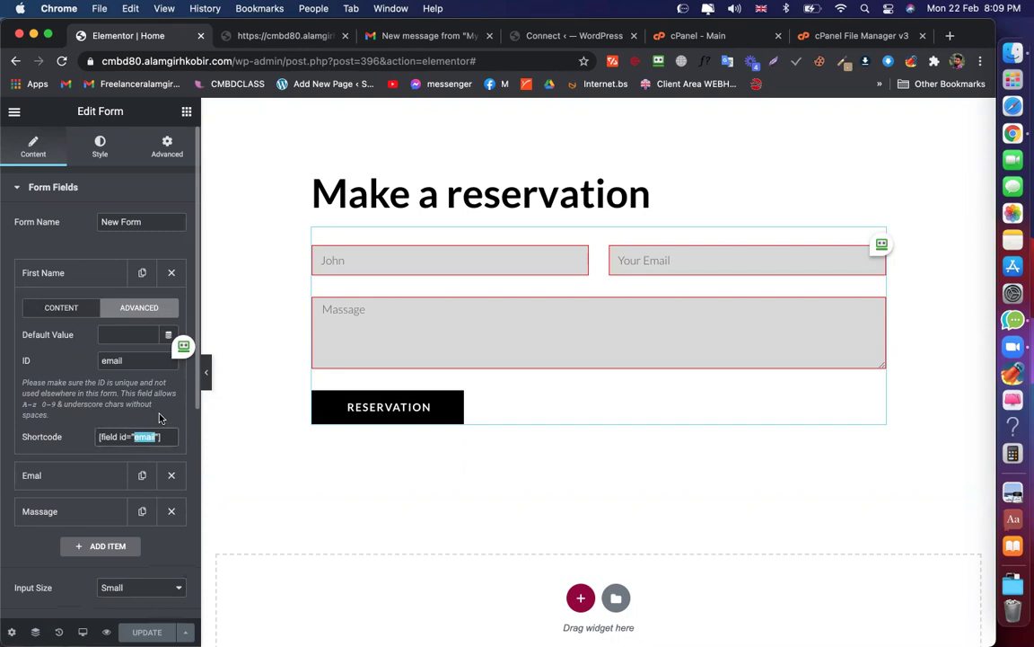
click(118, 360)
double_click(135, 437)
Change the First Name field's ID from email to Name
click(85, 308)
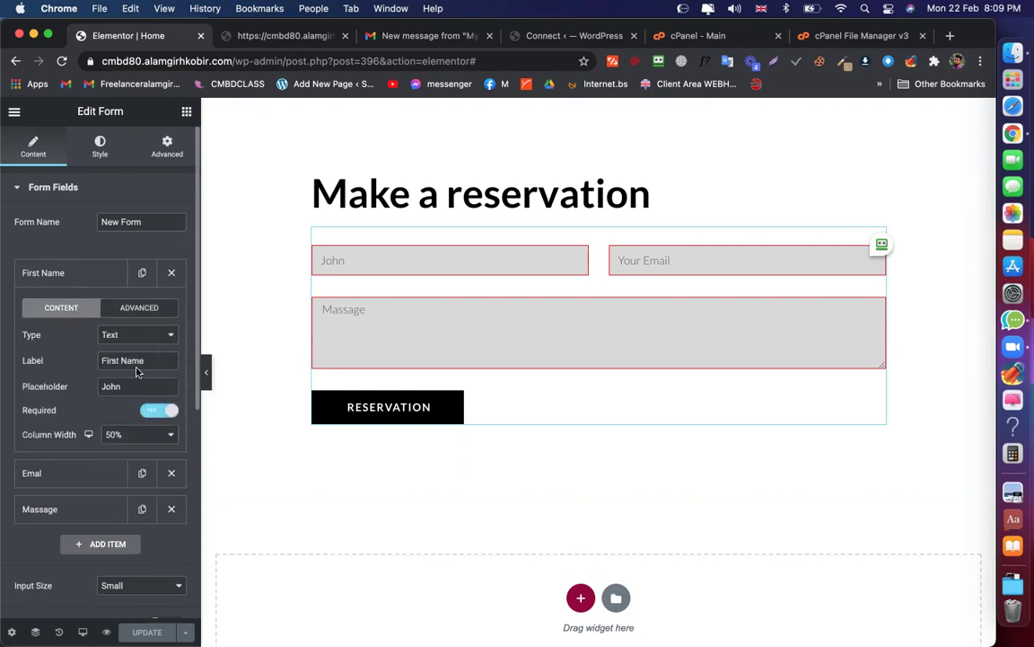
click(139, 310)
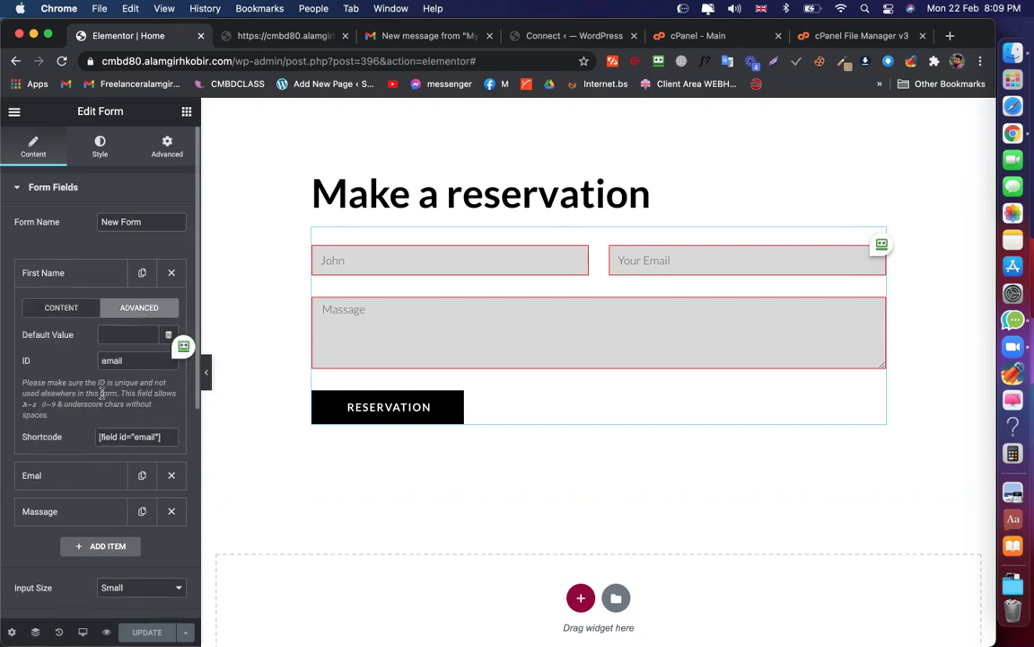
scroll(103, 355, down, 1)
drag(104, 341, 127, 342)
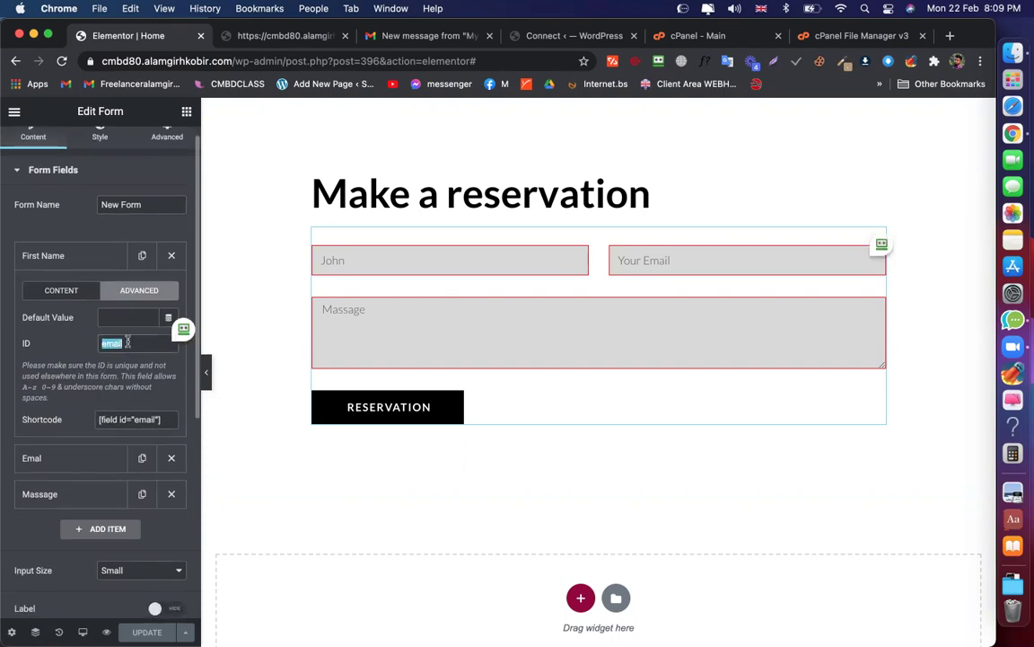
text(Name)
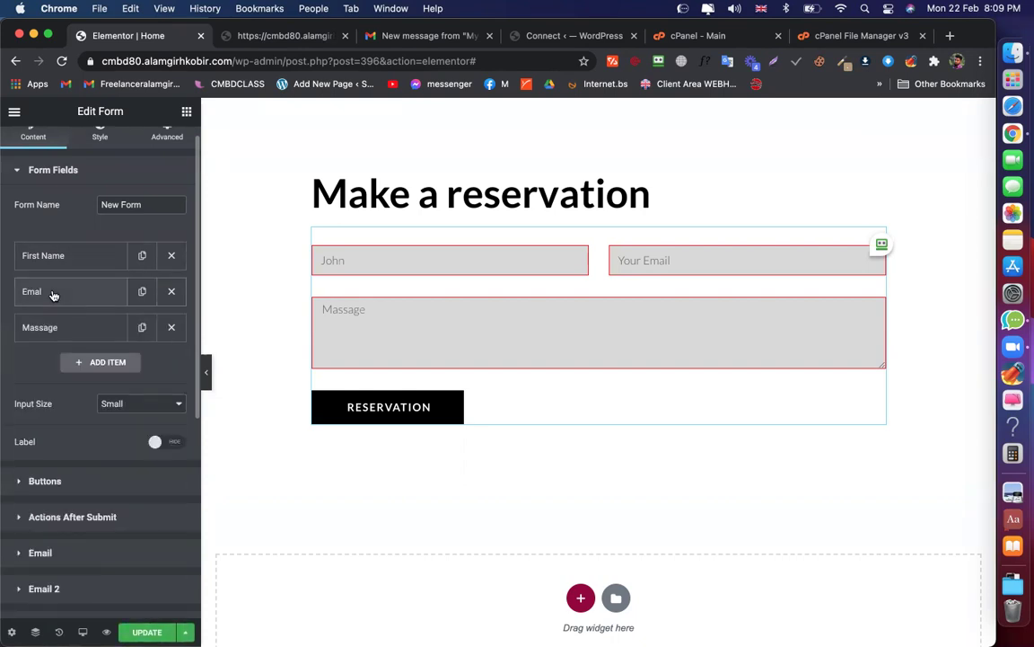
Set the Massage field's ID to mmmm, giving the shortcode [field id="mmmm"]
click(51, 293)
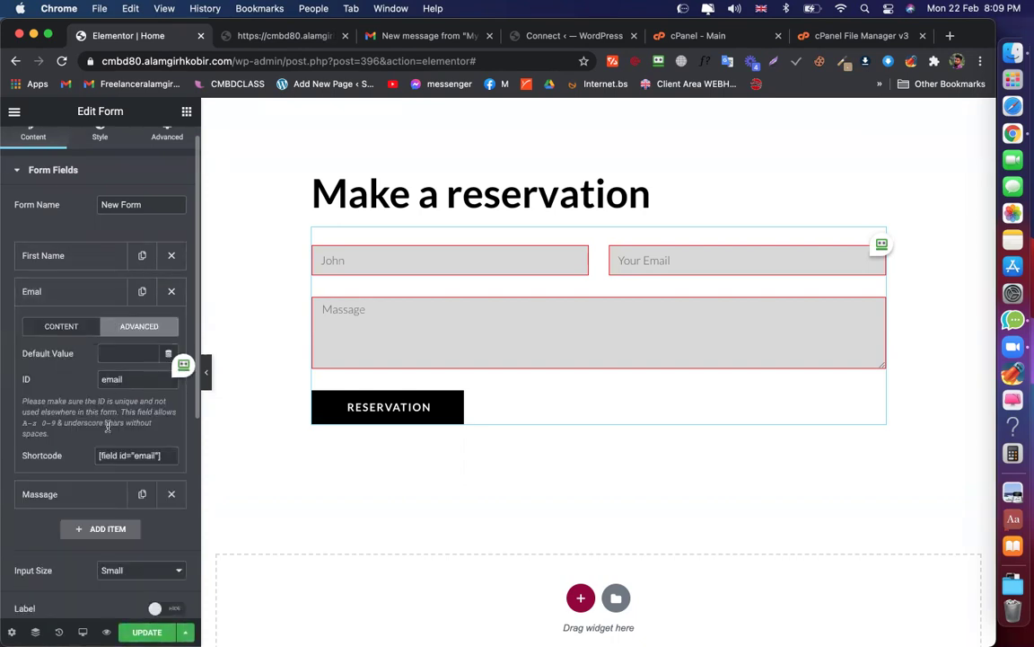
scroll(105, 432, down, 2)
click(60, 226)
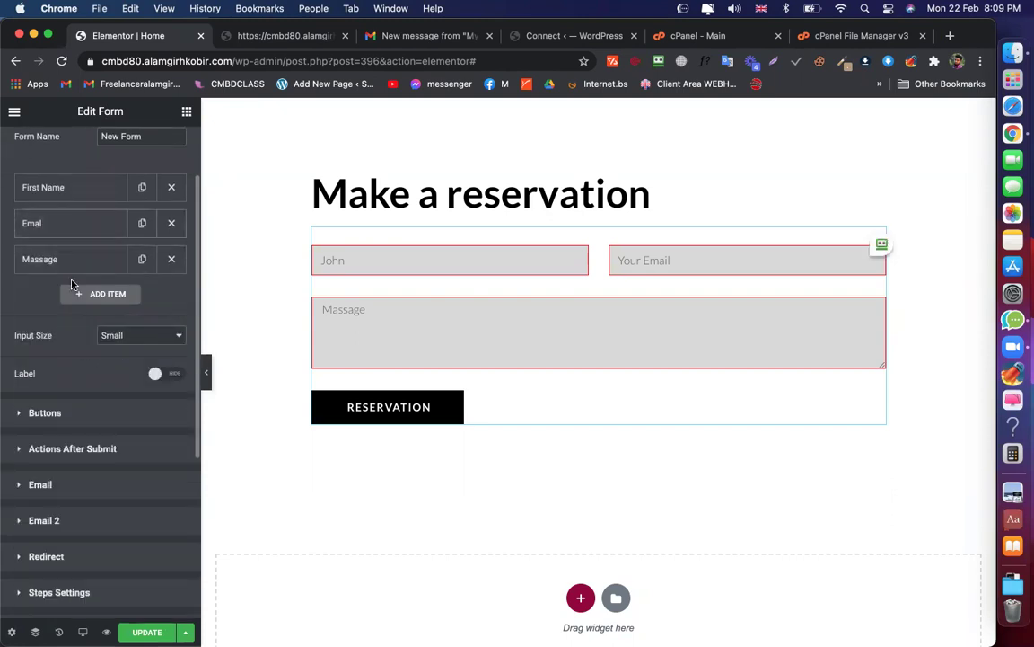
click(58, 261)
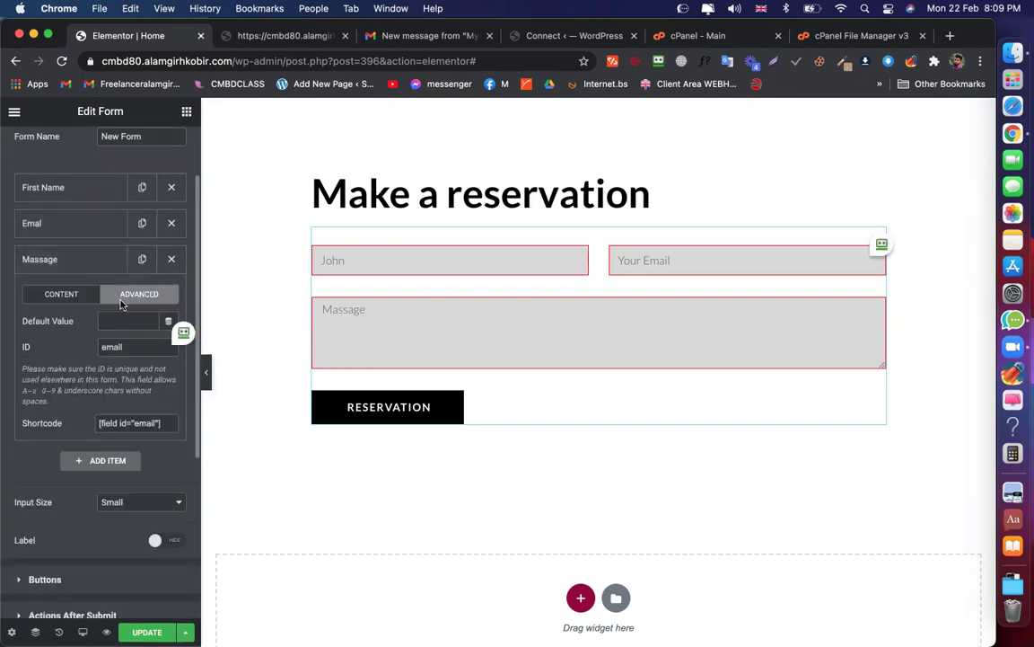
double_click(105, 347)
text(Massage)
double_click(111, 345)
text(mmmm)
click(78, 262)
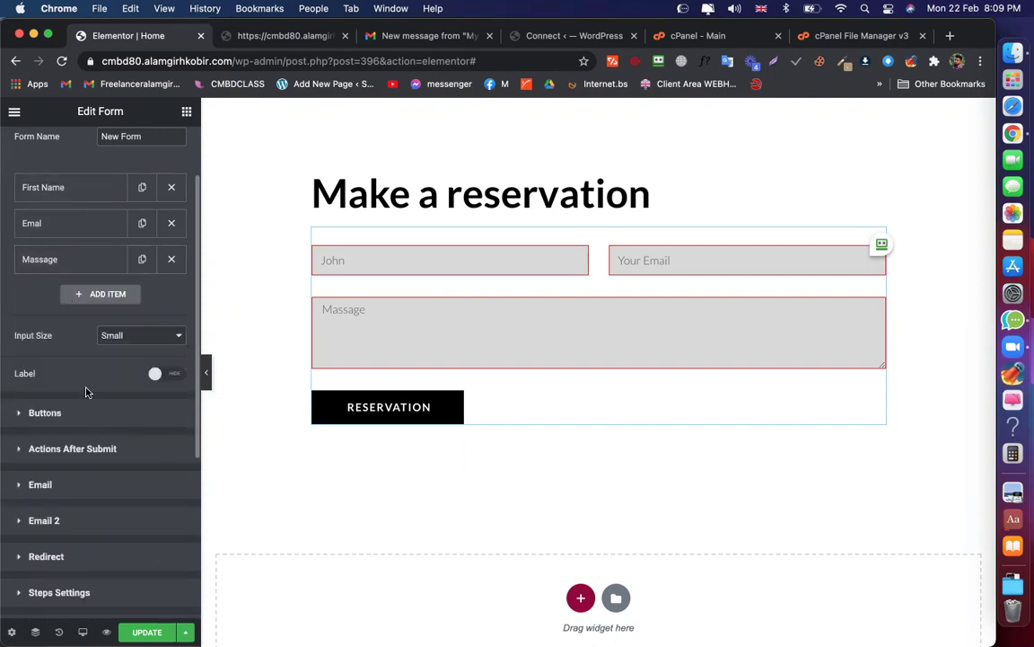
scroll(78, 432, down, 1)
Copy the First Name field's [field id="Name"] shortcode from its Advanced settings
click(40, 456)
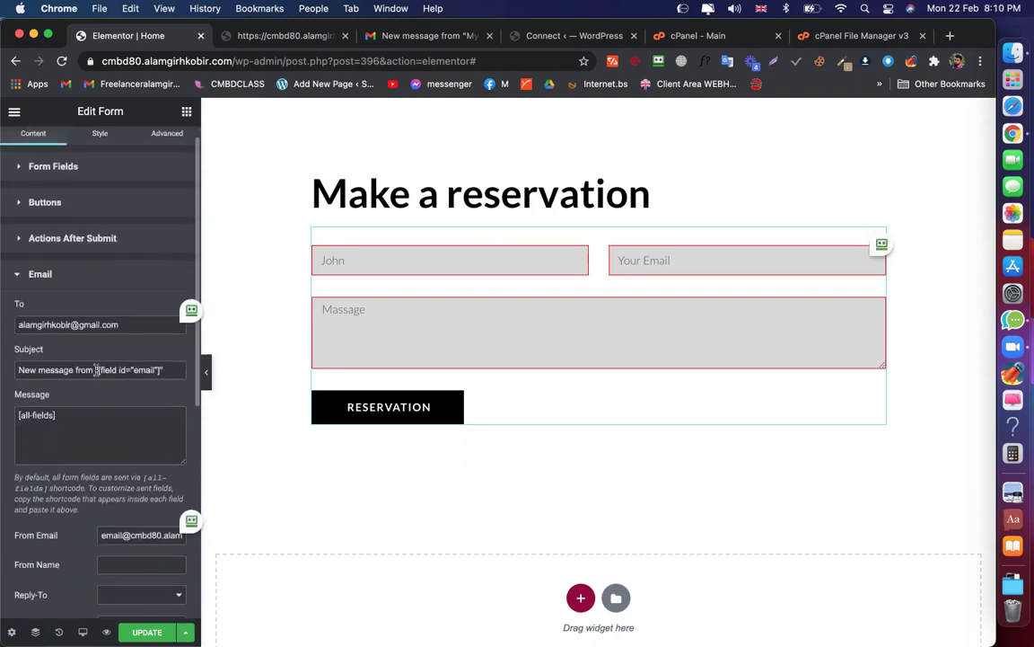
scroll(128, 329, up, 1)
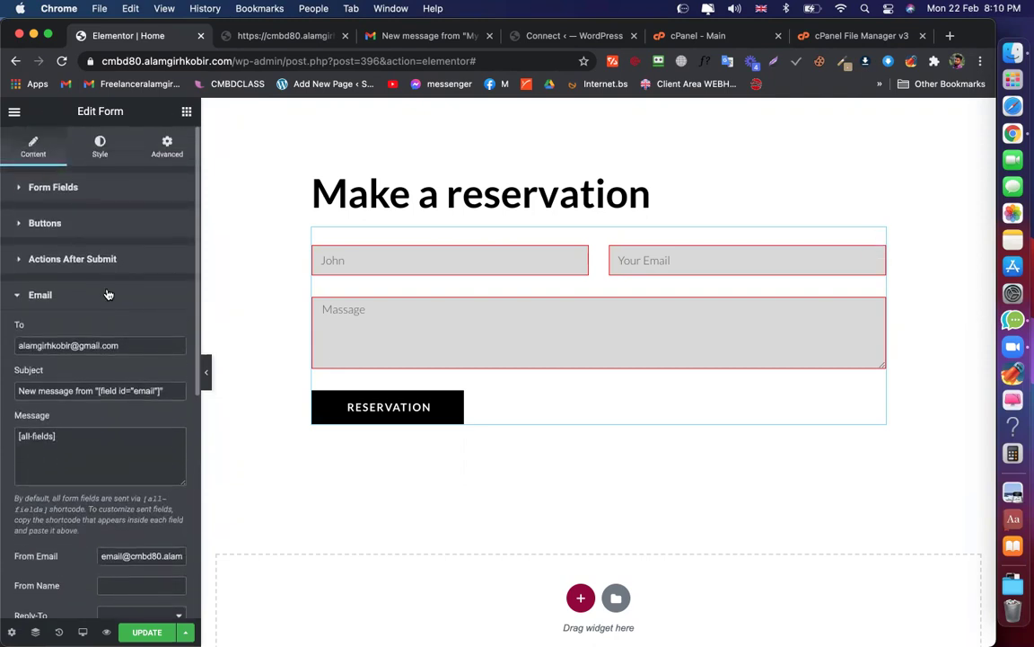
click(53, 187)
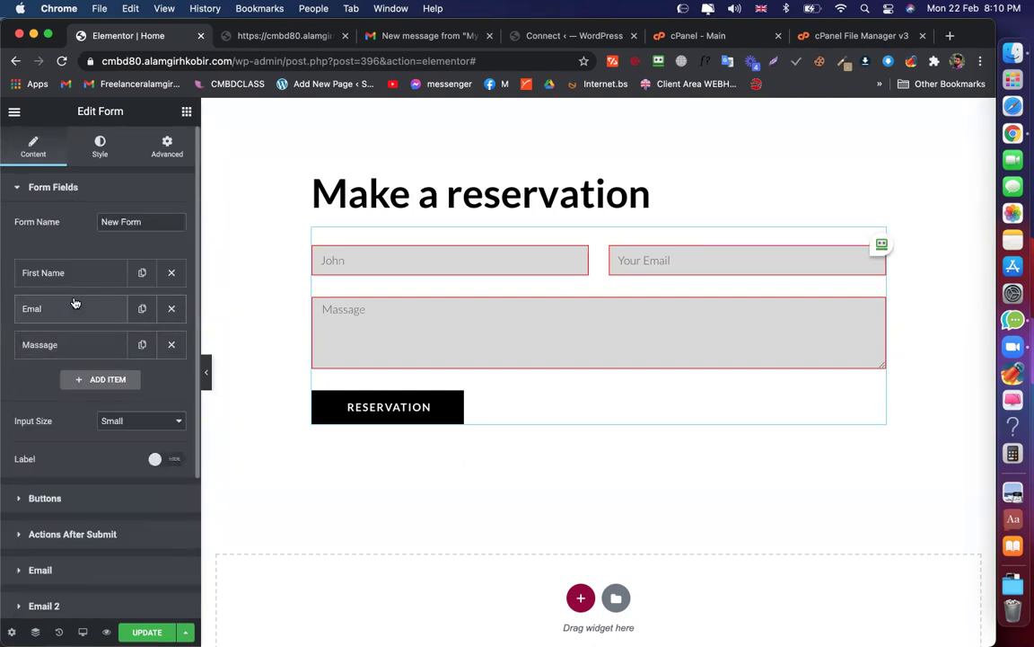
click(73, 302)
click(140, 351)
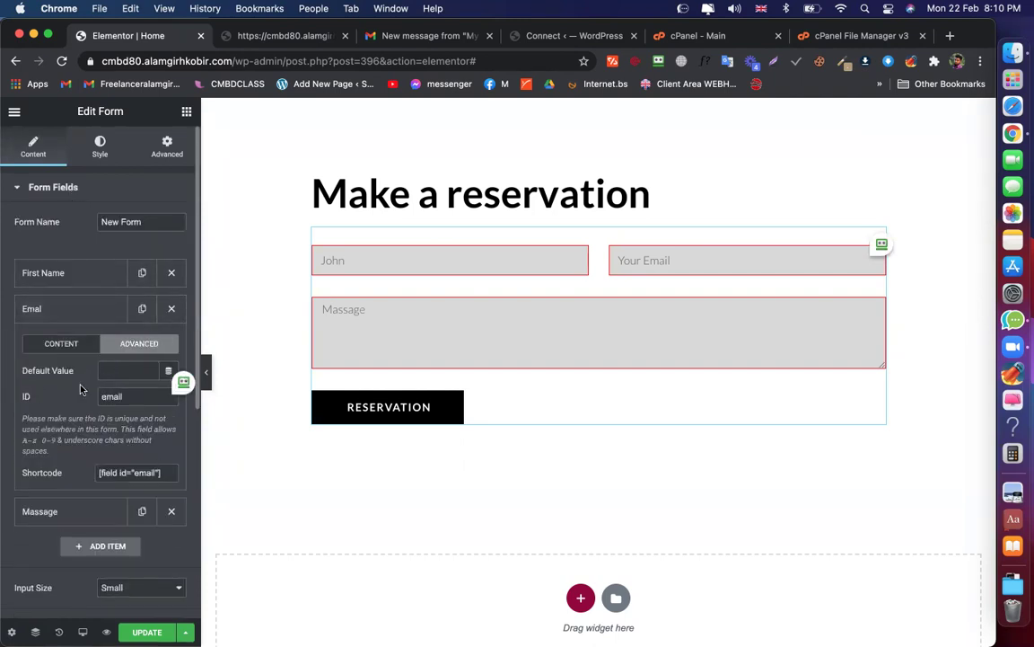
click(53, 351)
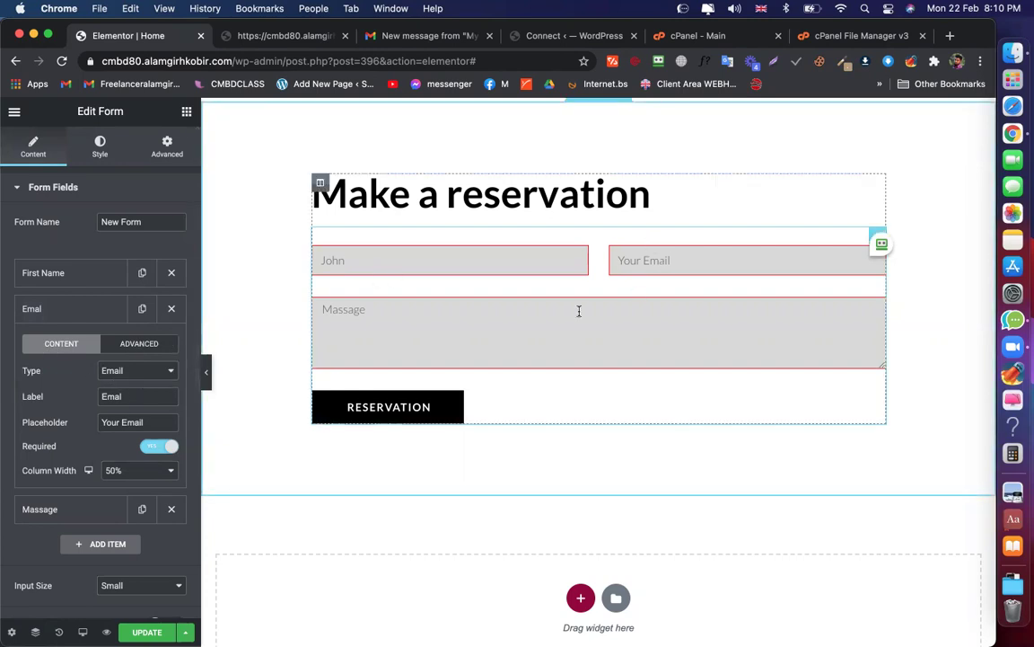
click(46, 311)
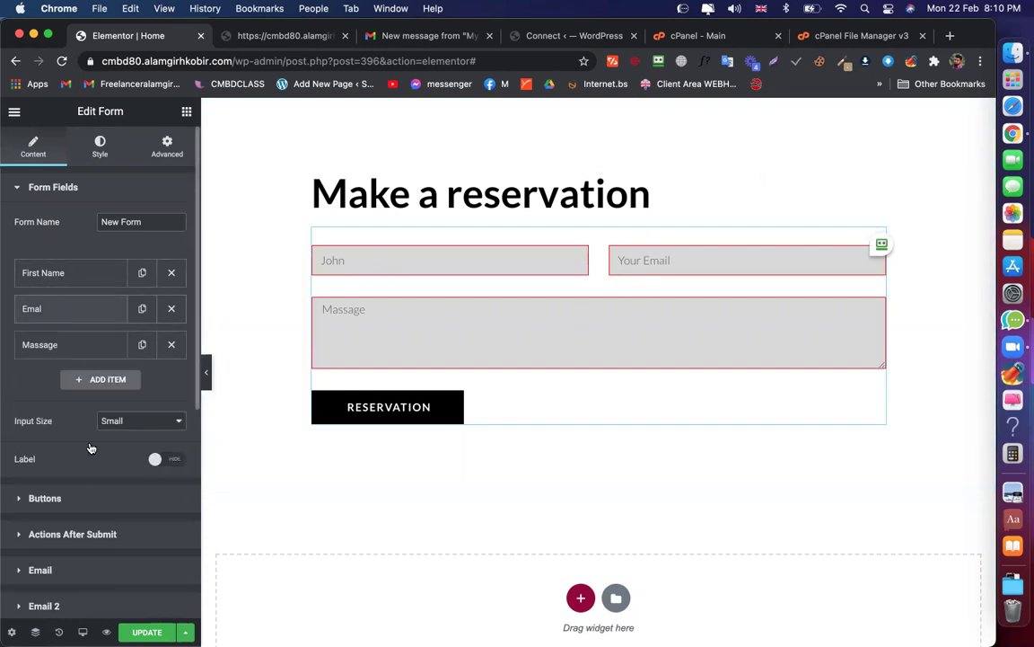
scroll(65, 225, down, 2)
click(69, 207)
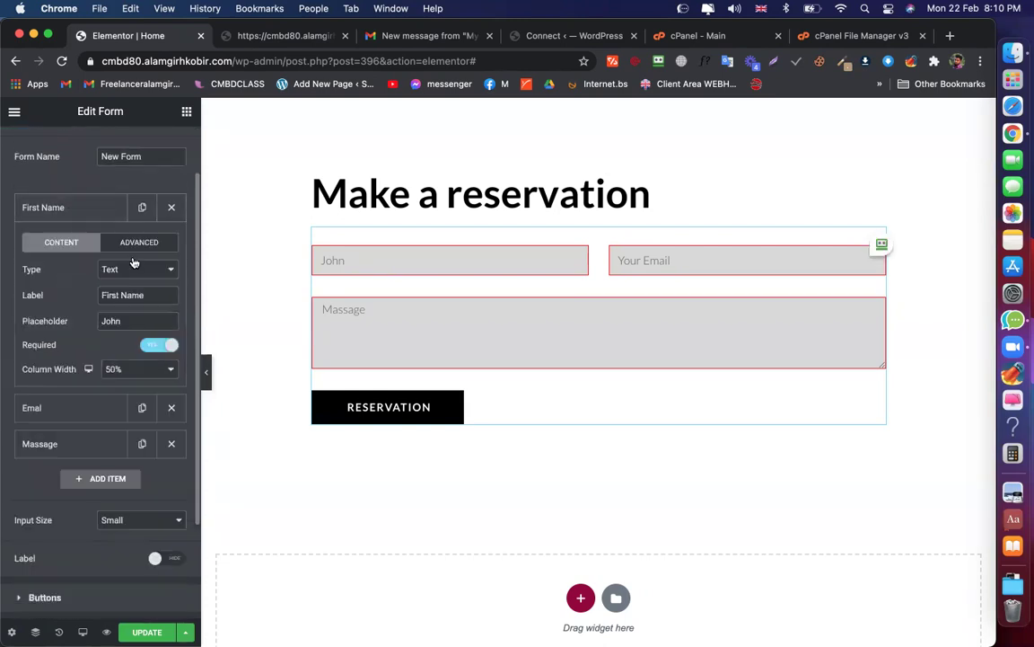
click(139, 242)
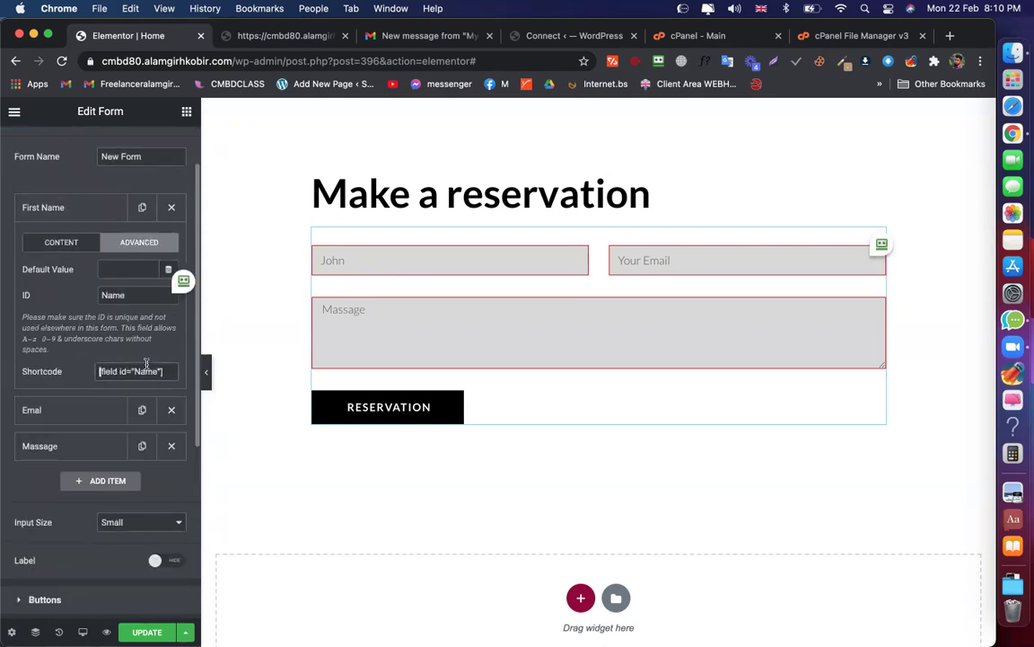
click(146, 368)
key(super+c)
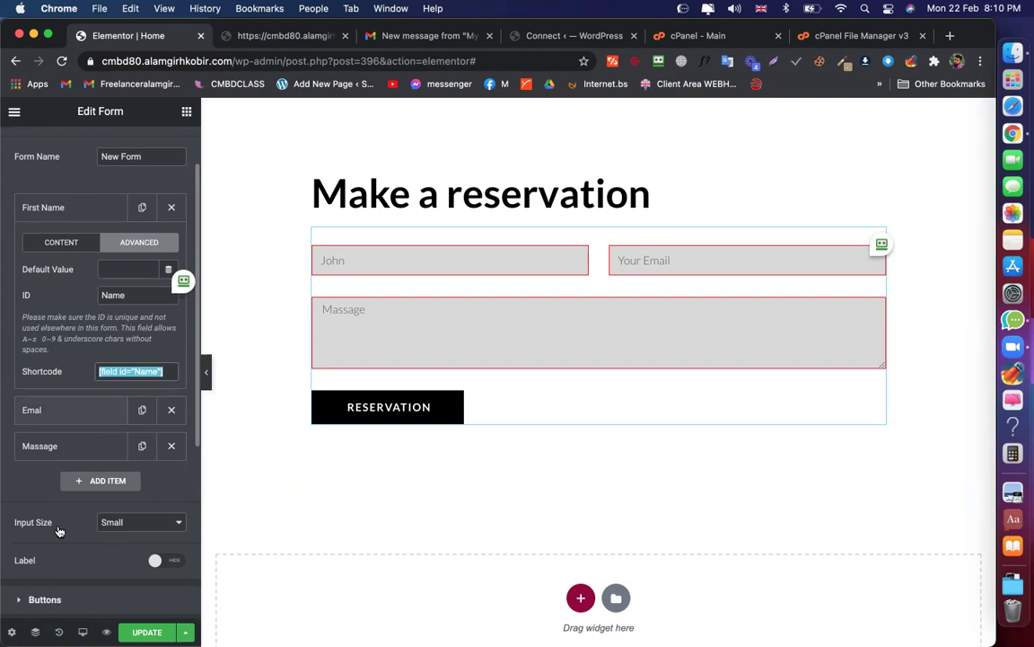
Change the email subject to Other message from "[field id="Name"]"
scroll(52, 524, down, 3)
click(42, 521)
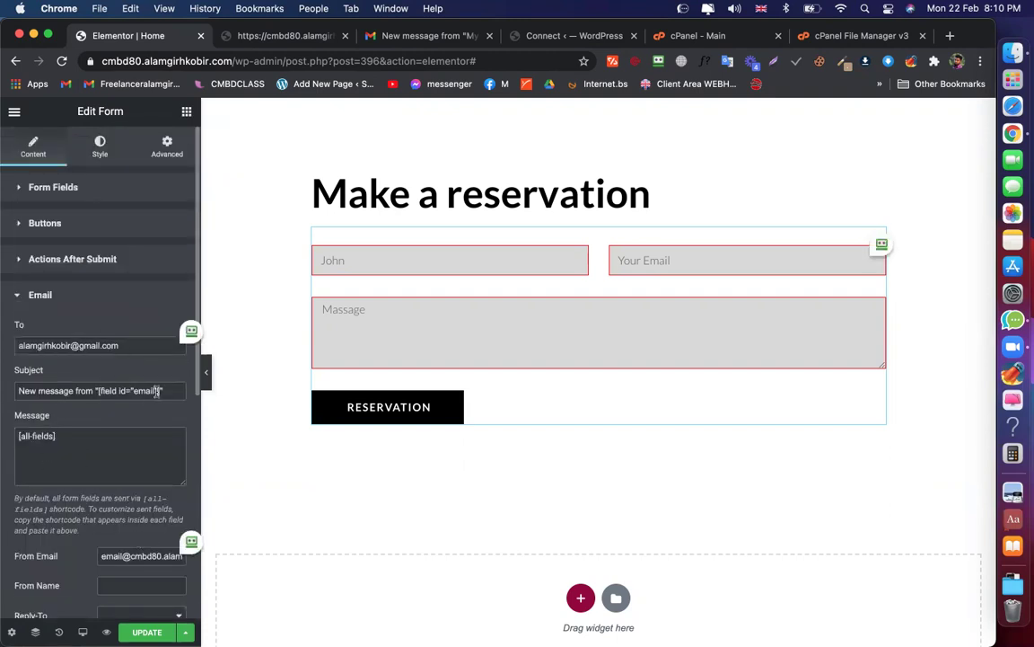
drag(161, 391, 99, 388)
key(super+v)
double_click(35, 388)
text(Other)
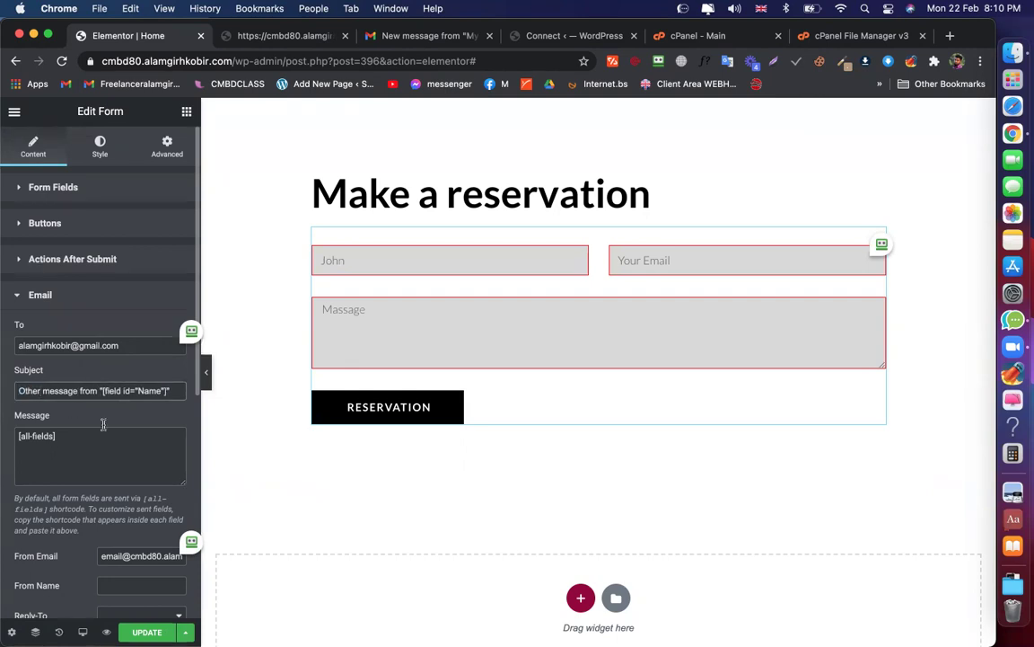
scroll(106, 422, down, 5)
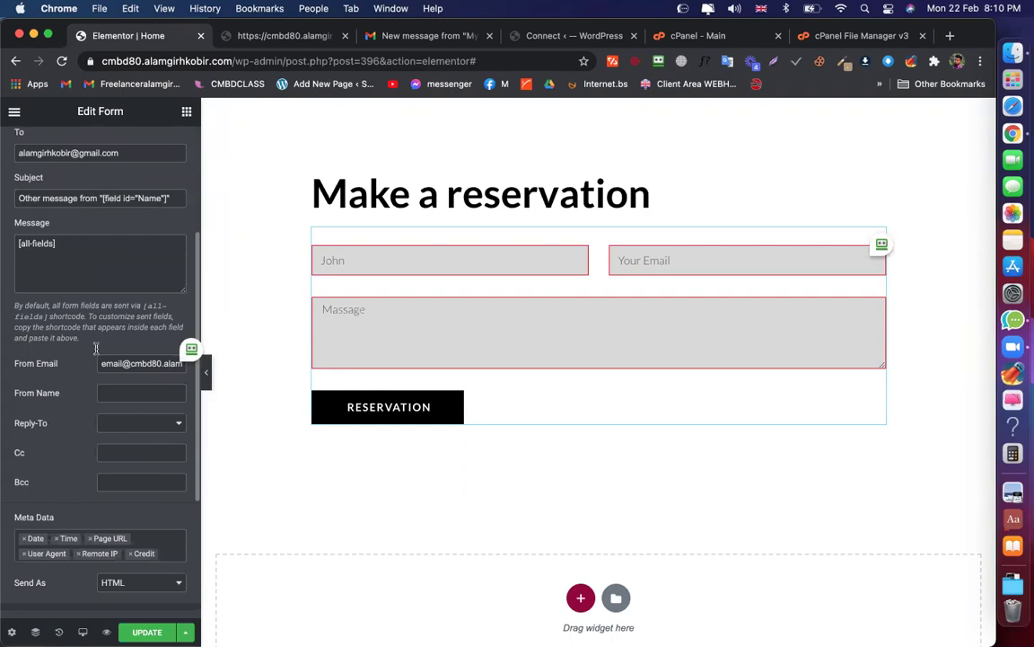
scroll(53, 352, down, 1)
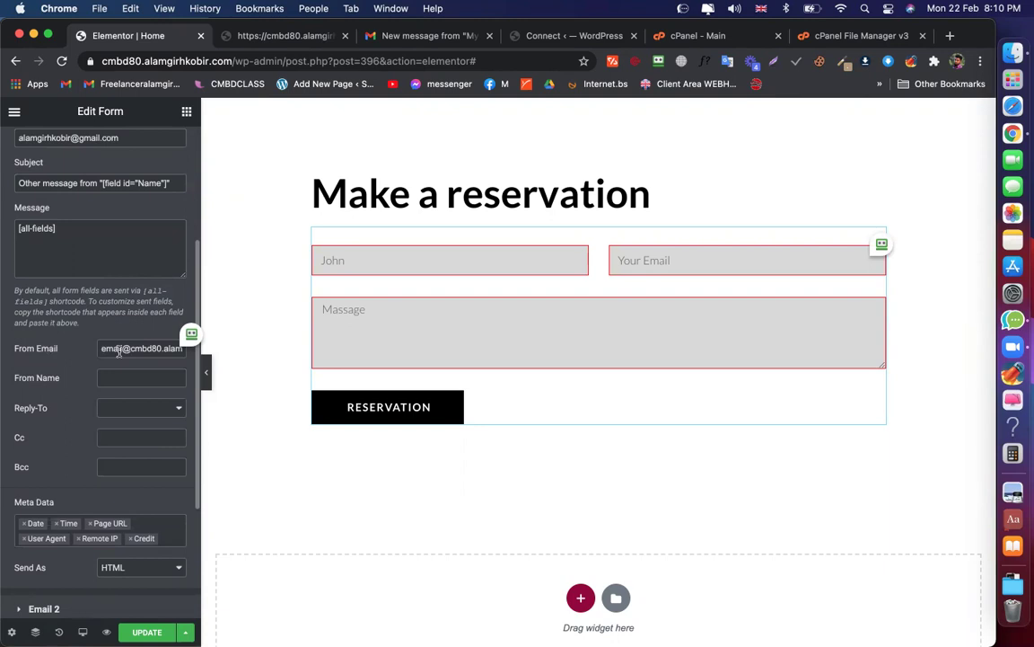
scroll(118, 350, up, 5)
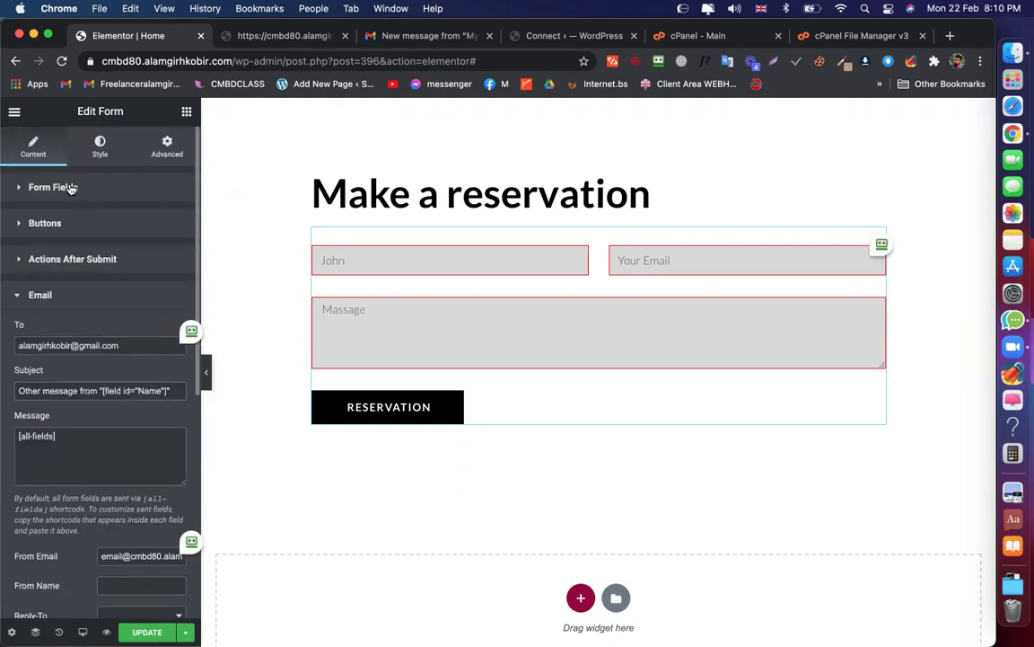
Set the notification's From Email to the Email field shortcode [field id="email"]
click(71, 187)
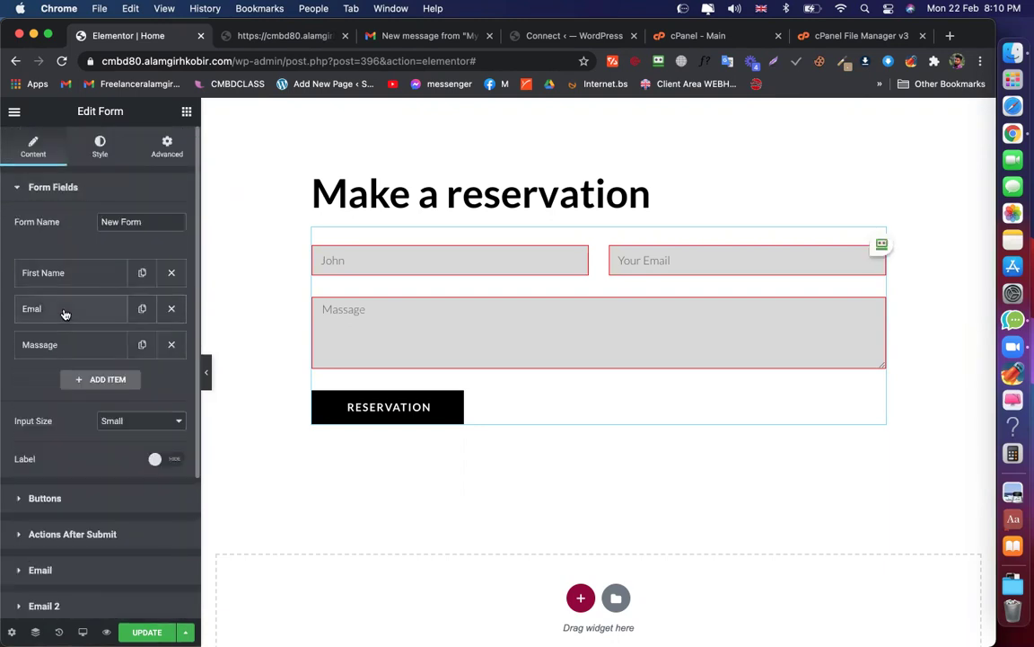
click(64, 313)
click(139, 343)
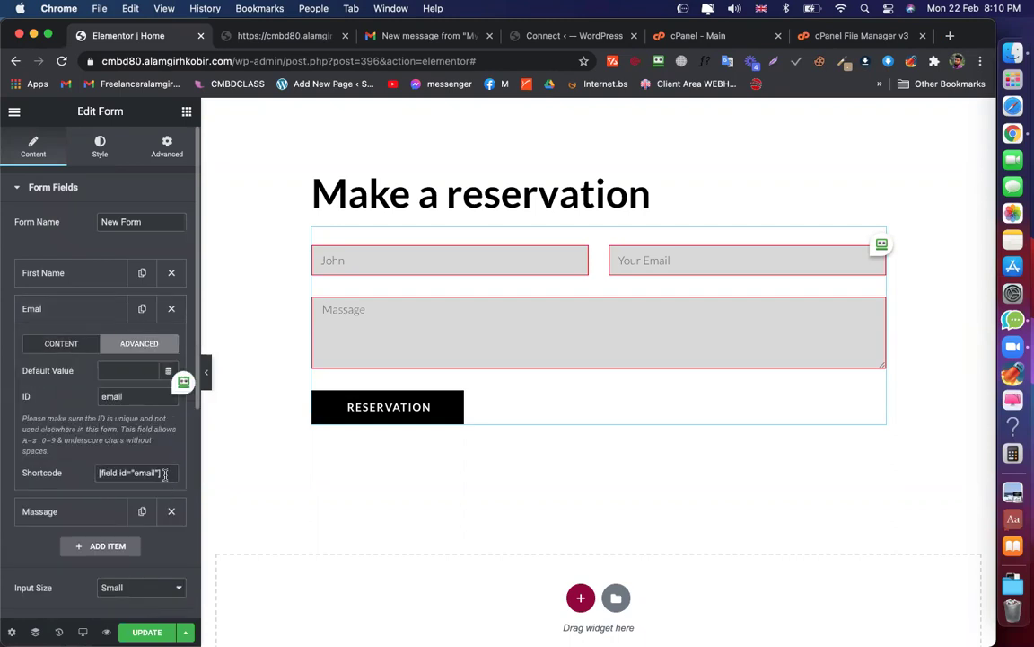
click(97, 472)
key(super+c)
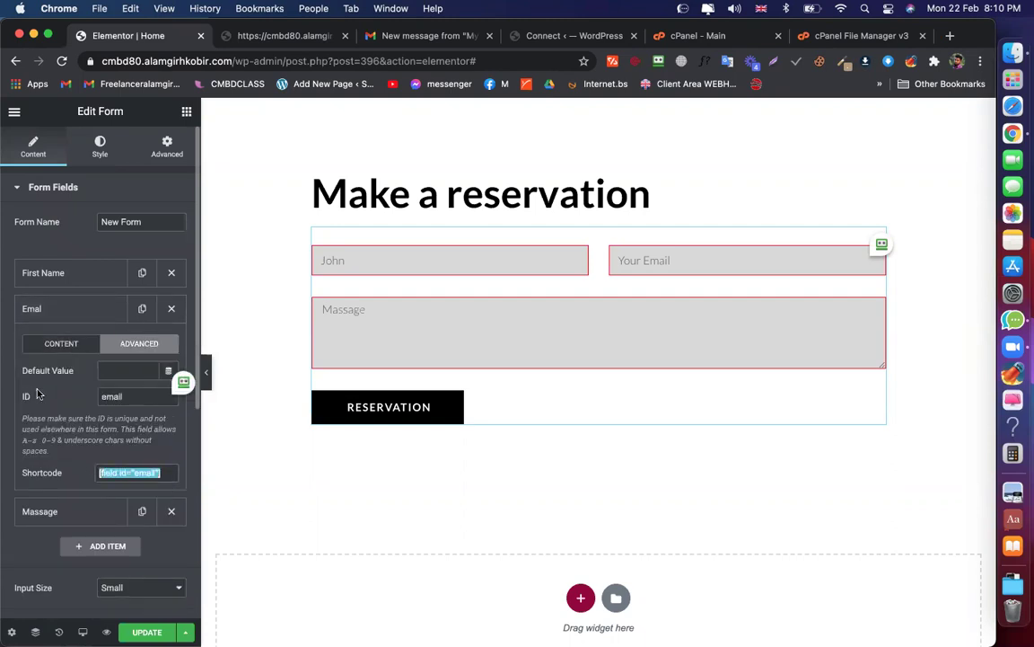
scroll(38, 393, down, 8)
click(69, 373)
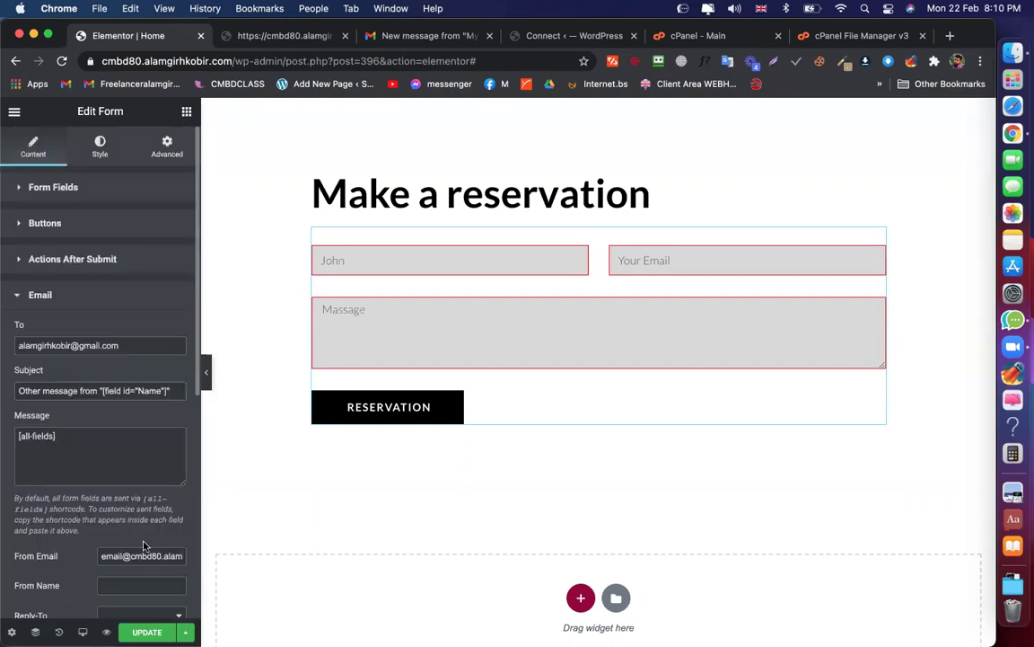
scroll(143, 545, down, 1)
triple_click(137, 530)
key(super+v)
Set the From Name to Offer and save the form
scroll(158, 532, down, 5)
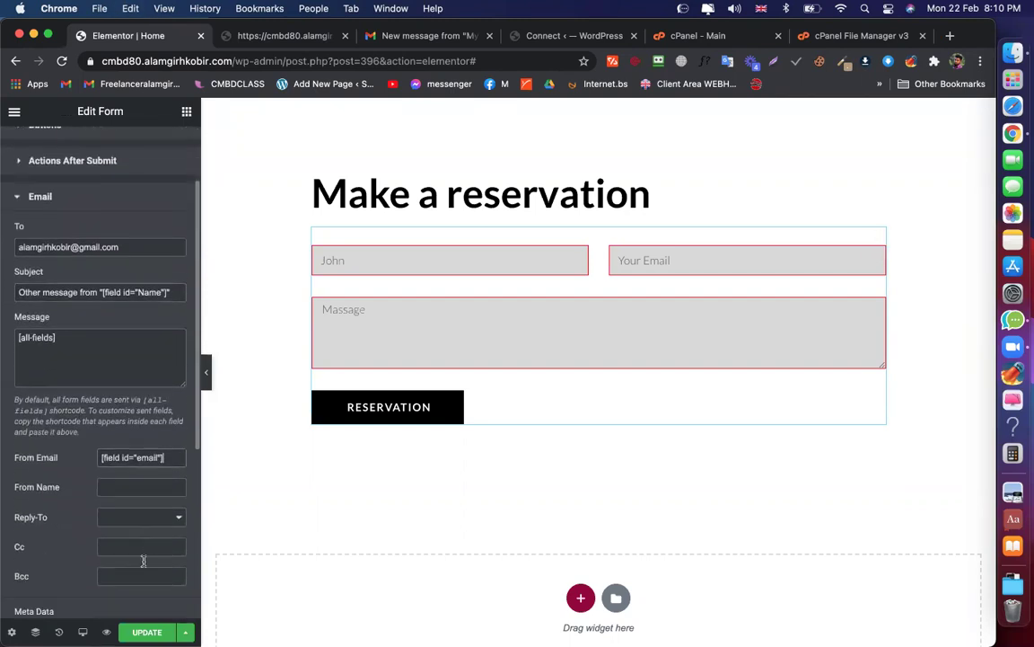
click(140, 390)
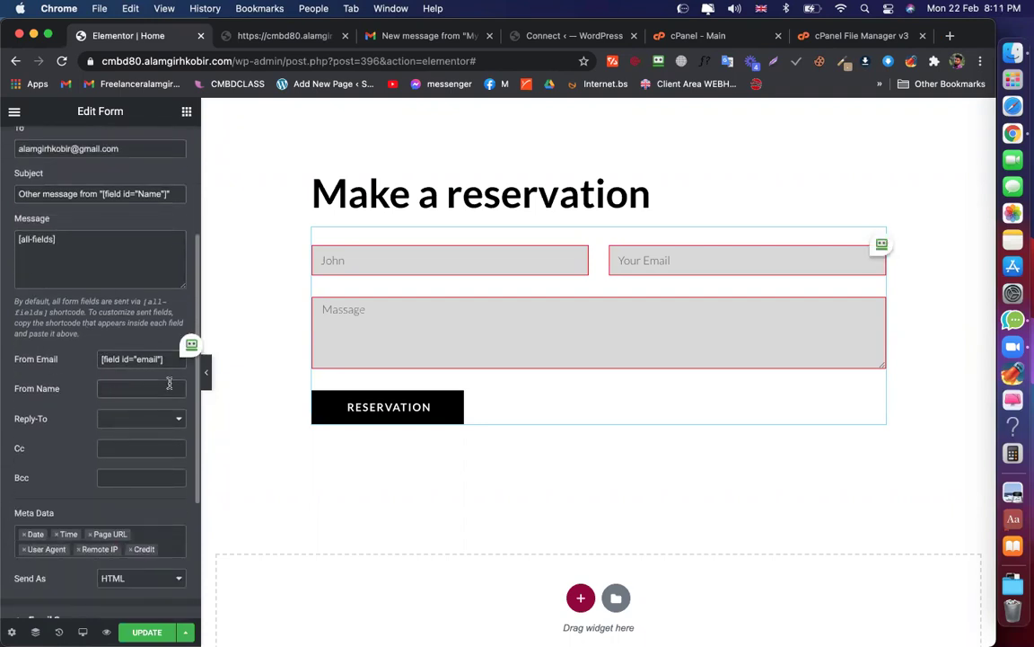
double_click(192, 59)
key(super+c)
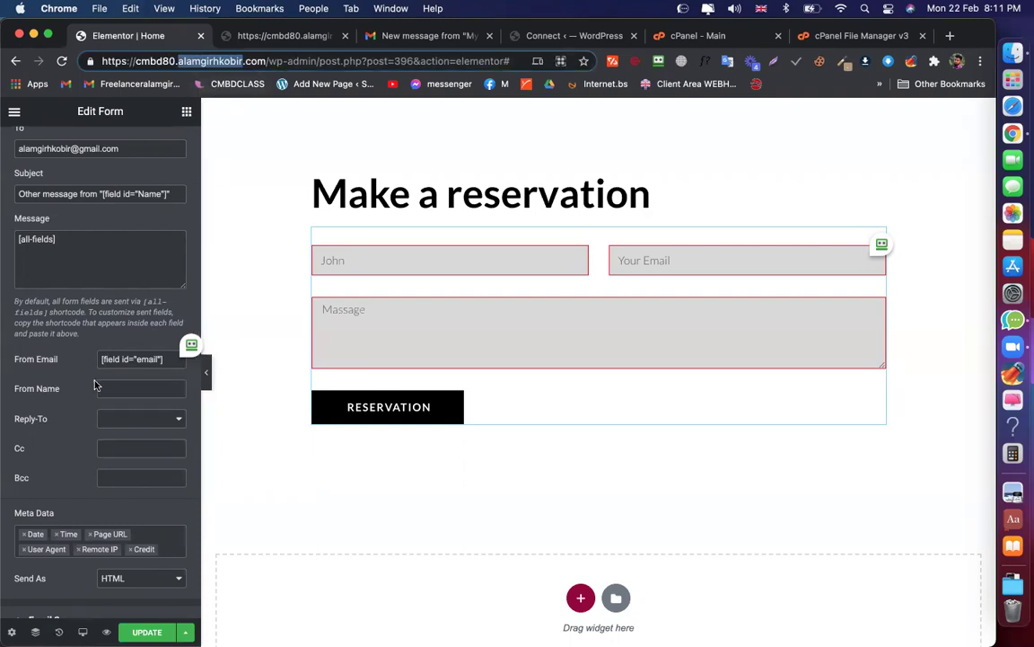
click(121, 386)
key(super+v)
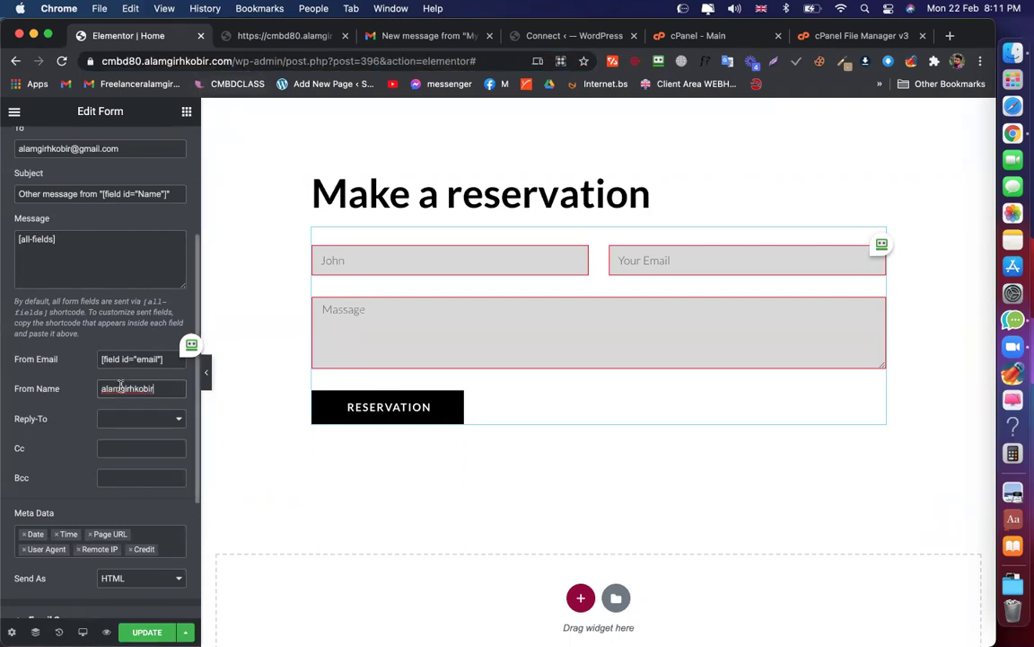
double_click(124, 386)
text(Offer)
scroll(152, 538, down, 2)
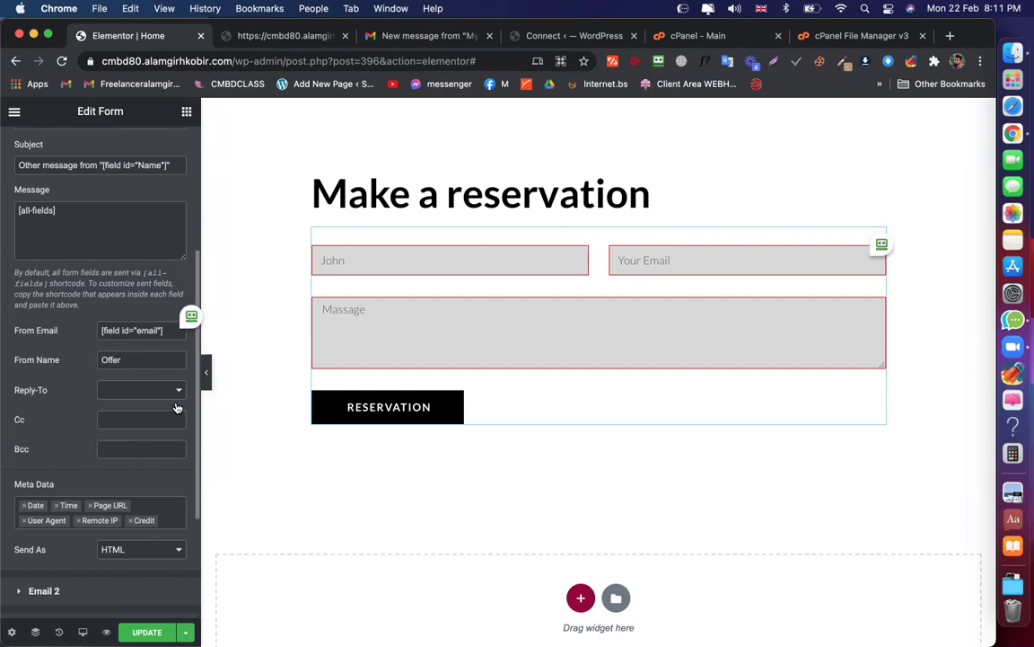
click(147, 632)
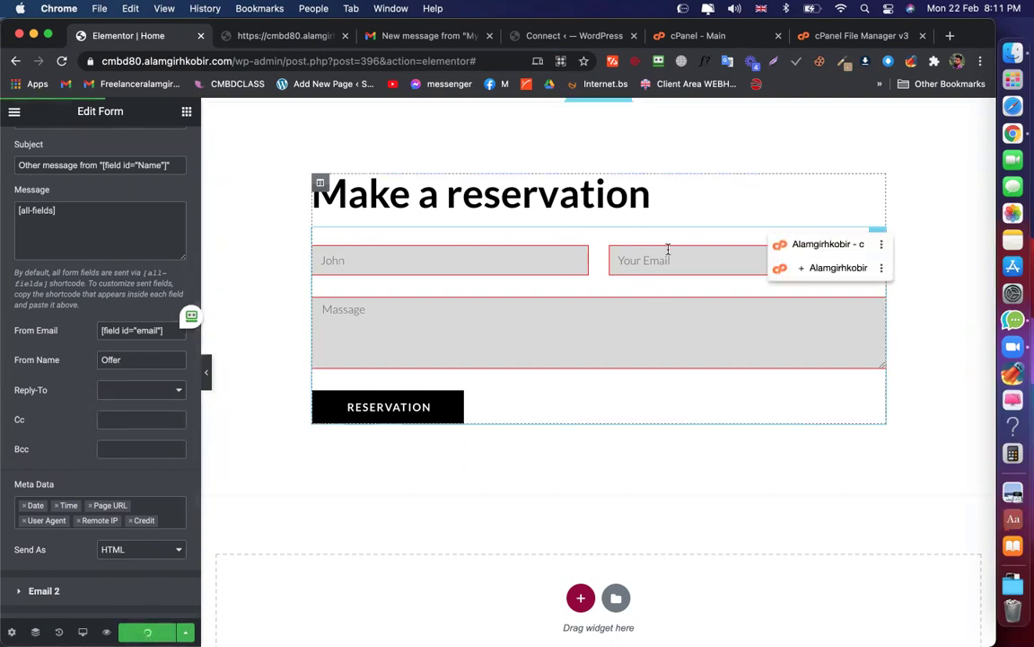
click(272, 36)
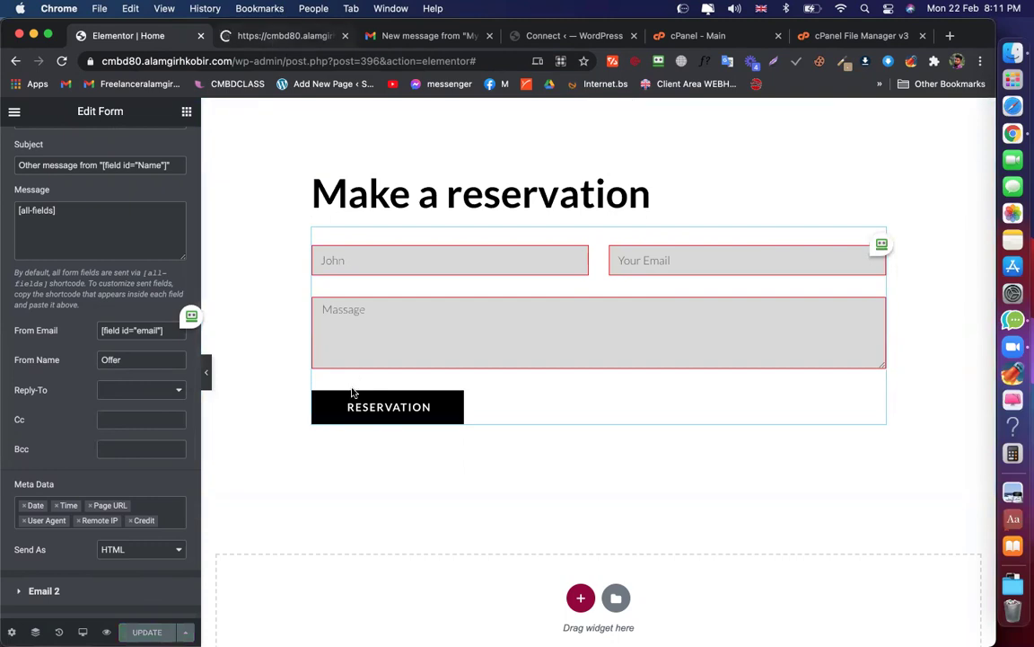
Fill the preview form's name, email and message fields with test text
scroll(352, 392, down, 20)
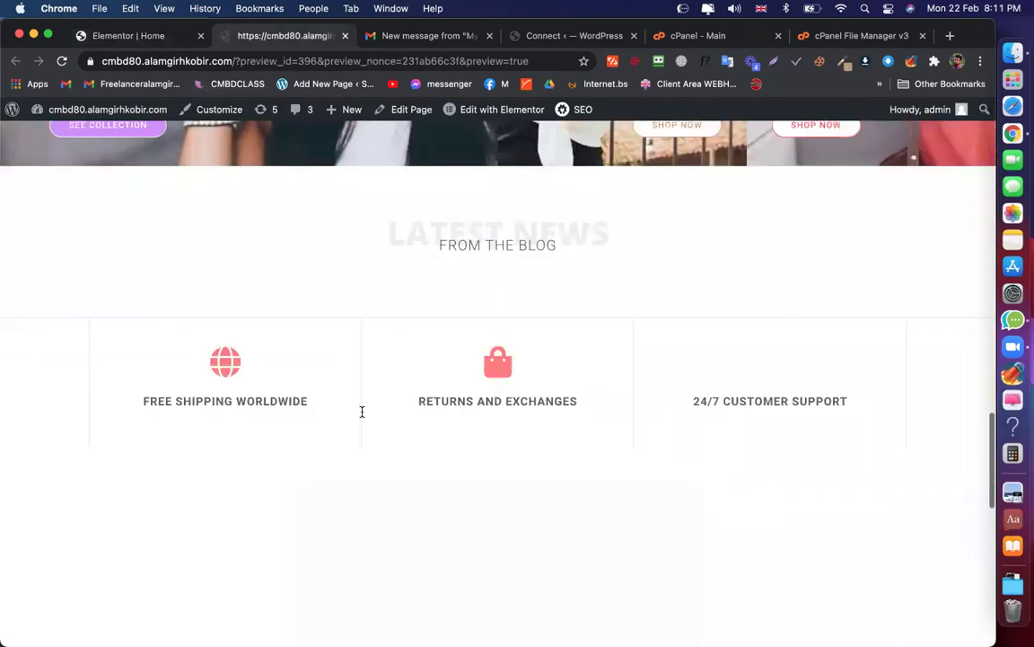
click(329, 409)
text(ajbd)
key(Tab)
text(ajdo)
click(328, 424)
text(j)
key(Tab)
key(Tab)
text(amschiae)
Try submitting, then extend the email address with '2ajshd@gas' and submit again
click(299, 556)
text(2ajshd)
key(Return)
text(@gas)
click(270, 557)
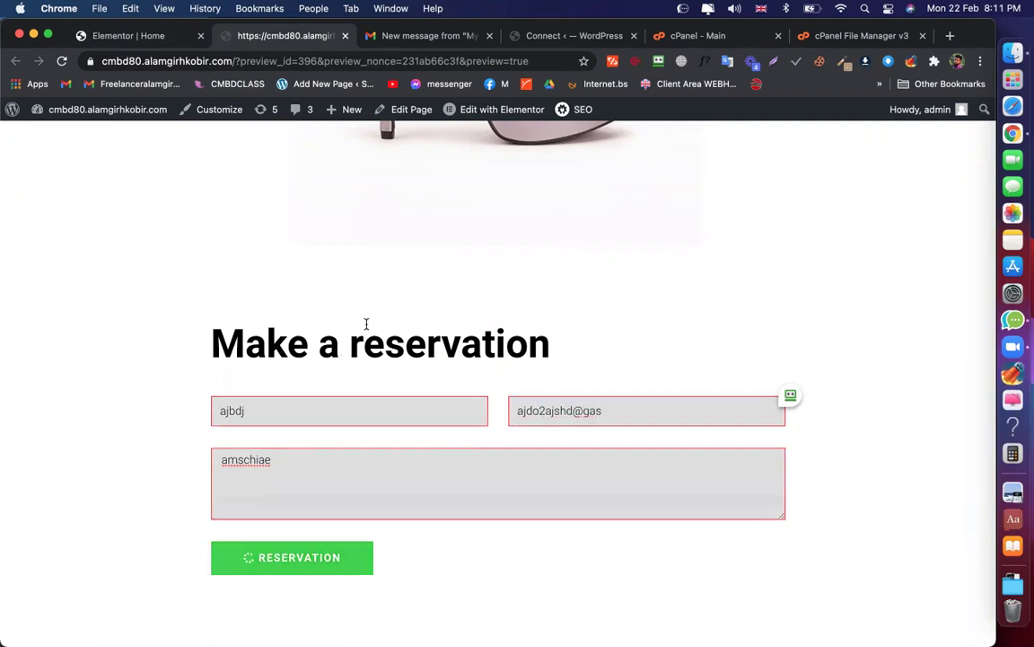
Complete the email address with '.adfn' and submit the reservation successfully, then check Gmail
click(396, 40)
click(296, 34)
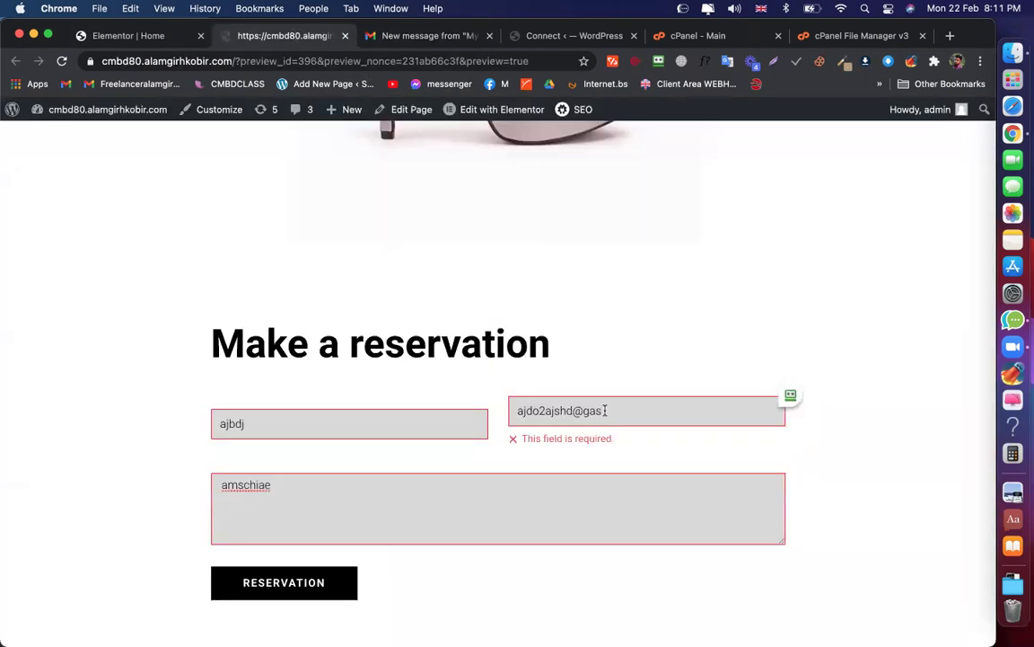
text(.adfn)
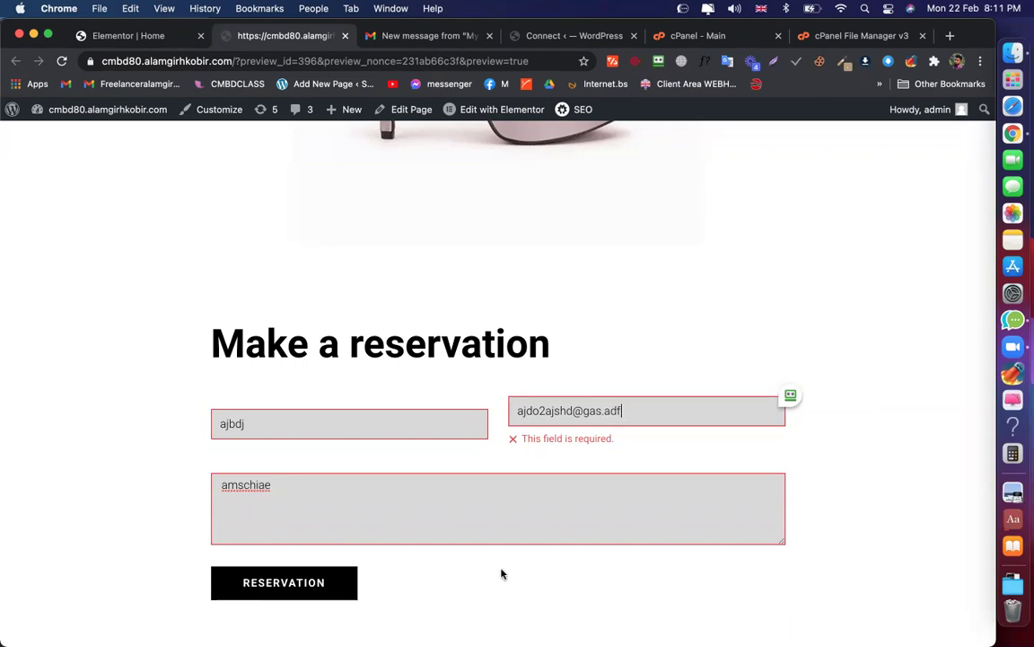
click(313, 582)
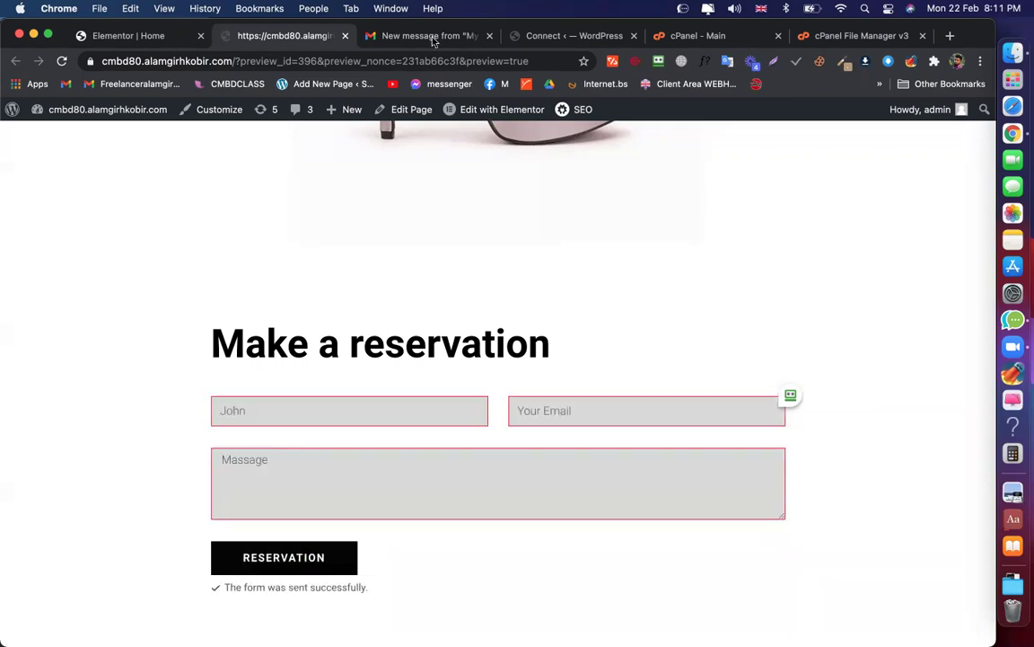
click(429, 36)
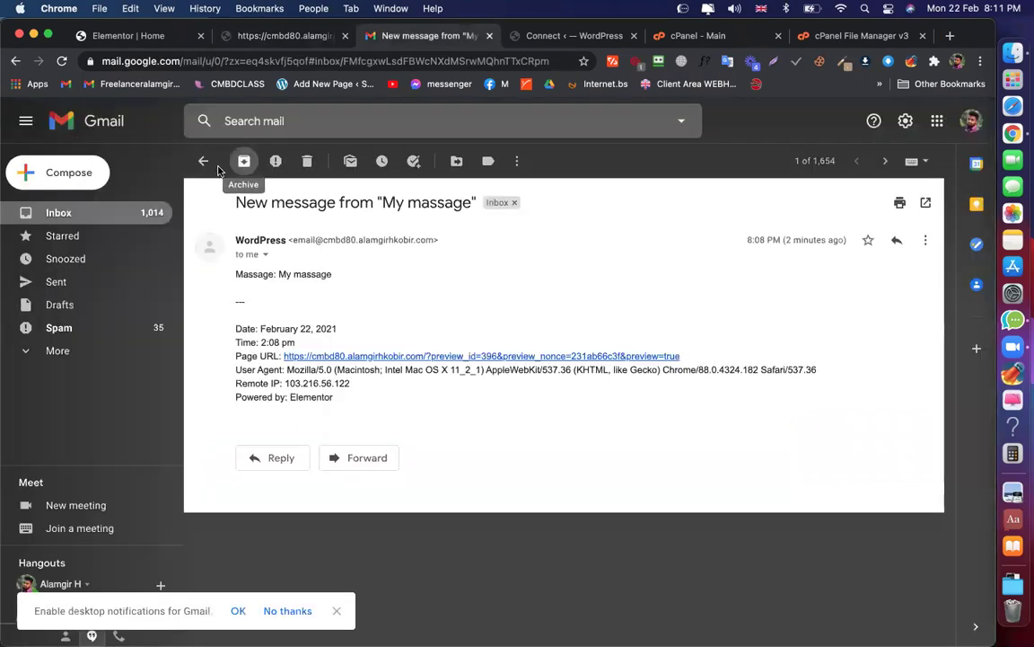
Open the new Offer email to check the submitted name, email and message, then return to Elementor
click(202, 165)
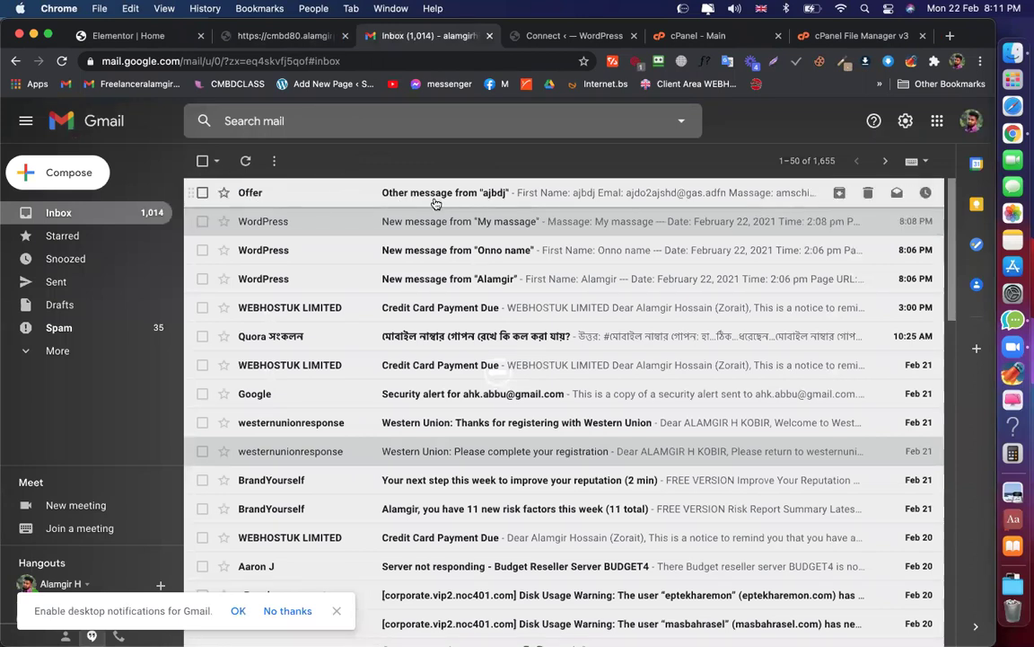
click(434, 200)
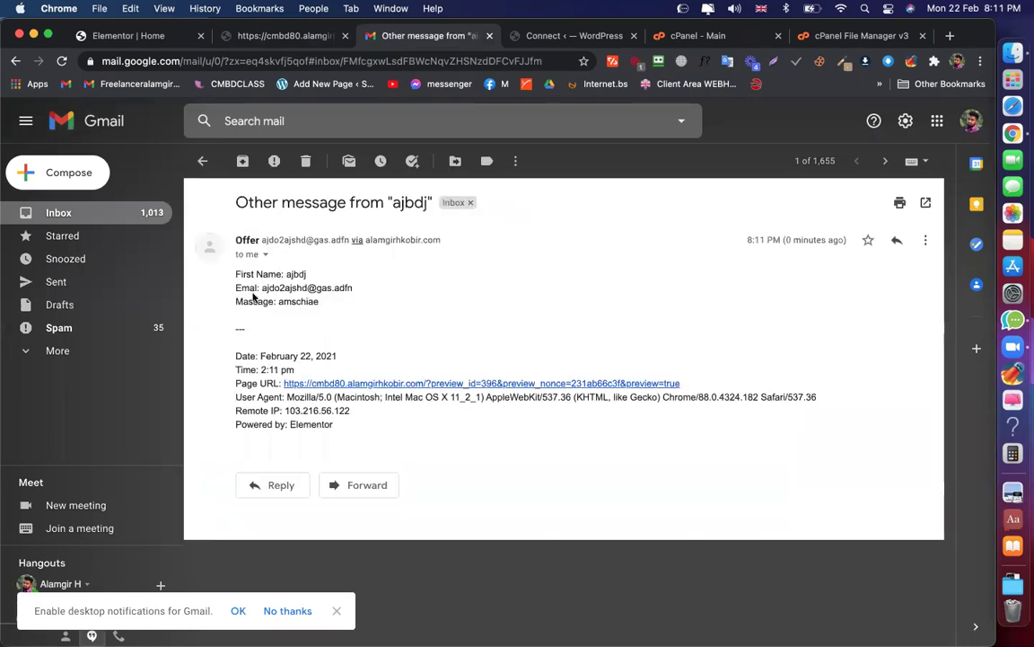
click(202, 160)
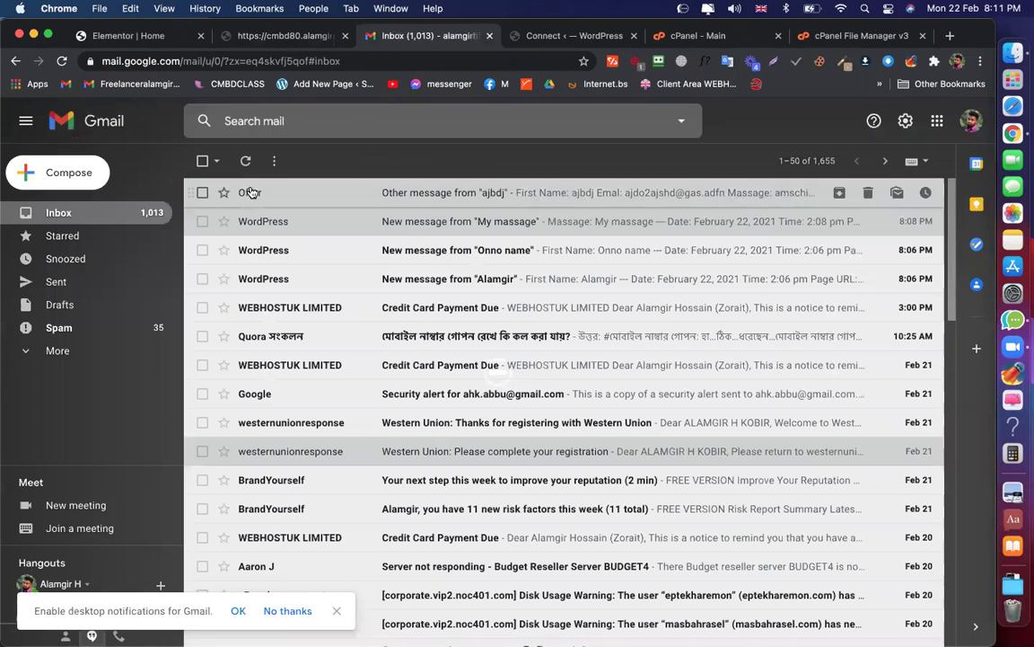
mouse_move(251, 194)
scroll(260, 376, down, 1)
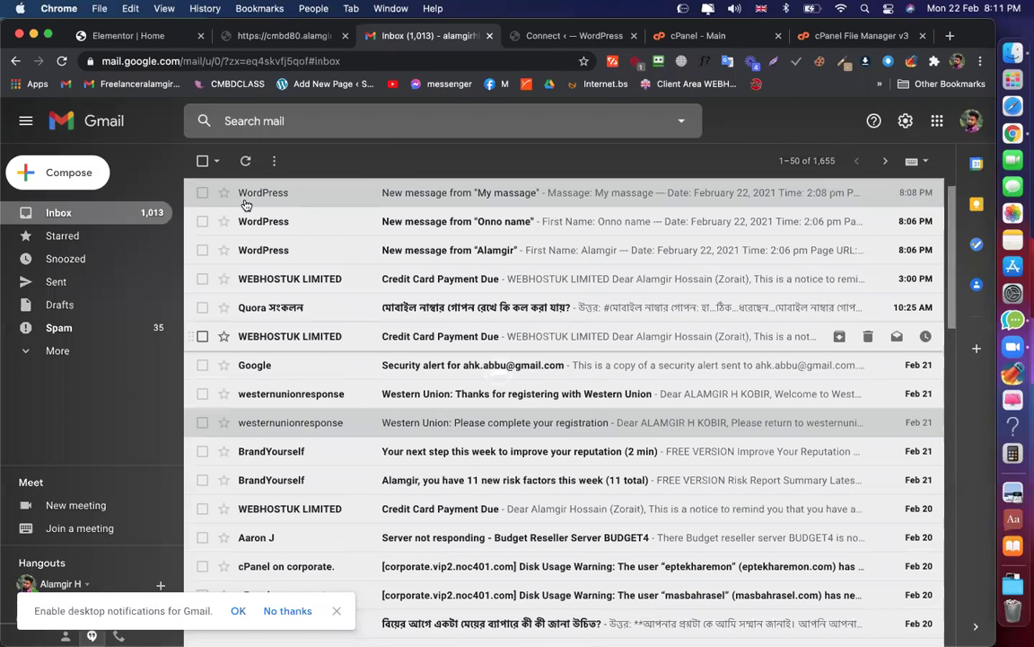
scroll(249, 200, up, 1)
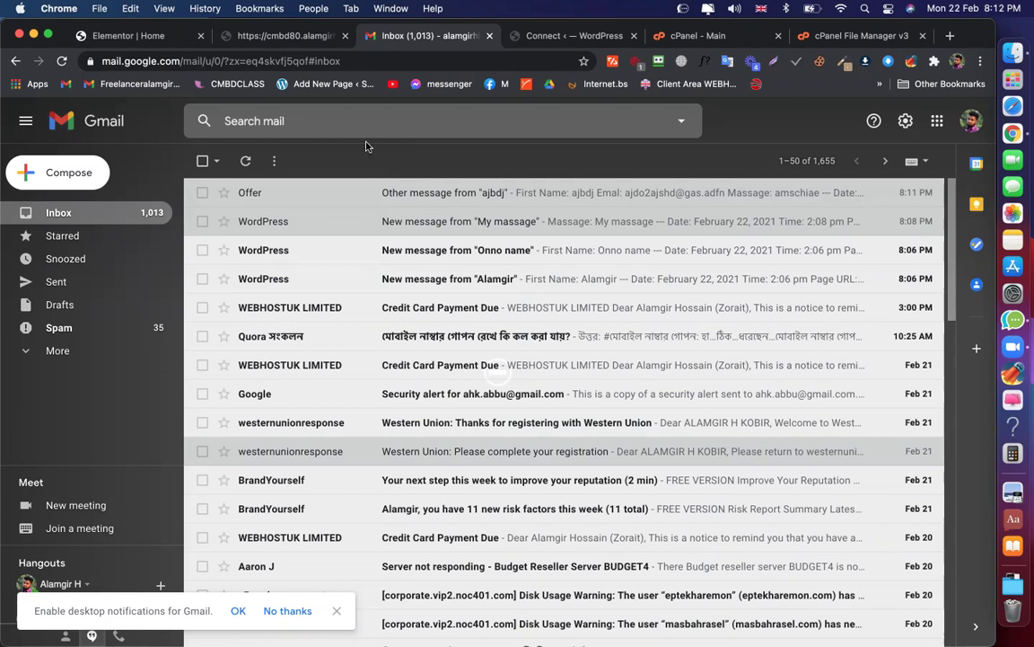
click(90, 35)
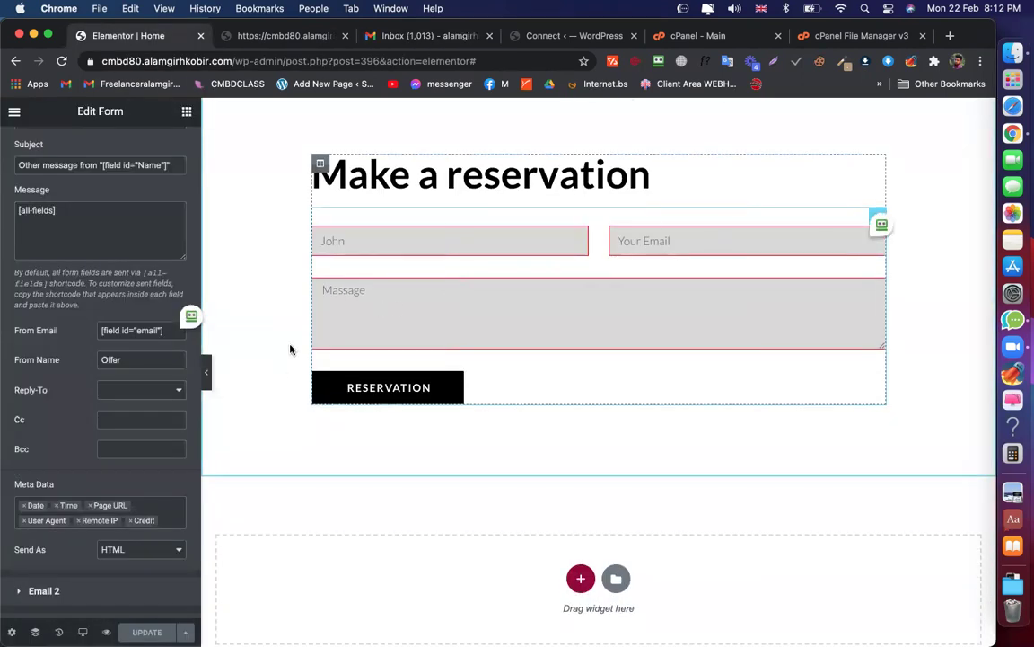
Expand Actions After Submit and review the Add Action list, keeping Email, Email 2 and Redirect
click(370, 36)
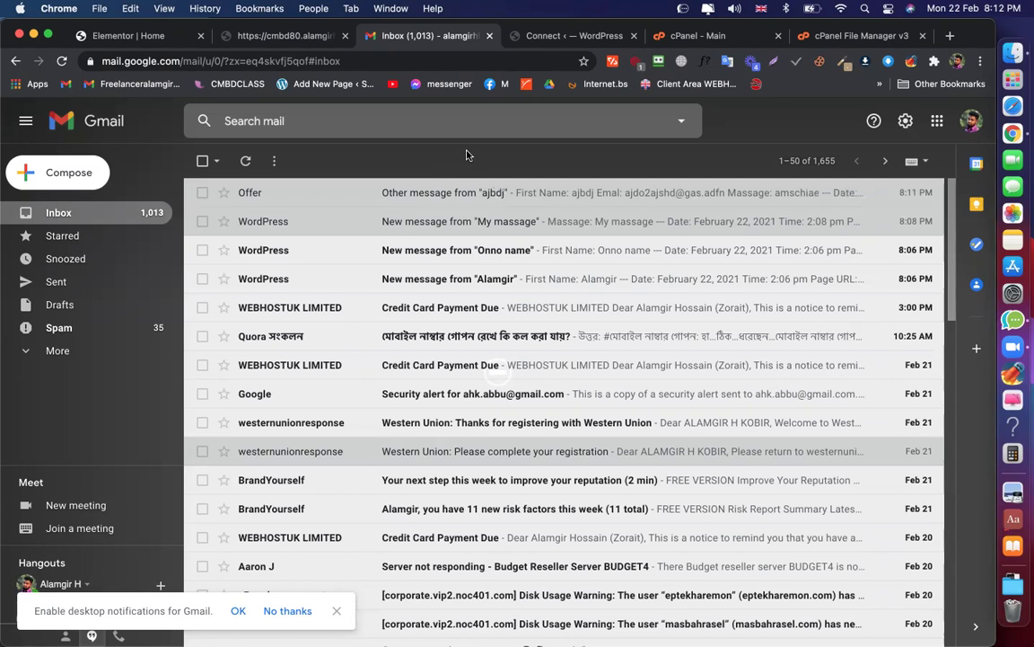
click(123, 36)
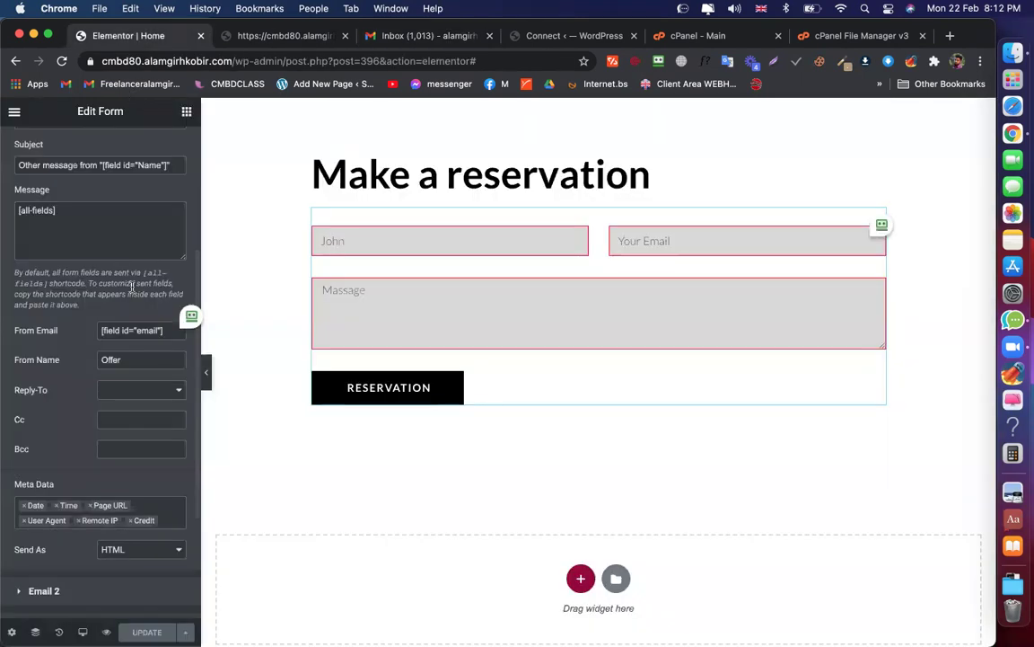
scroll(131, 289, down, 3)
scroll(82, 352, down, 2)
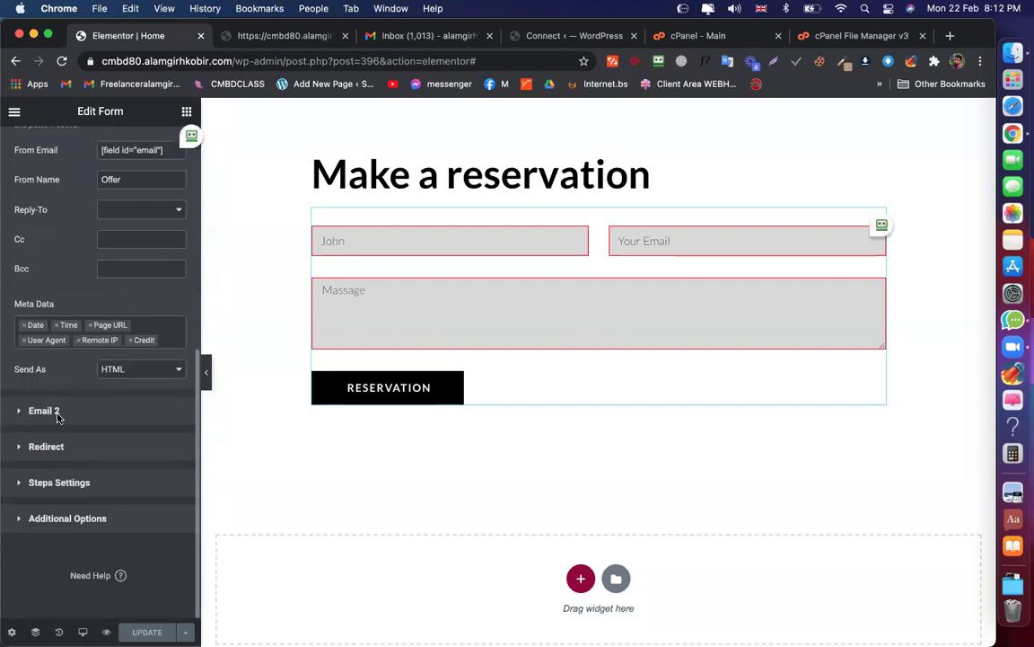
scroll(56, 377, up, 7)
scroll(72, 296, up, 1)
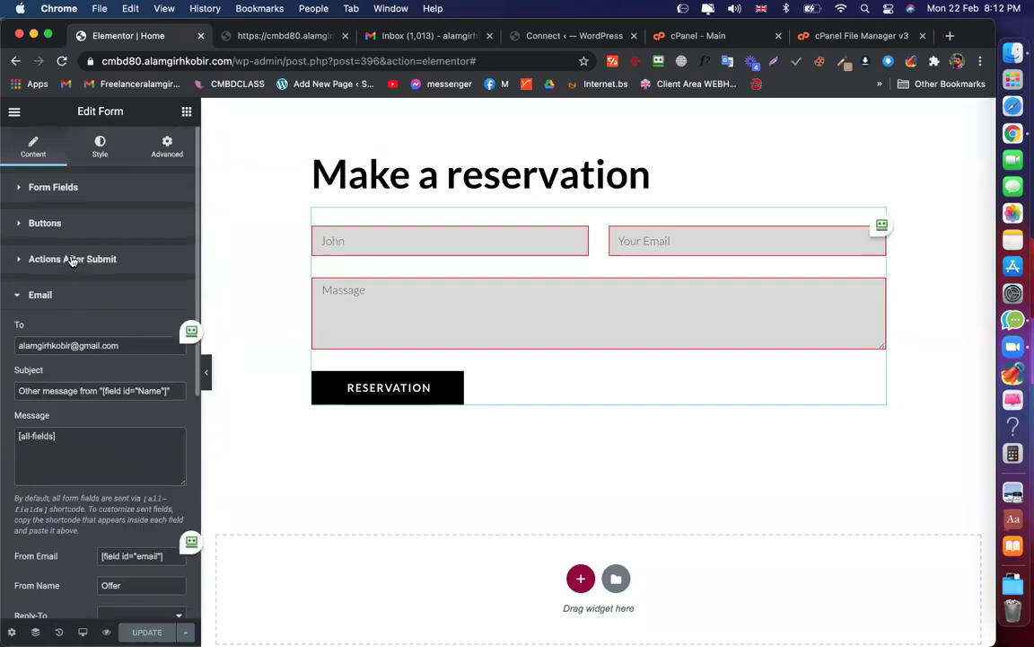
click(72, 259)
click(126, 309)
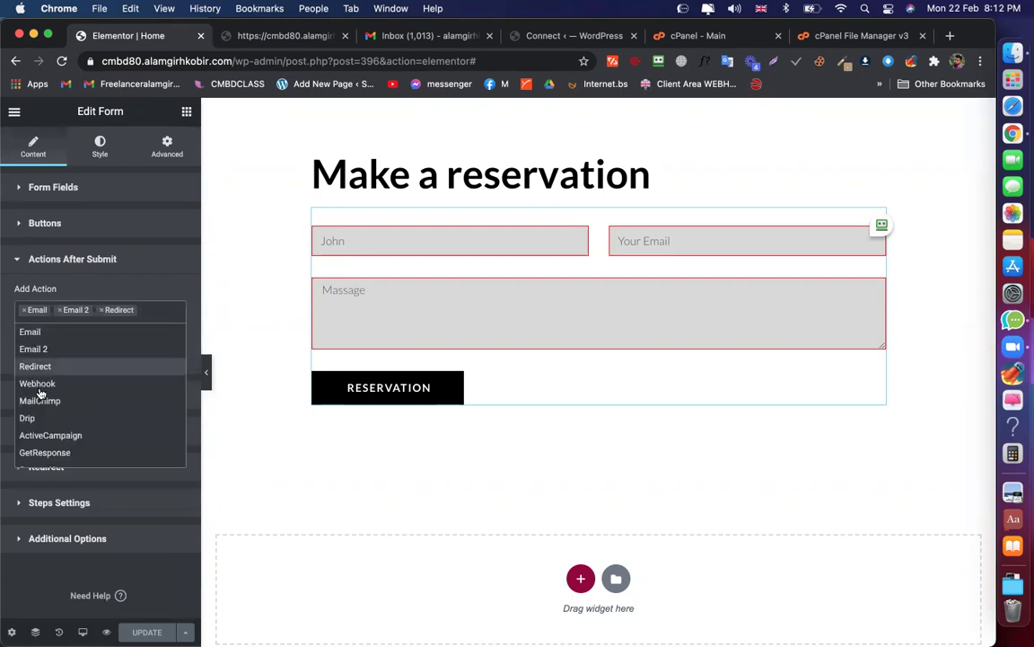
scroll(46, 392, down, 1)
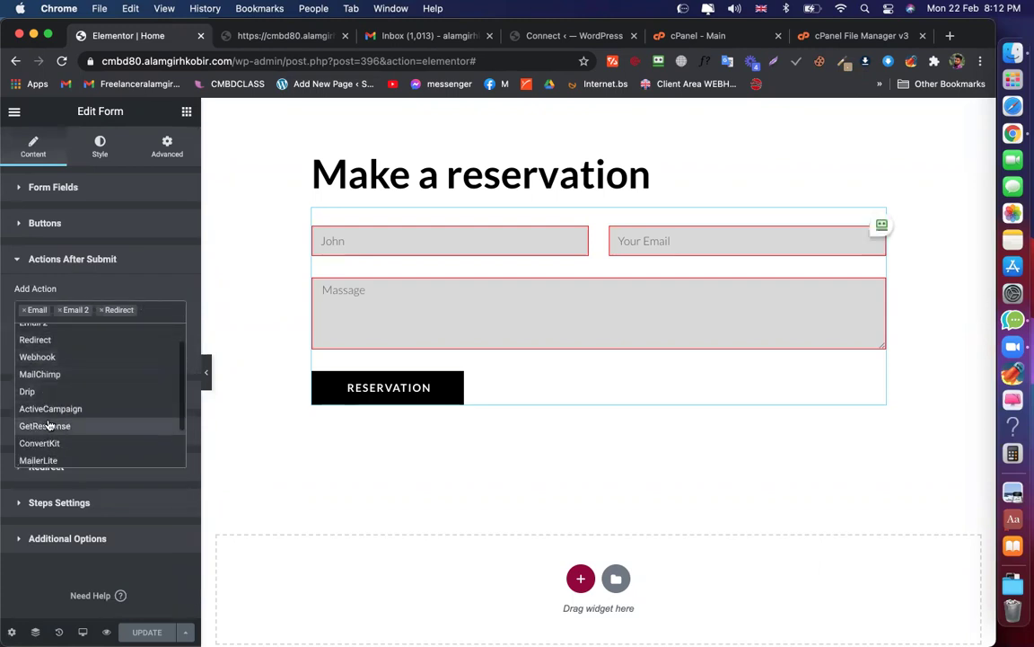
scroll(50, 422, down, 3)
scroll(49, 395, up, 4)
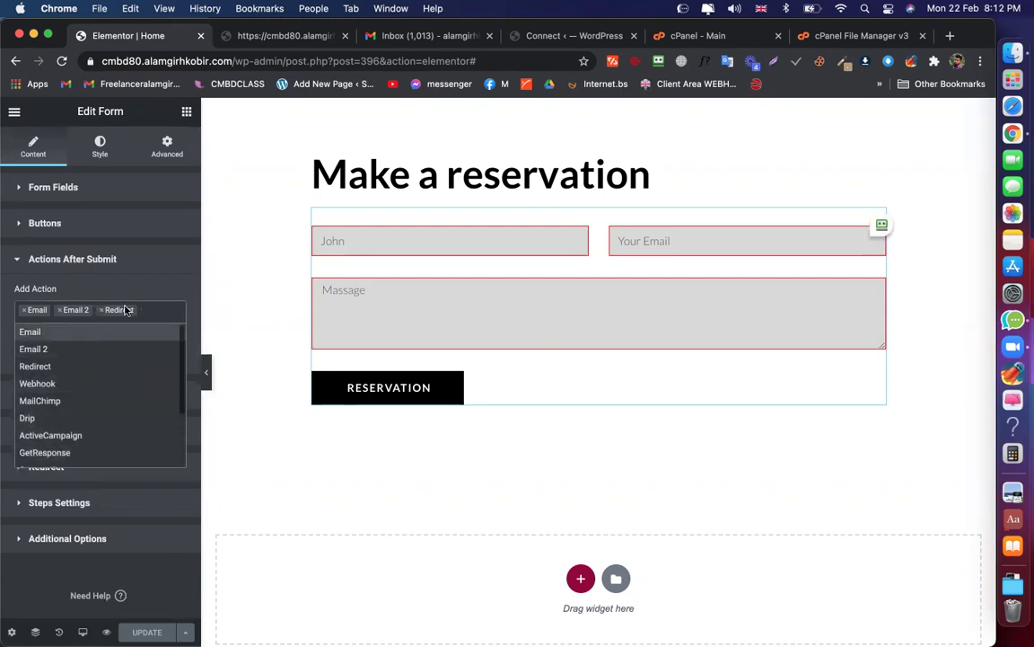
click(107, 283)
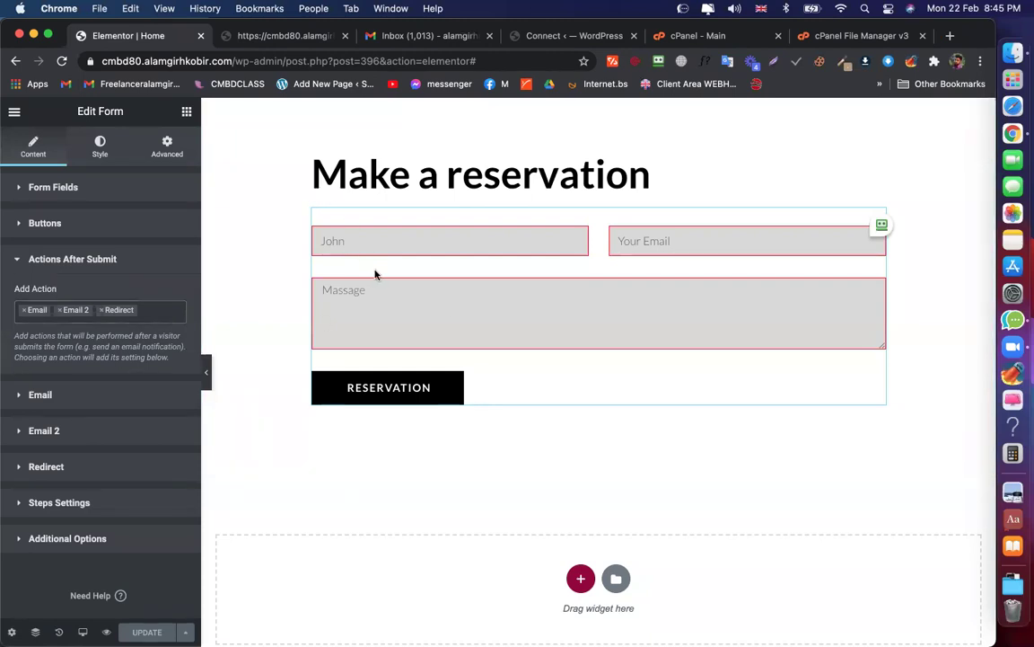
scroll(57, 357, down, 1)
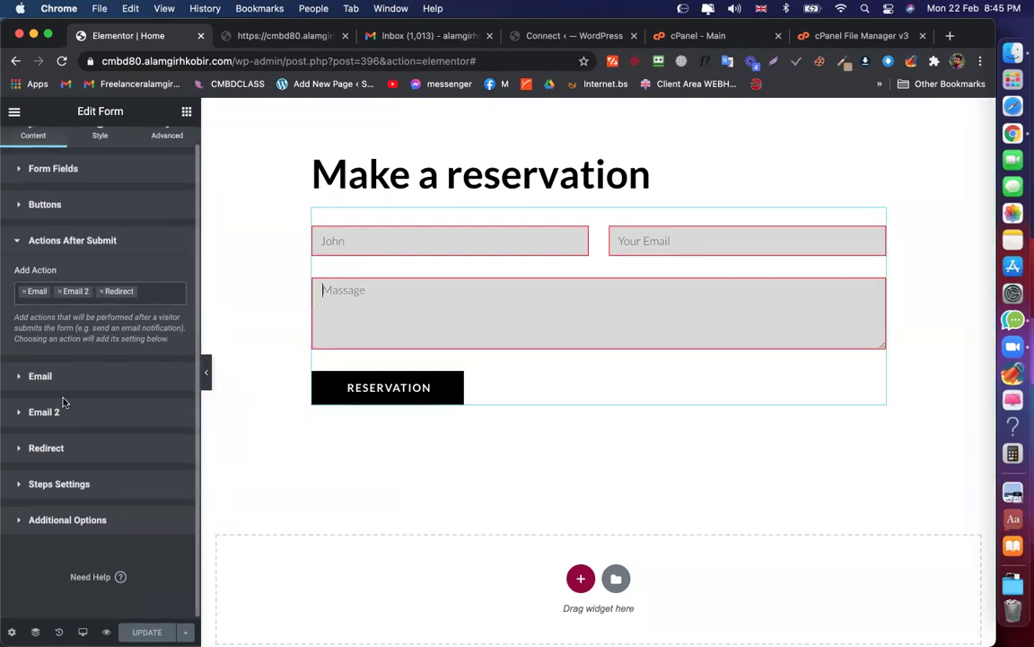
Open the latest test notification email in Gmail and highlight its submitted field lines
click(374, 39)
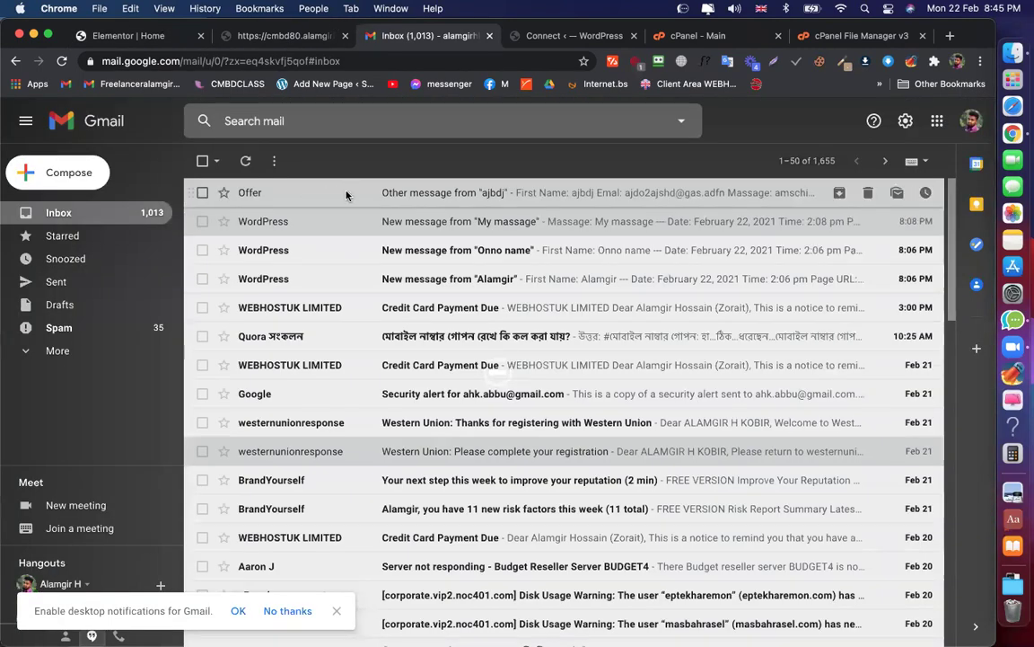
click(347, 192)
drag(235, 273, 321, 307)
click(330, 301)
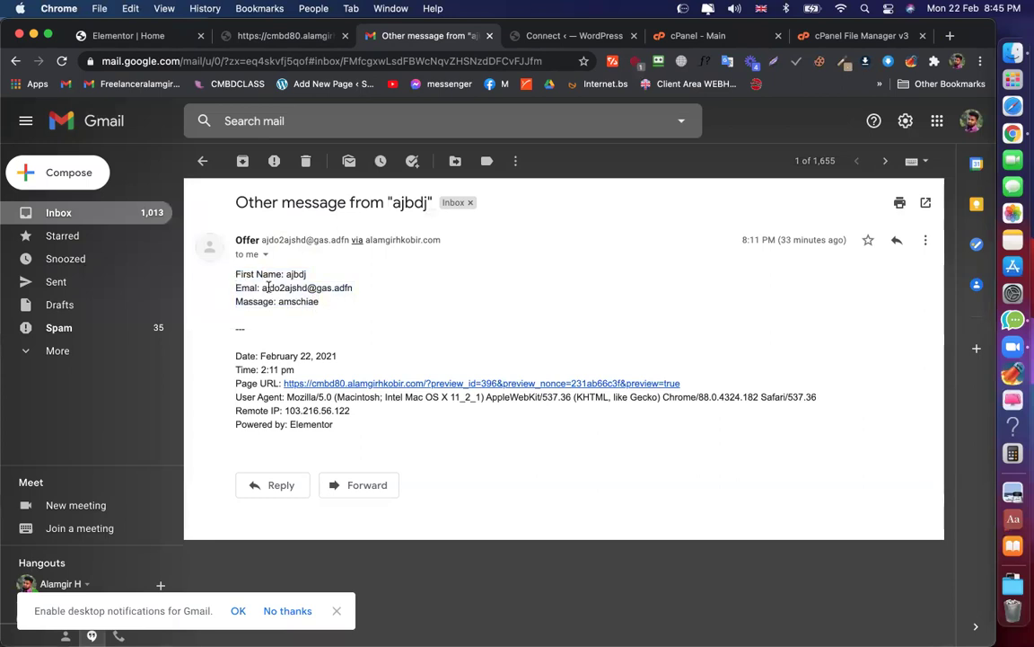
In Elementor, expand the Email action settings to view the [all-fields] message
click(151, 36)
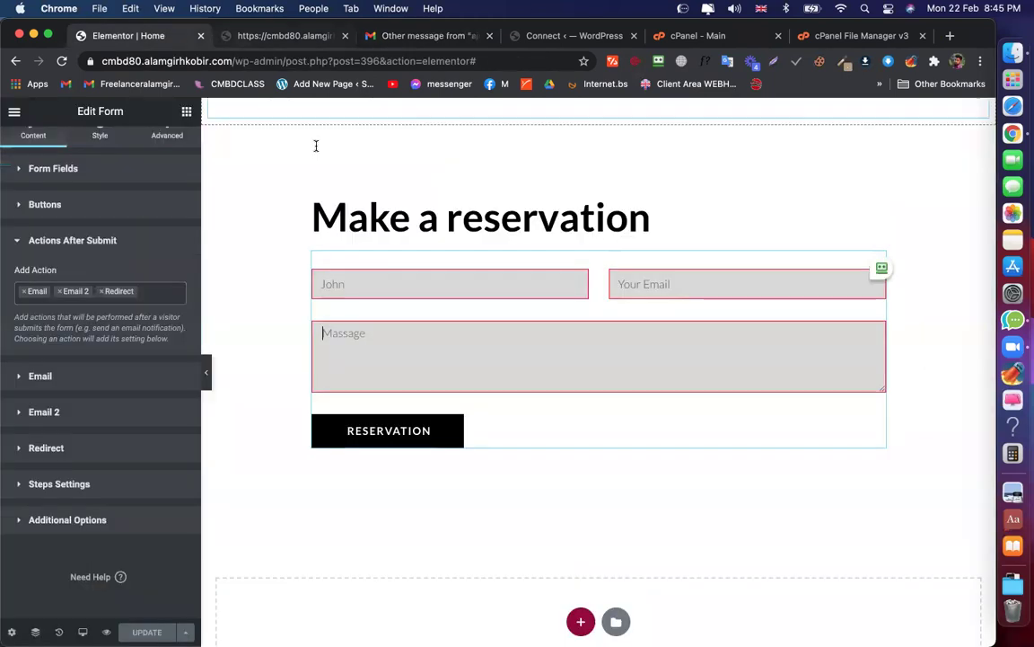
click(54, 375)
scroll(53, 368, down, 2)
drag(18, 352, 59, 352)
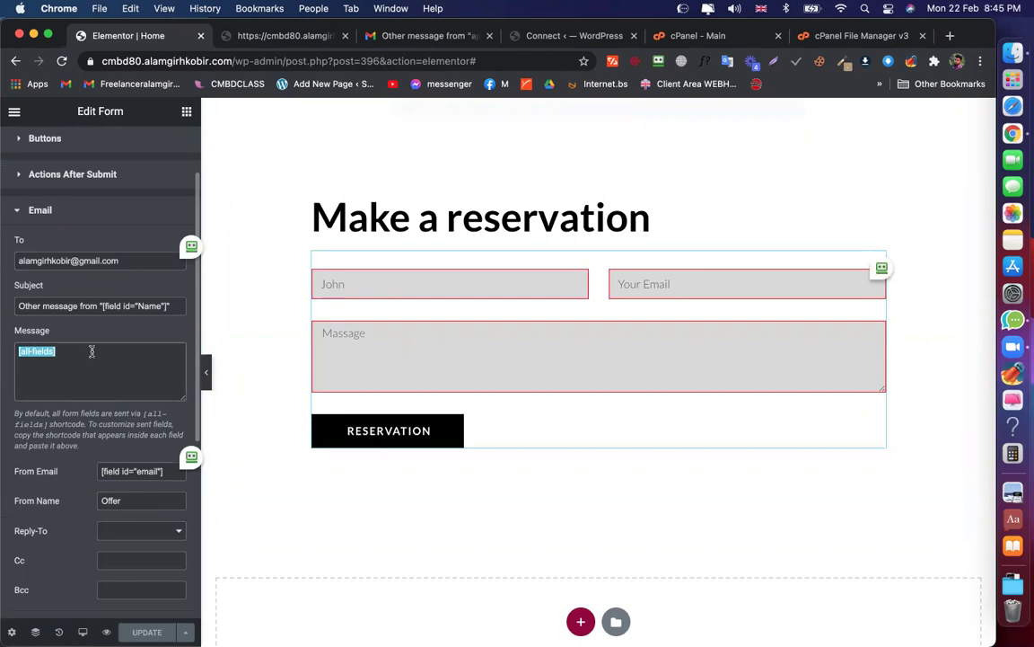
scroll(85, 316, up, 2)
Compare against the test email's sender and field lines, then return to Elementor
click(326, 36)
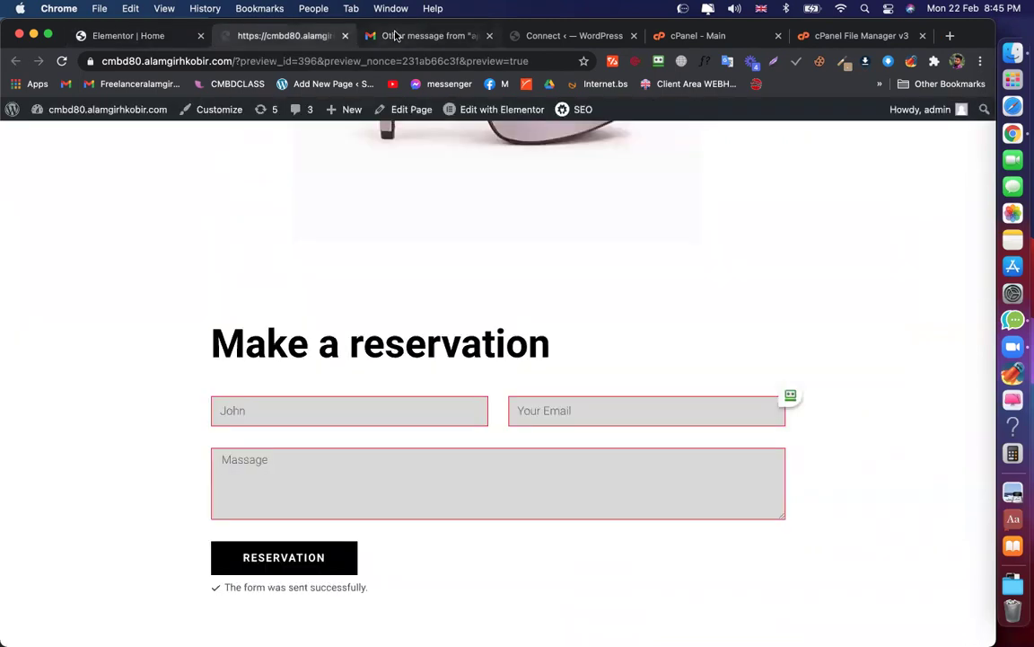
click(418, 35)
drag(302, 294, 236, 276)
click(214, 286)
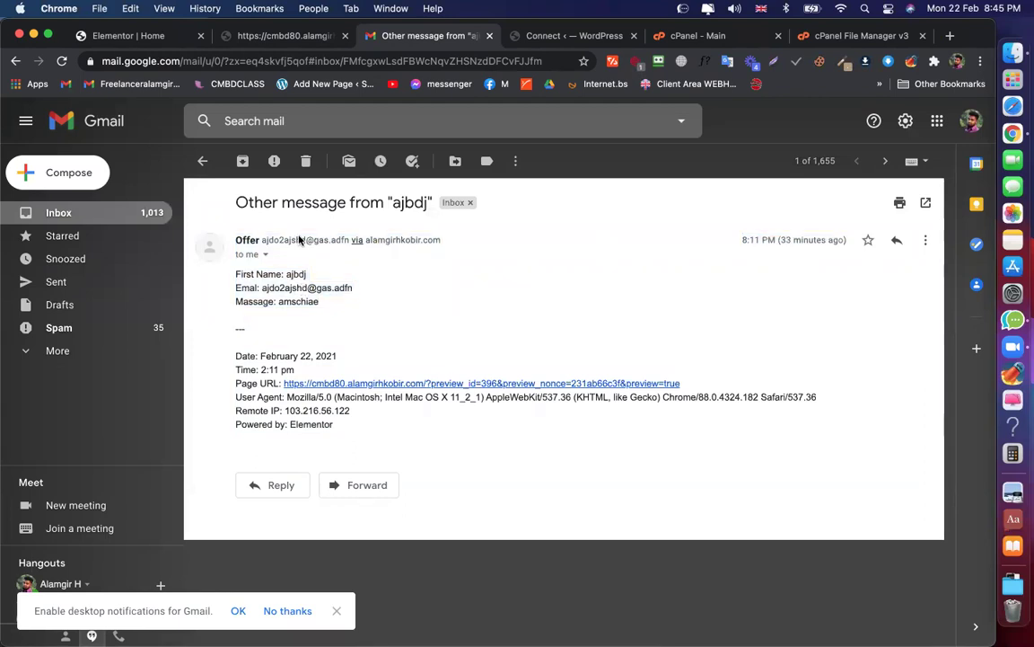
click(156, 40)
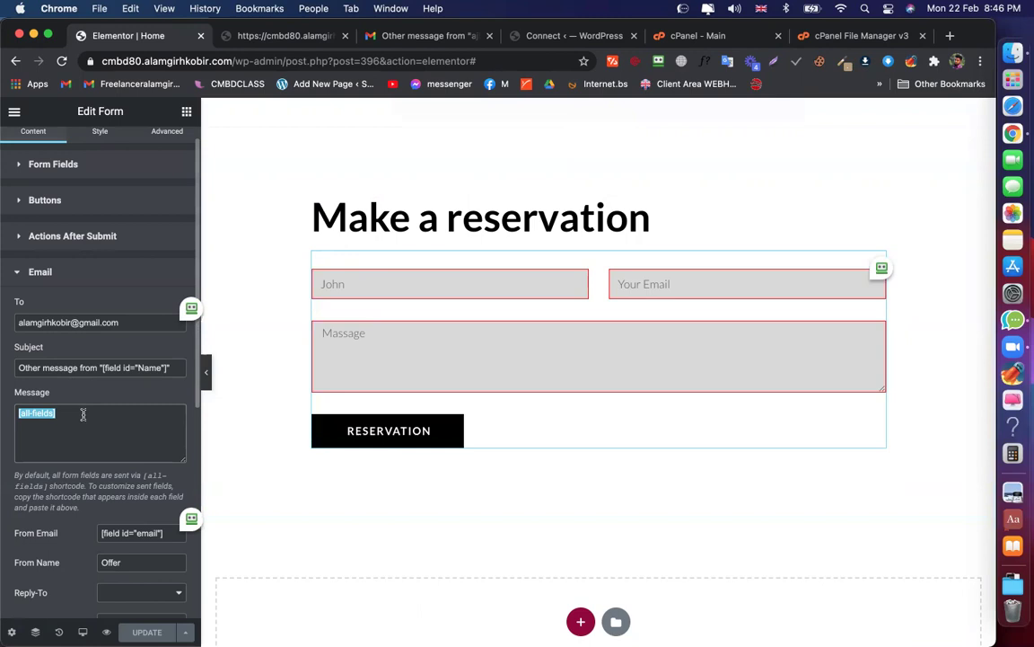
Replace [all-fields] in the Email message with the label 'Name is:'
key(BackSpace)
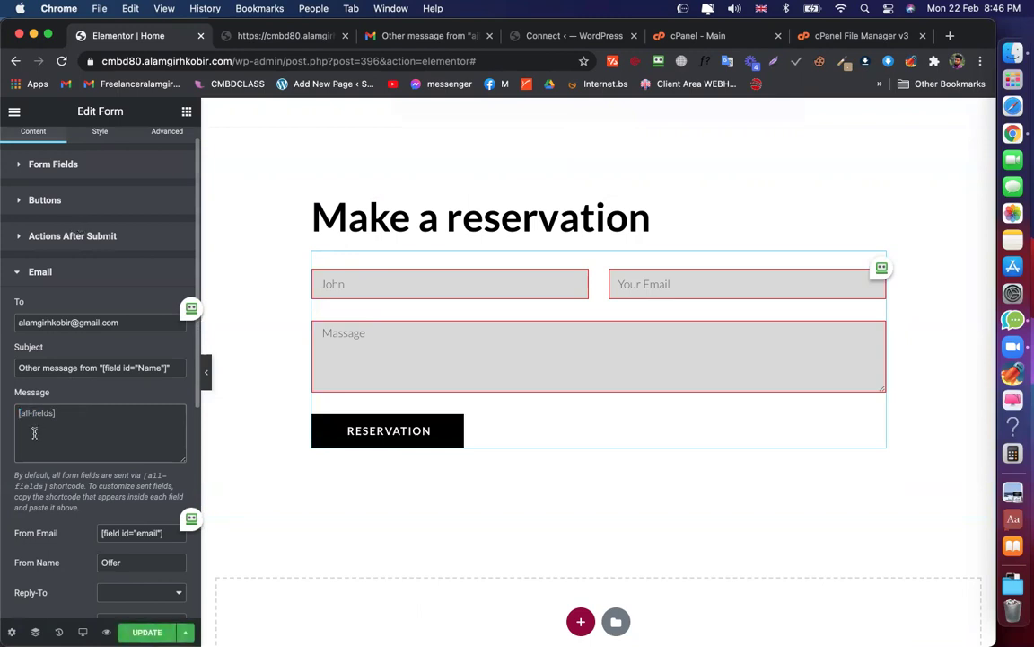
text(Name is:)
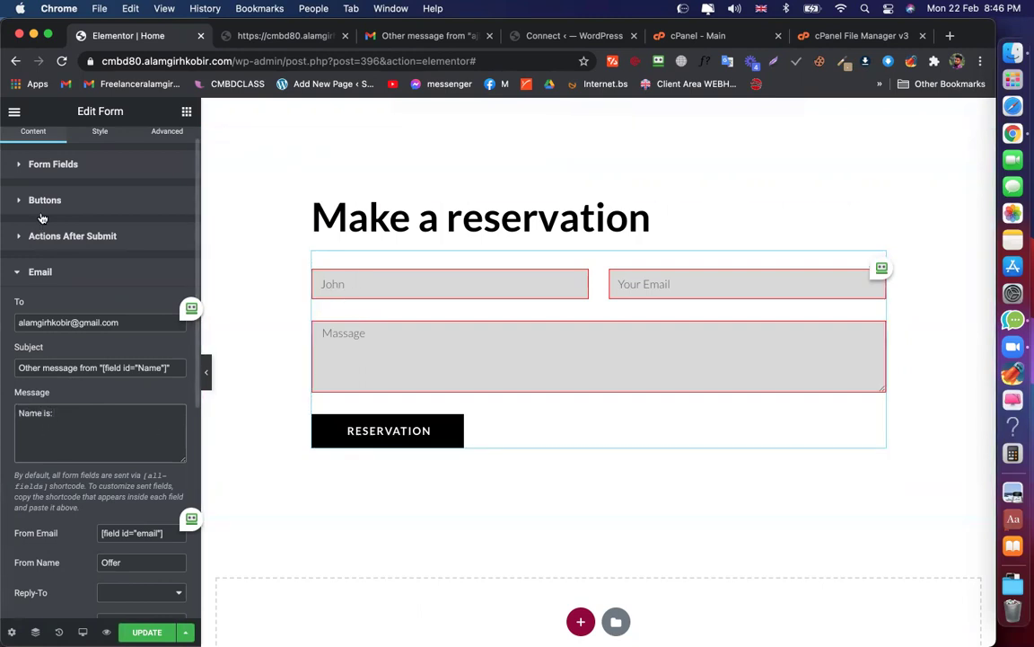
Copy the First Name field's shortcode from its Advanced settings
click(69, 175)
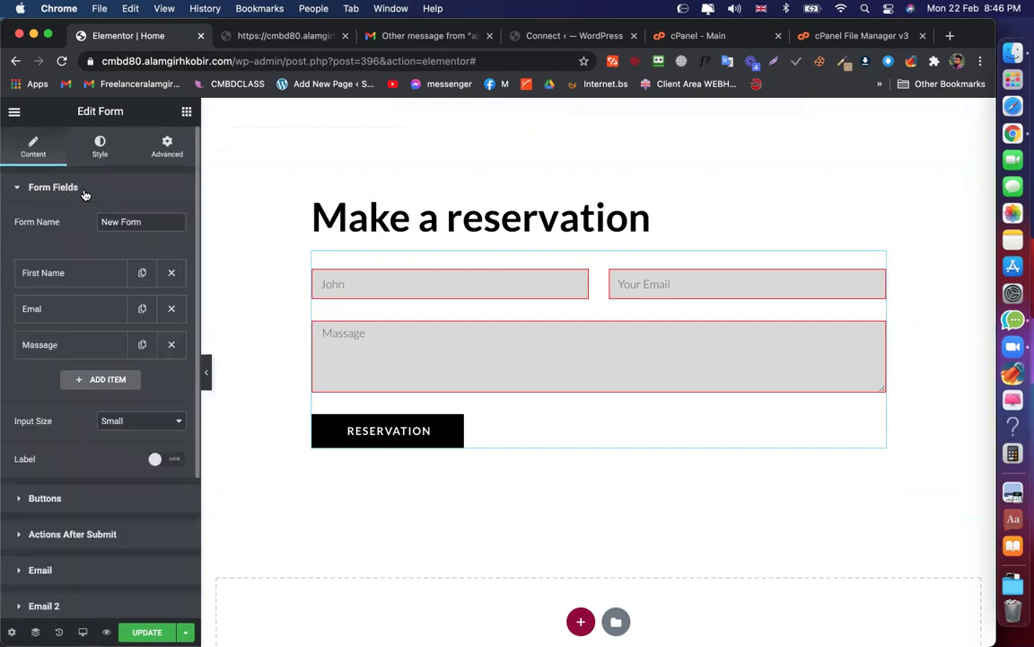
click(61, 282)
click(146, 308)
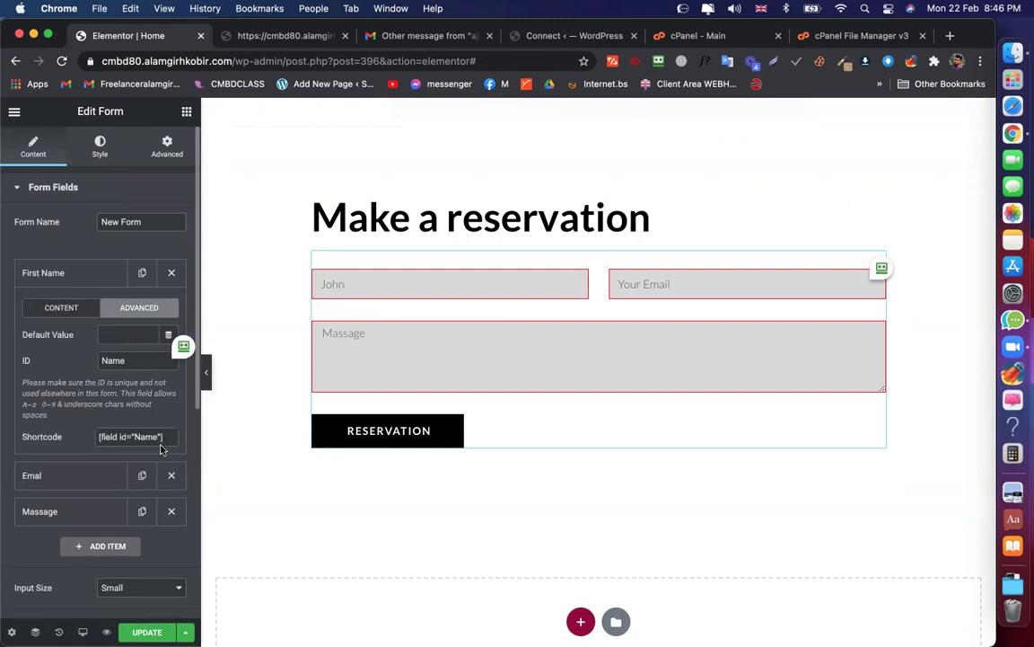
drag(169, 438, 94, 442)
key(super+c)
Paste the [field id="Name"] shortcode after 'Name is:' and start a Message line
scroll(81, 400, down, 5)
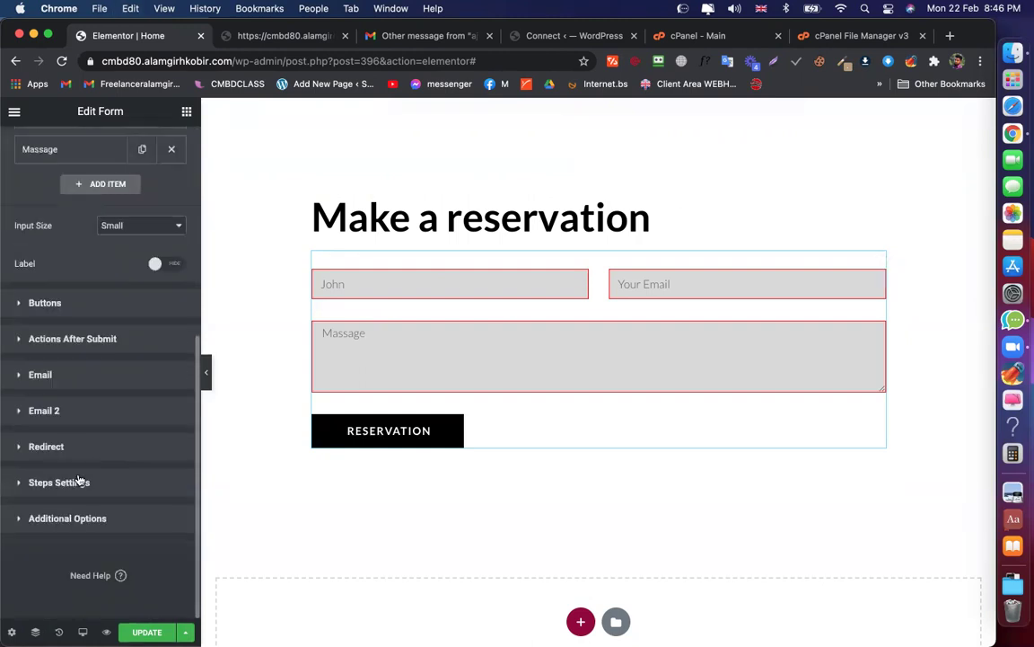
click(76, 382)
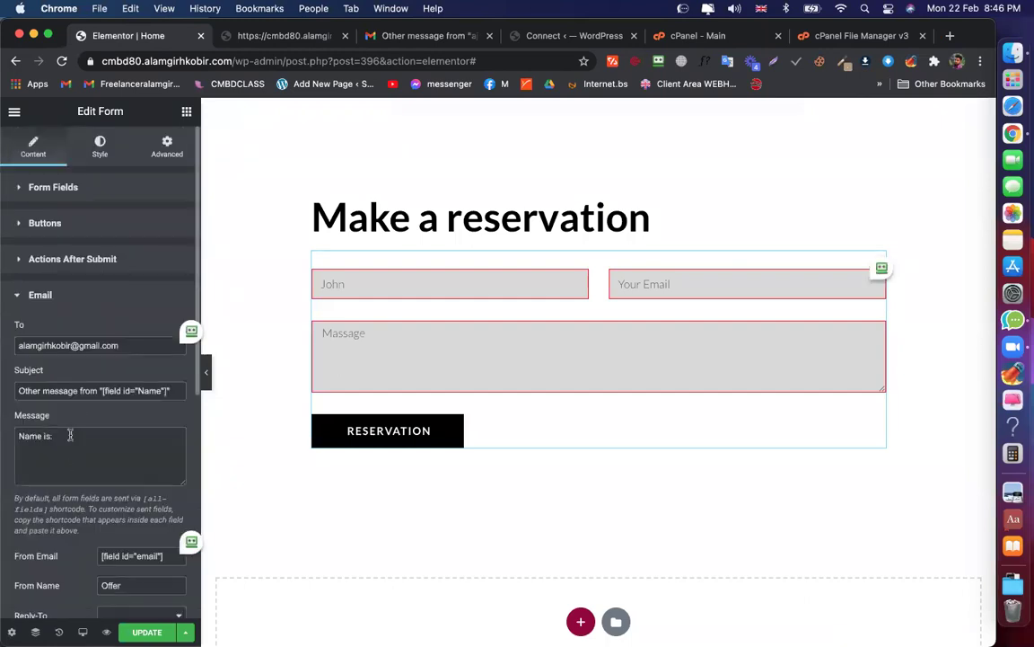
click(70, 435)
key(super+v)
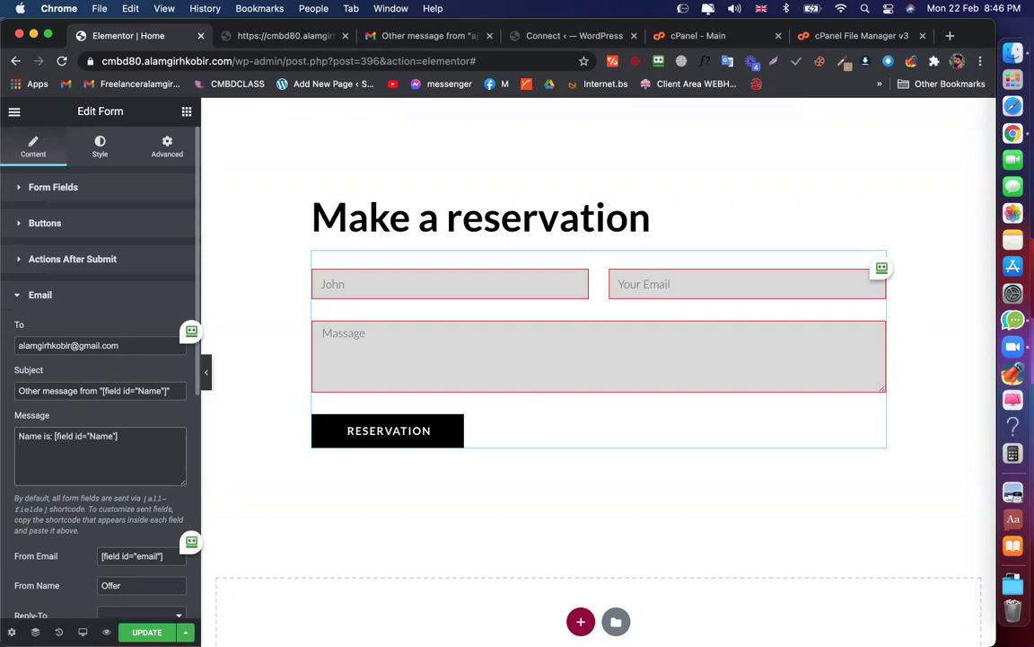
text(ssage)
Correct the 'Massage' form field label to 'Message'
click(66, 188)
click(56, 304)
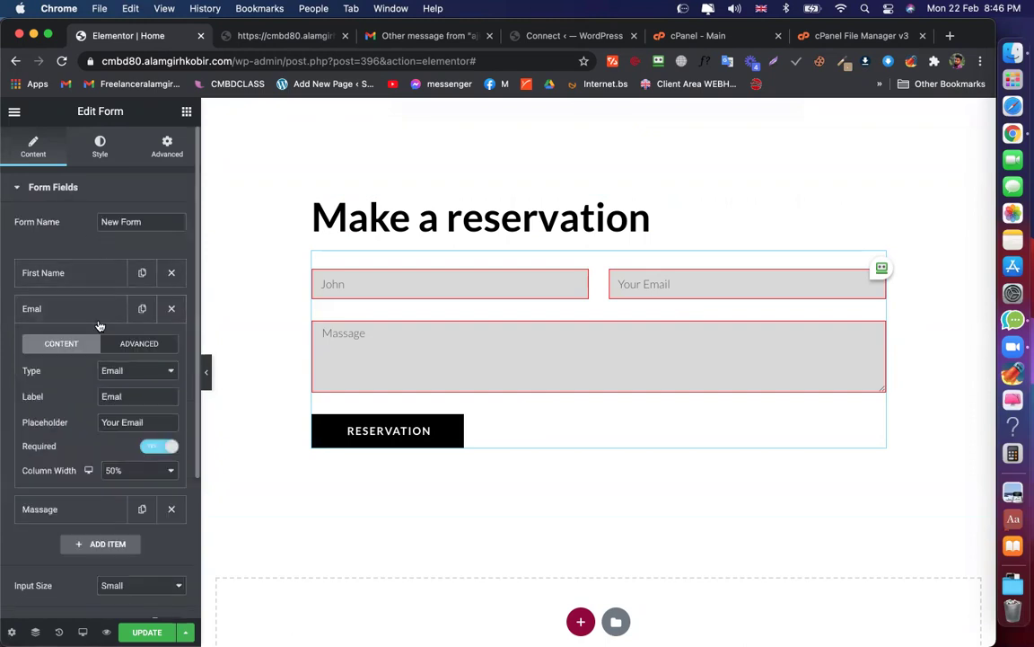
click(83, 307)
click(78, 350)
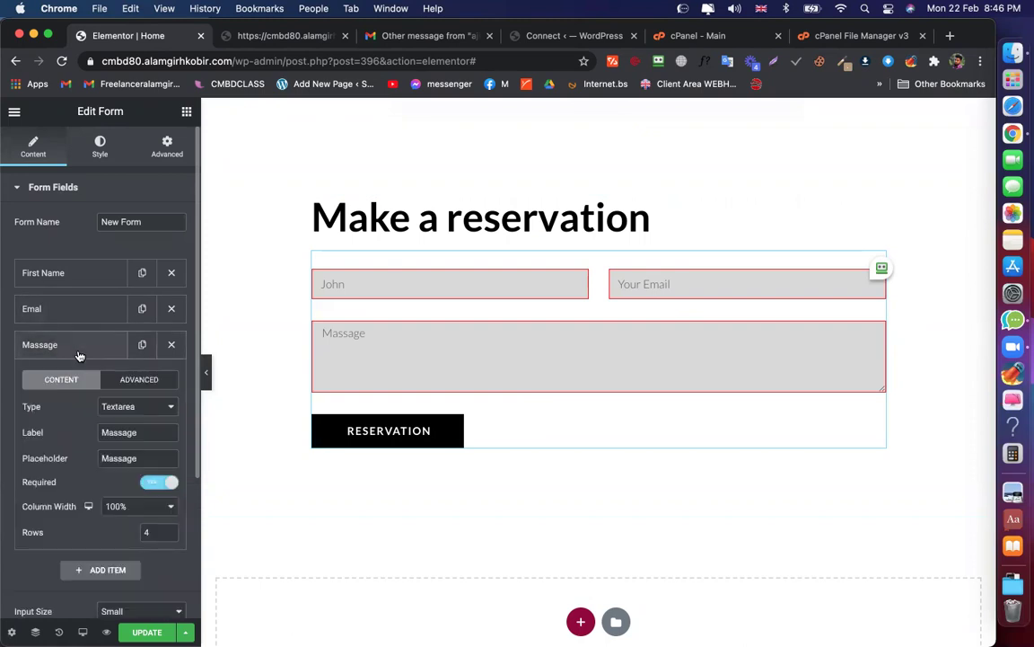
click(109, 432)
key(Delete)
text(e)
Change the Message field's ID to 'mmmm' and paste its shortcode after 'Message:' in the email body
click(139, 379)
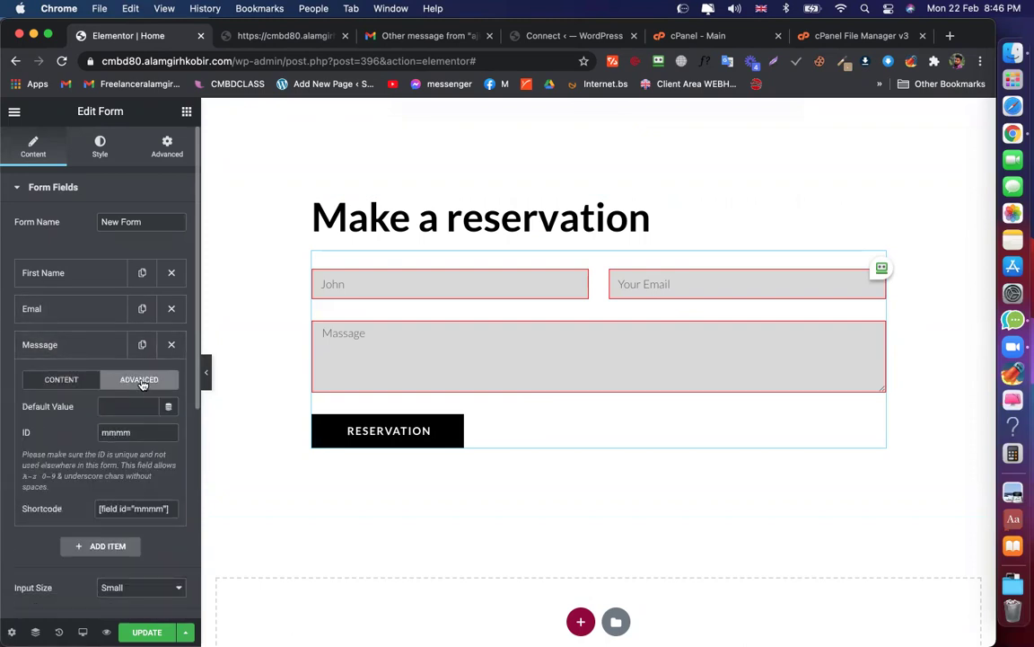
double_click(115, 432)
text(mmmm)
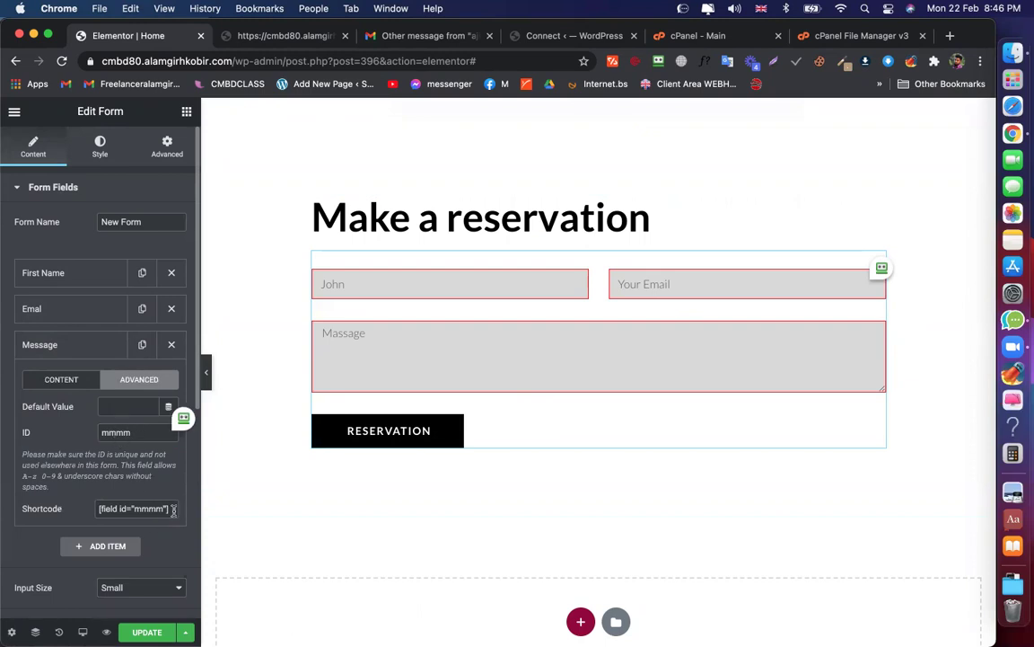
click(93, 509)
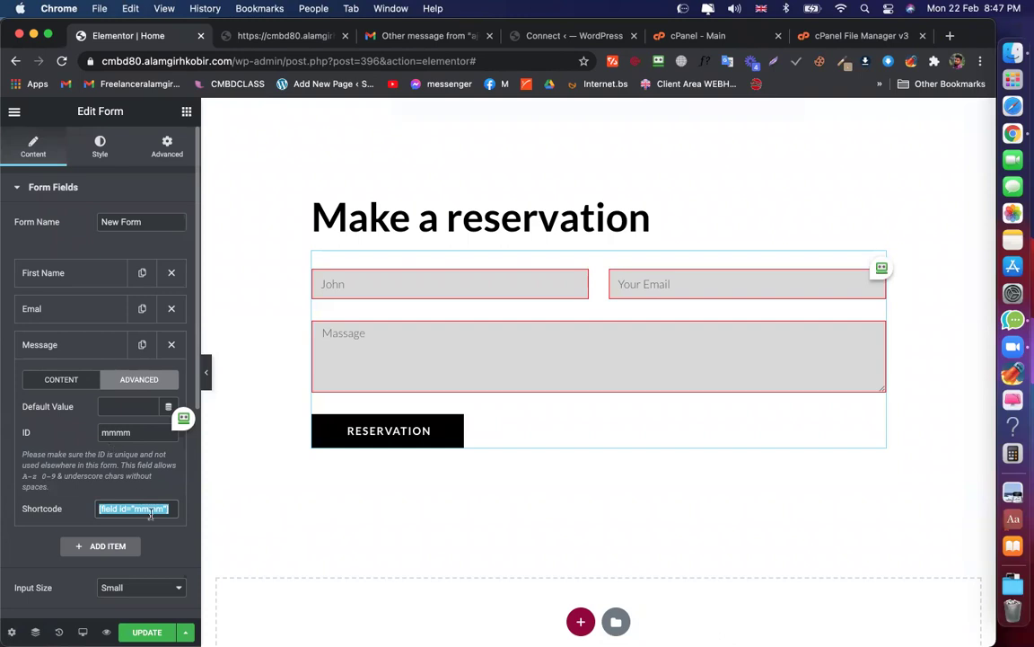
scroll(64, 368, down, 5)
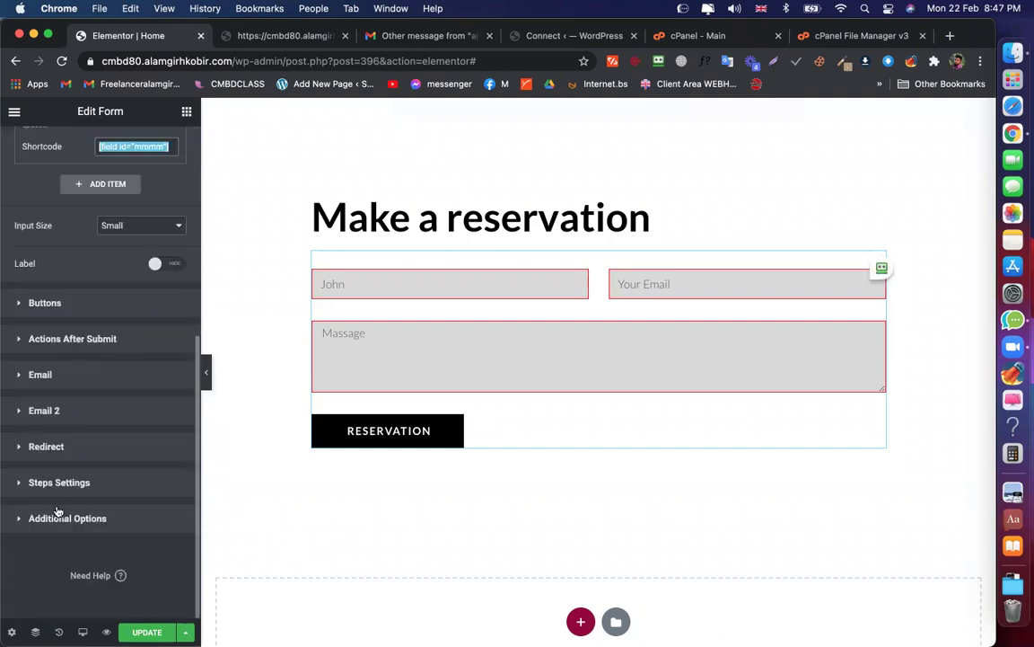
click(71, 380)
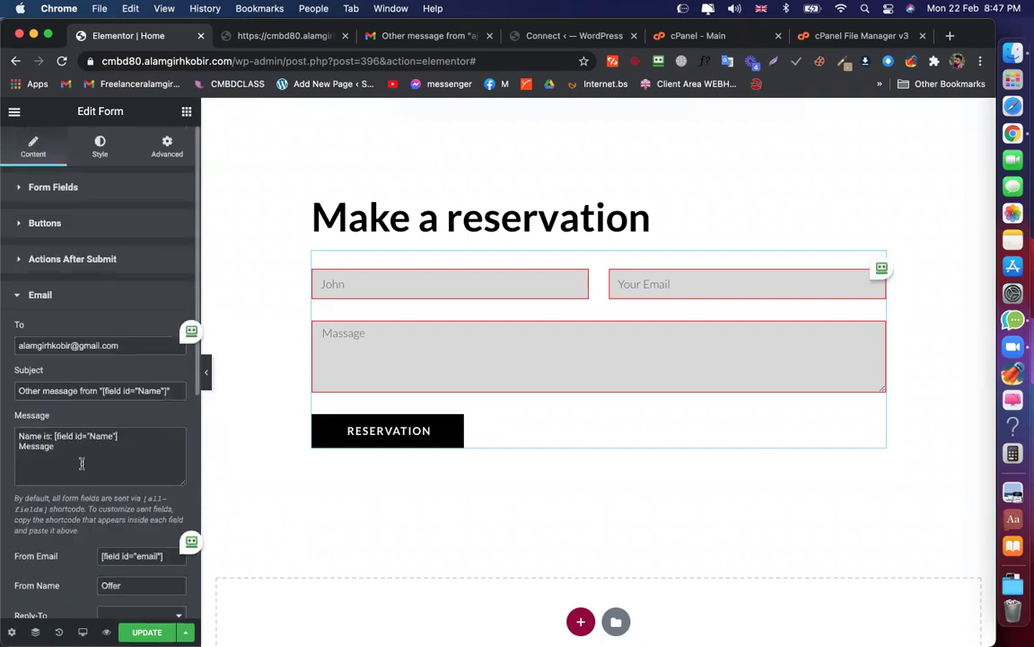
text(:)
key(super+v)
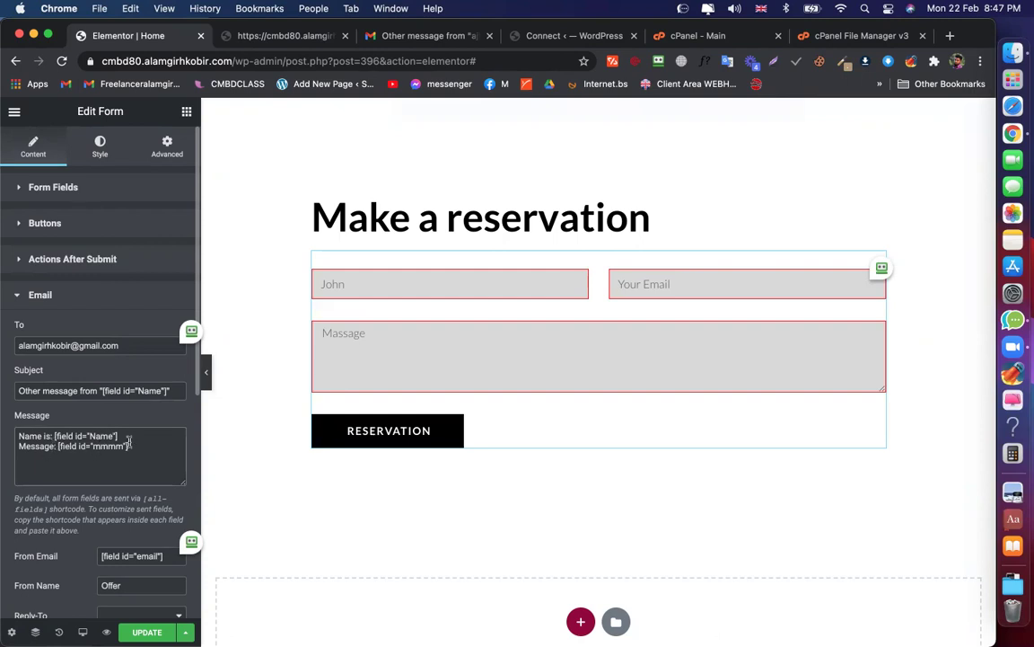
Insert a 'Details:' heading and '---' divider above the Name line in the email body
double_click(30, 445)
key(Left)
key(Return)
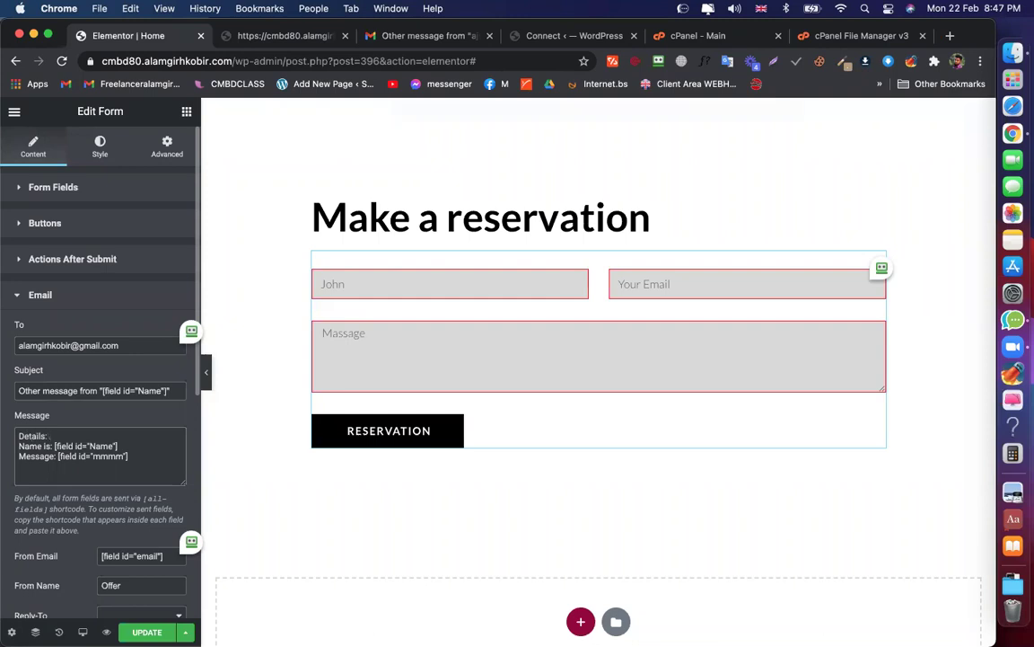
key(Return)
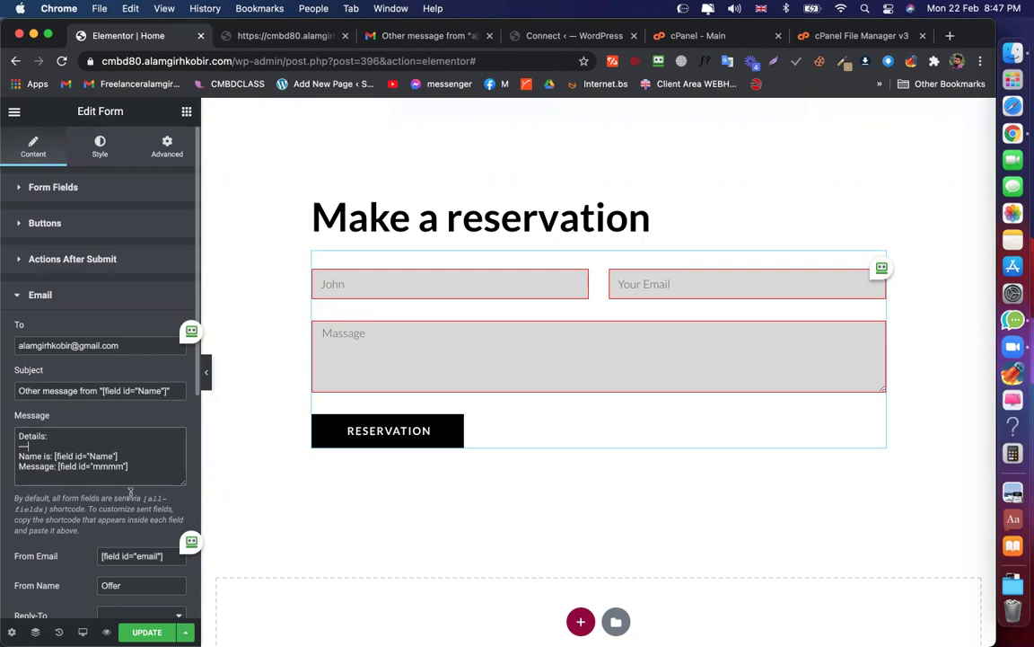
scroll(117, 496, down, 2)
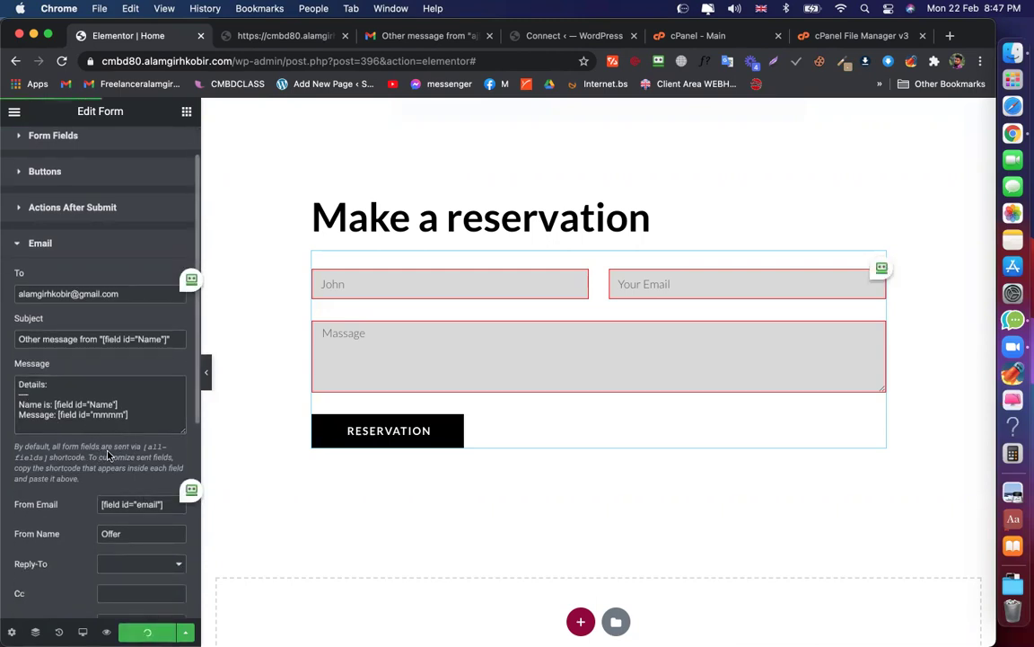
scroll(121, 445, down, 3)
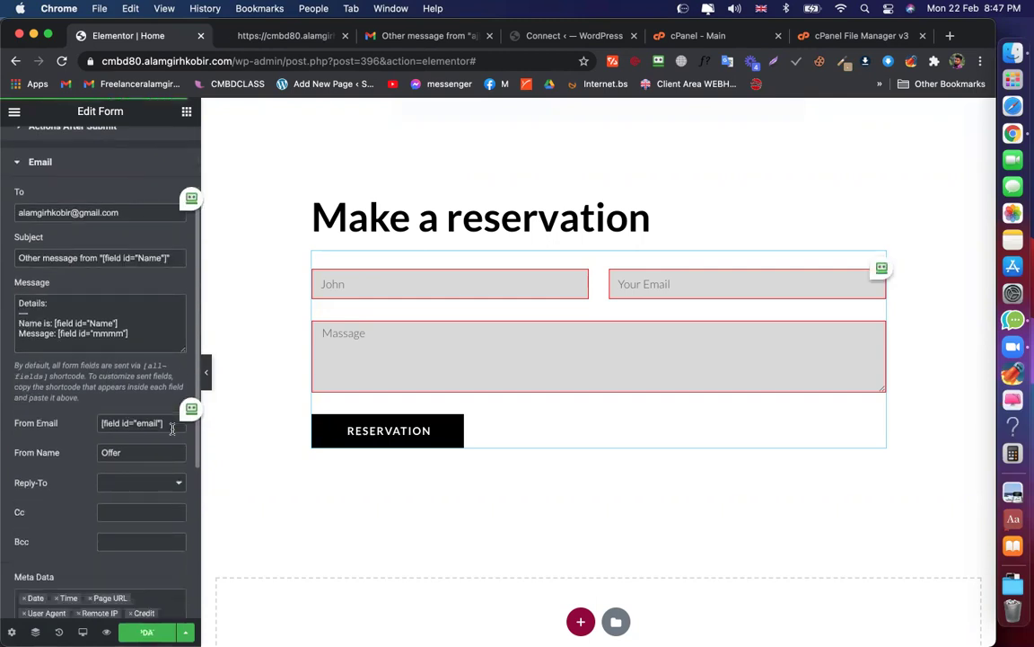
click(383, 41)
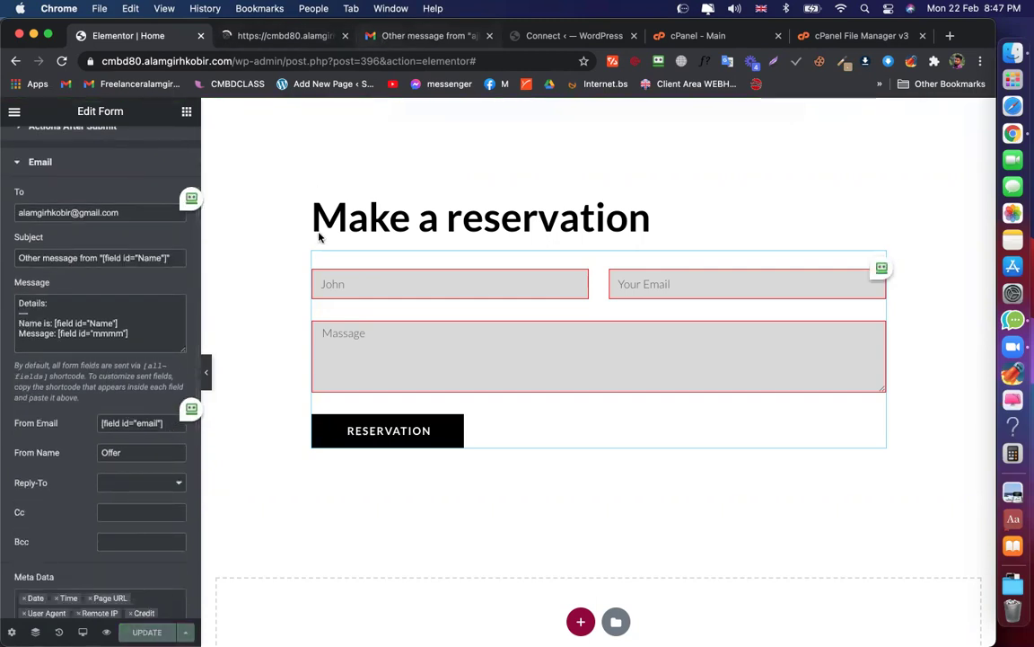
drag(345, 239, 264, 240)
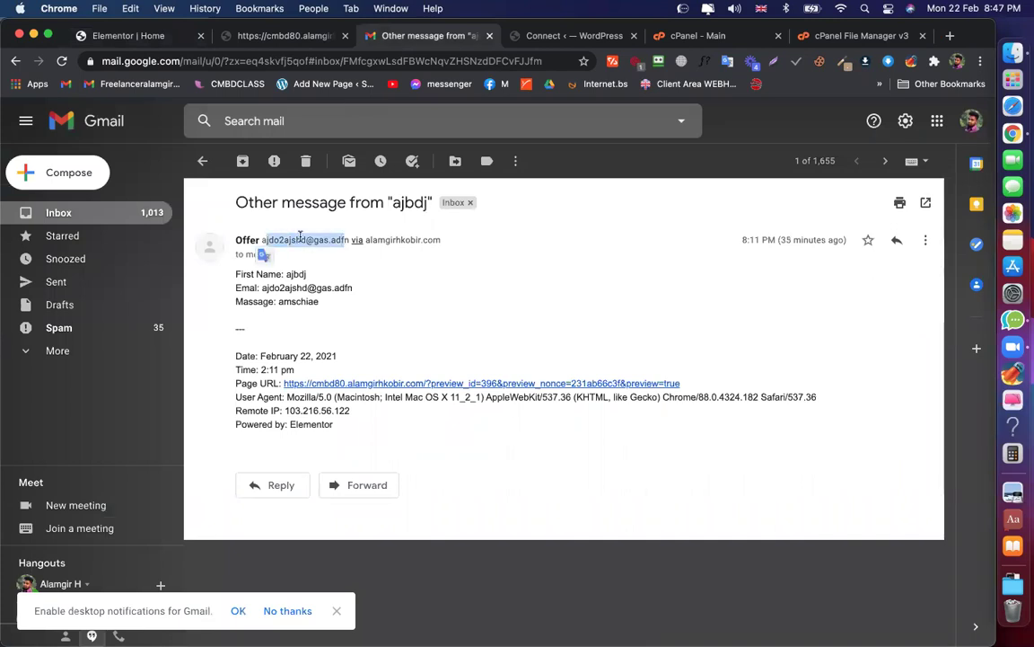
click(264, 237)
drag(262, 239, 349, 240)
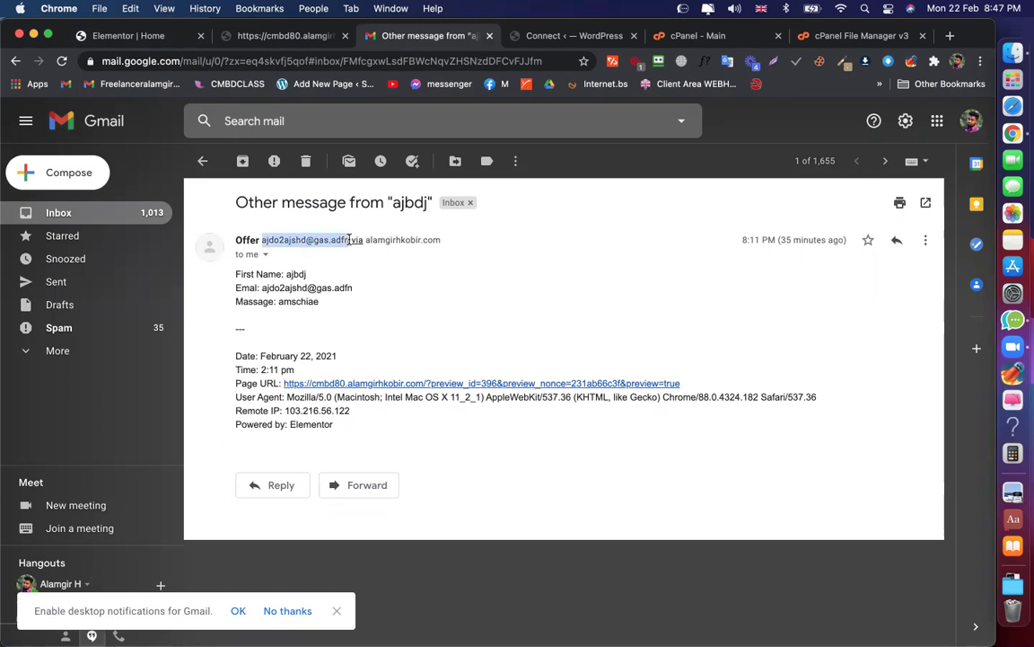
click(135, 36)
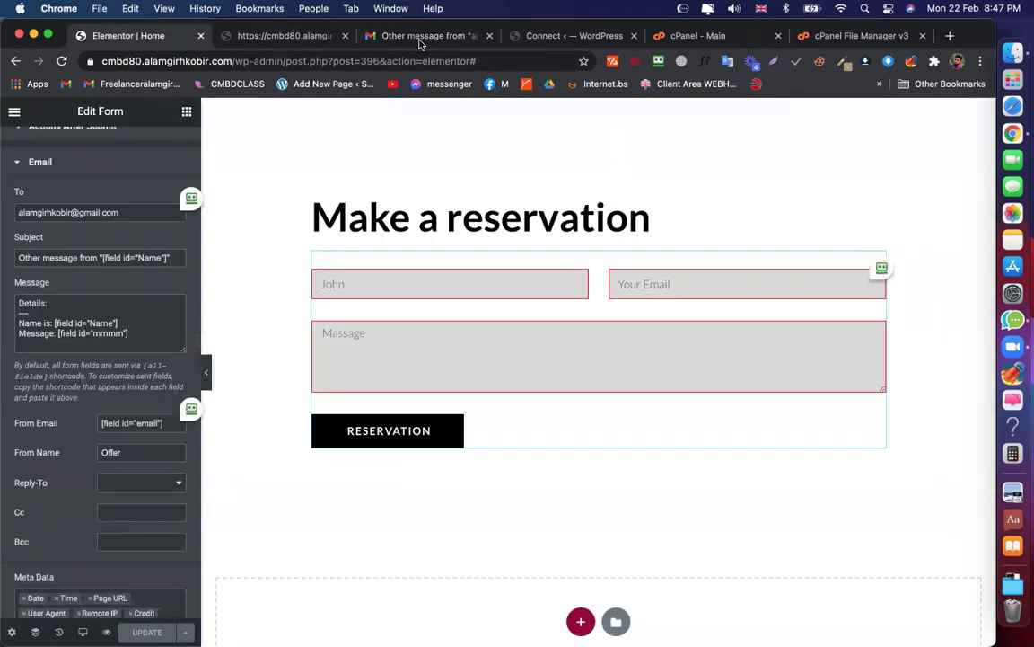
click(377, 36)
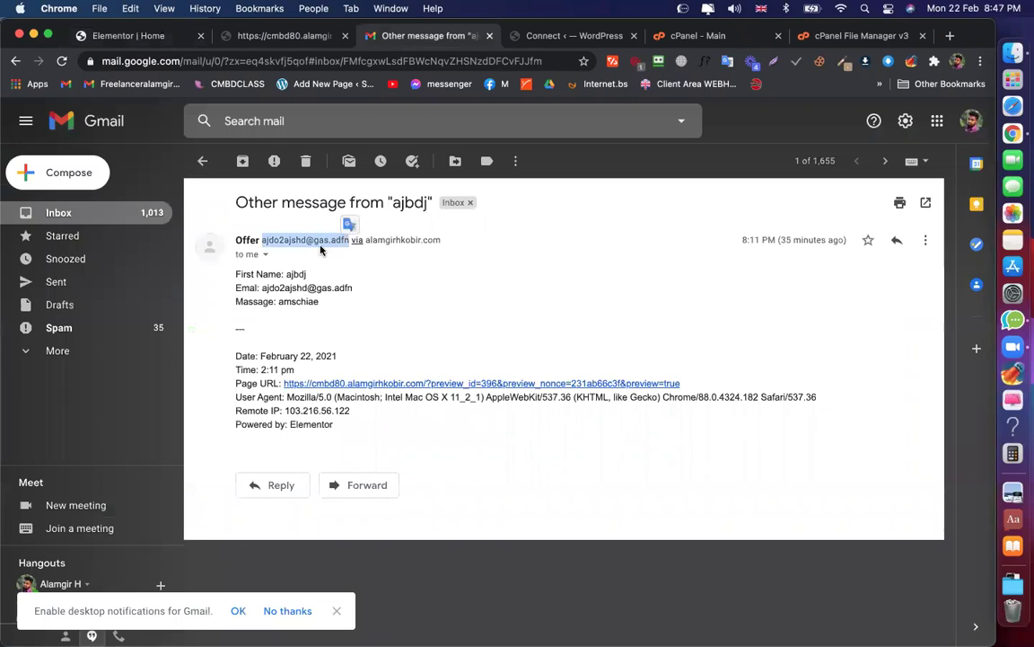
click(287, 217)
click(119, 36)
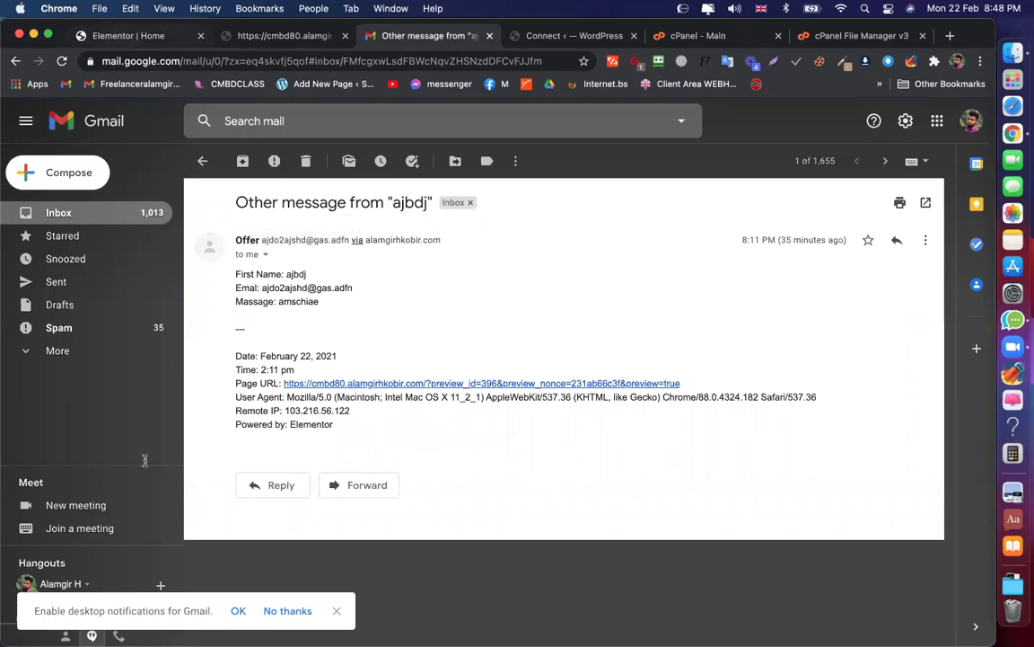
drag(163, 422, 96, 419)
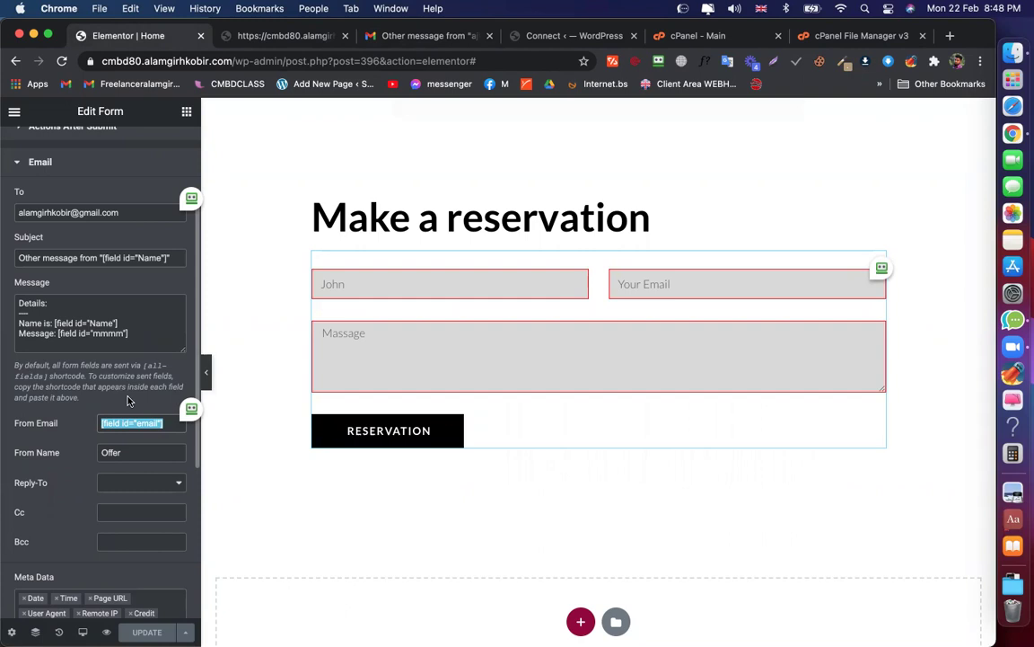
scroll(127, 395, down, 1)
scroll(128, 395, down, 3)
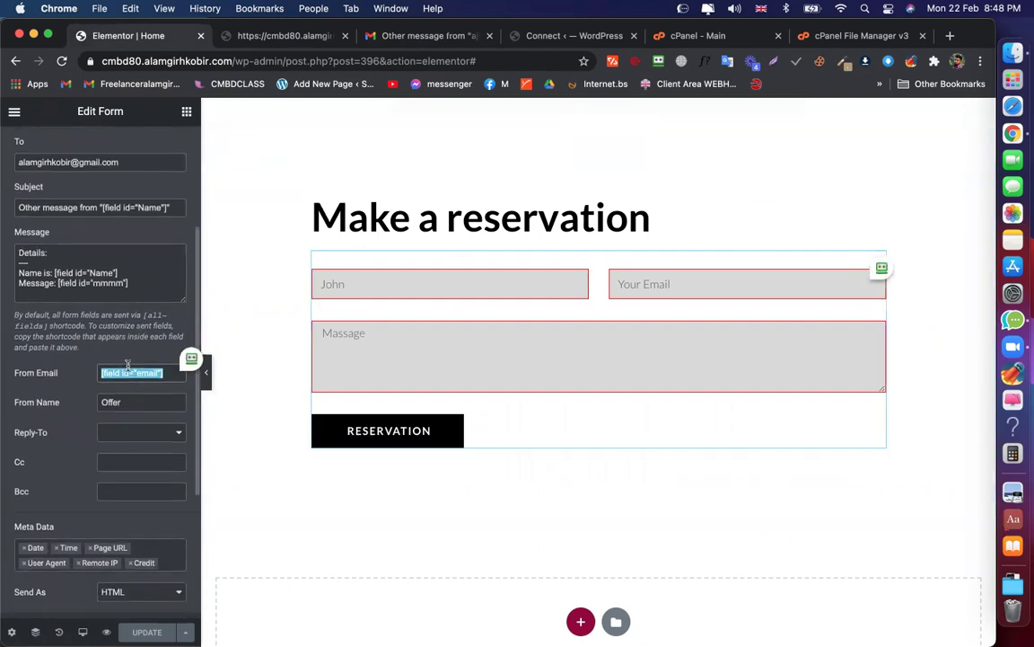
scroll(128, 370, down, 4)
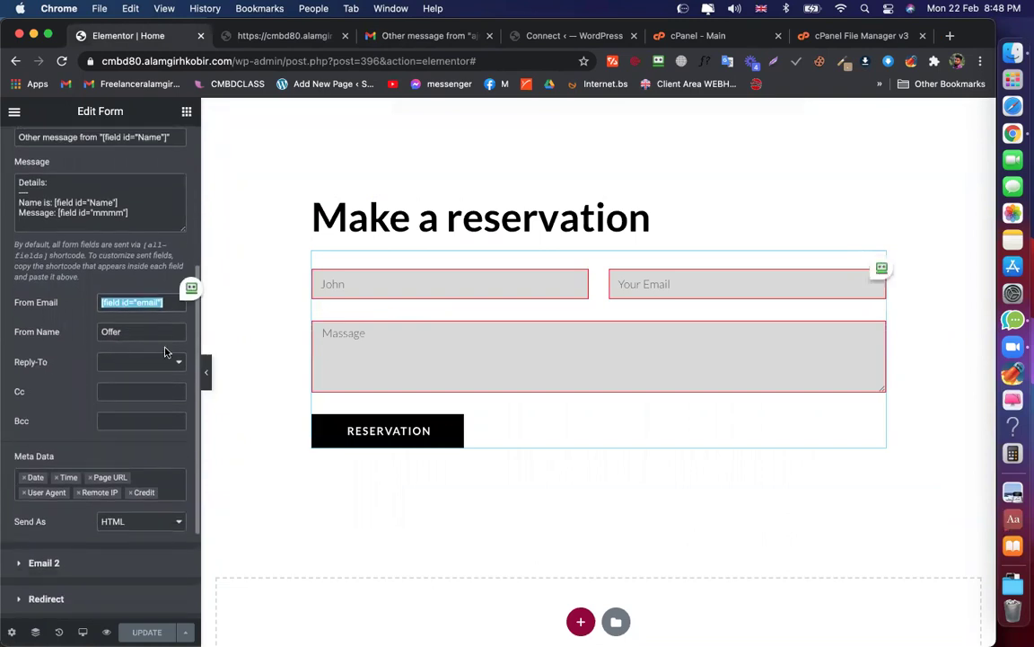
click(162, 304)
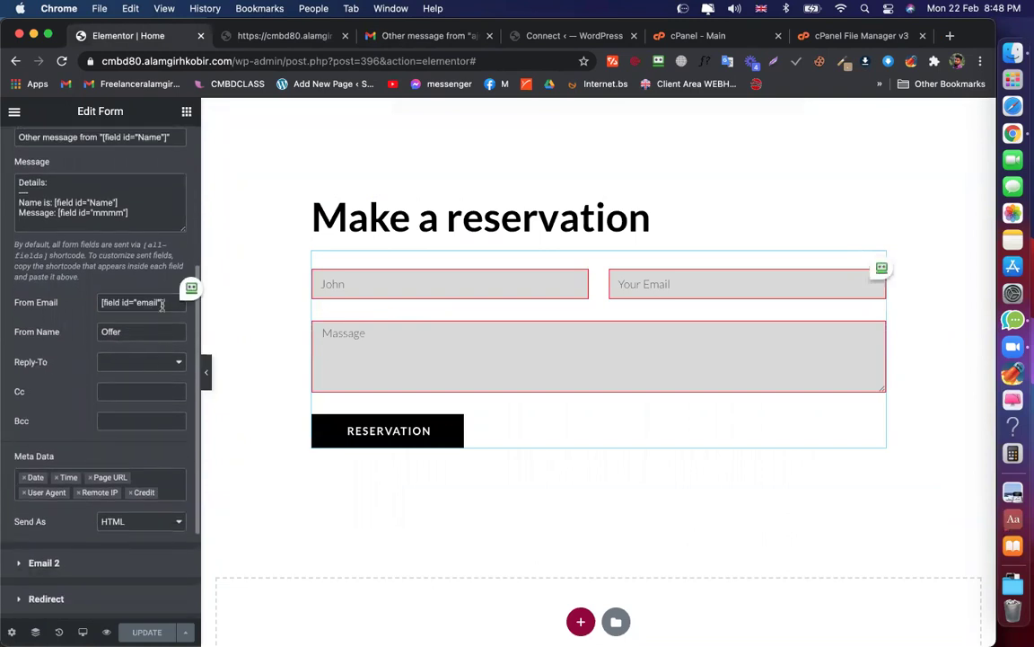
click(142, 363)
click(142, 365)
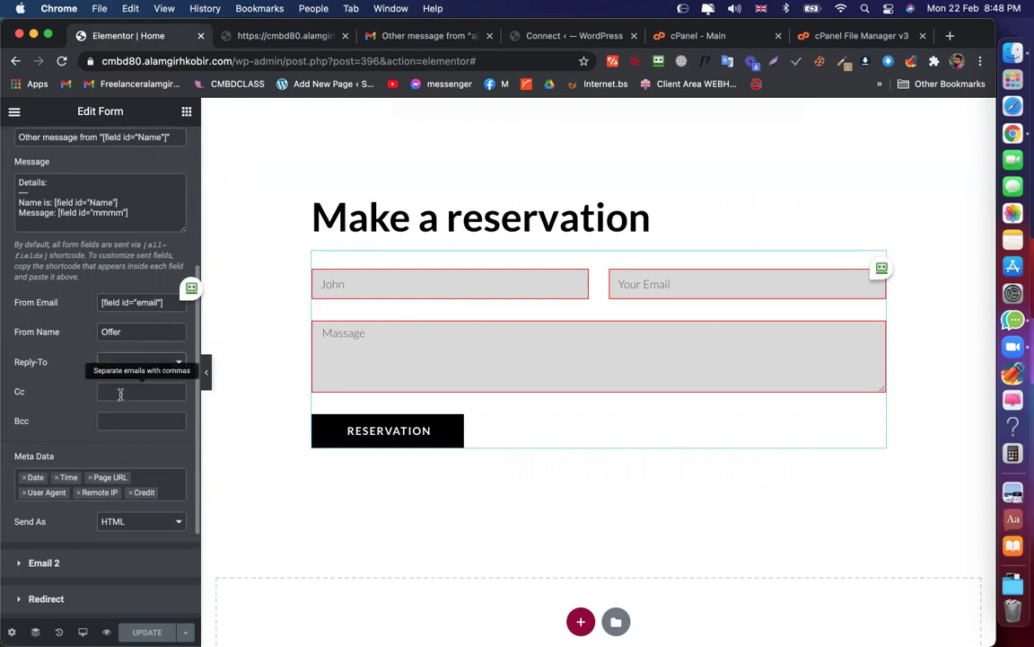
scroll(115, 348, down, 1)
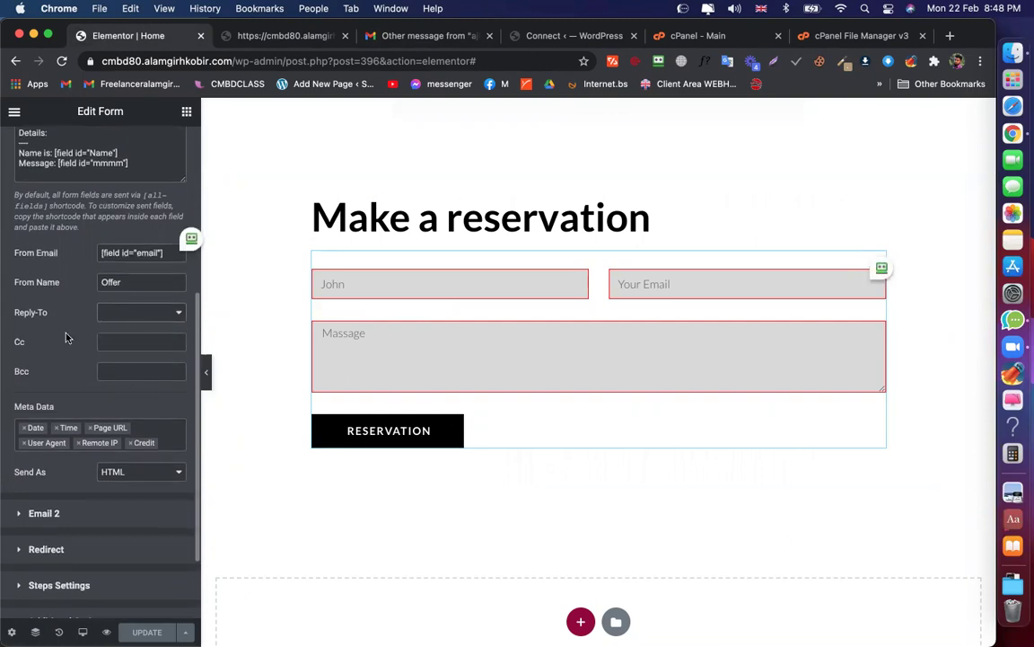
triple_click(158, 254)
click(170, 255)
drag(171, 255, 83, 266)
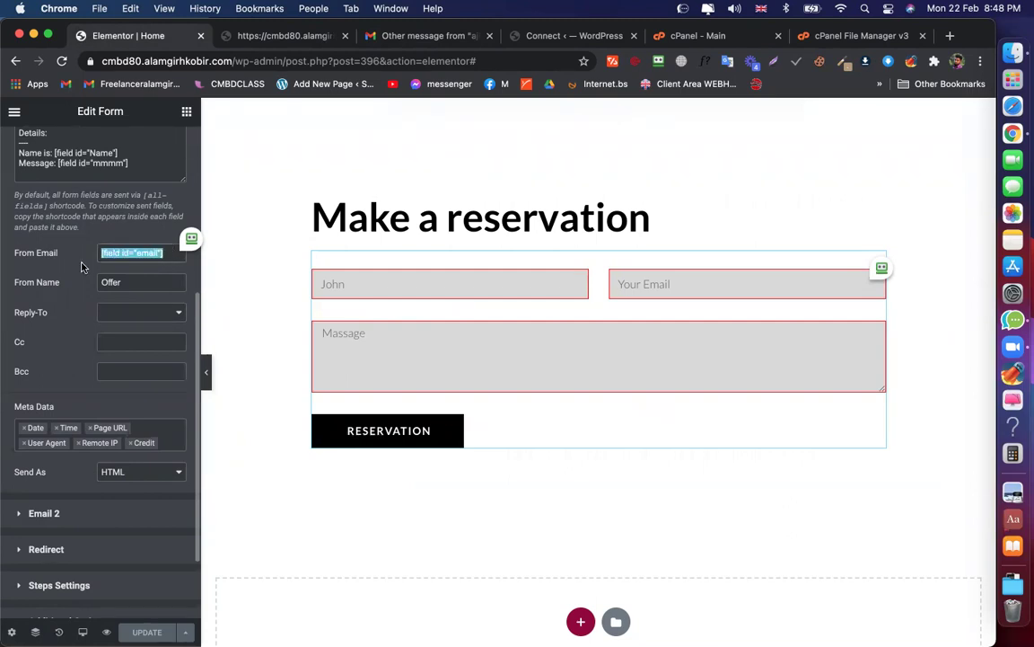
click(103, 339)
scroll(101, 339, up, 1)
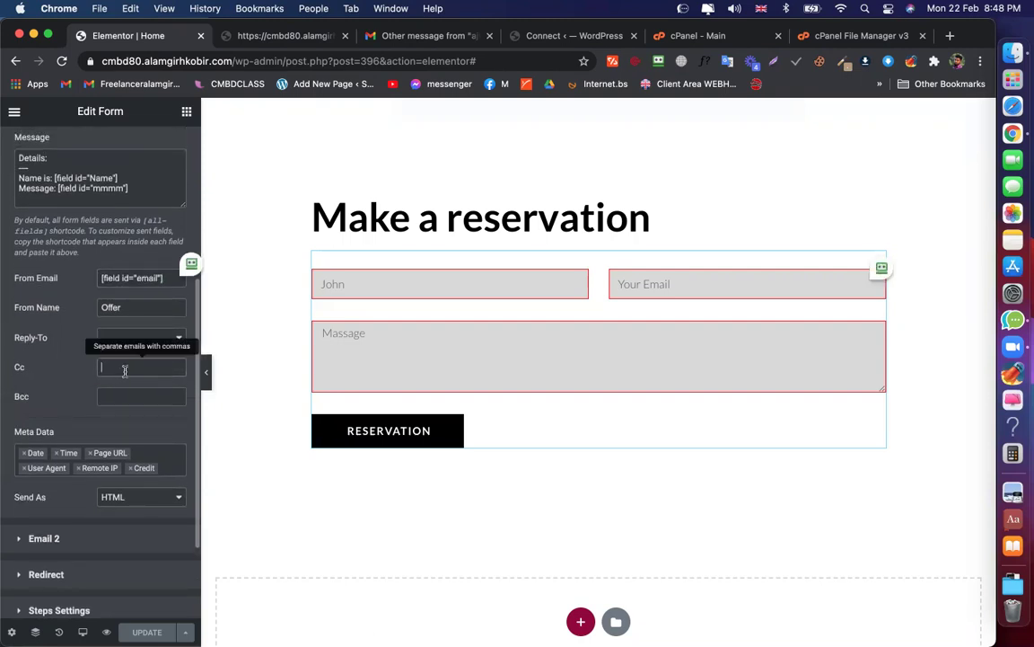
triple_click(166, 277)
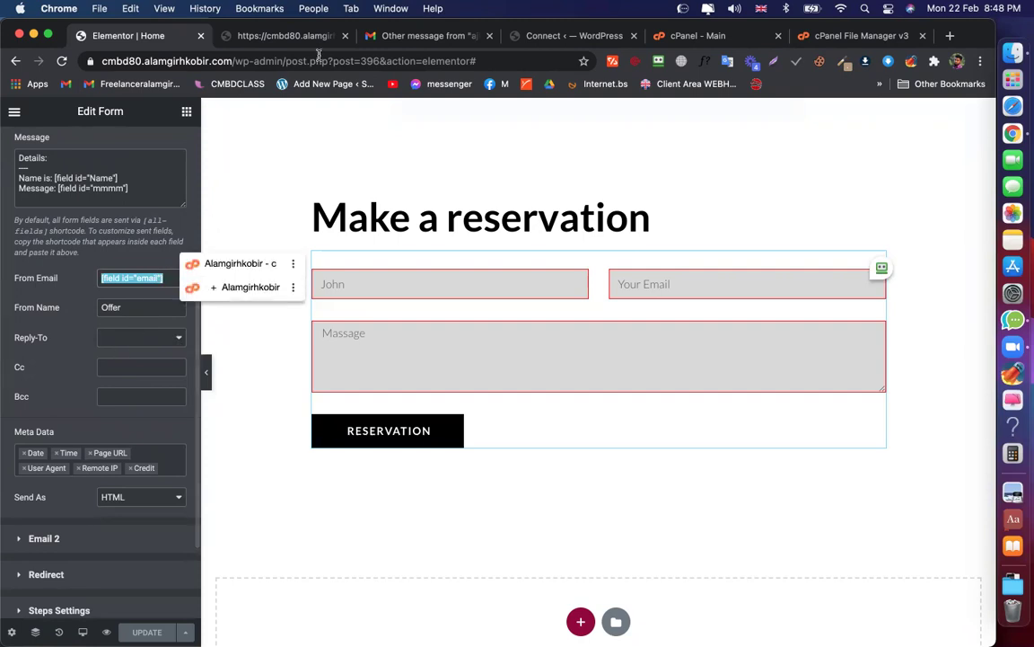
Review the notification email's sender address and contents in Gmail
click(422, 36)
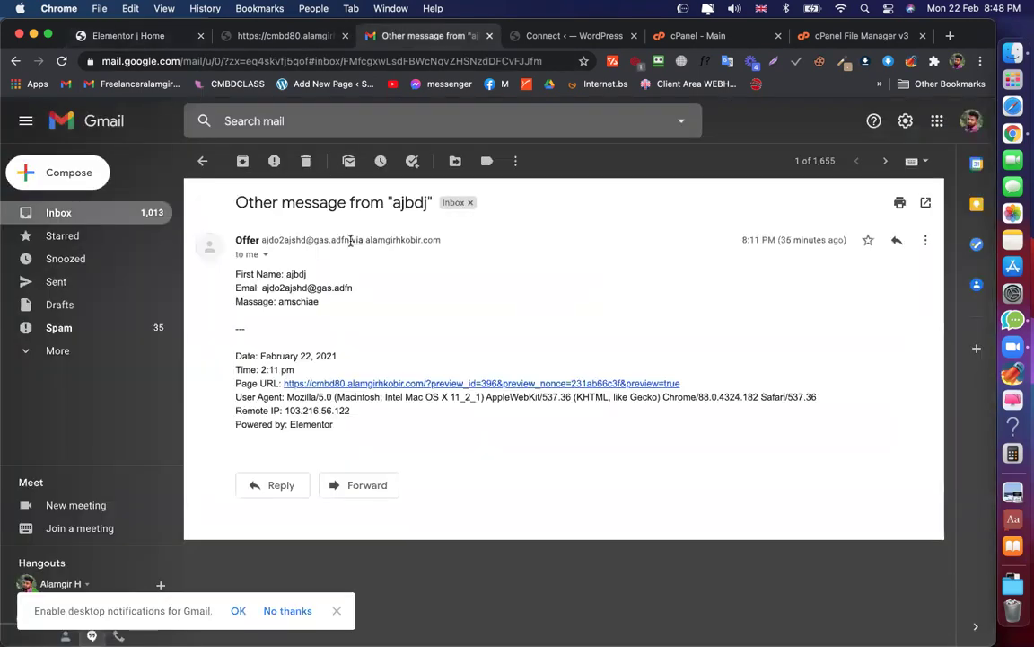
drag(348, 240, 308, 240)
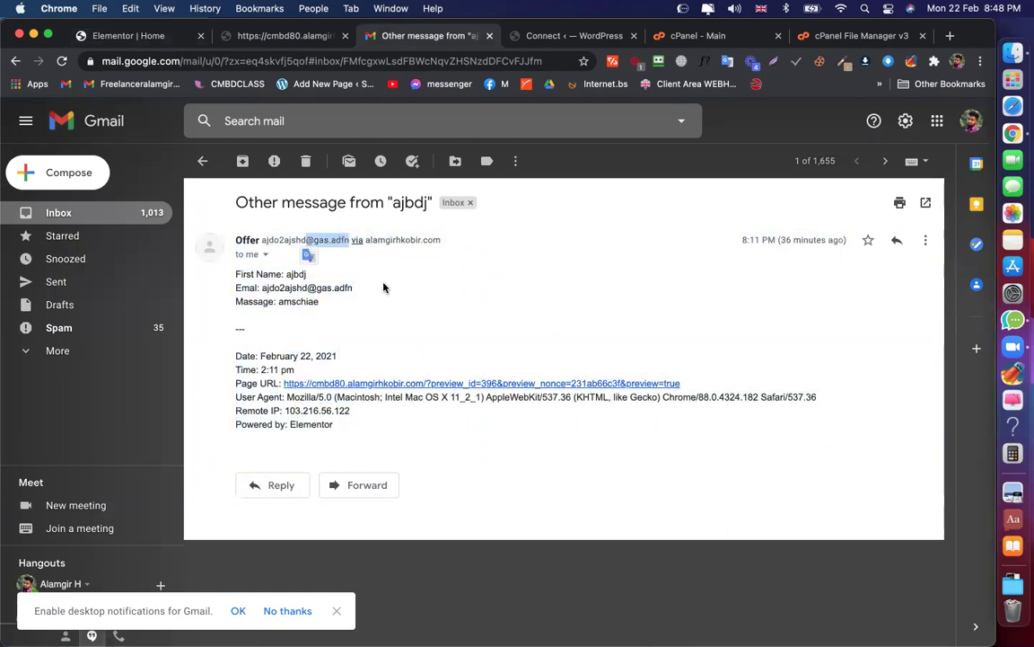
click(149, 36)
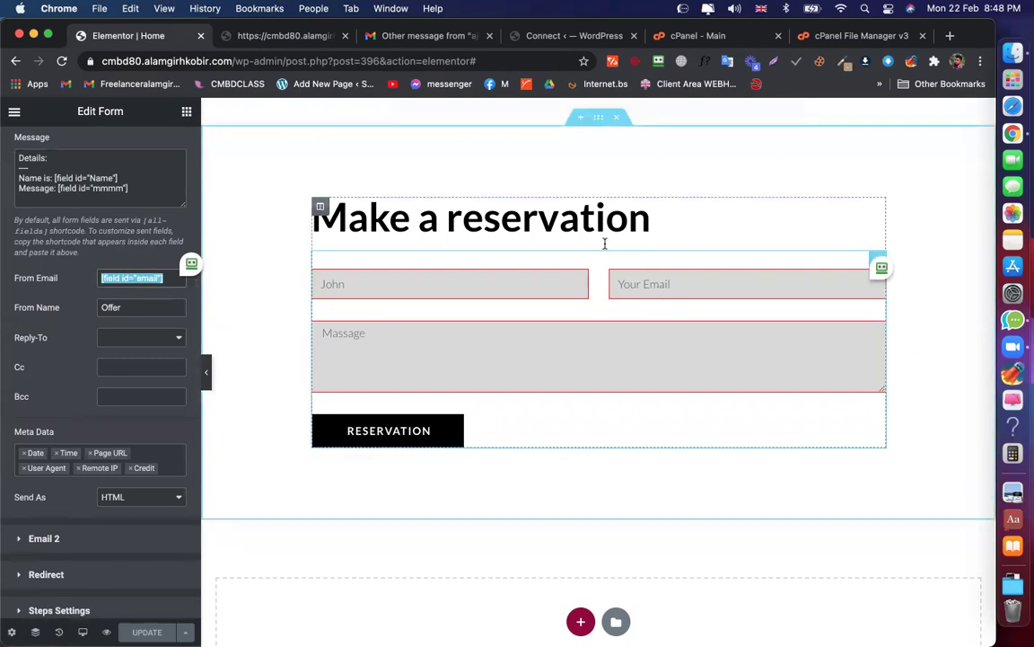
Start a reply to the Offer email and remove the sender from its recipients
click(400, 36)
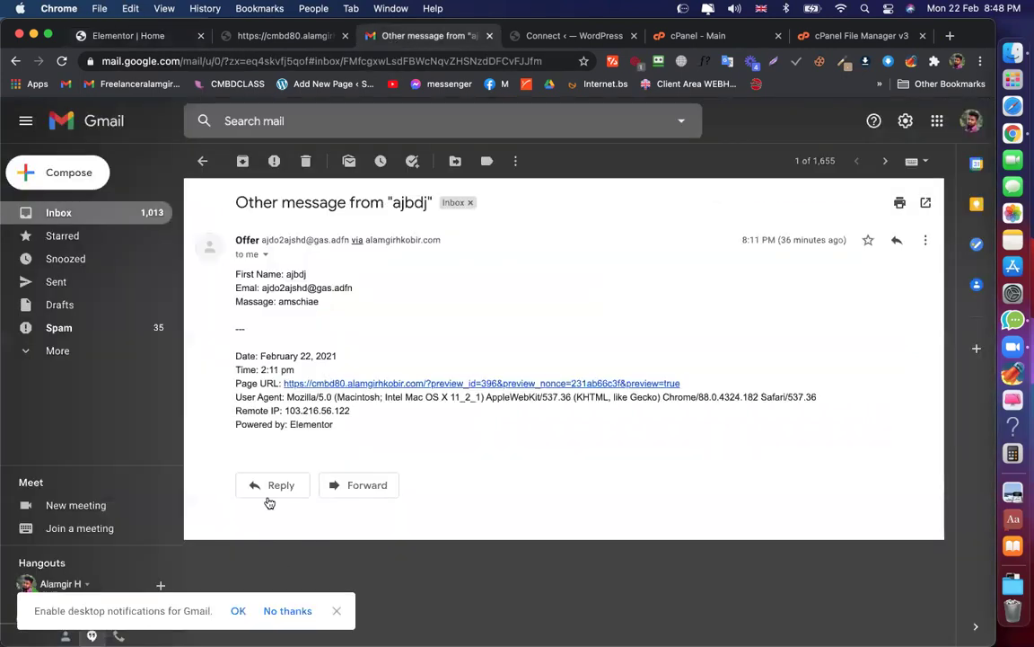
click(270, 495)
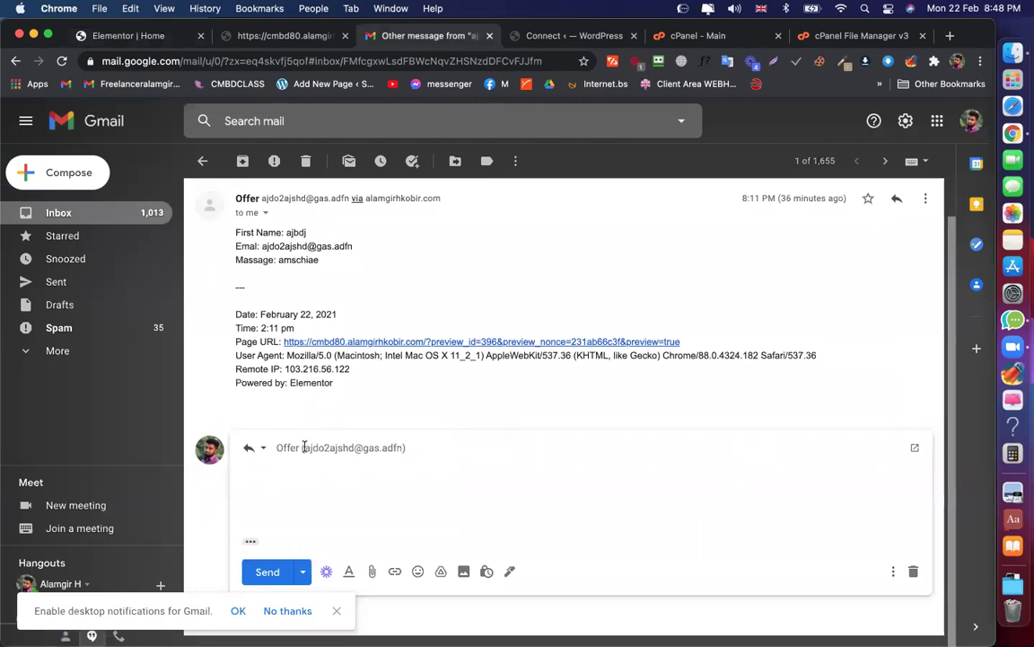
click(402, 446)
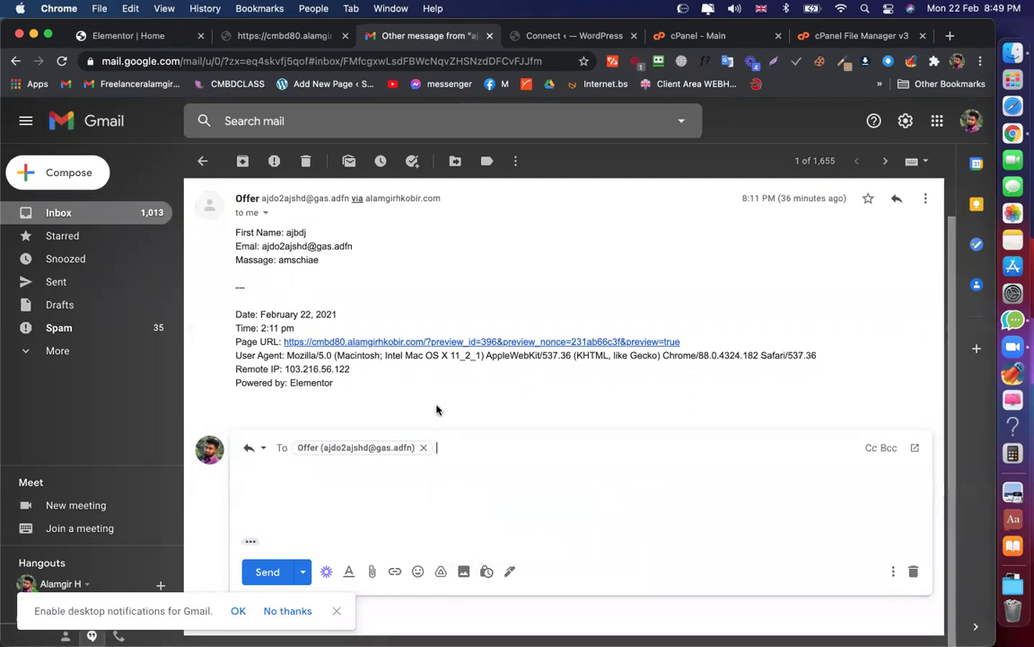
click(423, 448)
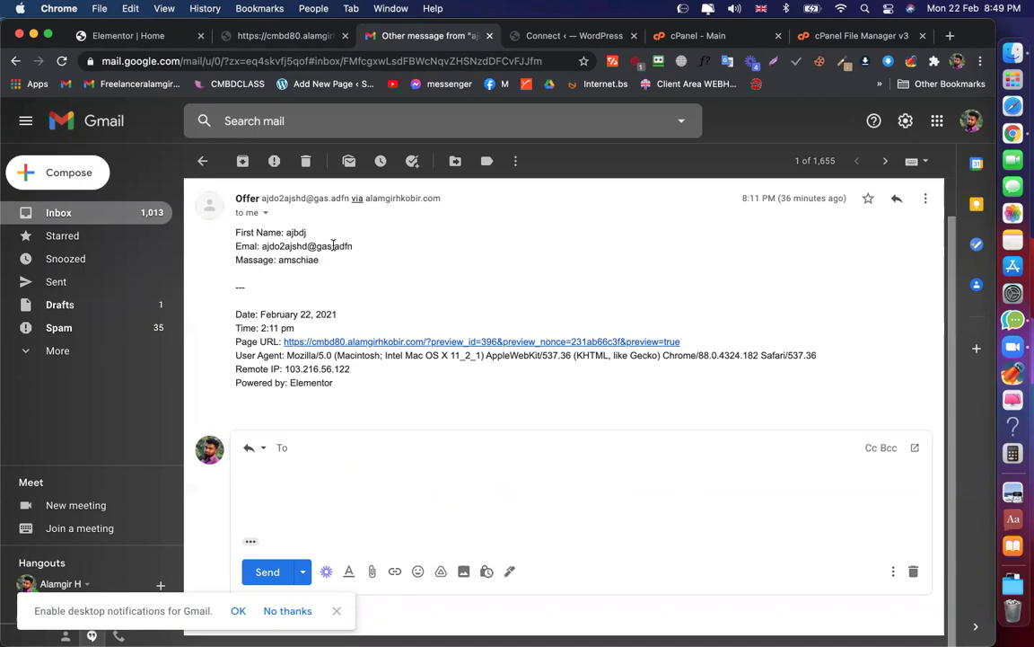
drag(353, 246, 262, 241)
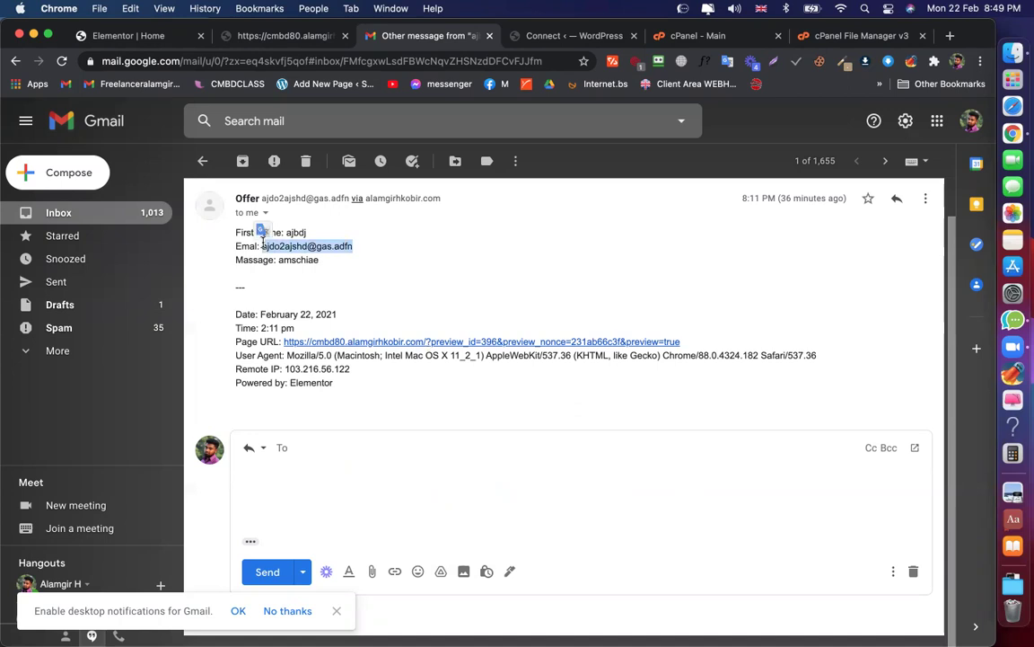
click(341, 244)
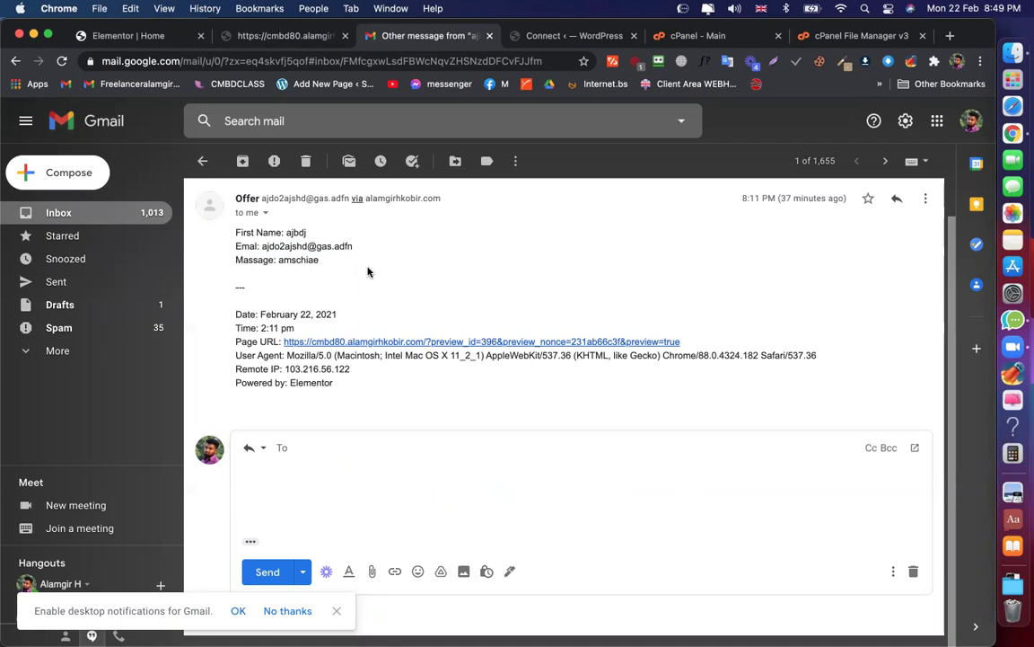
click(179, 36)
scroll(174, 305, down, 2)
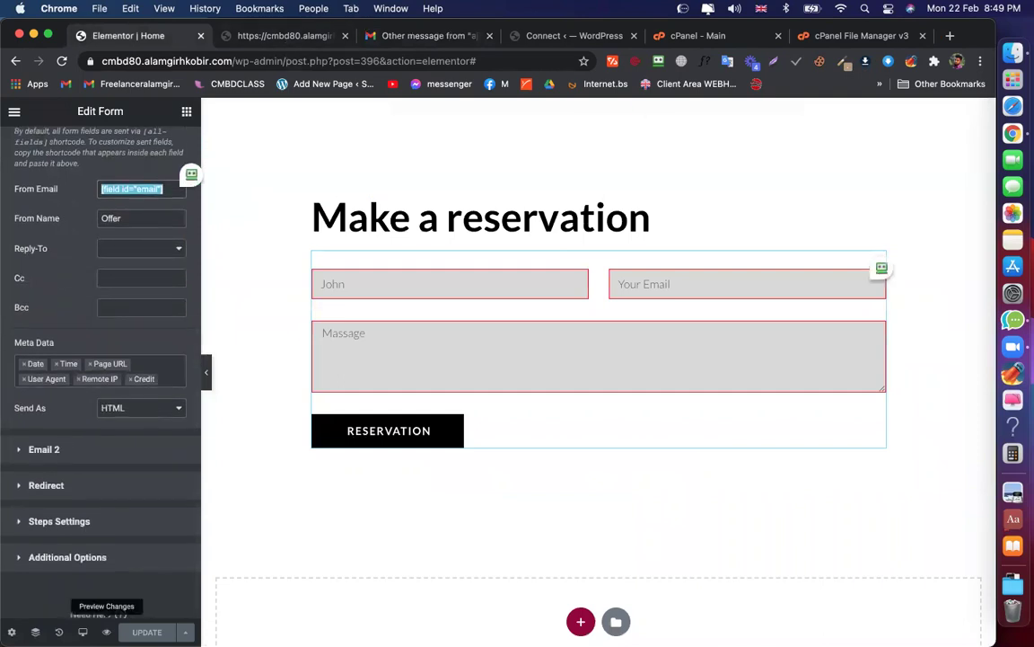
Preview the page and enter a test name and the tester's e-mail address in the form
click(106, 631)
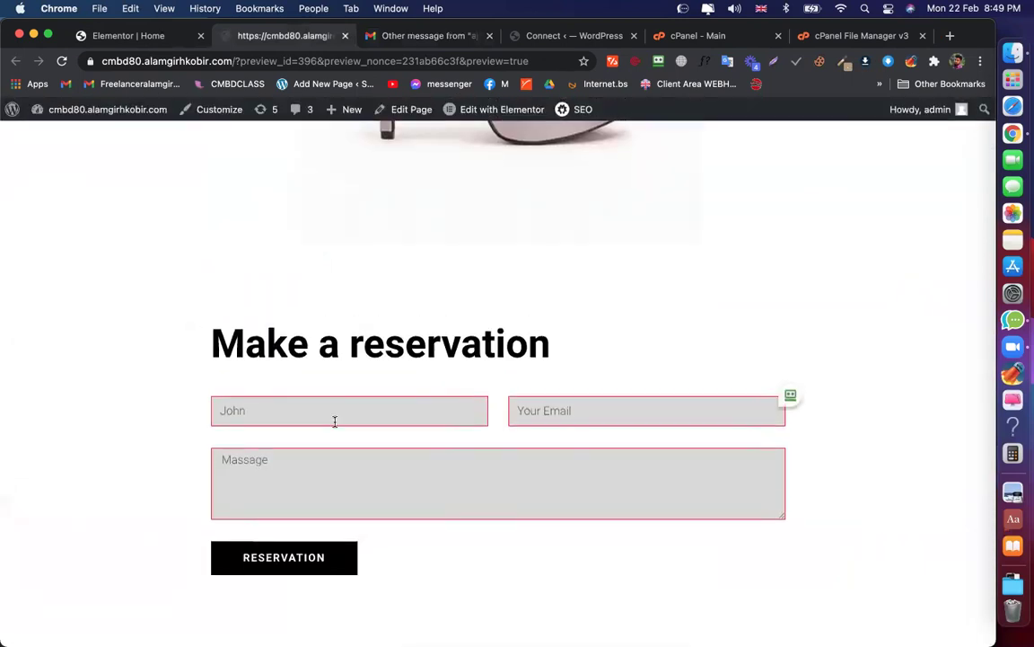
text(Neme)
key(BackSpace)
key(BackSpace)
key(BackSpace)
key(BackSpace)
text(AL)
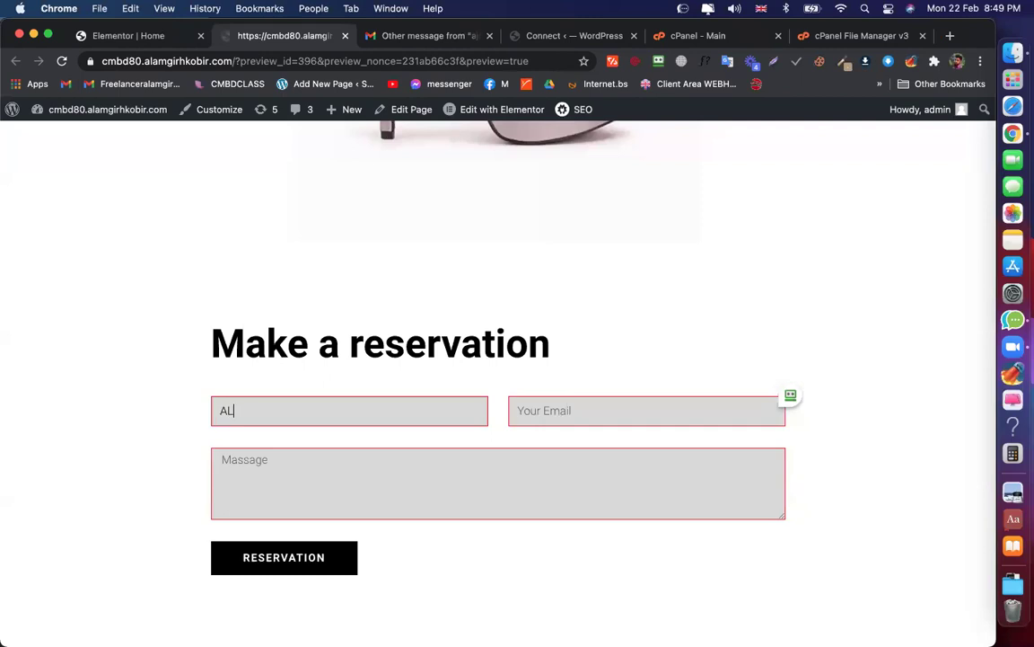
text(amgir)
key(Tab)
text(am)
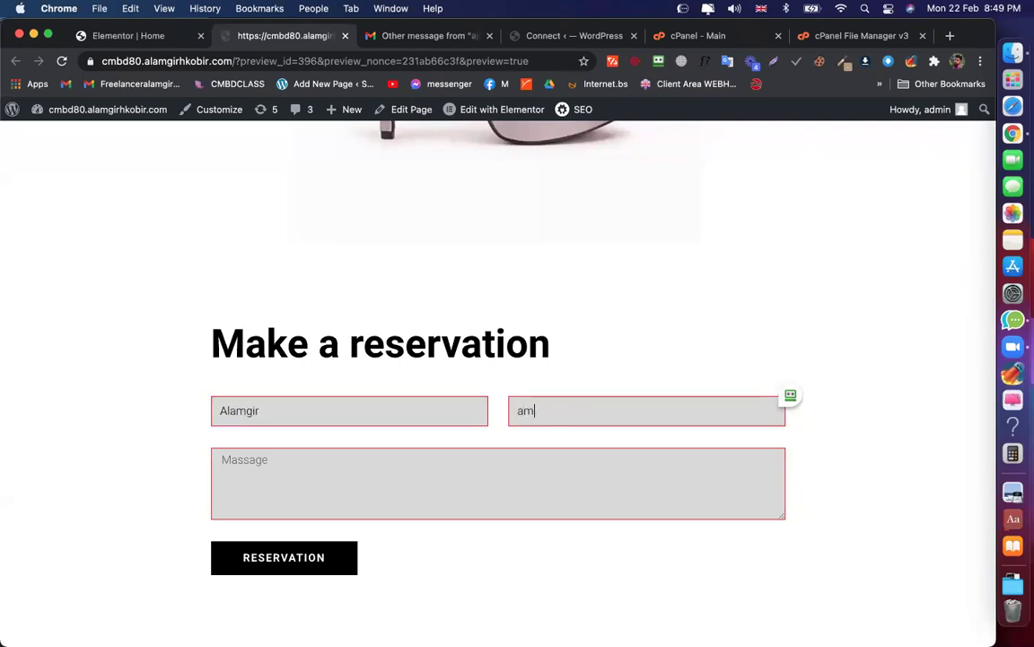
key(BackSpace)
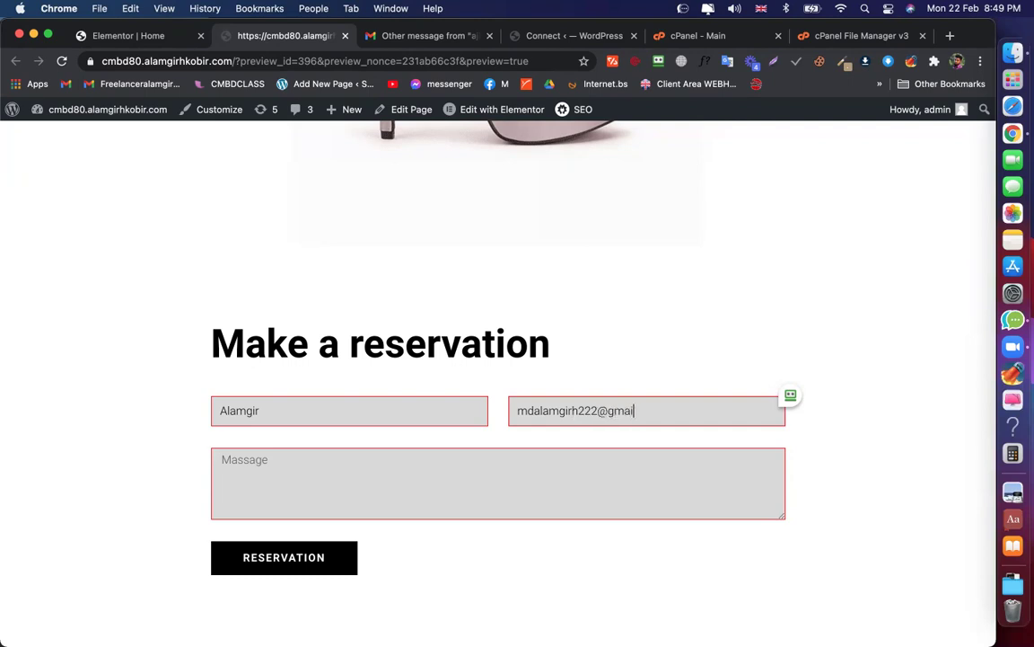
Enter the message 'adfjnw nfiweh' and submit the reservation
click(234, 477)
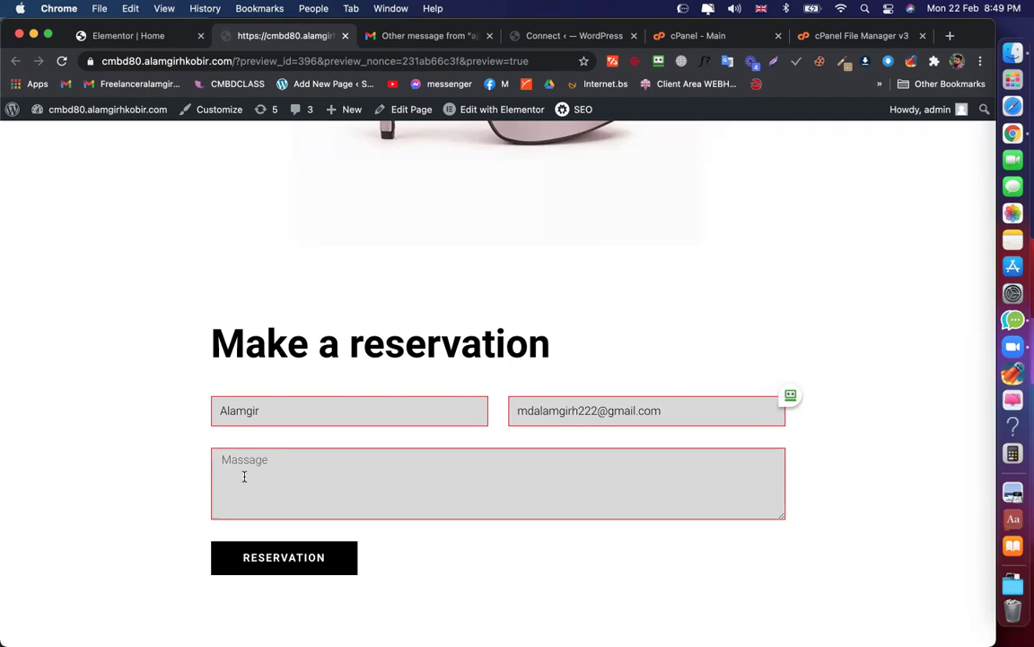
text(adfjnw nfiweh)
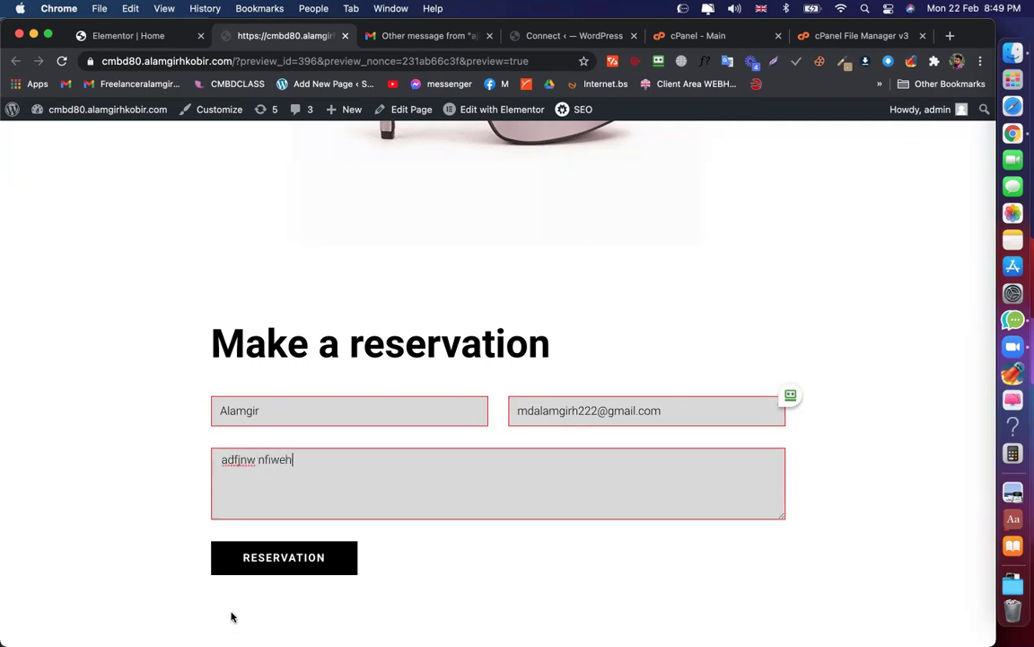
click(254, 564)
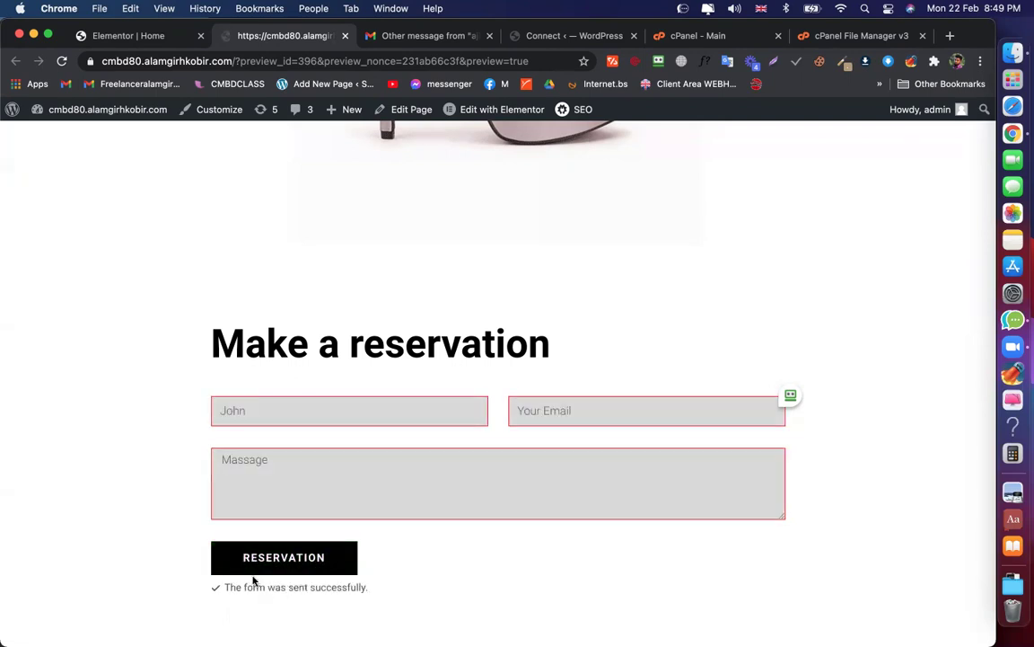
Open the newest form notification email and highlight its run-together name and message line
click(393, 35)
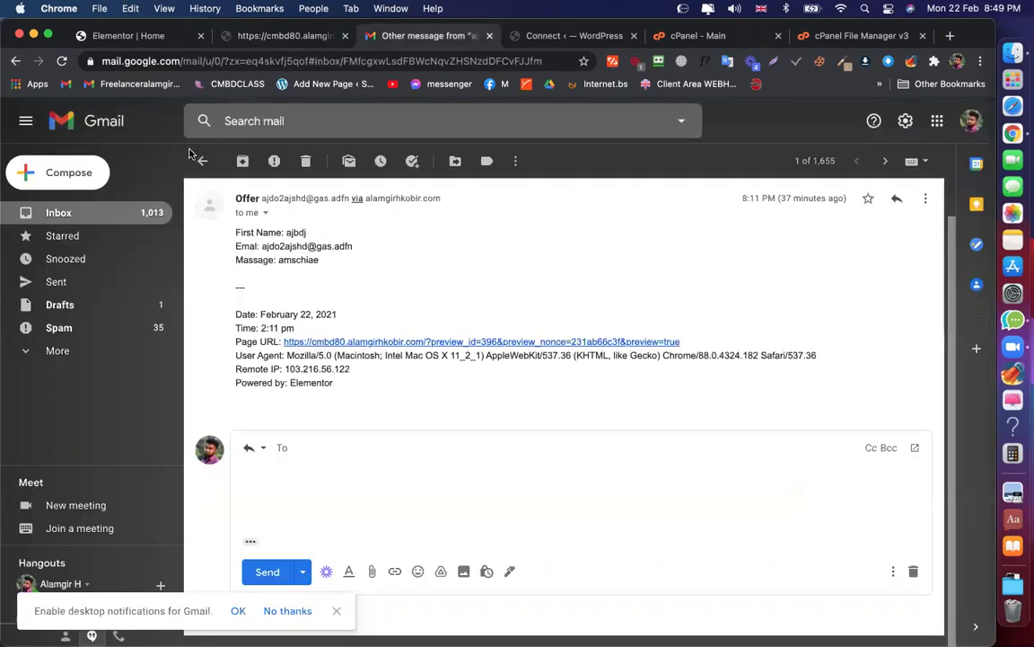
click(203, 161)
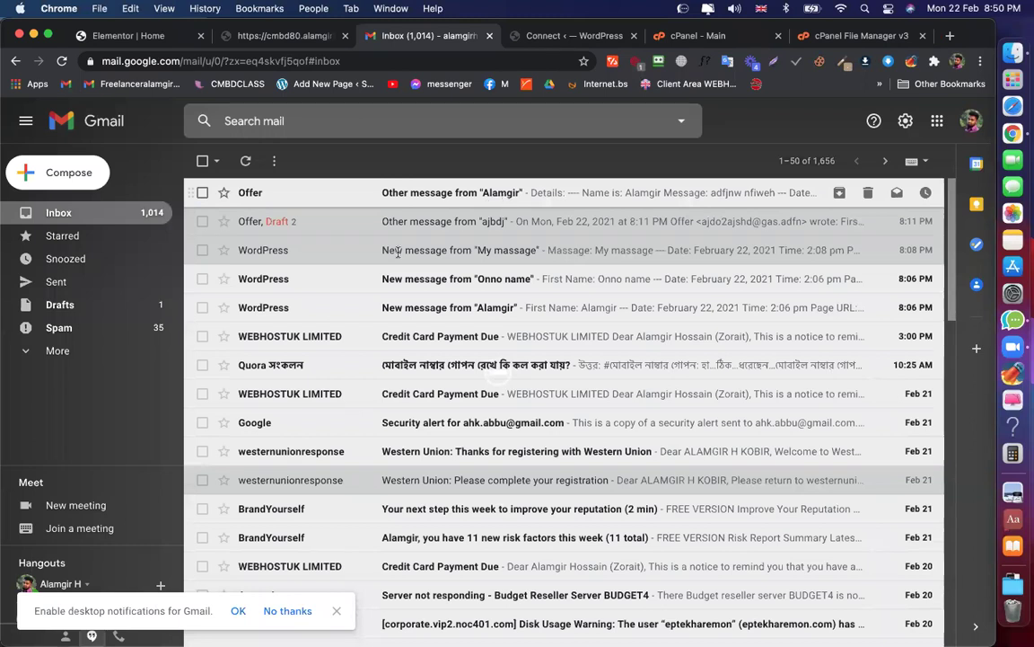
click(503, 195)
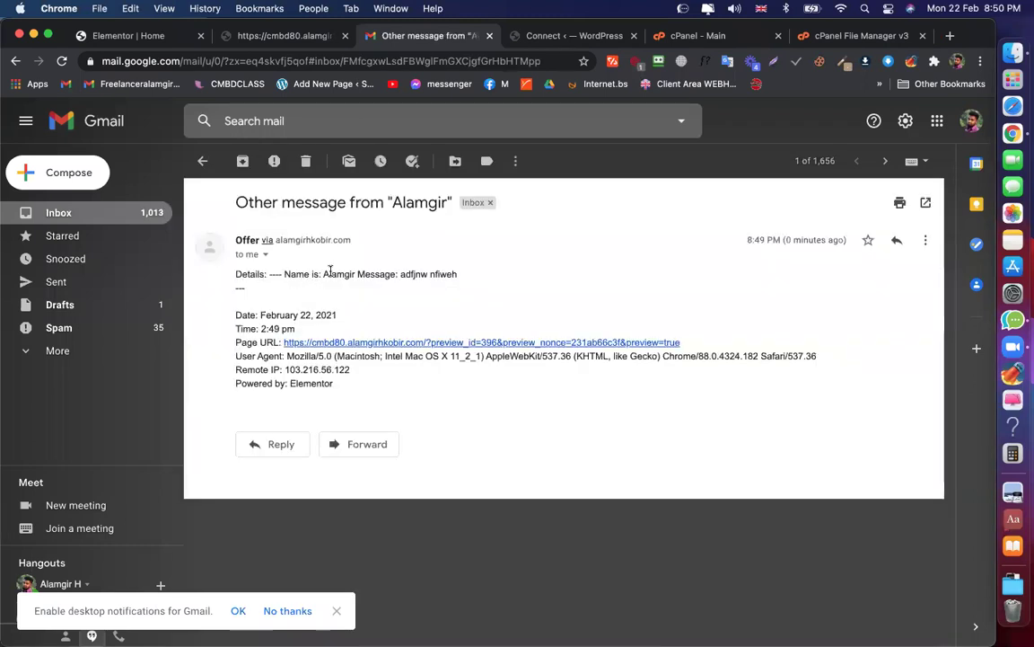
drag(458, 274, 357, 274)
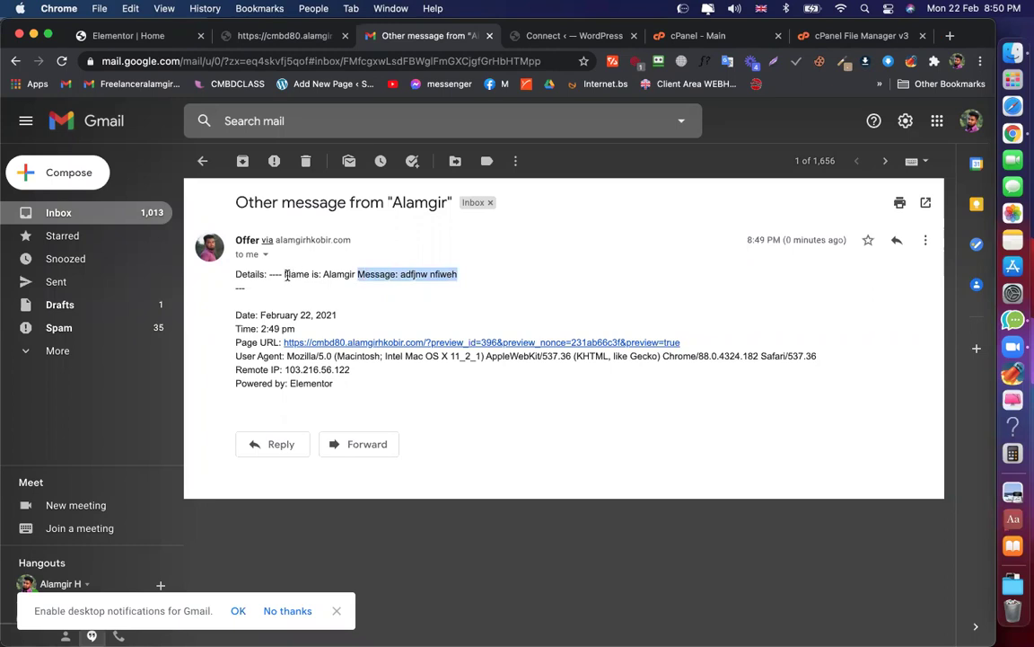
drag(285, 275, 286, 274)
click(589, 290)
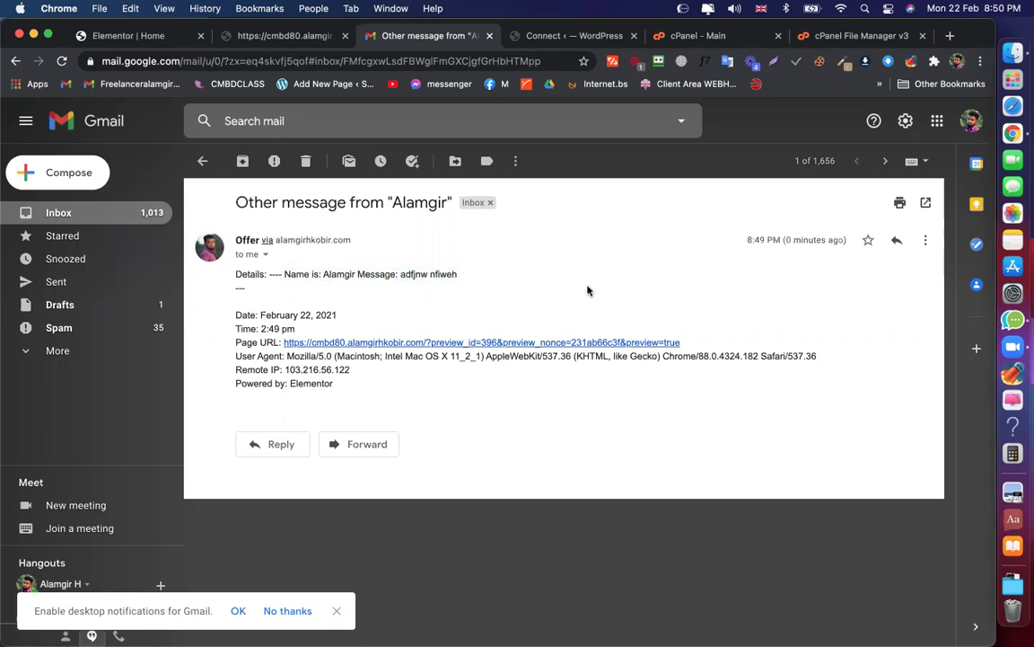
click(151, 39)
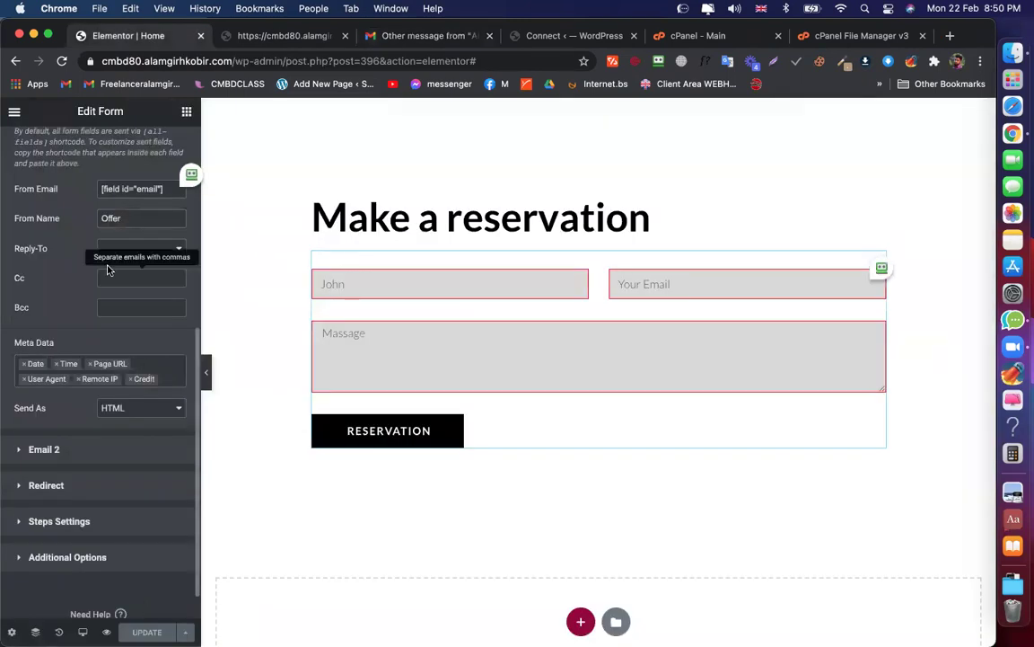
Add <br> line breaks after 'Details:' and the '---' divider in the Email message, and save
scroll(108, 260, up, 2)
scroll(109, 269, up, 5)
click(123, 438)
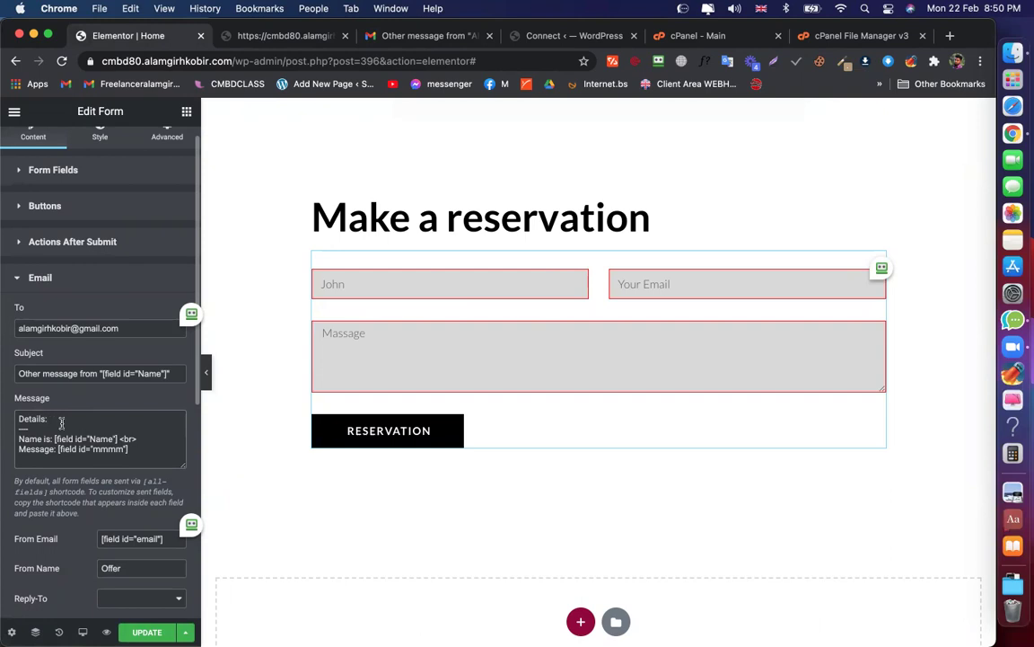
text(r)
text(>)
scroll(100, 449, down, 5)
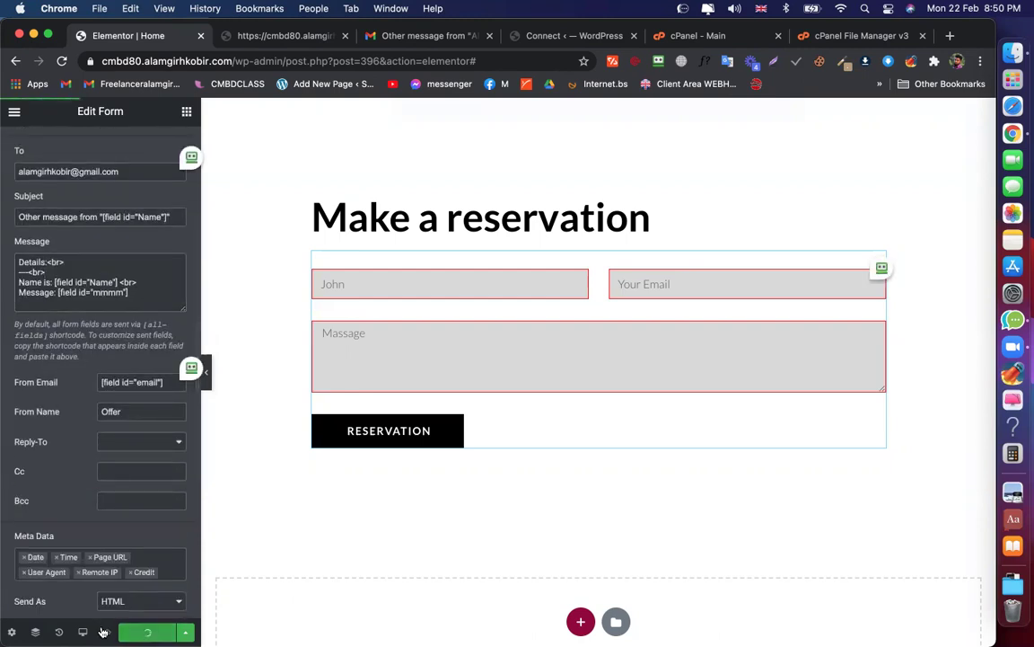
click(148, 631)
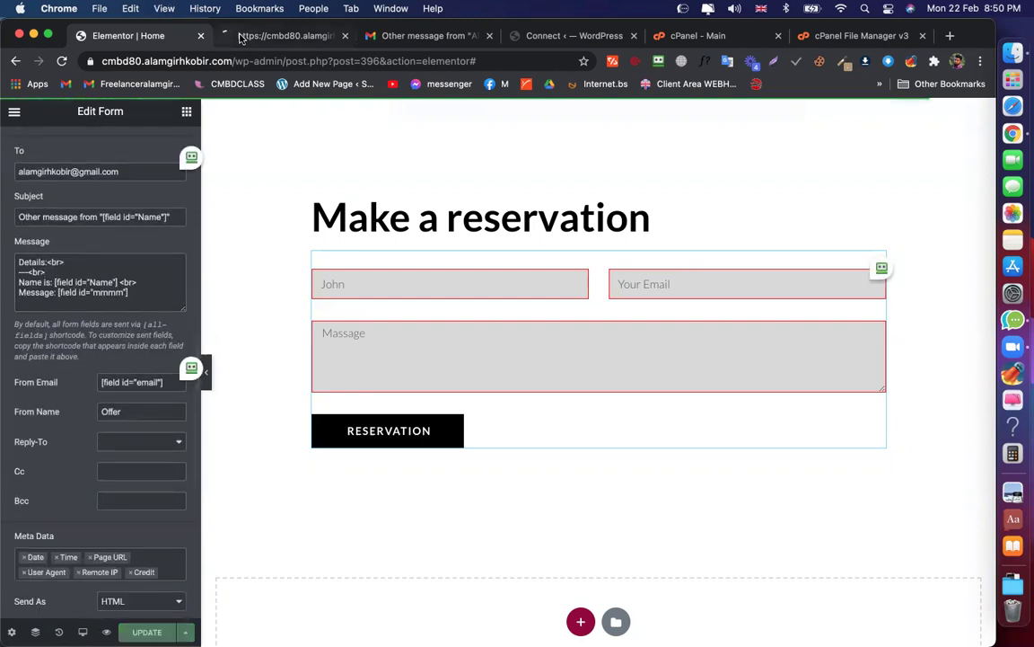
click(239, 35)
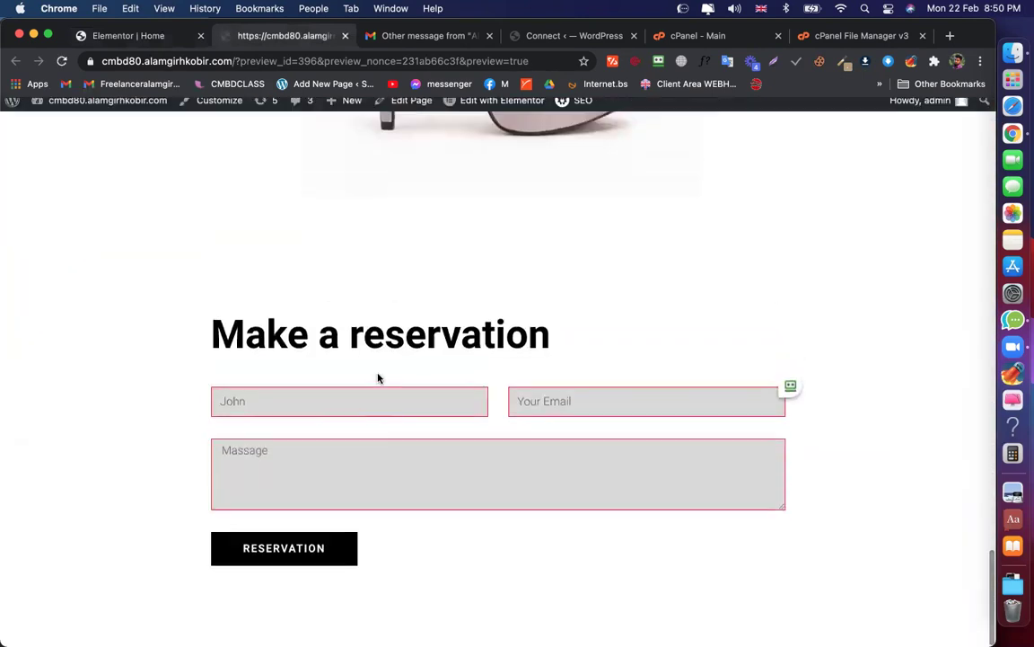
Fill the reservation form with a test email address and message 'ascdasd', then submit it
double_click(375, 414)
key(BackSpace)
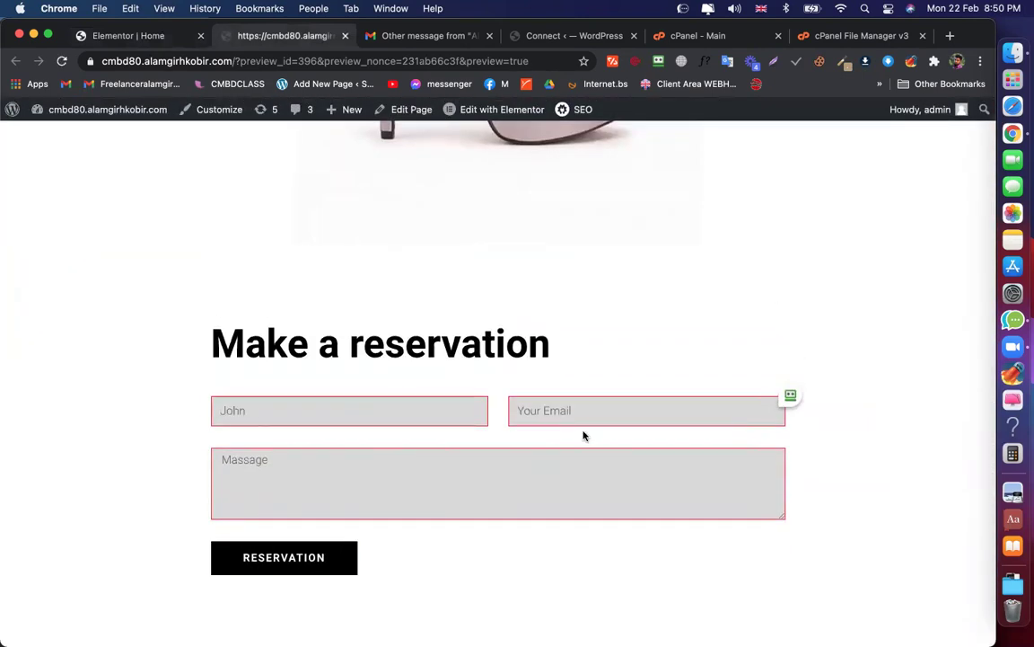
click(563, 411)
text(dmj@hgad.cok)
click(247, 557)
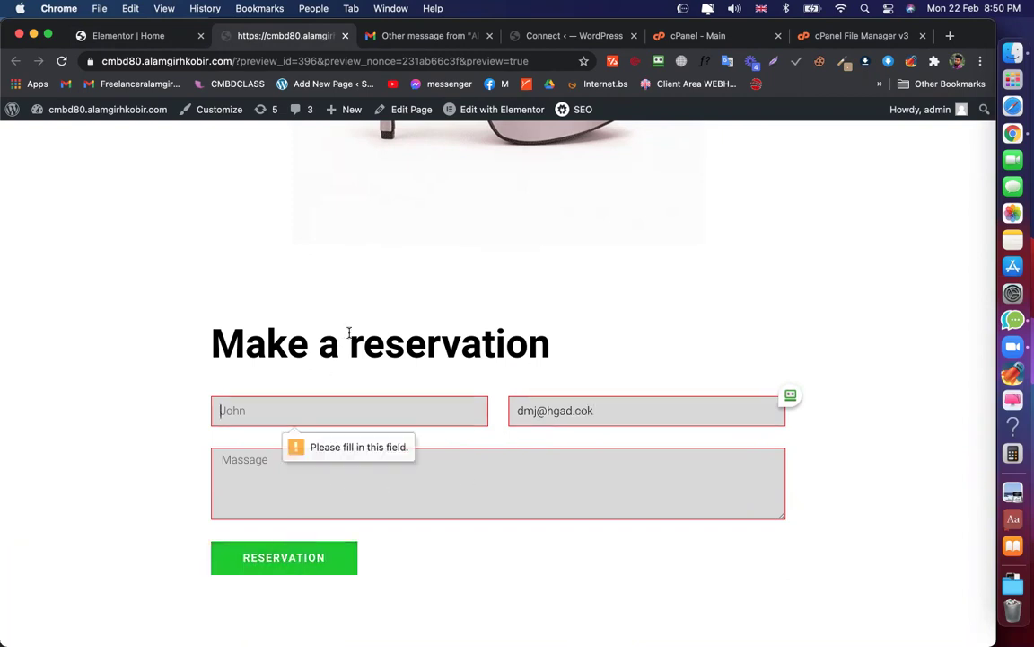
text(ascdasd)
click(263, 566)
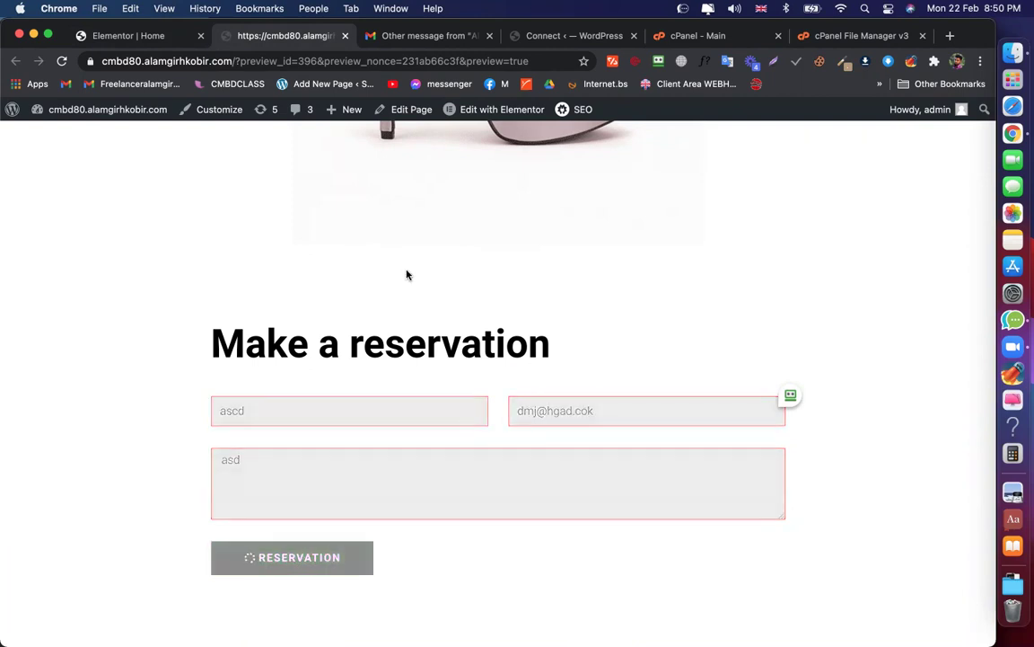
Open the new notification email in Gmail and check that each detail sits on its own line
click(448, 38)
click(205, 159)
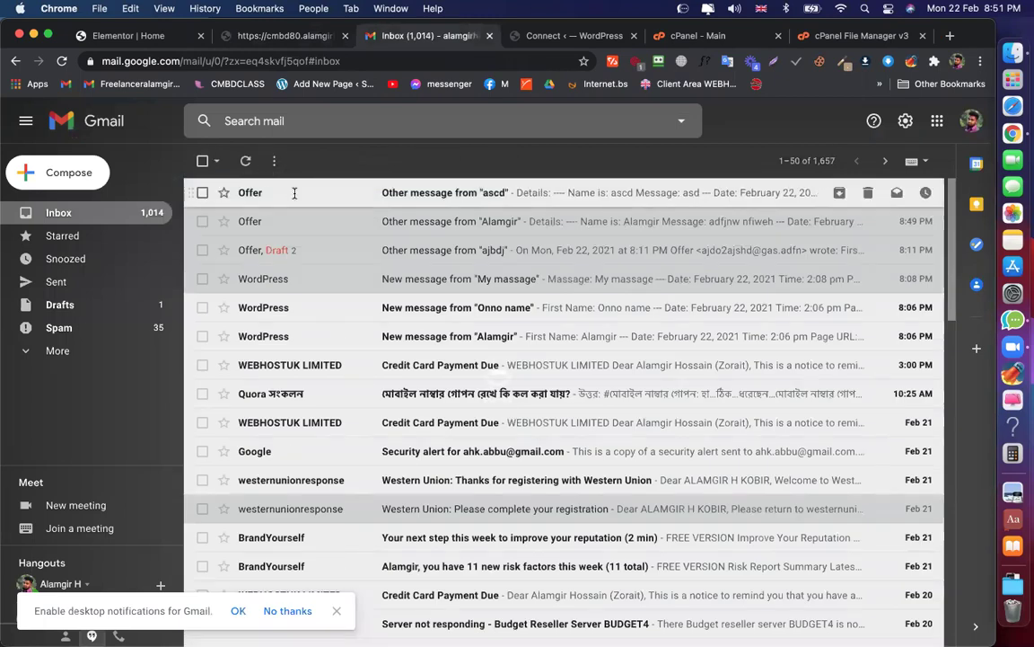
click(294, 192)
drag(216, 260, 299, 312)
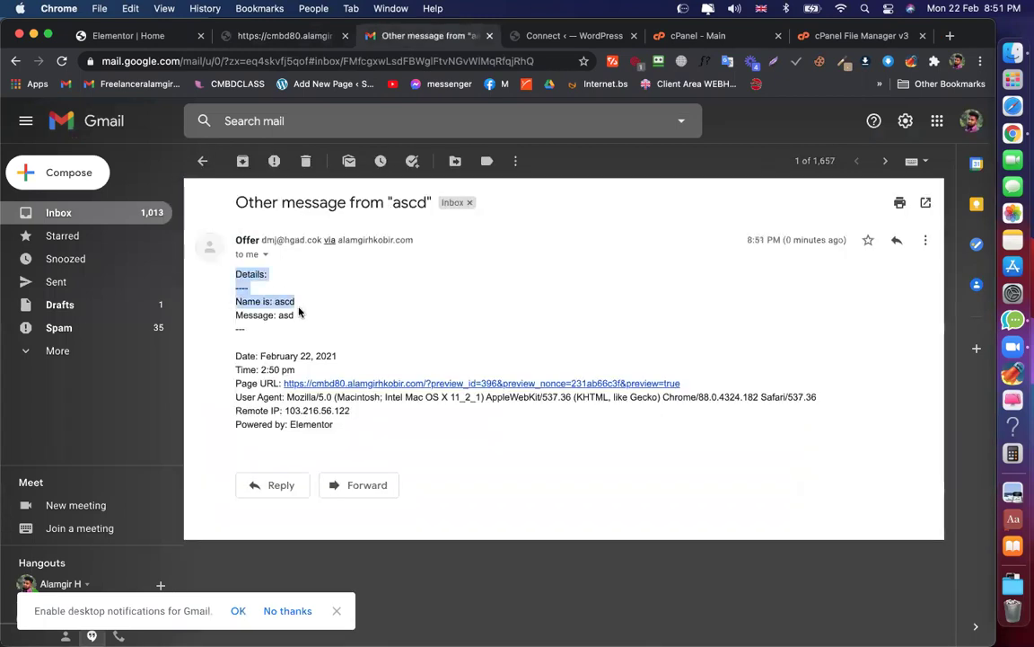
click(346, 279)
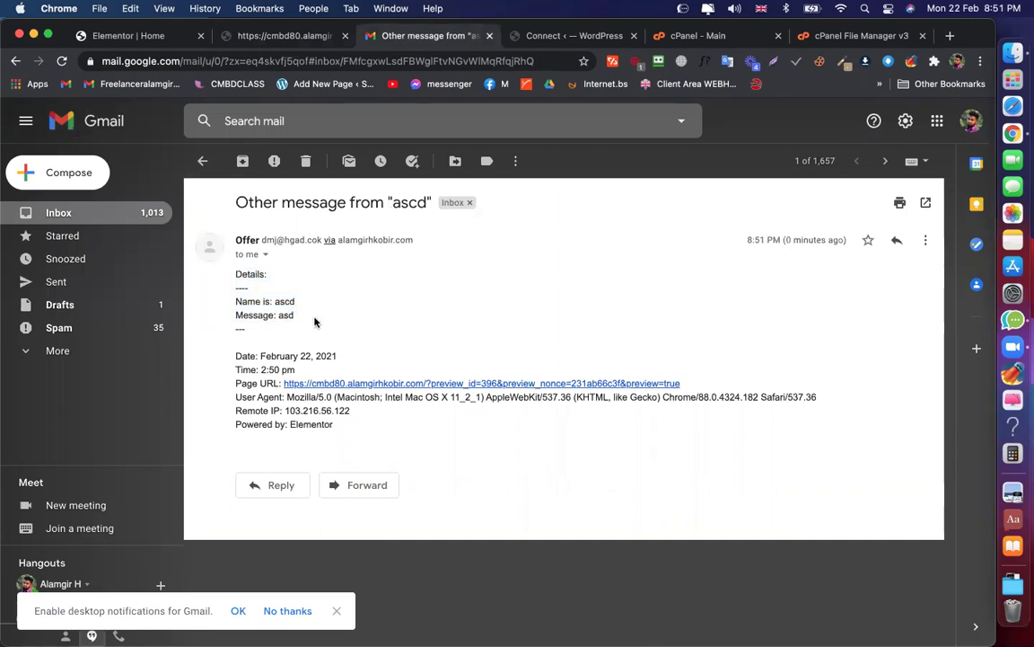
Remove Time from the Email's Meta Data tags, keeping Date
click(144, 38)
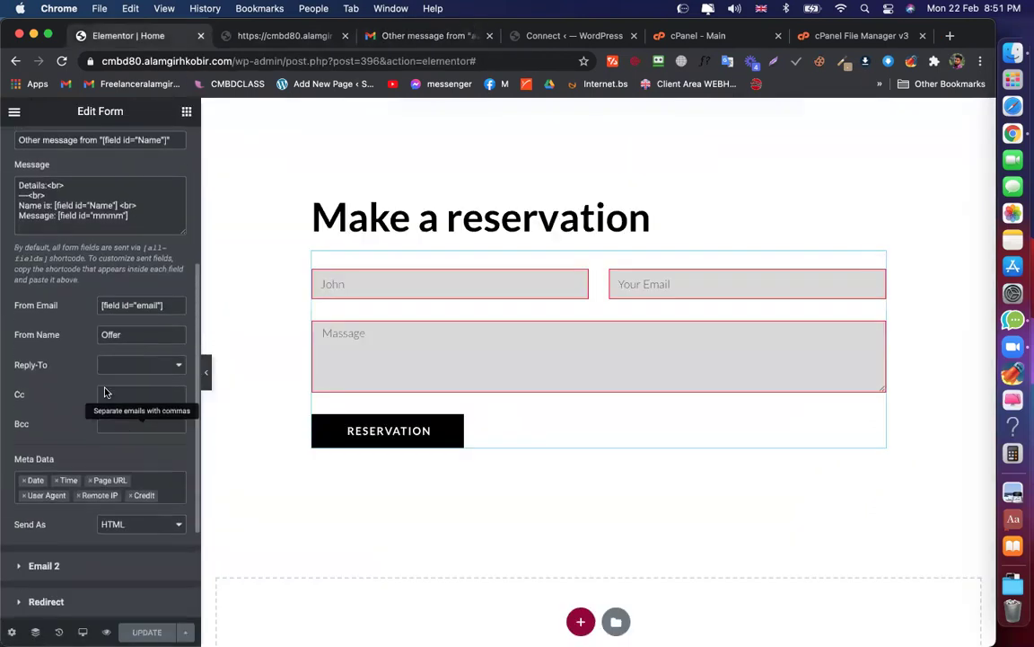
scroll(117, 381, down, 2)
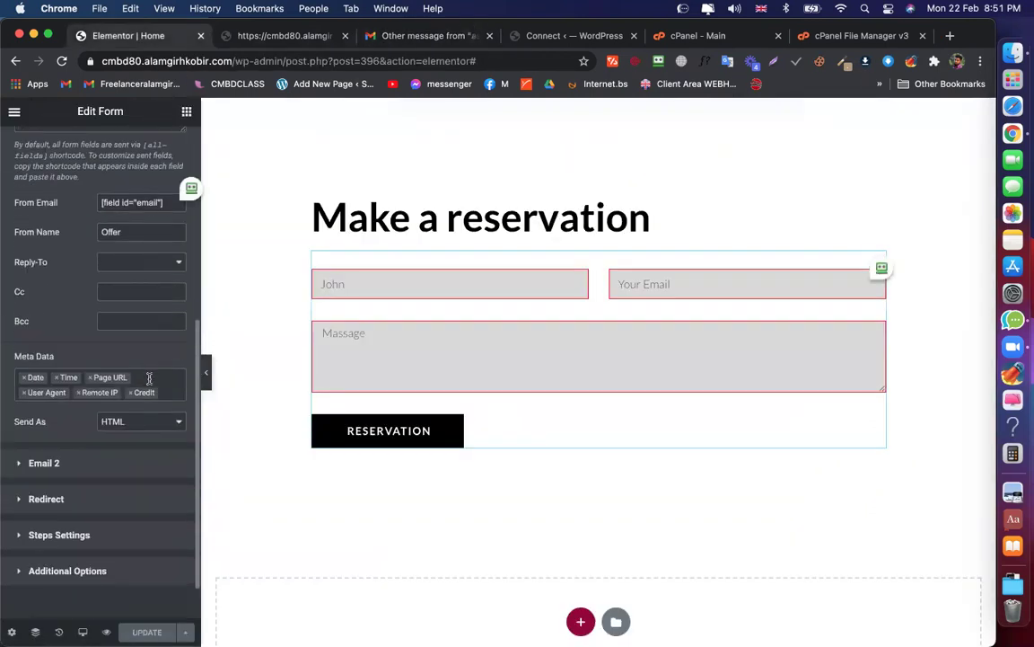
click(153, 381)
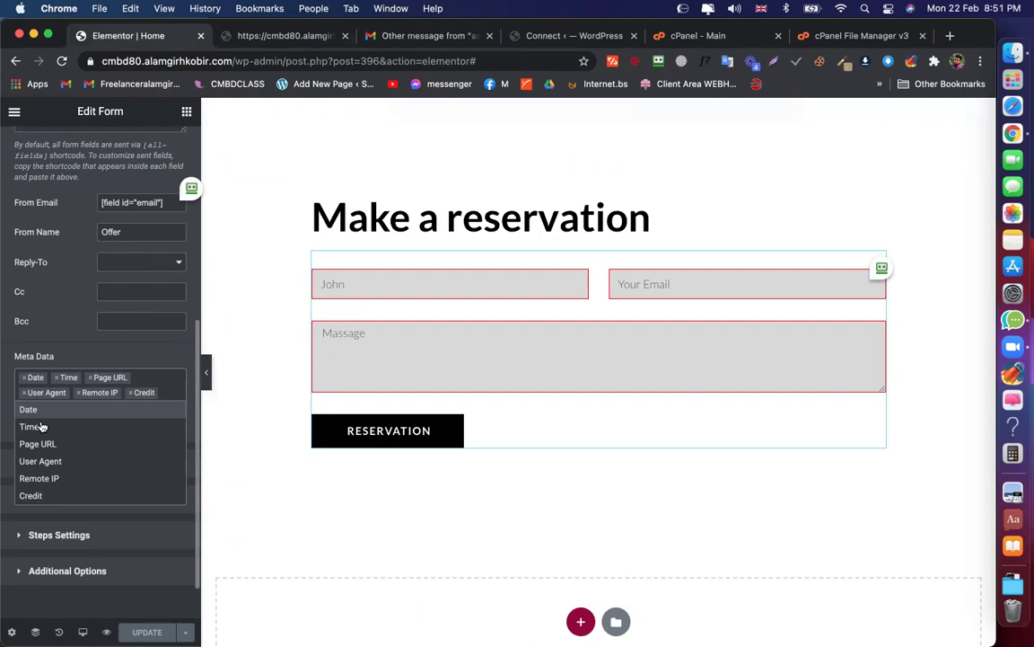
click(25, 378)
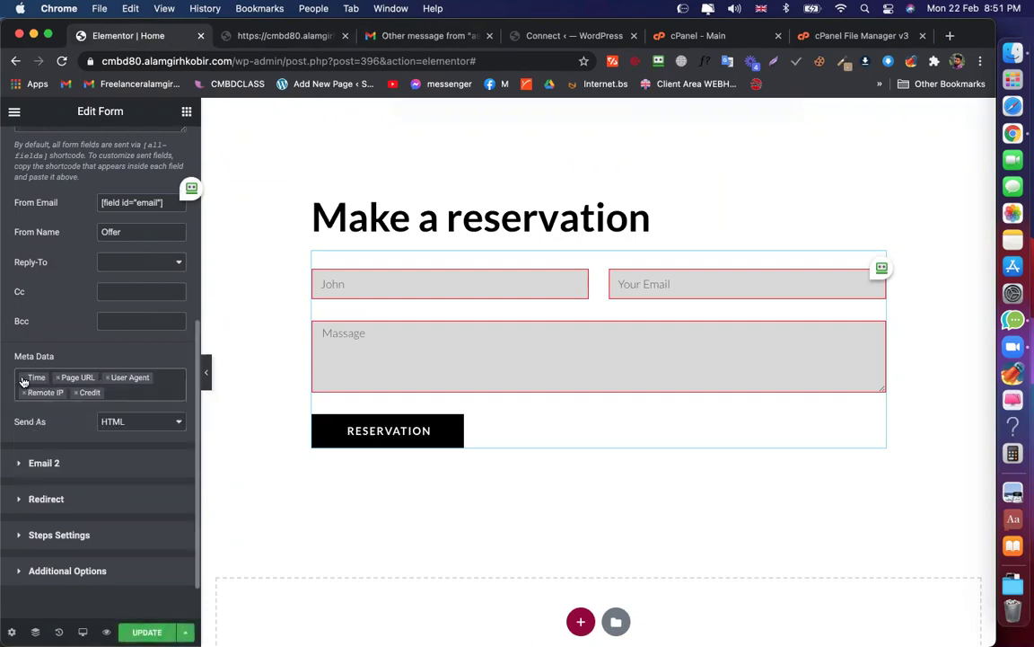
click(23, 378)
click(70, 396)
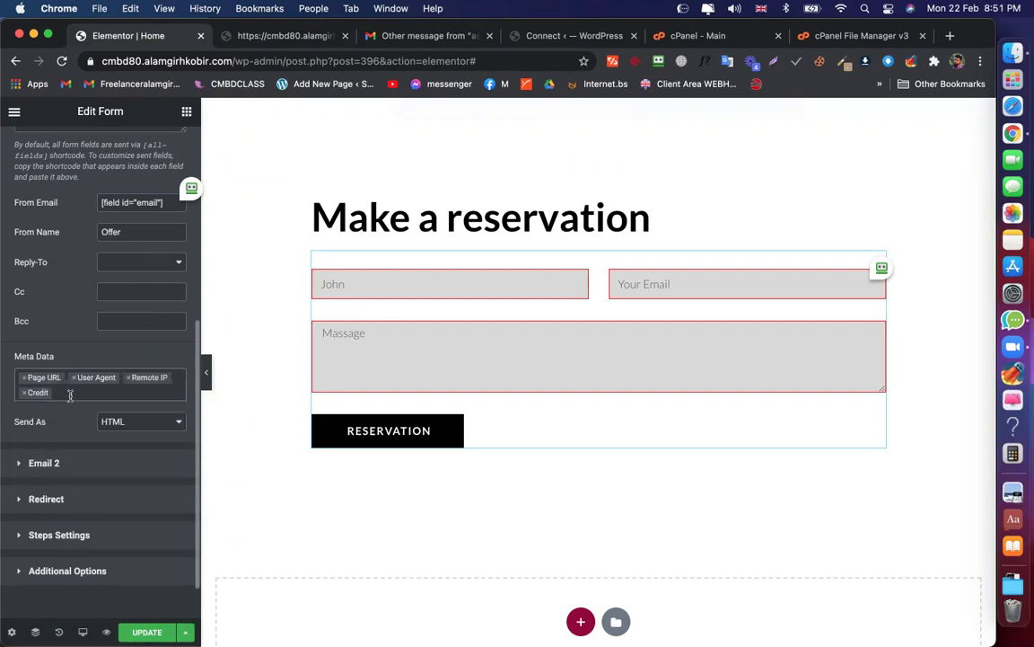
click(71, 395)
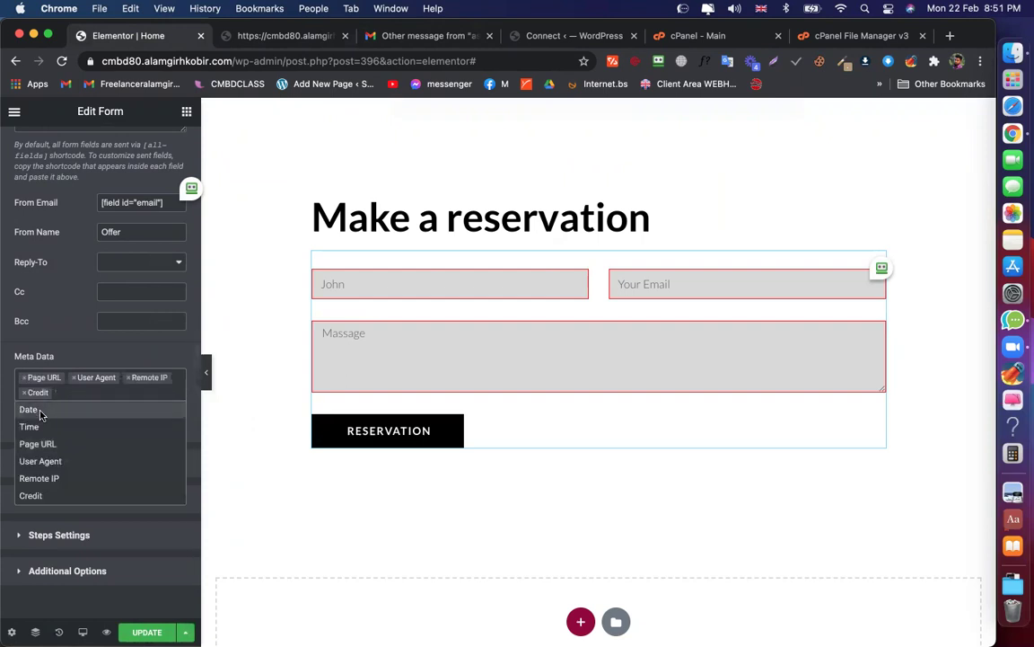
click(40, 410)
click(99, 386)
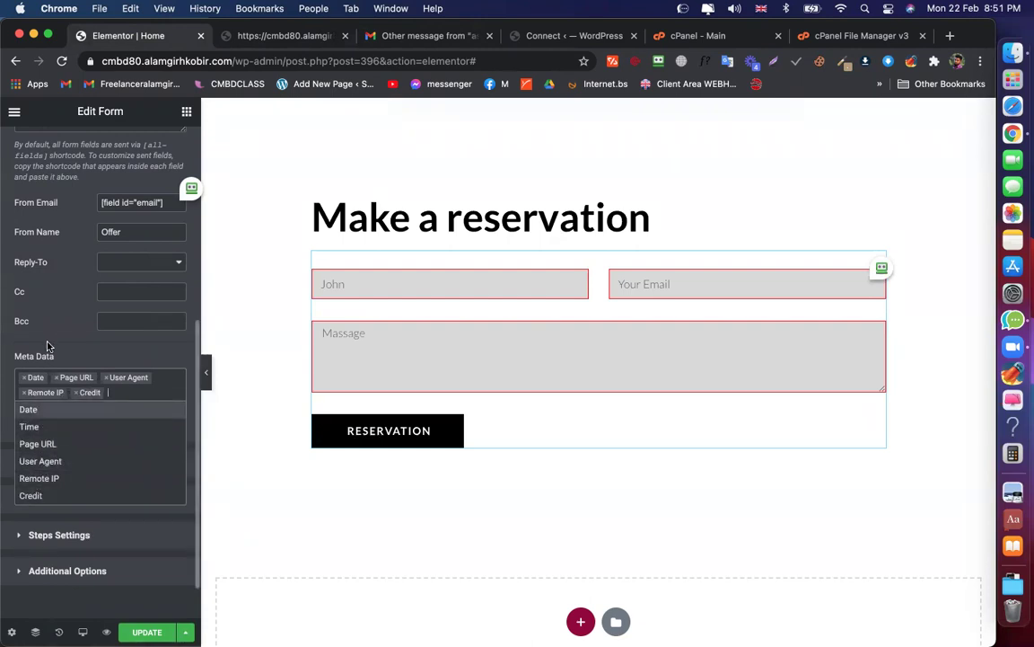
click(123, 386)
Remove the User Agent and Credit tags from the Meta Data
click(97, 388)
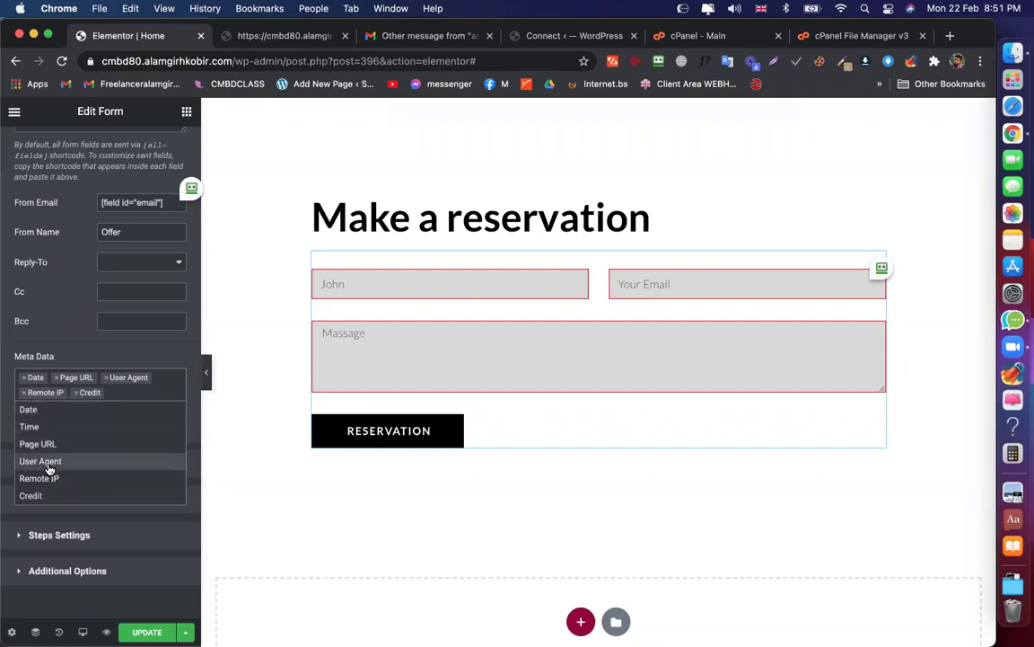
click(59, 458)
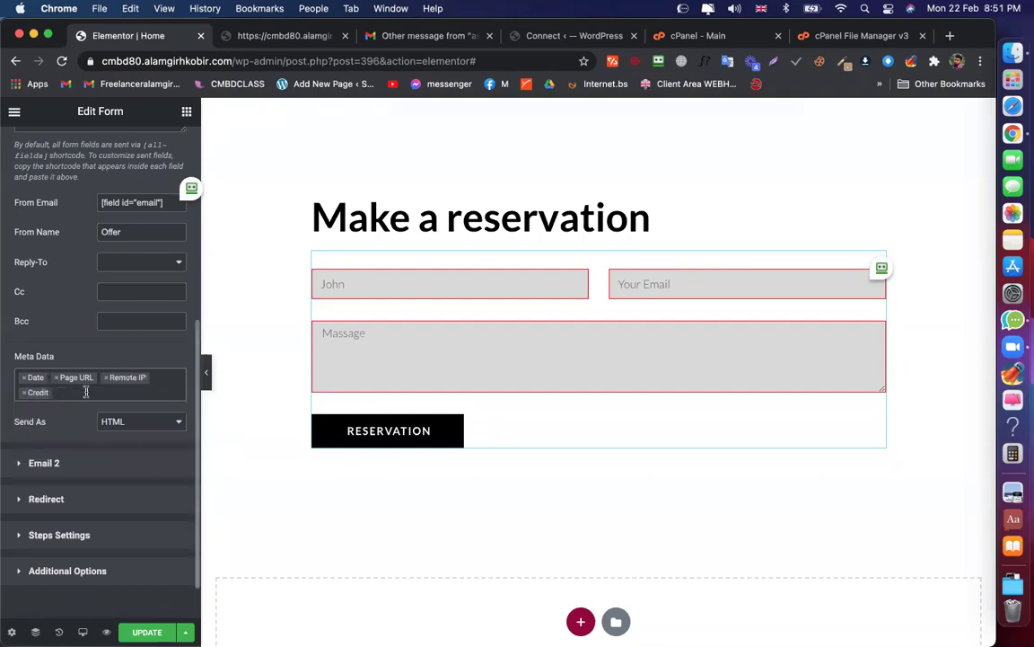
click(86, 391)
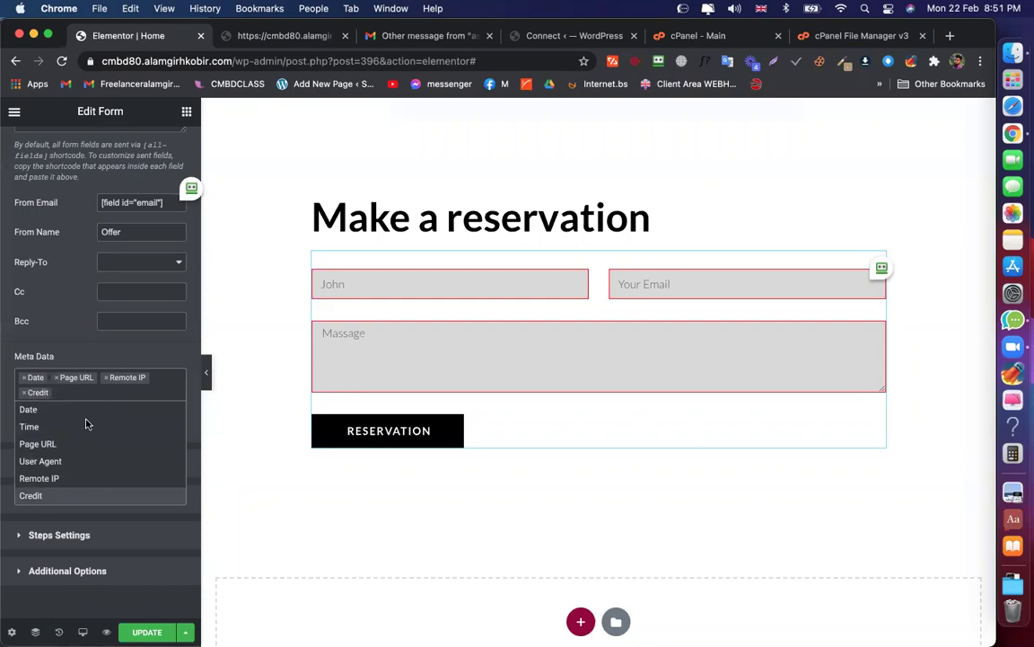
click(30, 495)
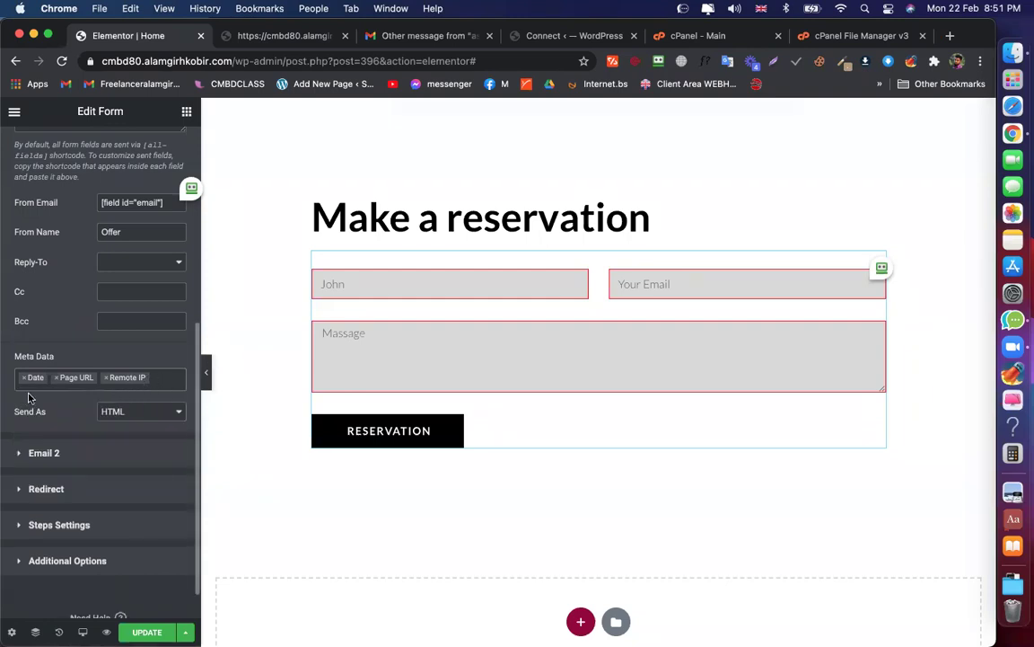
scroll(50, 395, down, 2)
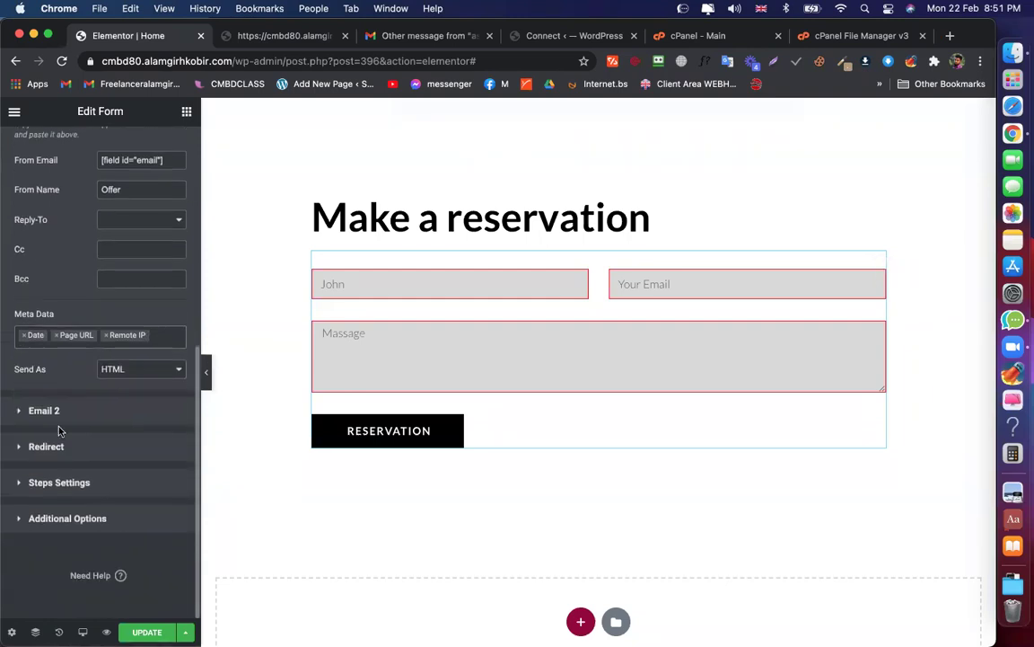
Expand the Email 2 settings and select its current To address
click(52, 412)
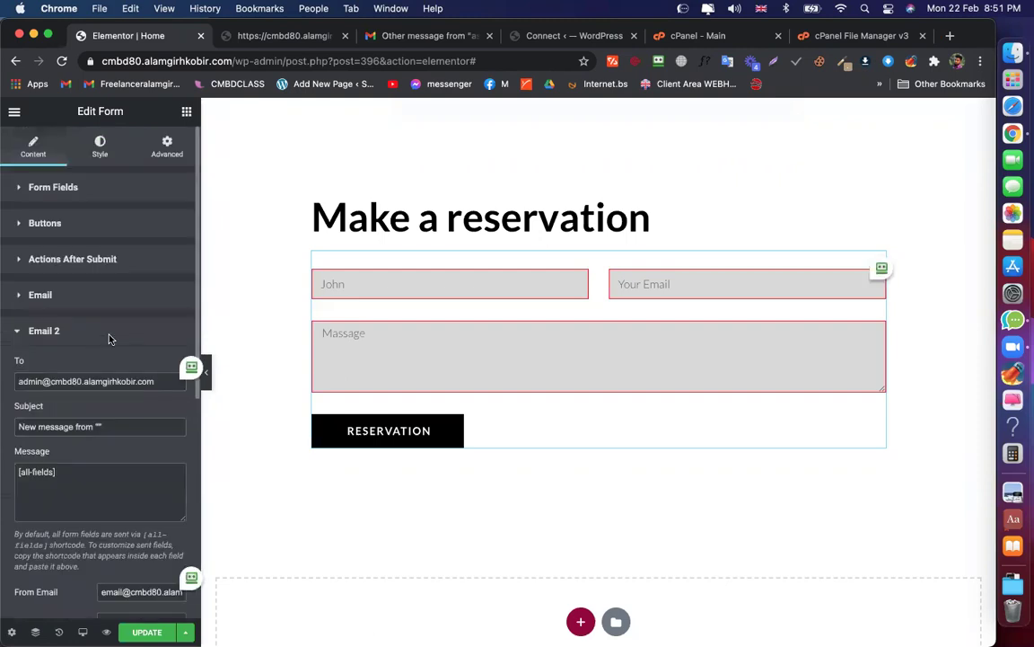
scroll(98, 301, down, 3)
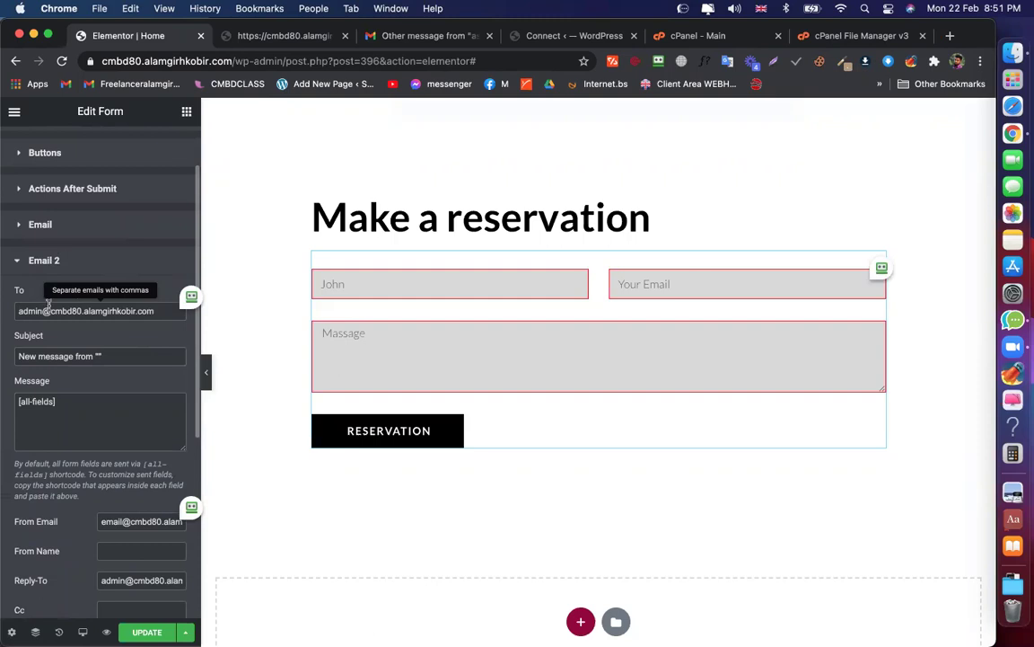
drag(51, 311, 58, 337)
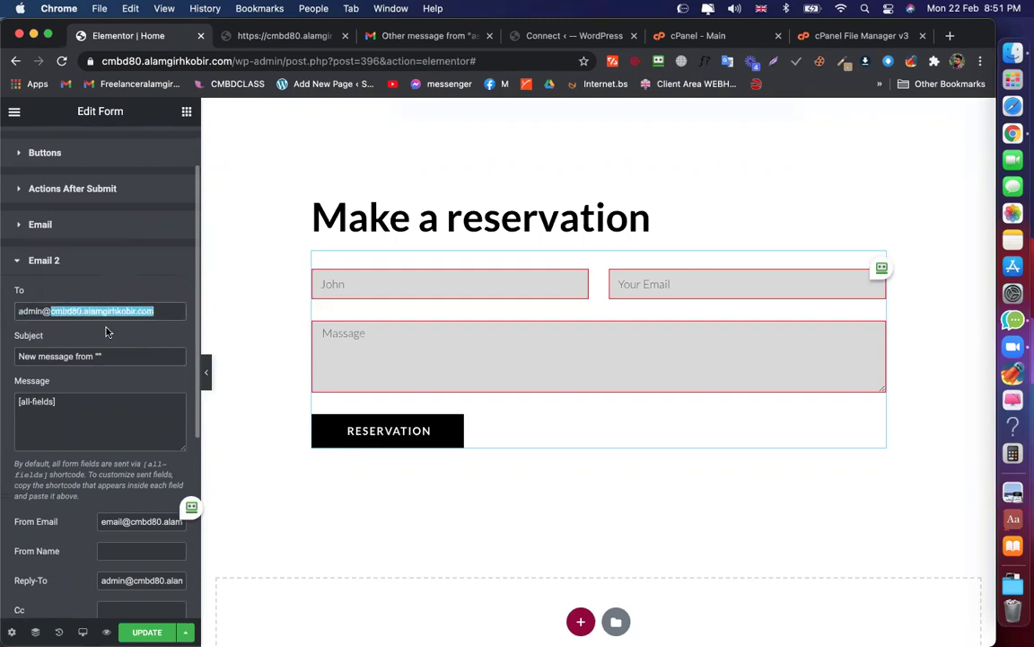
click(441, 373)
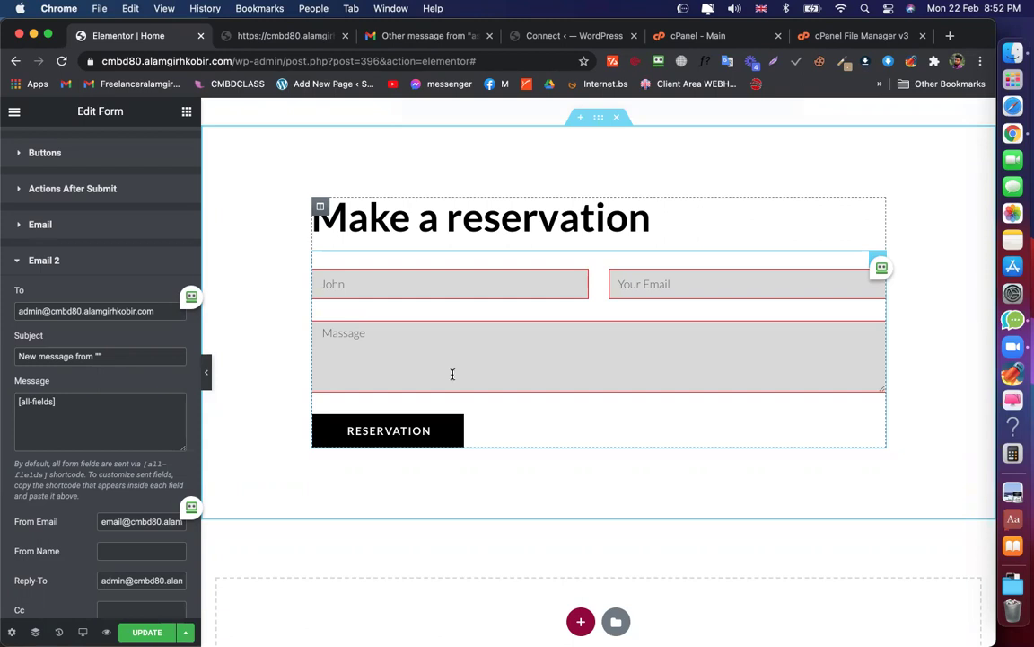
click(139, 311)
double_click(146, 311)
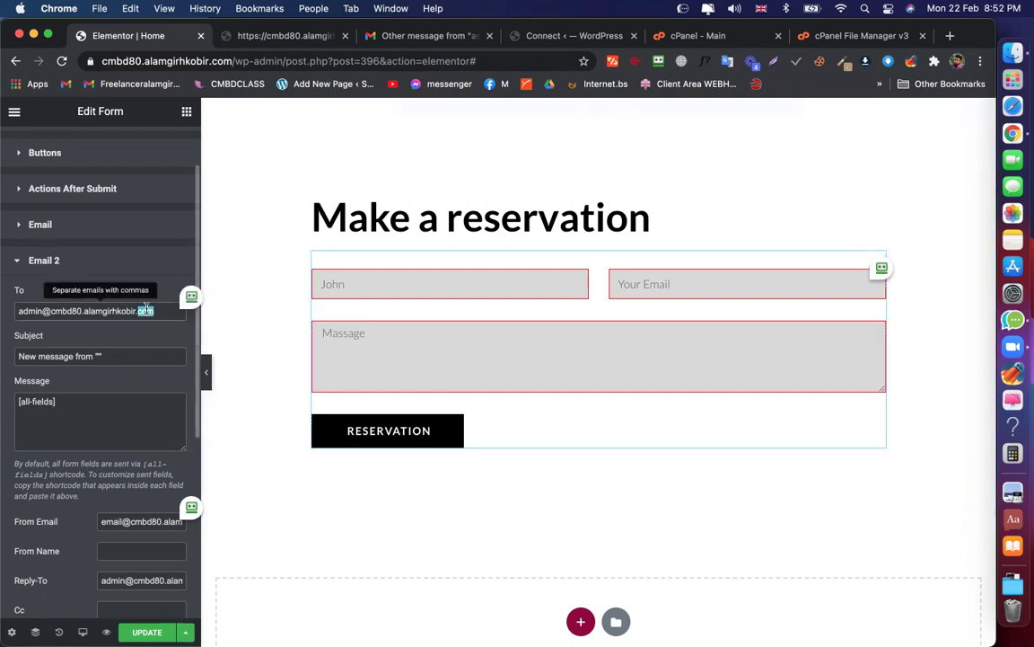
triple_click(145, 311)
Copy the Email field's shortcode [field id="email"] from the form's field settings
scroll(90, 200, up, 2)
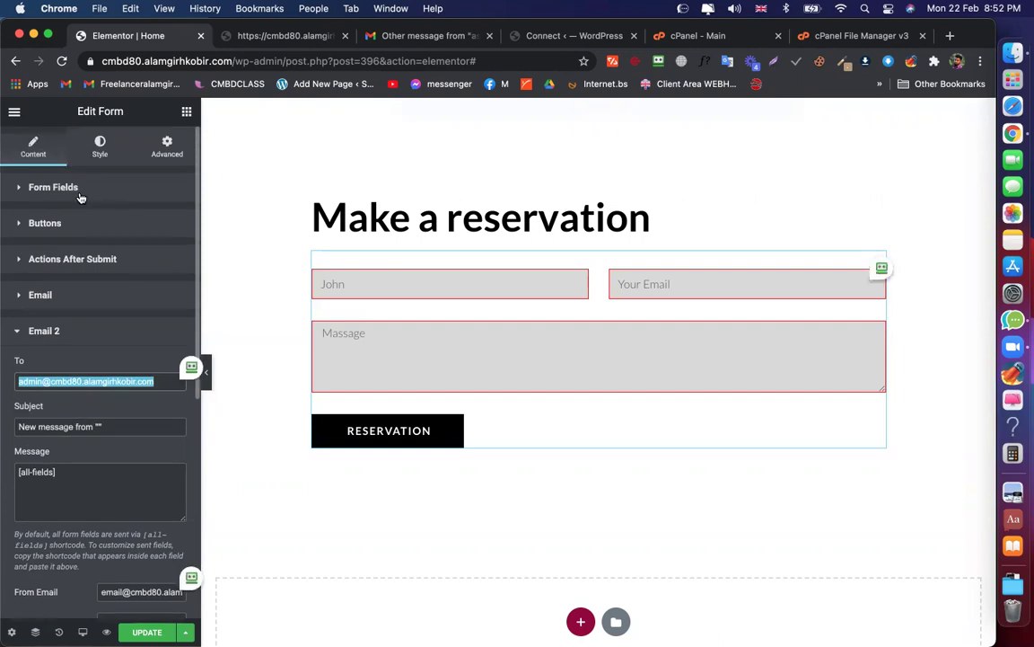
click(77, 190)
click(61, 316)
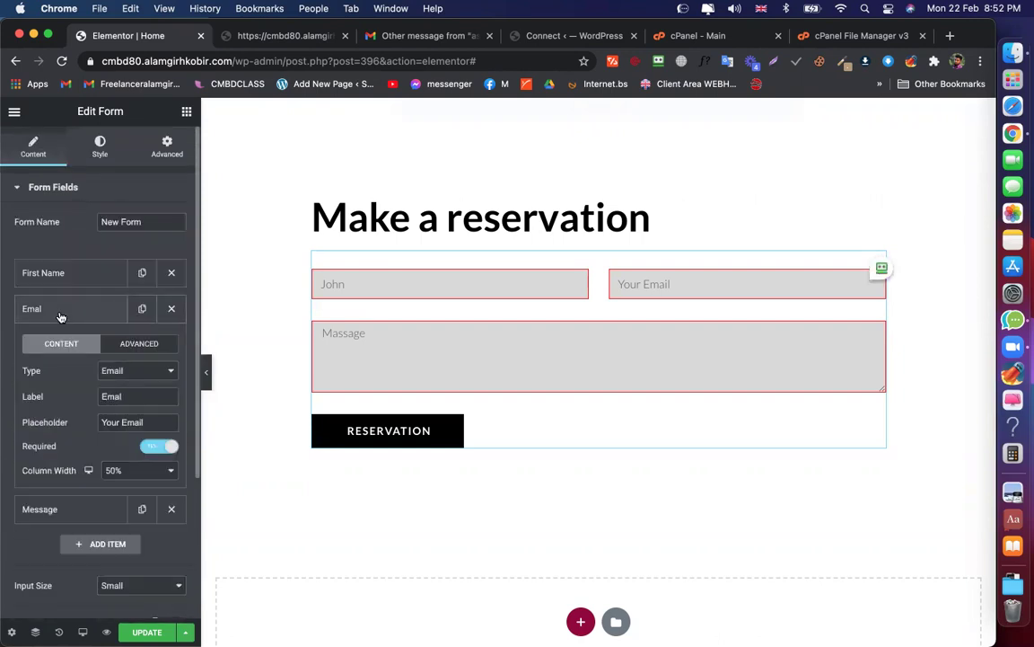
click(140, 344)
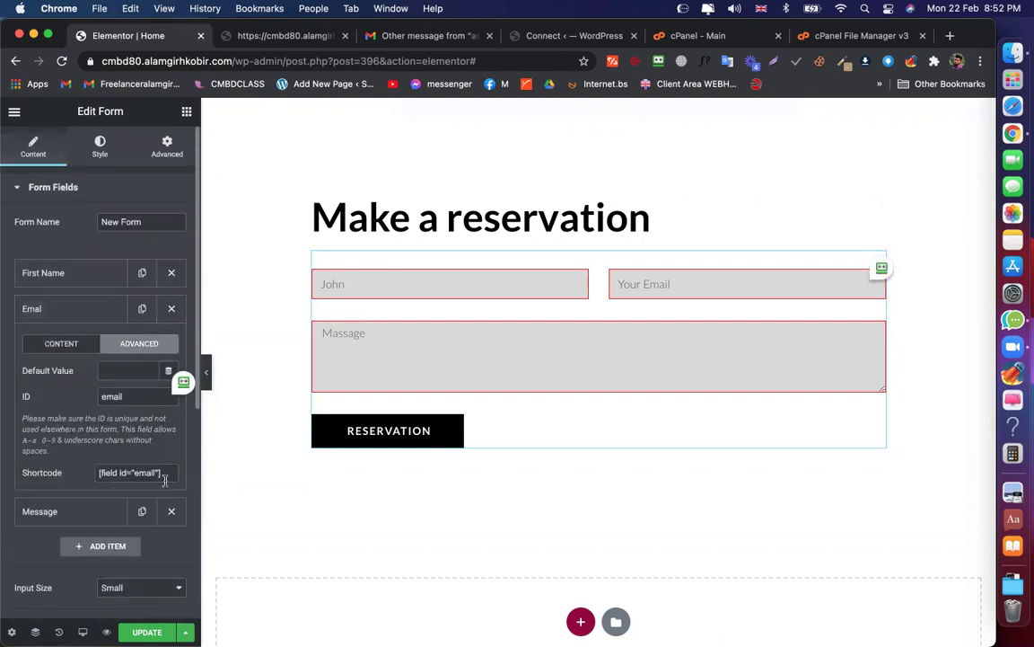
drag(164, 480, 88, 479)
key(ctrl+Up)
key(Escape)
Replace Email 2's To address with [field id="email"]
scroll(88, 482, down, 5)
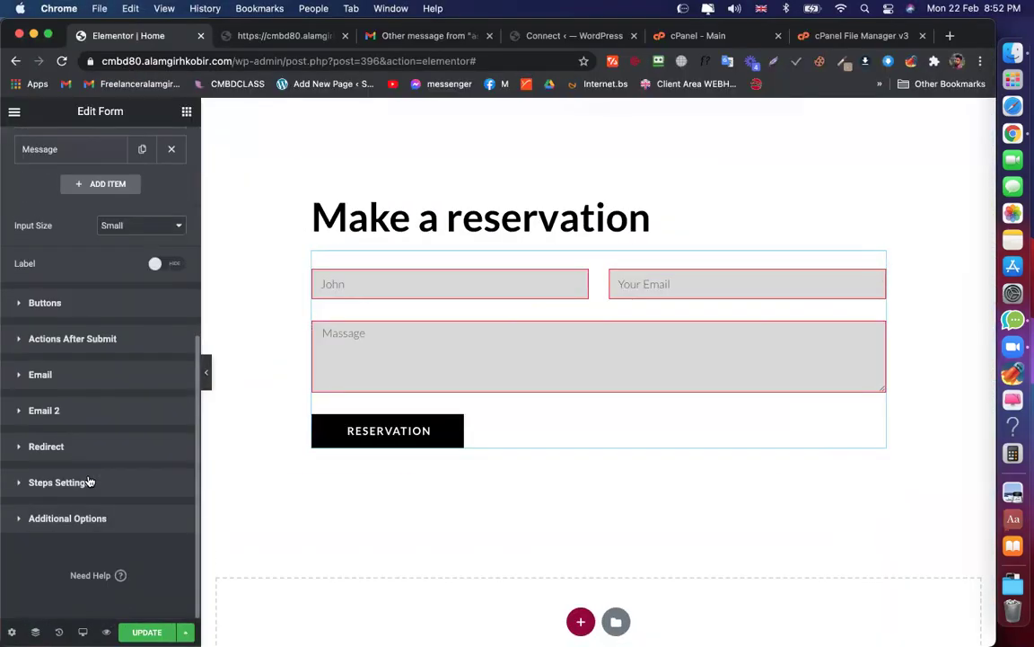
click(79, 420)
triple_click(127, 381)
key(super+c)
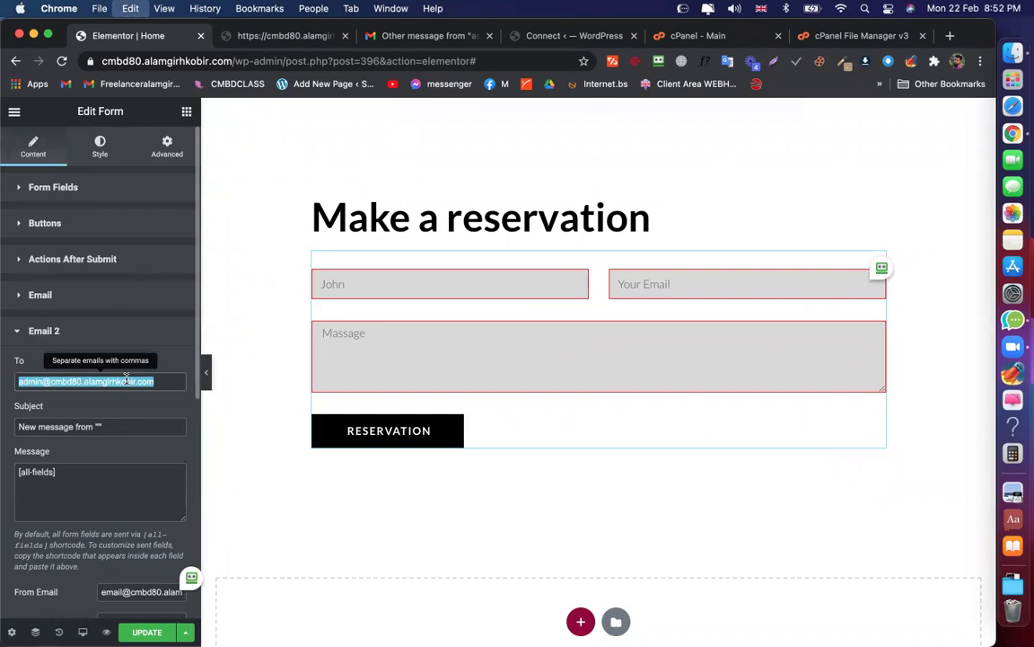
key(super+v)
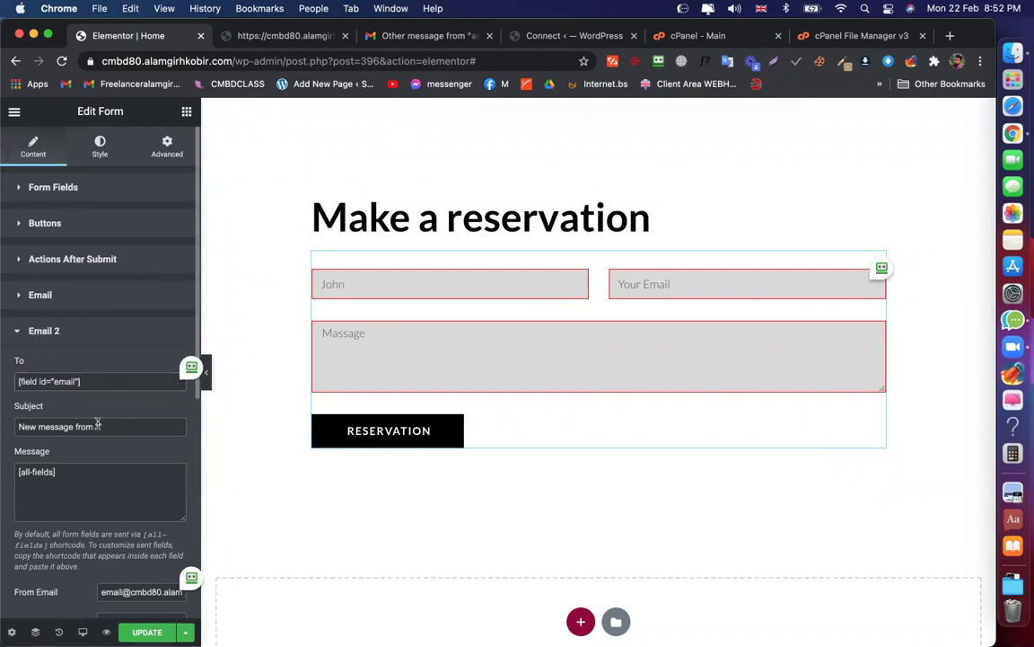
Change the subject to 'Download link' and delete the [all-fields] message content
drag(106, 426, 7, 426)
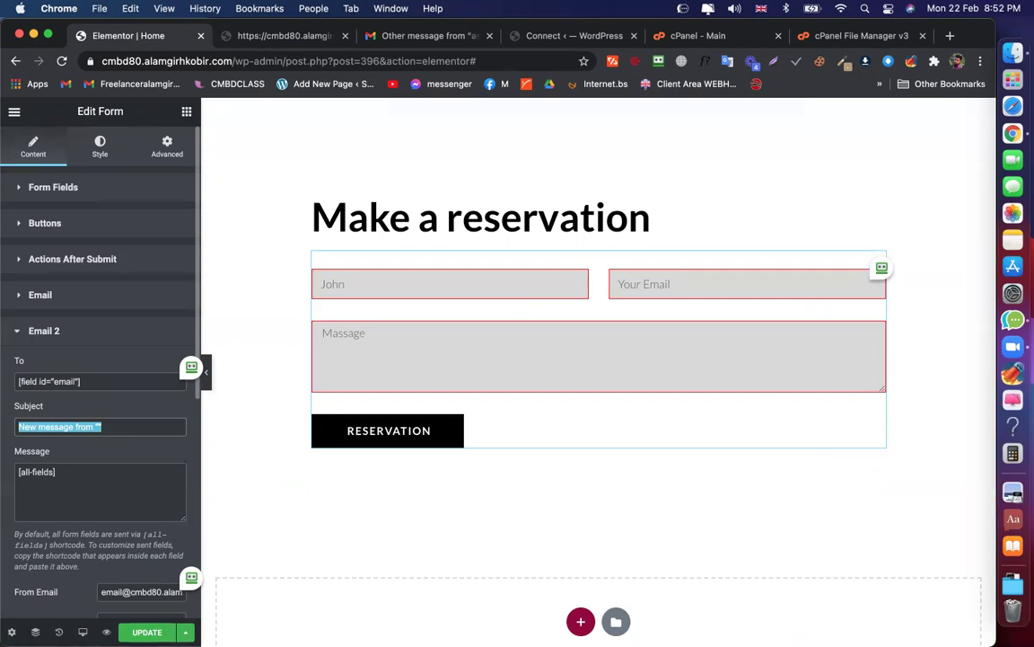
text(Download link)
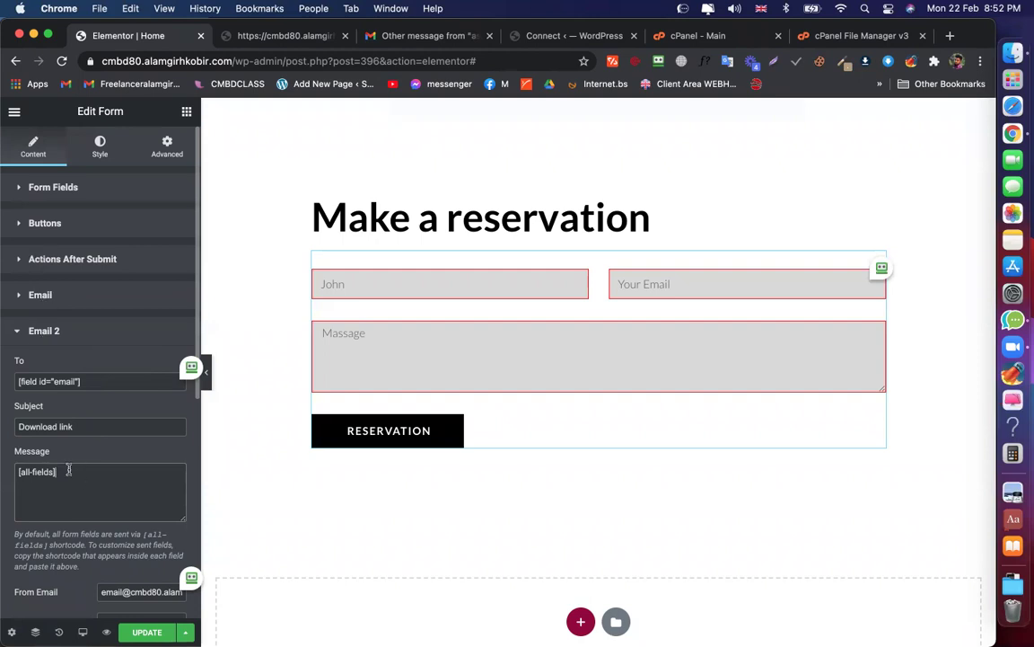
drag(68, 468, 11, 472)
key(BackSpace)
Reload the site tab, go to the Media Library and drag in selfer-v1.2.4.zip
click(299, 36)
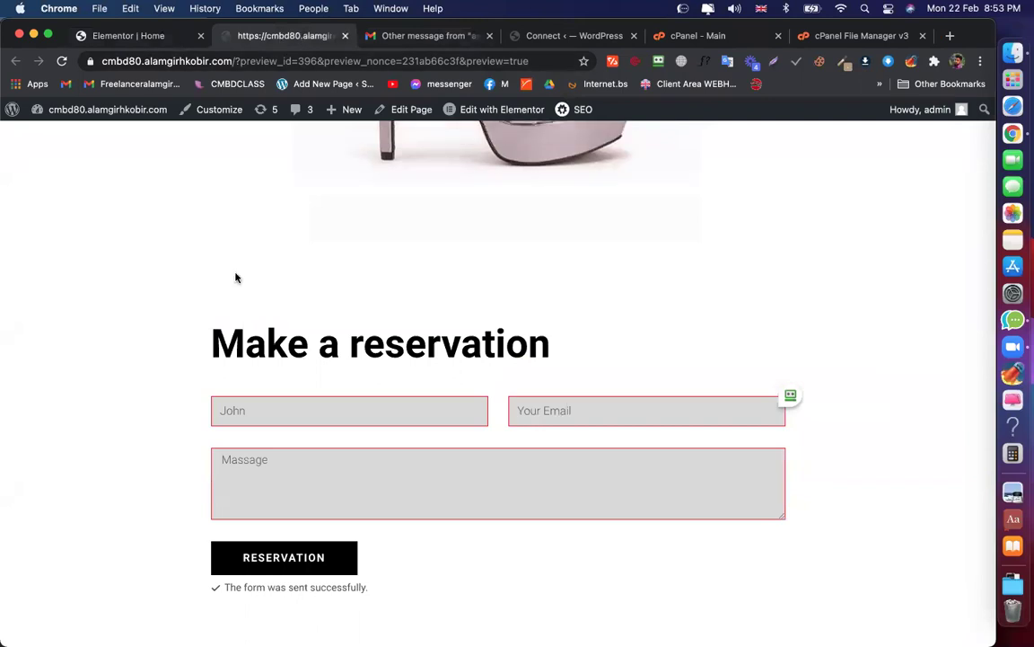
scroll(120, 143, up, 10)
key(super+r)
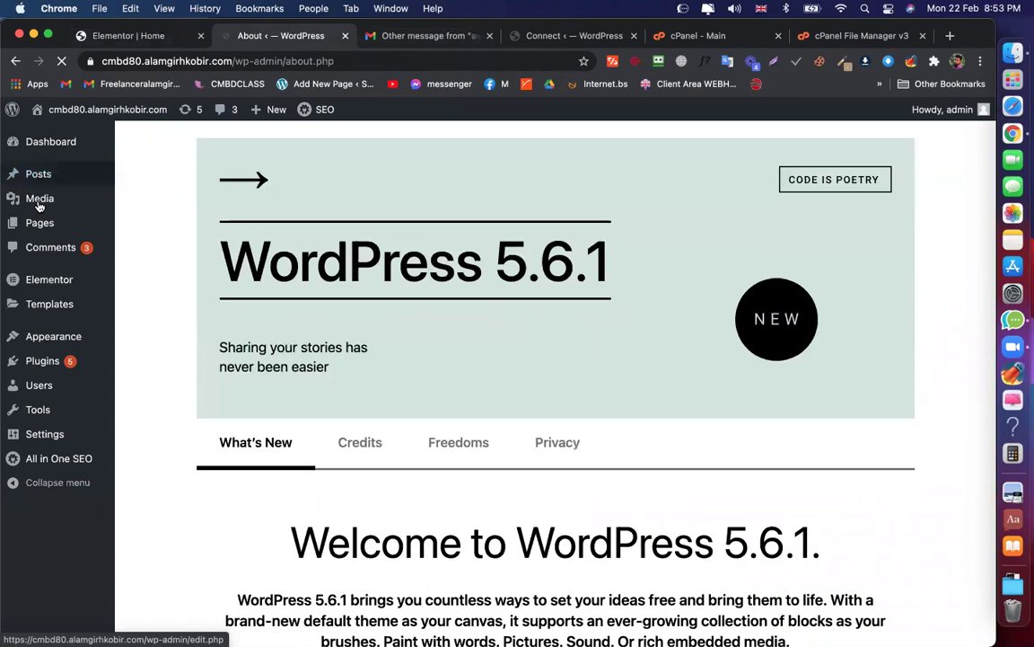
click(38, 201)
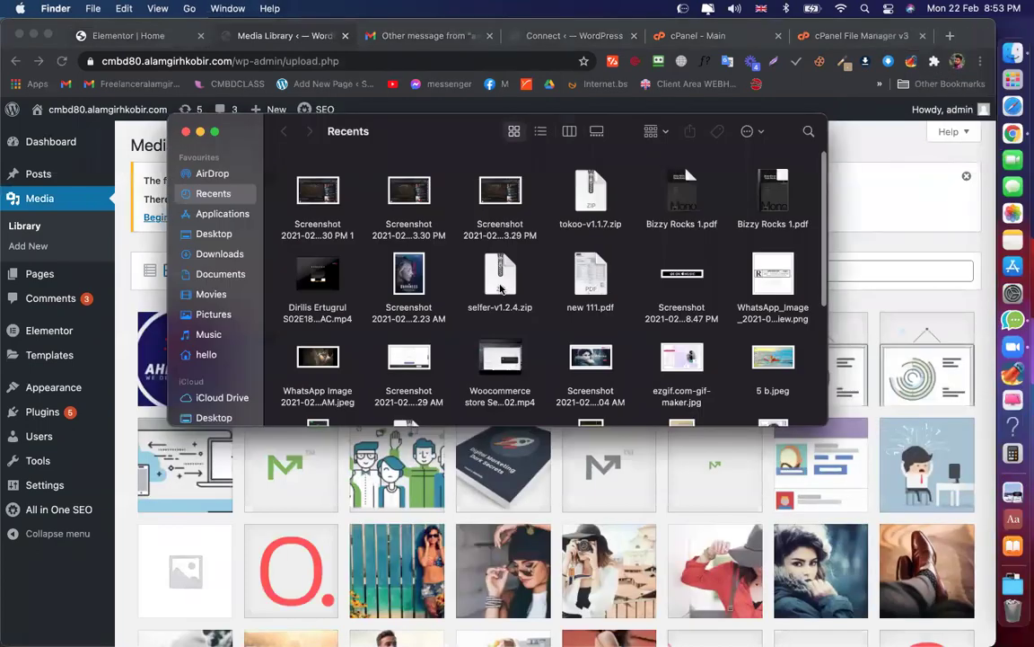
drag(493, 286, 338, 400)
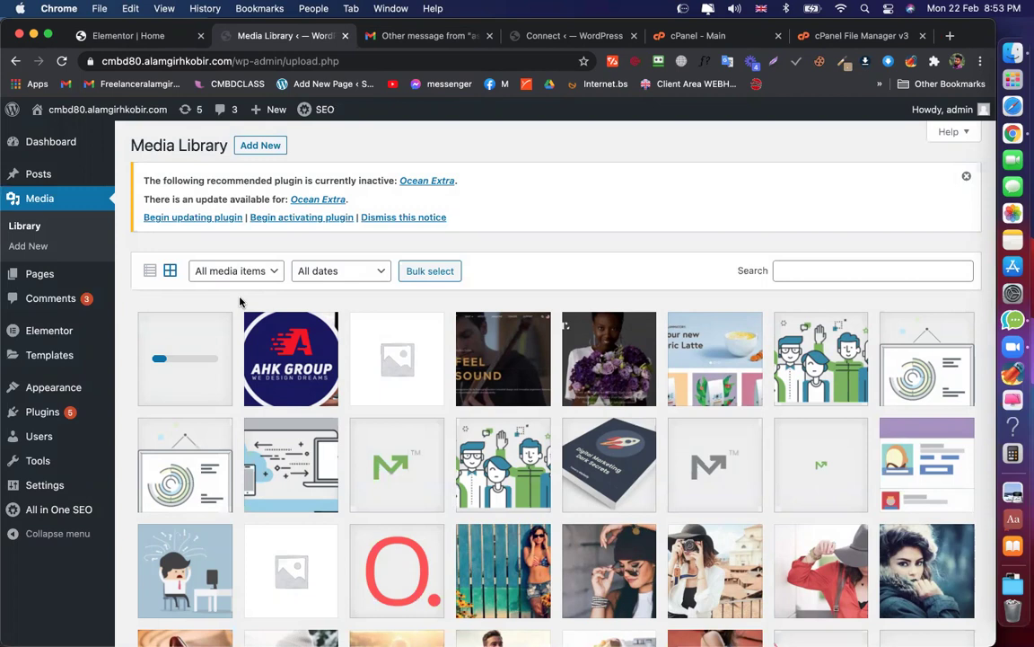
scroll(235, 302, down, 10)
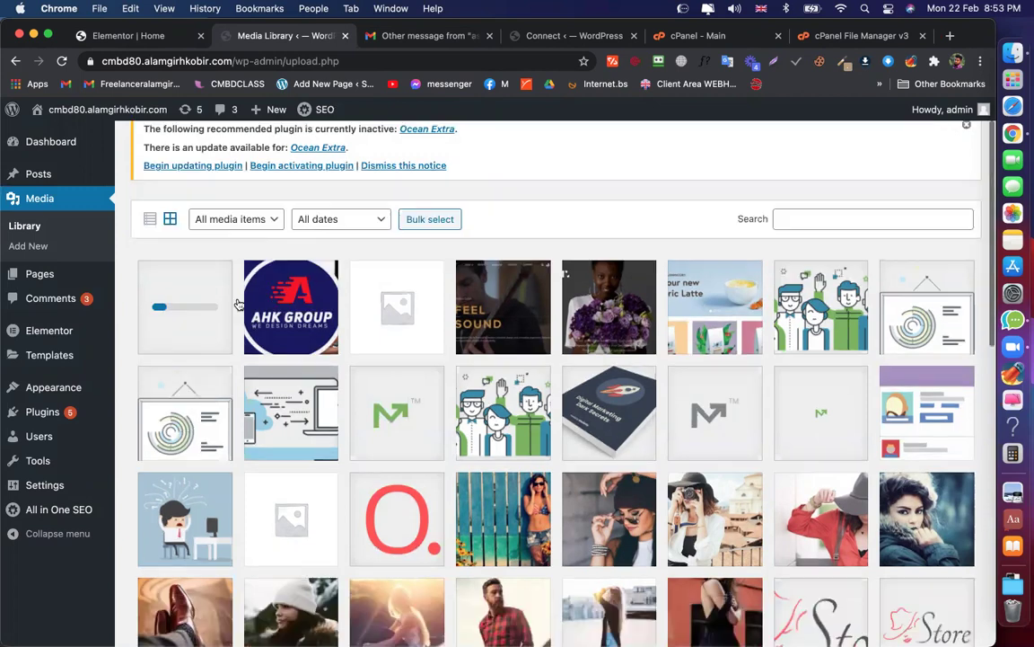
scroll(236, 302, up, 10)
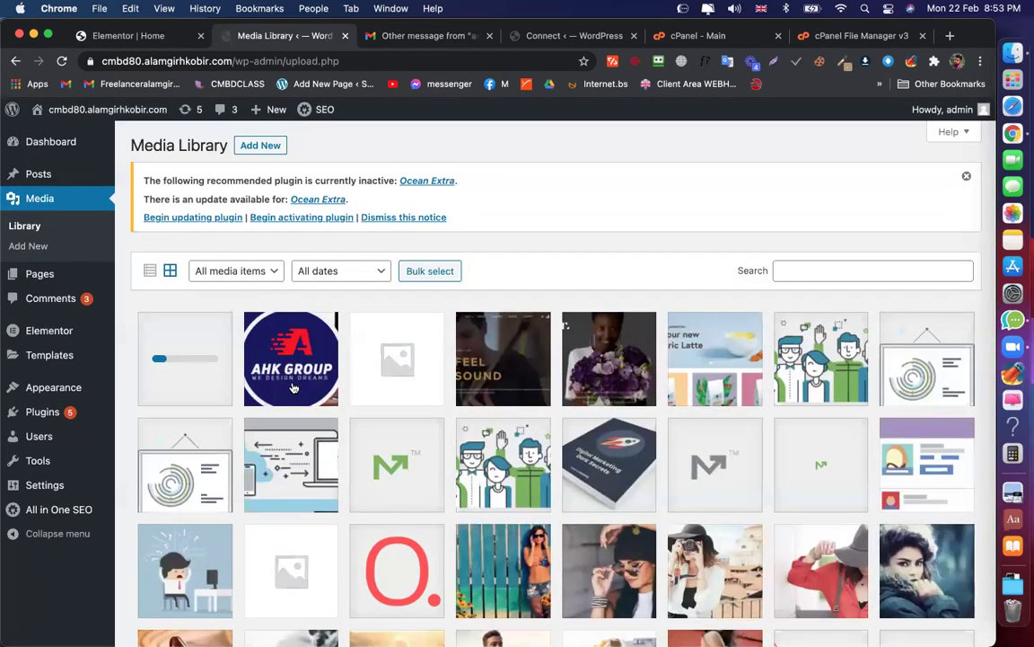
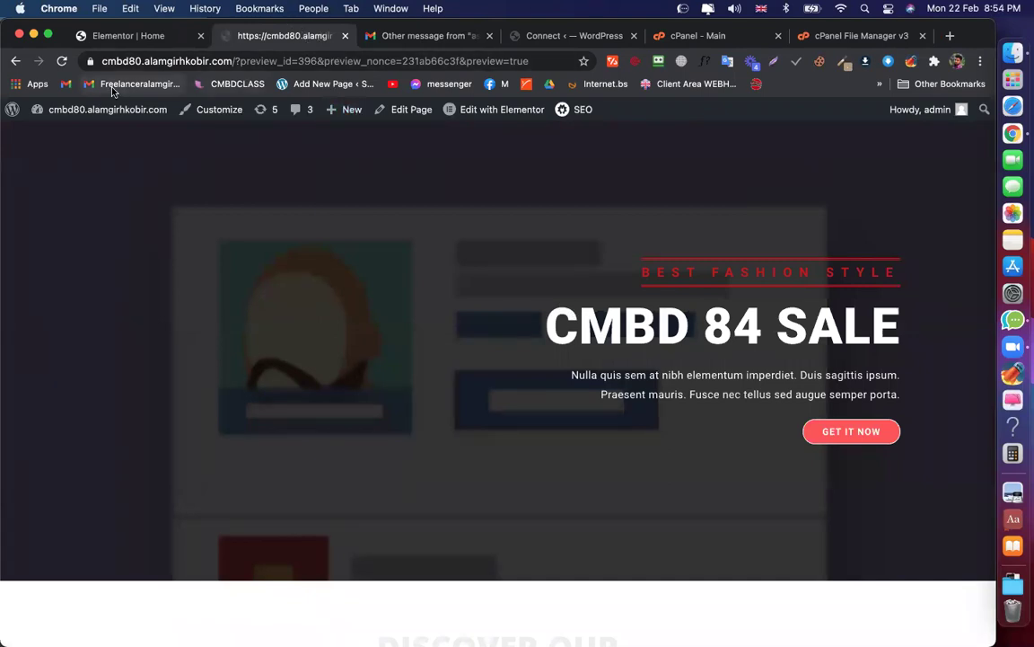
Go back from the page preview to the Media Library and bring up Finder's Recents folder
scroll(429, 425, left, 5)
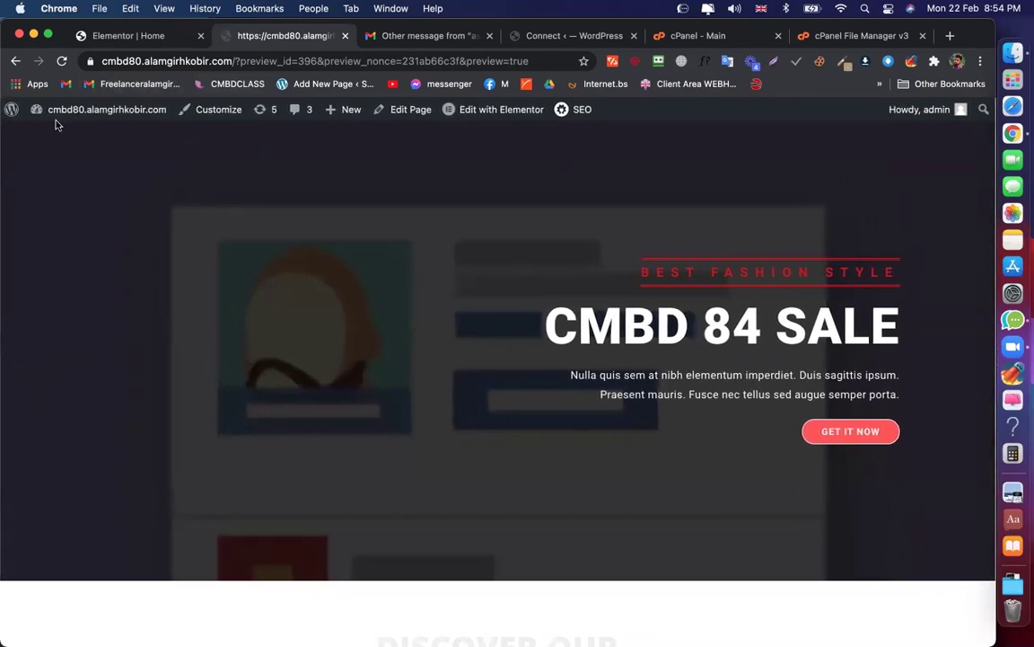
click(16, 60)
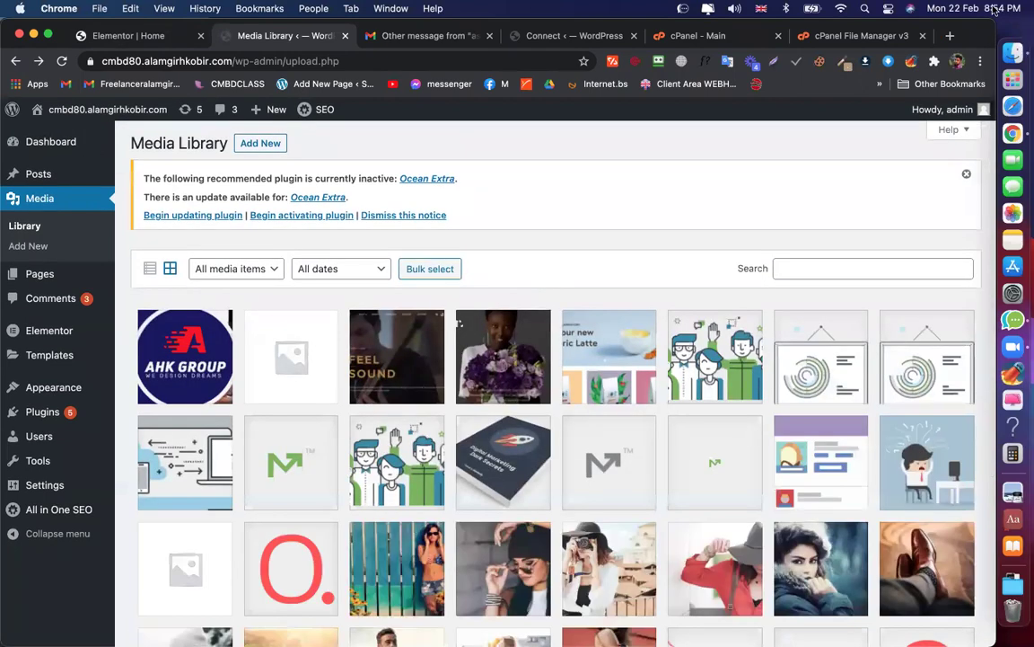
click(995, 41)
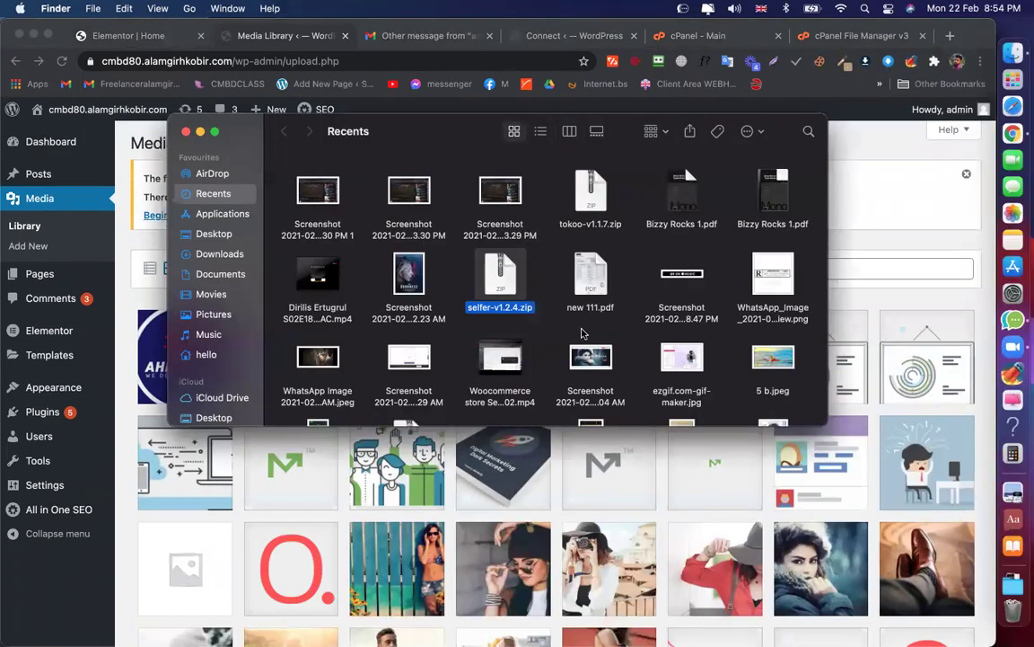
Drag the WhatsApp Video MP4 from Recents onto the Media Library to upload it
click(583, 310)
scroll(691, 233, down, 1)
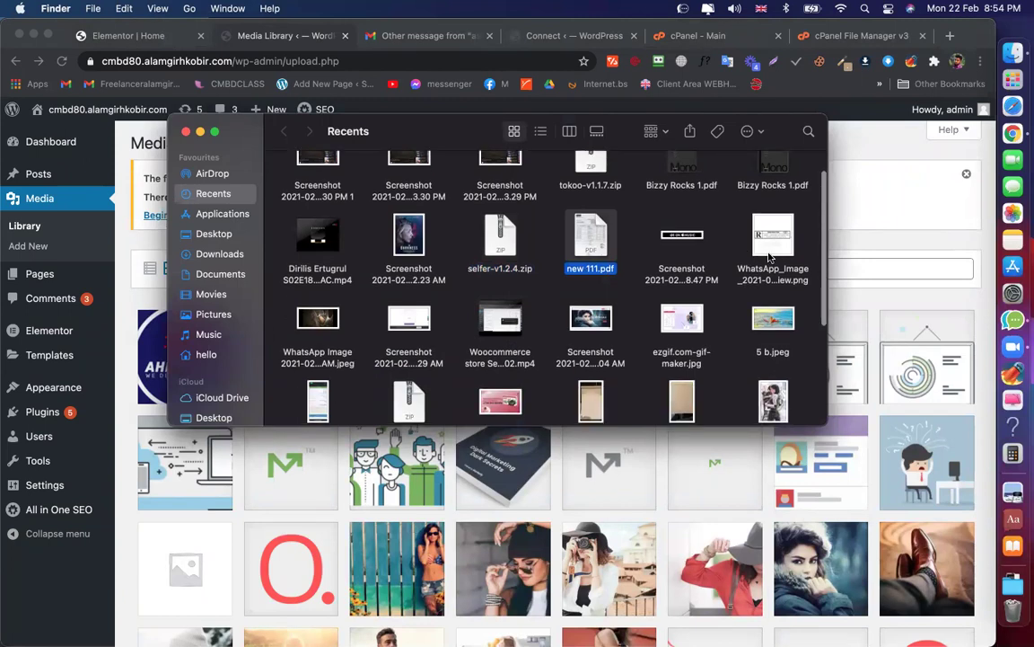
scroll(683, 270, down, 2)
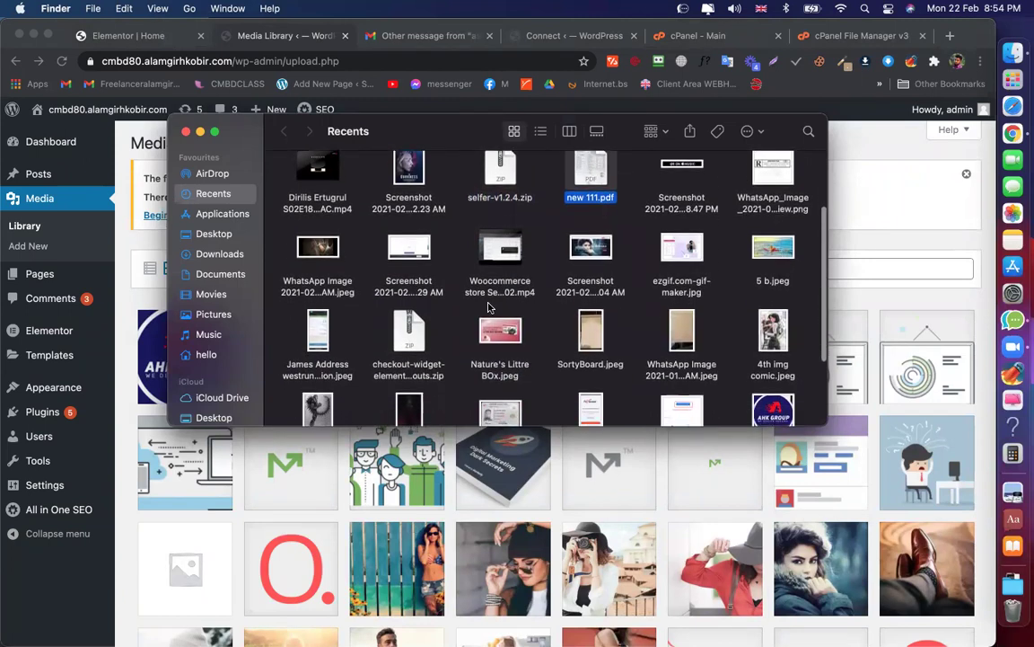
click(504, 254)
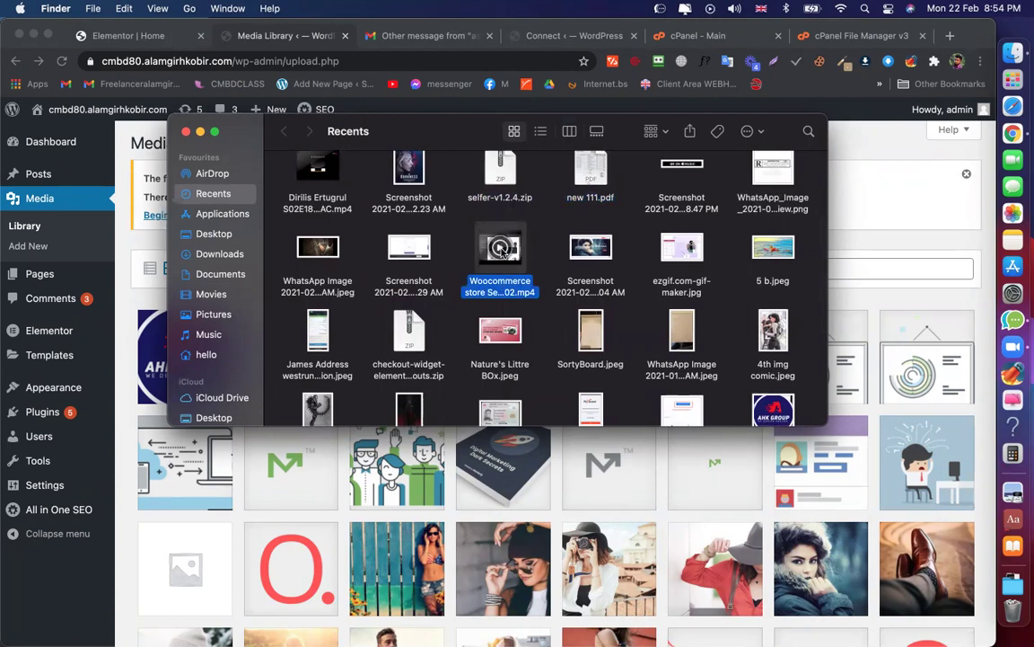
scroll(557, 297, down, 3)
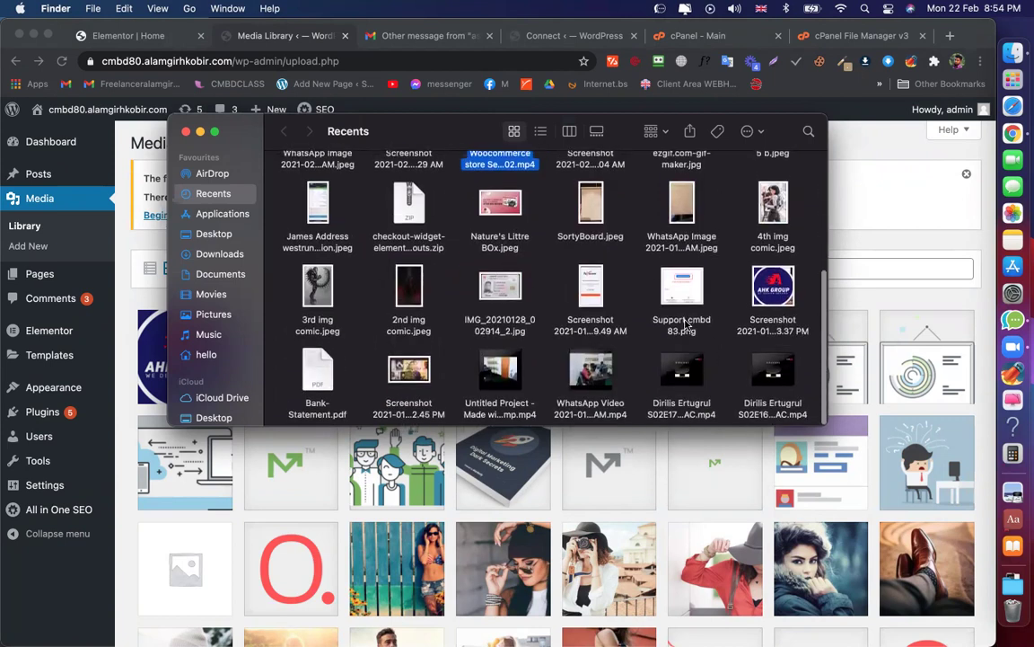
scroll(710, 328, up, 5)
scroll(710, 332, down, 5)
click(600, 379)
drag(600, 379, 539, 263)
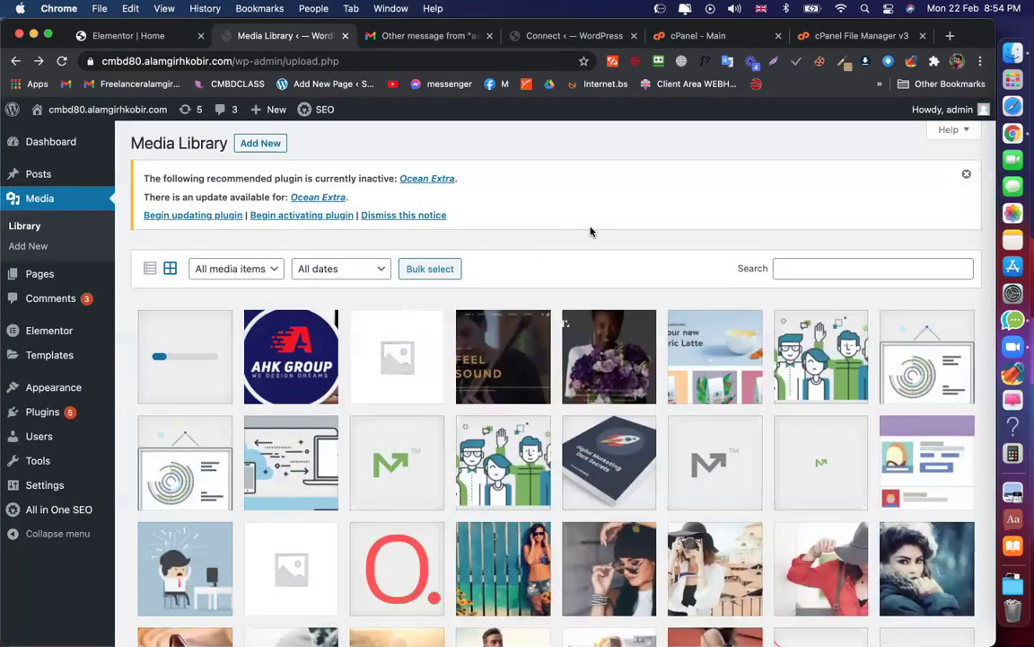
Check the WhatsApp video's Get Info details, then close the Finder window
click(1013, 52)
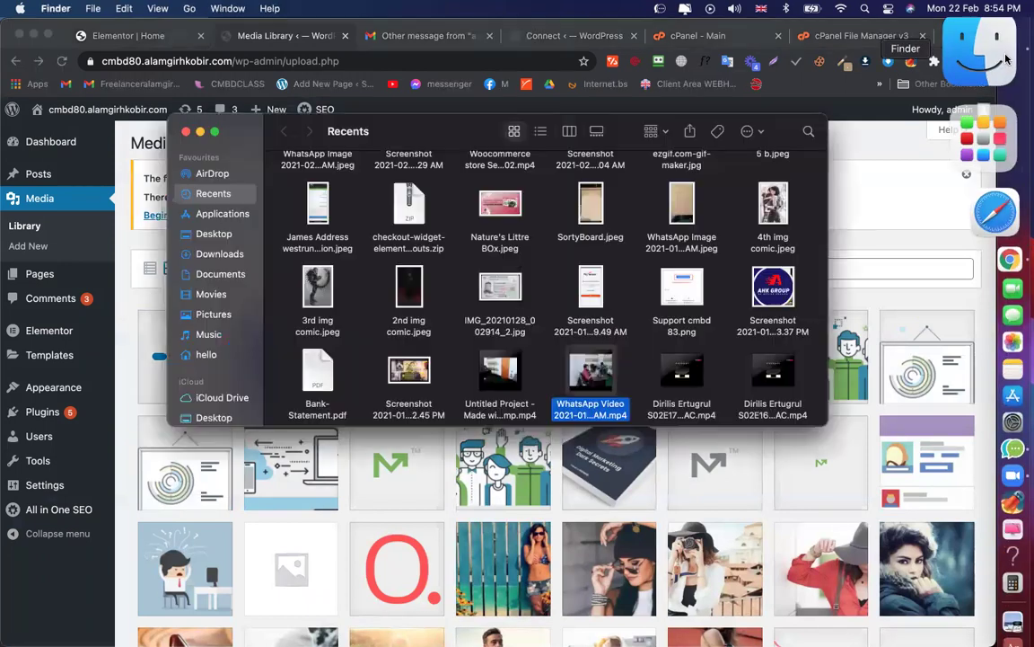
right_click(611, 399)
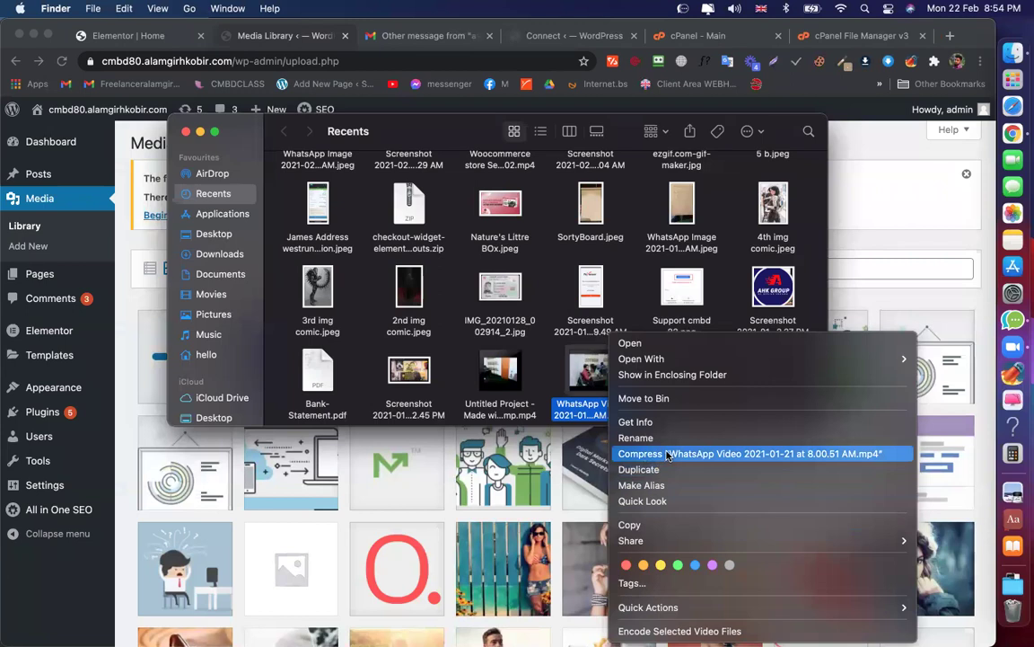
click(653, 423)
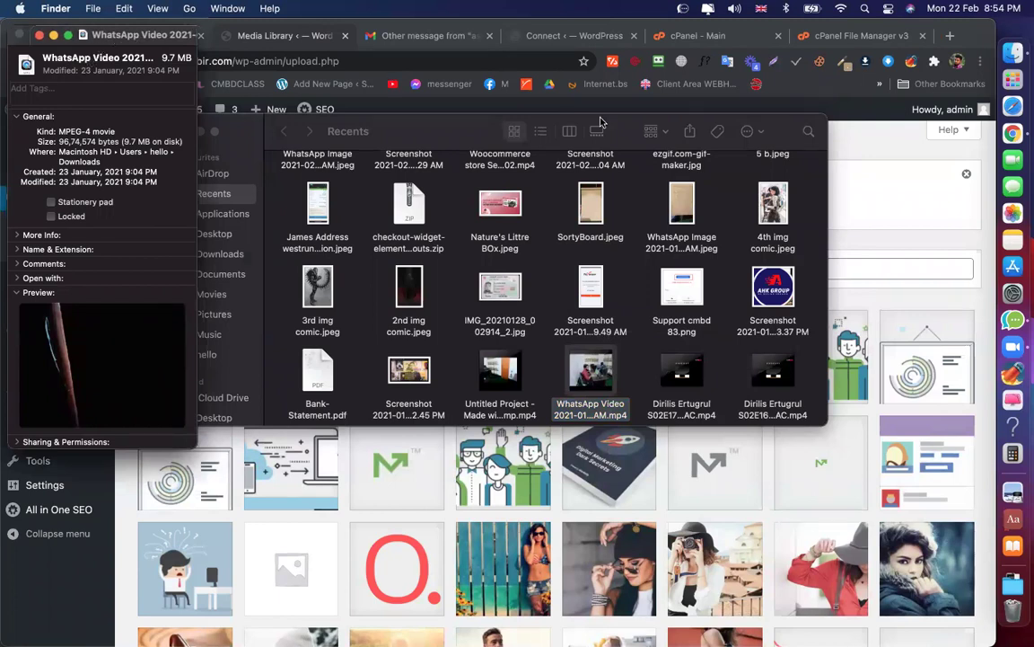
drag(104, 37, 618, 121)
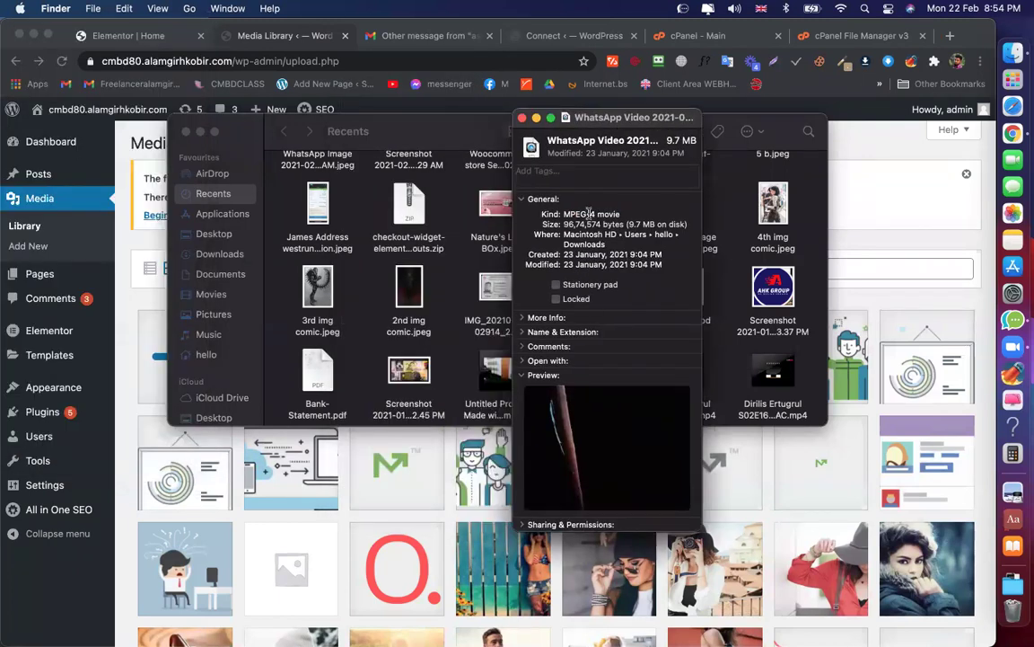
key(super+w)
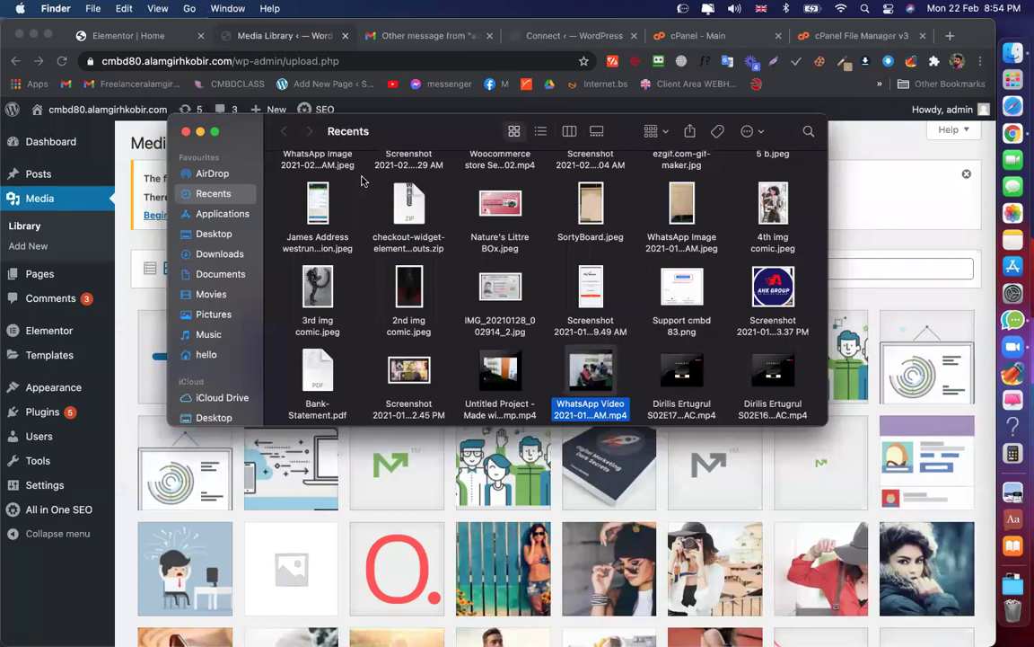
drag(374, 131, 562, 140)
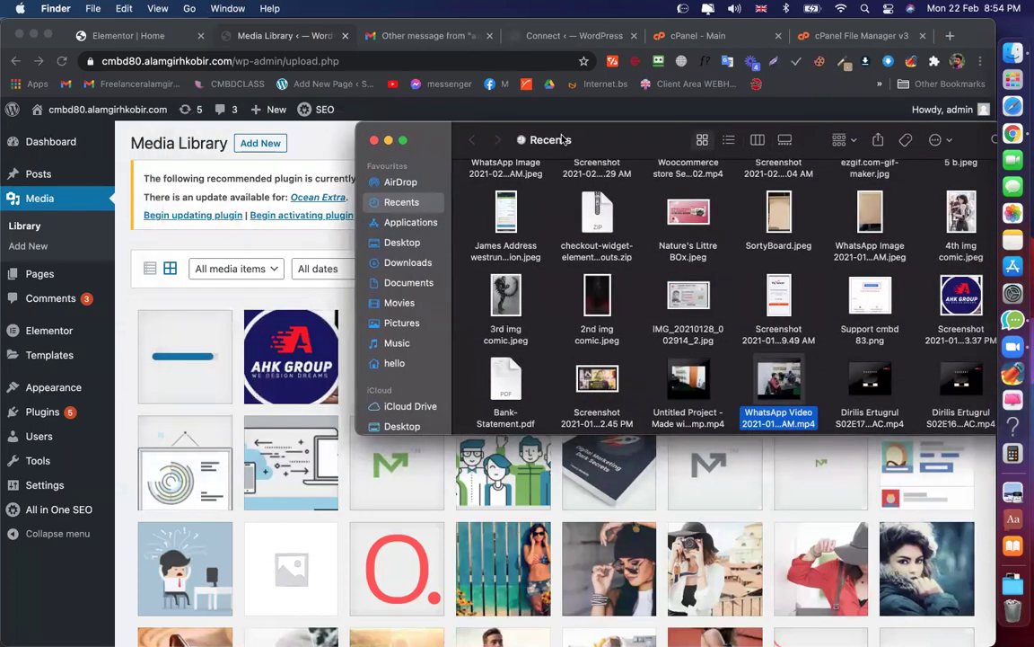
click(374, 142)
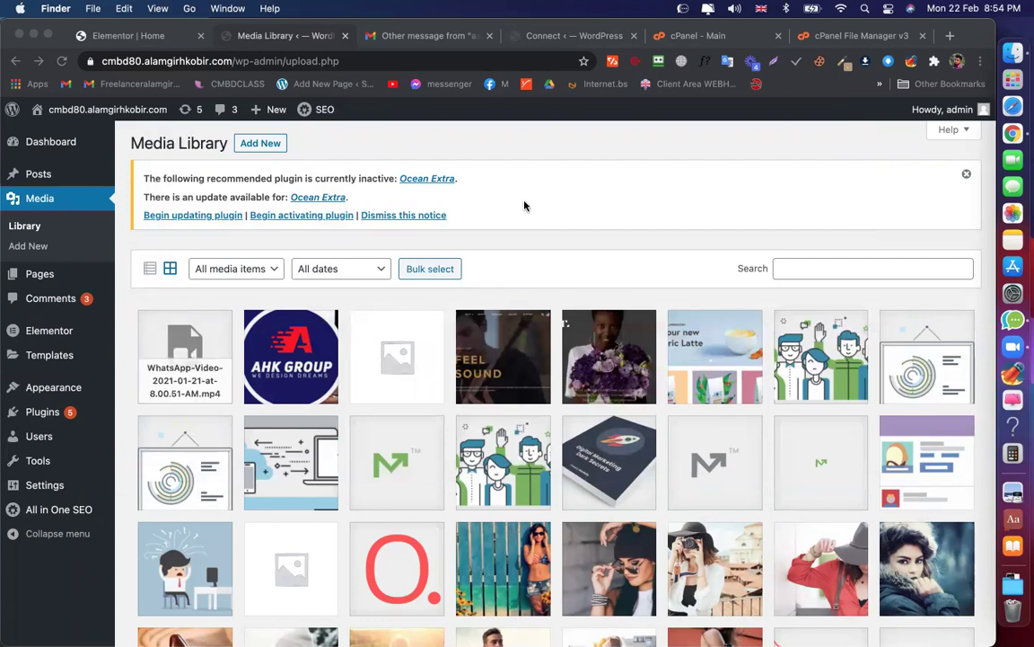
Copy the uploaded WhatsApp video's file URL from its Attachment details
click(184, 368)
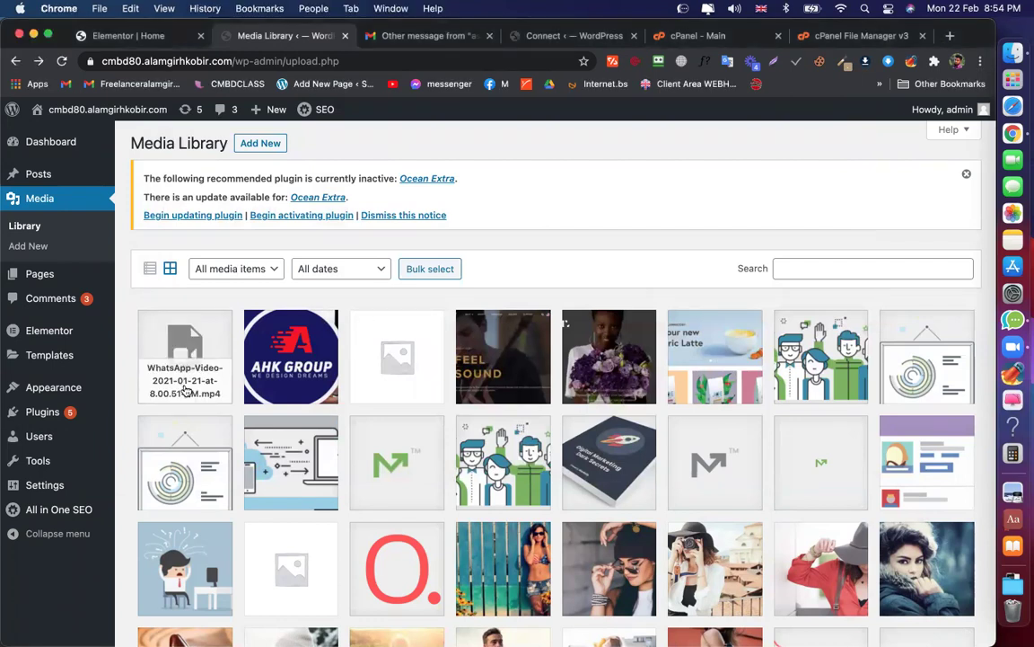
click(184, 388)
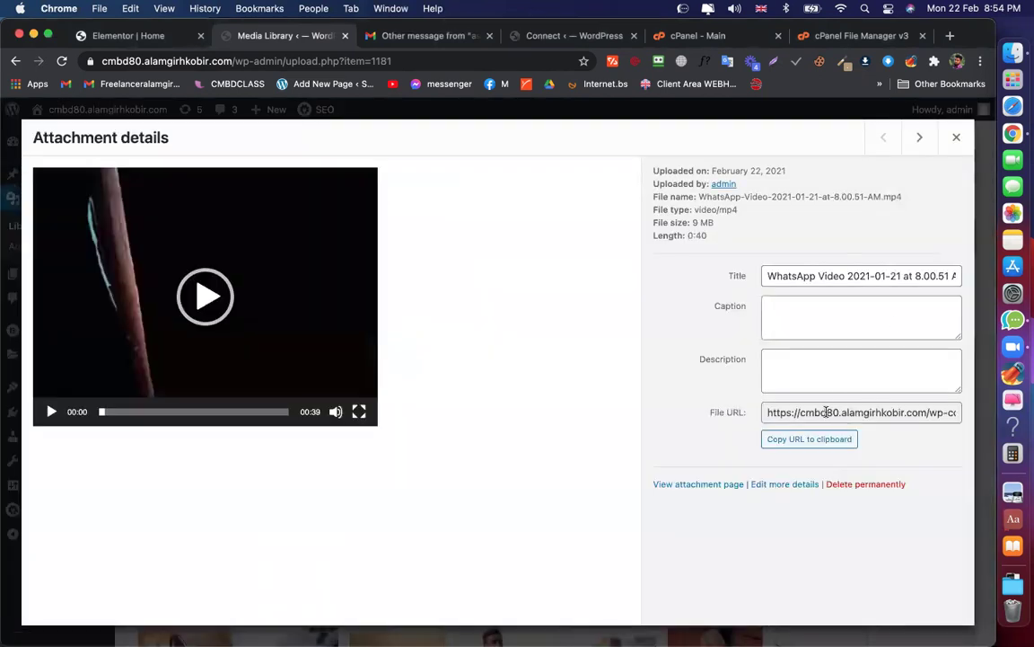
click(809, 438)
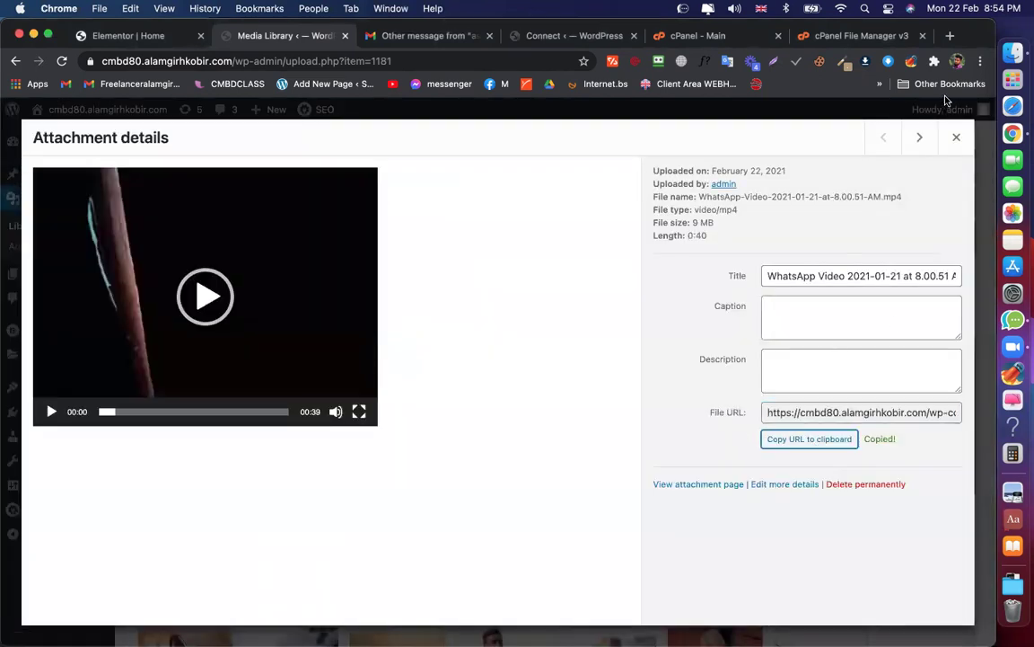
click(959, 138)
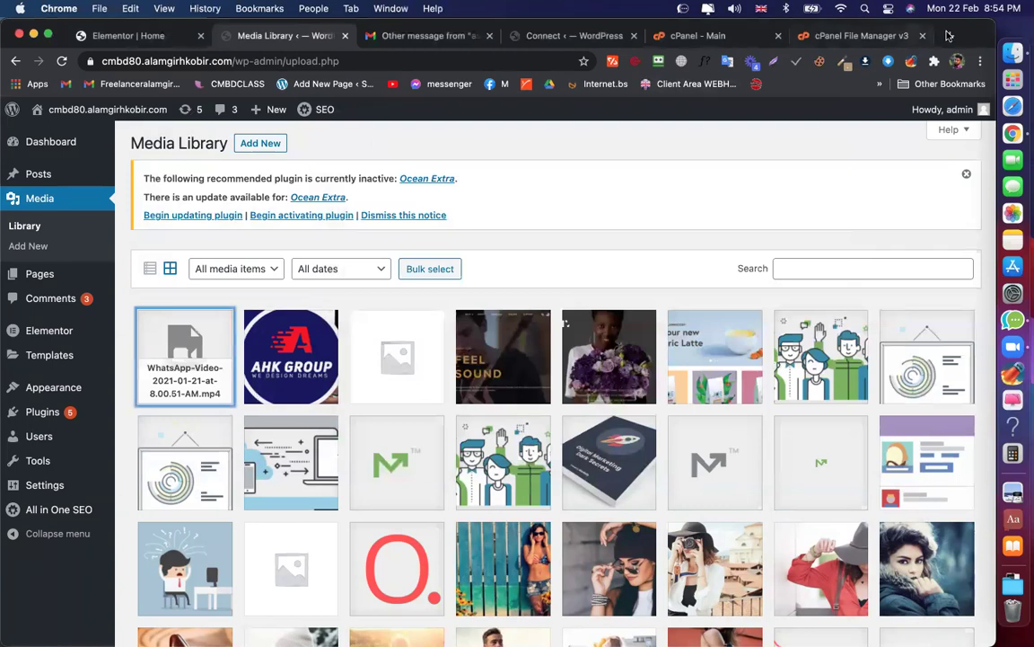
Play the copied video URL in a new tab, then close it and return to Elementor
key(super+t)
key(super+v)
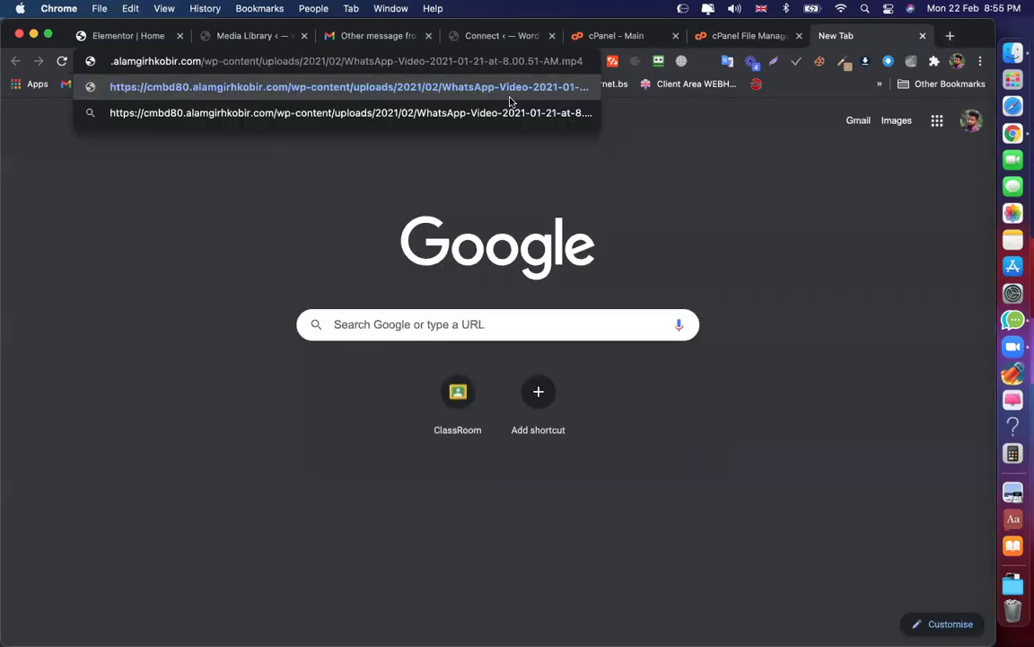
key(Return)
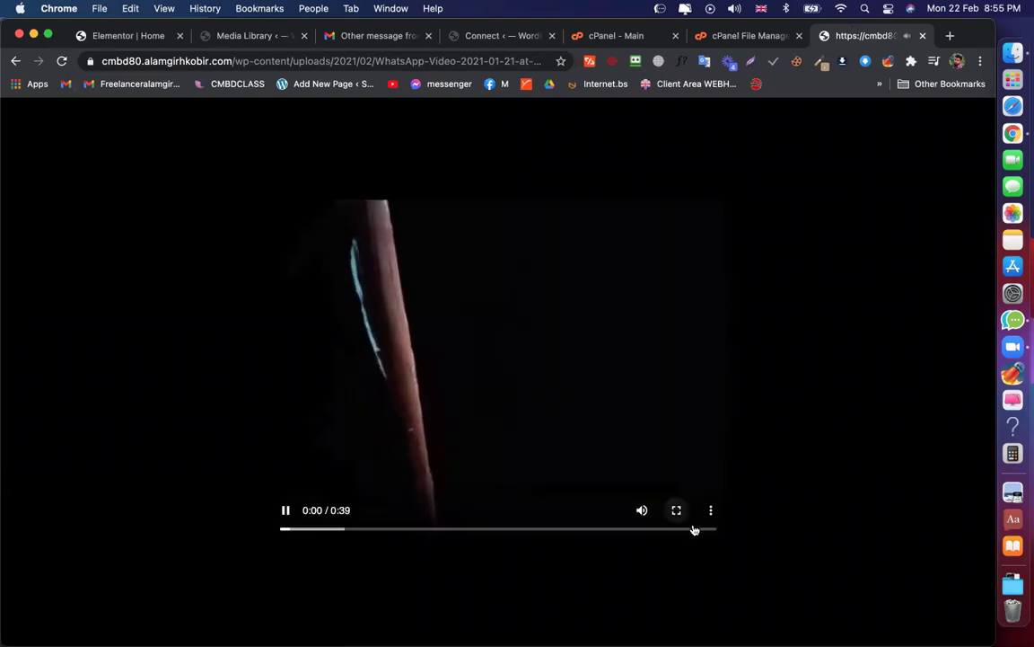
click(712, 510)
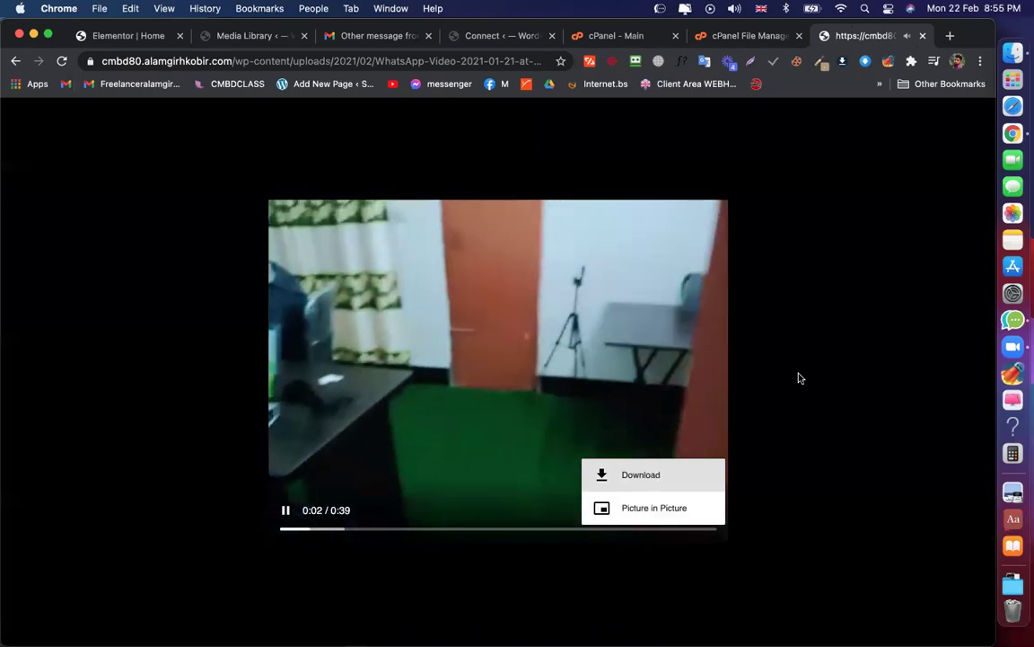
click(741, 374)
click(286, 511)
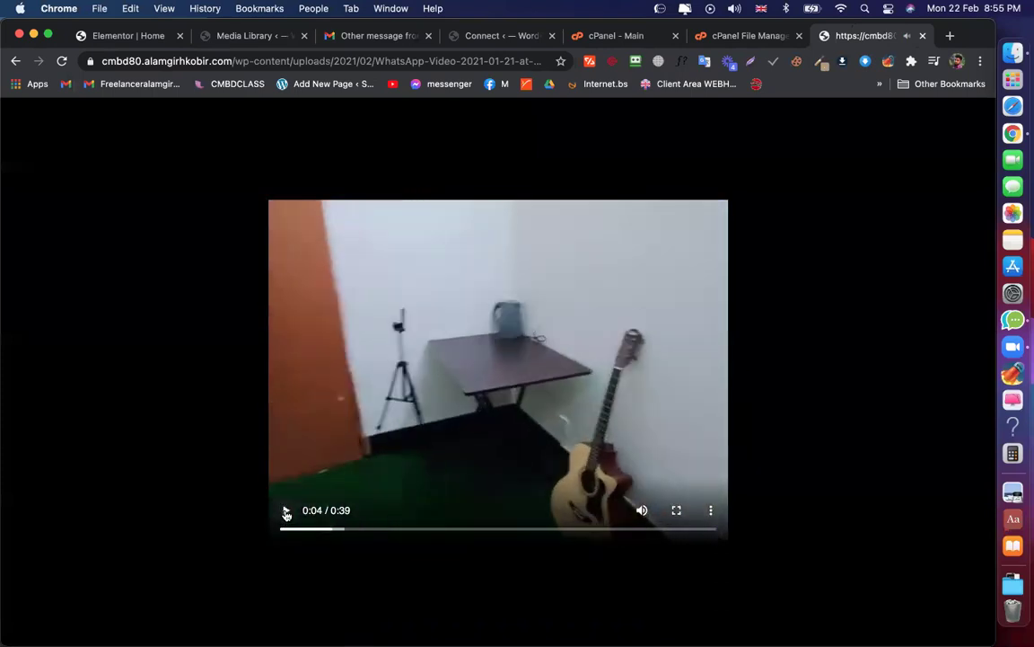
click(924, 35)
click(104, 38)
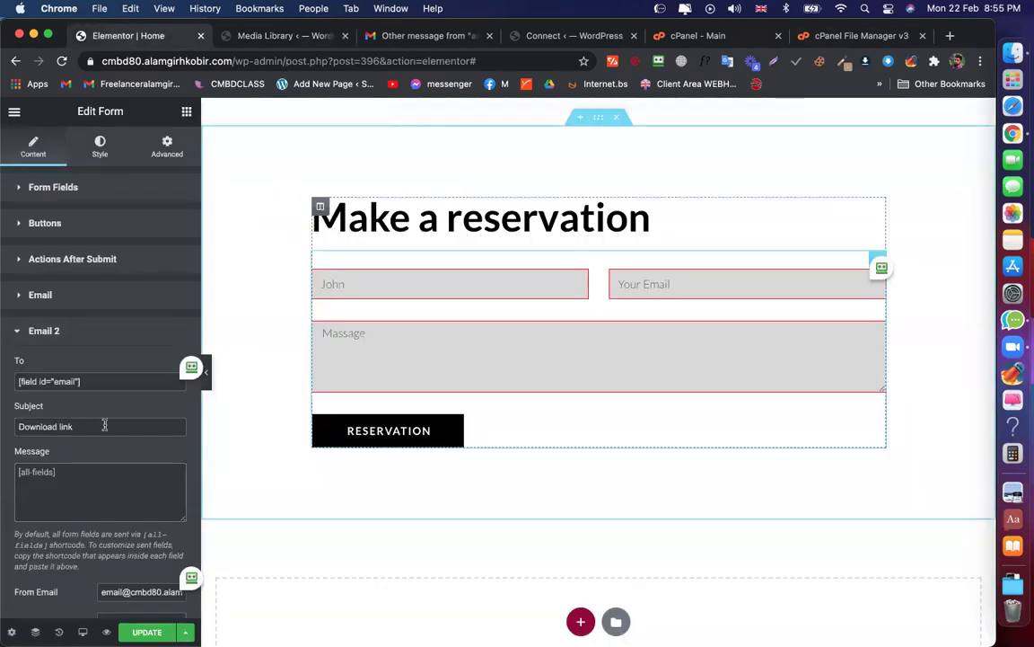
Replace Email 2's [all-fields] message with the video URL, review From Email, update, and preview
click(54, 494)
key(ctrl+a)
key(ctrl+v)
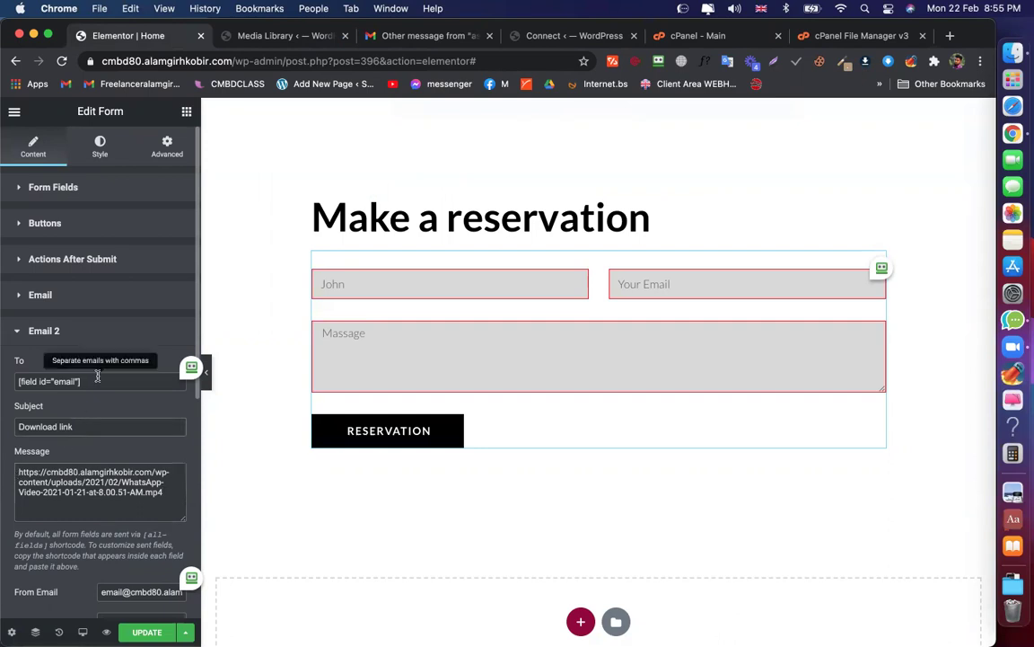
scroll(97, 375, down, 4)
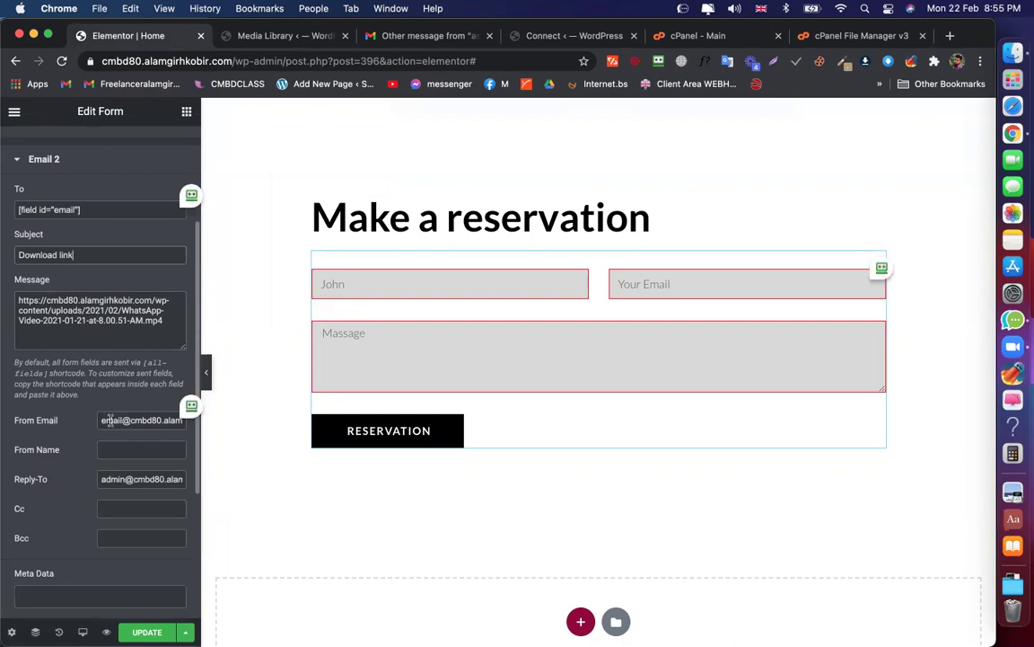
triple_click(110, 419)
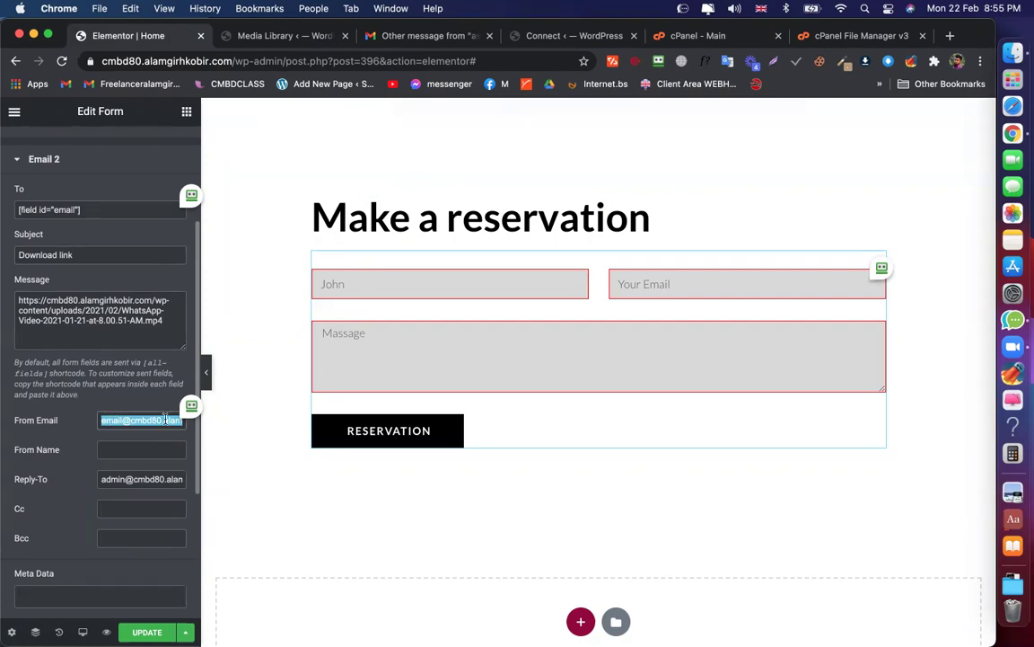
scroll(143, 431, down, 2)
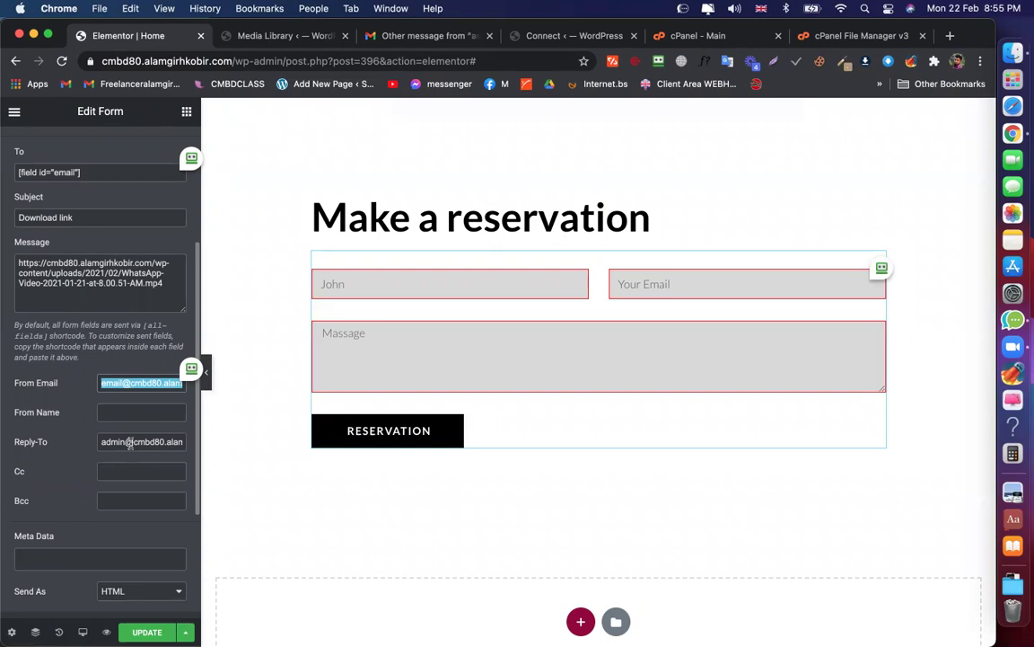
scroll(111, 442, down, 1)
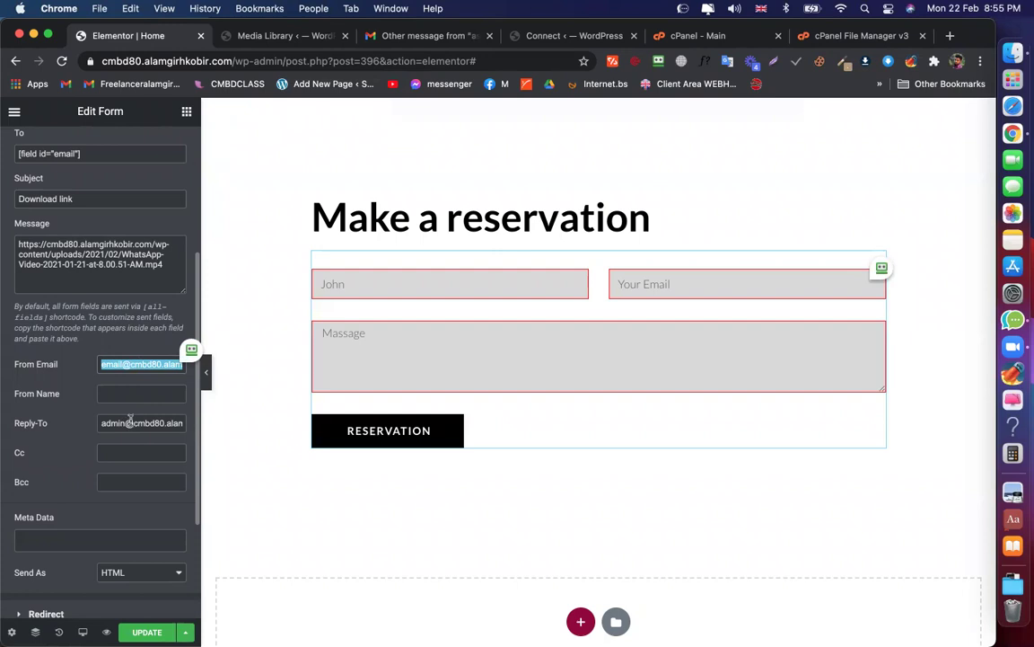
scroll(130, 419, down, 7)
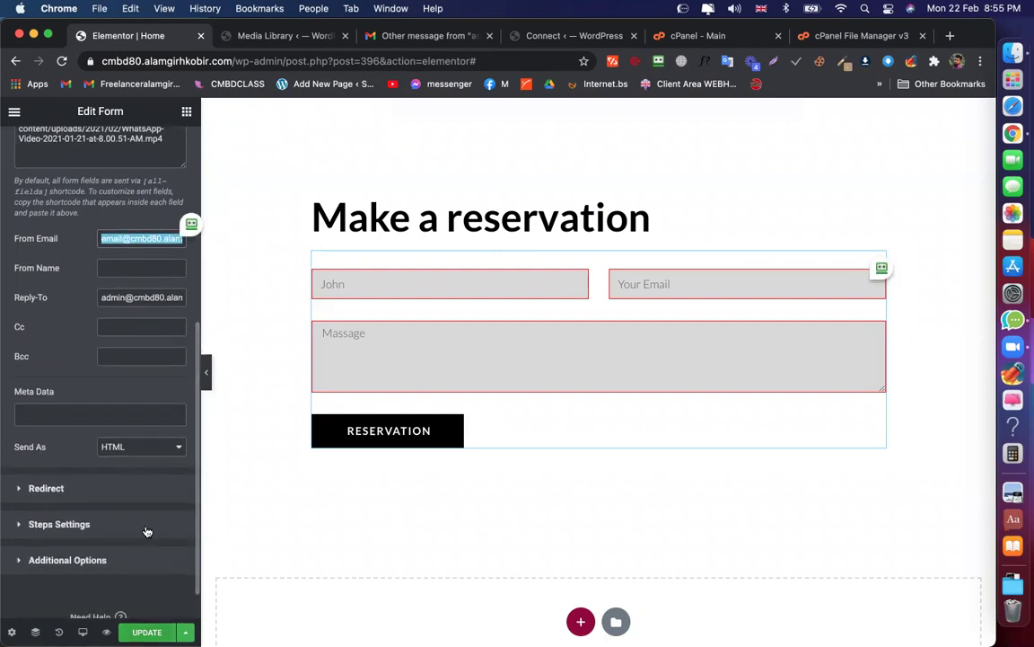
click(146, 632)
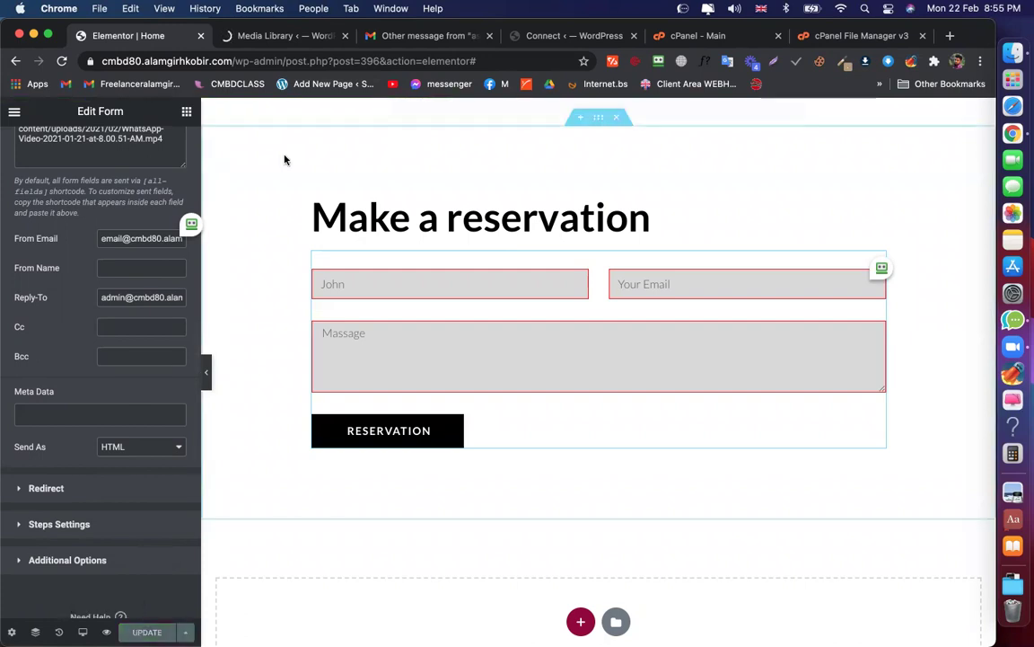
click(282, 41)
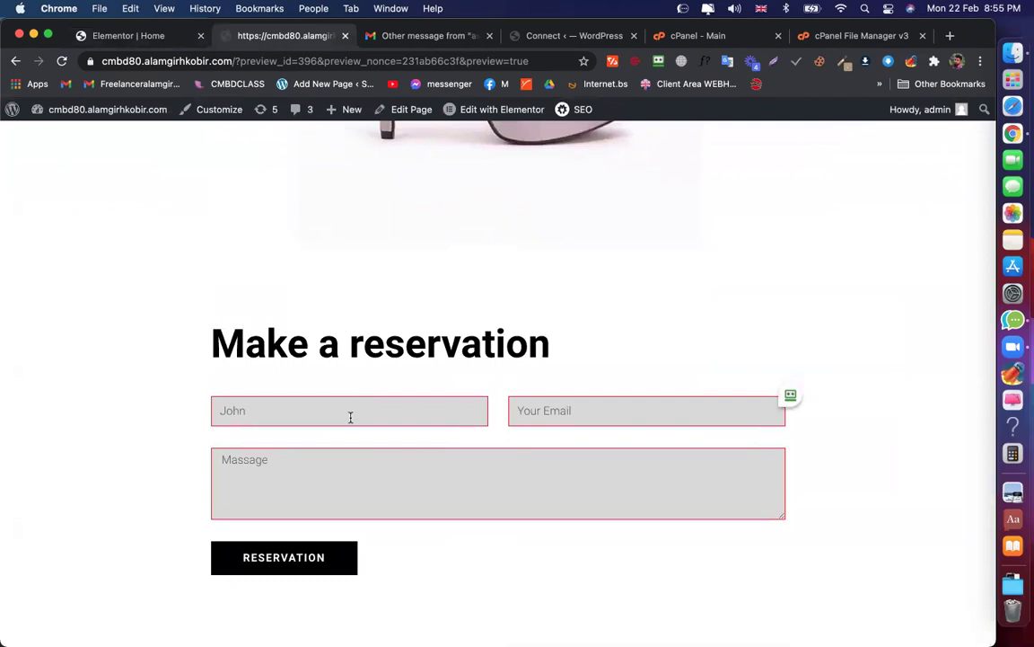
Submit a test reservation with a name, a Gmail address and message 'asdf', then open Gmail
click(348, 416)
text(`cds)
click(603, 415)
text(asda@sdg.sdgm)
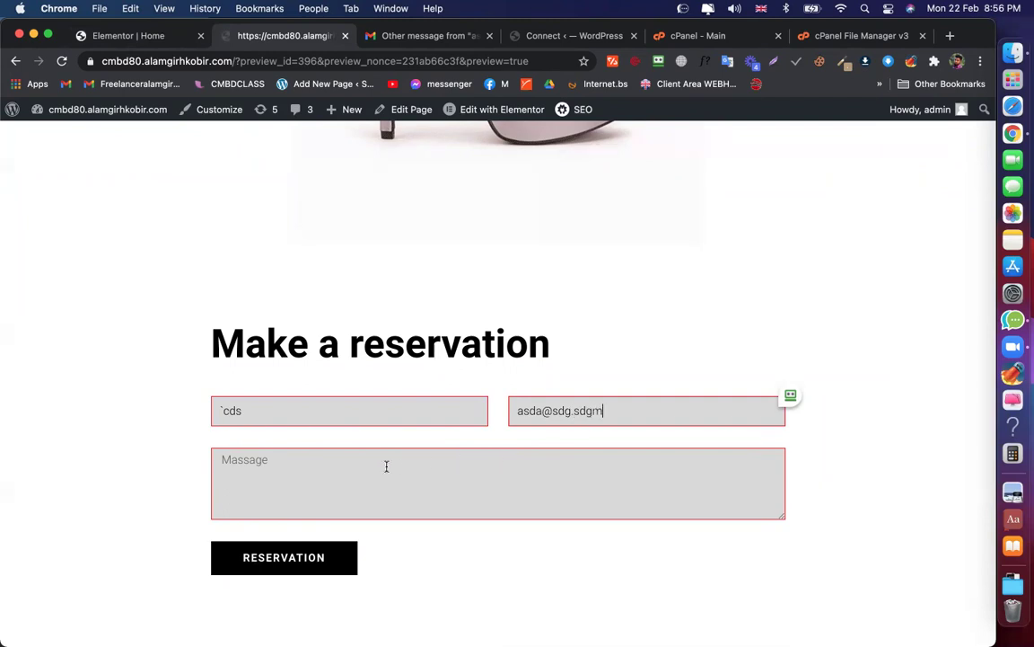
triple_click(532, 410)
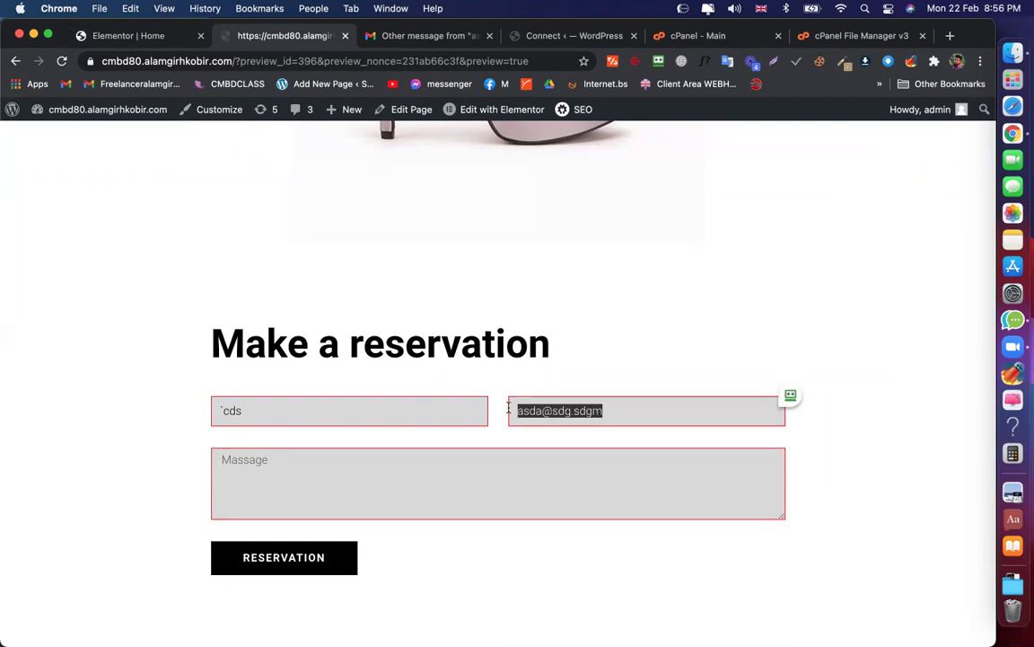
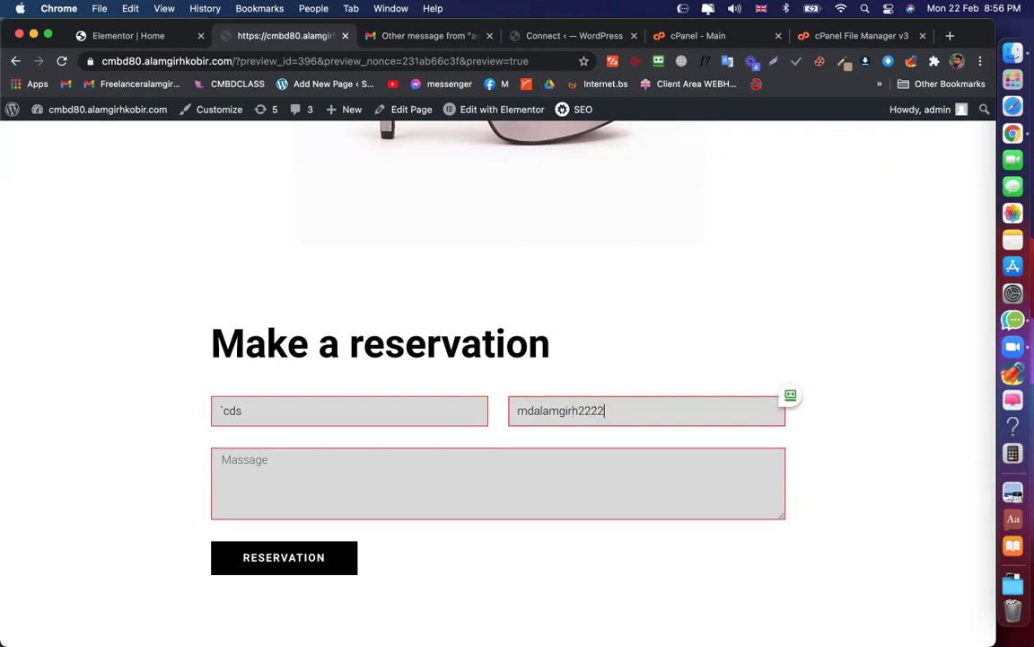
key(Tab)
text(asdf)
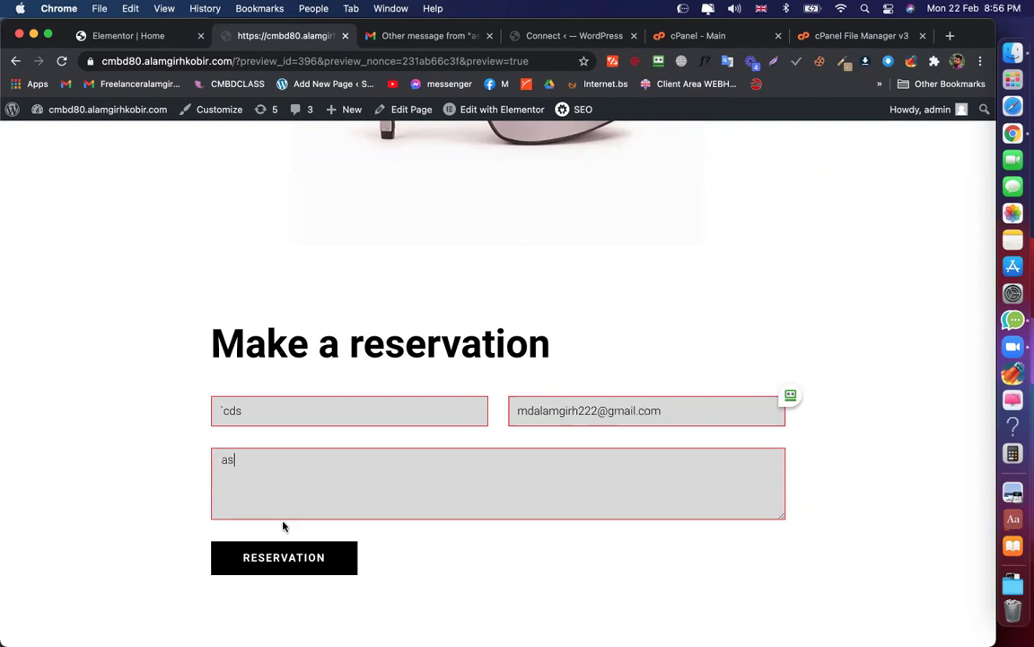
click(277, 561)
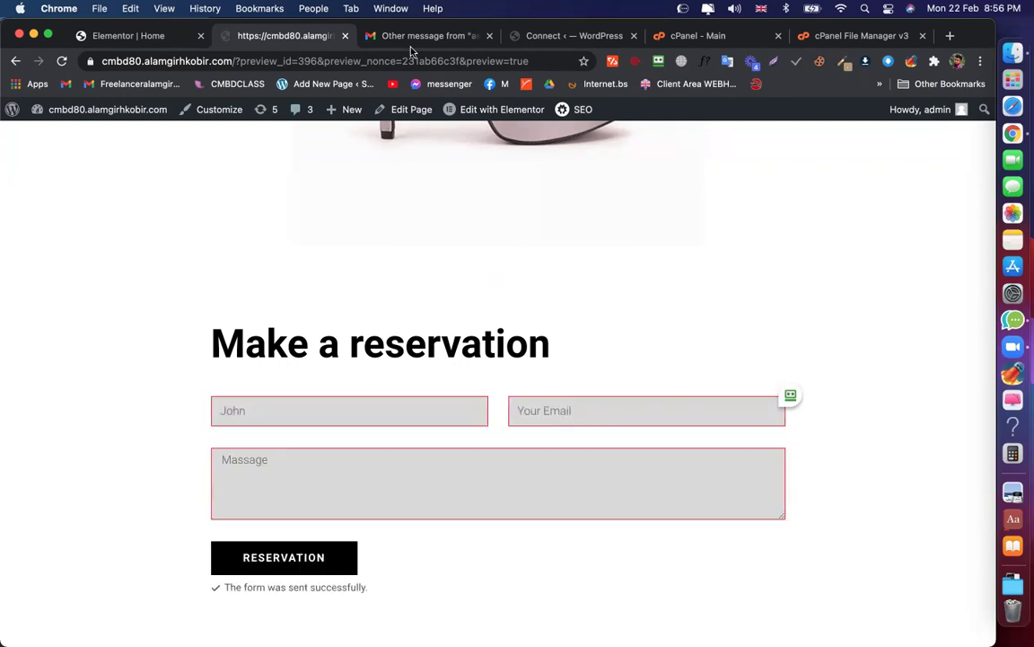
click(418, 36)
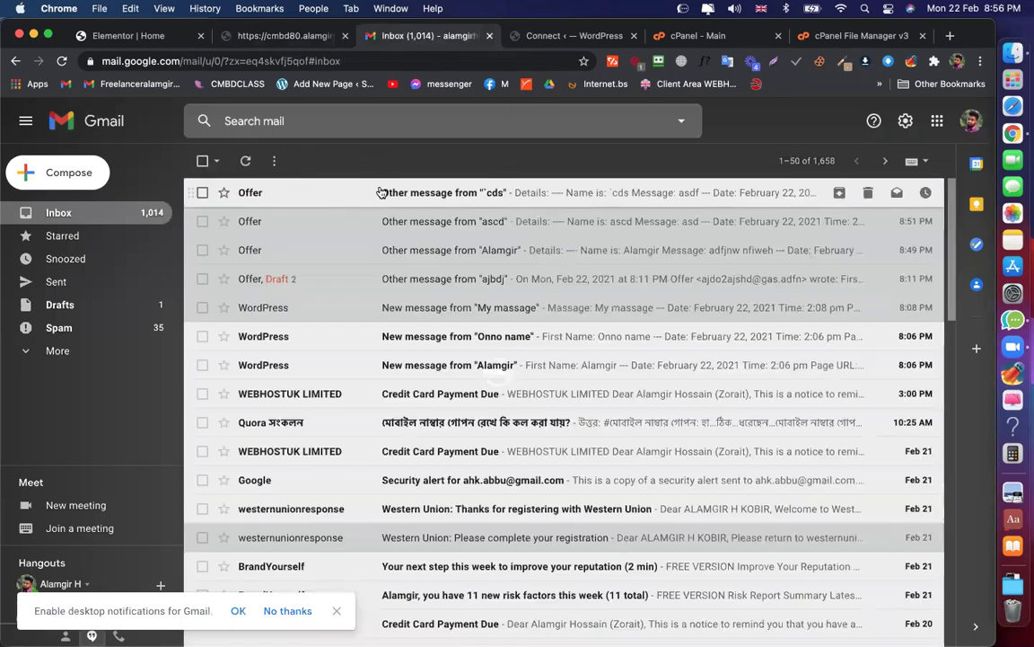
Open the newest form email, then check the other Chrome profile's Gmail inbox for it
key(Return)
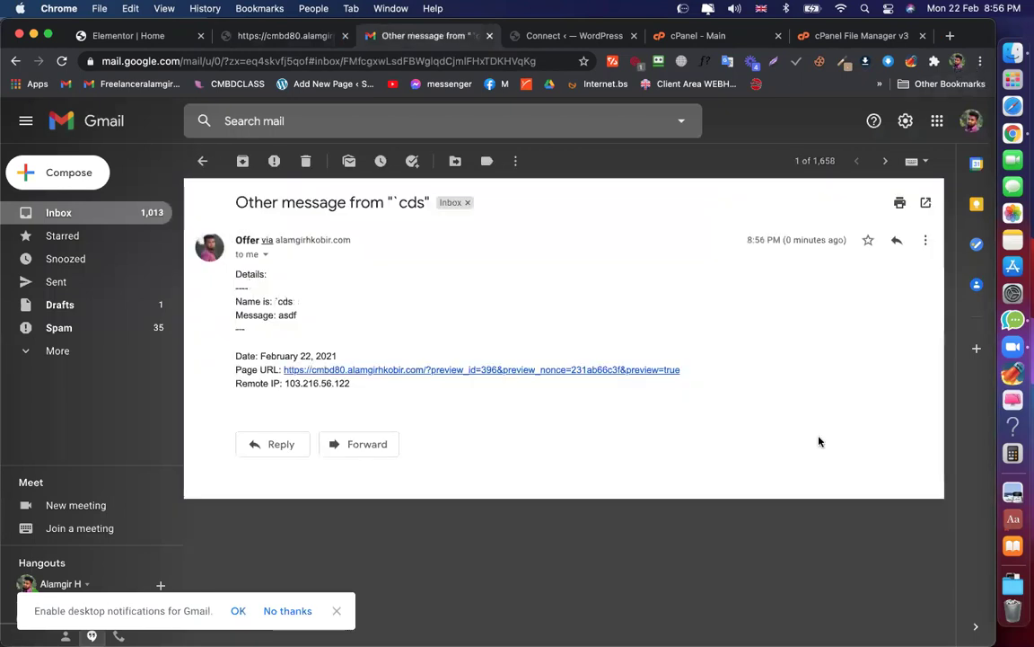
key(super+shift+m)
key(Up)
key(Up)
key(Up)
key(Down)
key(Return)
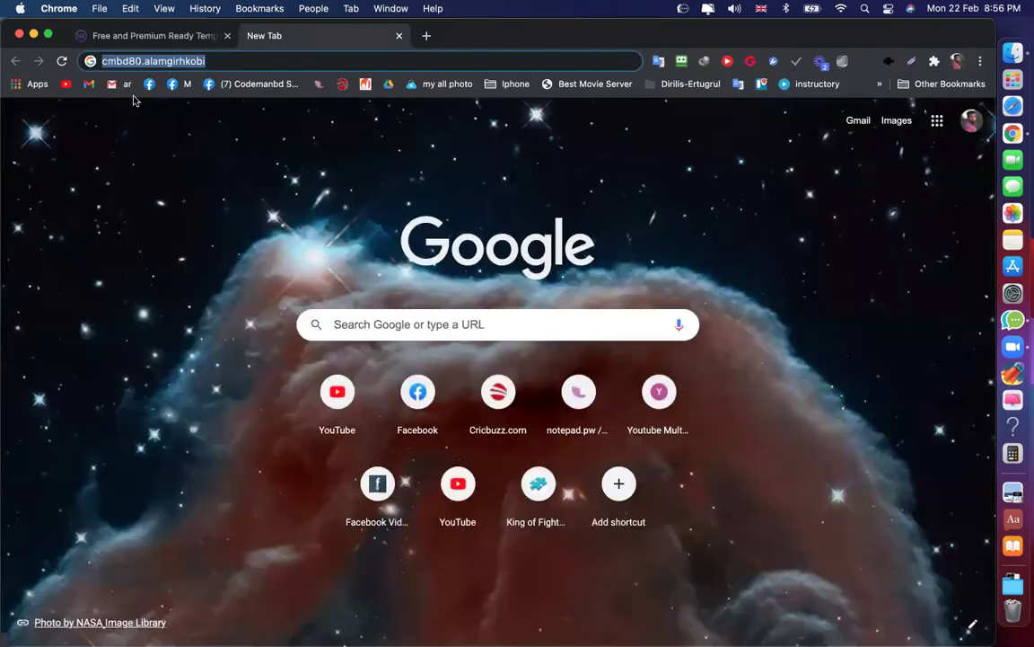
click(88, 83)
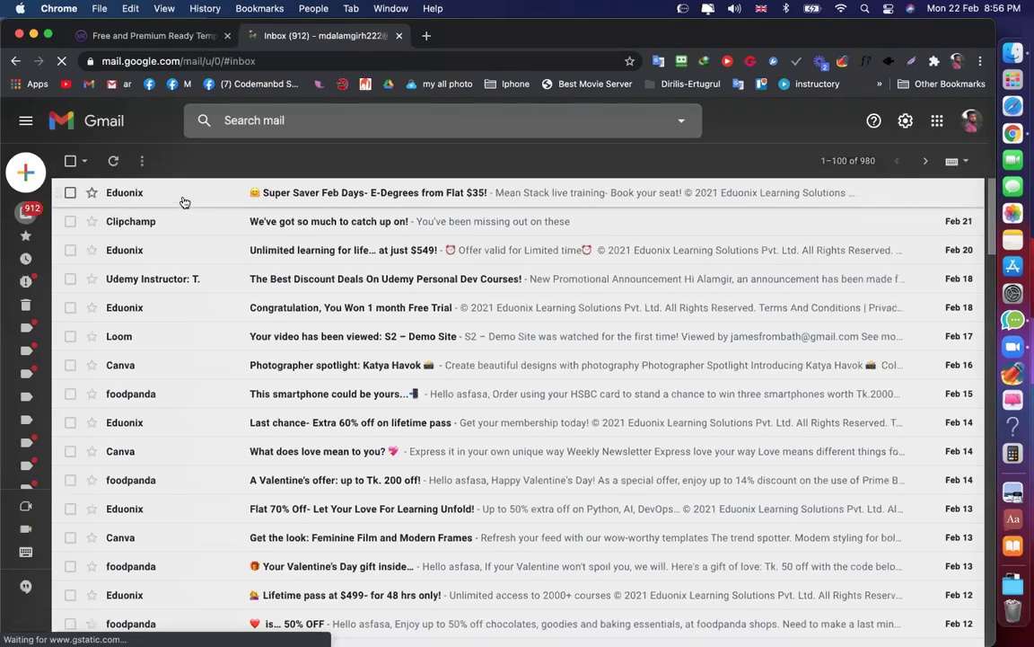
click(114, 162)
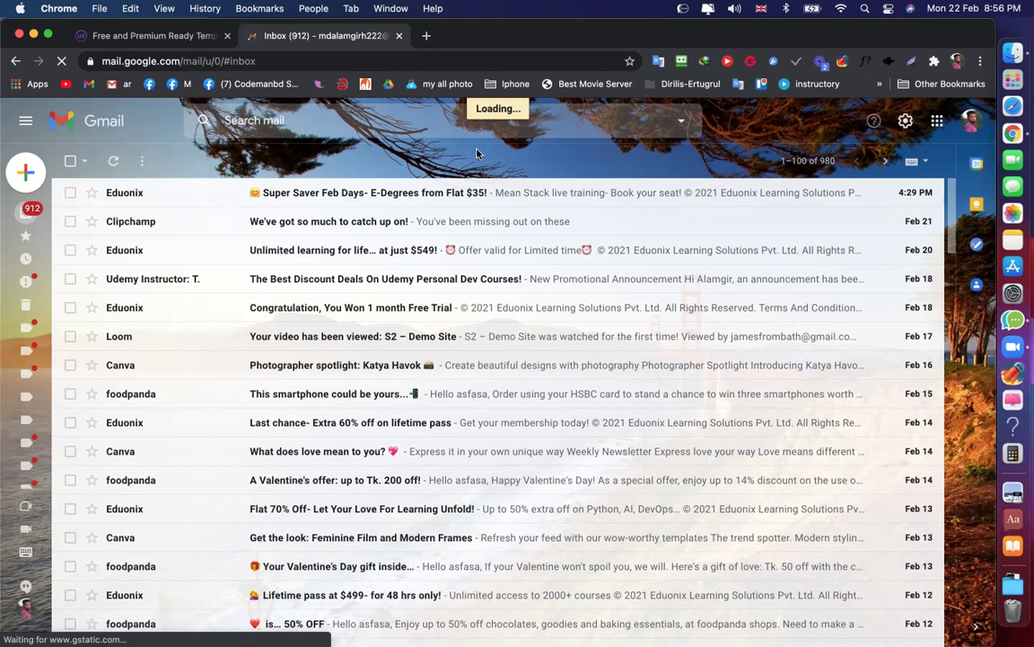
mouse_move(34, 321)
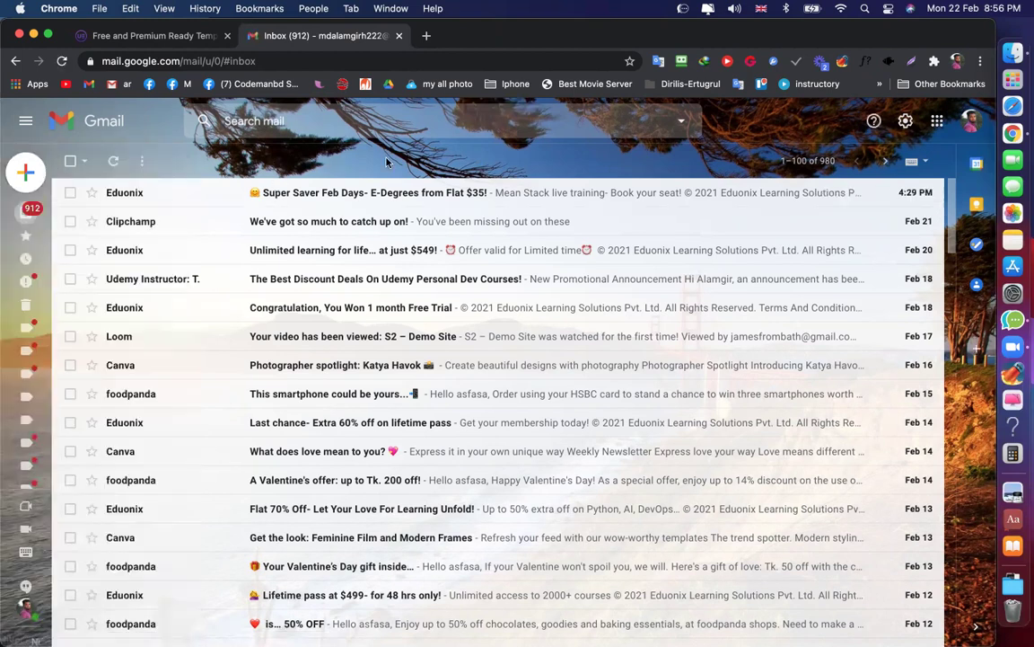
click(113, 161)
Check which account is signed in there, then switch back to the main profile's window
click(970, 119)
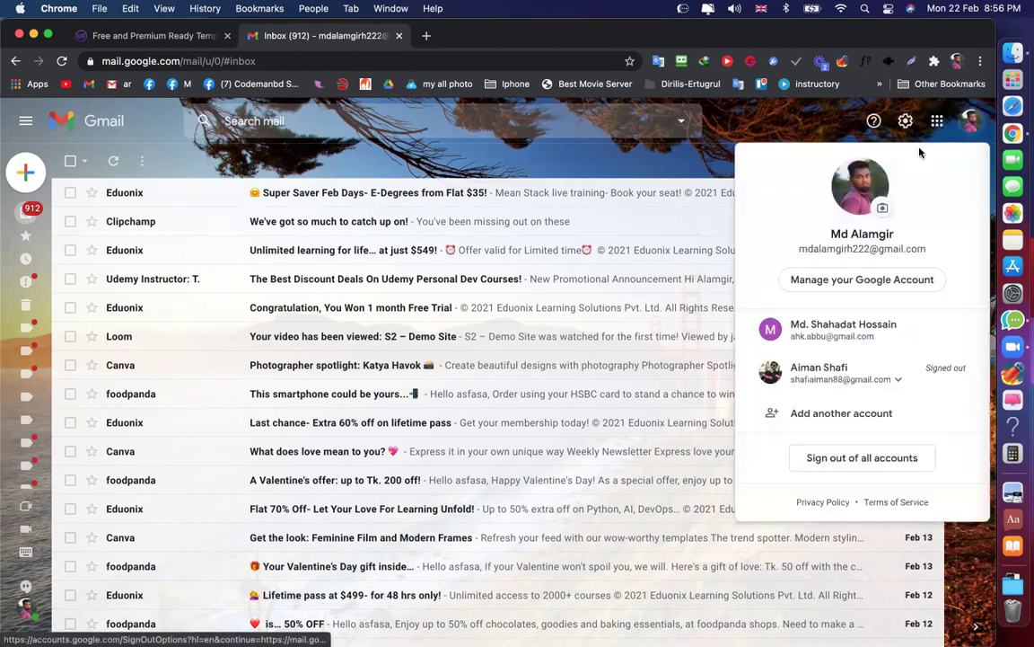
drag(937, 236, 369, 219)
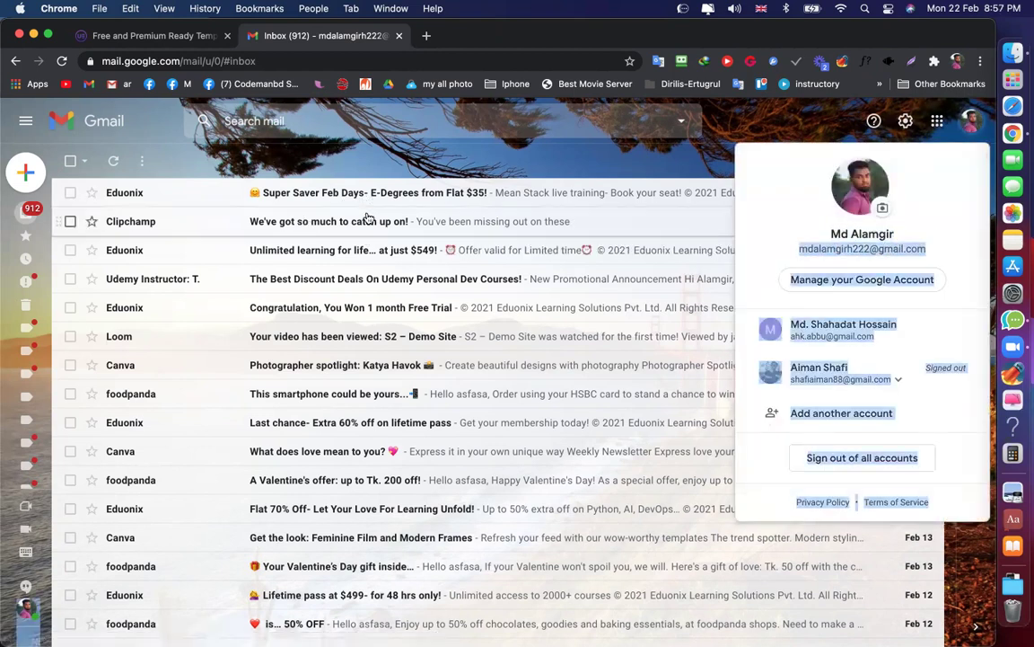
click(381, 212)
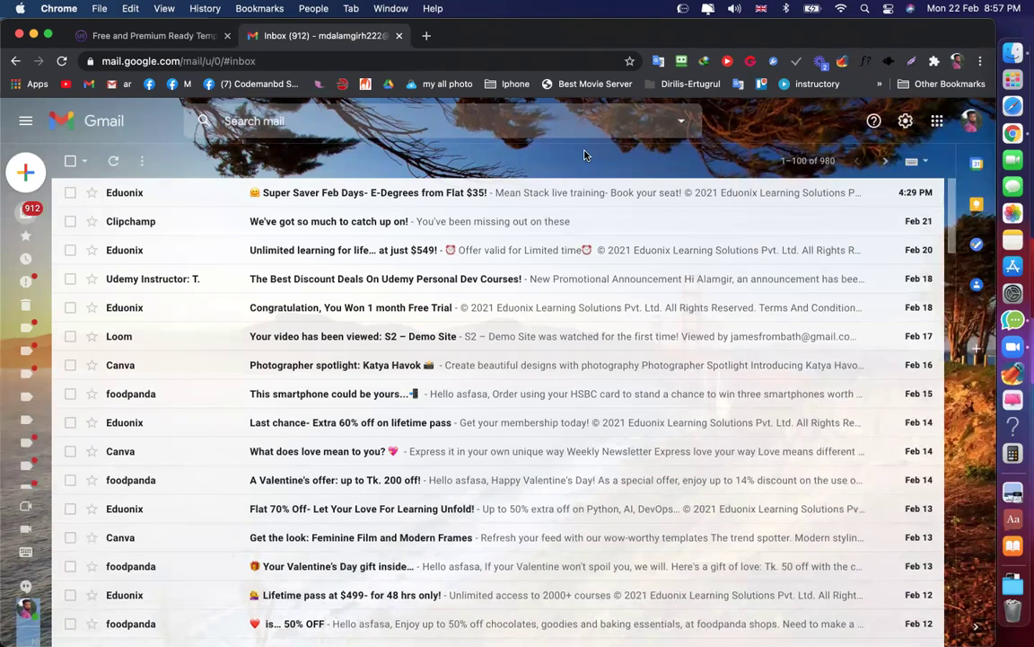
click(970, 121)
triple_click(873, 249)
right_click(876, 254)
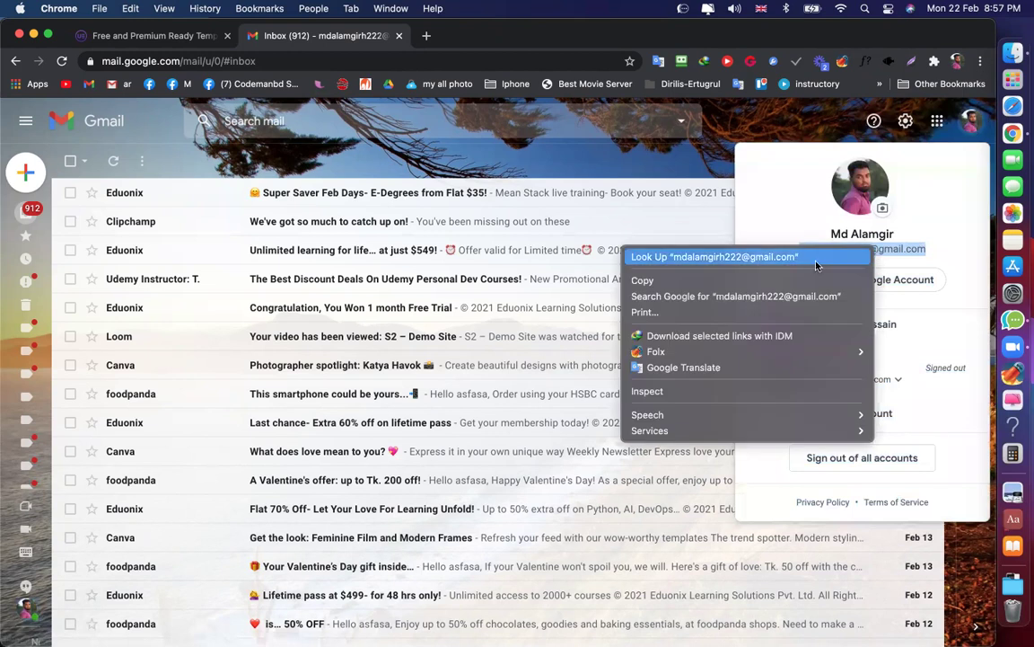
click(665, 163)
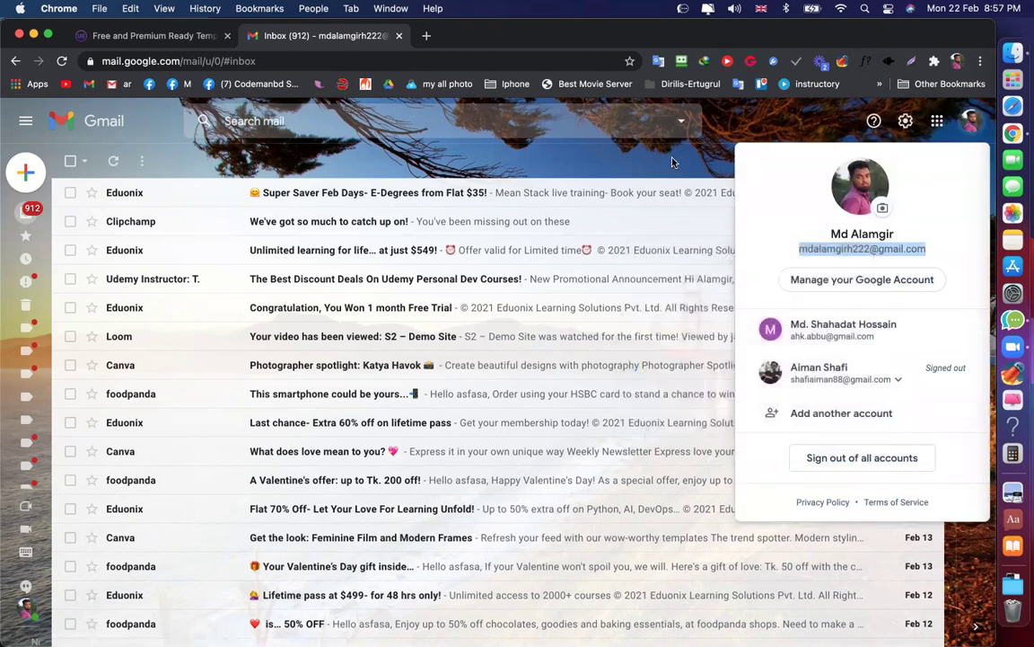
click(683, 162)
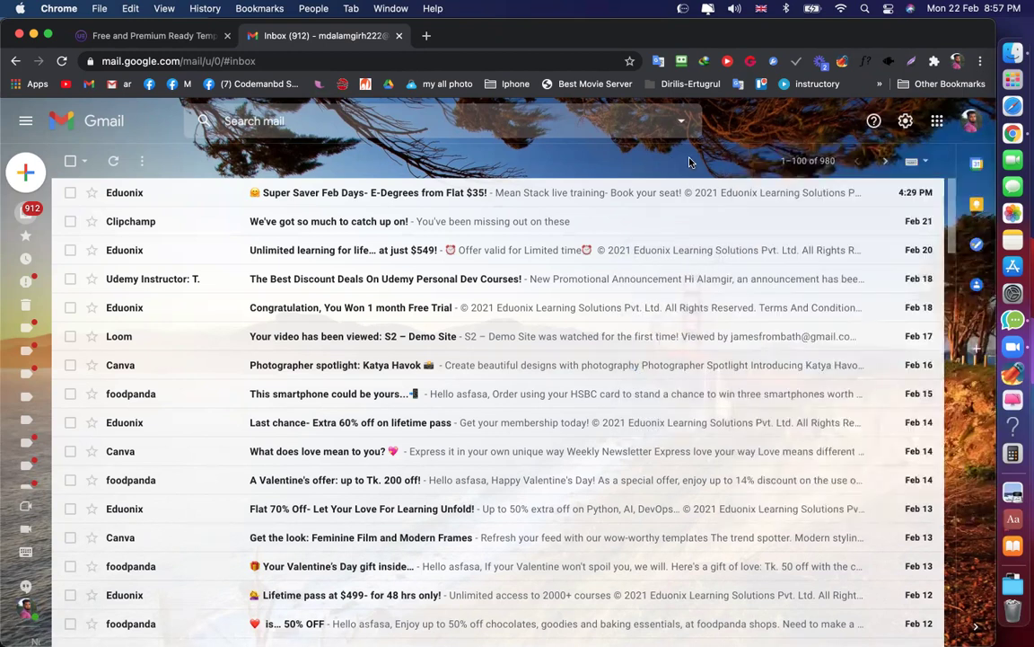
click(957, 60)
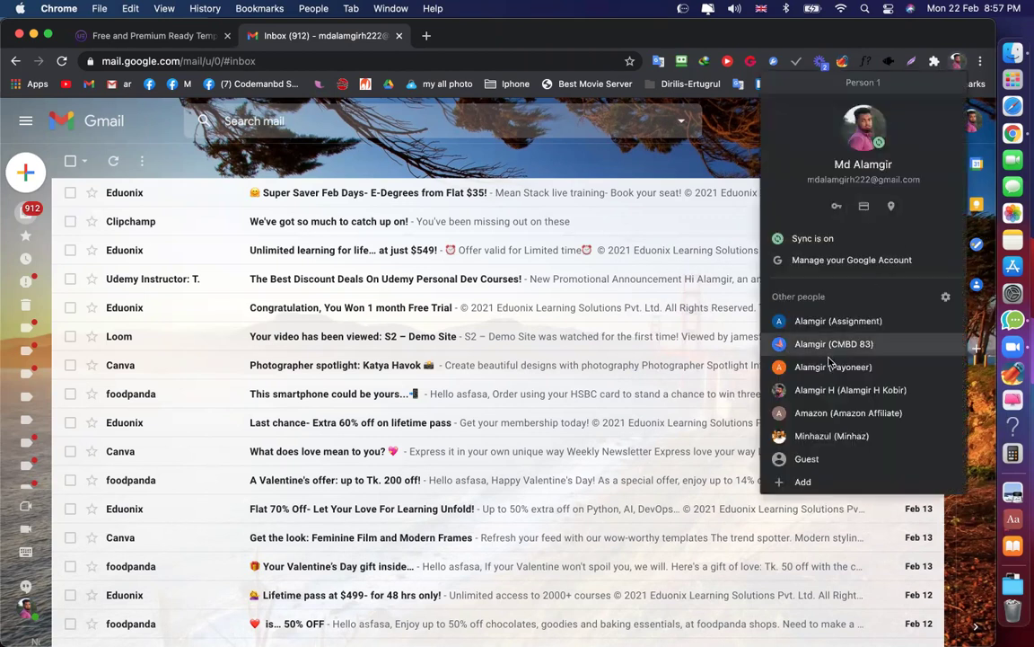
click(849, 393)
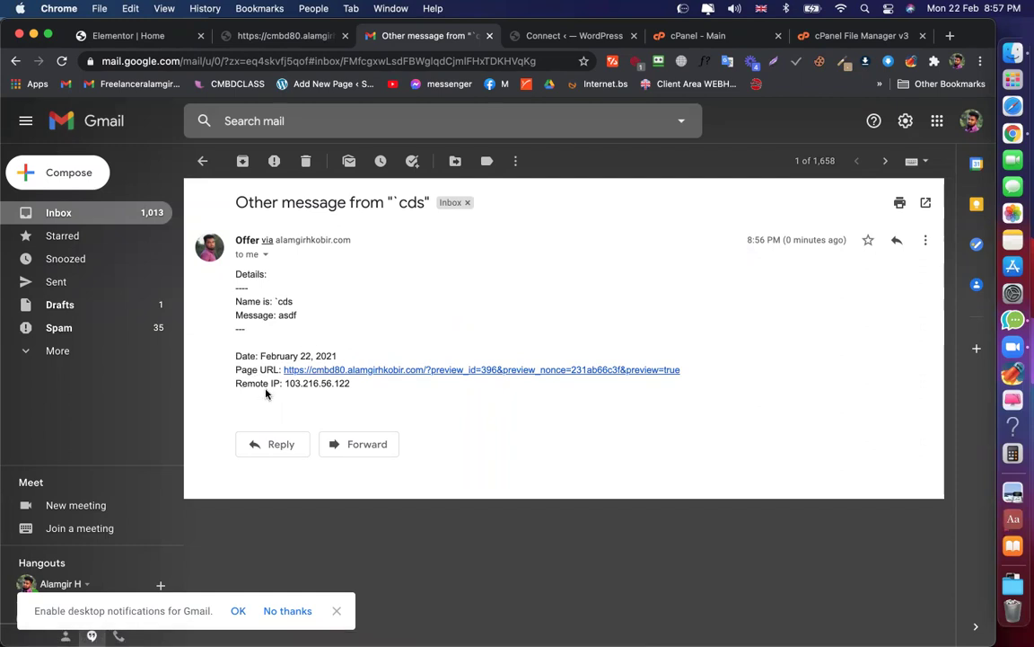
Open the page URL link from the email, then return to the Elementor form's email settings
click(400, 370)
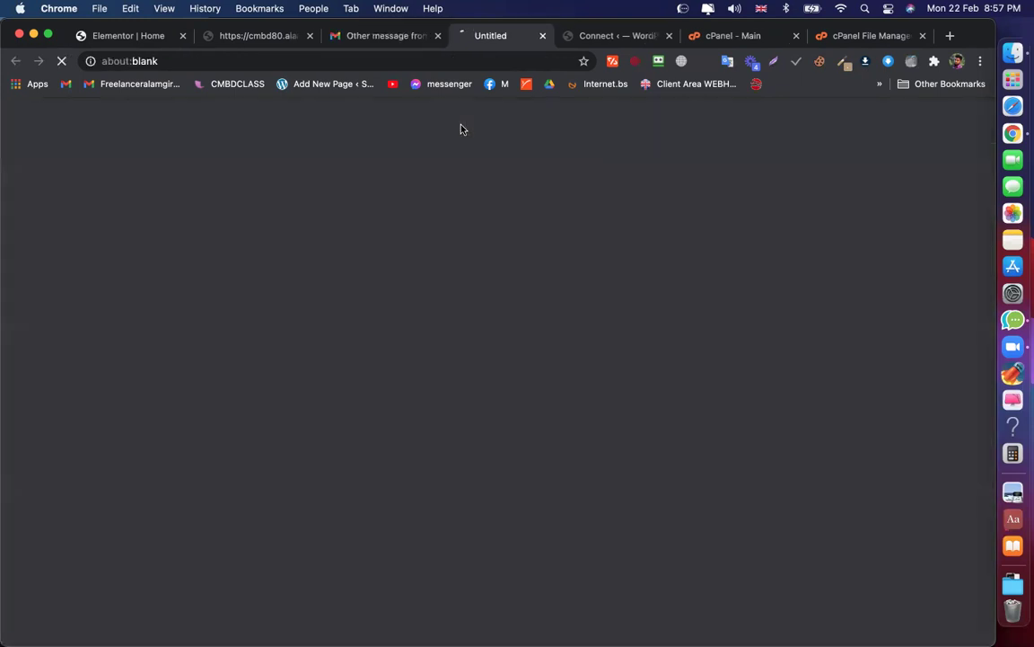
click(549, 36)
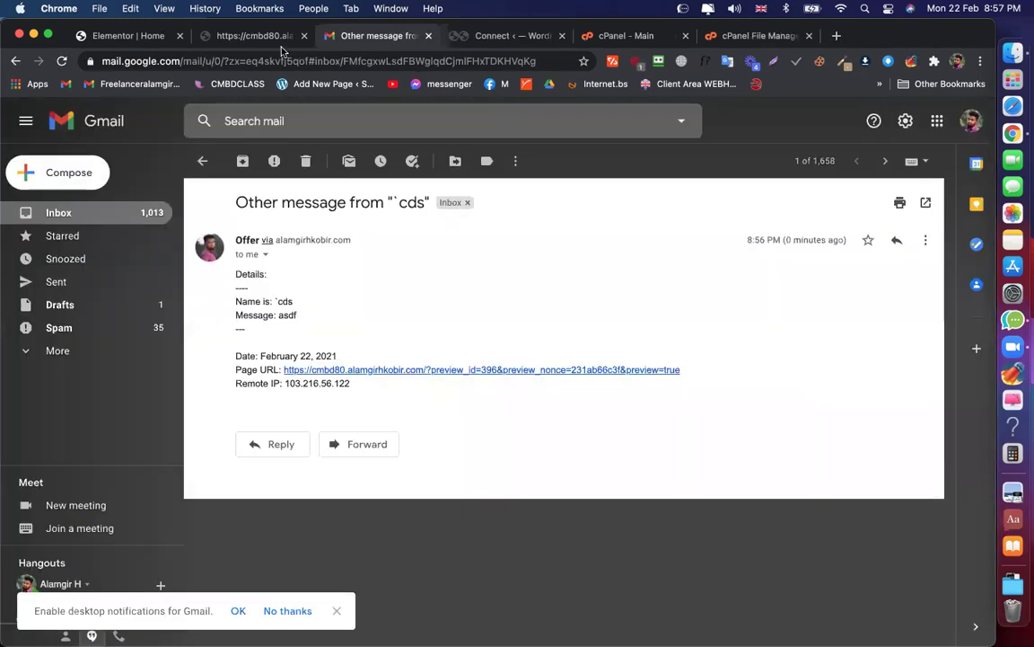
click(142, 36)
scroll(76, 273, up, 15)
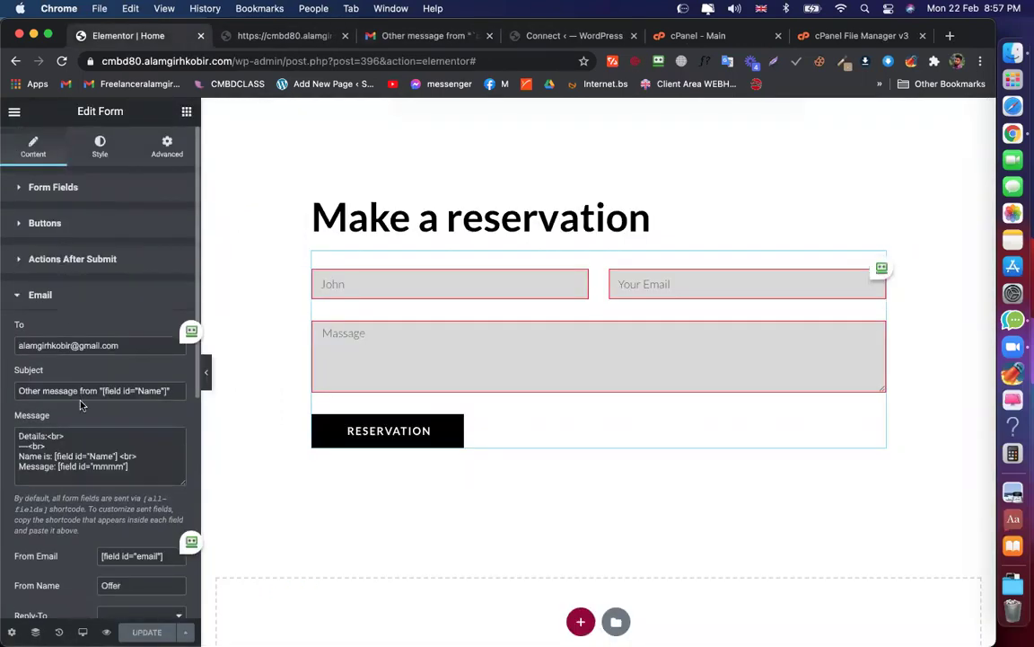
scroll(79, 454, down, 6)
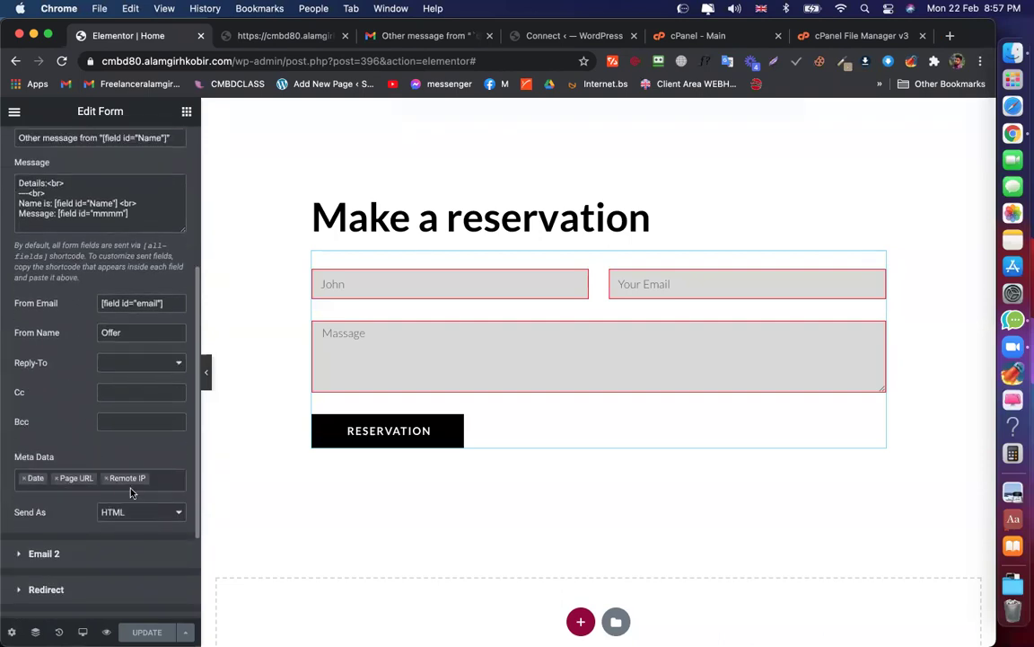
Compare the Meta Data items Date, Page URL and Remote IP with the received email
click(161, 476)
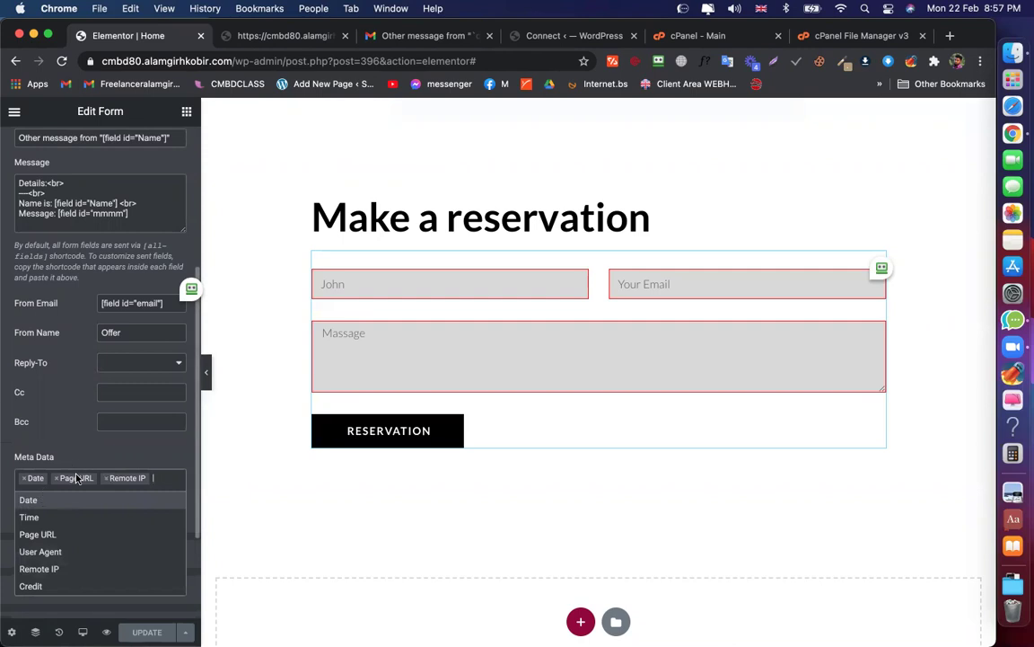
click(382, 34)
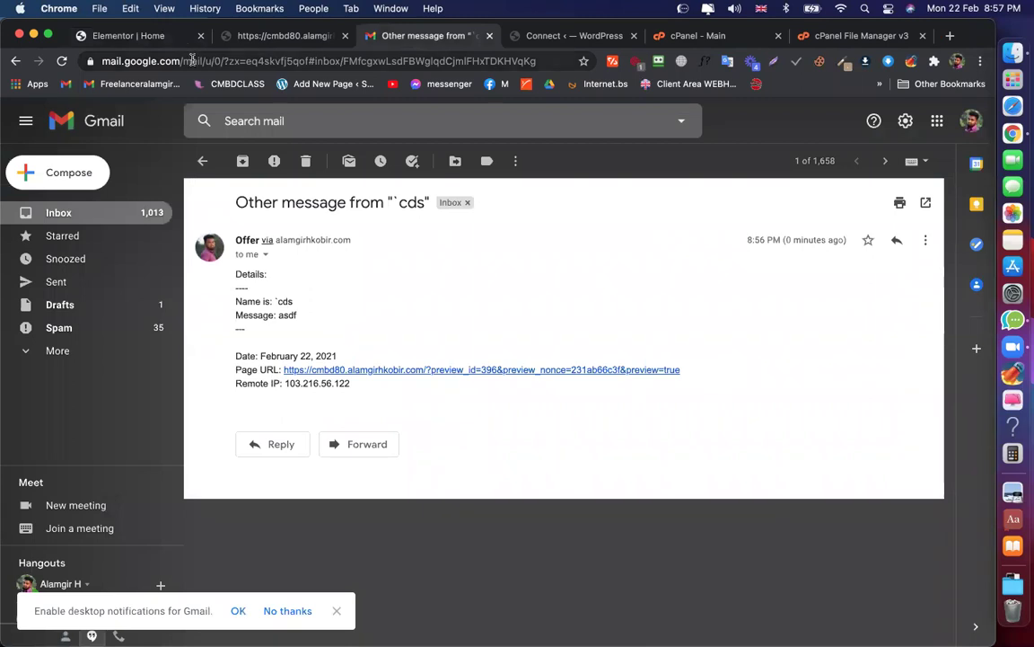
click(144, 35)
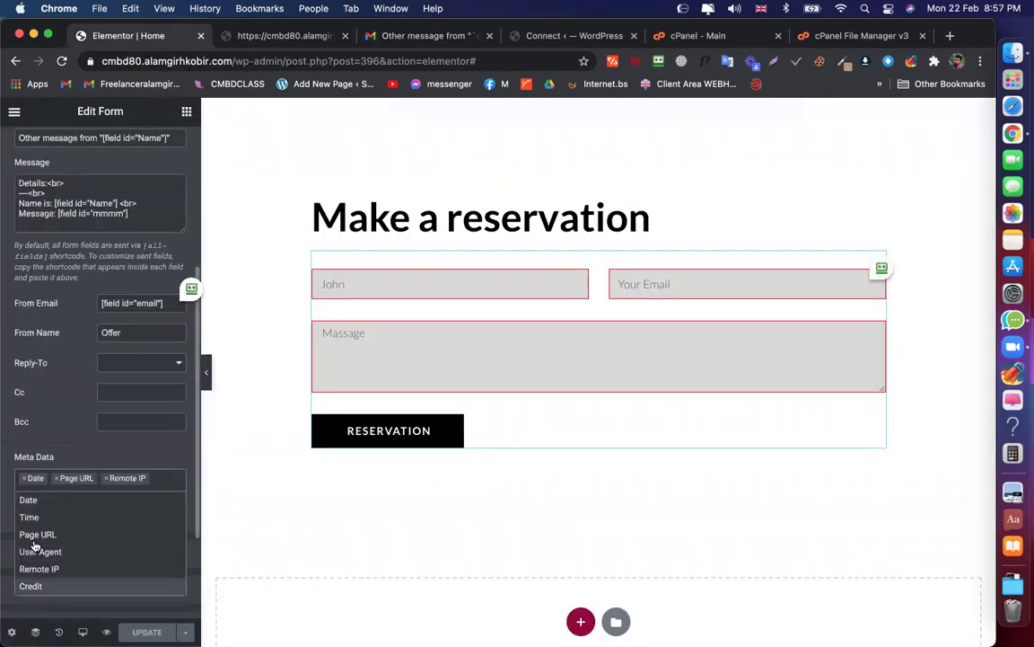
click(115, 440)
scroll(124, 439, down, 3)
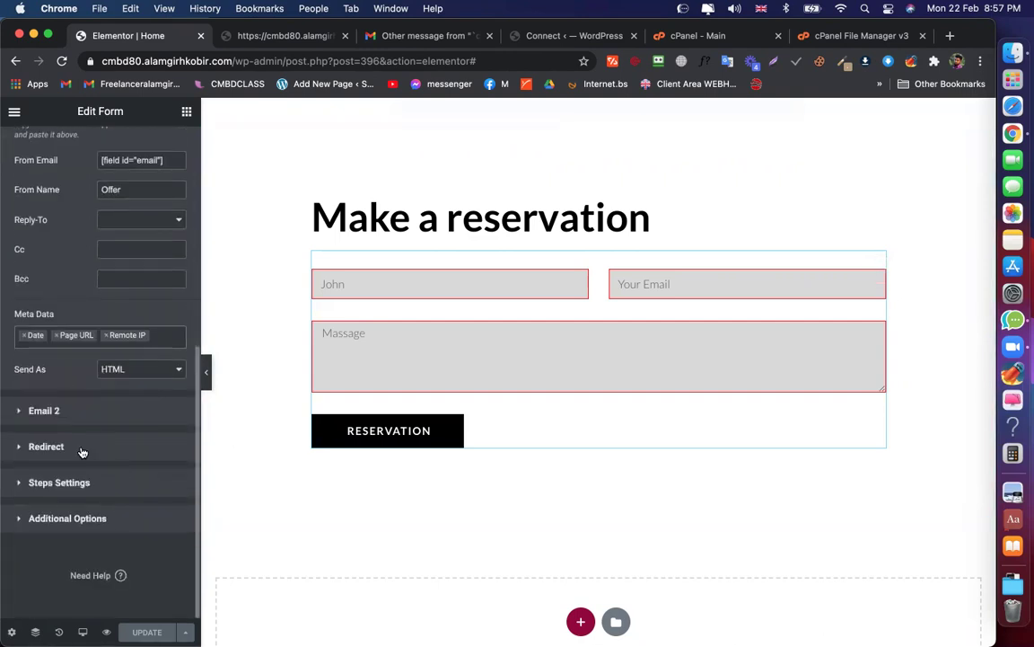
click(50, 412)
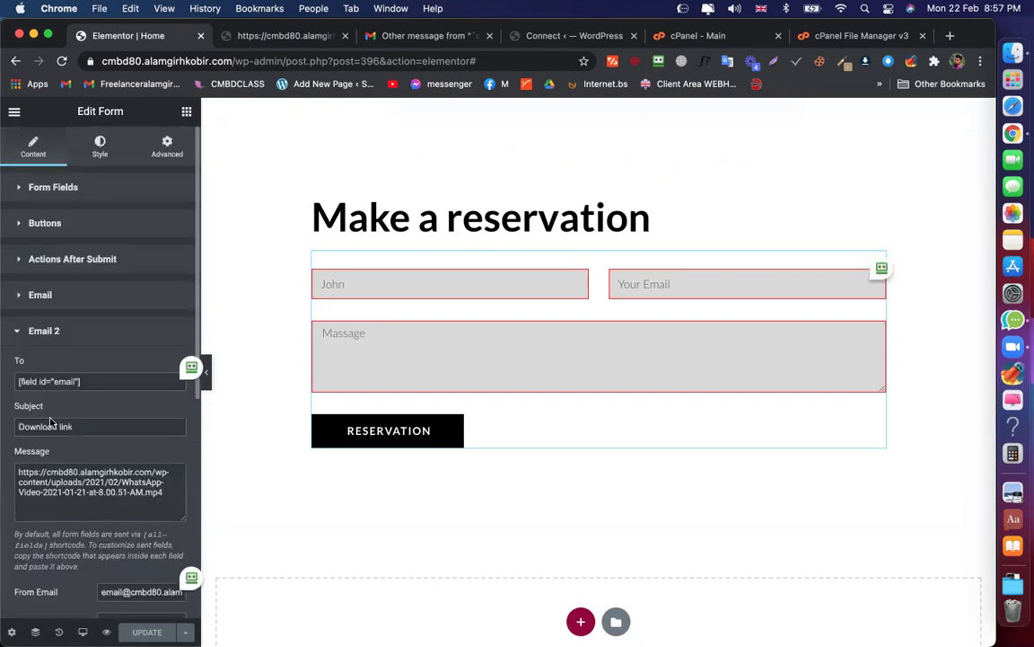
click(54, 334)
click(59, 374)
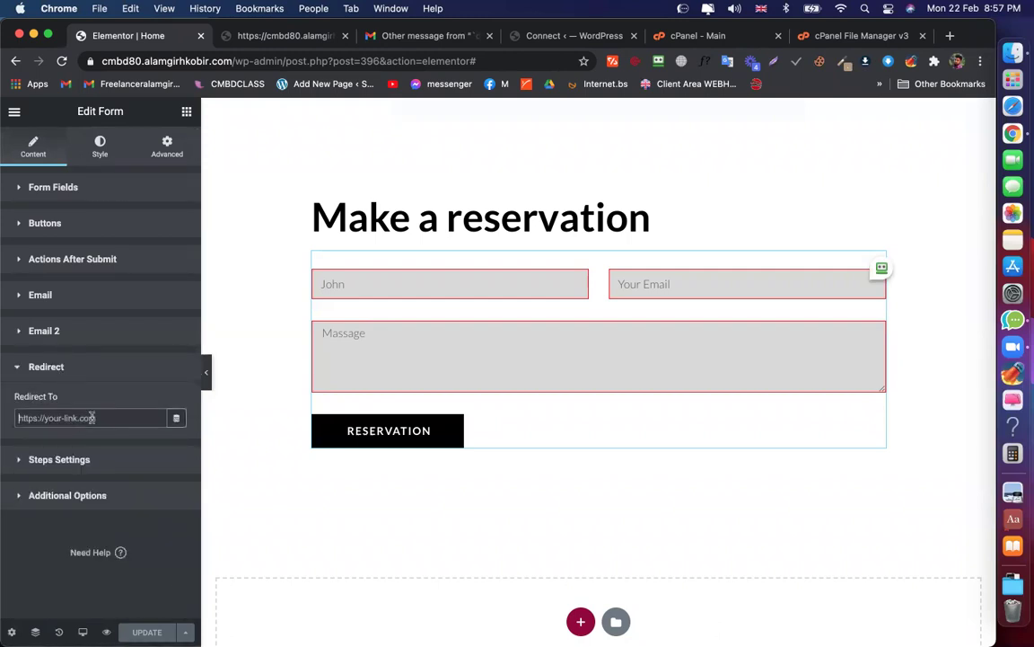
text(https)
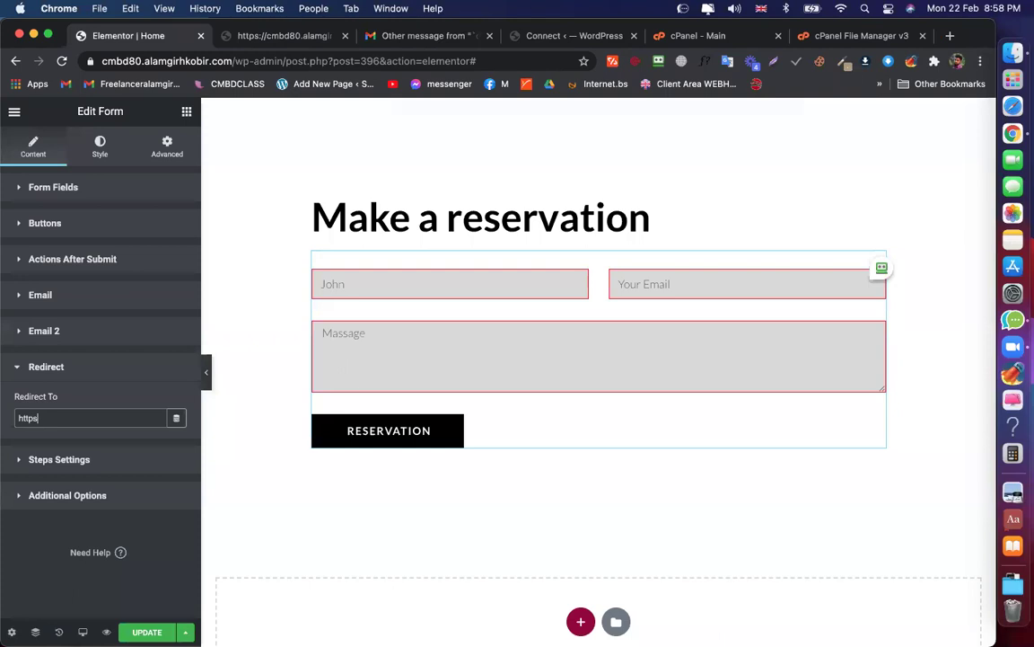
text(://google.com)
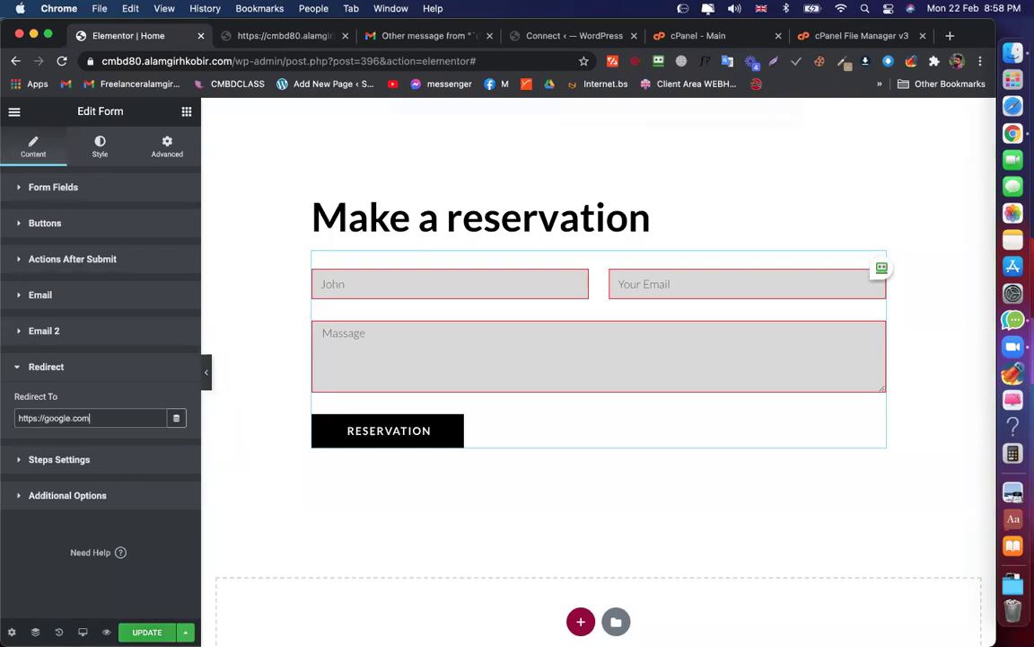
click(146, 632)
Bring the reservation page preview window back to the front
click(255, 42)
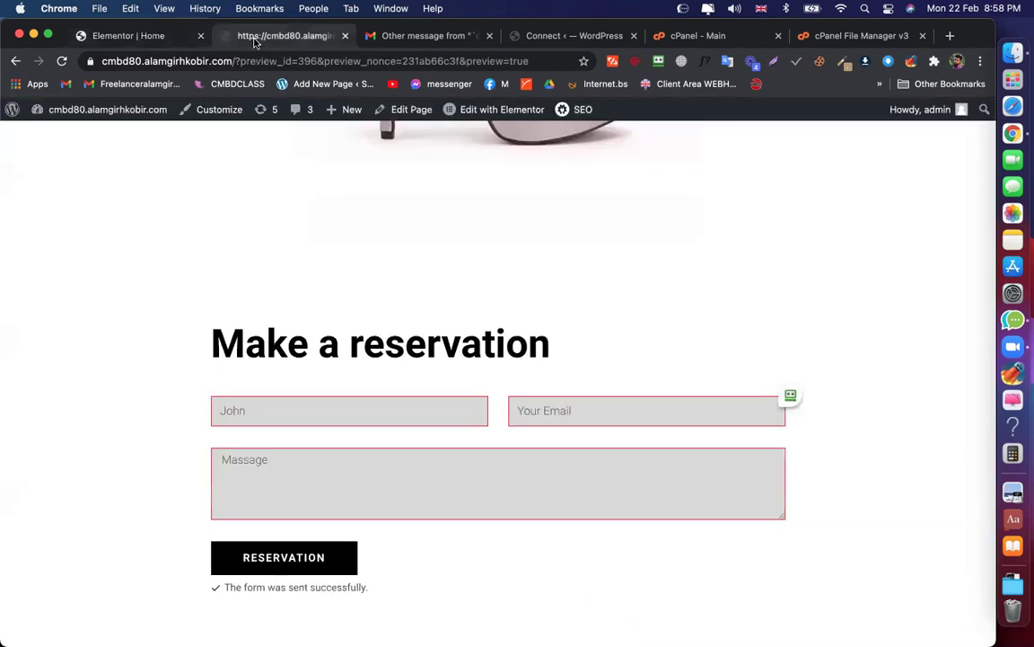
key(ctrl+Up)
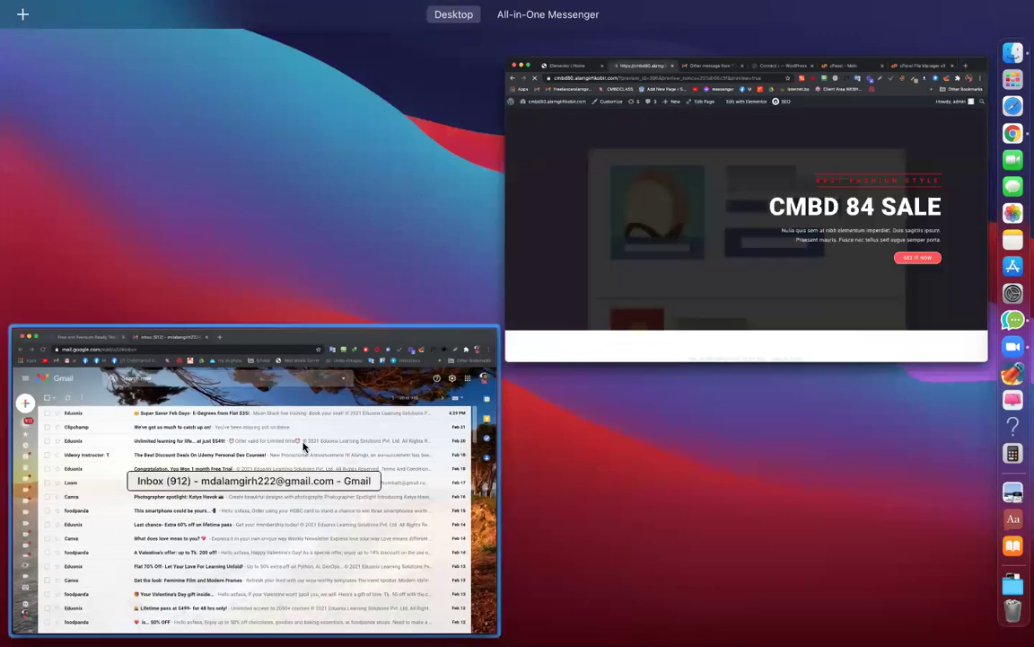
click(303, 450)
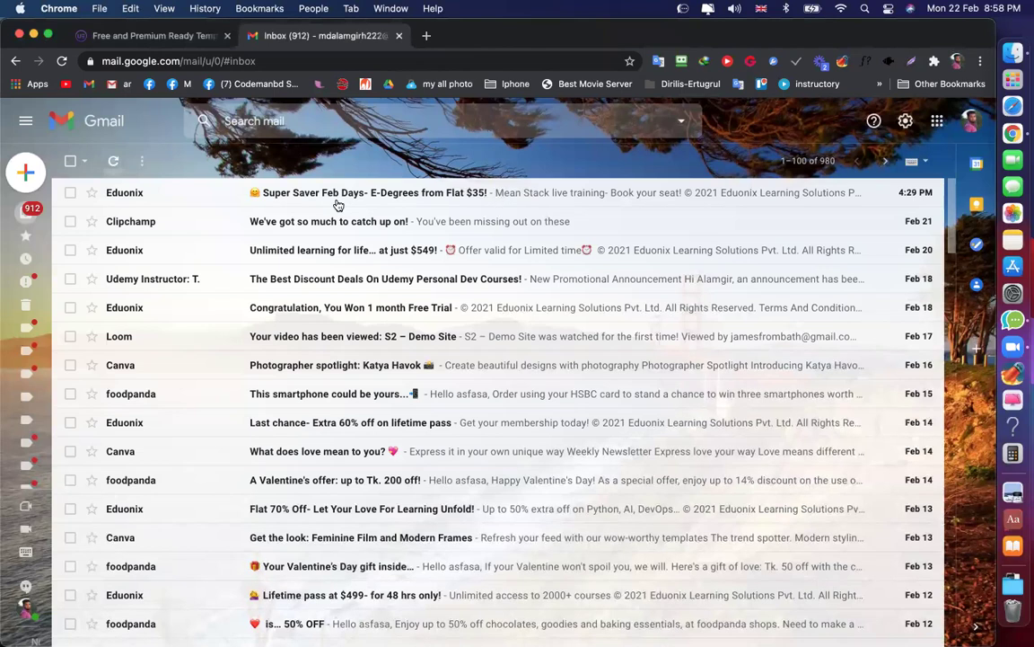
key(ctrl+Up)
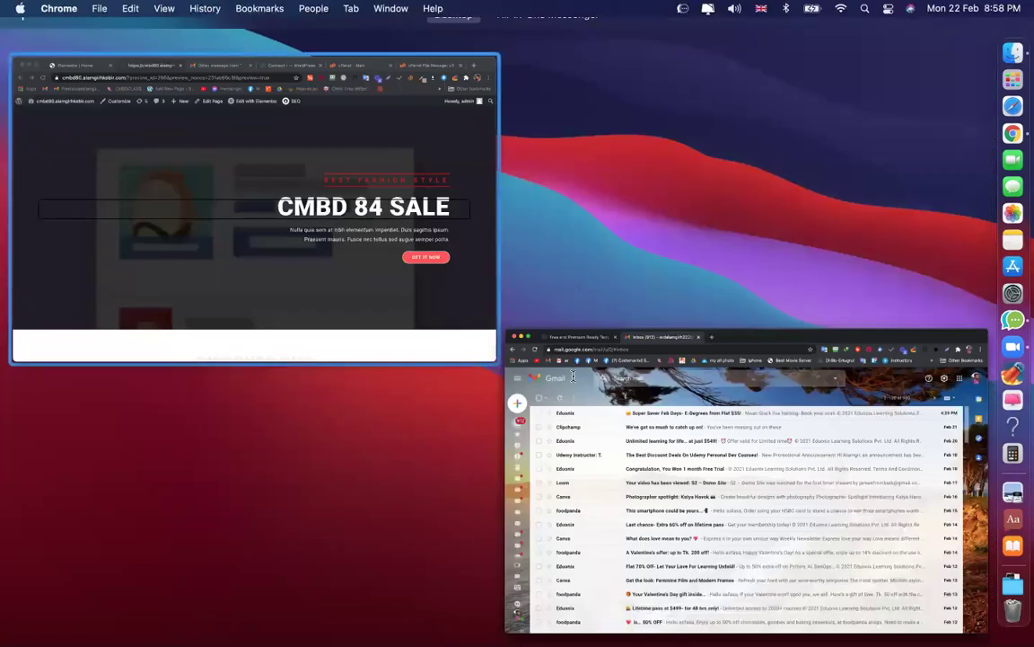
key(Return)
scroll(476, 381, down, 5)
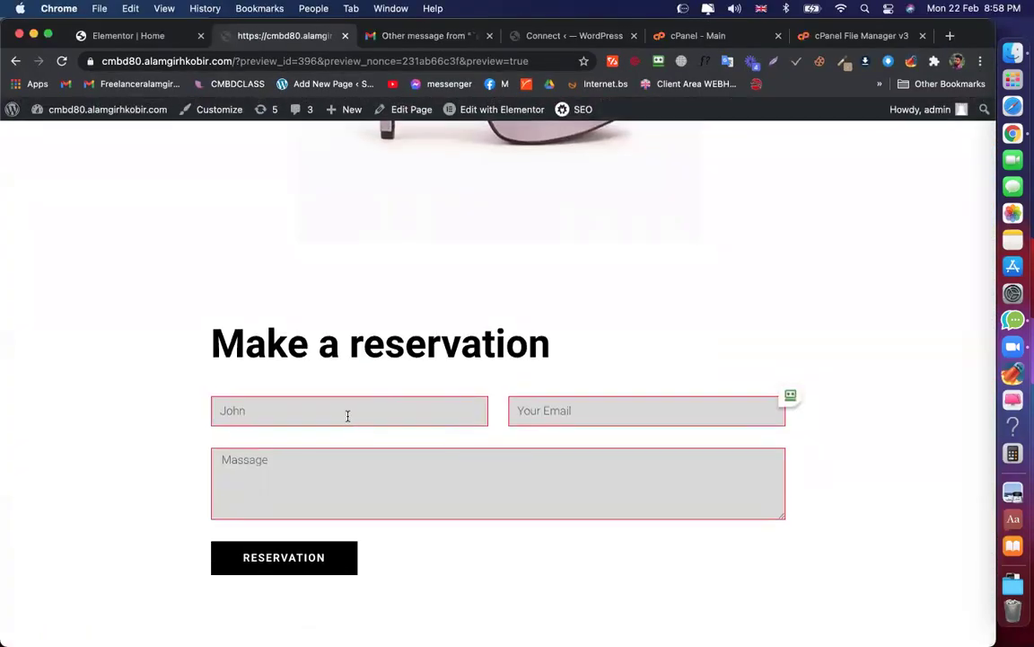
Submit a test reservation named 'afd' with a dummy email, confirm the Google redirect, then go back
click(348, 415)
text(afdg)
click(580, 414)
text(asas@andfbj.asfd)
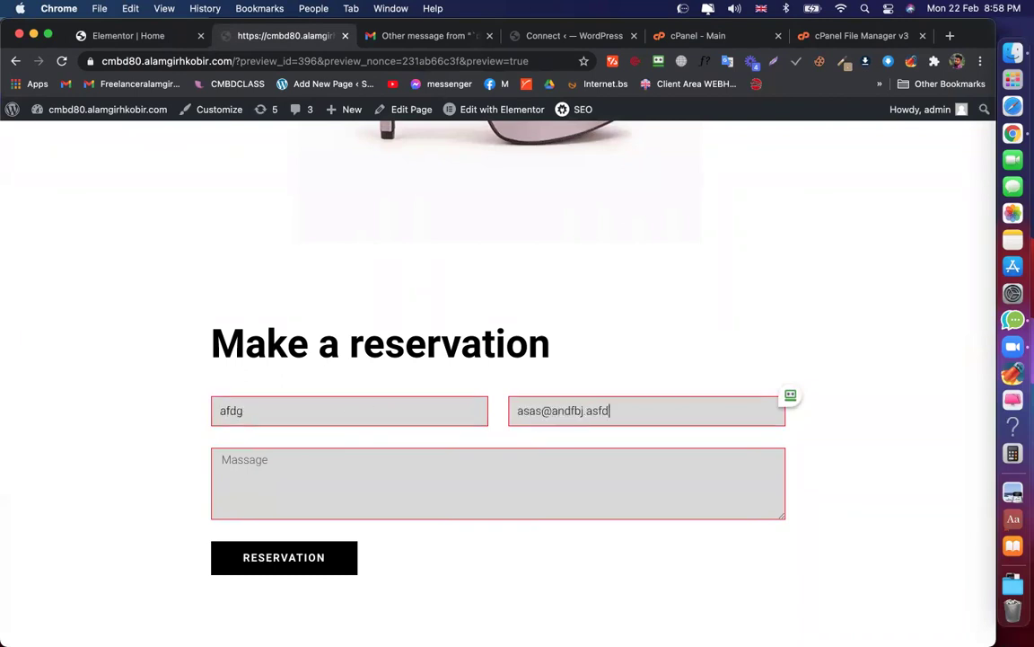
text(asfa)
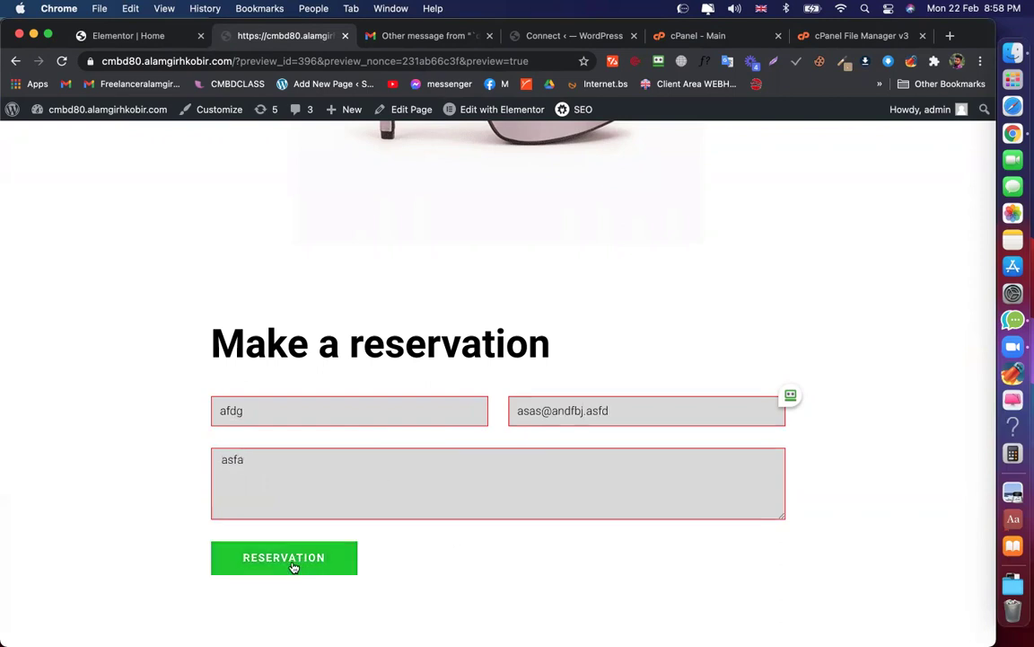
click(292, 564)
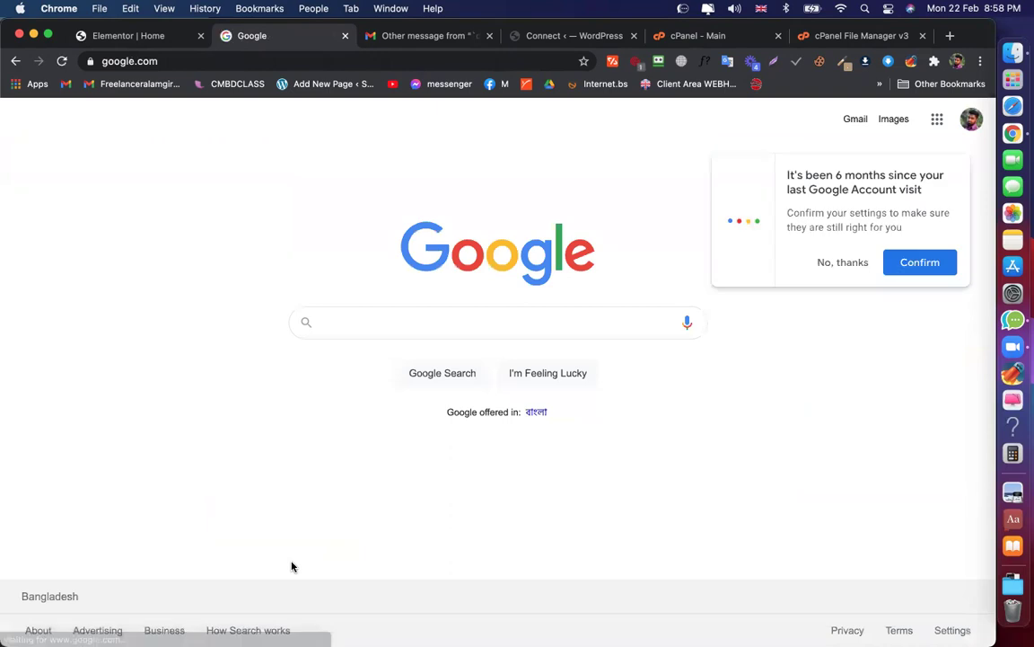
click(845, 262)
click(16, 60)
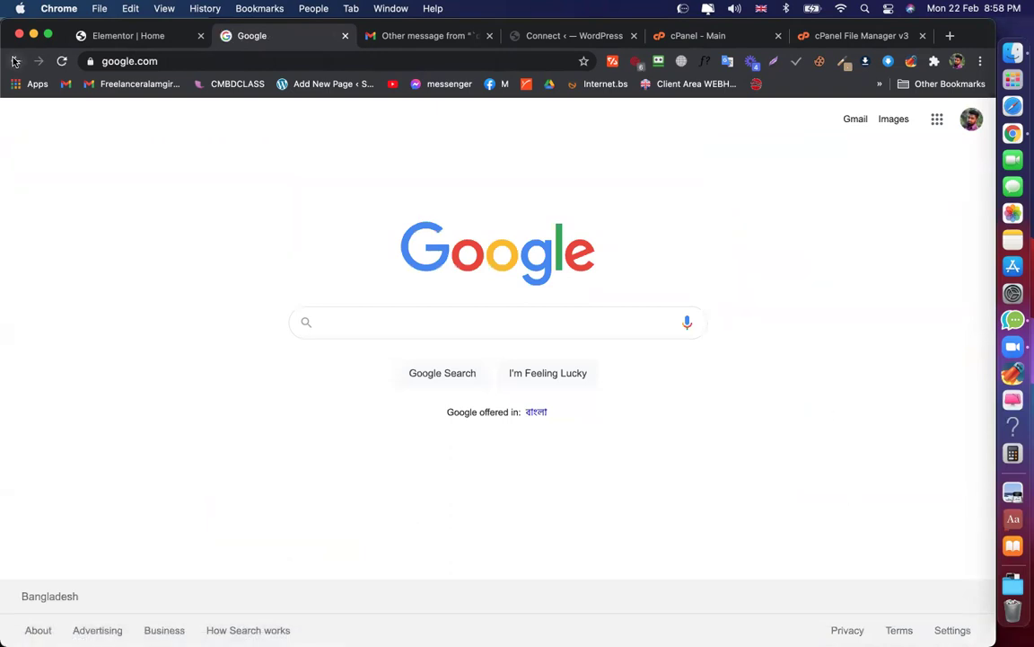
click(720, 482)
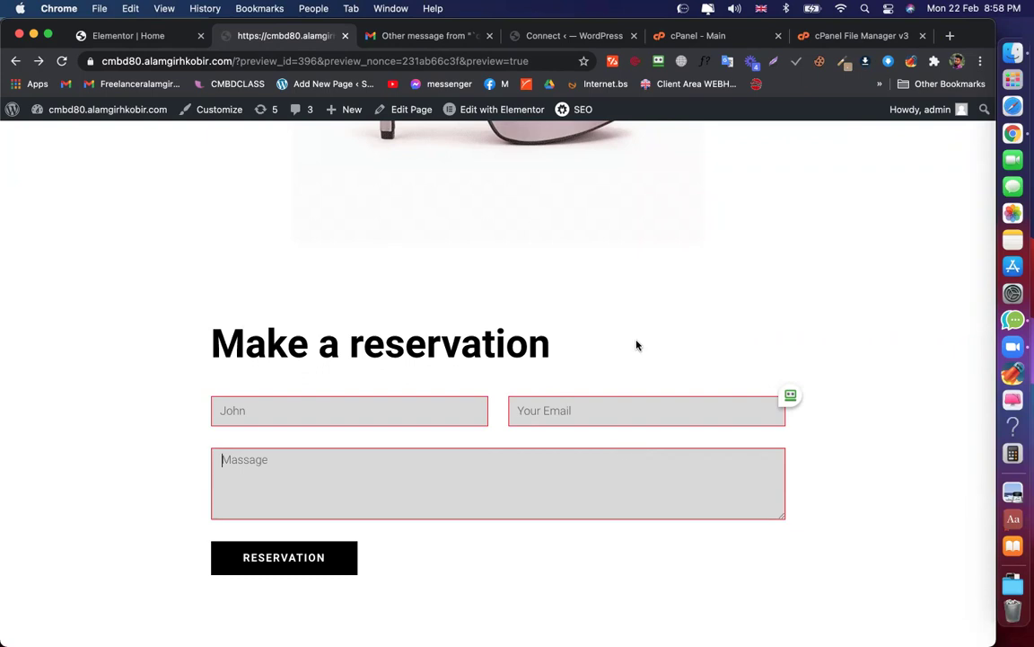
Add a Popup action after submit and set its action to Open Popup
click(112, 36)
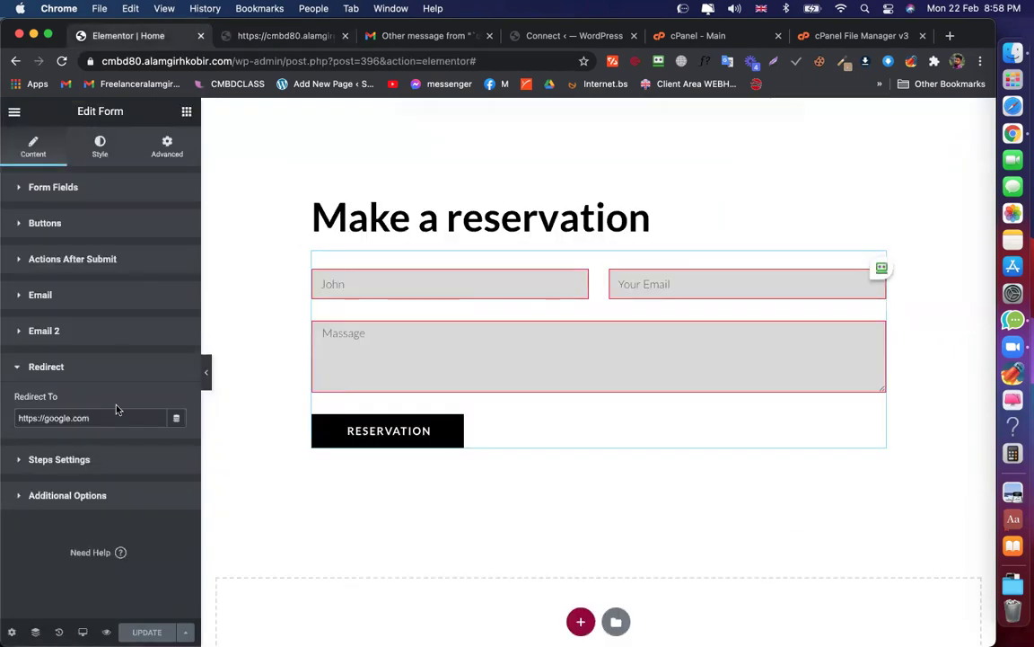
click(70, 259)
click(149, 308)
scroll(54, 431, down, 3)
click(25, 459)
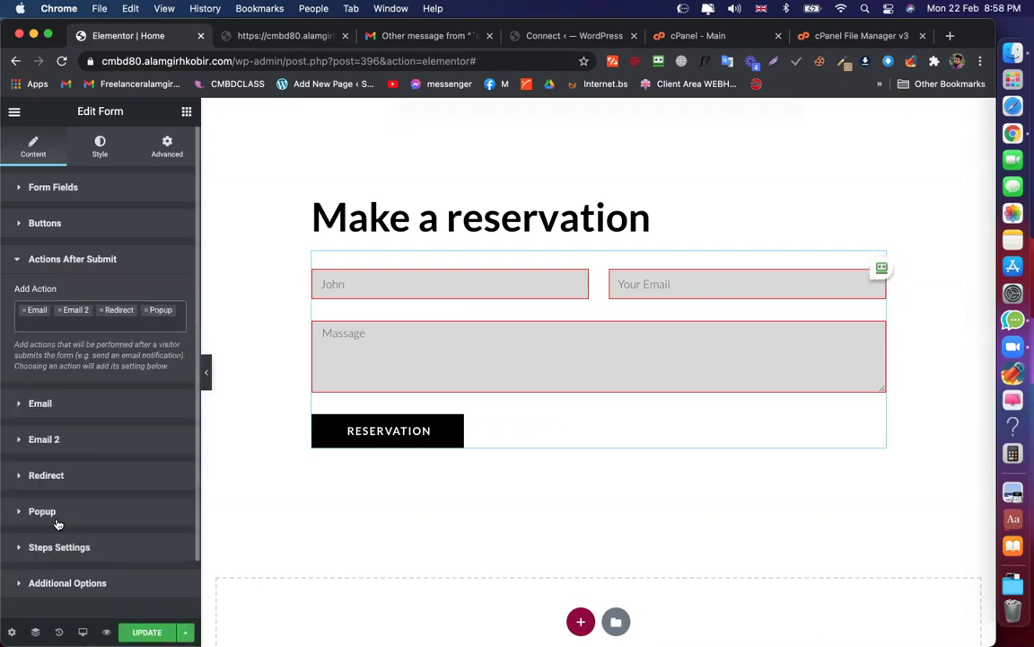
click(34, 504)
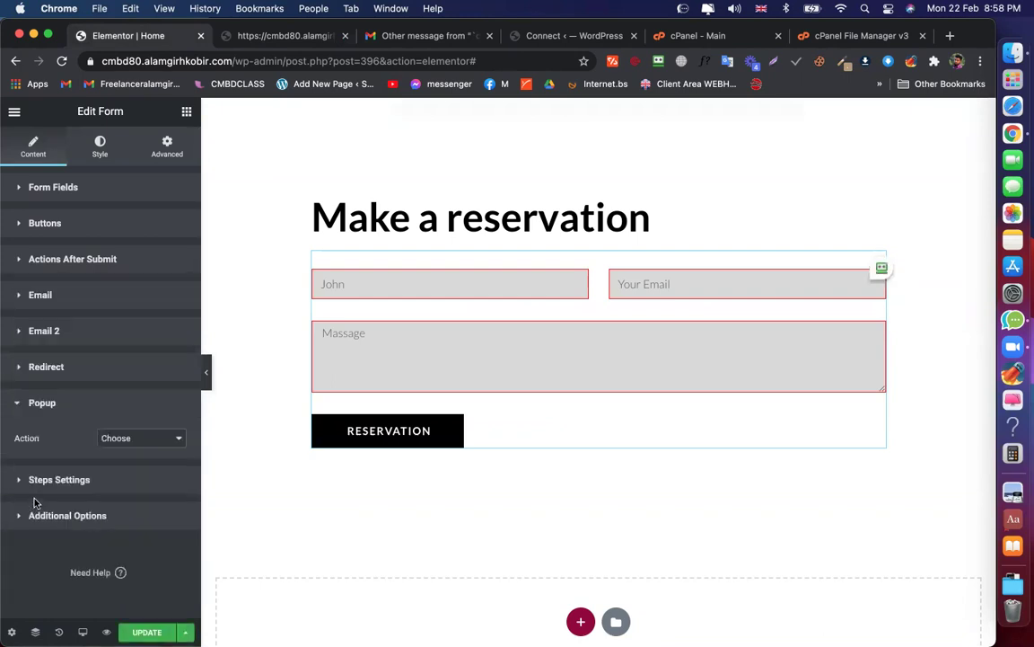
click(162, 438)
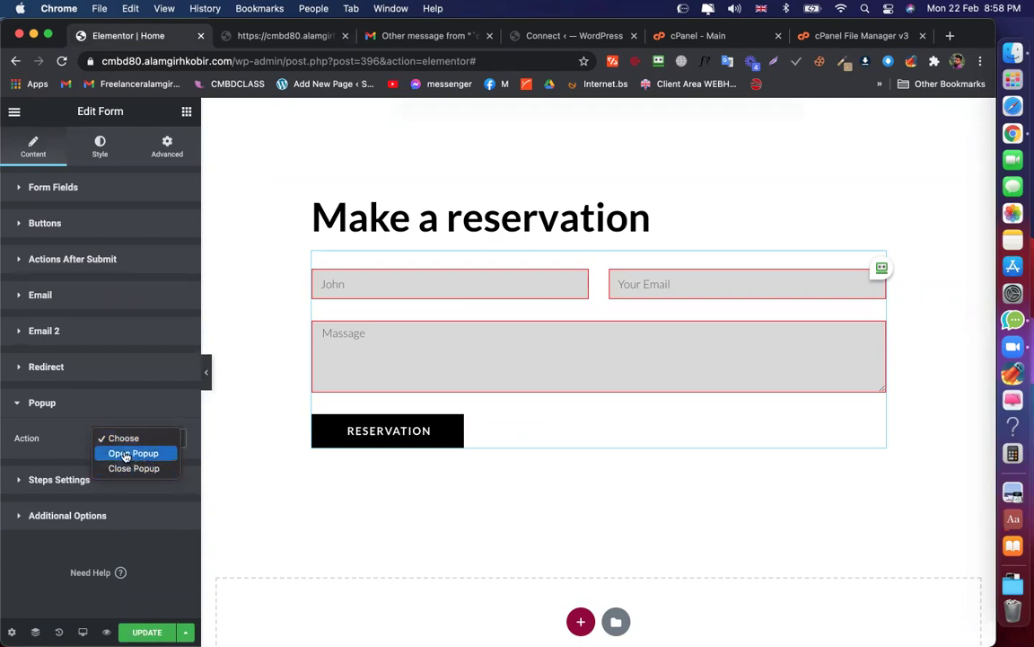
click(126, 454)
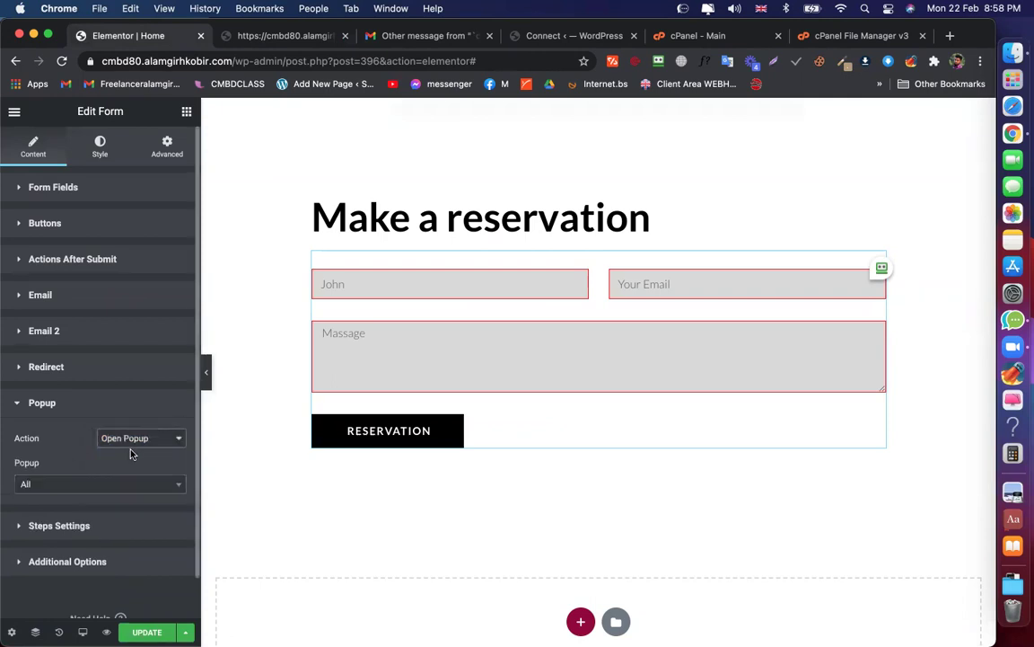
Search the popup list with 'a', 'p' and 'm' to find a popup to open
click(57, 486)
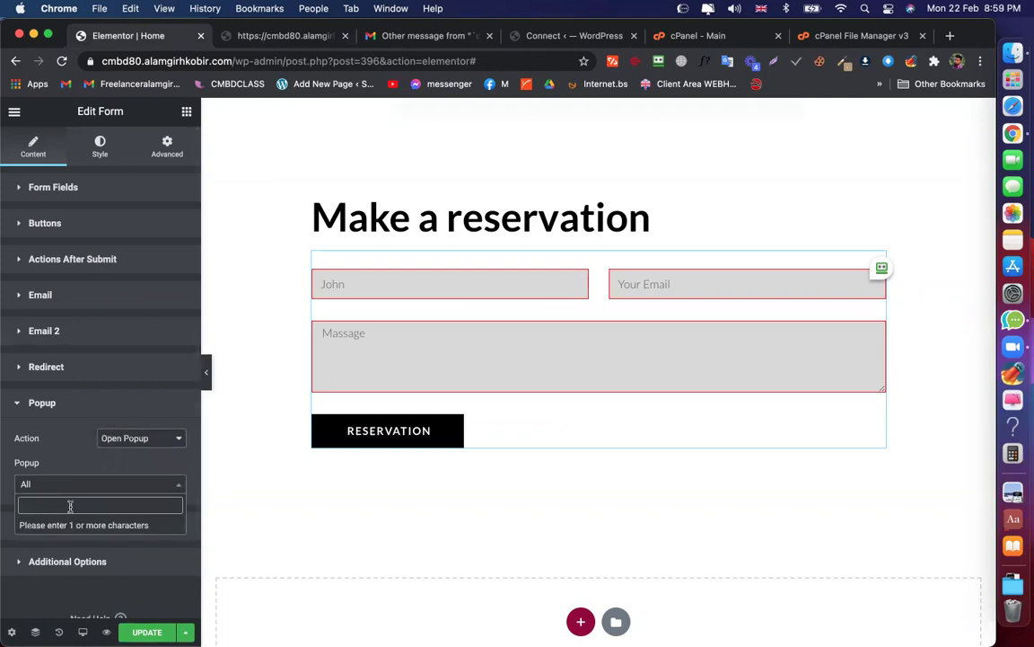
text(a)
key(BackSpace)
text(a)
key(BackSpace)
text(p)
key(BackSpace)
text(m)
key(BackSpace)
Save the form's popup settings with UPDATE and reload the page preview
click(102, 484)
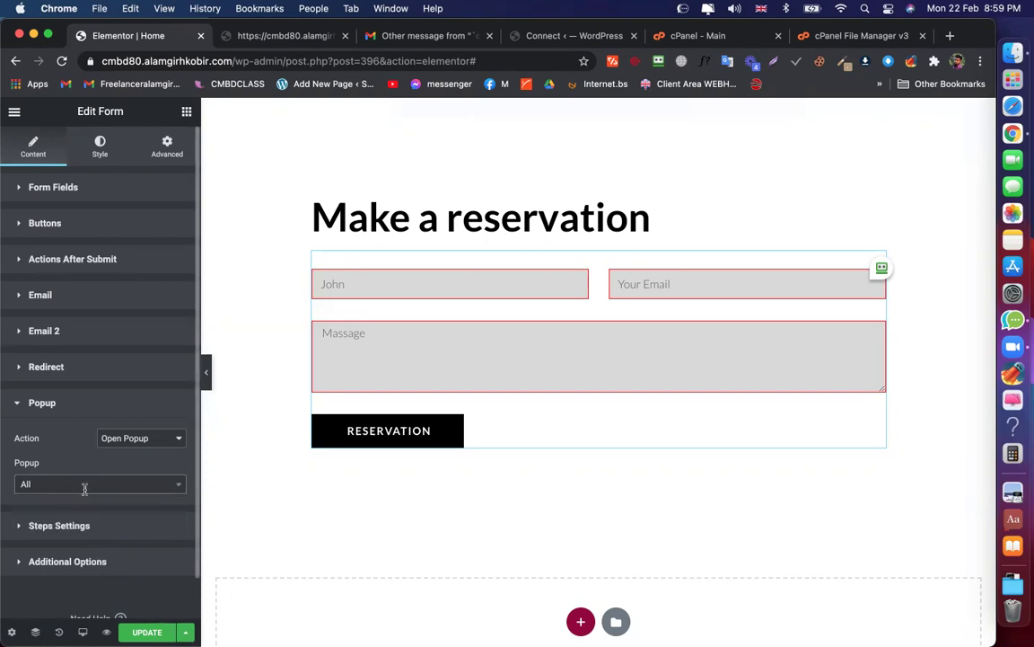
click(79, 485)
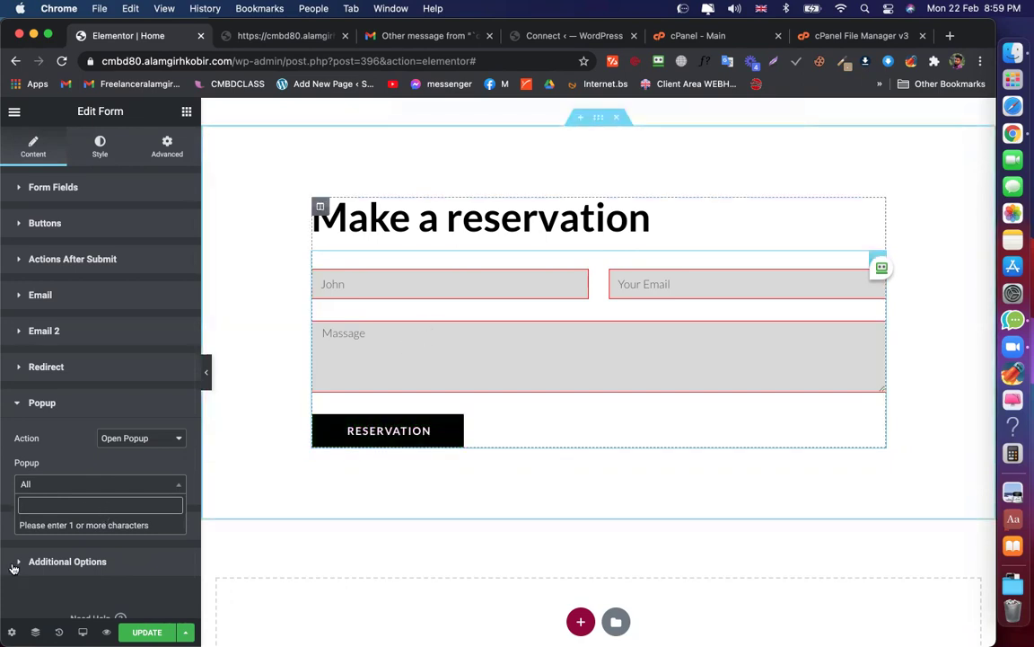
click(146, 629)
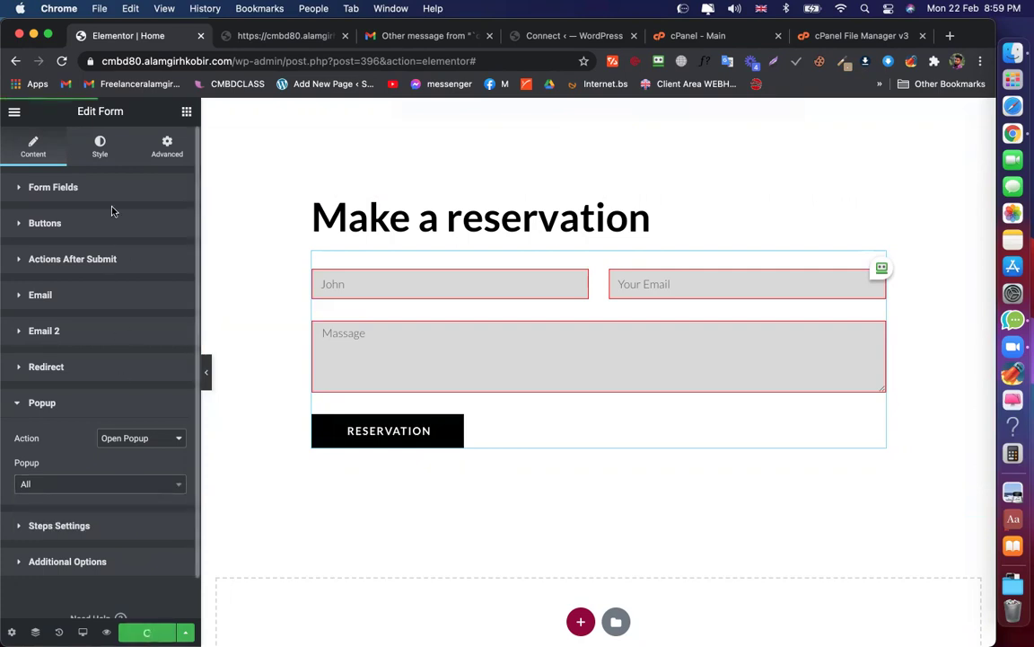
click(269, 36)
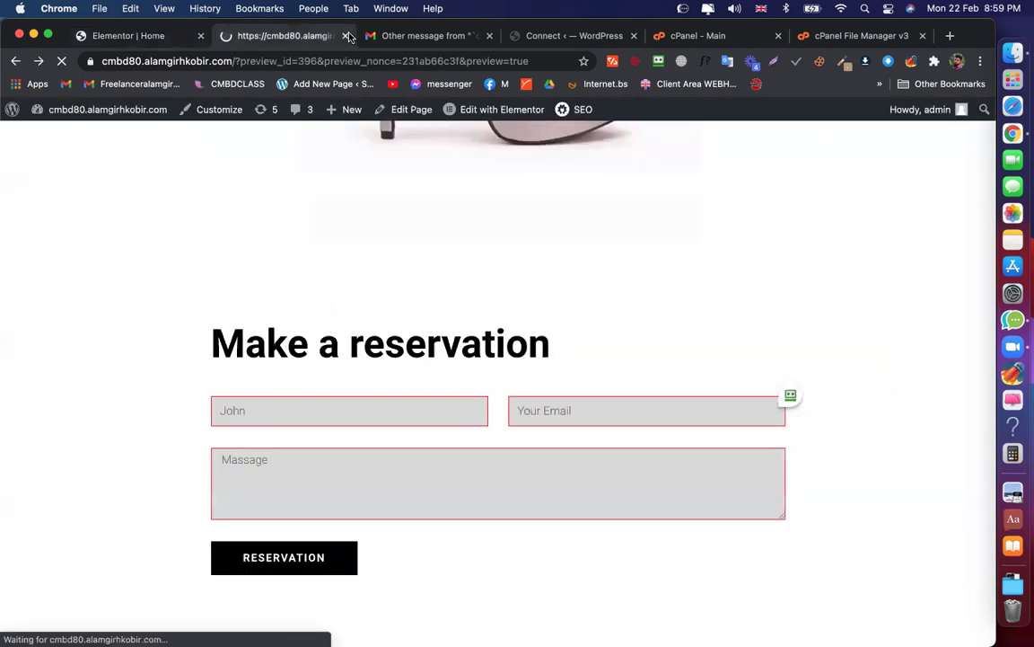
Switch to the Elementor Connect settings tab and select its address bar URL
click(516, 36)
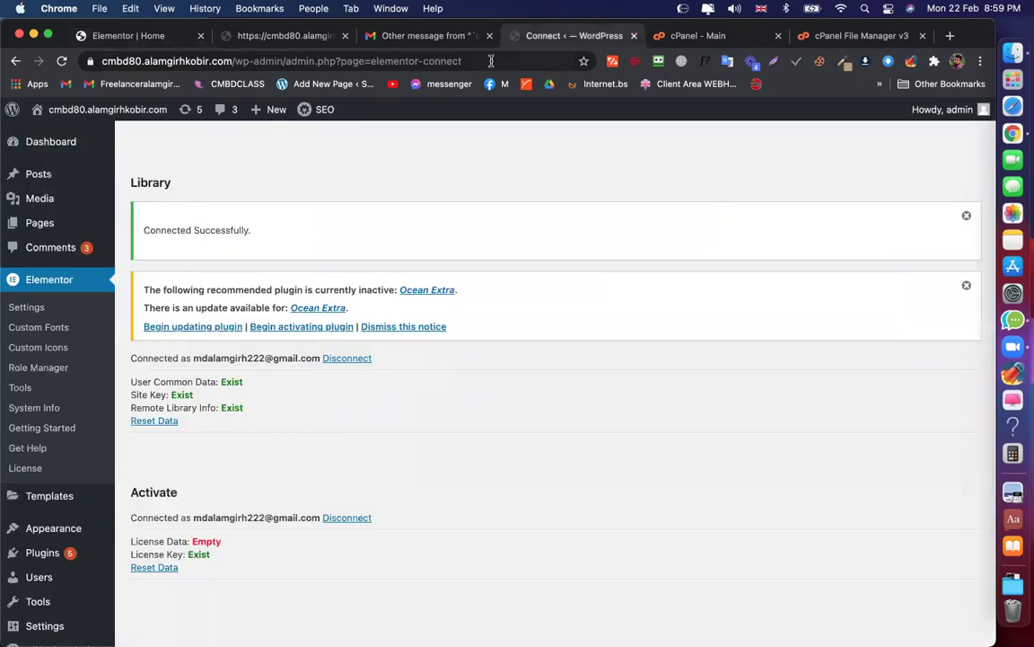
click(492, 61)
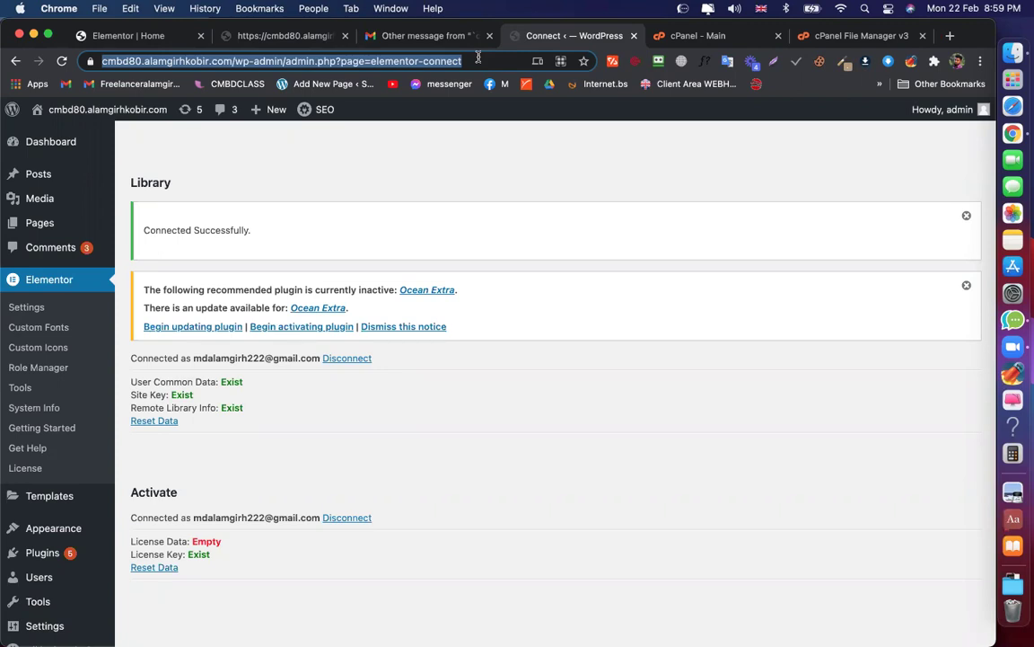
Search Google for 'ultimateadons for elementor' and accept the 'ultimate addons' spelling correction
text(unli)
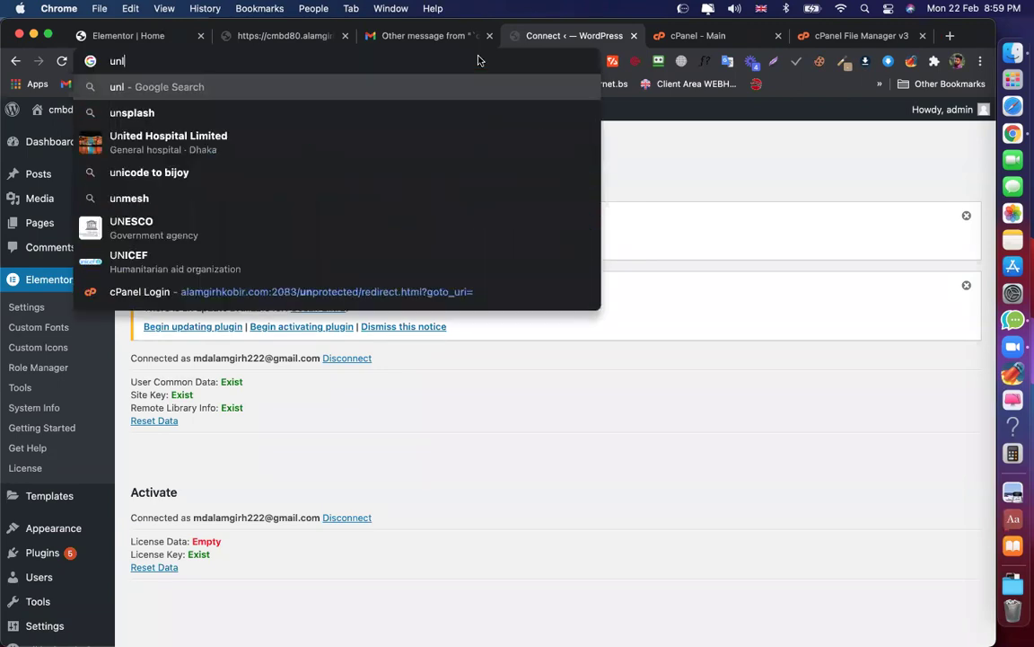
key(BackSpace)
key(BackSpace)
key(BackSpace)
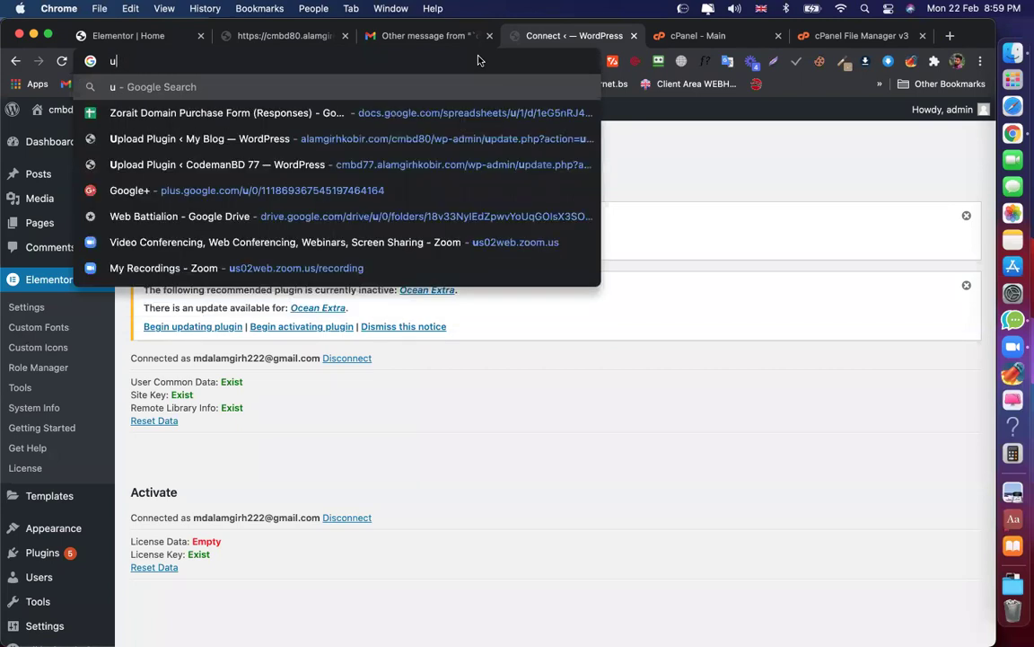
text(ltimate)
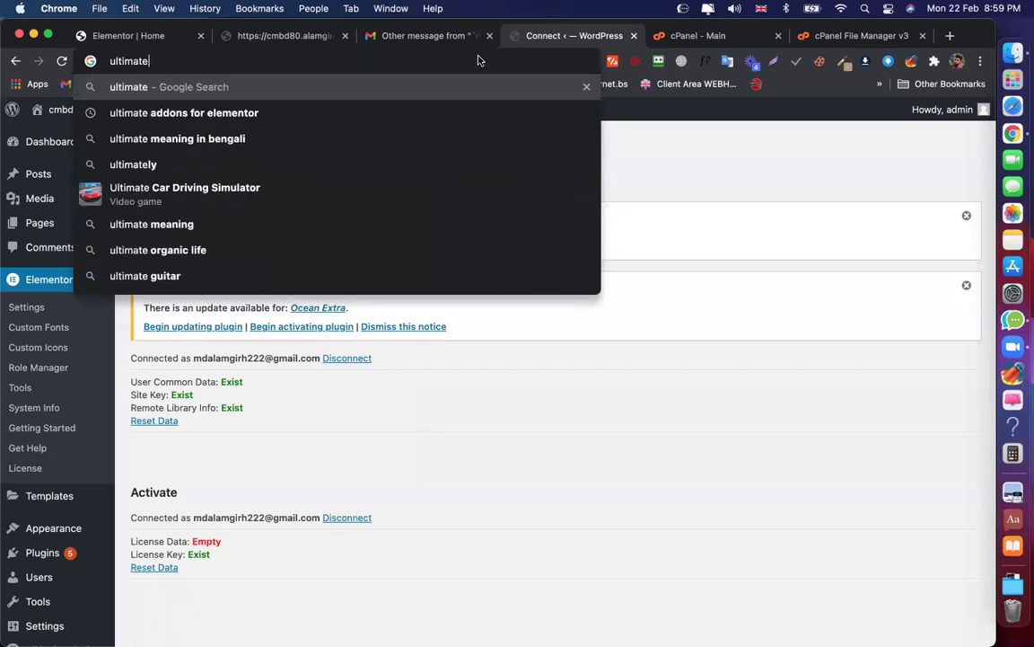
text(adons for elementor)
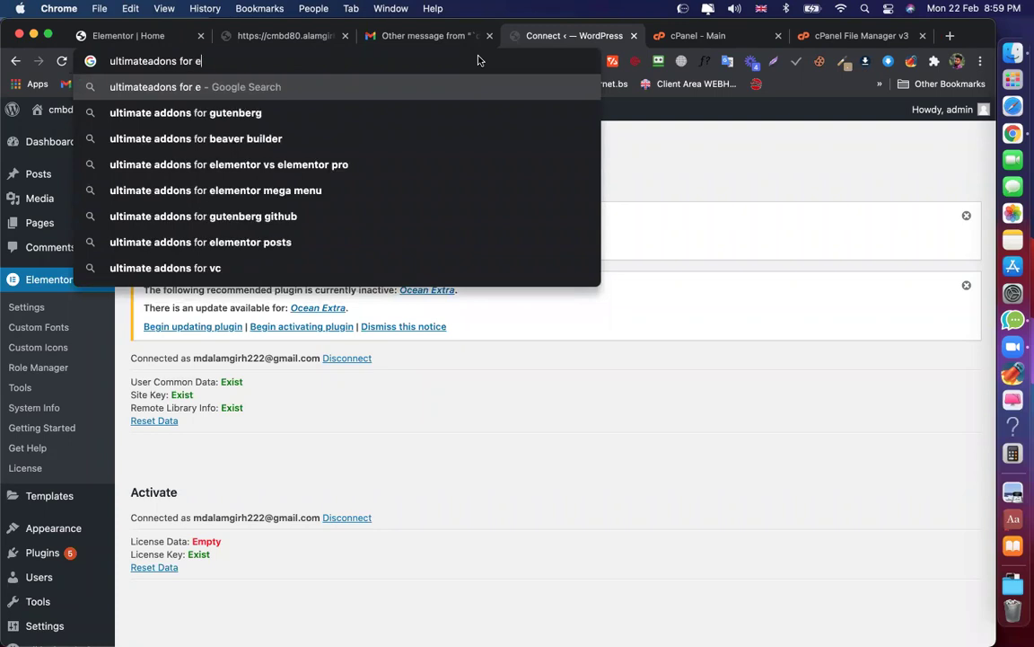
key(Return)
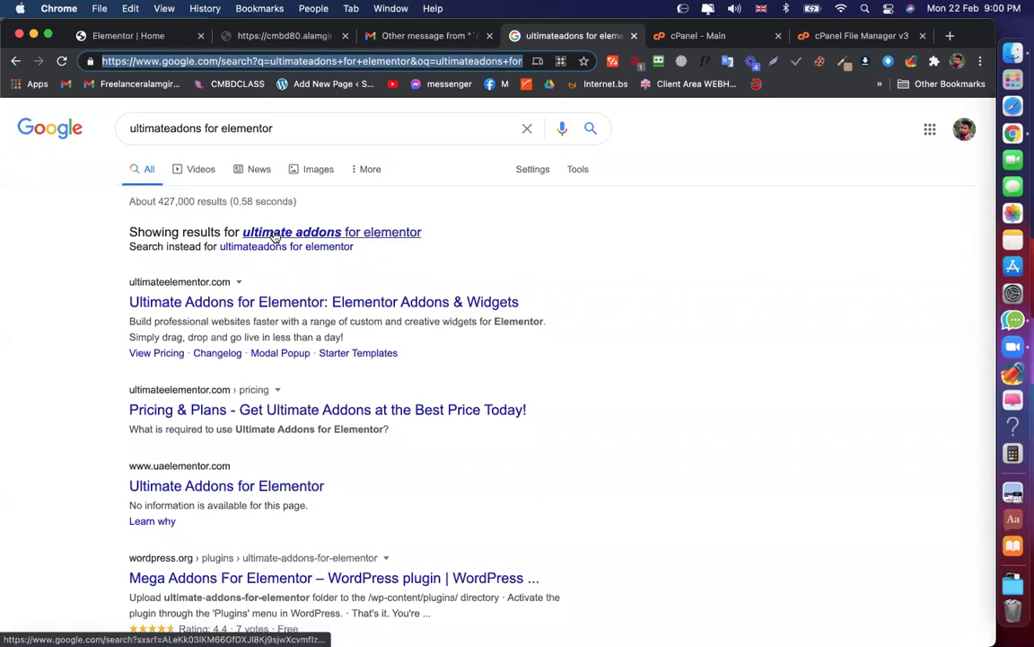
click(265, 231)
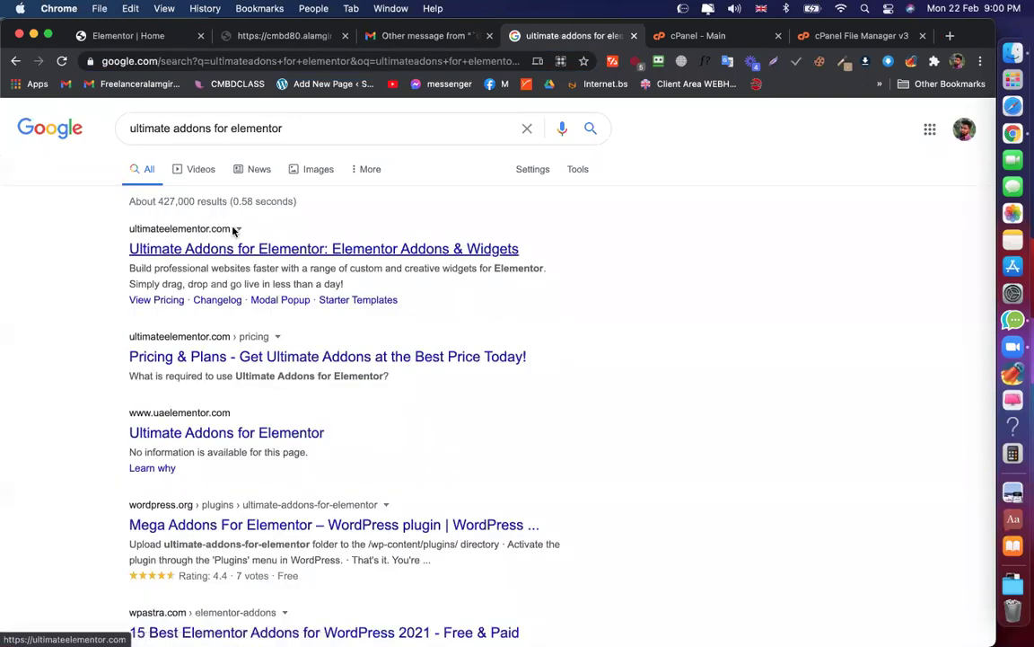
Open ultimateelementor.com and browse to the 40+ Widgets, 100+ Templates and 200+ Blocks cards
click(206, 256)
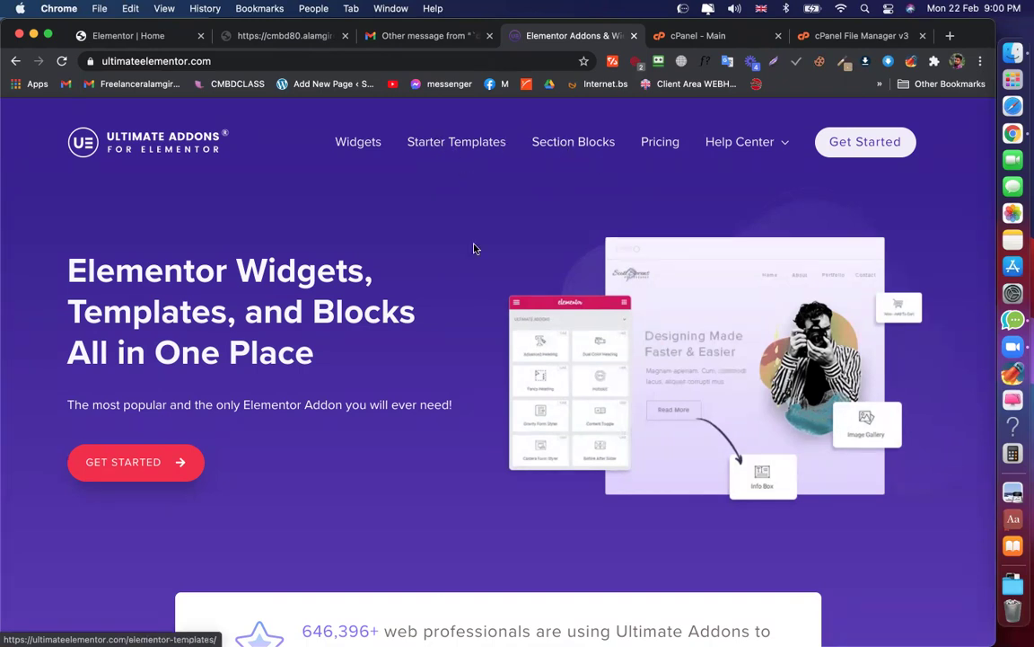
drag(274, 334, 72, 262)
click(413, 238)
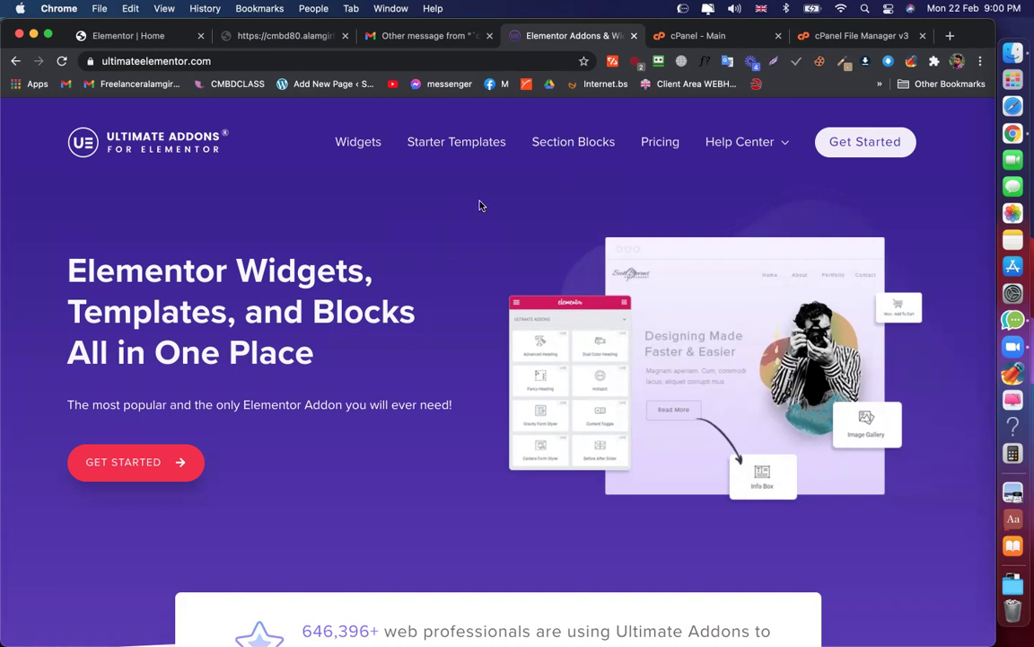
scroll(682, 232, down, 2)
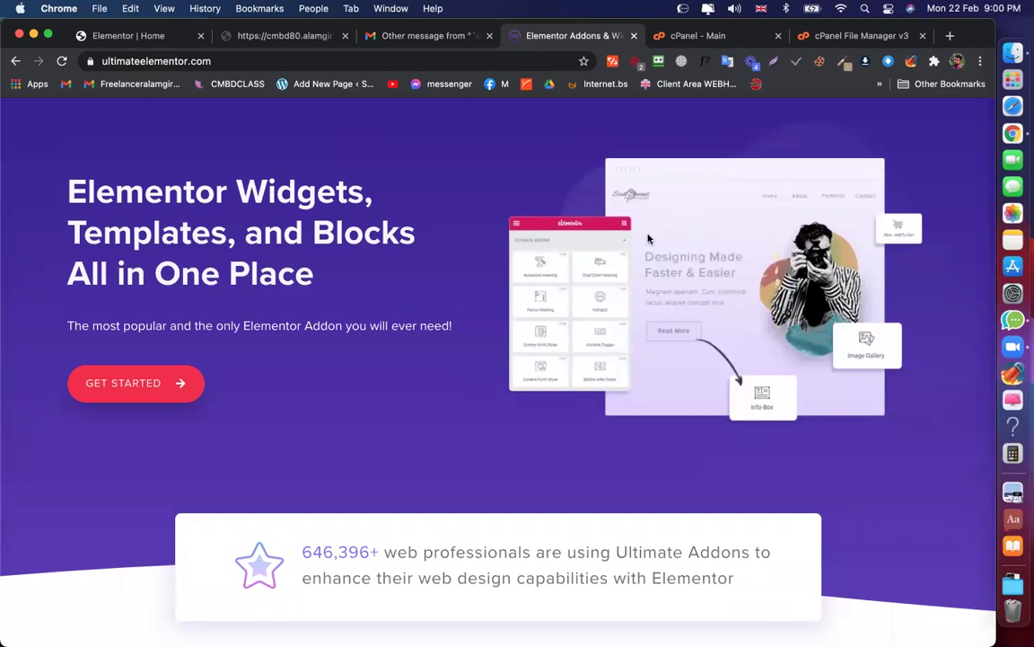
scroll(648, 238, down, 10)
scroll(650, 240, up, 4)
scroll(650, 239, up, 6)
Open the Starter Templates gallery and check the template type filter choices
click(476, 142)
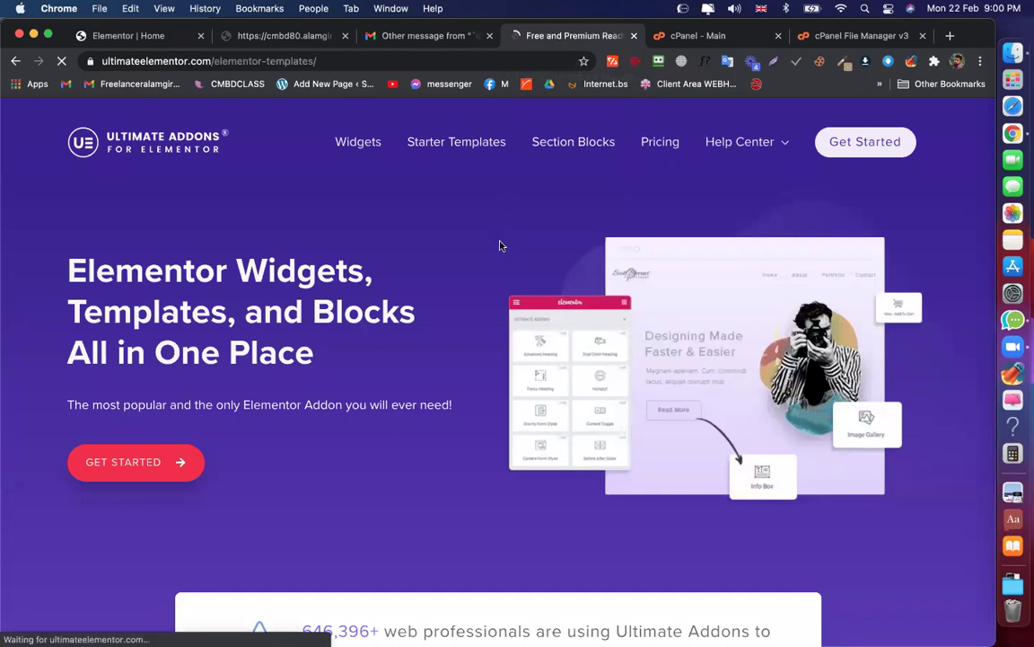
scroll(108, 240, down, 4)
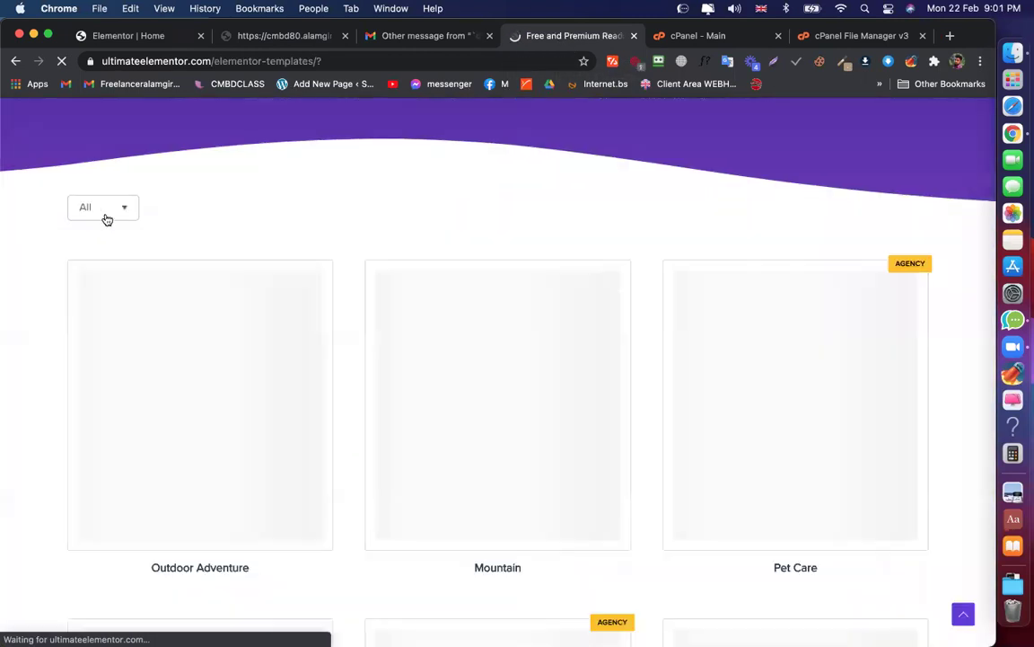
click(119, 218)
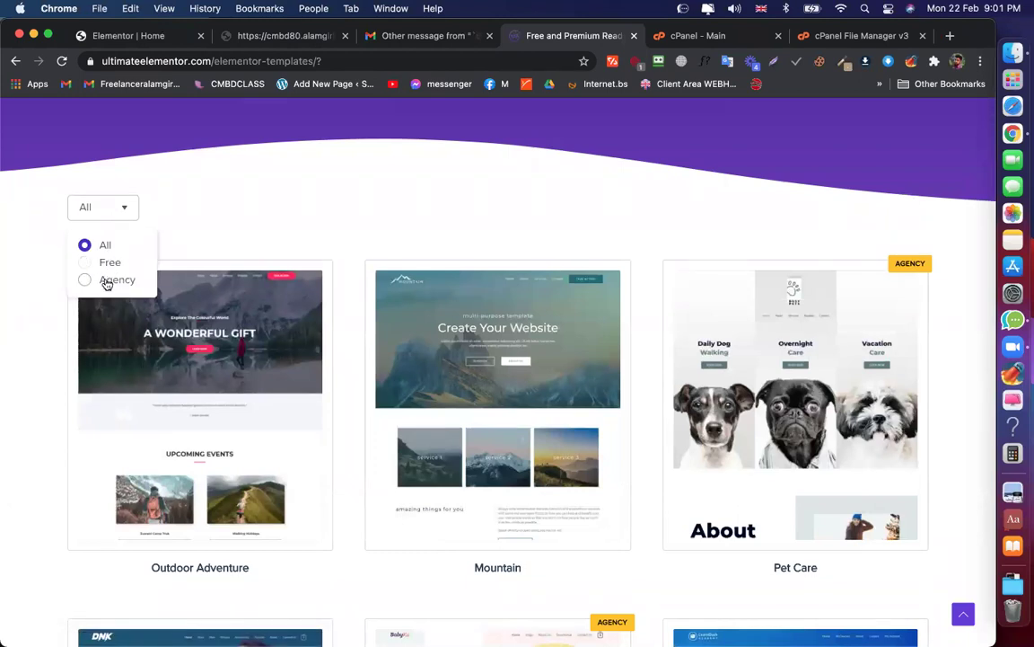
click(400, 215)
scroll(400, 215, up, 2)
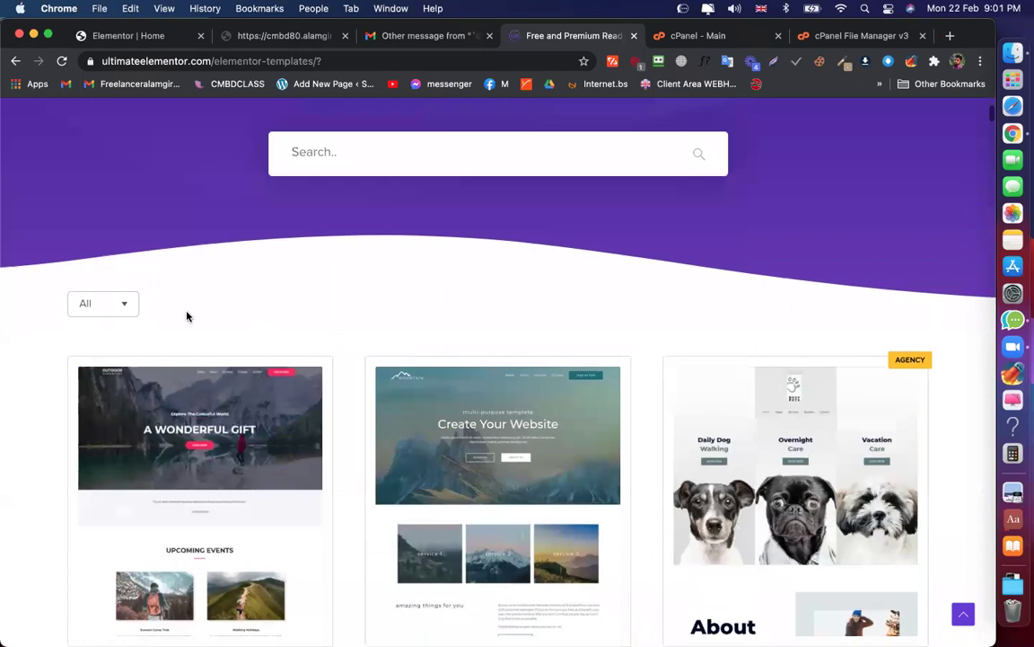
Filter the templates to Free, then back to All, and scroll the grid
click(82, 304)
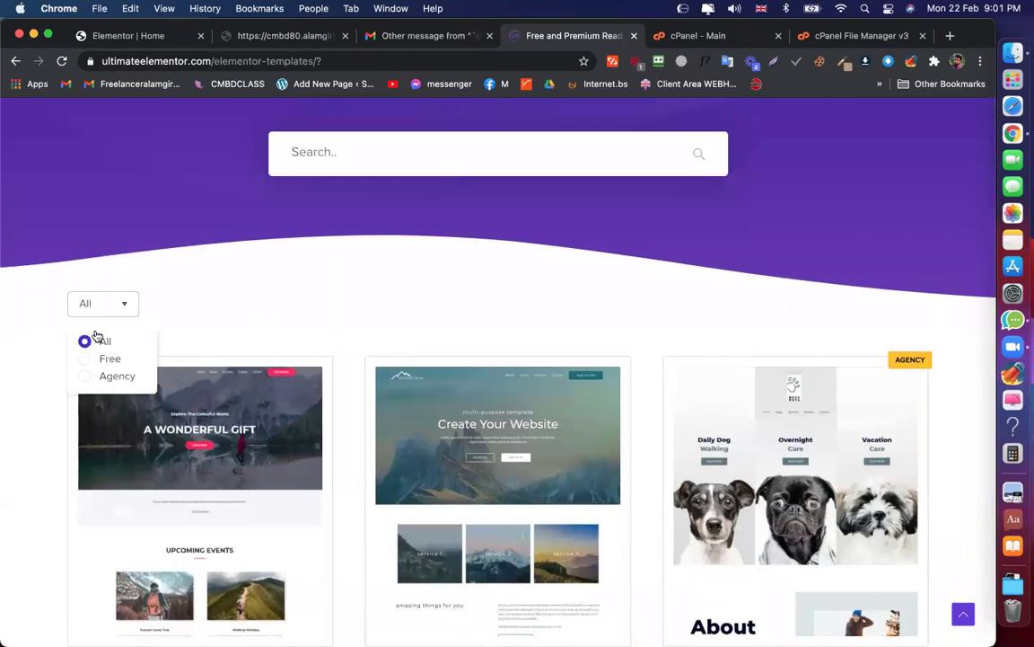
click(98, 357)
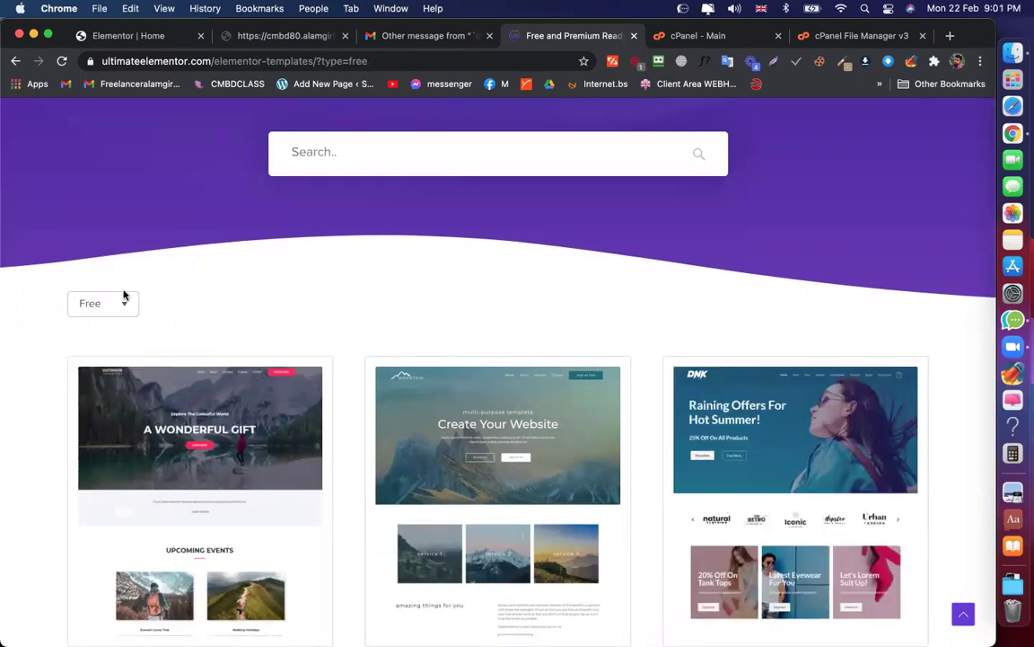
click(104, 307)
click(91, 340)
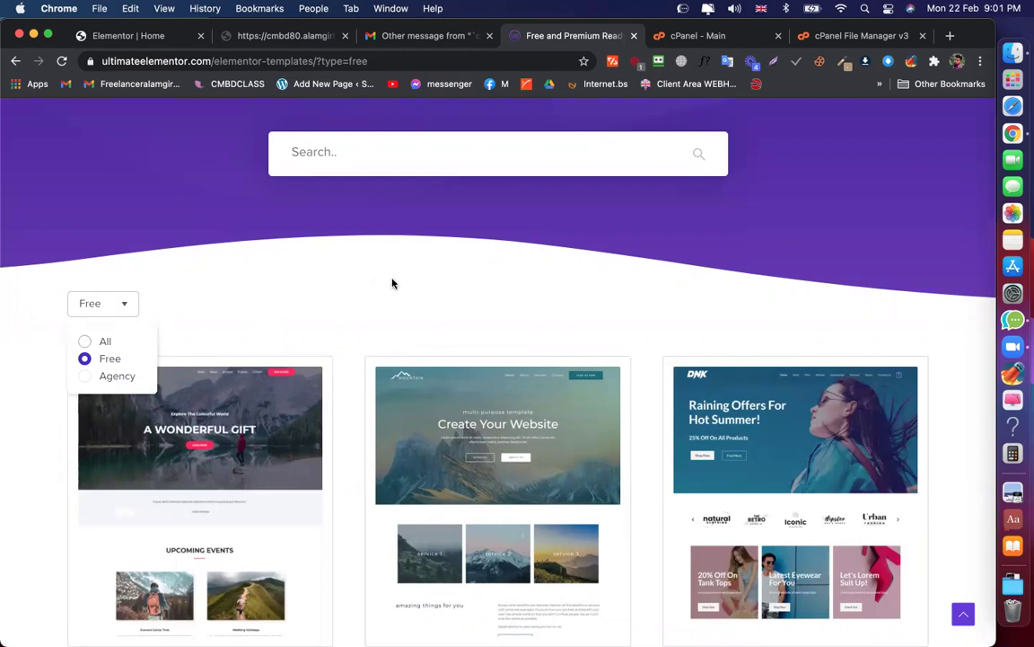
scroll(394, 284, down, 6)
scroll(394, 283, up, 10)
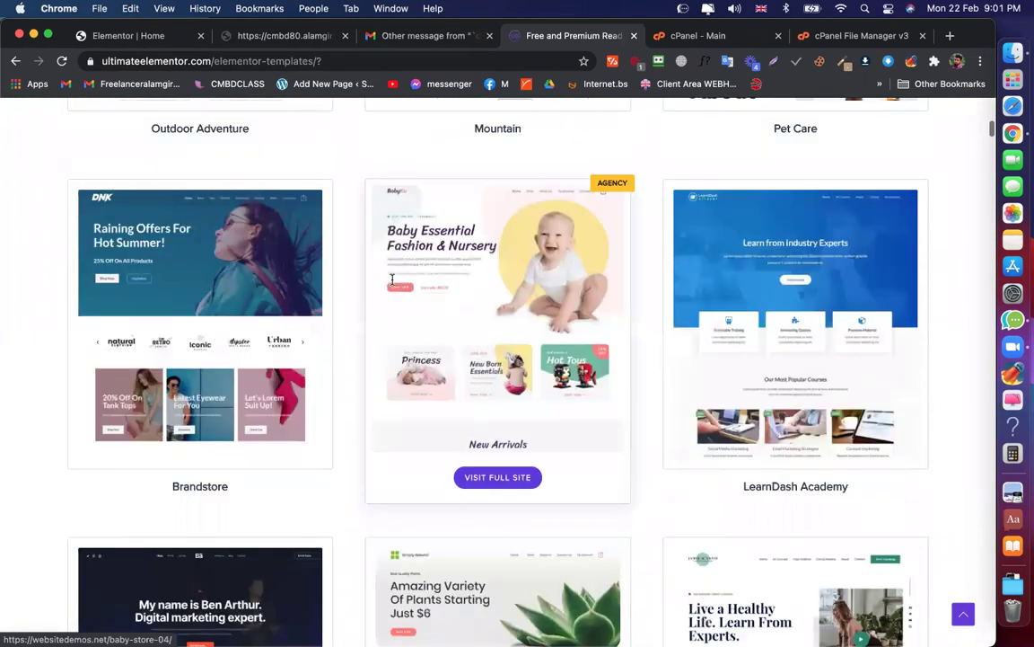
Search the starter templates for 'Real Estate'
click(352, 384)
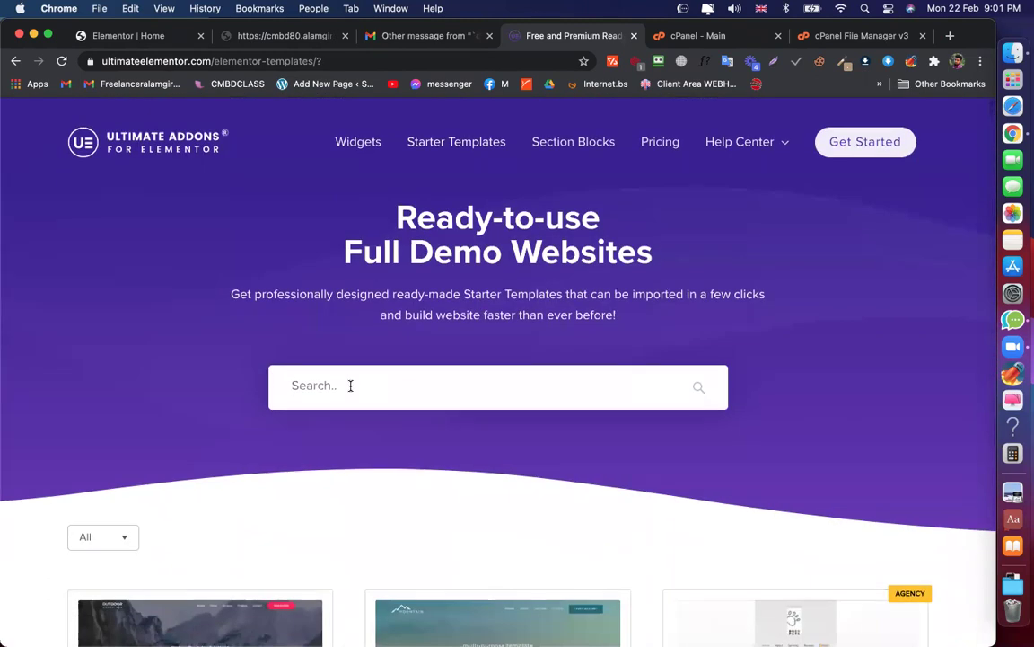
text(r)
click(307, 423)
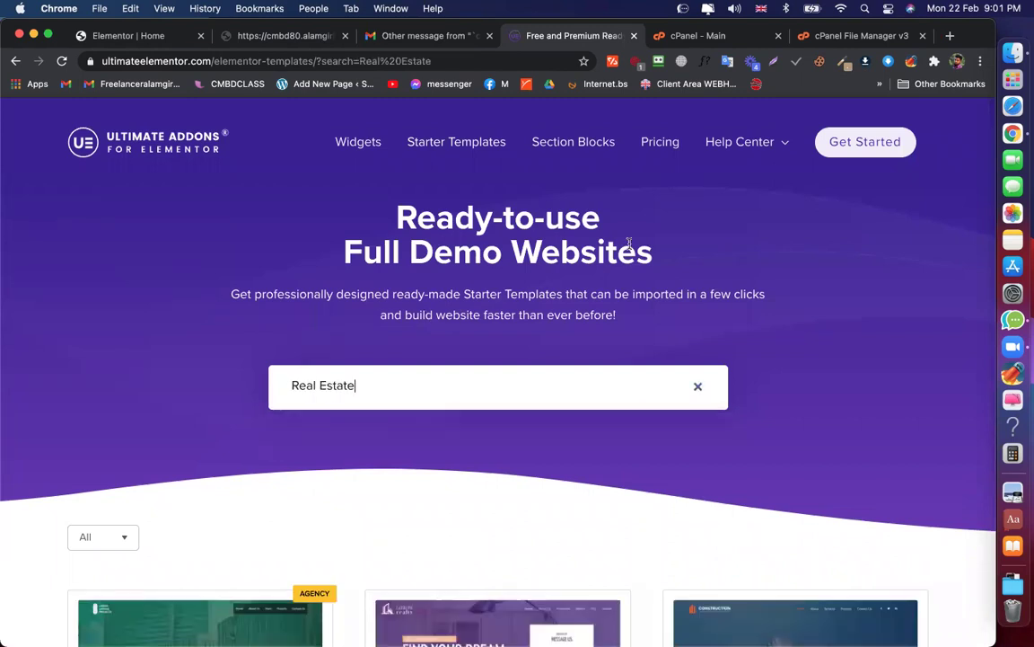
scroll(545, 288, down, 5)
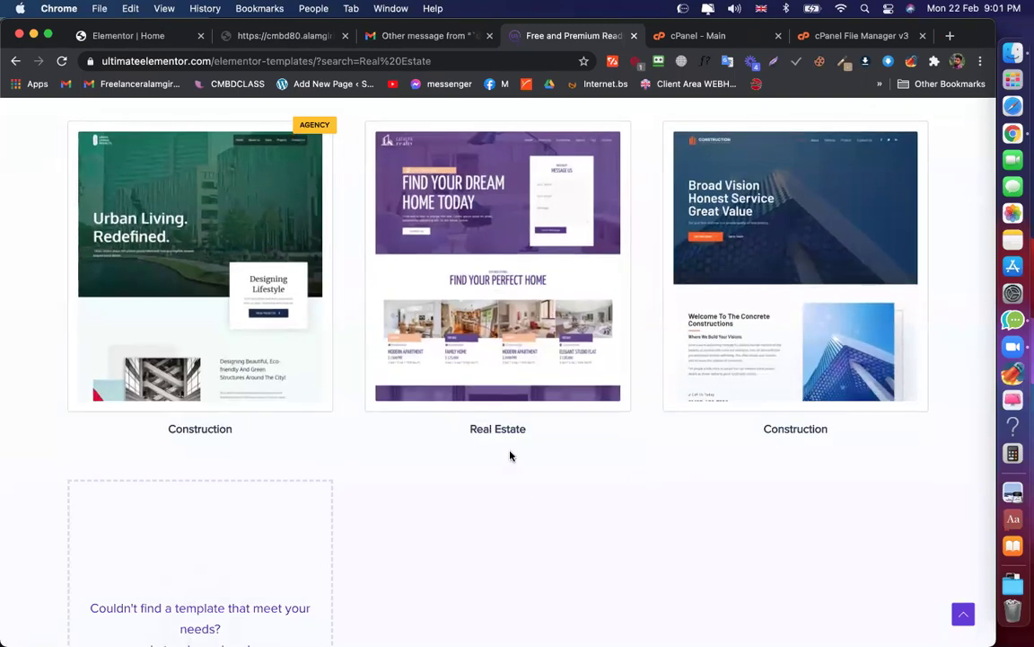
Browse the Real Estate demo site in full, then close its tab
mouse_move(498, 427)
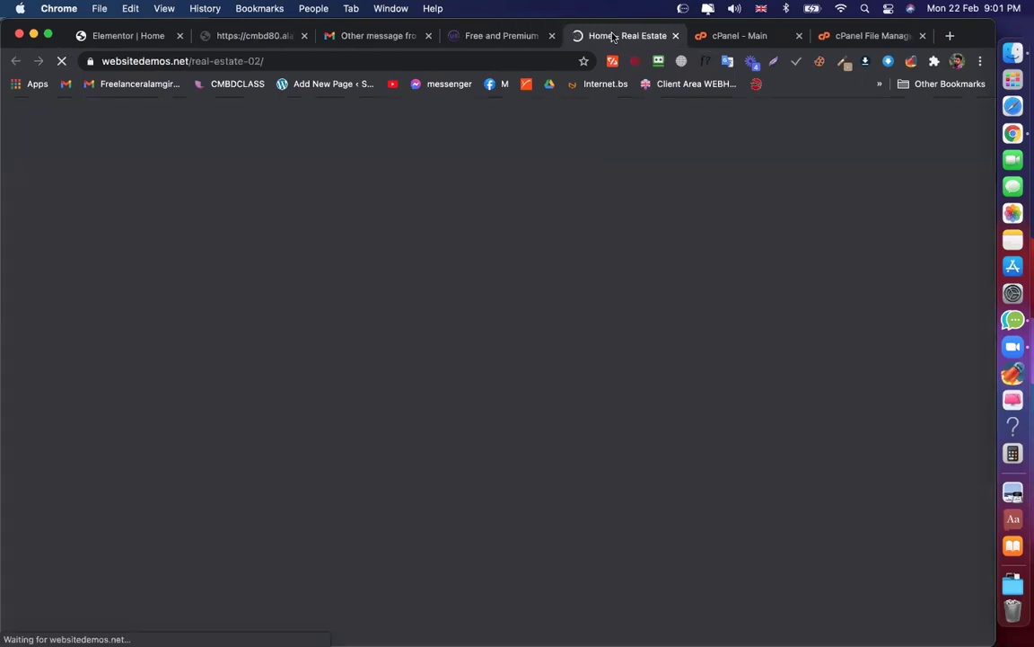
scroll(763, 99, down, 1)
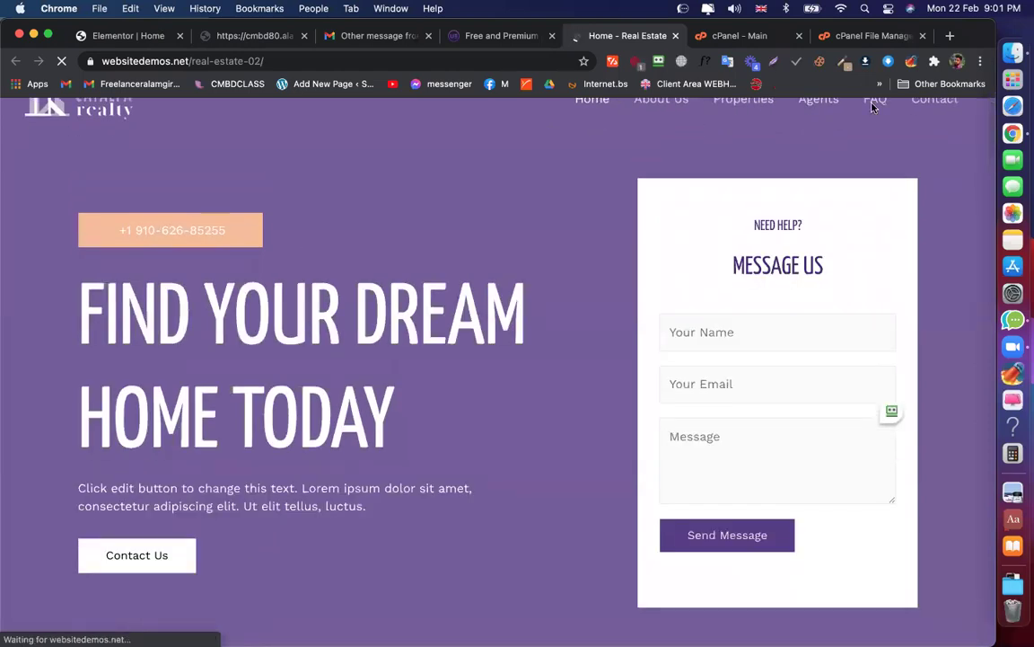
scroll(628, 270, up, 1)
scroll(569, 367, down, 20)
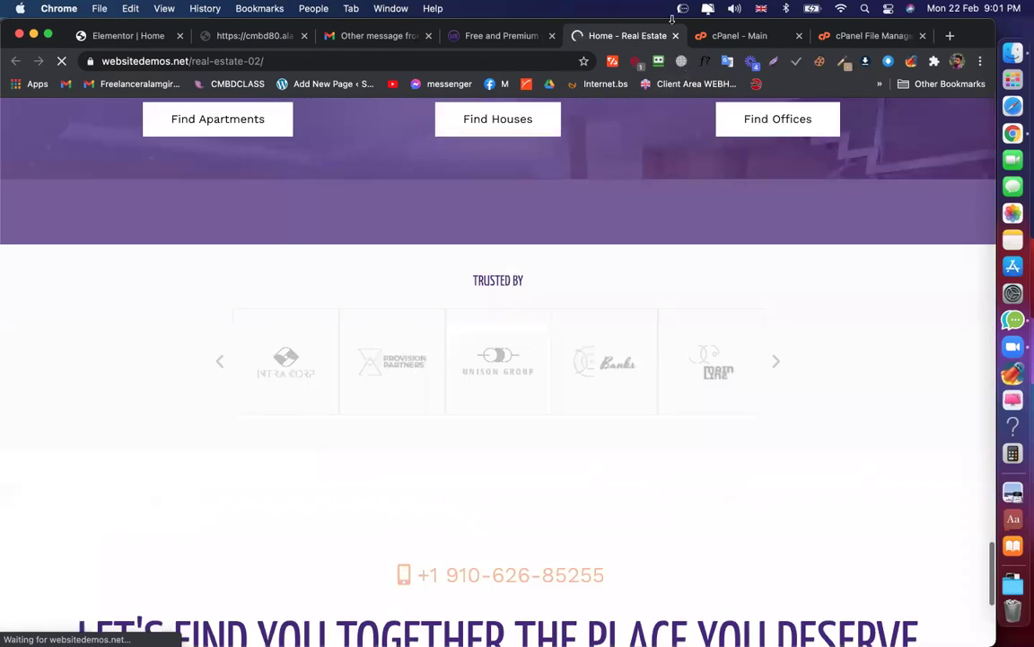
click(676, 36)
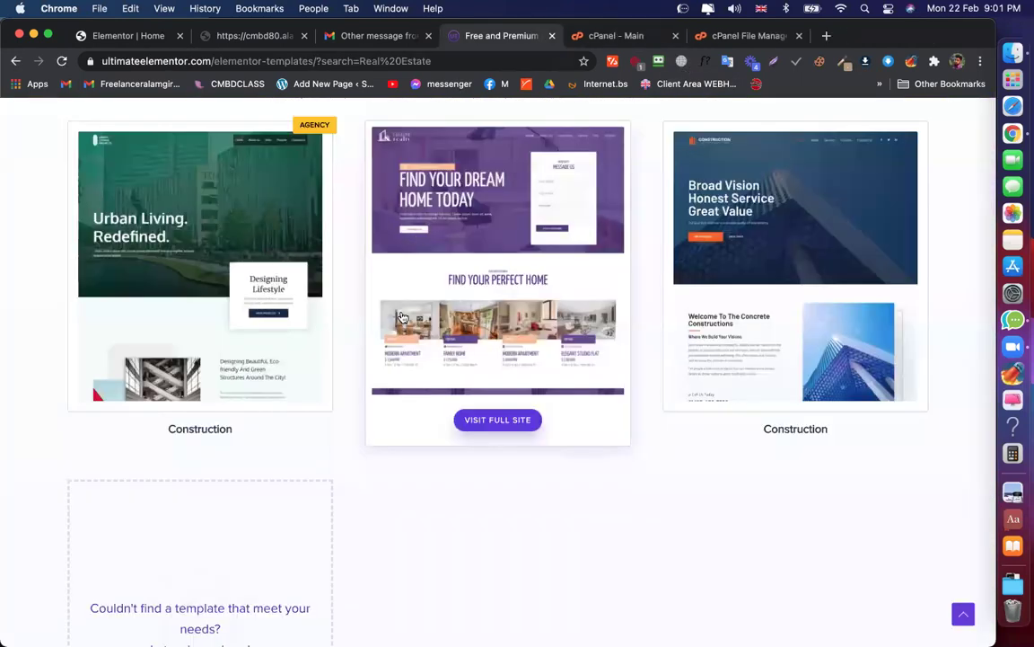
scroll(401, 307, up, 6)
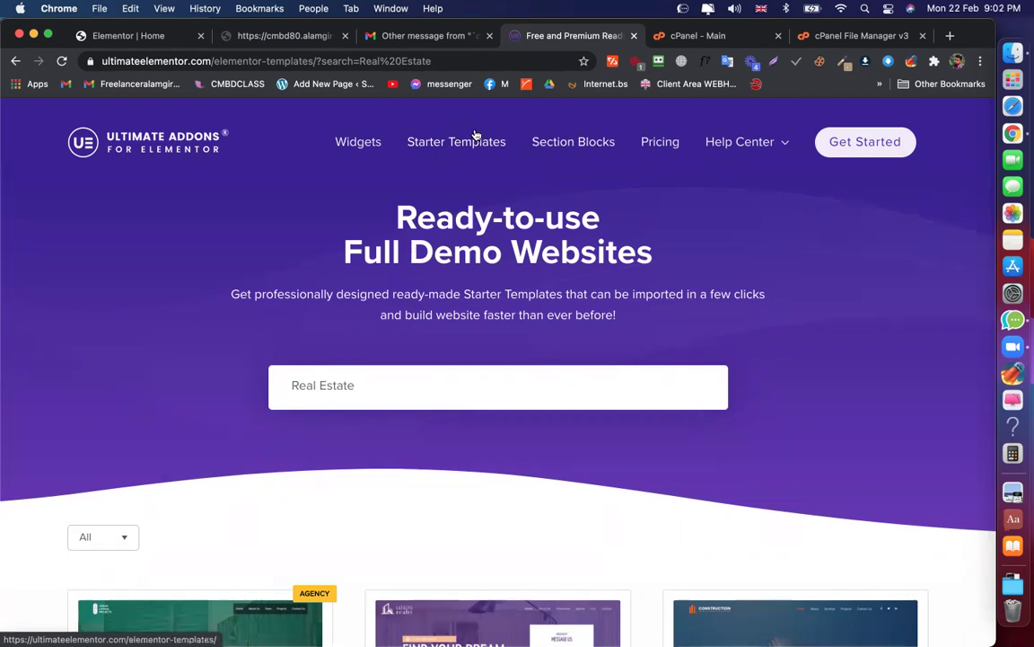
Open the Widgets list and choose the Advanced Heading widget page
click(358, 143)
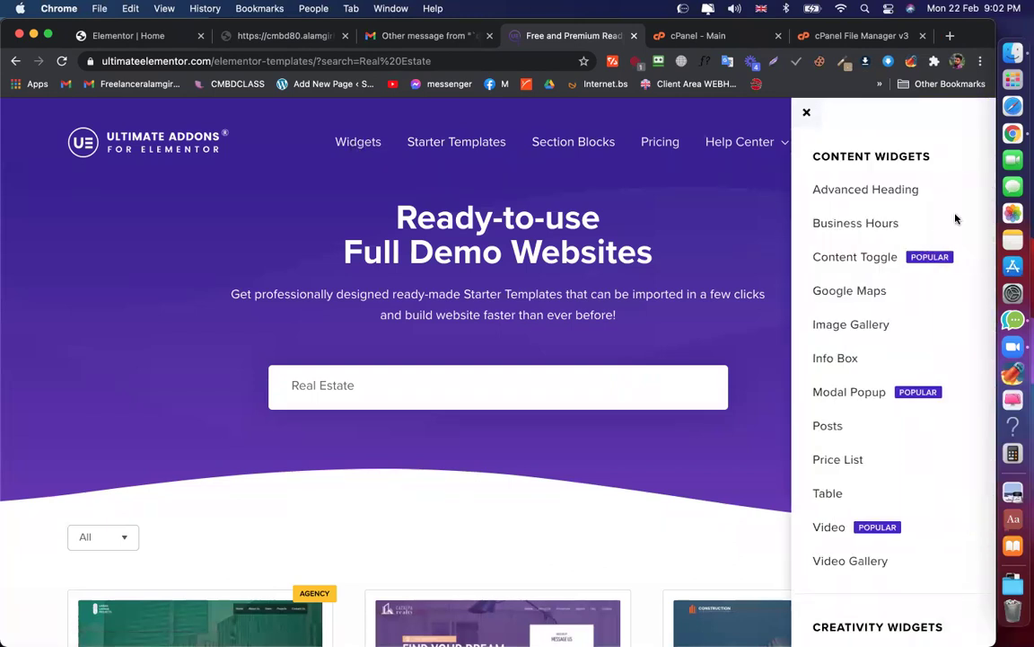
scroll(871, 270, down, 10)
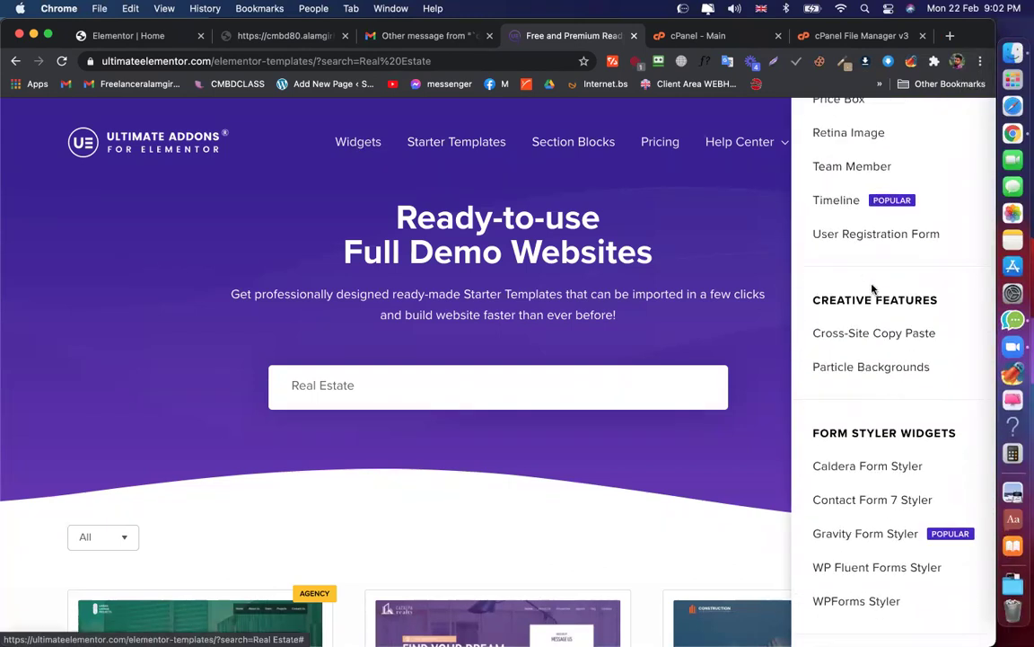
scroll(871, 287, up, 10)
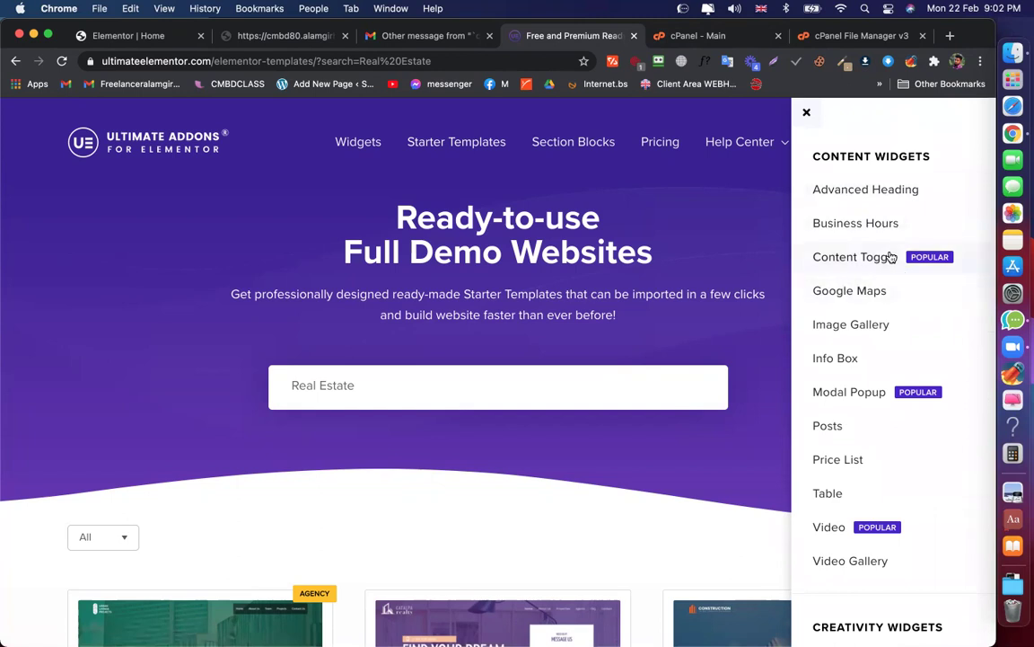
click(877, 190)
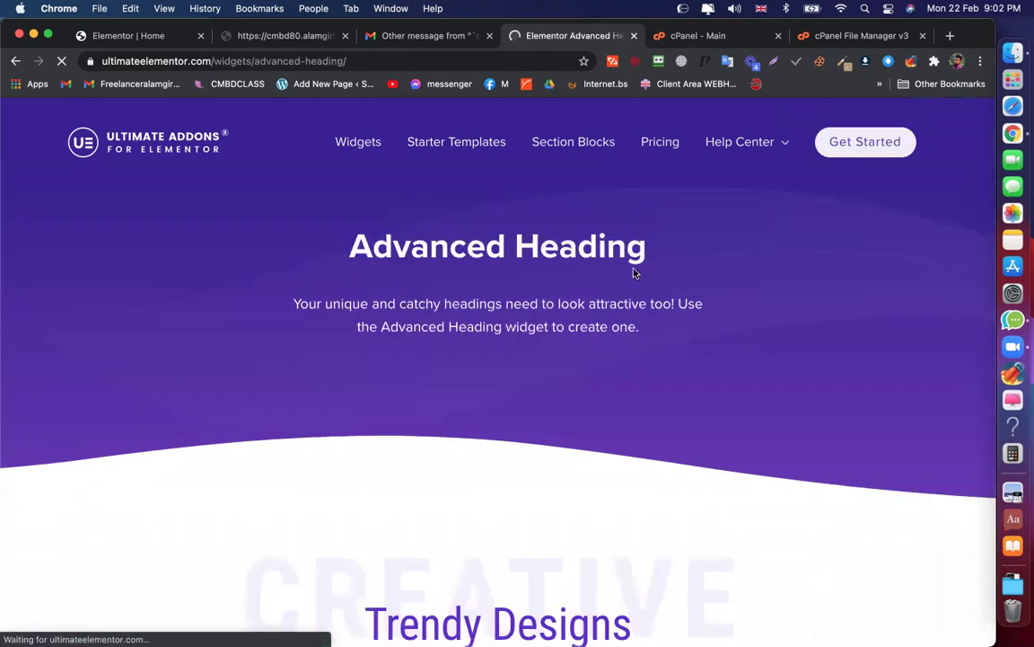
Scroll through the Advanced Heading examples, like Trendy Designs and Photographer, to the footer
scroll(634, 271, down, 3)
scroll(633, 273, down, 5)
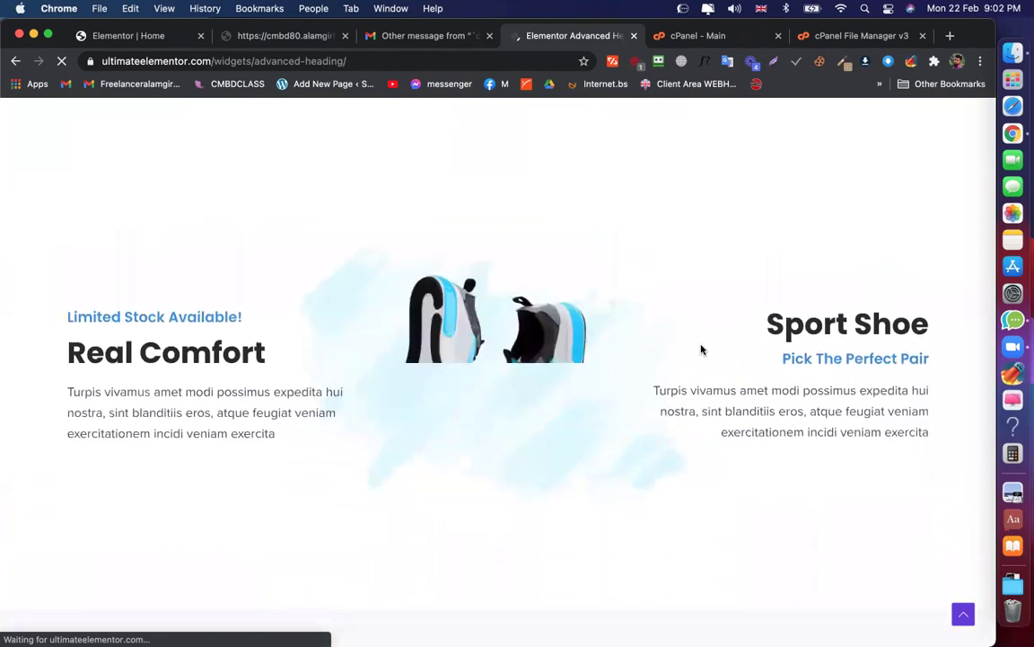
scroll(701, 349, up, 4)
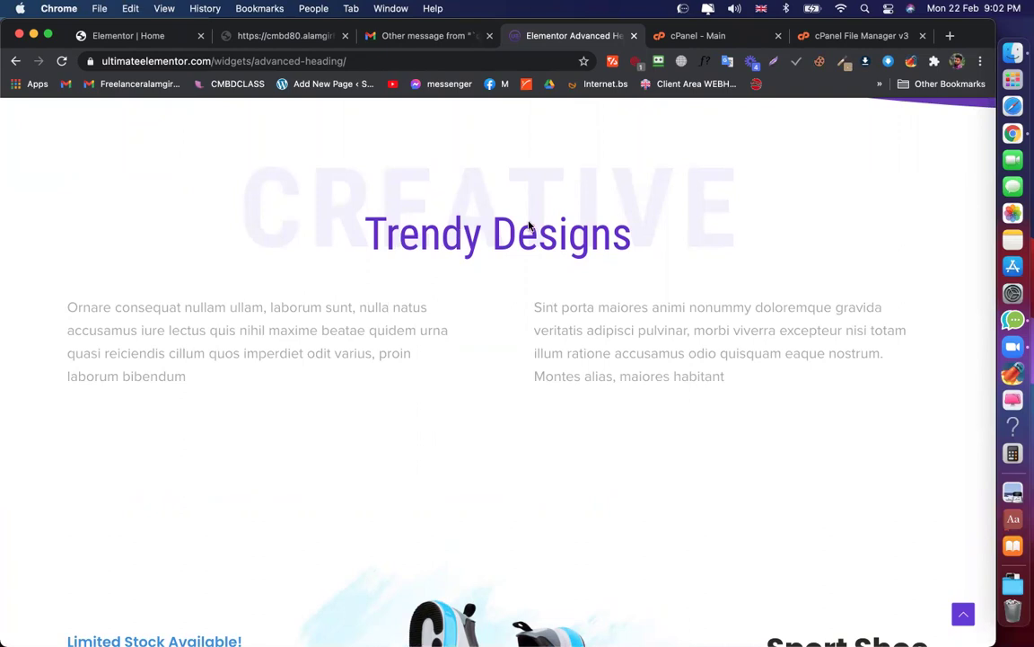
scroll(492, 231, down, 5)
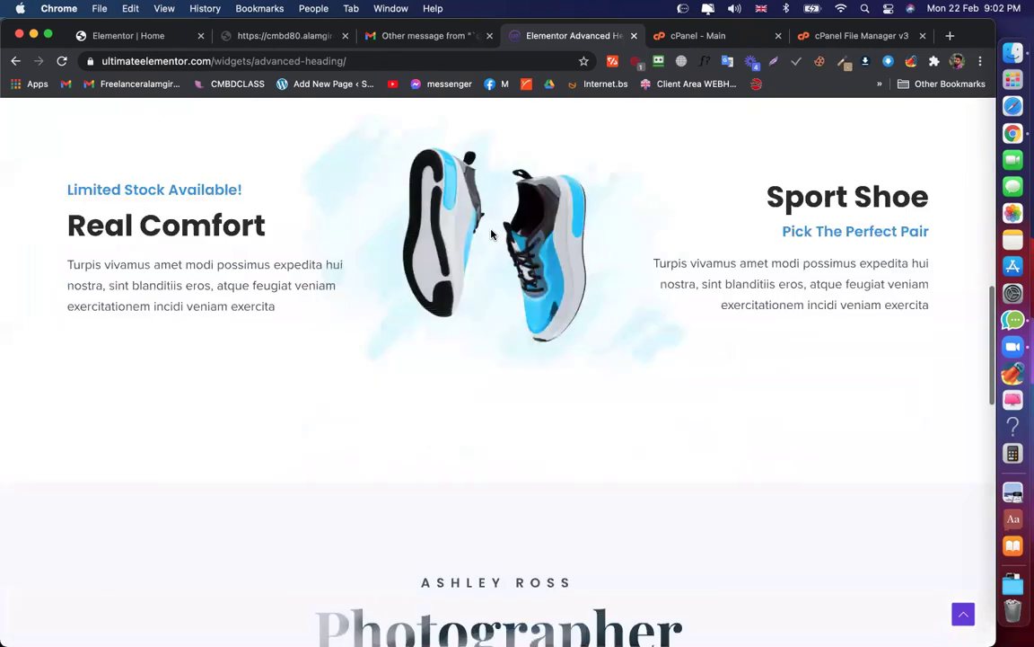
scroll(675, 237, down, 4)
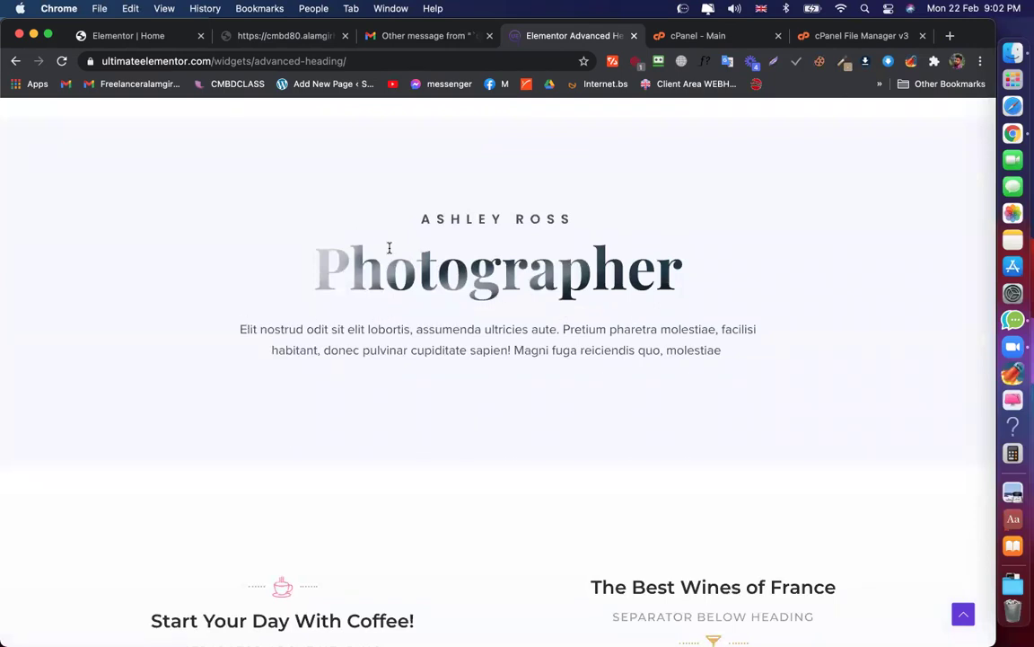
scroll(585, 267, down, 7)
scroll(588, 272, up, 3)
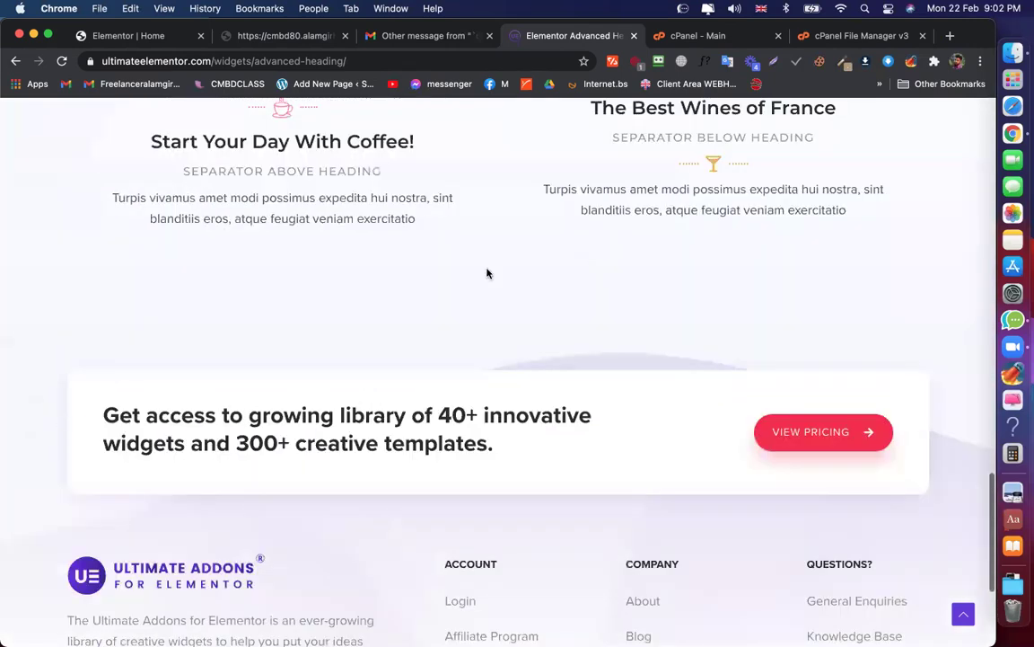
scroll(423, 253, down, 5)
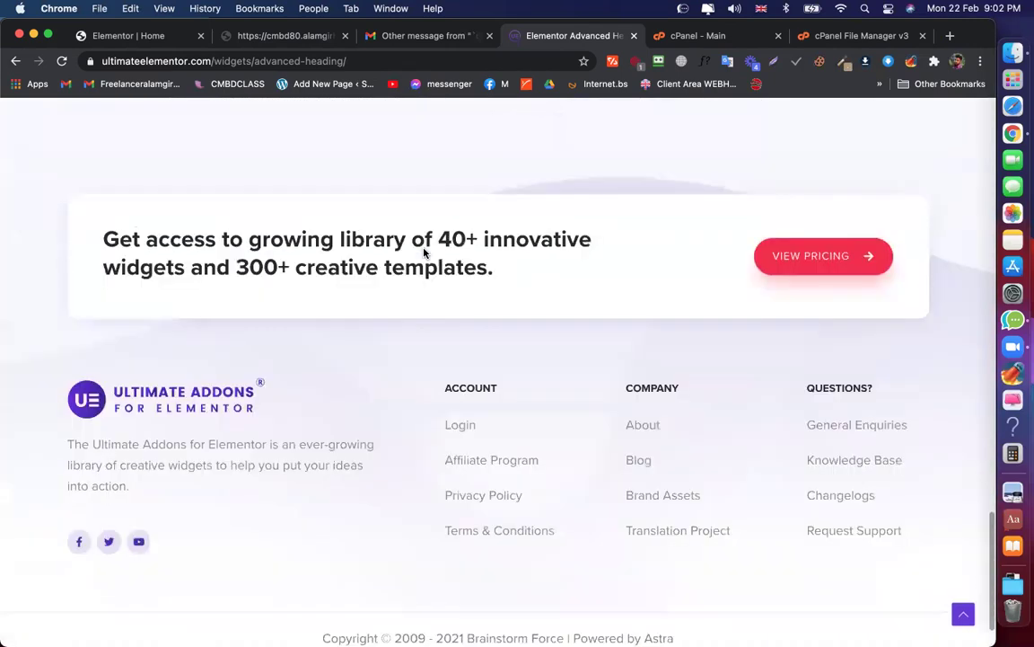
scroll(423, 252, up, 20)
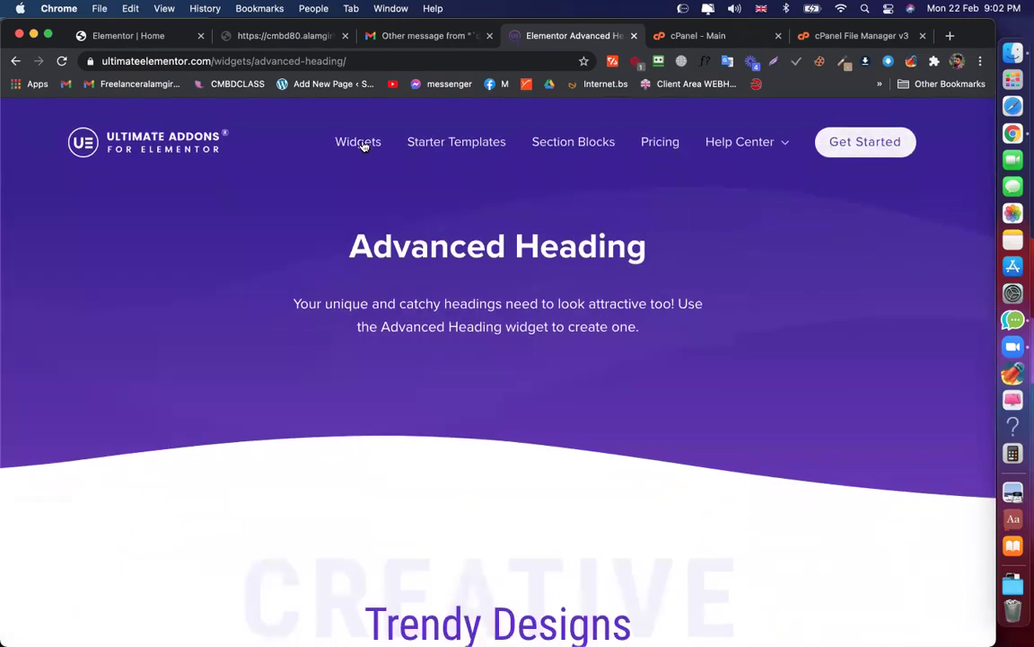
click(359, 143)
Open the Business Hours widget page and scroll through it
click(844, 225)
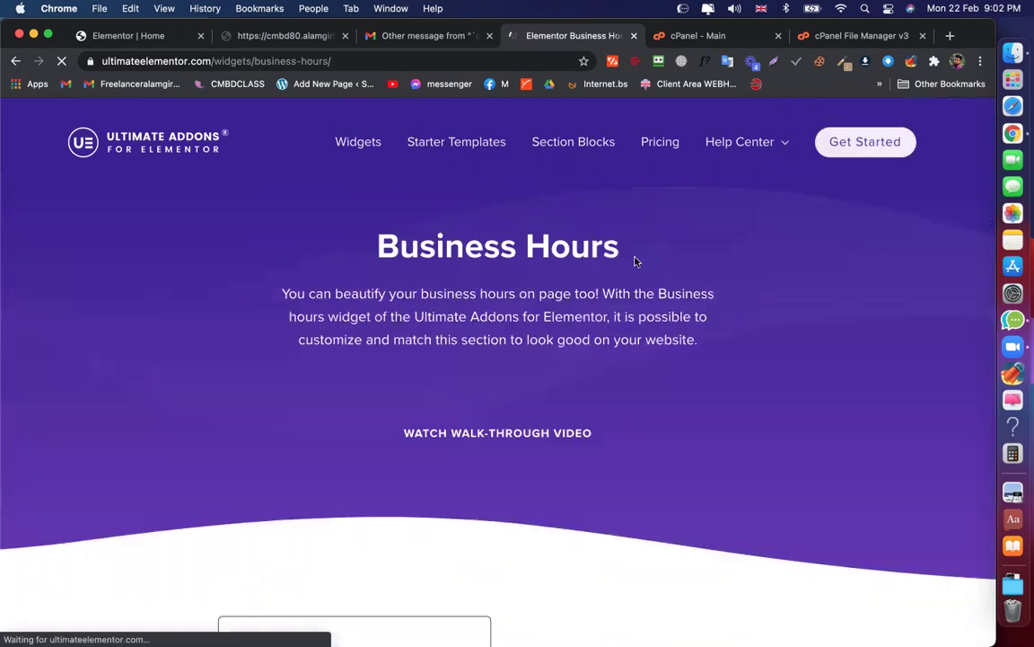
scroll(642, 255, down, 5)
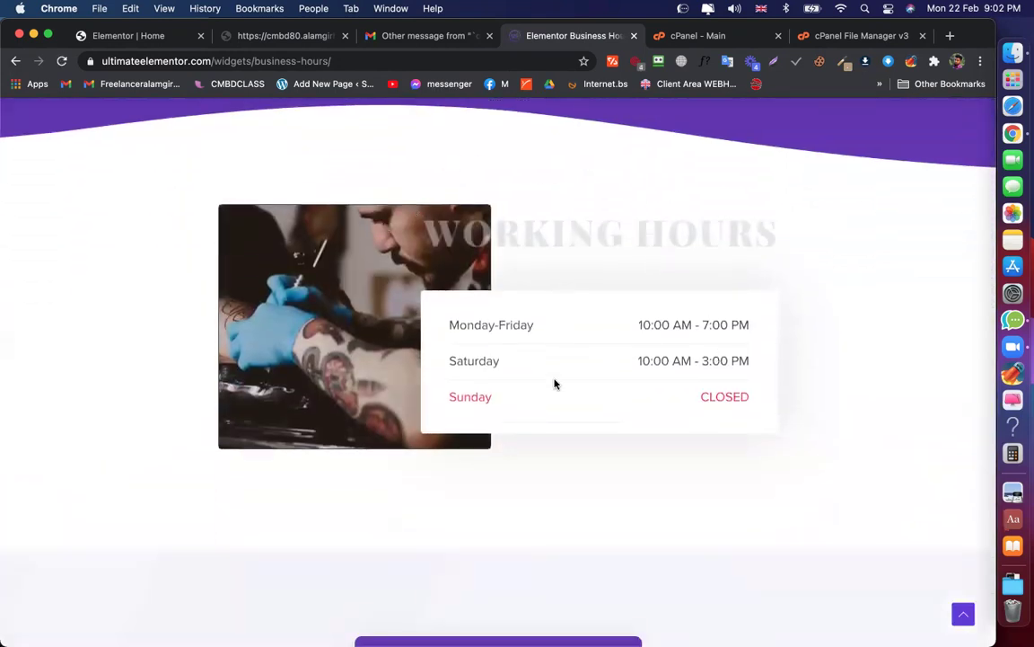
scroll(554, 385, down, 4)
scroll(522, 436, down, 4)
scroll(519, 438, down, 6)
scroll(520, 439, up, 4)
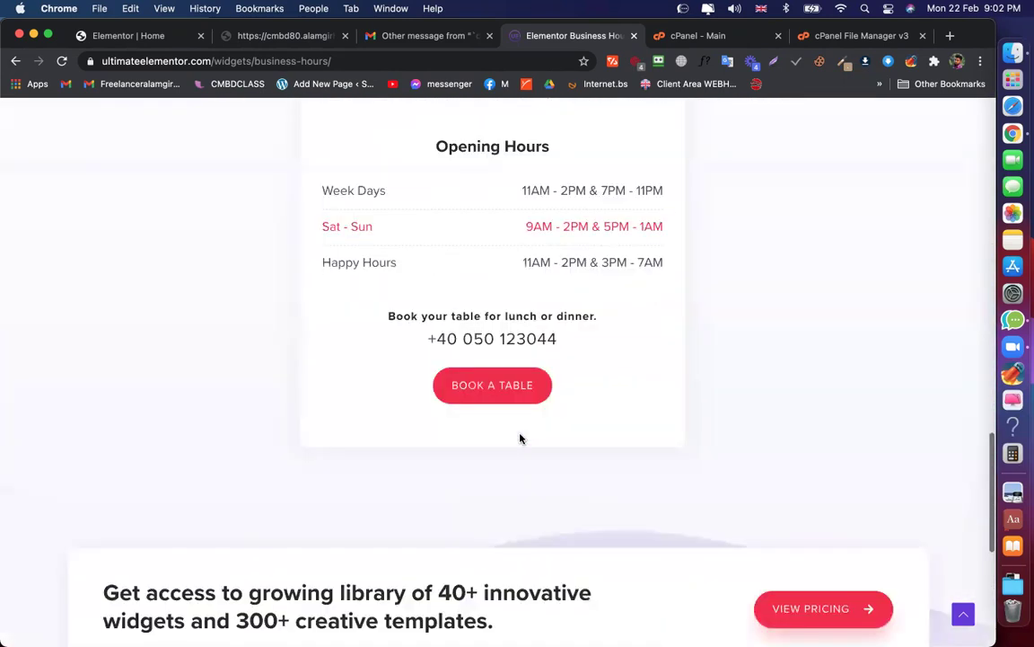
scroll(520, 438, up, 15)
Open the Content Toggle widget page with its Annual/Lifetime pricing toggle demo
click(355, 143)
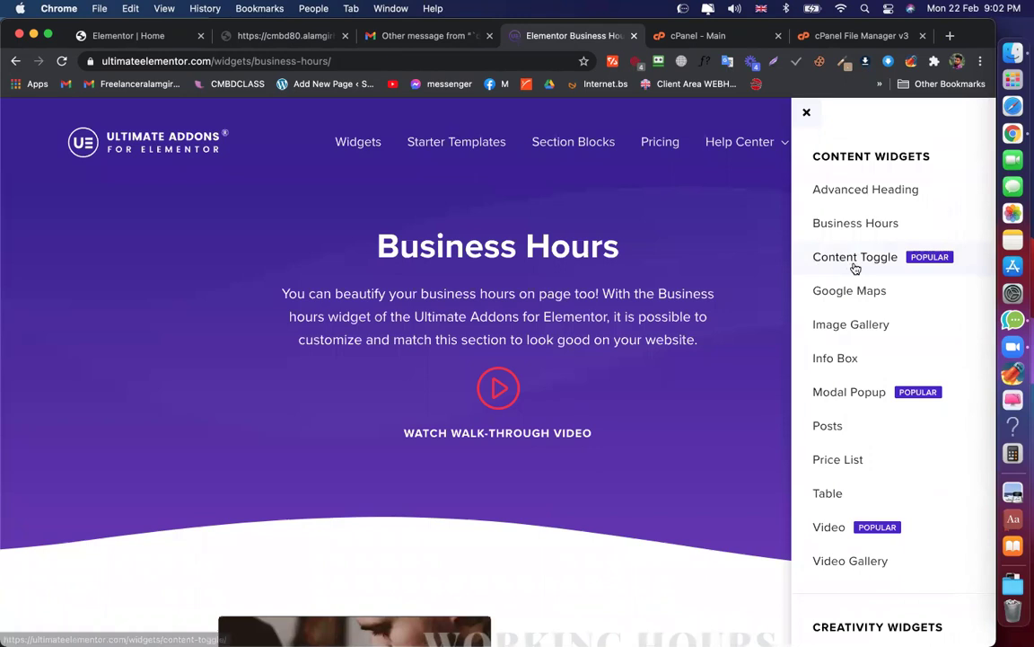
click(855, 258)
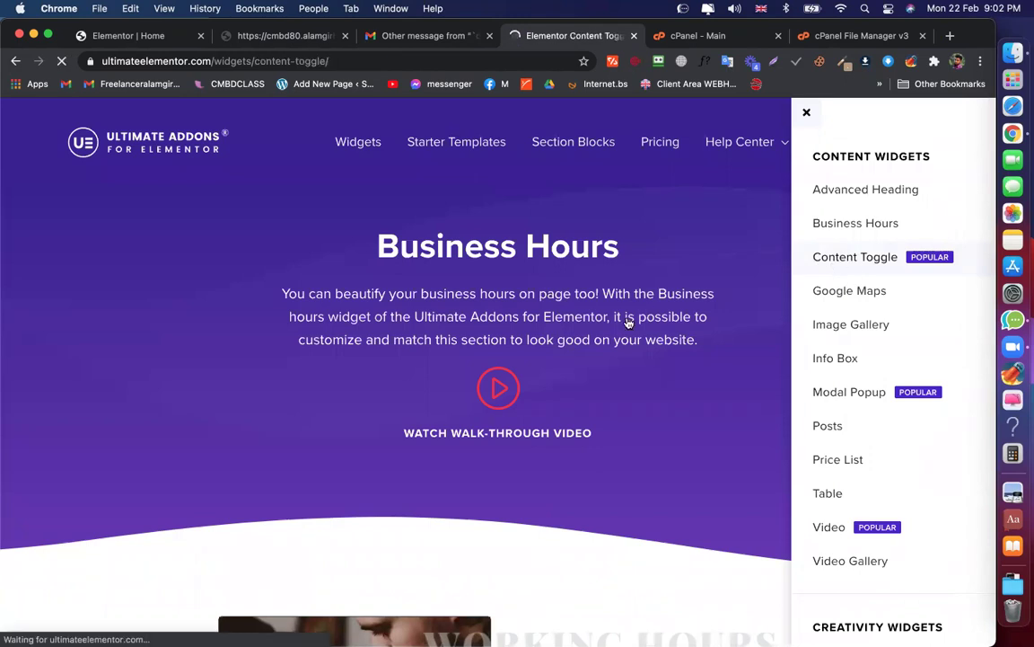
scroll(628, 323, down, 3)
scroll(628, 323, down, 5)
scroll(626, 316, up, 8)
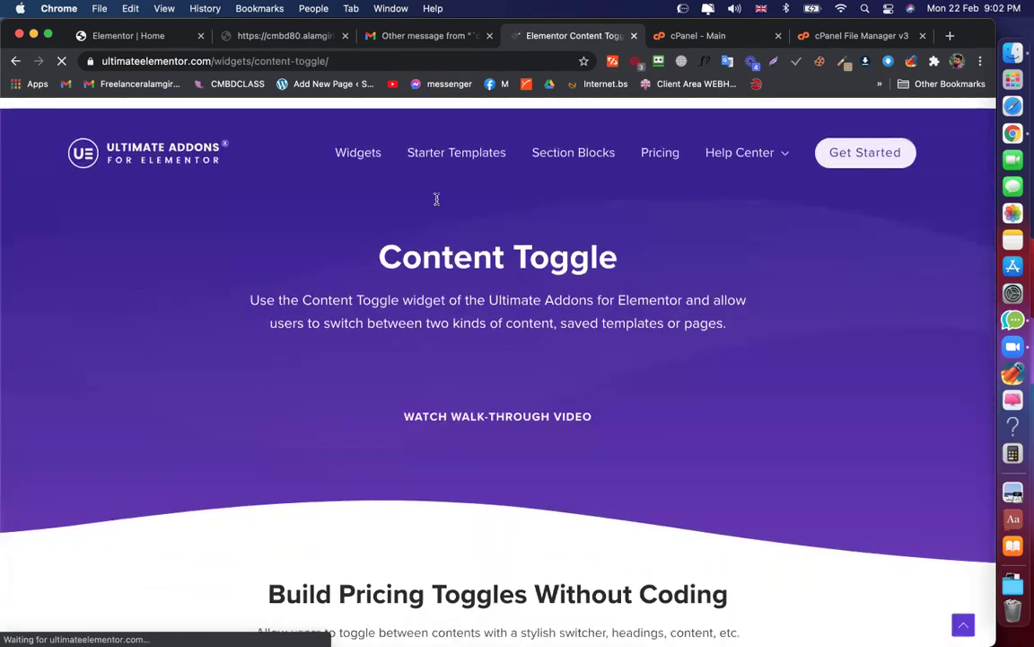
Scroll the Widgets panel down to the WooCommerce widgets section
click(356, 146)
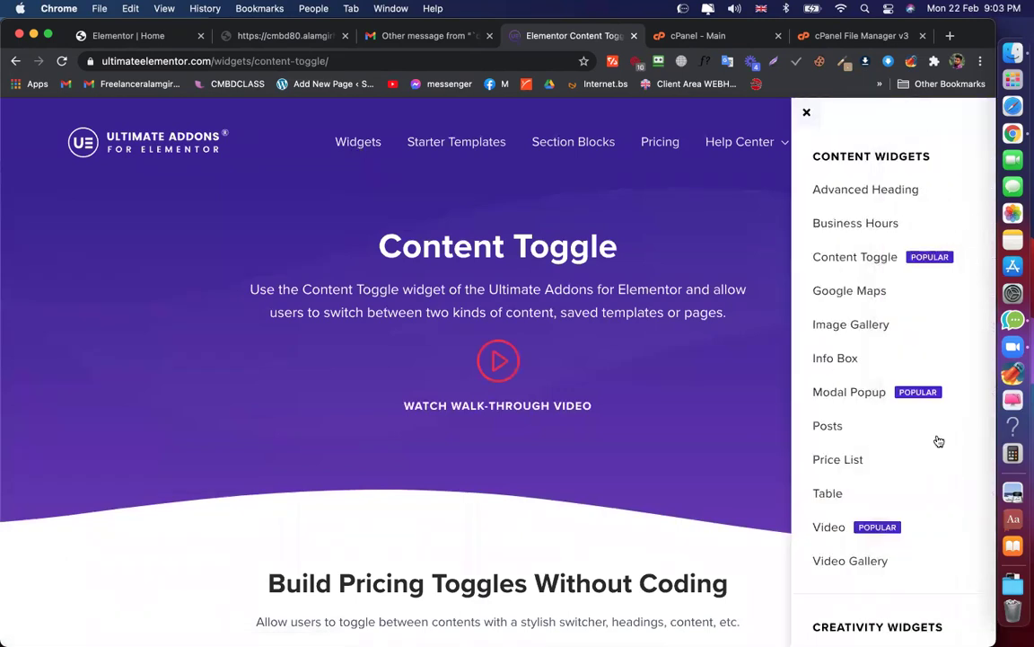
scroll(958, 464, down, 5)
scroll(930, 357, down, 10)
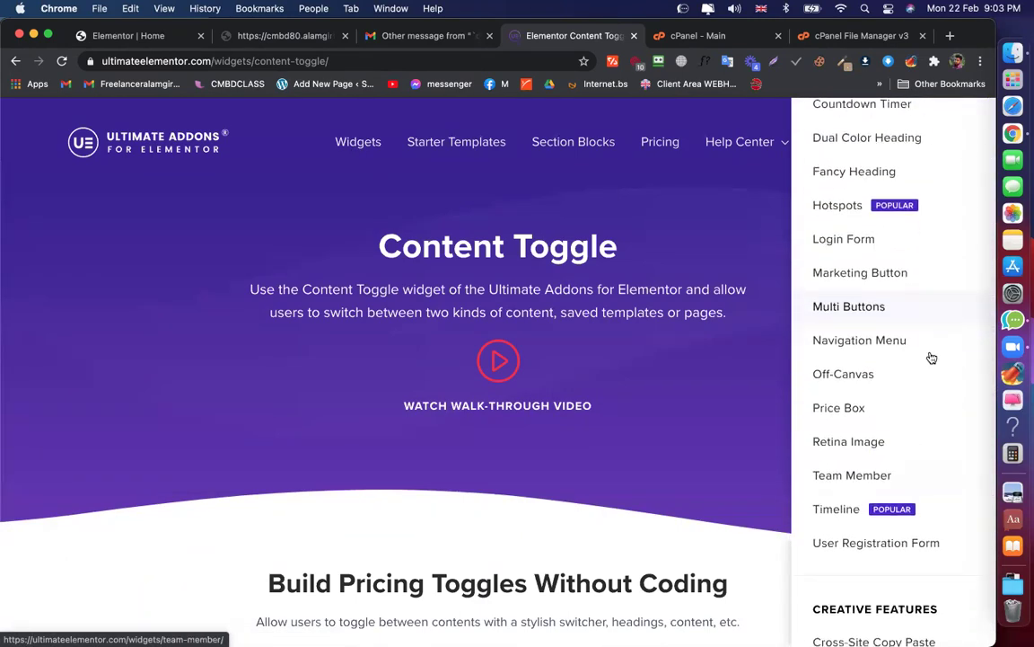
scroll(931, 357, down, 5)
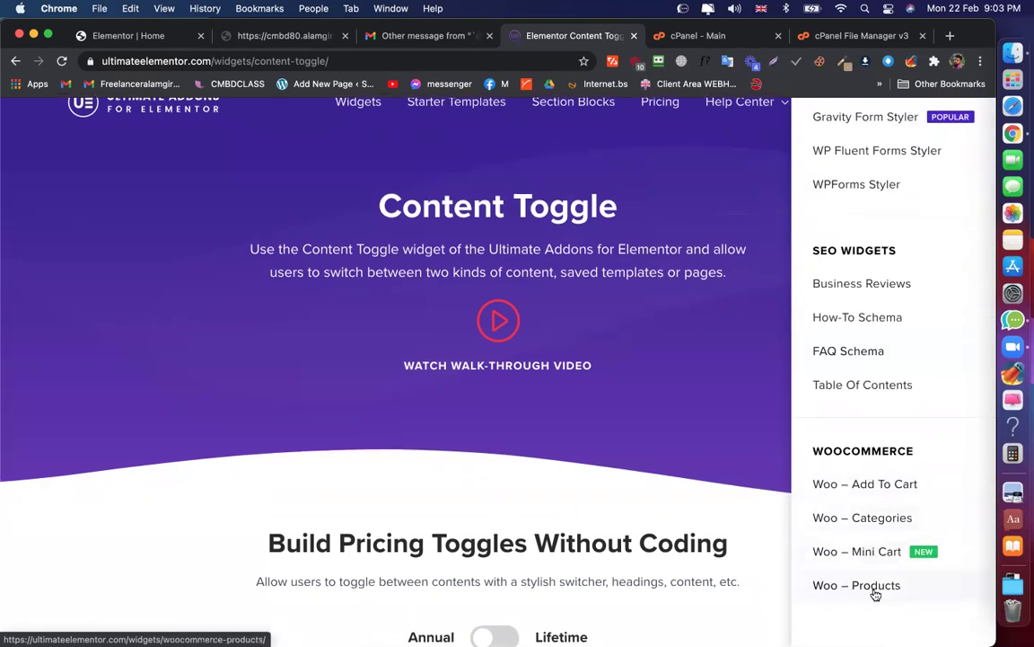
Open the Woo – Add To Cart widget page and review its pre-defined quantity button features
click(852, 482)
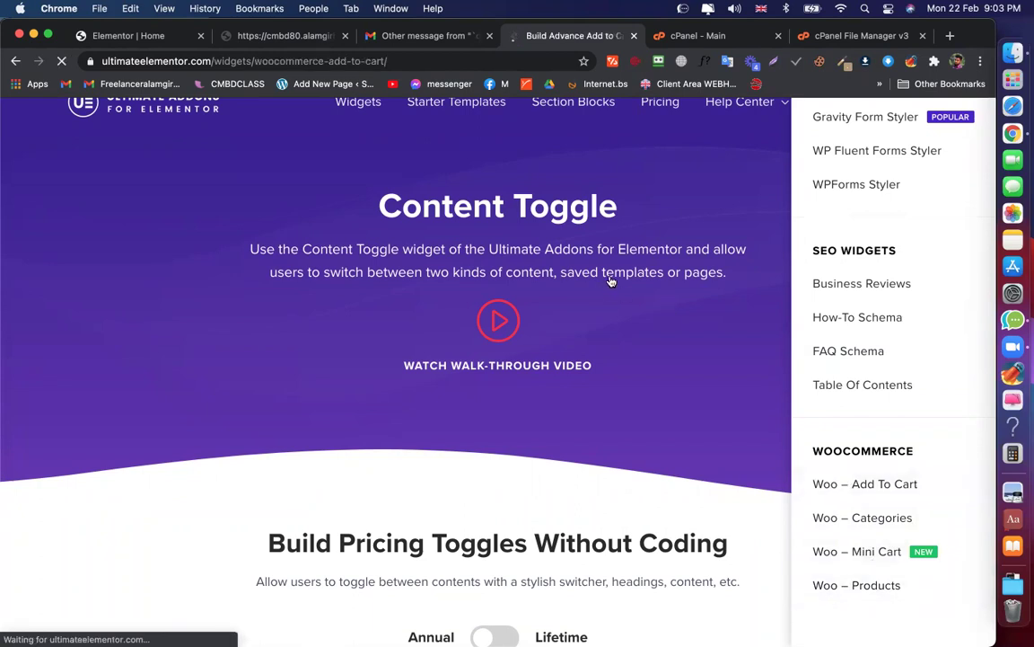
scroll(613, 279, down, 5)
scroll(616, 281, up, 2)
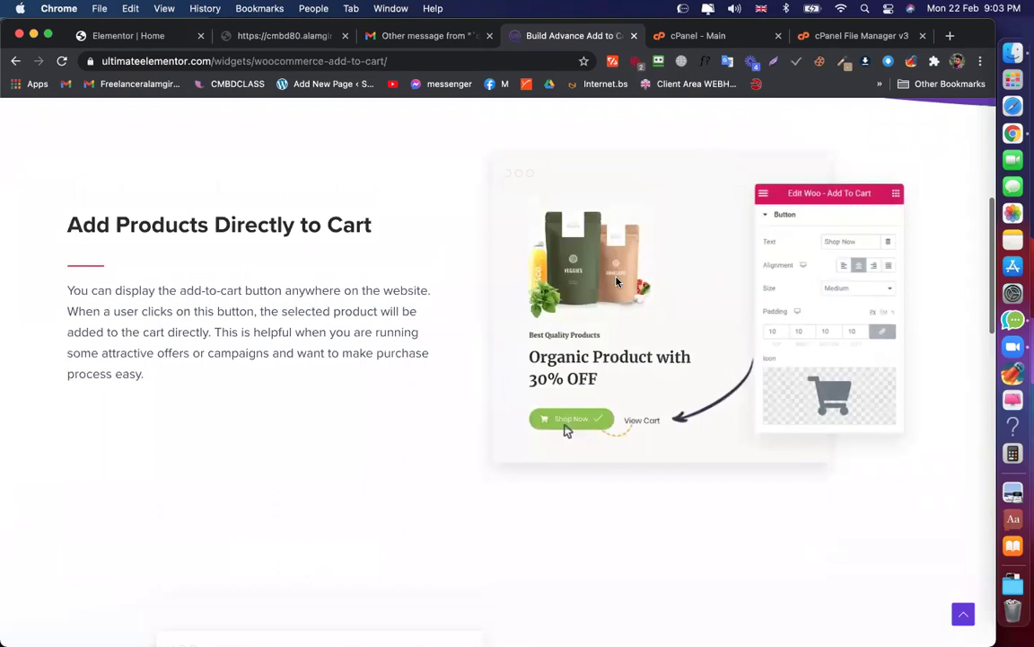
scroll(616, 281, up, 1)
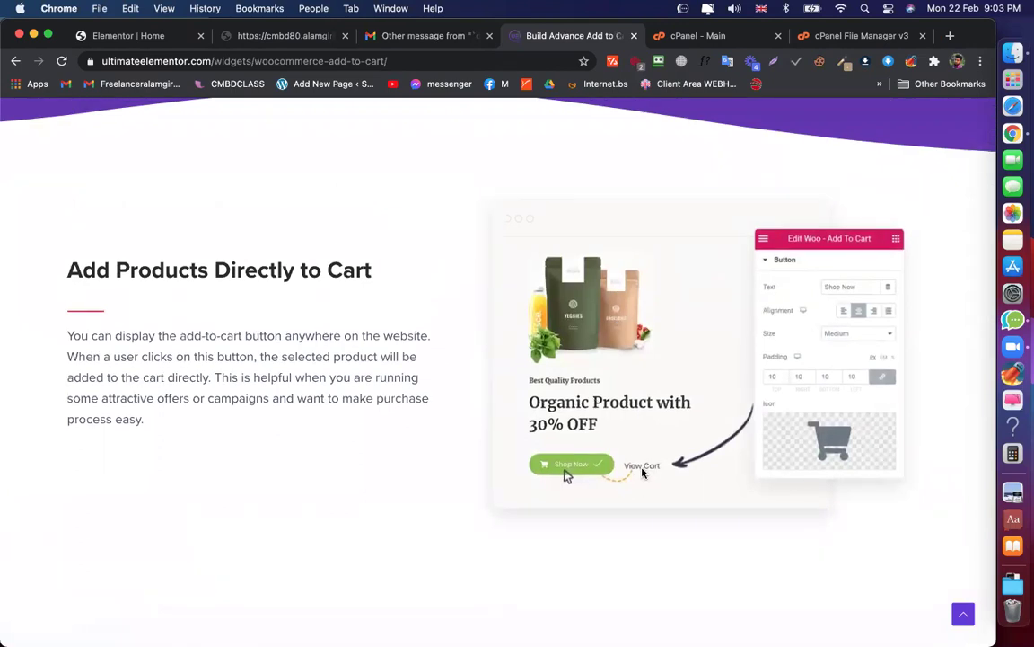
scroll(643, 473, down, 5)
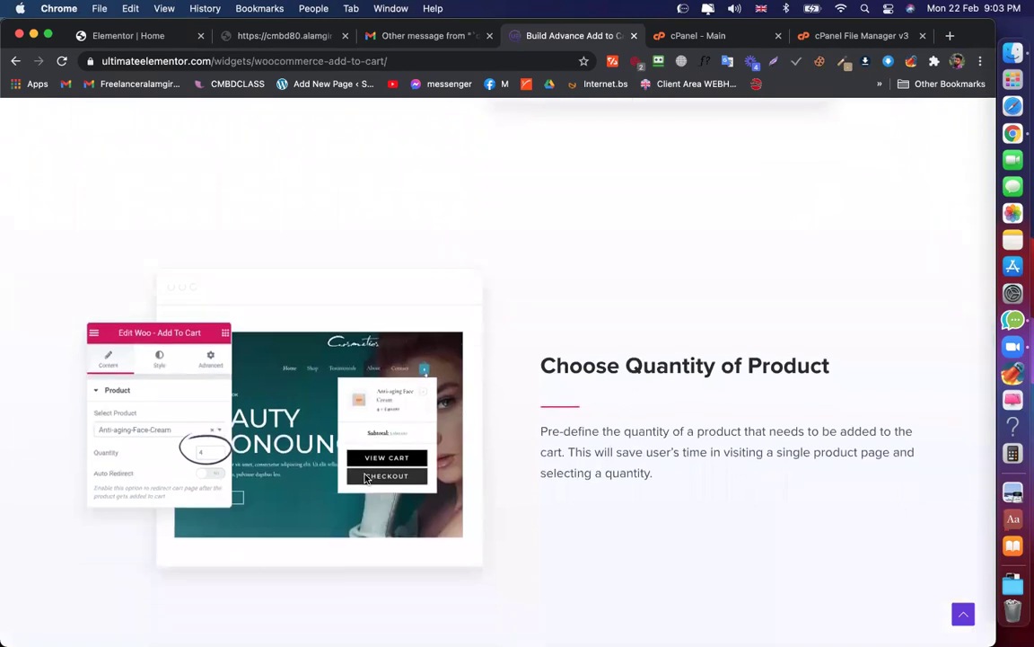
scroll(639, 399, down, 4)
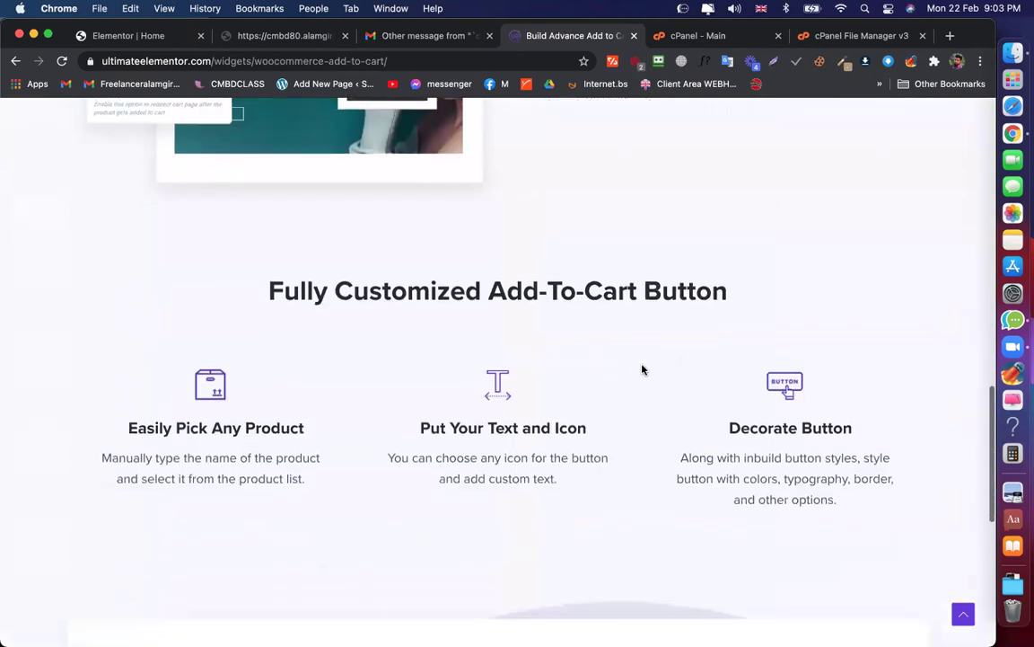
scroll(606, 387, down, 2)
scroll(606, 388, down, 3)
scroll(607, 388, up, 20)
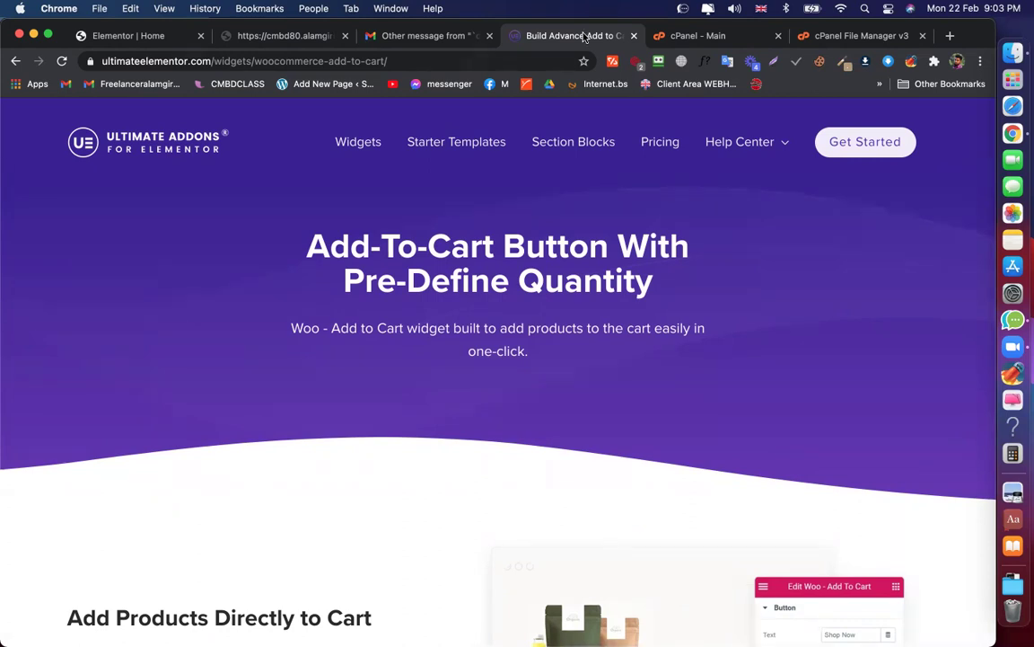
Search Google for 'direct woocommerce buy now' in a new tab
click(950, 35)
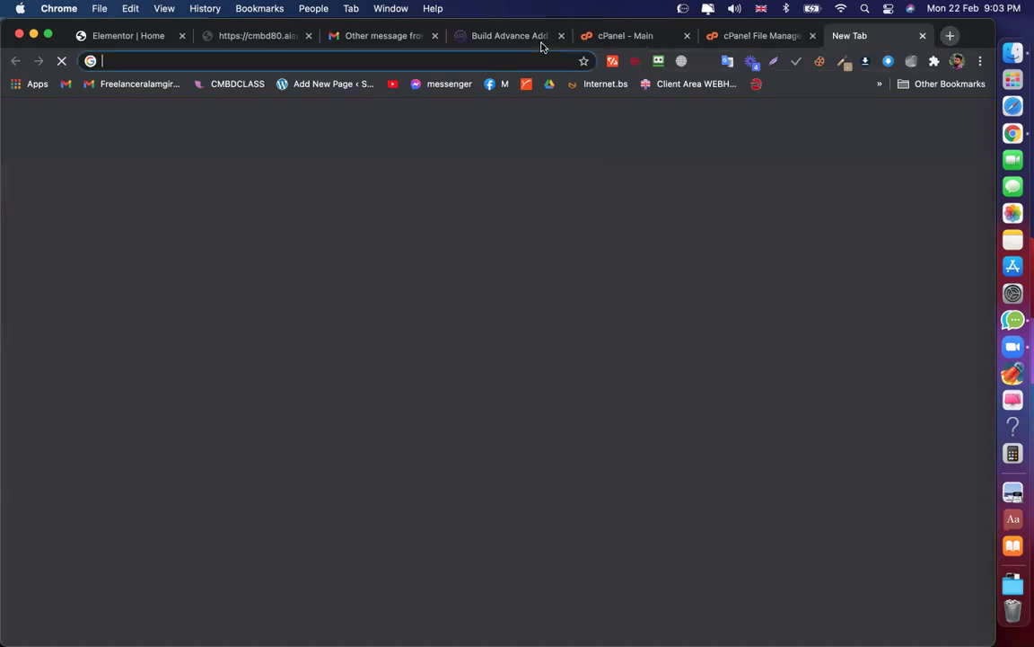
click(446, 59)
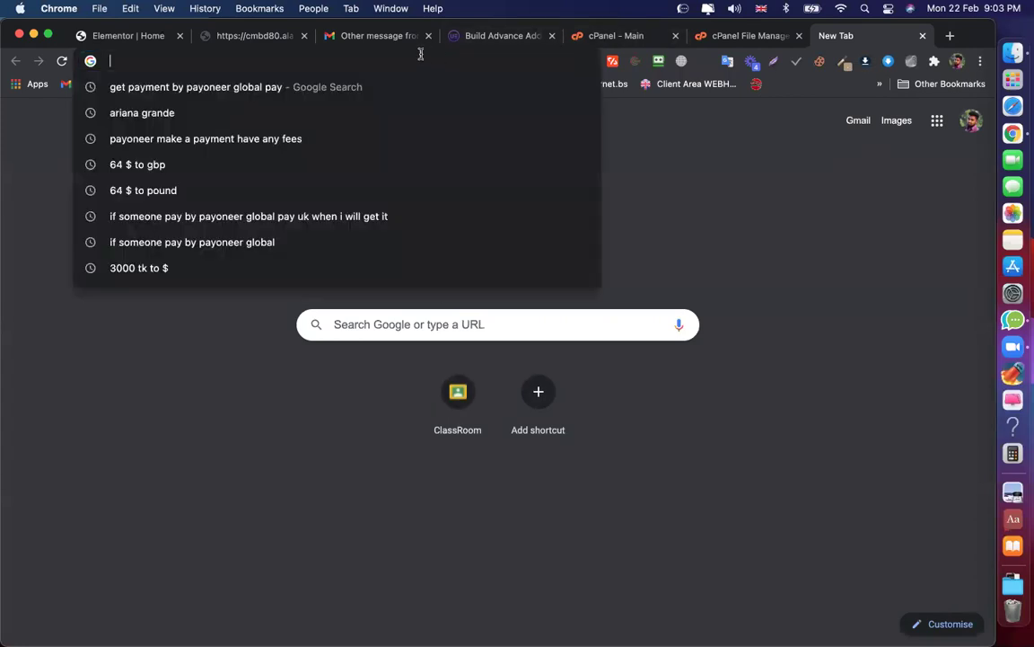
text(dire)
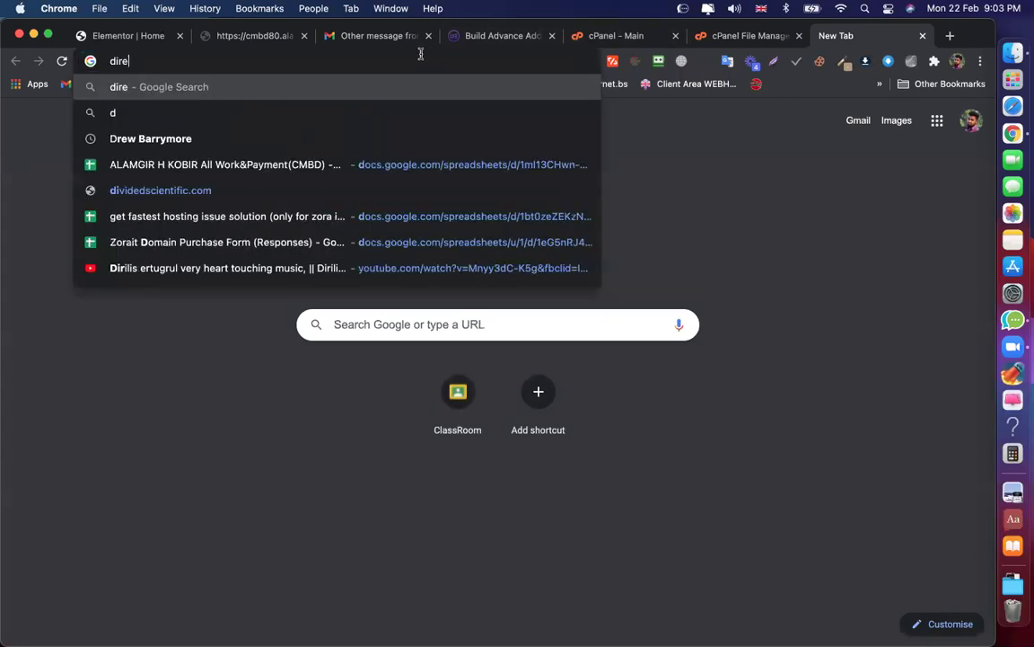
text(ct woocomm)
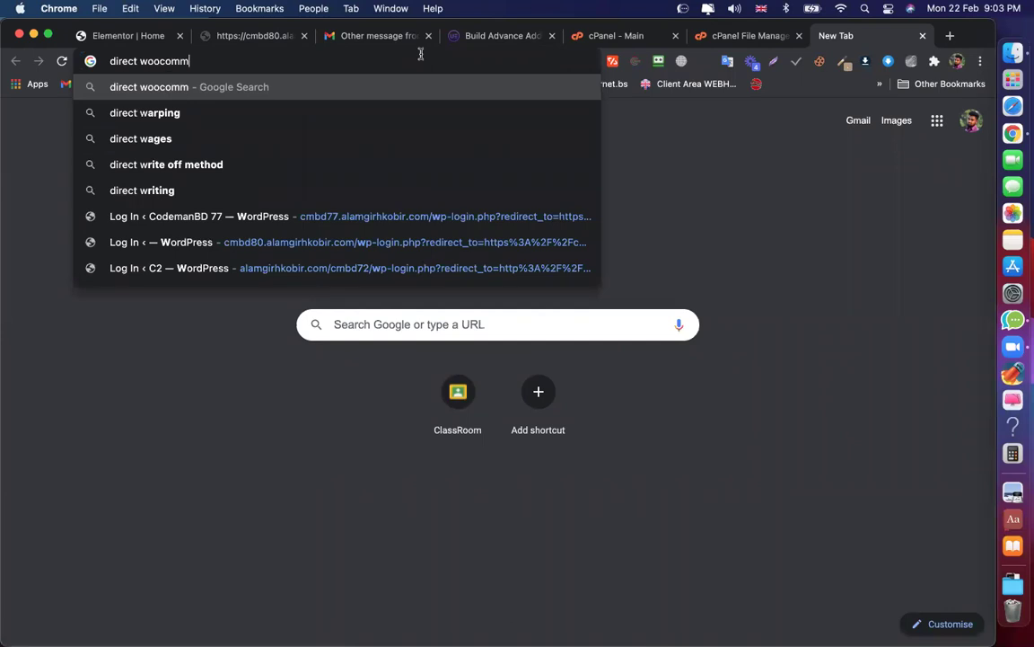
text(erce buy now)
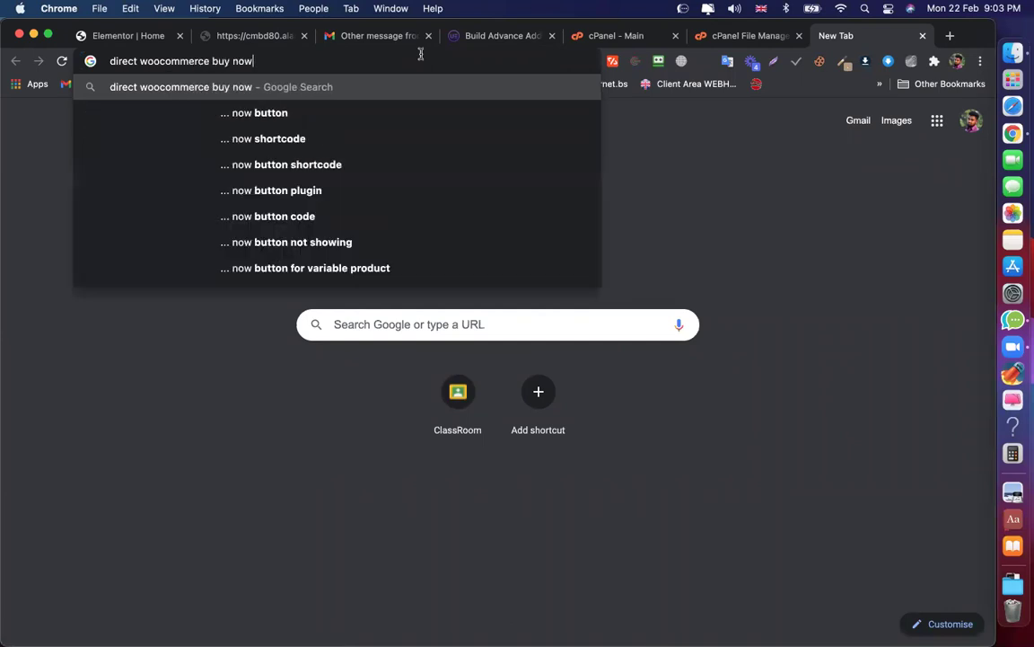
key(Return)
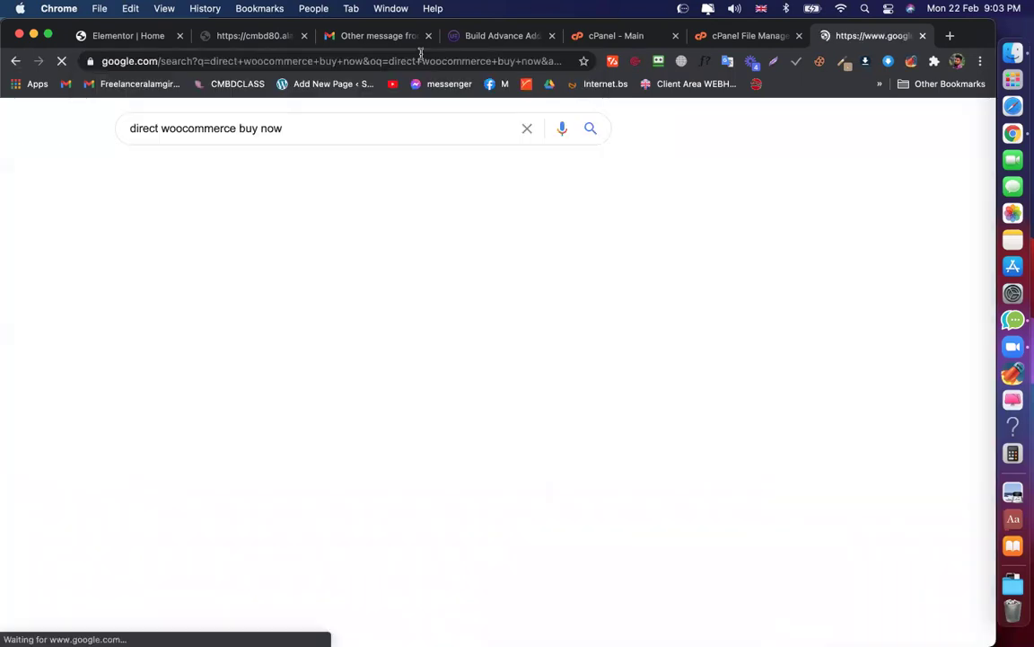
scroll(232, 250, down, 1)
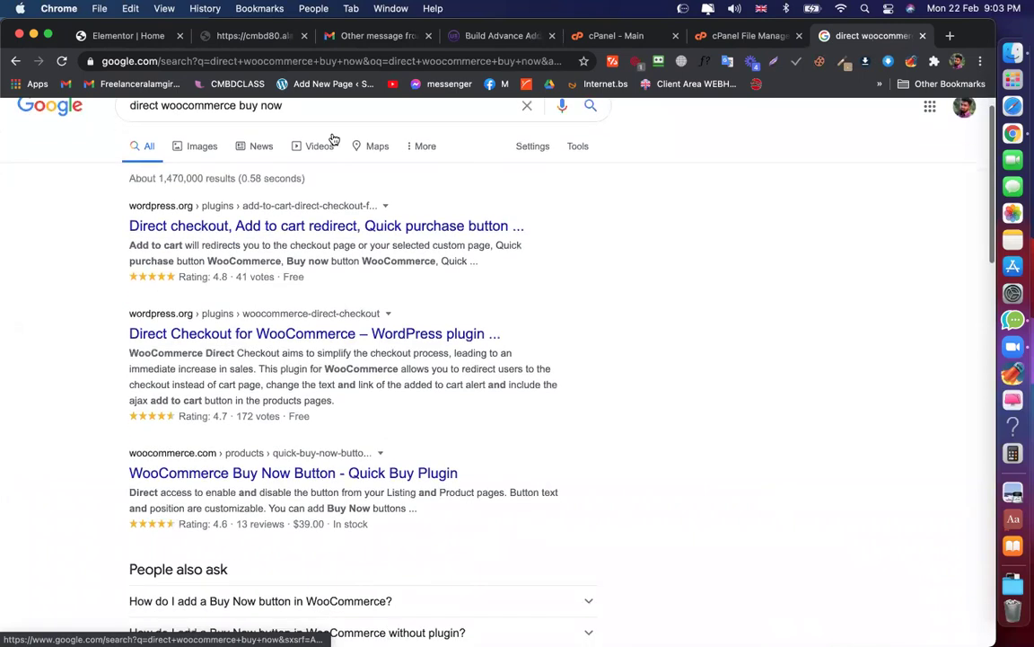
Refine the query to 'direct woocommerce buy now link'
click(341, 120)
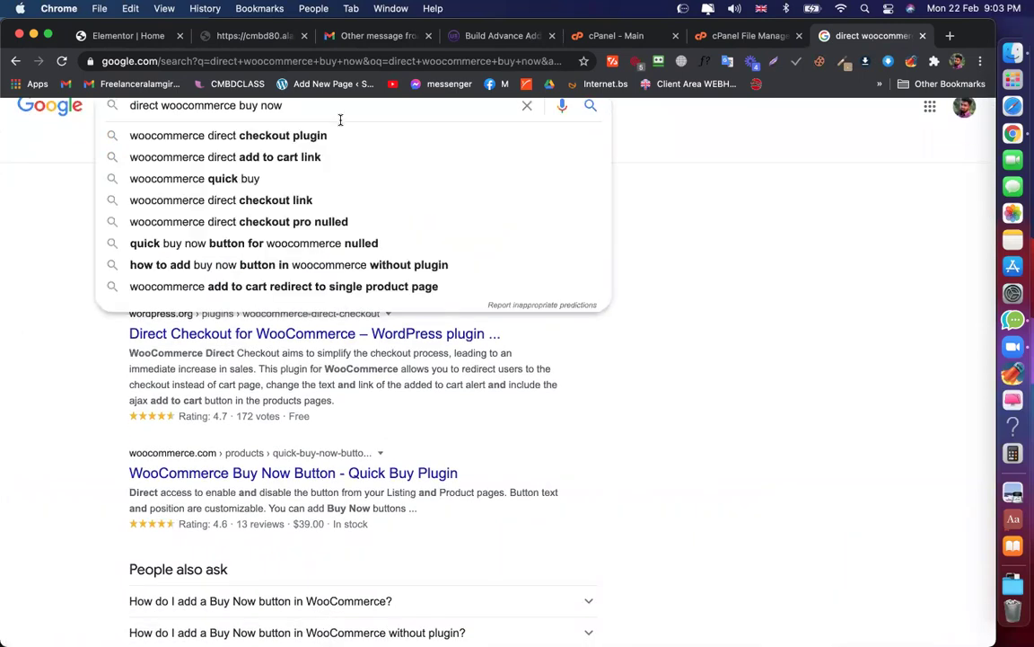
text(line)
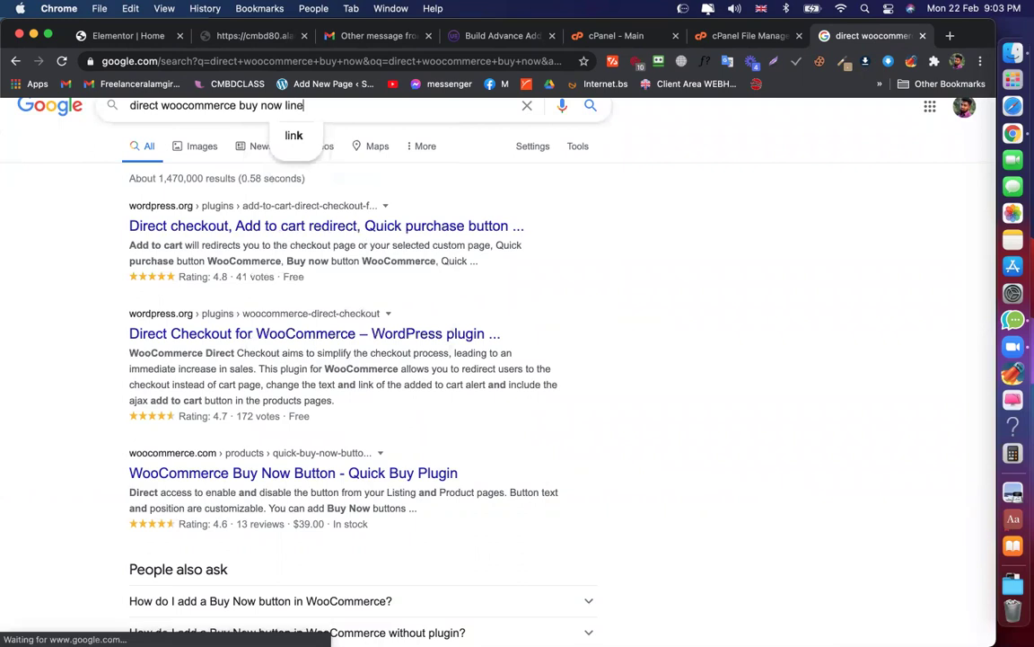
key(Return)
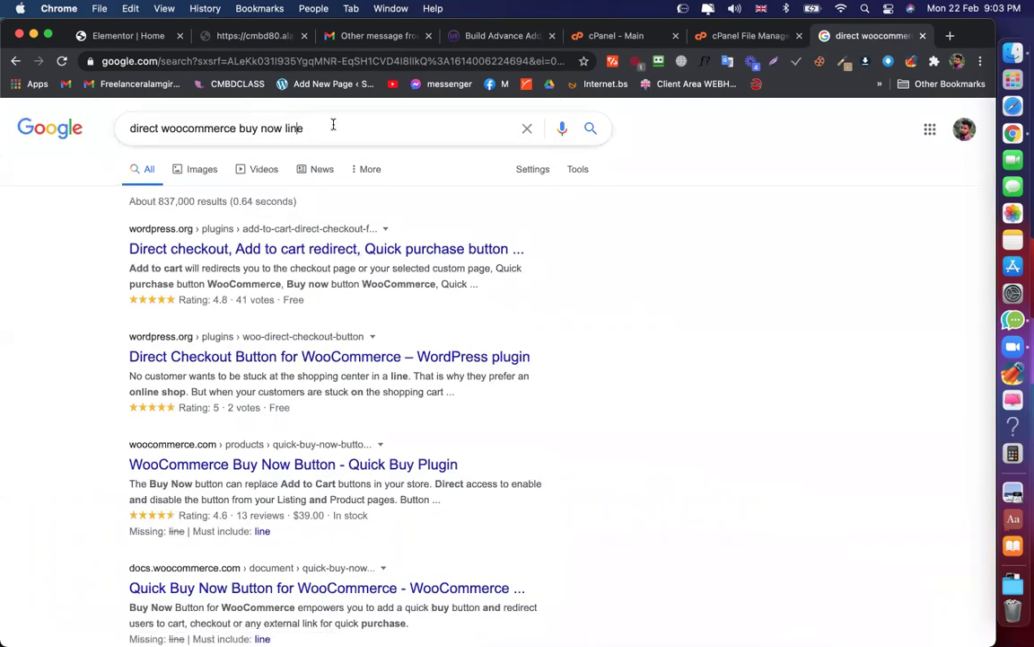
click(334, 123)
key(BackSpace)
text(k)
key(Return)
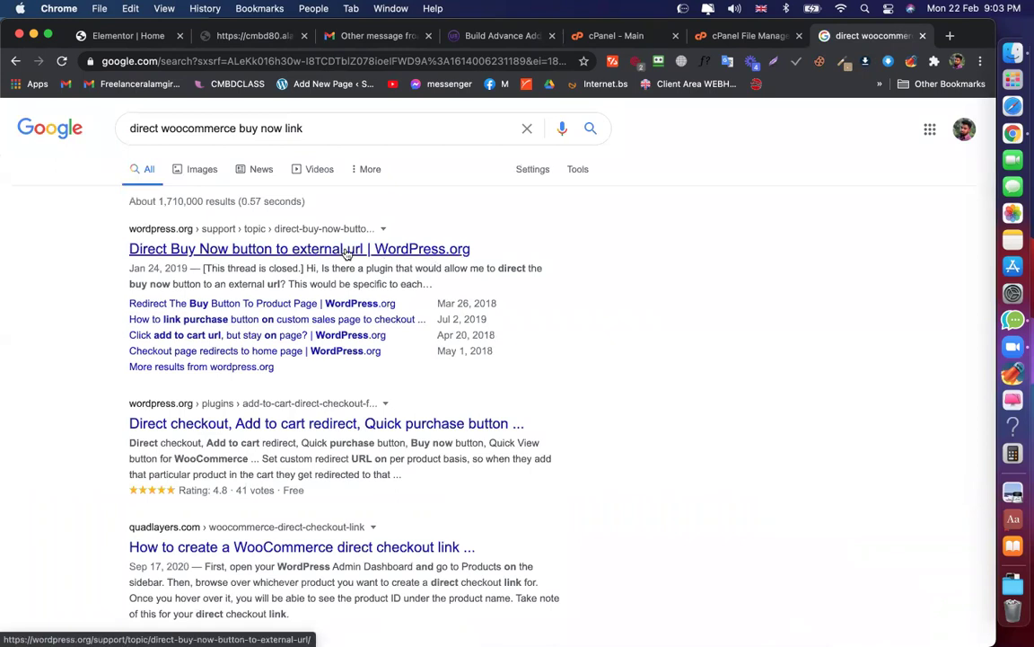
Skim the WordPress.org Direct Buy Now forum thread, then return to the search results
click(347, 250)
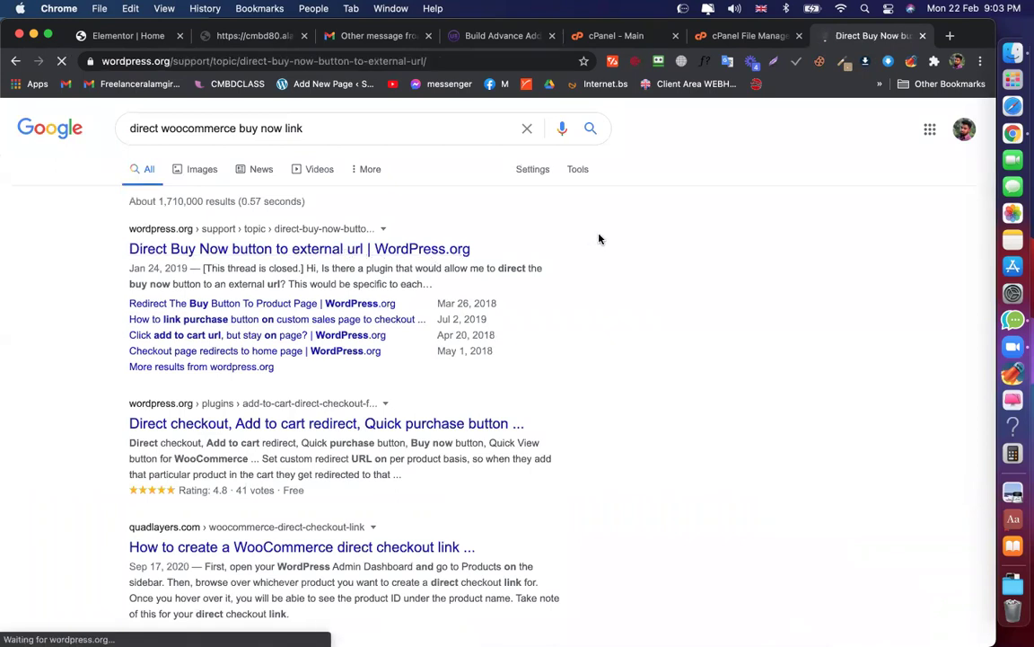
scroll(429, 367, down, 3)
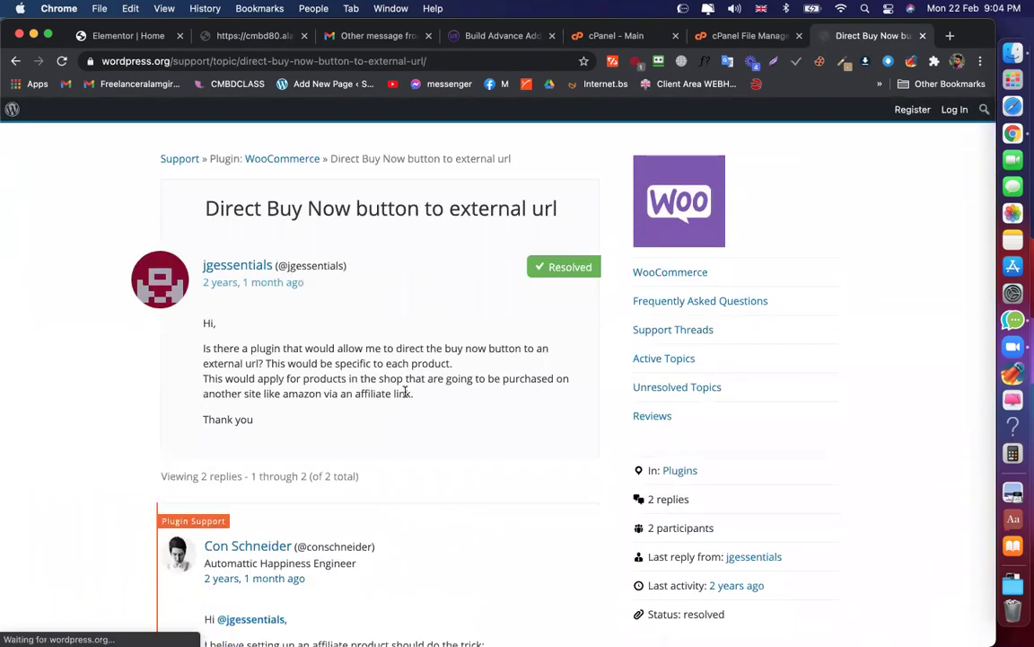
scroll(406, 393, down, 6)
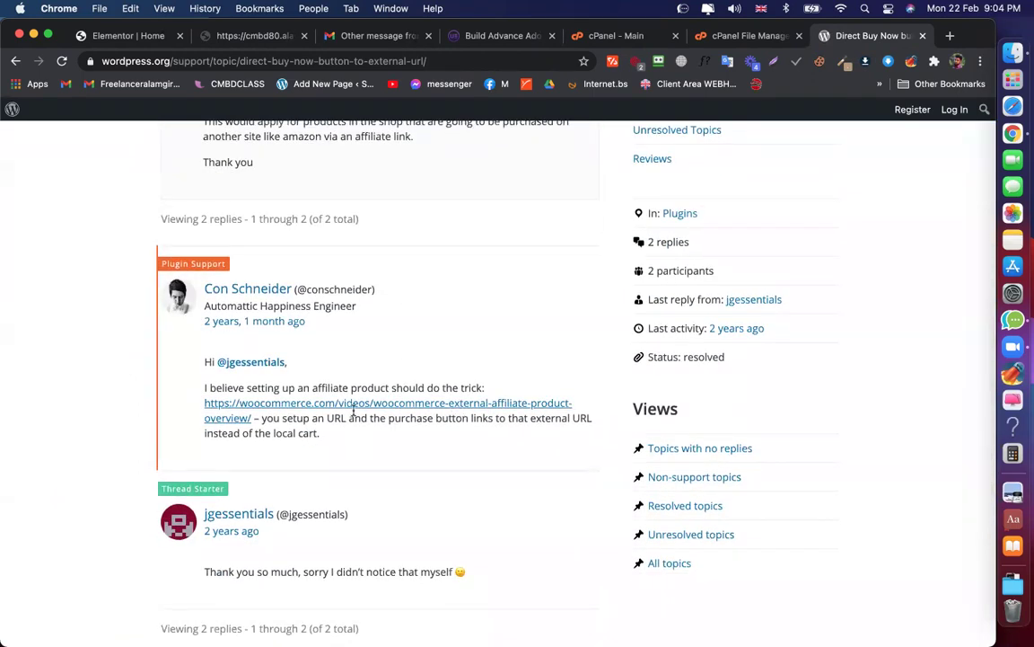
scroll(354, 410, down, 6)
scroll(353, 413, up, 3)
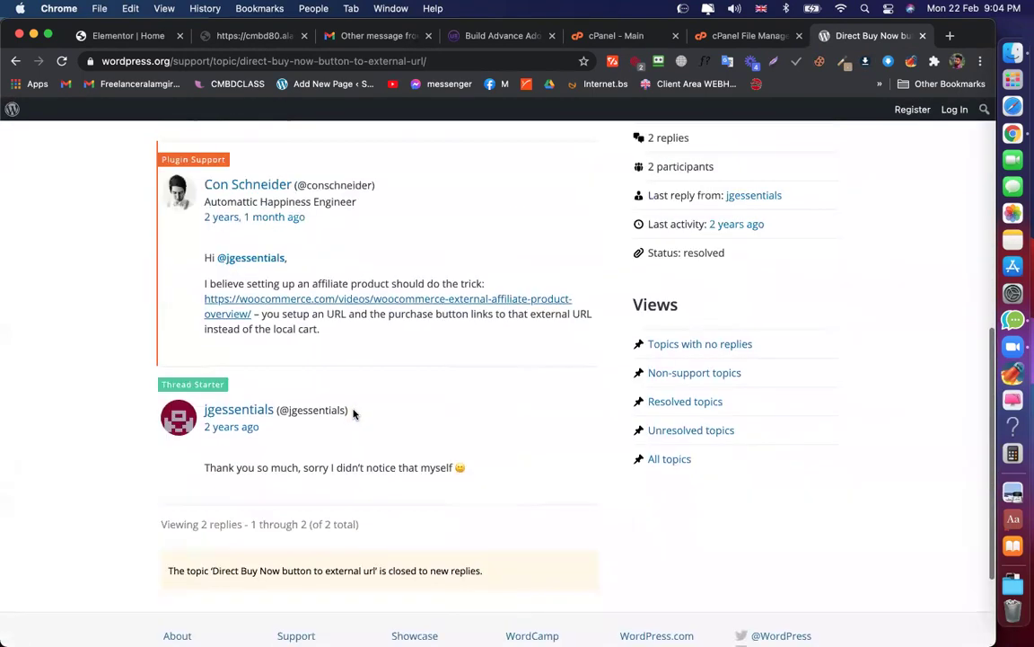
scroll(354, 410, up, 10)
key(super+bracketleft)
scroll(547, 300, down, 5)
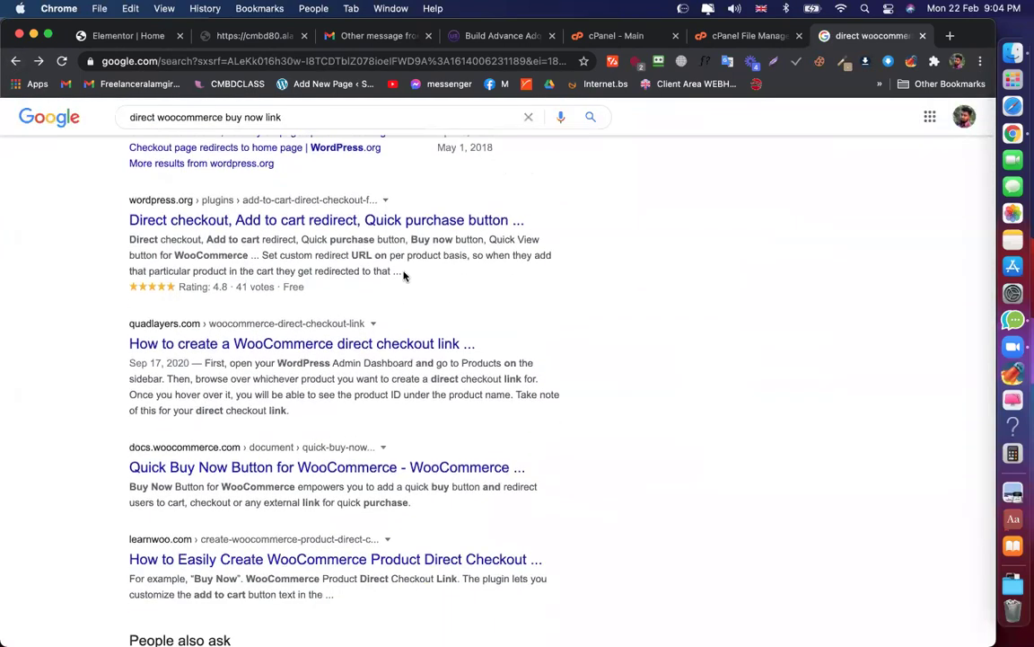
triple_click(363, 329)
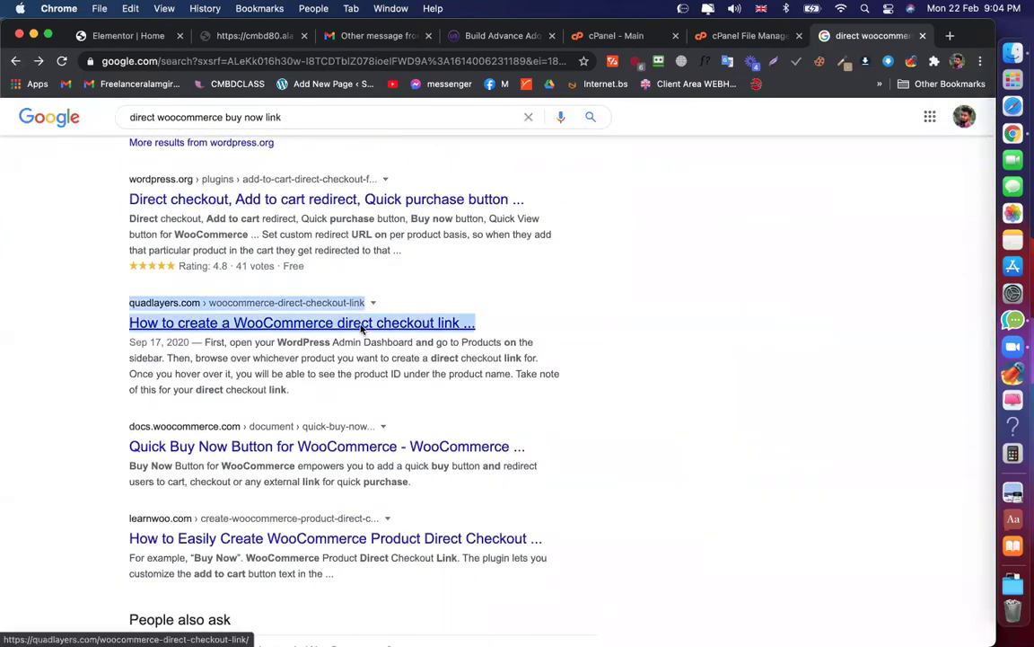
right_click(363, 329)
key(Escape)
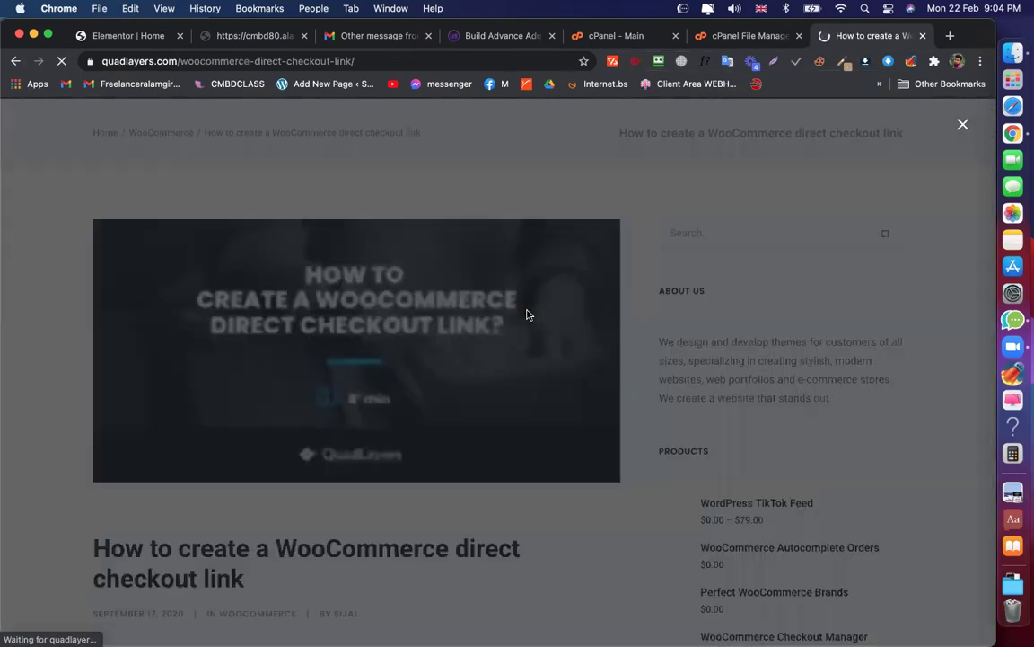
scroll(462, 404, down, 10)
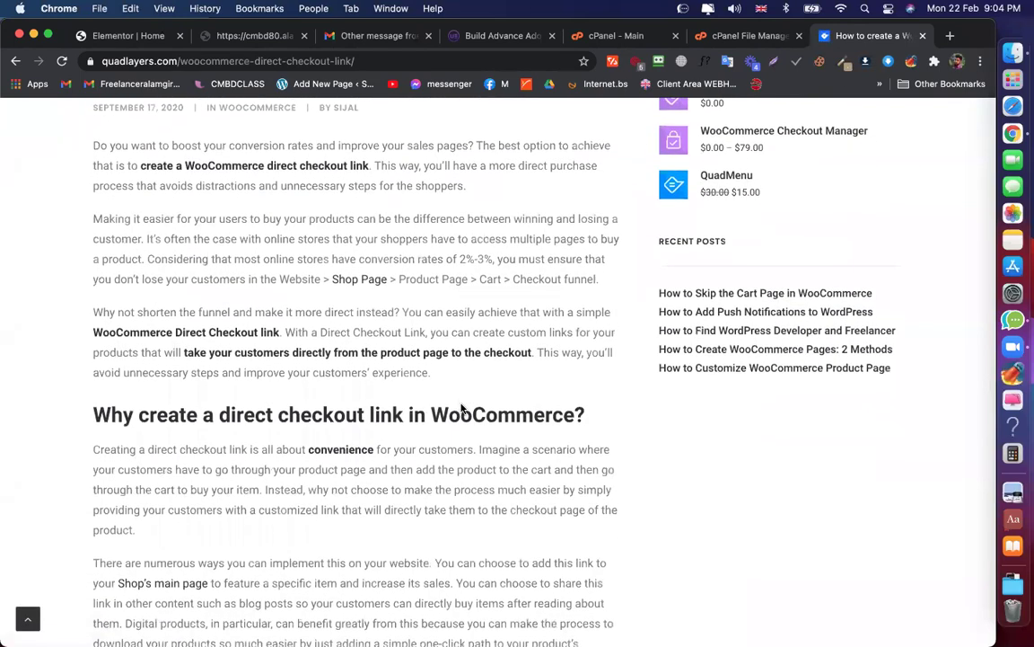
scroll(461, 408, down, 2)
scroll(462, 409, down, 8)
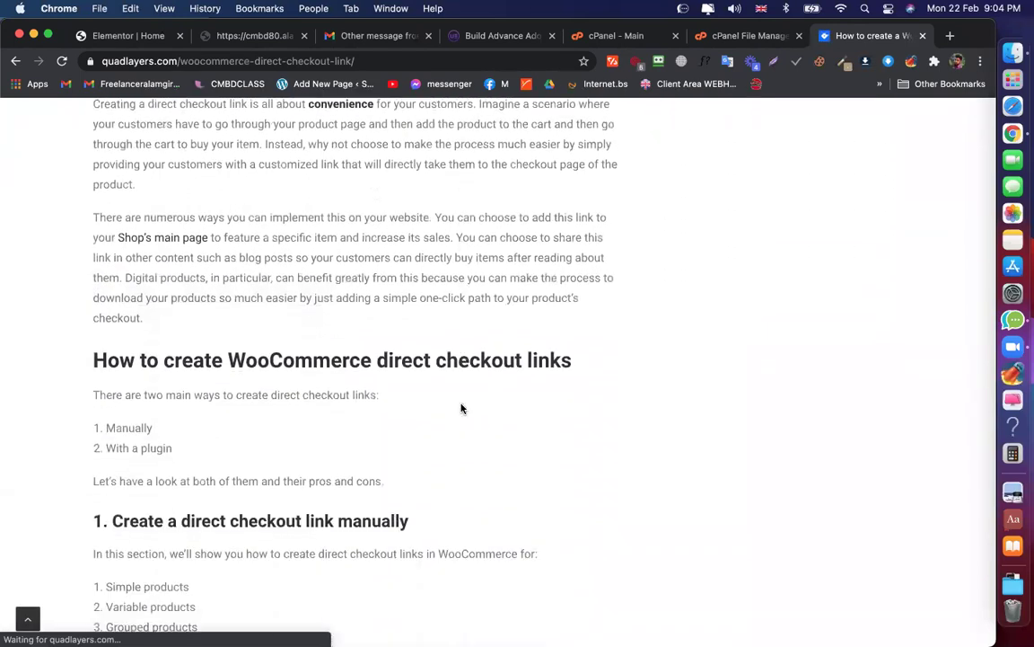
scroll(461, 409, down, 7)
drag(408, 338, 100, 348)
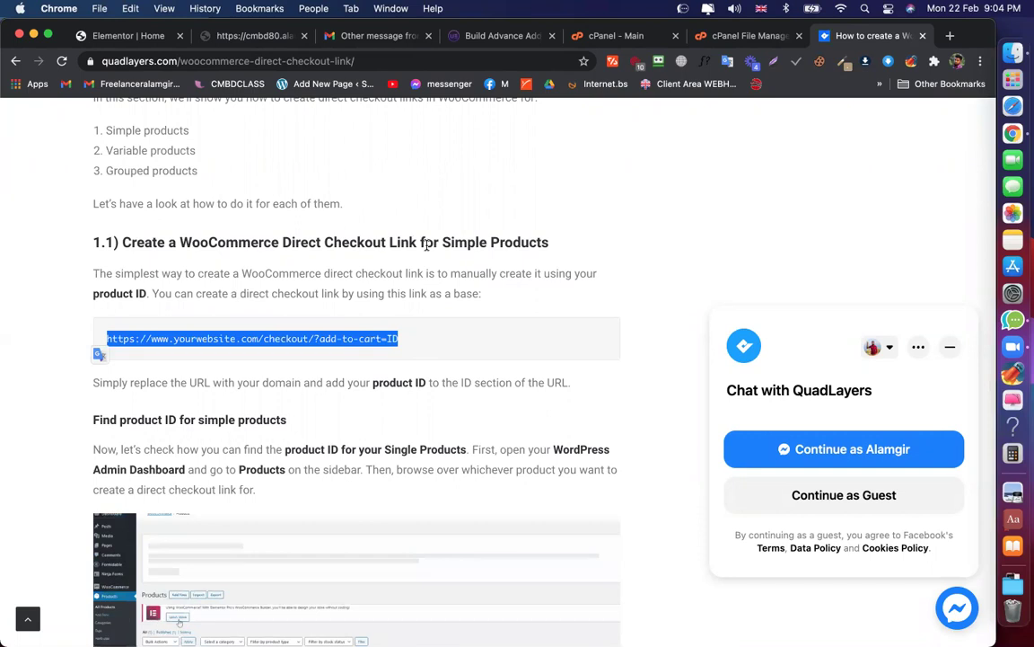
click(99, 350)
Activate the WooCommerce plugin from WordPress admin's Installed Plugins list
click(139, 37)
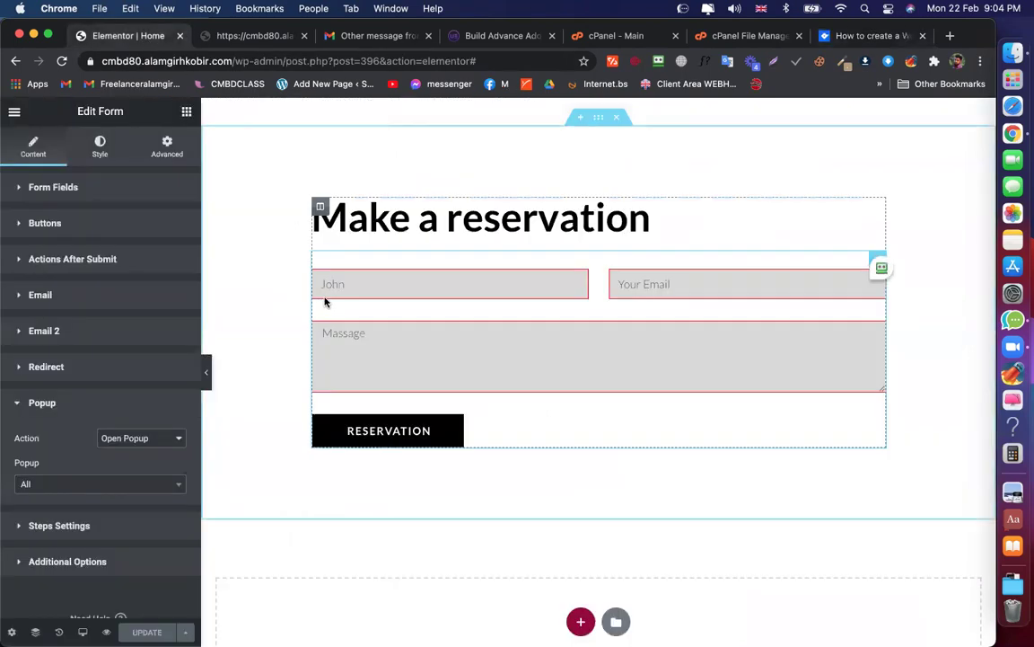
click(253, 38)
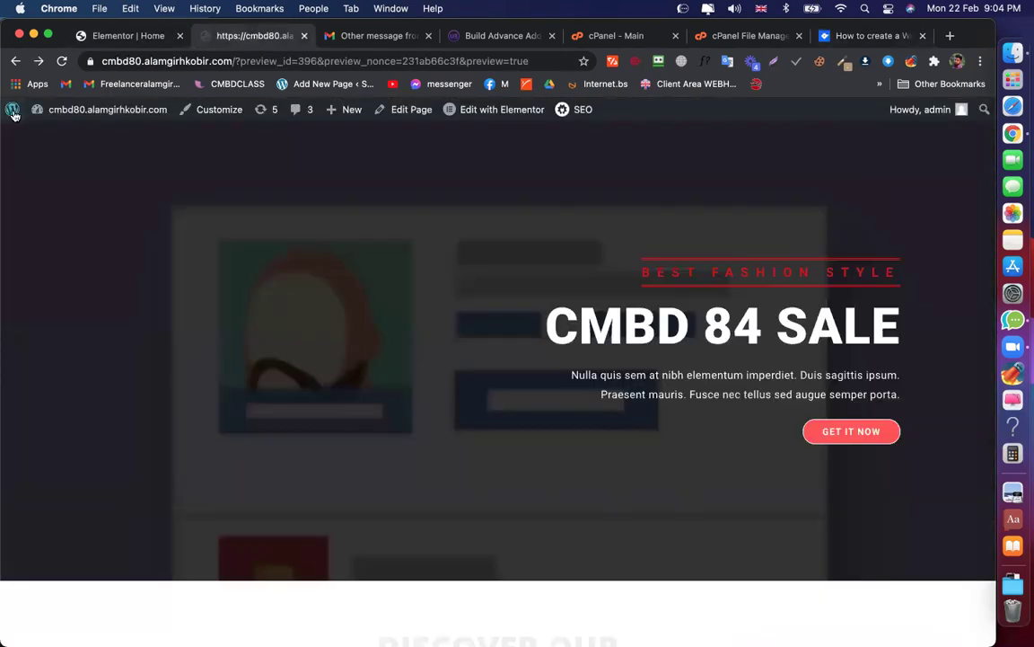
click(14, 114)
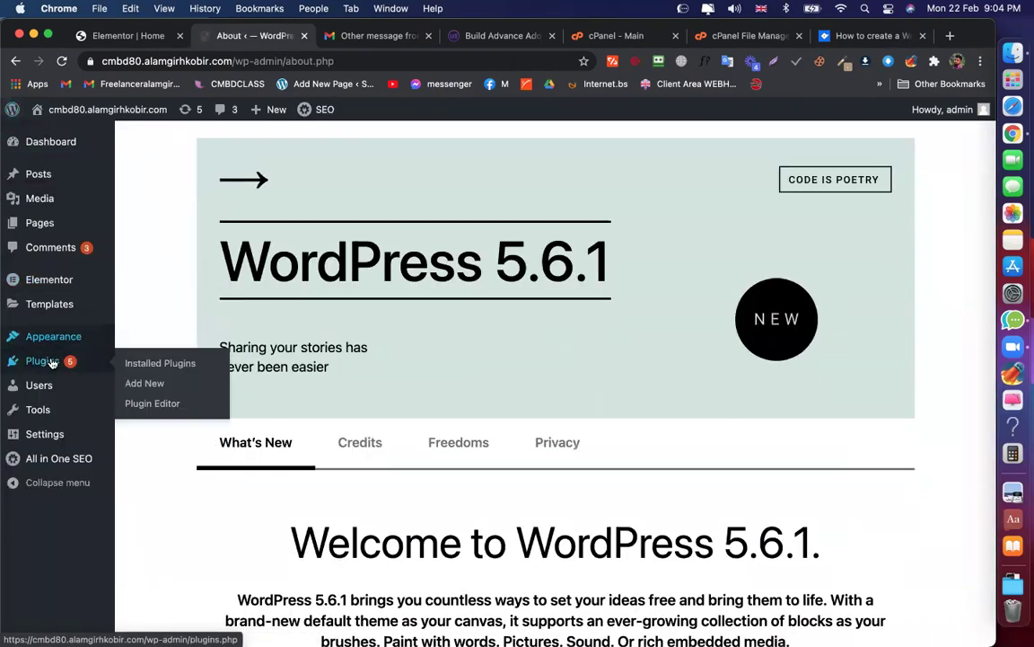
click(41, 361)
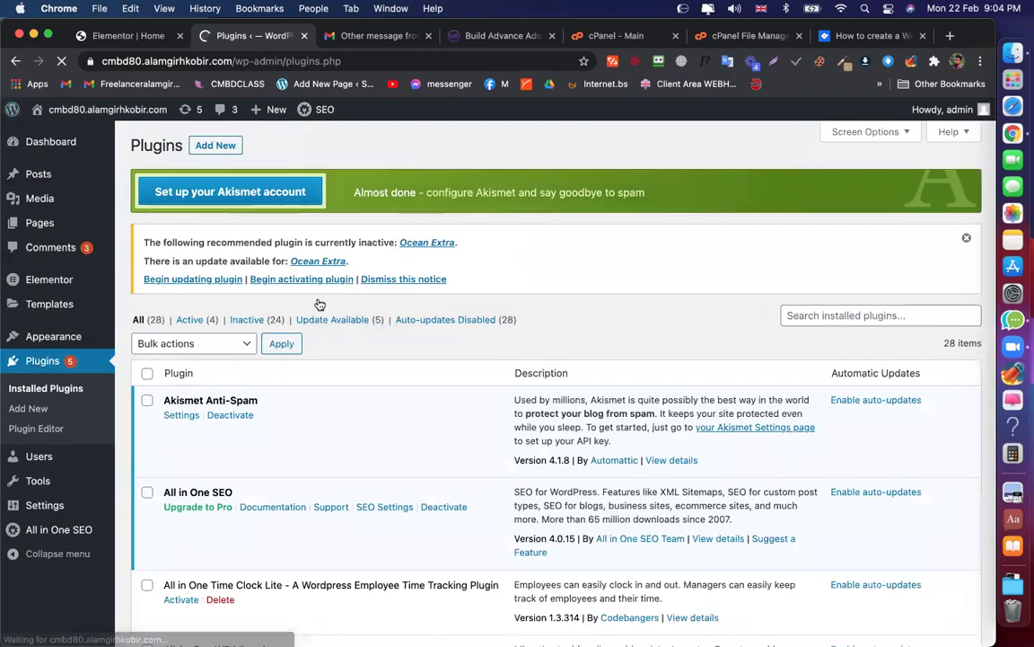
scroll(318, 302, down, 5)
scroll(318, 303, down, 10)
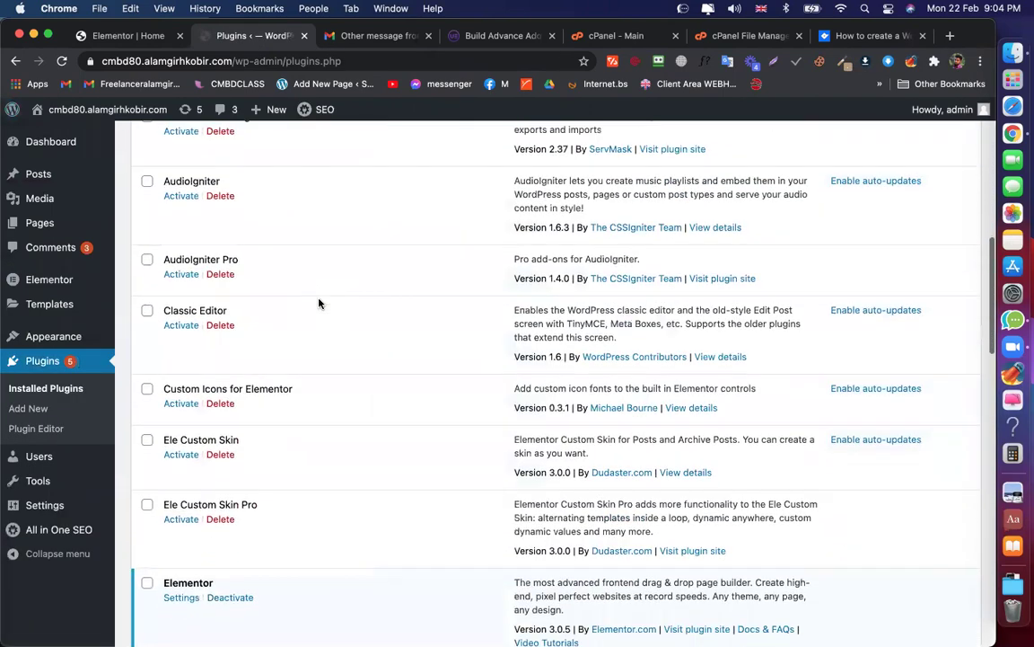
scroll(319, 303, down, 7)
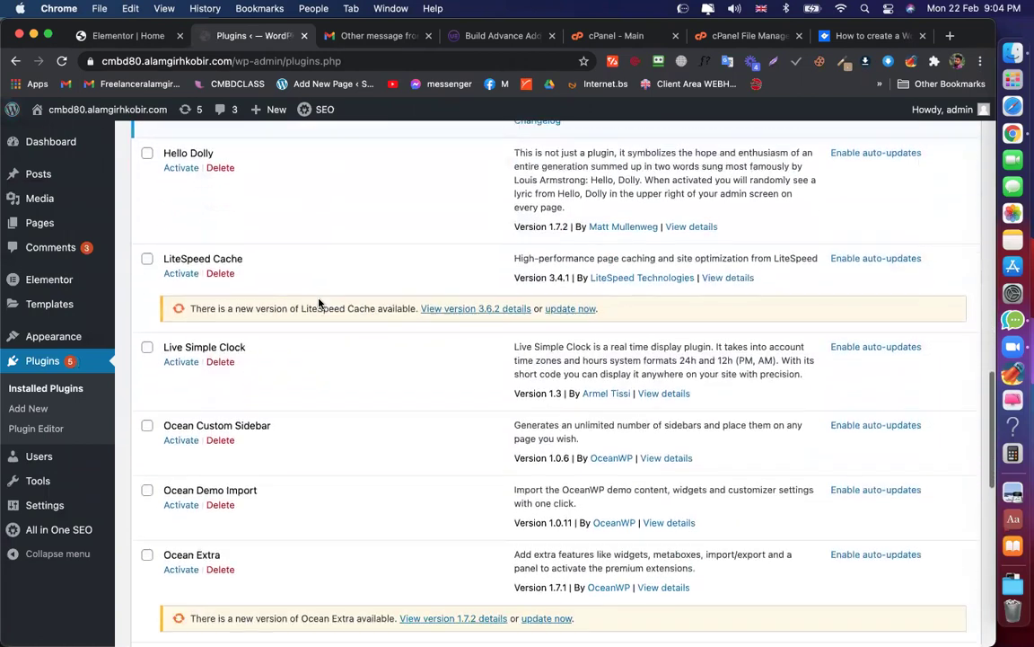
scroll(319, 303, down, 6)
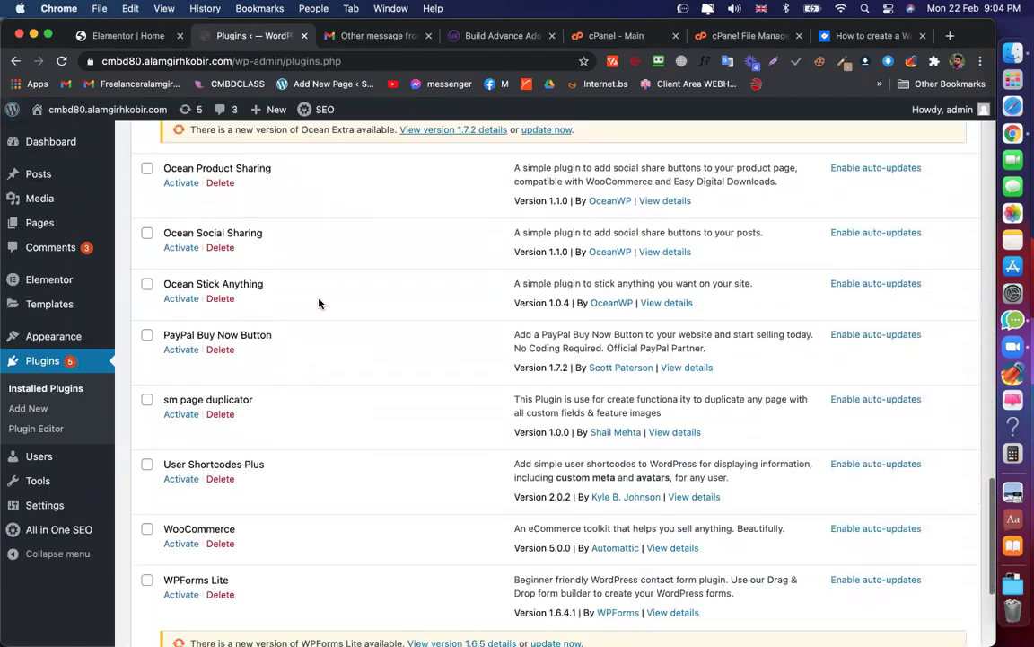
click(178, 347)
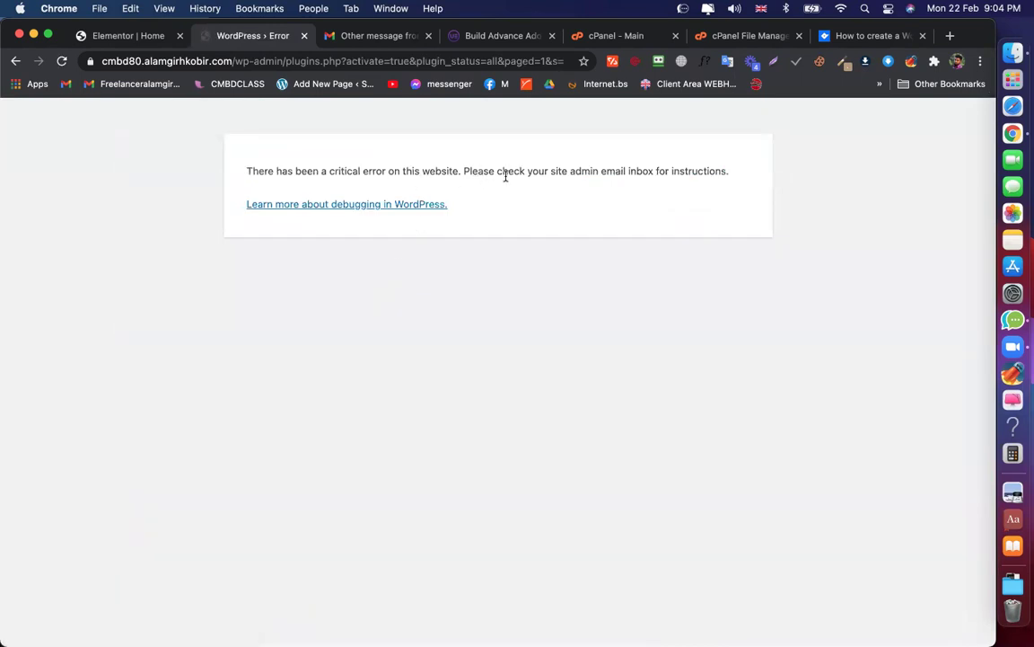
Back on the Plugins page, delete WooCommerce and confirm removing its data
click(16, 61)
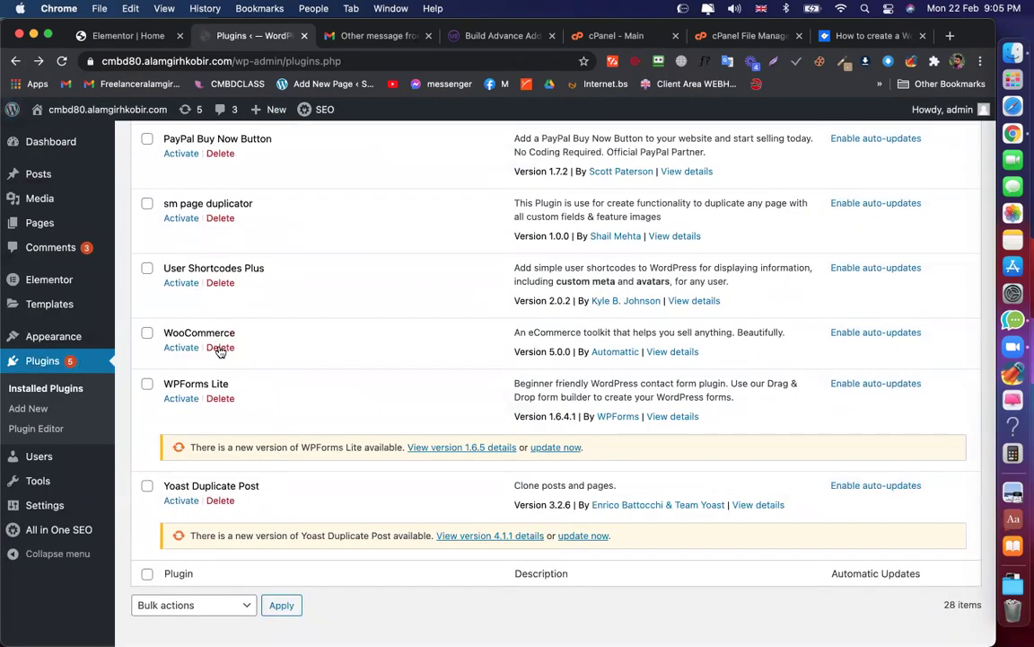
click(220, 348)
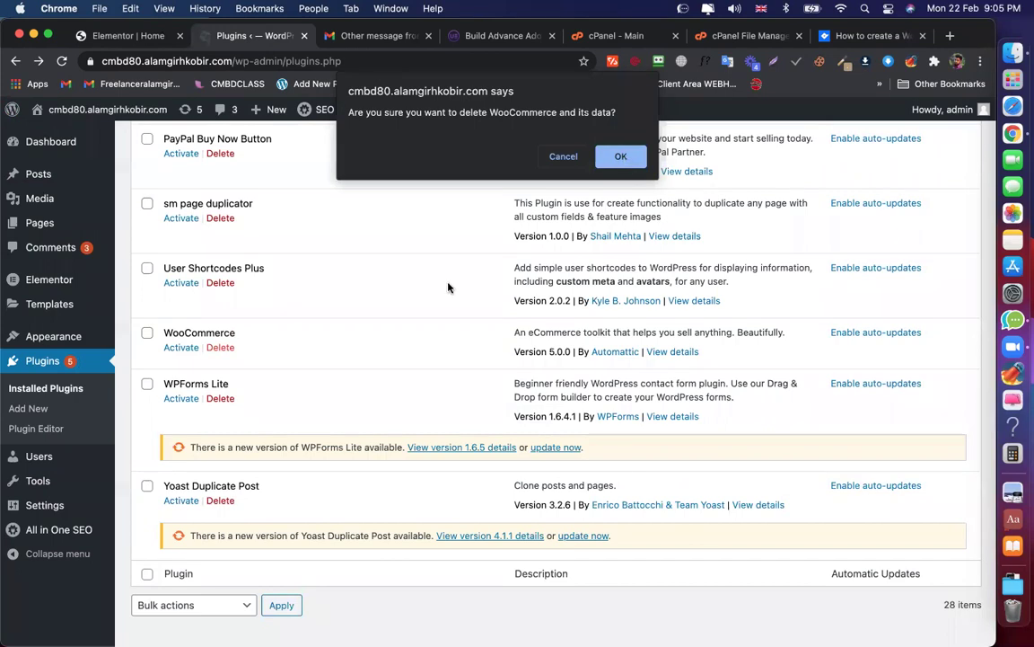
click(621, 157)
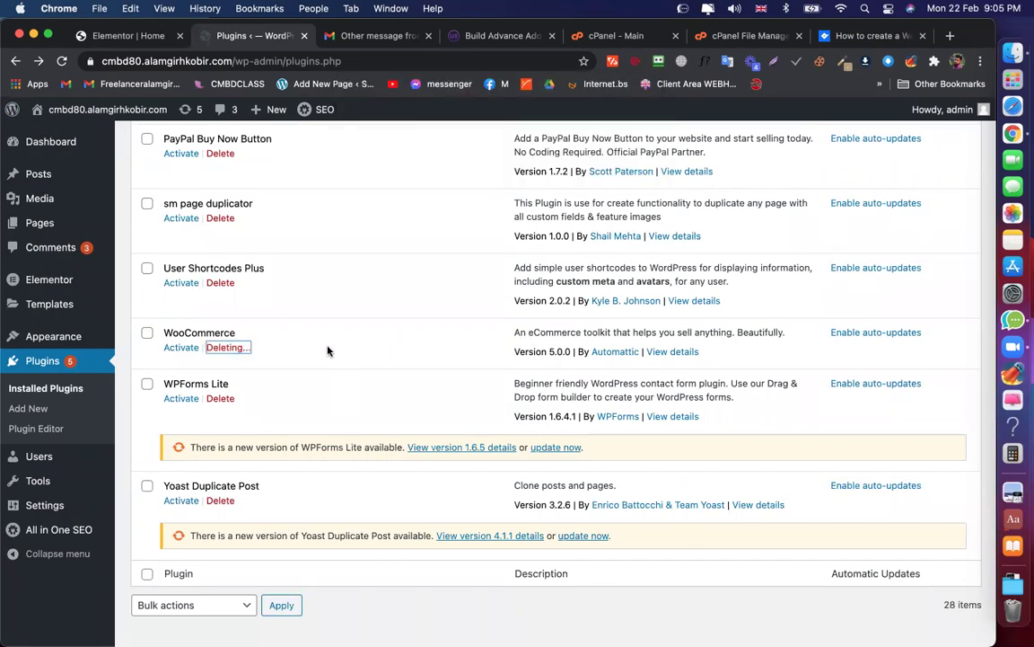
Duplicate the plugins page into a new tab, then reload the cPanel File Manager
click(304, 63)
drag(297, 63, 292, 40)
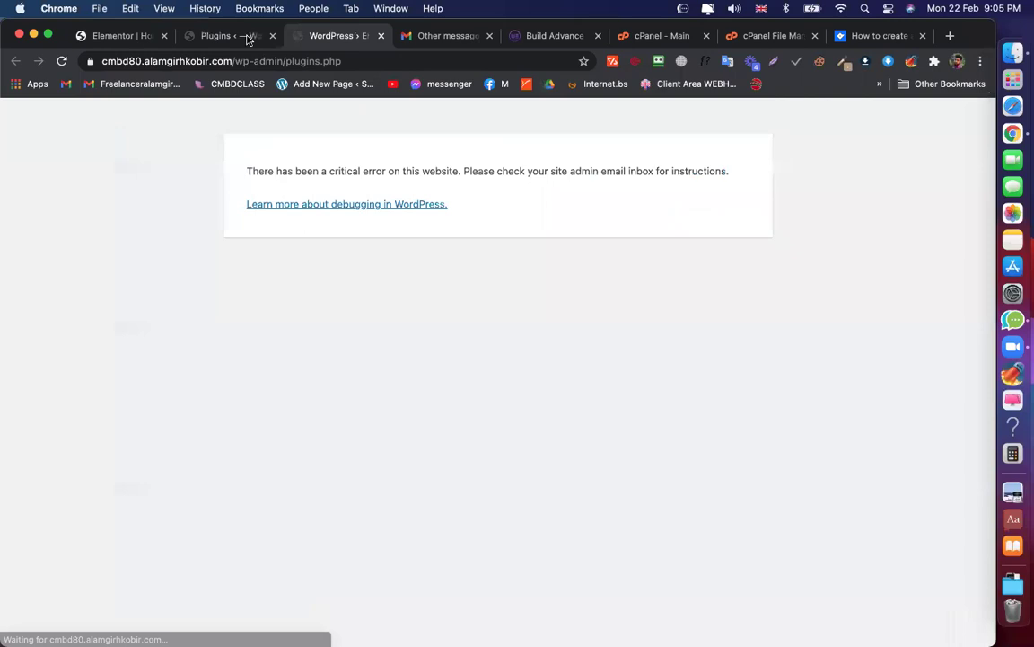
key(ctrl+shift+Tab)
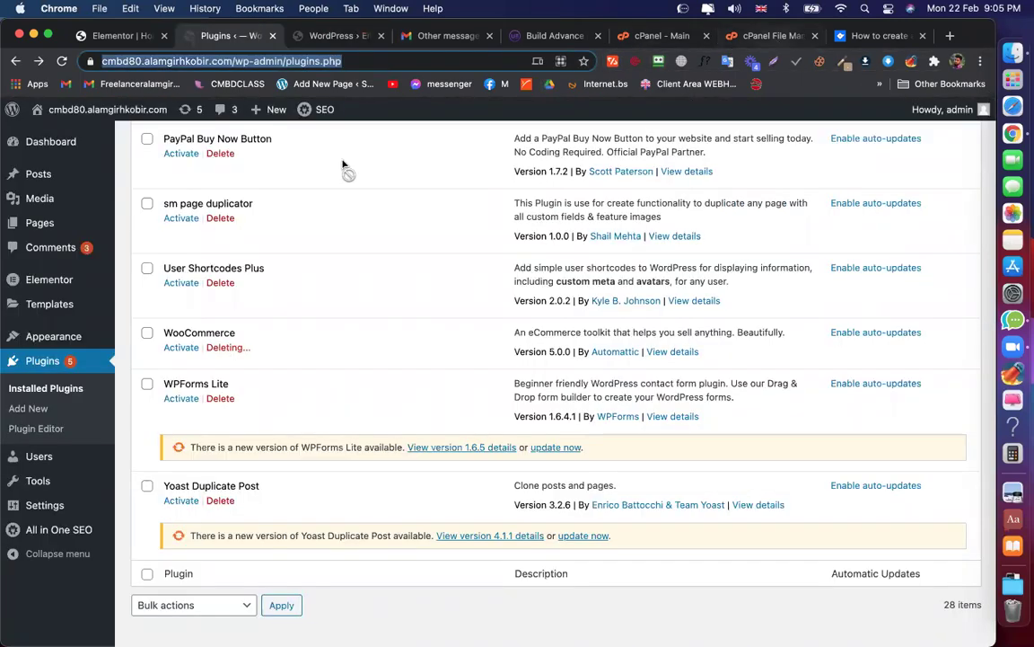
key(super+7)
key(super+r)
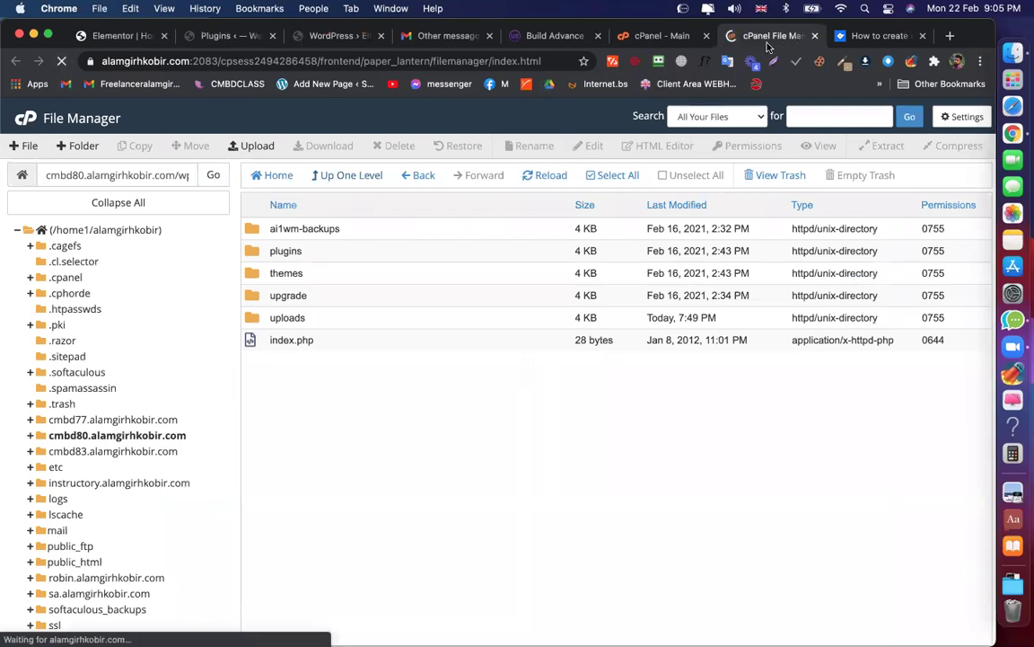
Browse into cmbd80.alamgirhkobir.com > wp-content > plugins in File Manager
scroll(341, 399, down, 3)
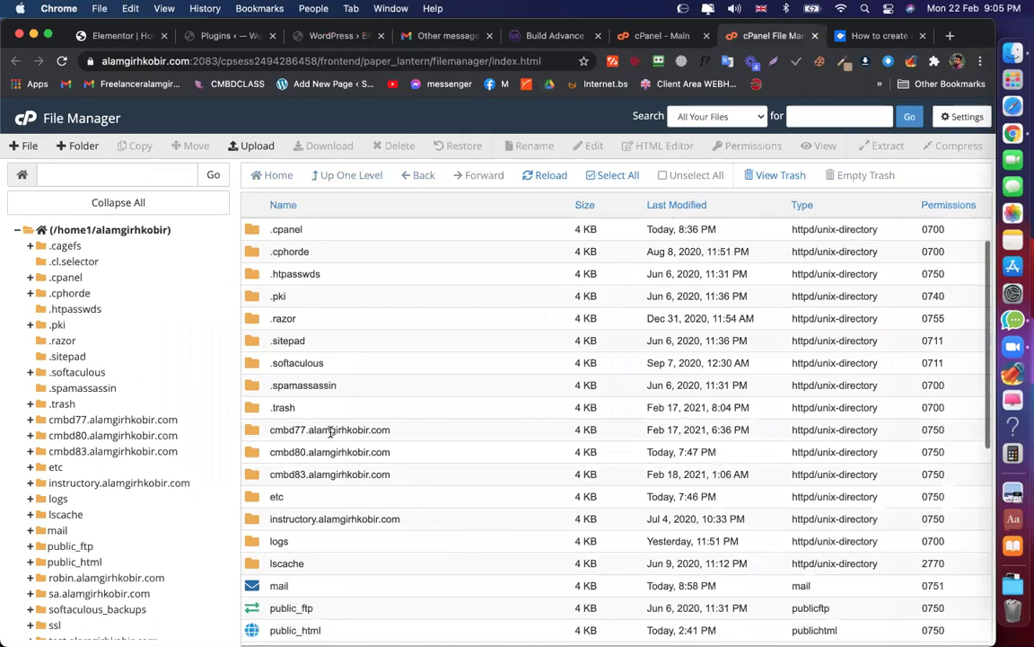
double_click(405, 424)
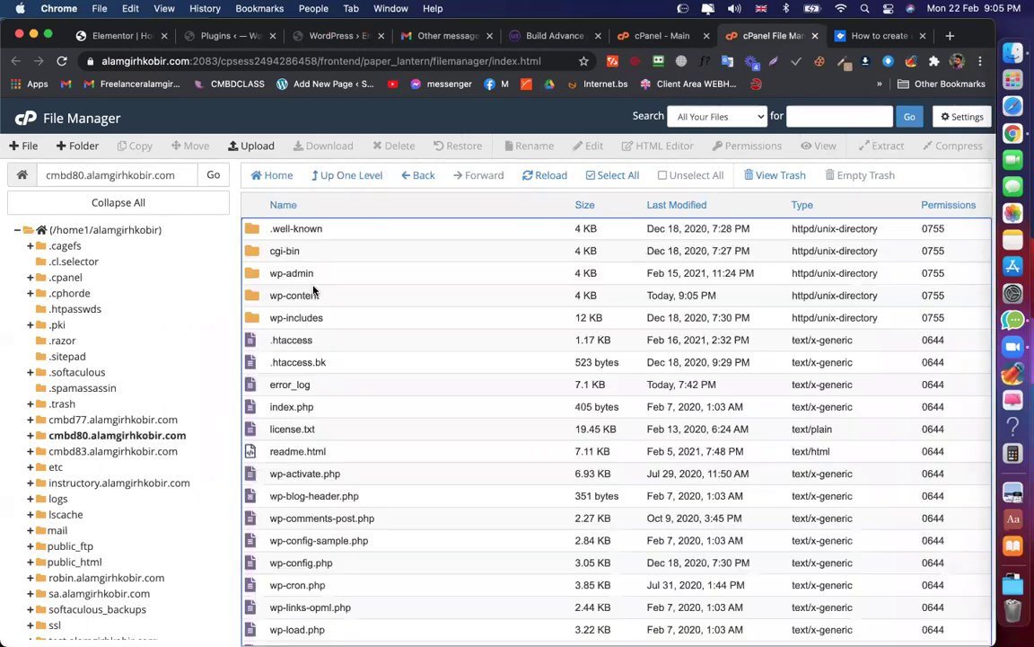
double_click(334, 302)
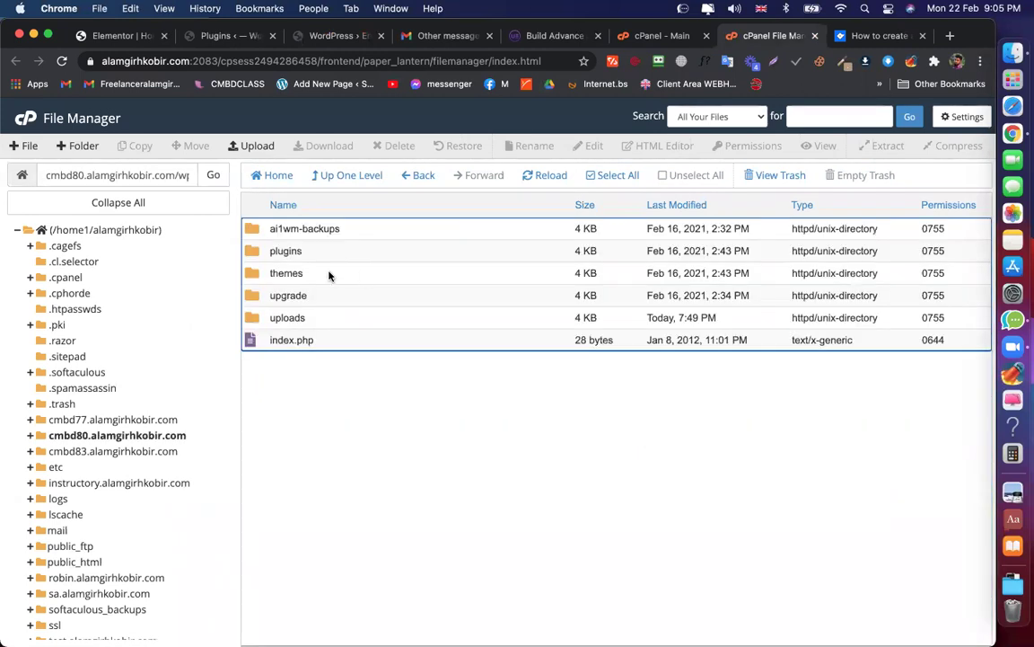
double_click(336, 258)
Permanently delete the woocommerce folder, skipping the trash
scroll(345, 402, down, 5)
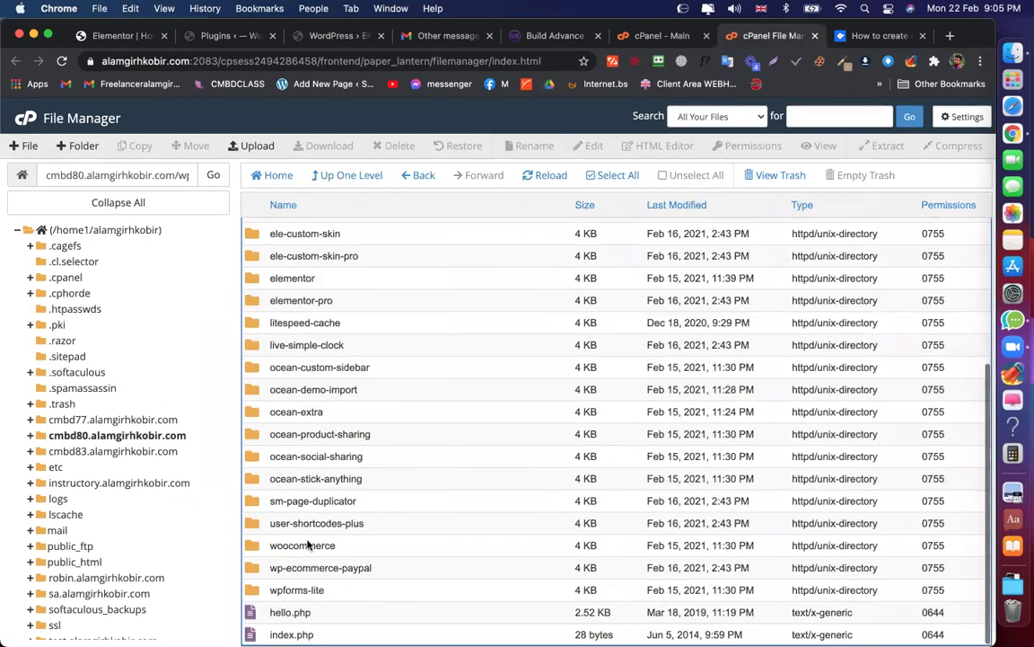
right_click(350, 546)
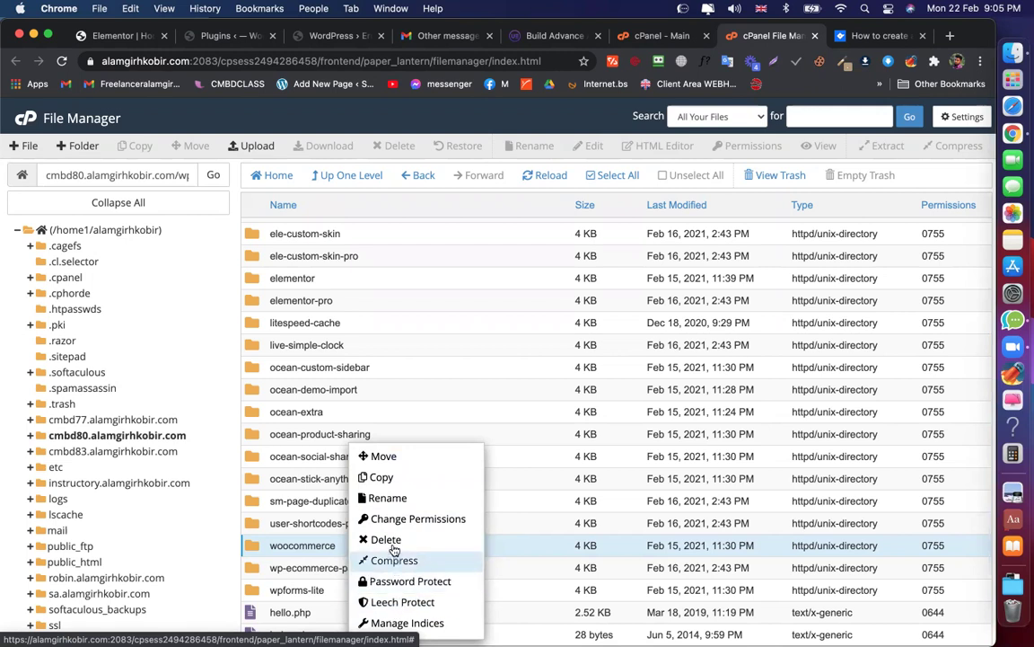
click(386, 539)
click(503, 377)
click(654, 418)
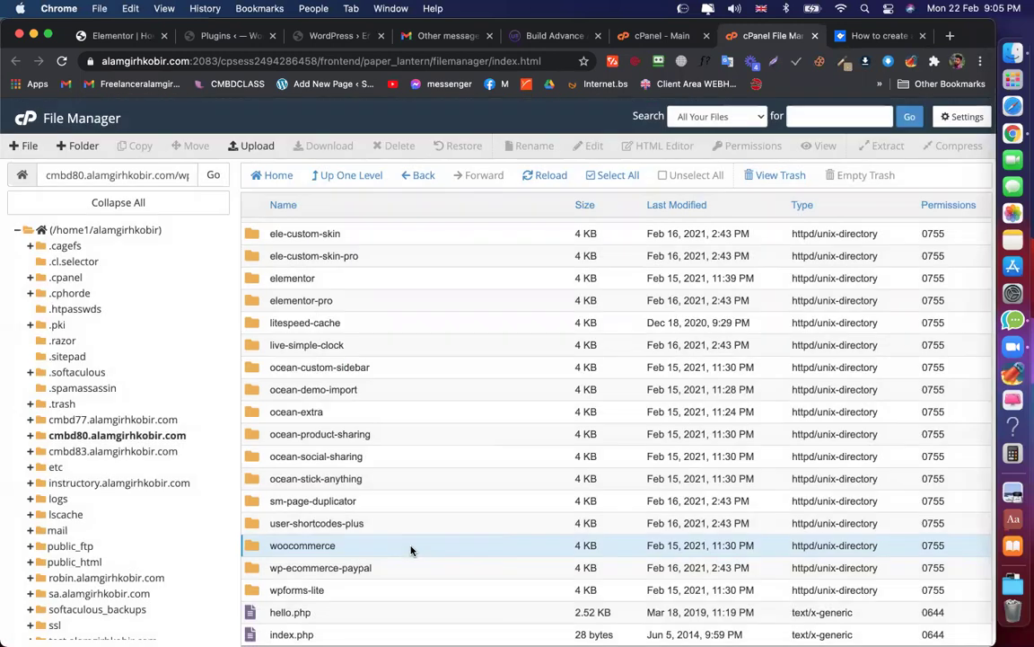
right_click(411, 545)
click(445, 540)
click(616, 418)
Reload the WordPress plugins page and look over the Ocean Extra and Akismet notices
click(312, 37)
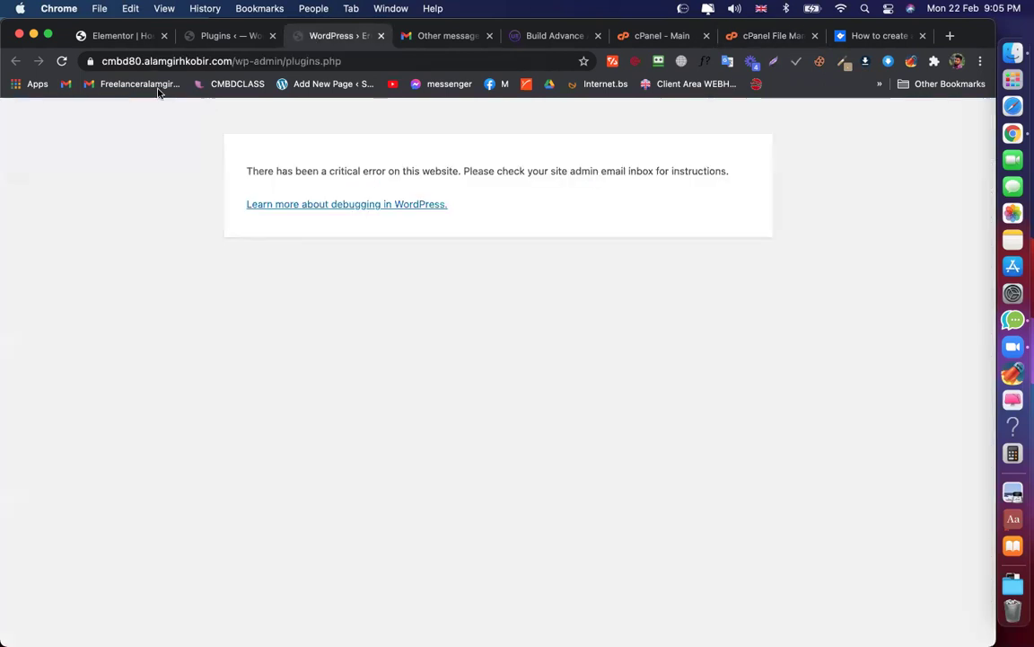
key(super+r)
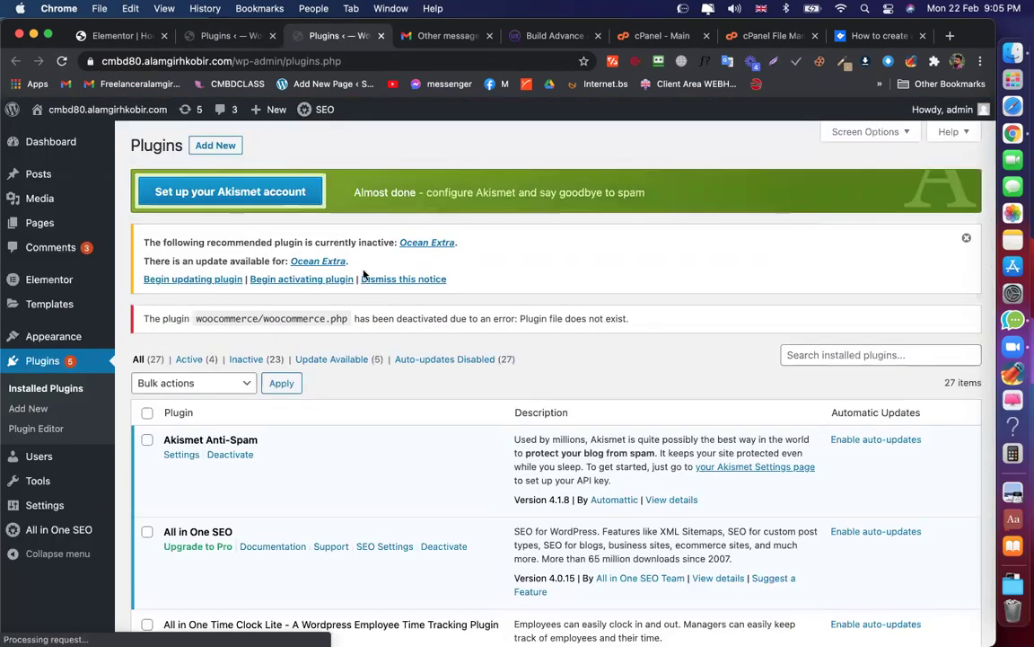
scroll(364, 274, down, 20)
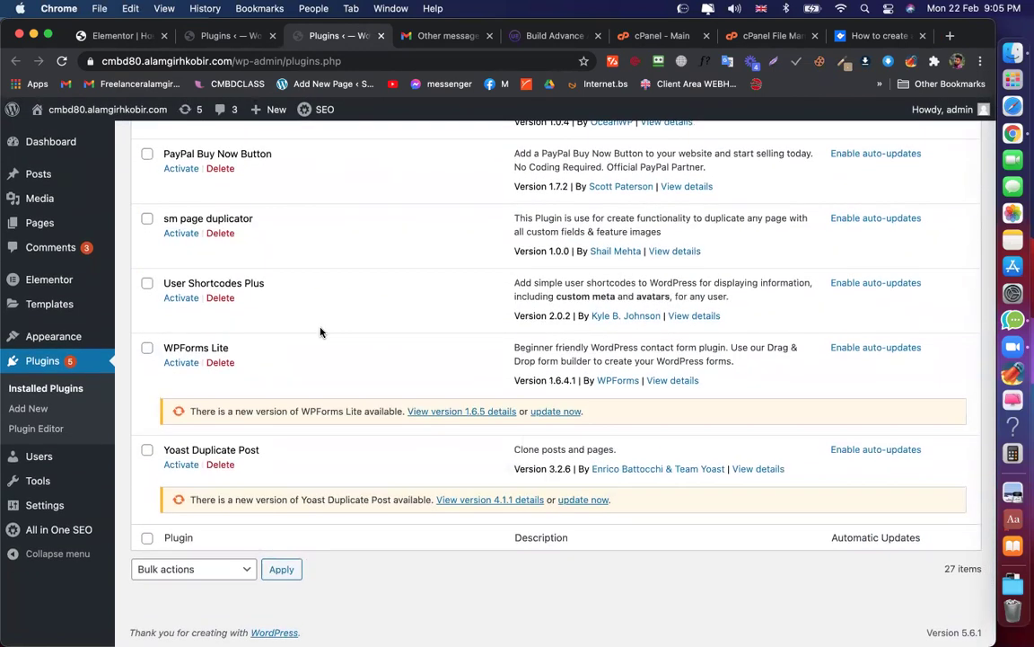
scroll(321, 332, up, 20)
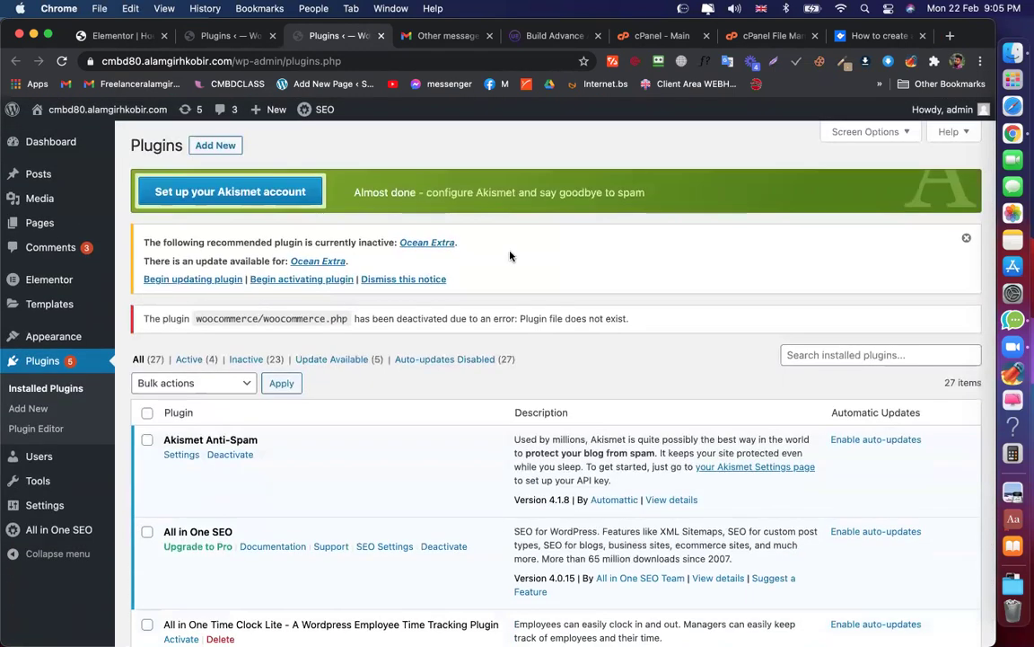
drag(459, 242, 444, 153)
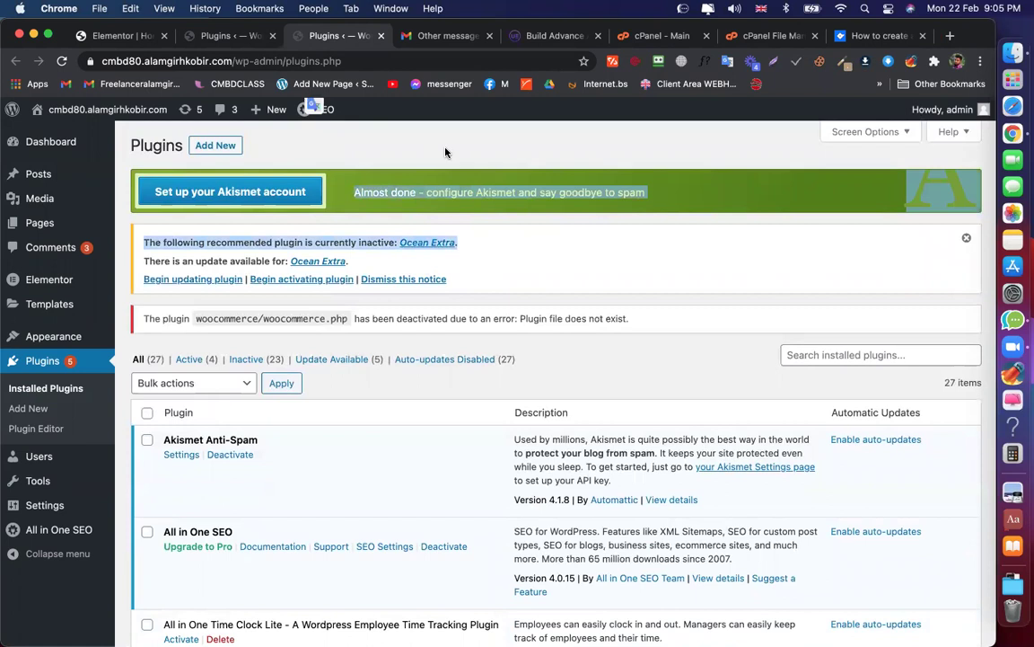
click(445, 152)
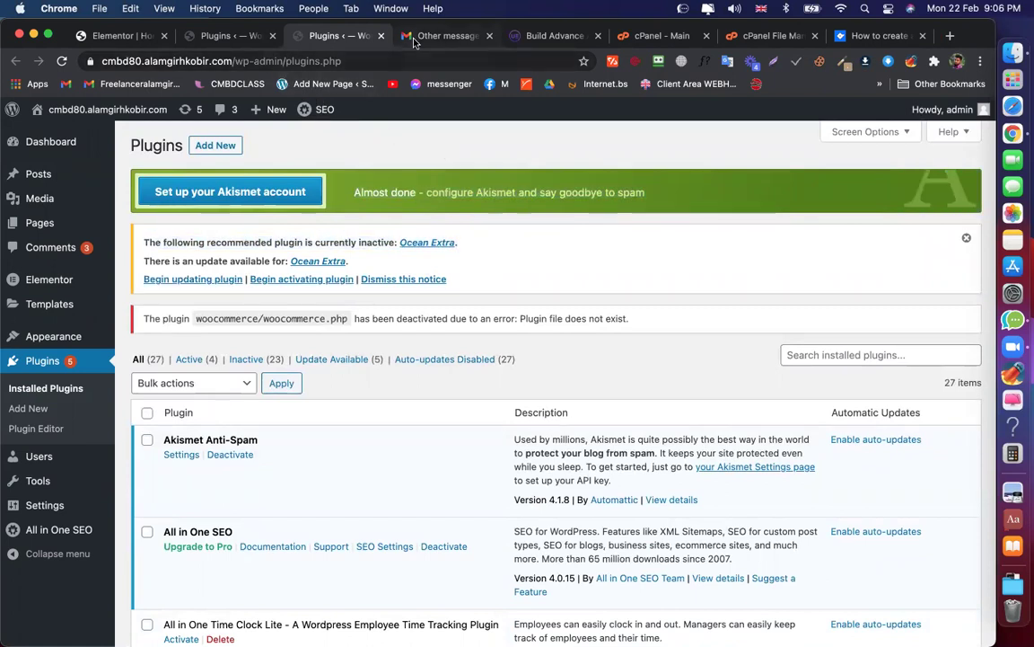
Paste the sample ?add-to-cart=ID checkout link into the Gmail tab's address bar
click(414, 36)
click(395, 61)
key(super+c)
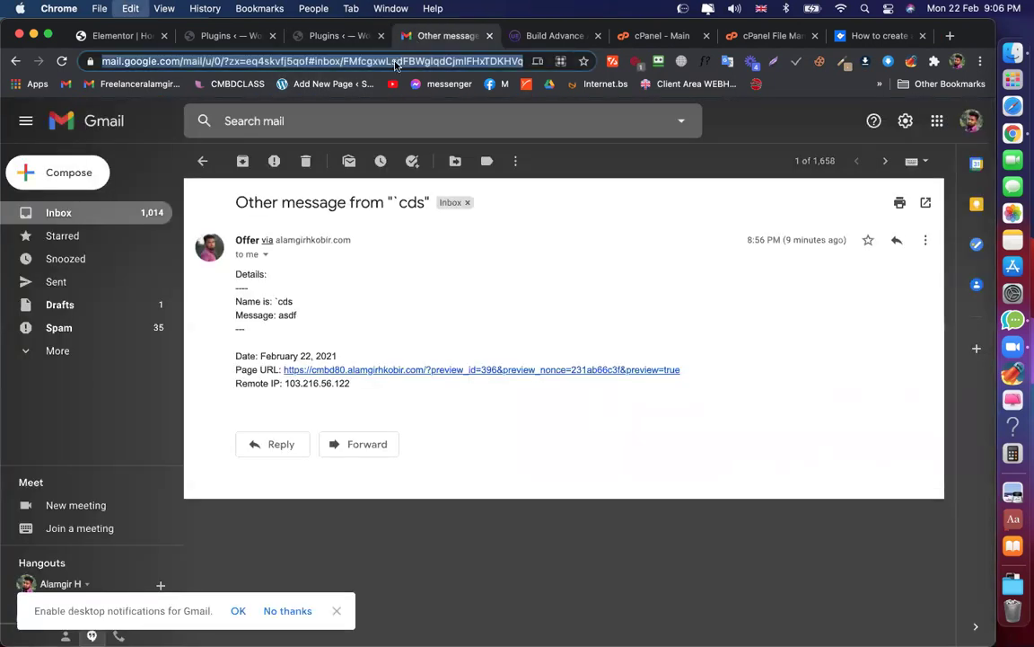
key(super+v)
Replace 'yourwebsite' with the site's domain from the plugins page and select 'ID'
click(333, 35)
drag(208, 61, 142, 62)
key(ctrl+Tab)
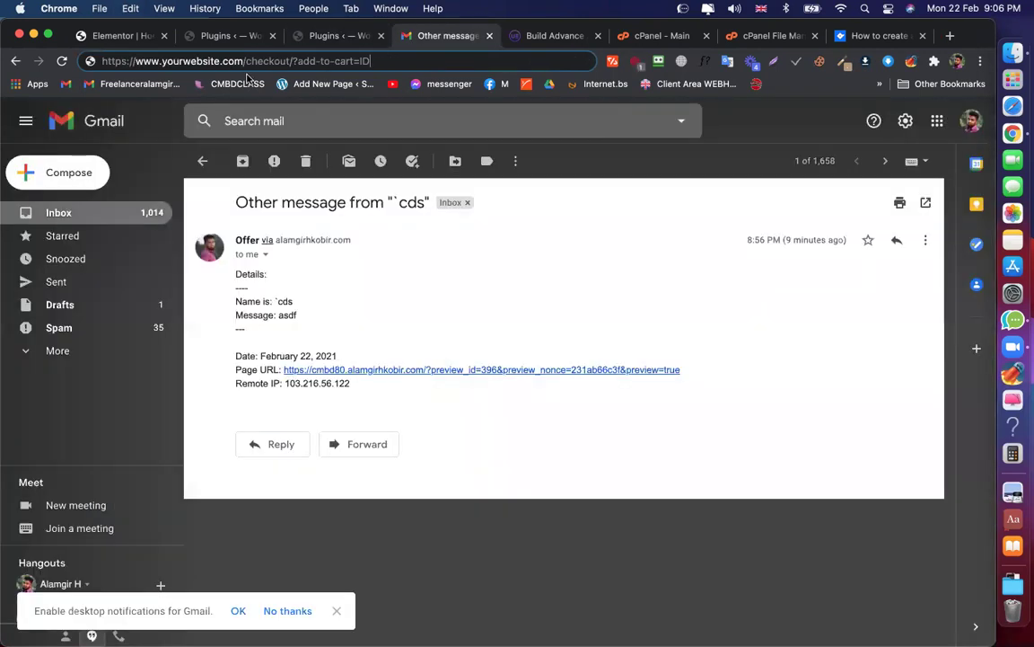
key(super+v)
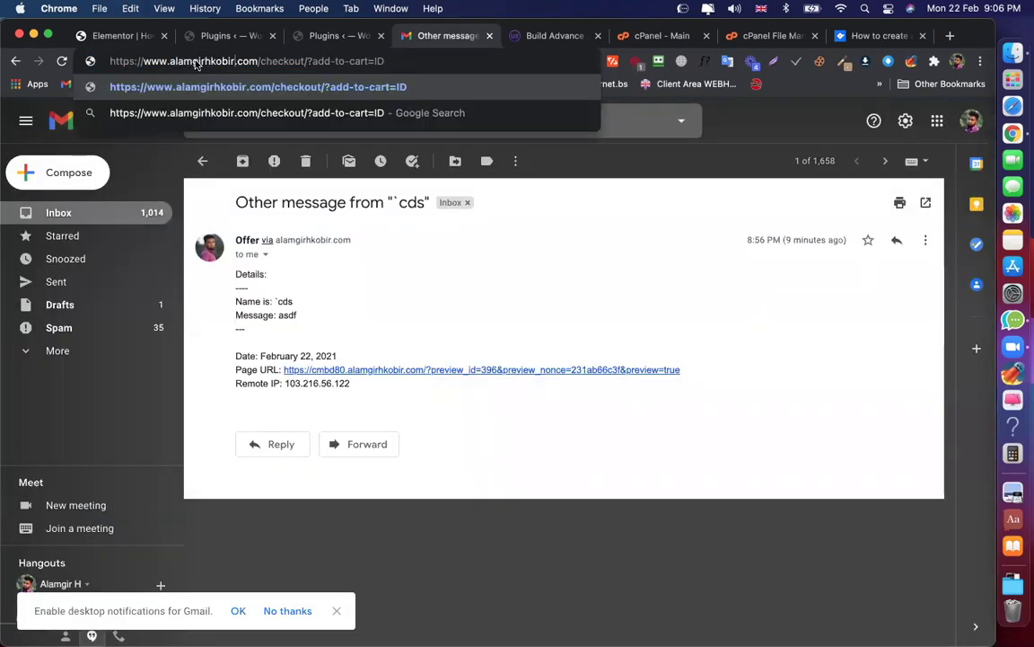
drag(372, 59, 384, 59)
click(333, 40)
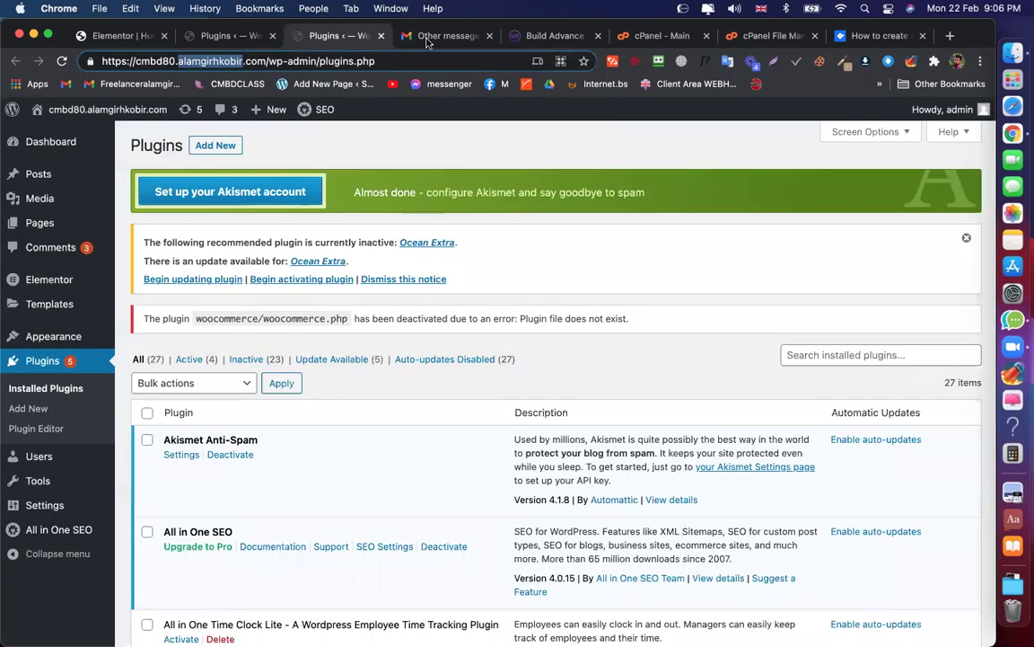
click(433, 34)
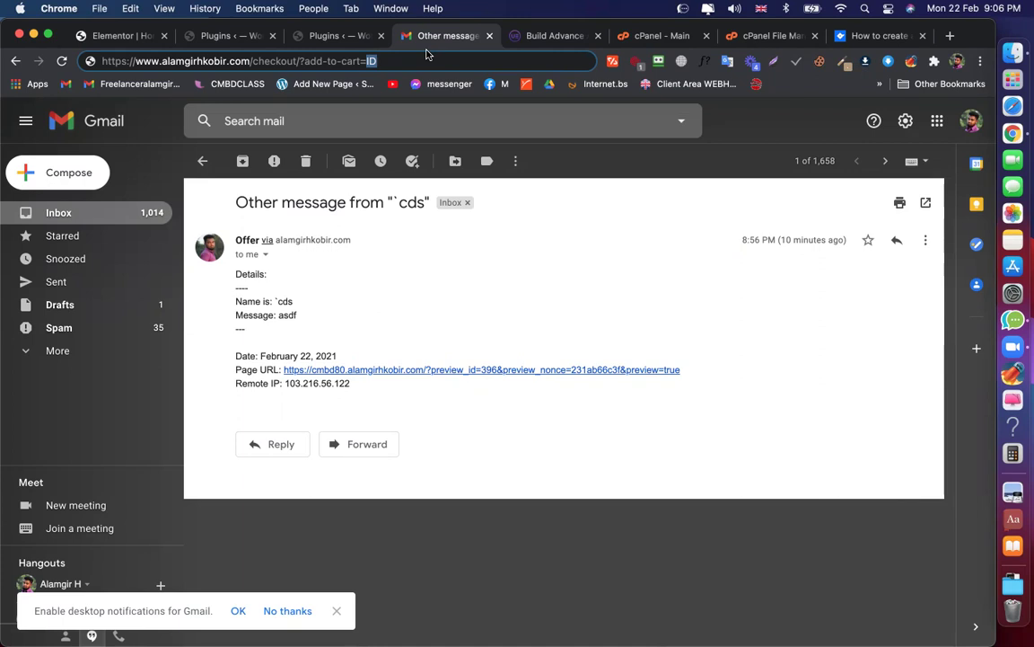
click(486, 201)
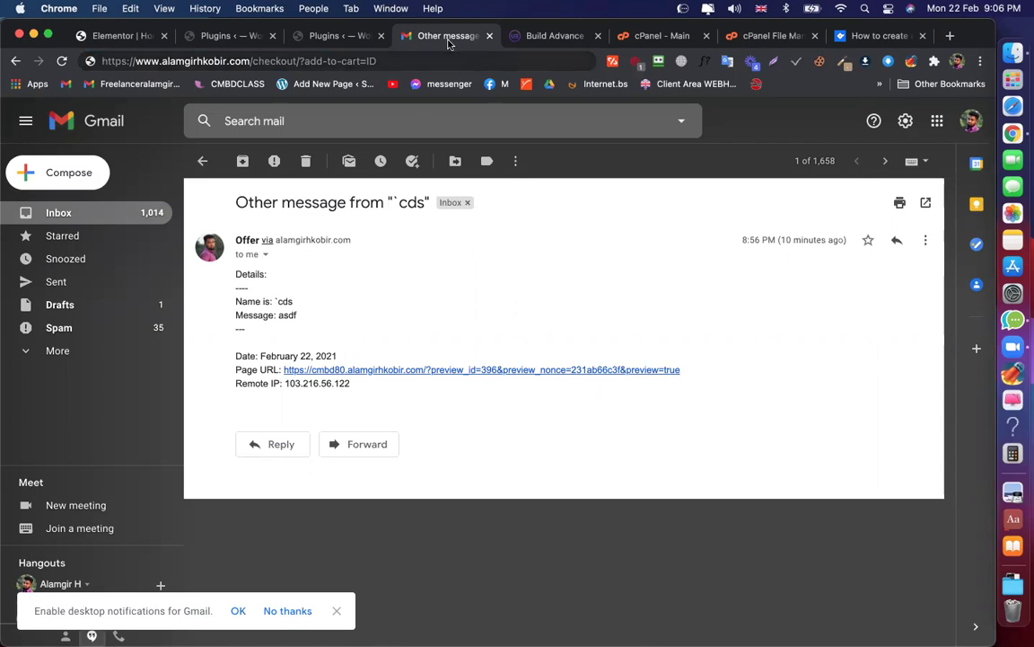
drag(281, 48, 400, 36)
click(544, 35)
click(399, 35)
Open the Content Toggle widget page from the Ultimate Addons Widgets menu
click(553, 35)
scroll(496, 353, down, 5)
scroll(330, 171, up, 5)
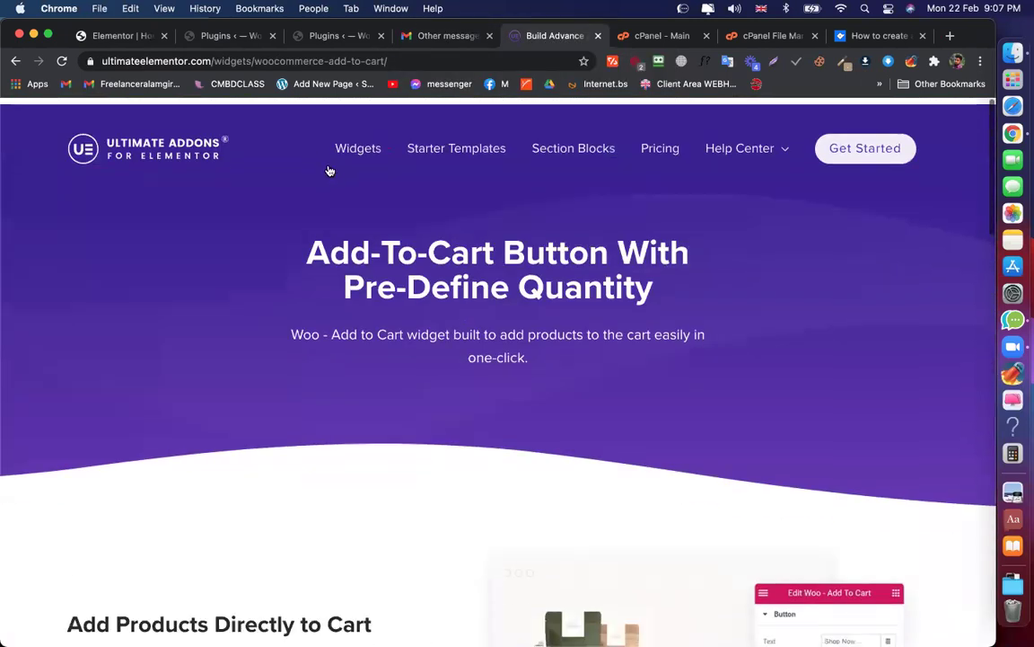
click(357, 160)
scroll(853, 323, down, 10)
scroll(889, 269, up, 10)
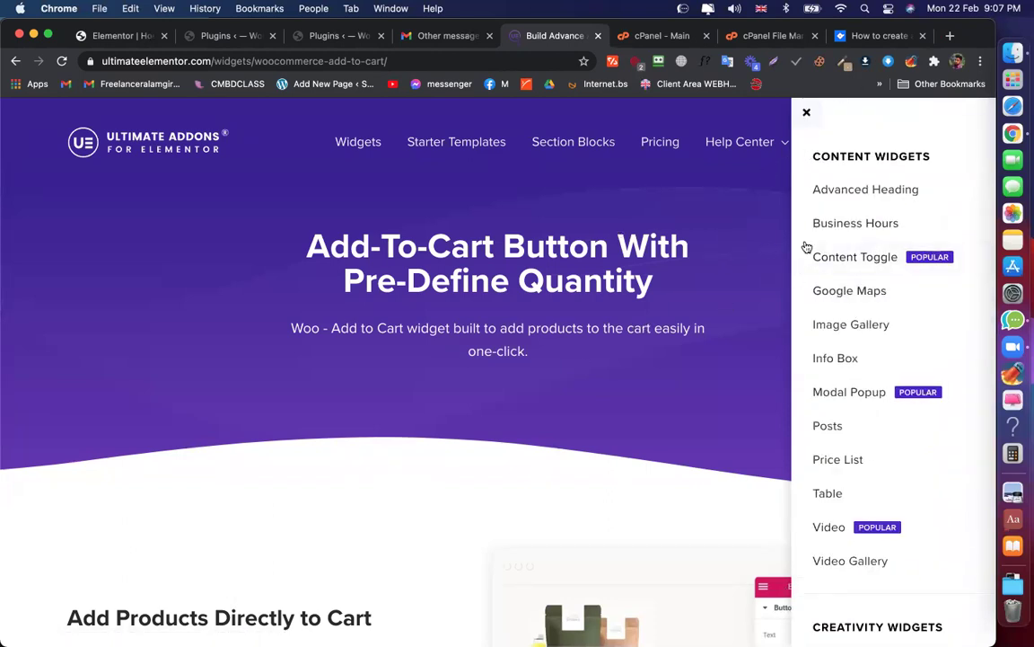
click(859, 259)
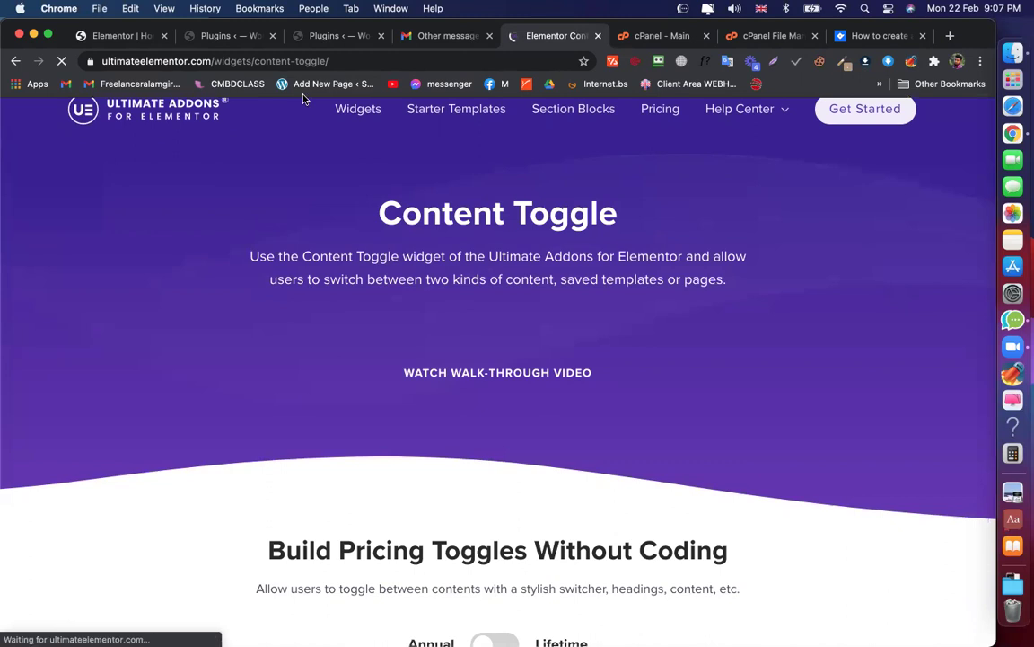
Reopen the widgets list and scroll down through the Content Toggle page
click(360, 108)
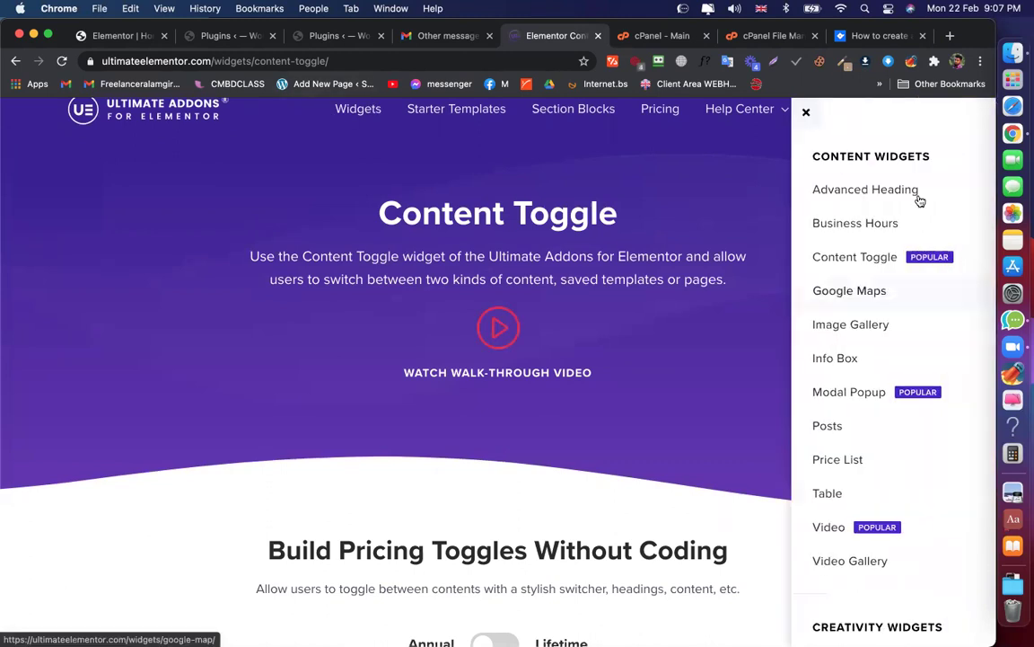
scroll(901, 259, down, 10)
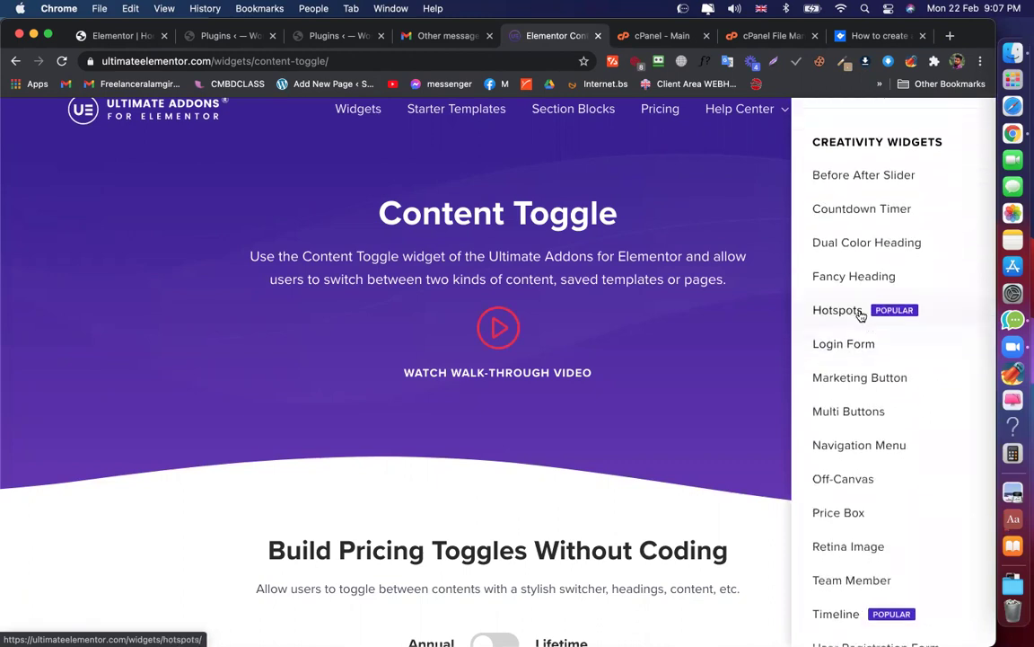
scroll(860, 315, down, 10)
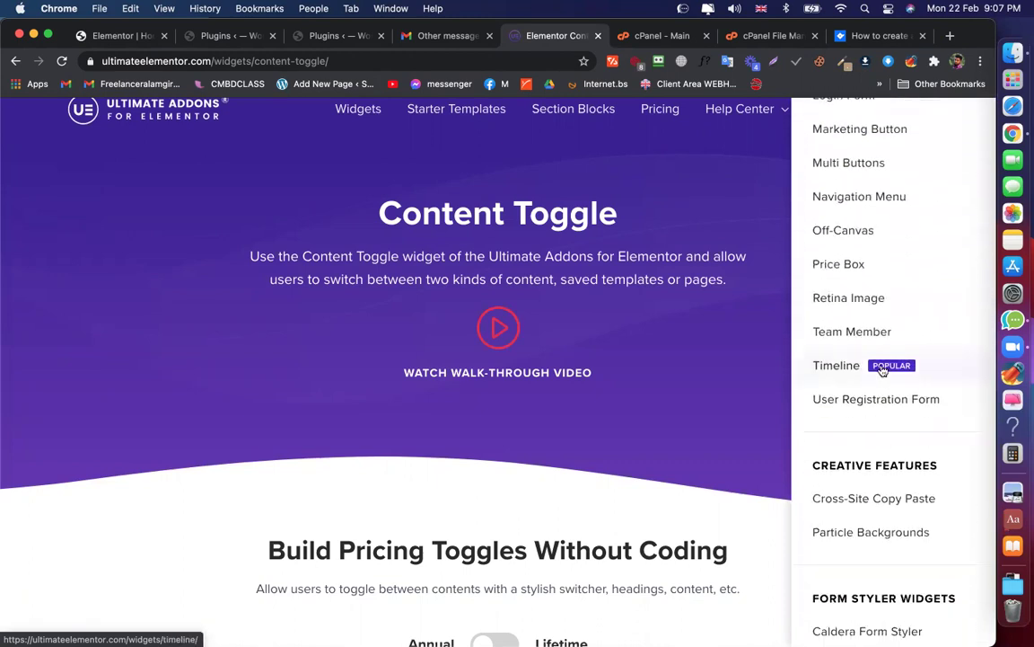
scroll(883, 369, down, 3)
scroll(880, 361, up, 15)
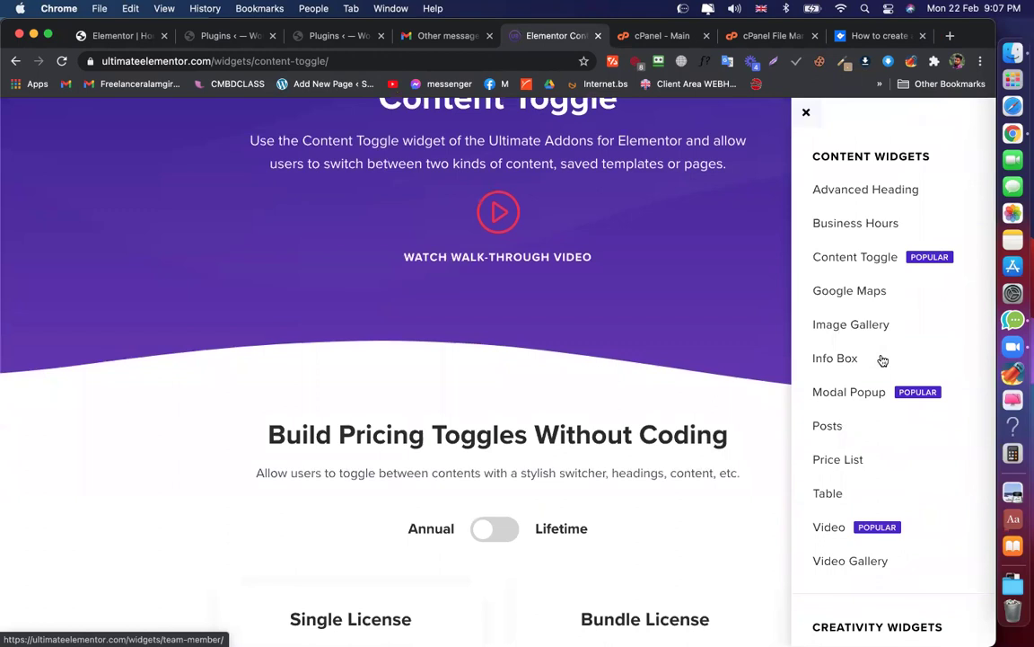
scroll(620, 347, down, 6)
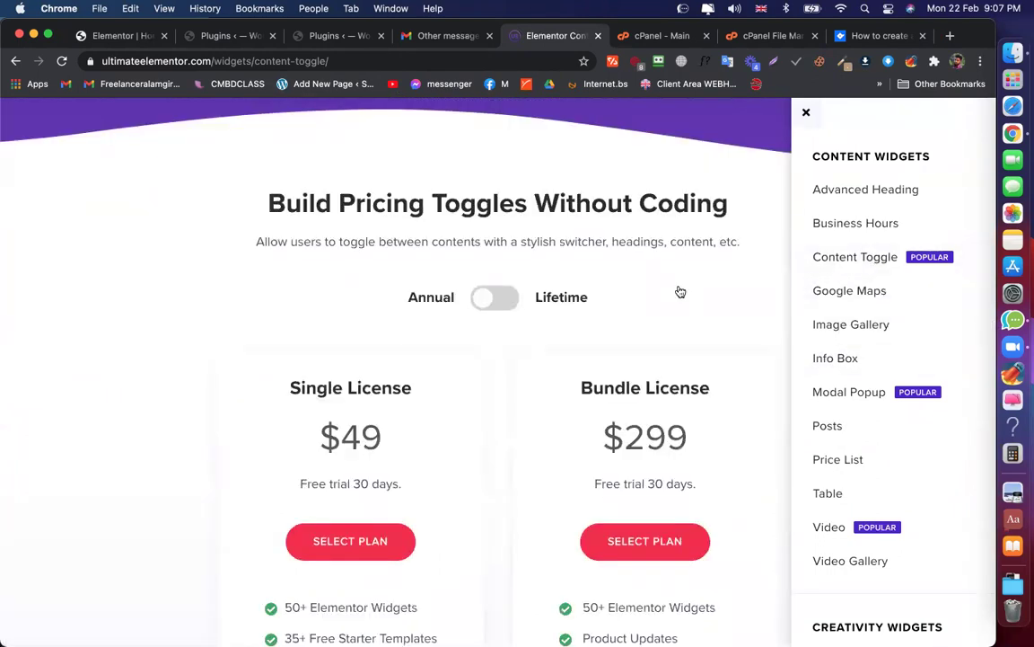
scroll(742, 267, down, 3)
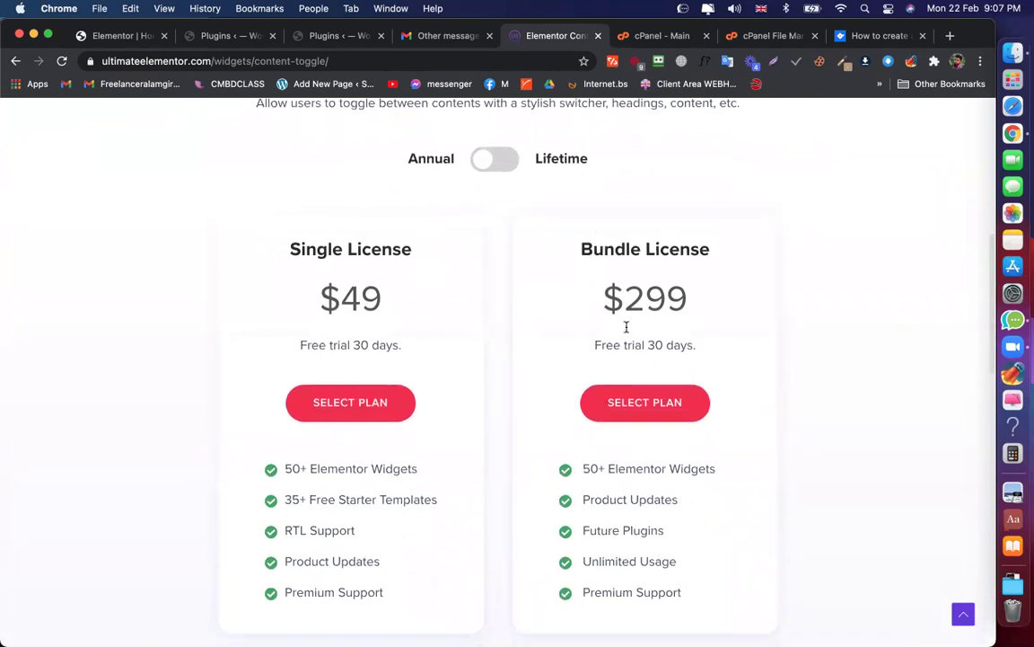
scroll(626, 328, down, 14)
scroll(637, 340, up, 15)
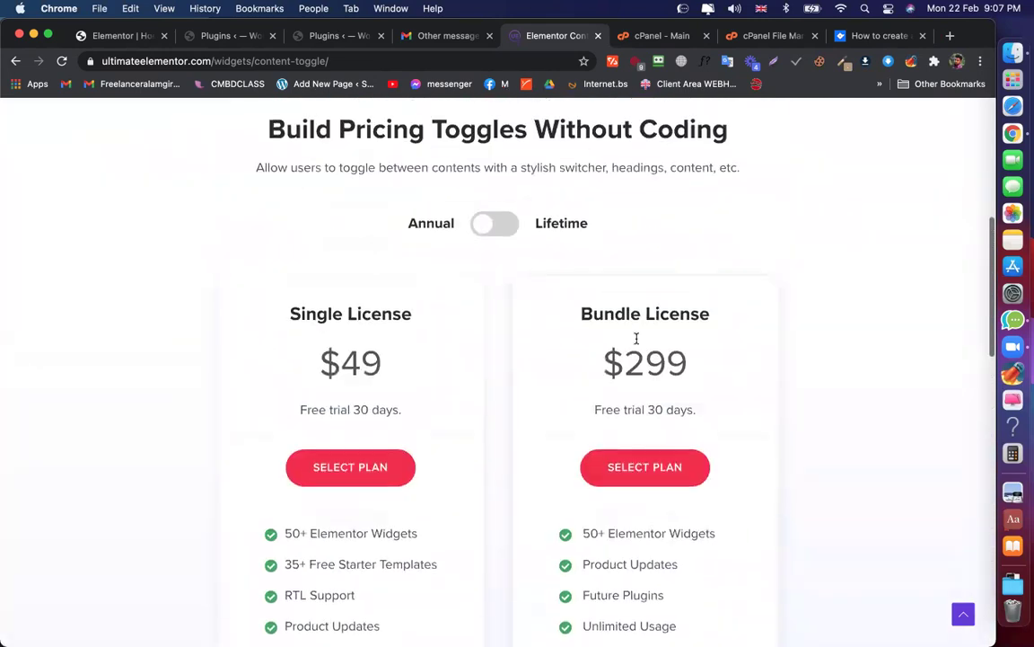
Flip the pricing cards back and forth between Annual and Lifetime prices
click(494, 226)
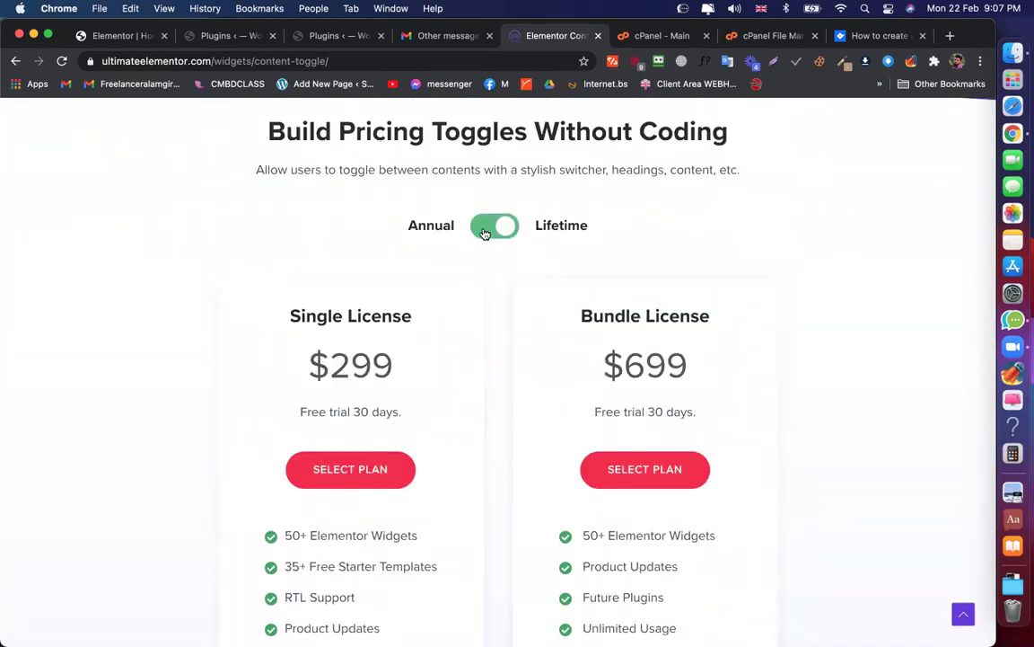
click(485, 231)
scroll(584, 220, down, 2)
click(496, 157)
scroll(443, 468, down, 3)
scroll(443, 468, up, 3)
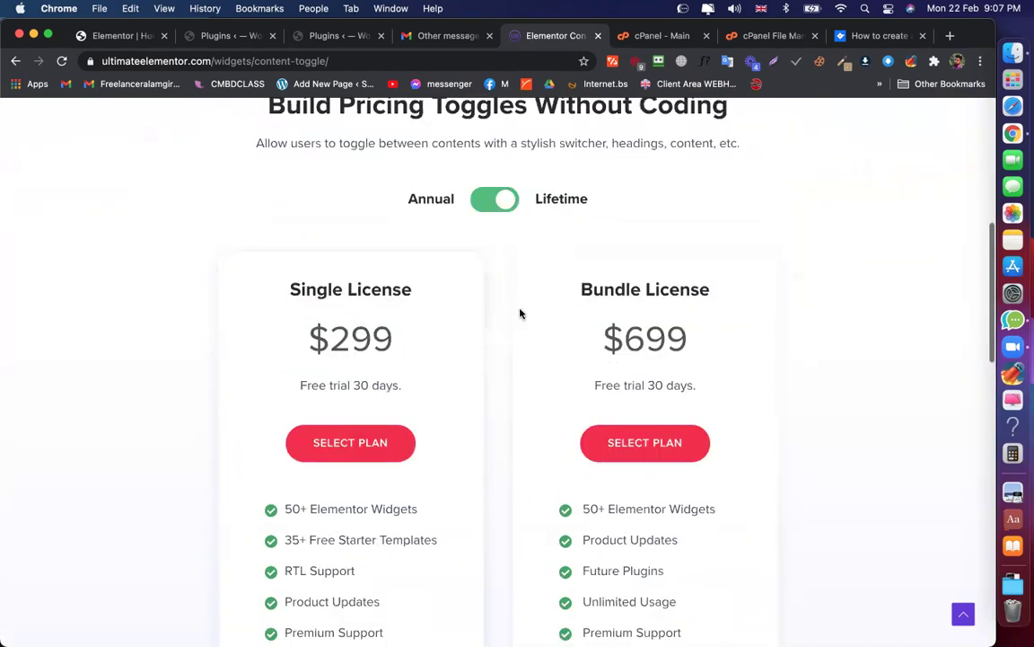
click(485, 194)
scroll(595, 272, down, 1)
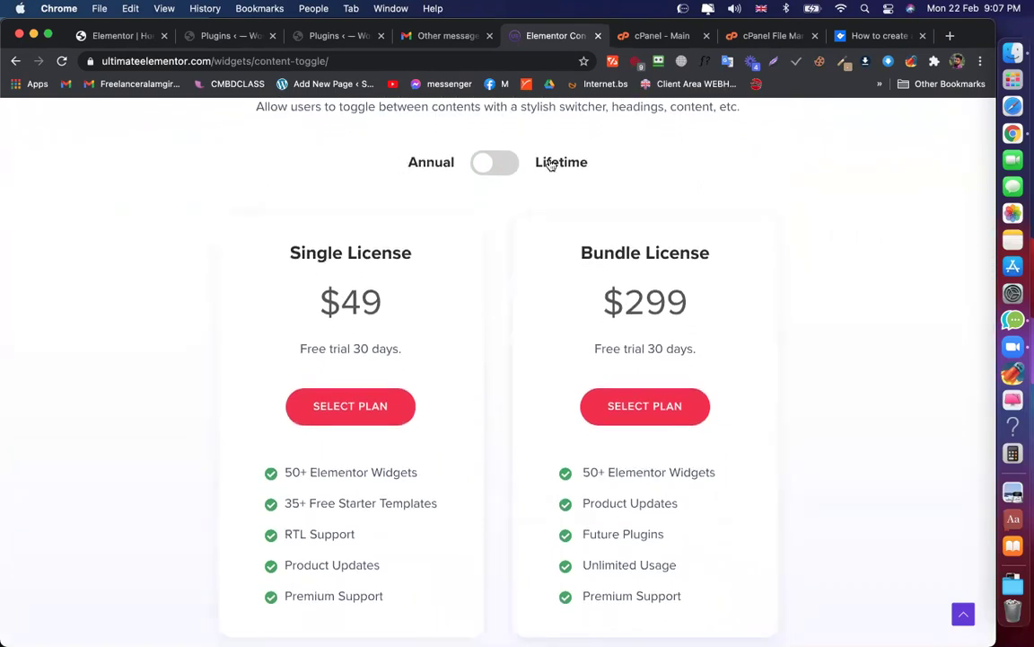
click(499, 166)
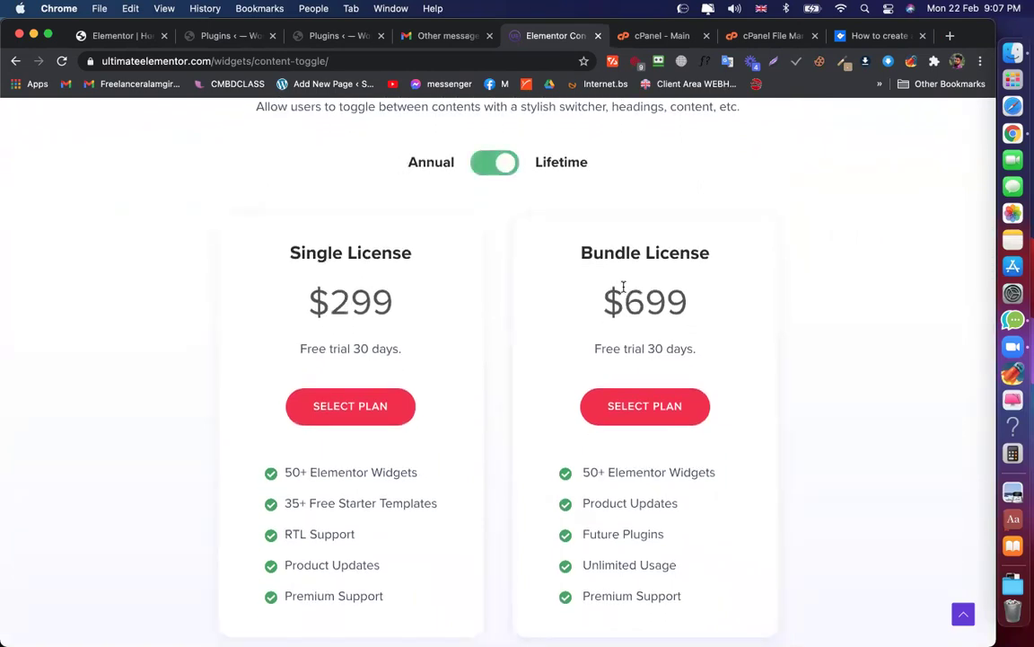
click(485, 170)
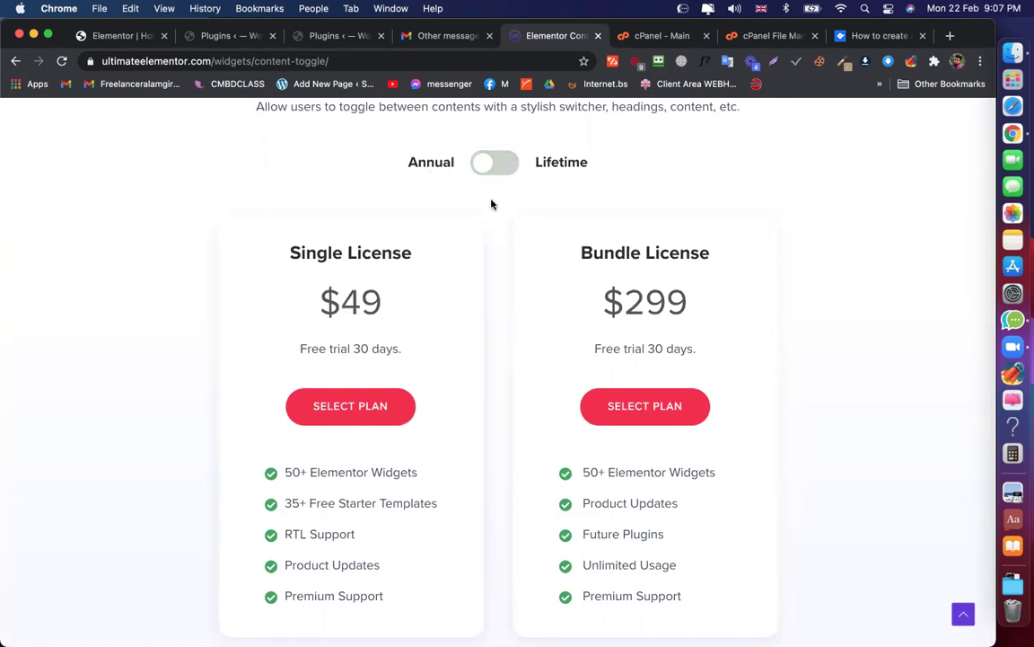
click(500, 168)
scroll(520, 269, down, 5)
scroll(519, 269, up, 7)
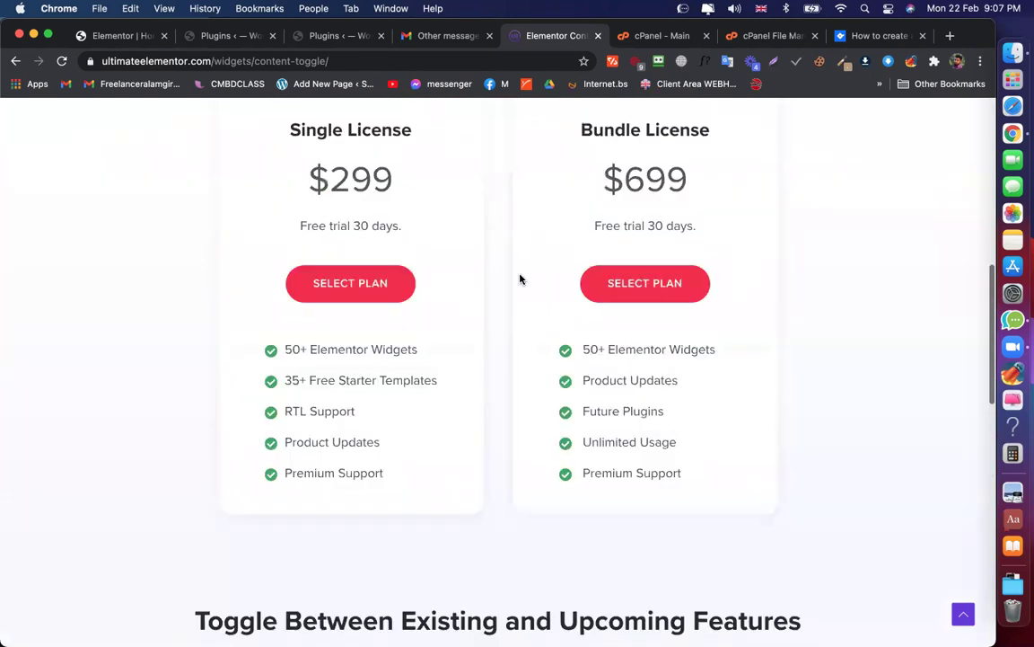
scroll(517, 262, up, 5)
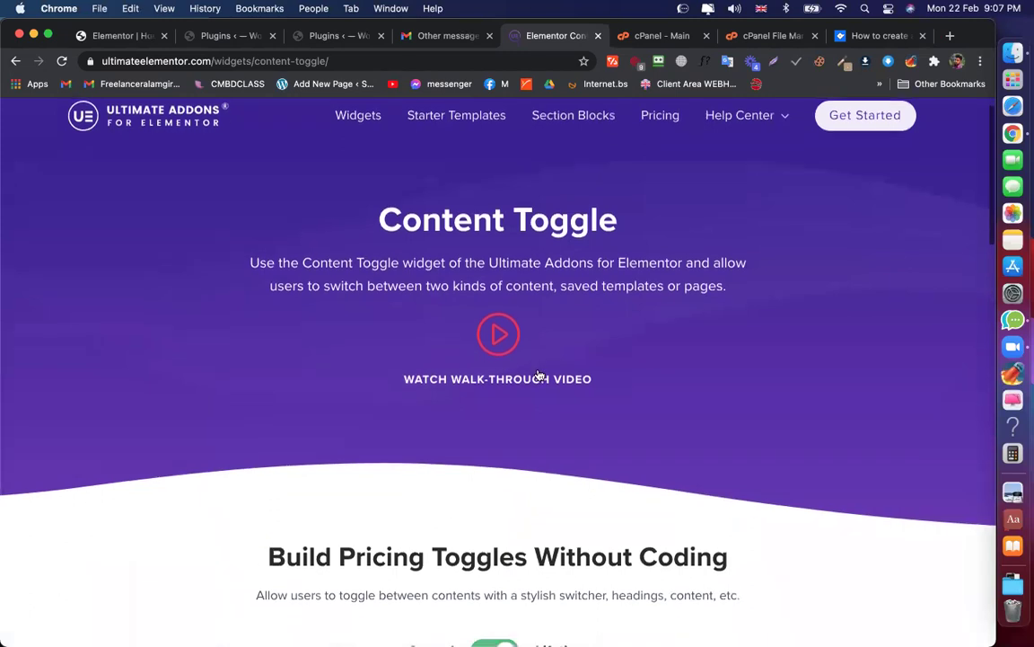
scroll(539, 377, down, 10)
scroll(575, 269, down, 4)
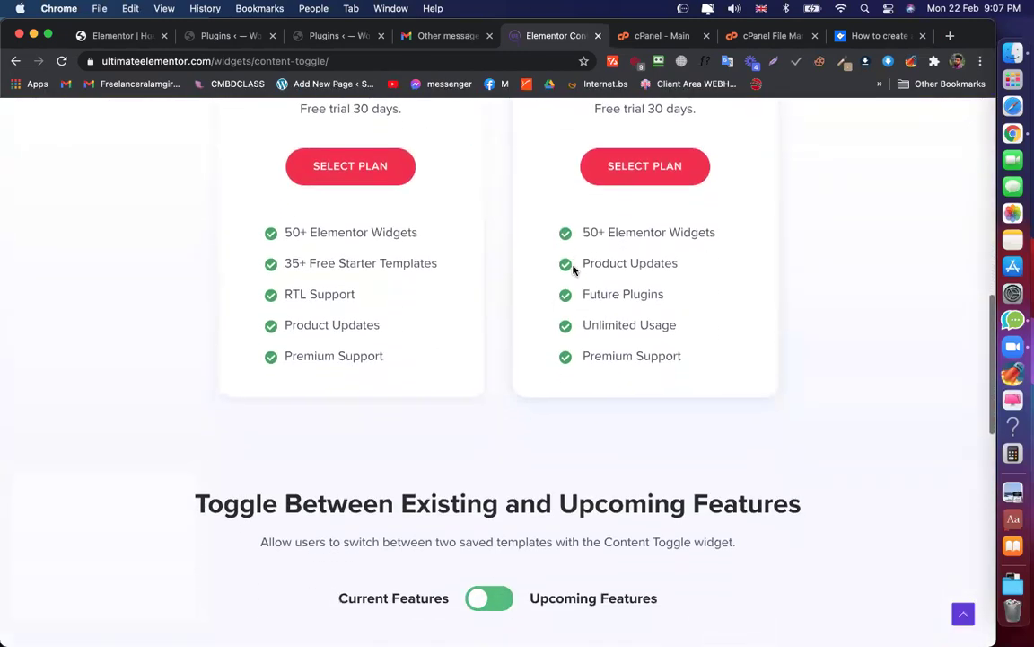
scroll(642, 269, down, 8)
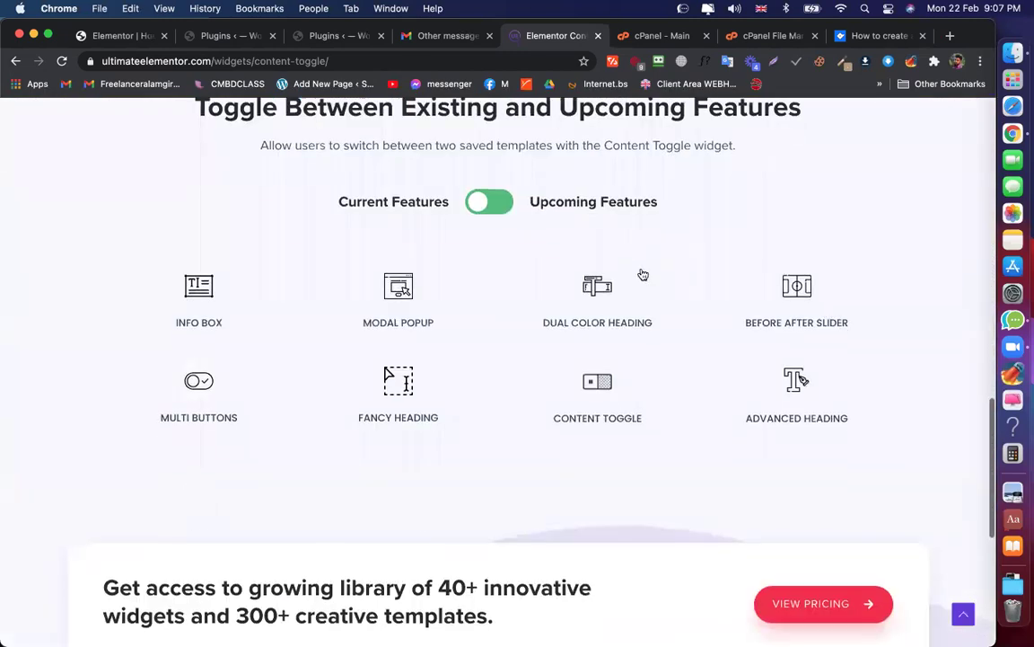
Toggle the demo between the Current Features and Upcoming Features widget grids
click(479, 203)
click(499, 206)
click(499, 206)
click(493, 204)
scroll(614, 202, up, 20)
scroll(727, 379, down, 10)
scroll(727, 382, down, 5)
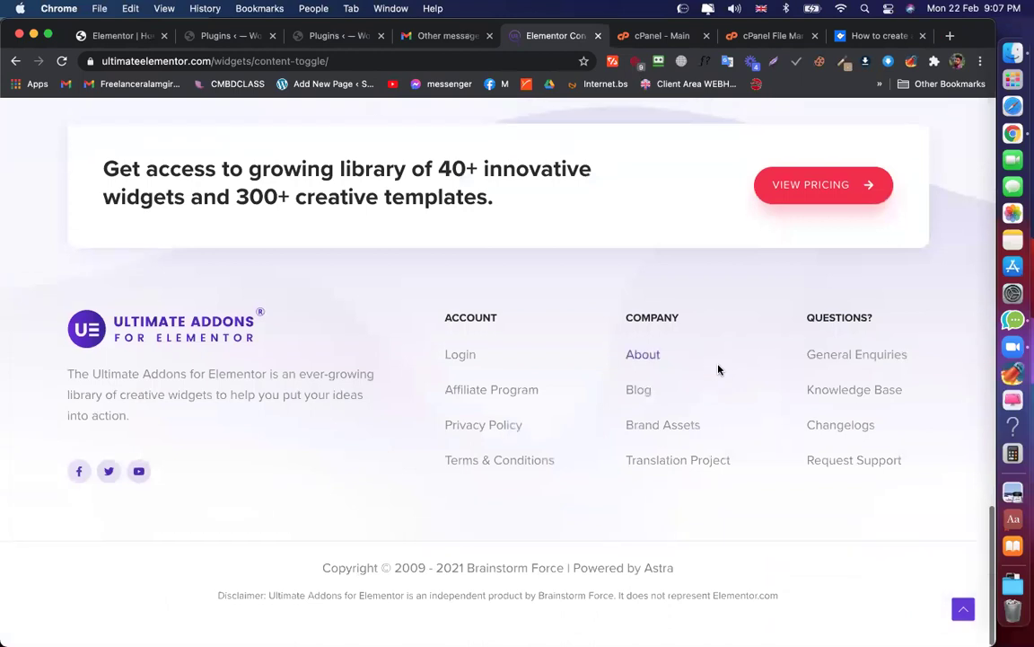
scroll(718, 369, up, 20)
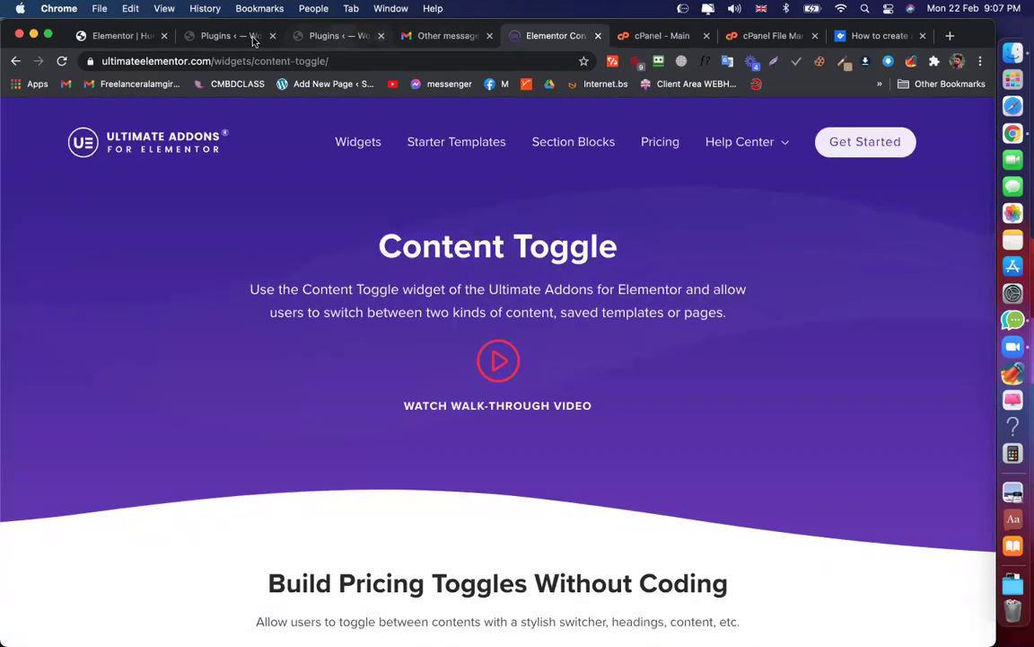
click(337, 35)
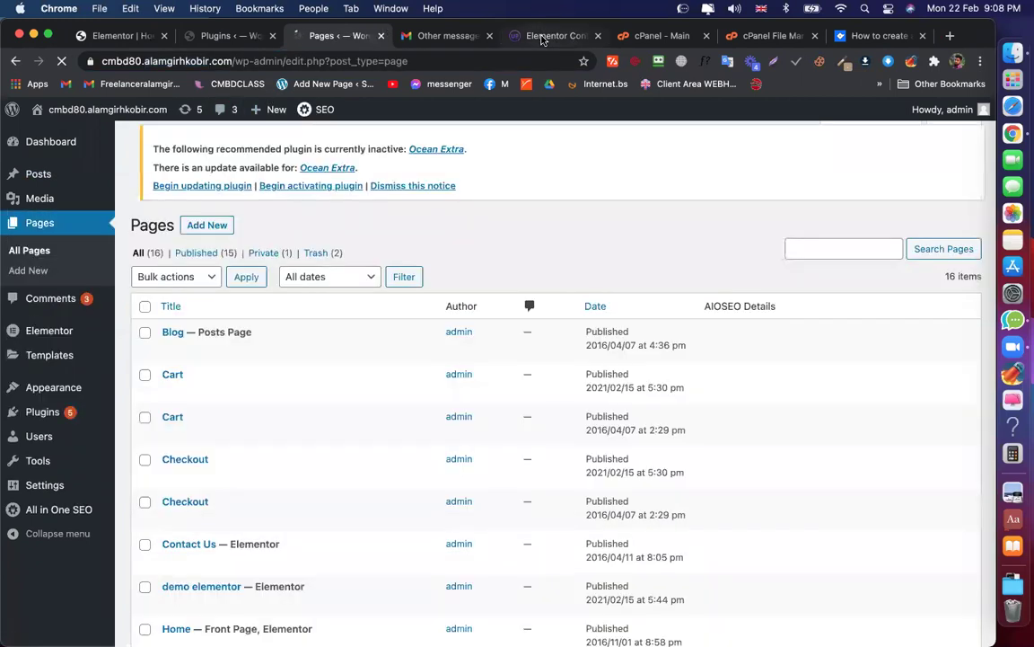
Return to the WordPress Pages list and go to Plugins in the admin sidebar
click(542, 39)
click(337, 35)
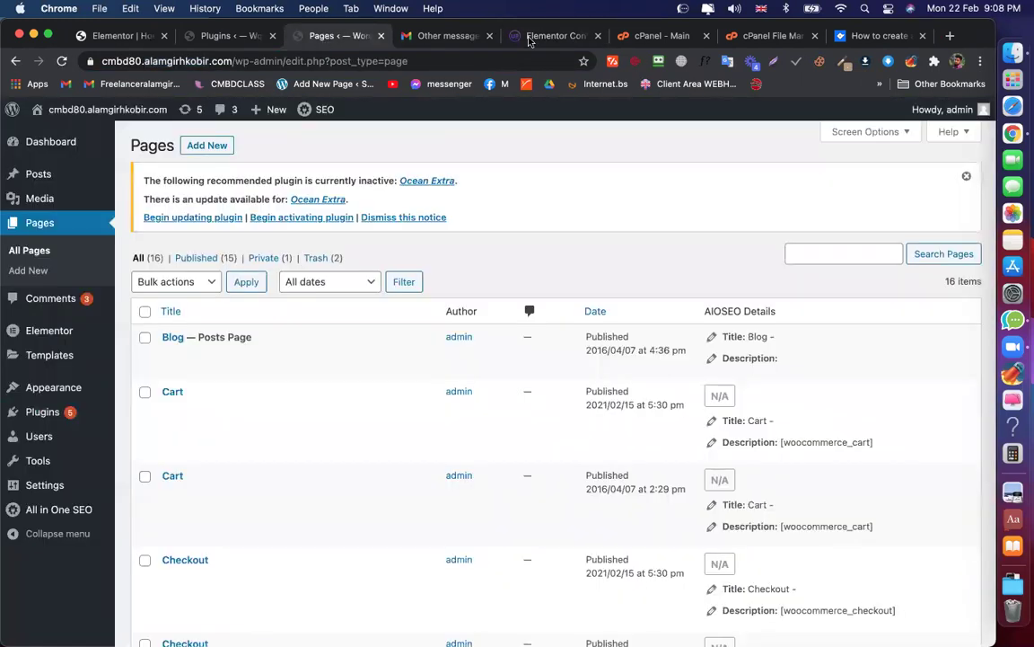
click(537, 36)
scroll(549, 268, down, 5)
scroll(548, 268, down, 3)
scroll(548, 269, up, 10)
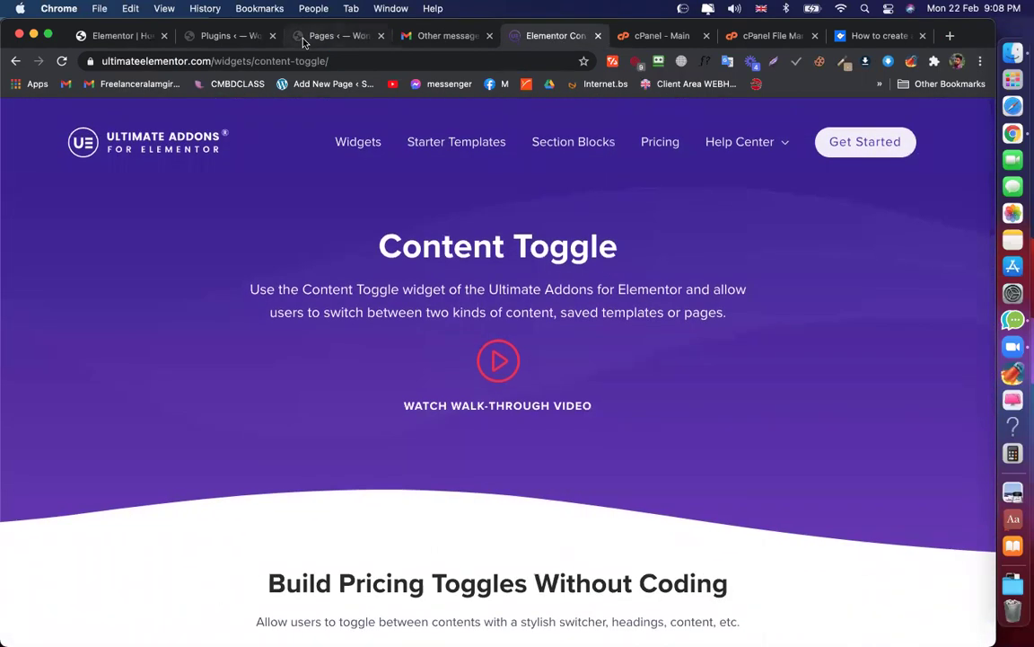
click(304, 37)
mouse_move(57, 357)
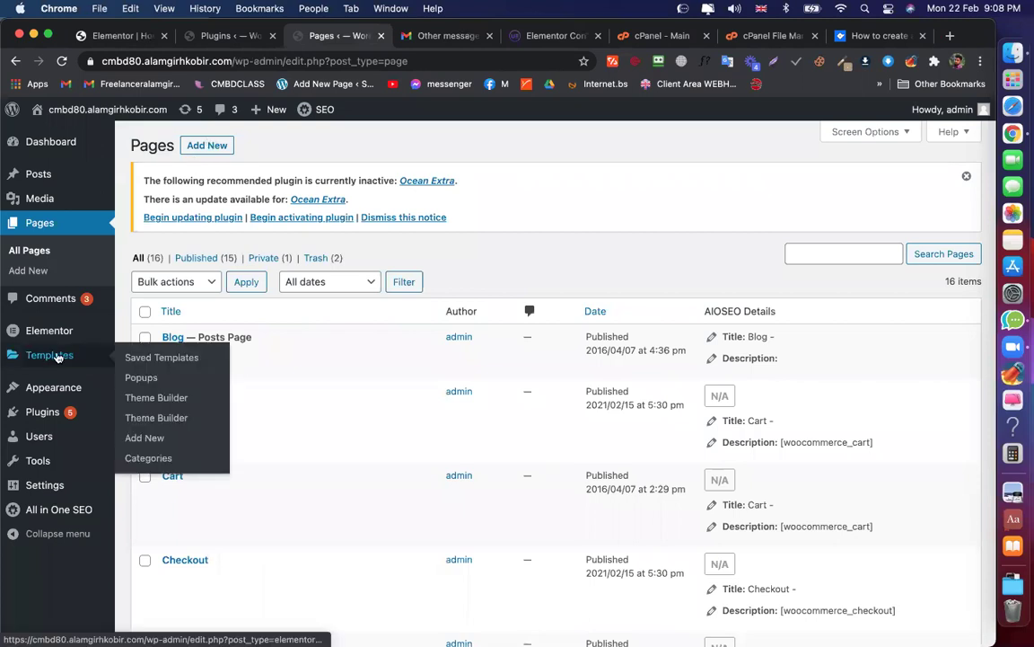
click(43, 412)
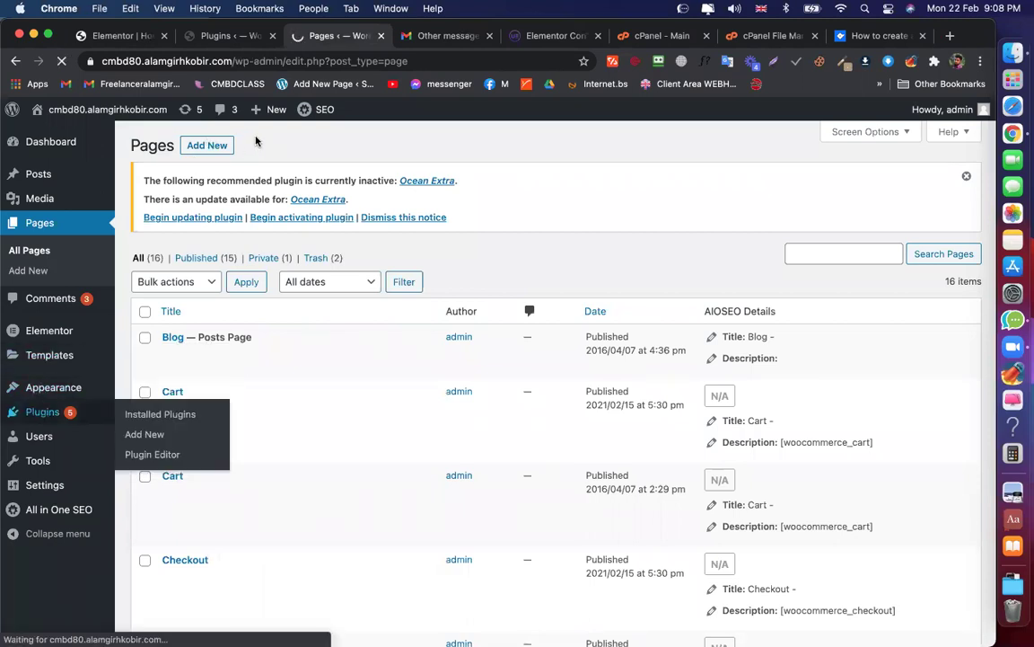
Upload and install ultimate-elementor-v1.24.0.zip via Add New > Upload Plugin, then activate it
click(231, 145)
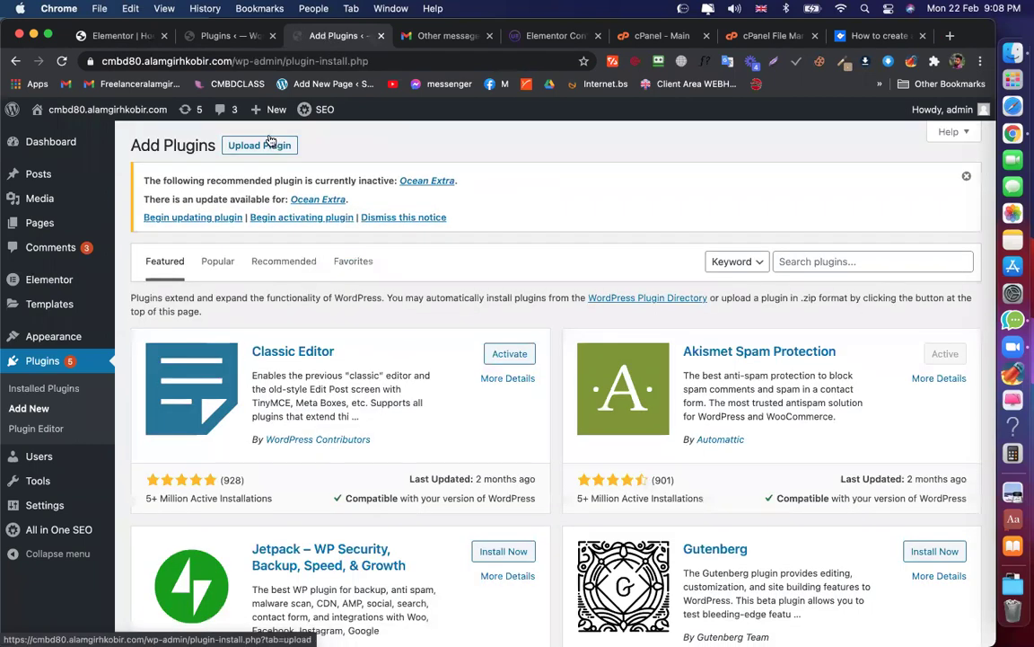
click(267, 144)
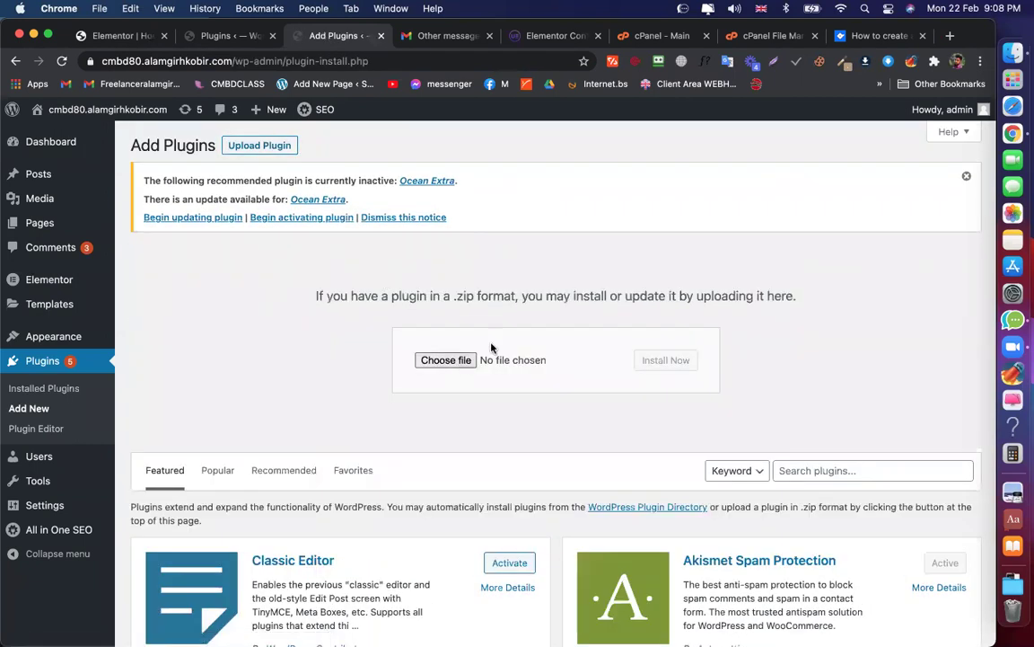
click(445, 361)
scroll(411, 319, down, 10)
scroll(412, 319, down, 10)
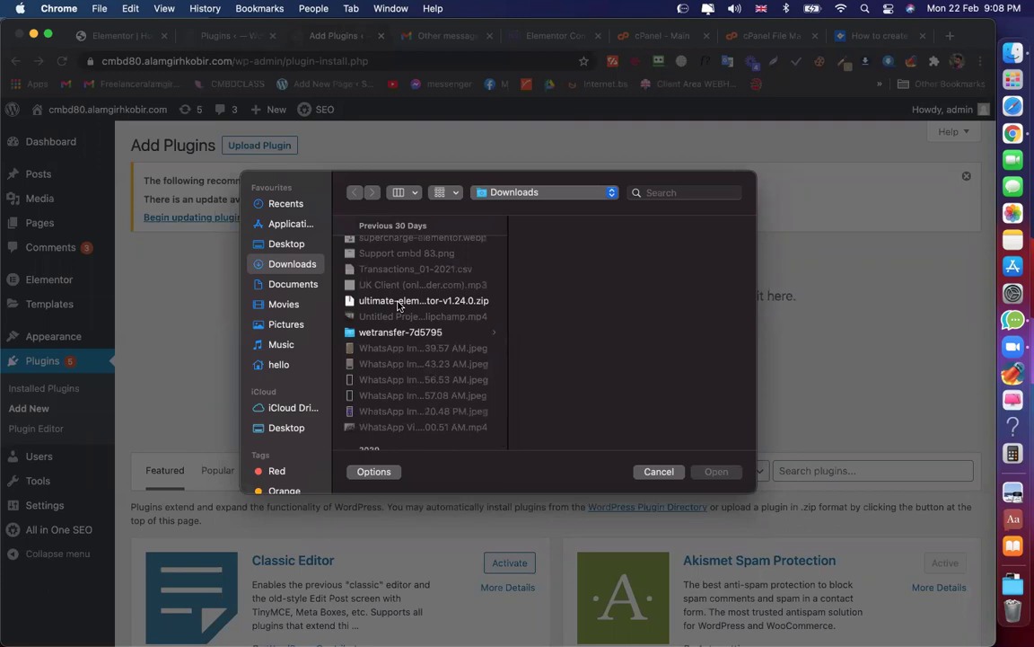
click(399, 306)
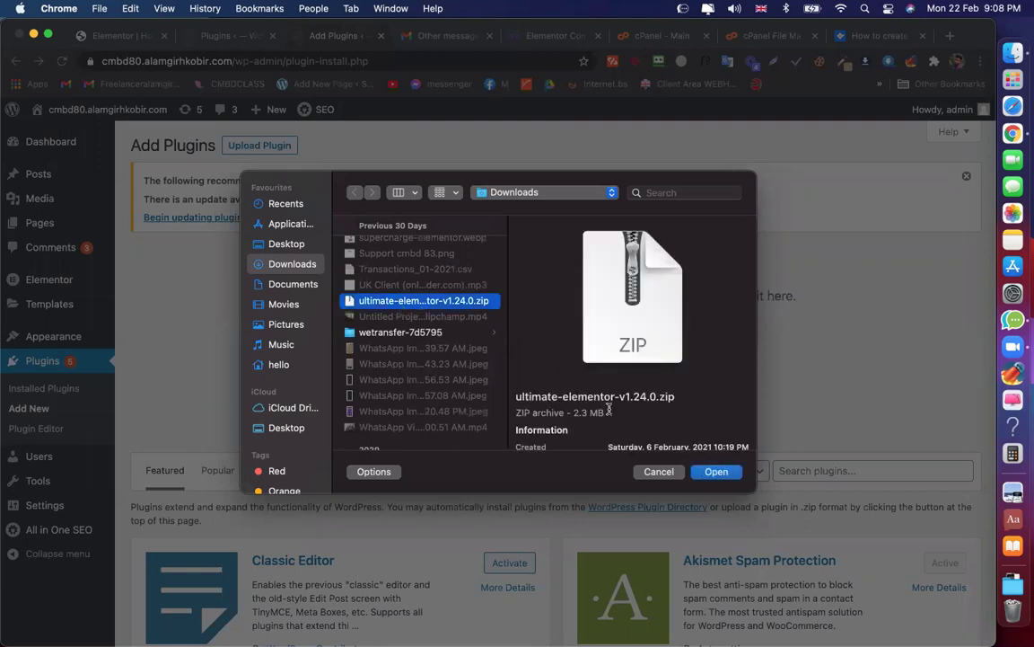
click(718, 474)
click(665, 359)
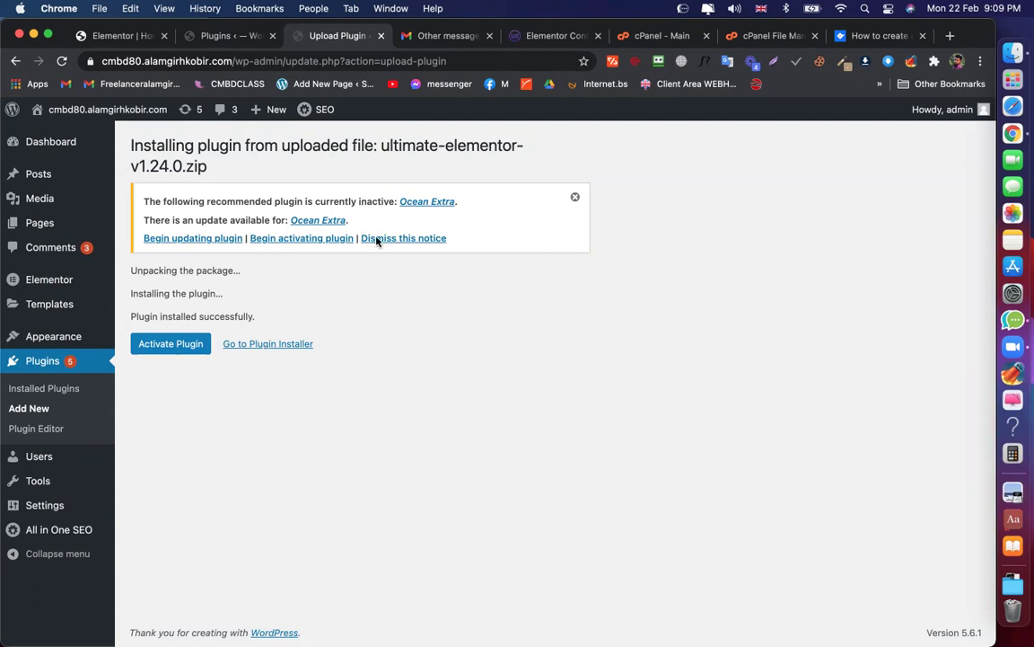
click(162, 348)
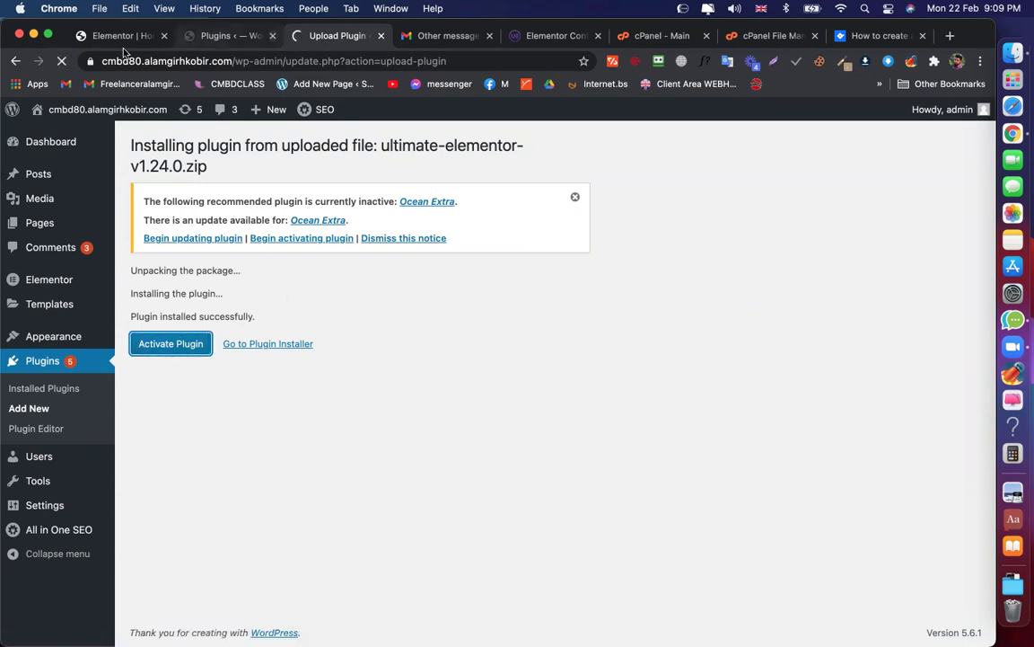
Copy the whole Make a reservation form section in the Elementor editor
click(112, 38)
scroll(620, 296, up, 1)
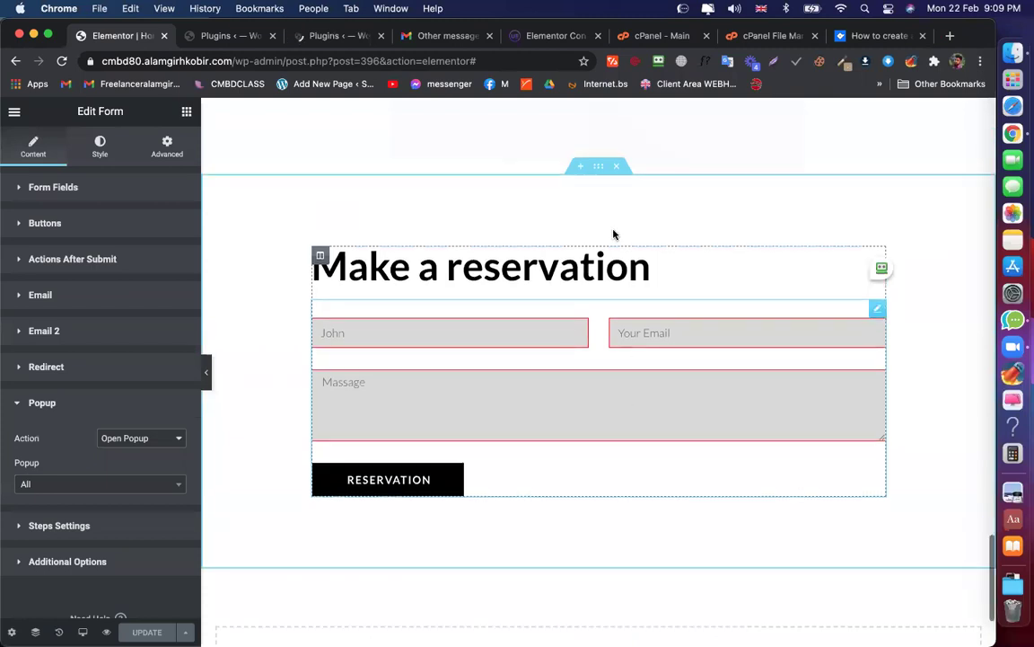
right_click(601, 169)
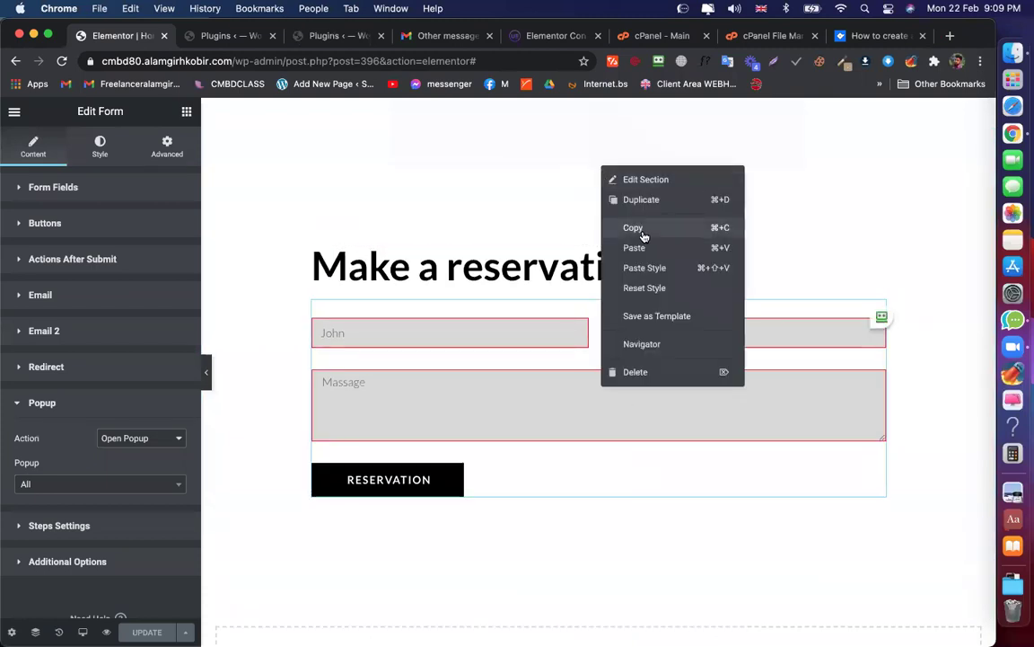
click(642, 227)
Start a new page from the Pages tab, then return to the Elementor editor
click(218, 37)
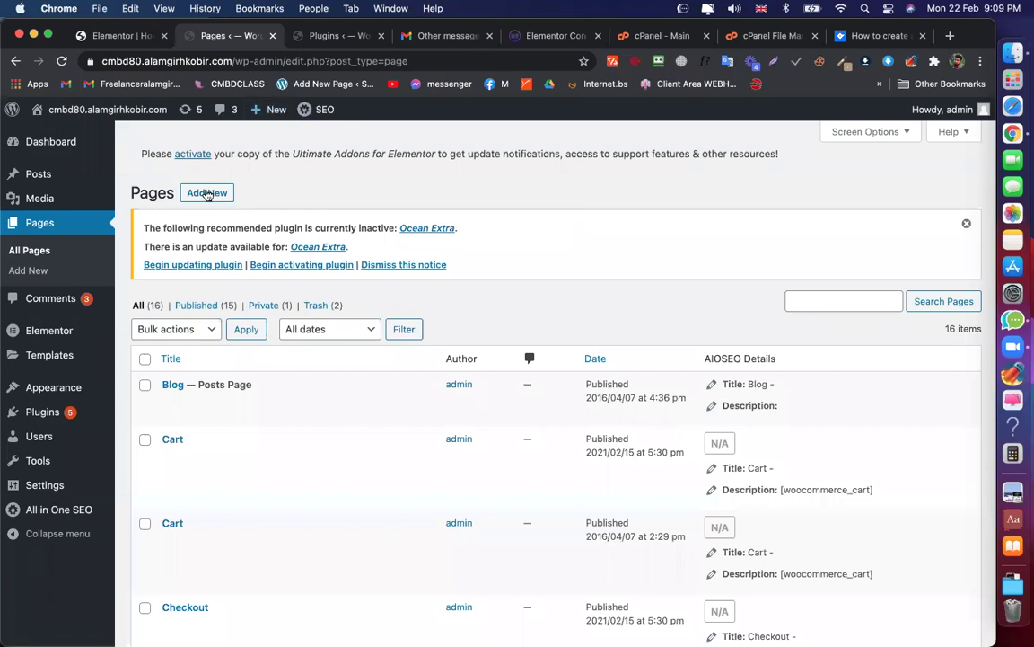
click(220, 108)
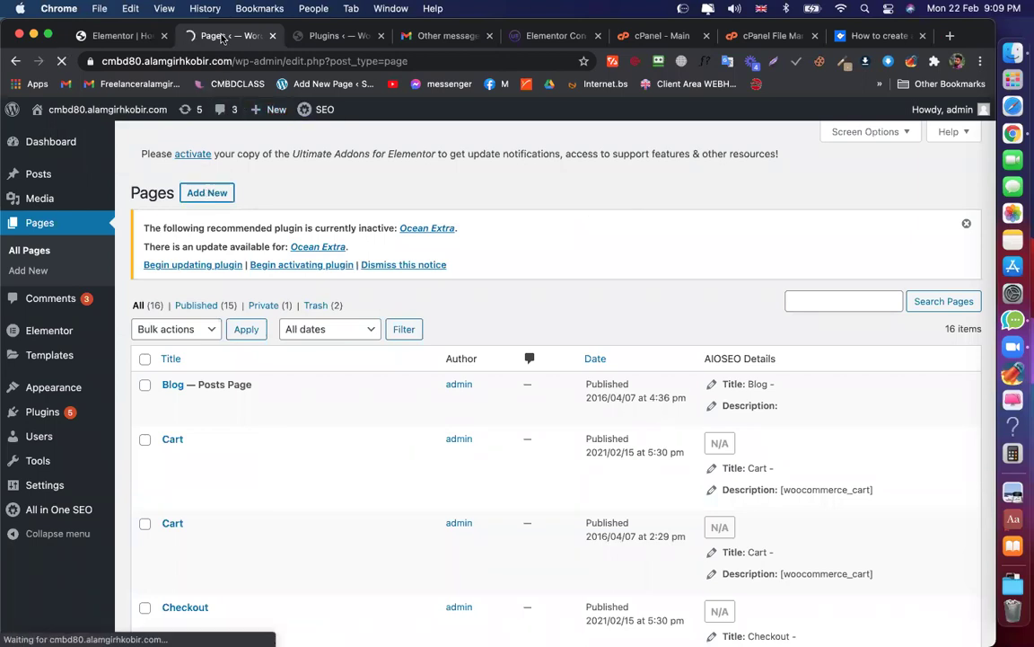
click(112, 36)
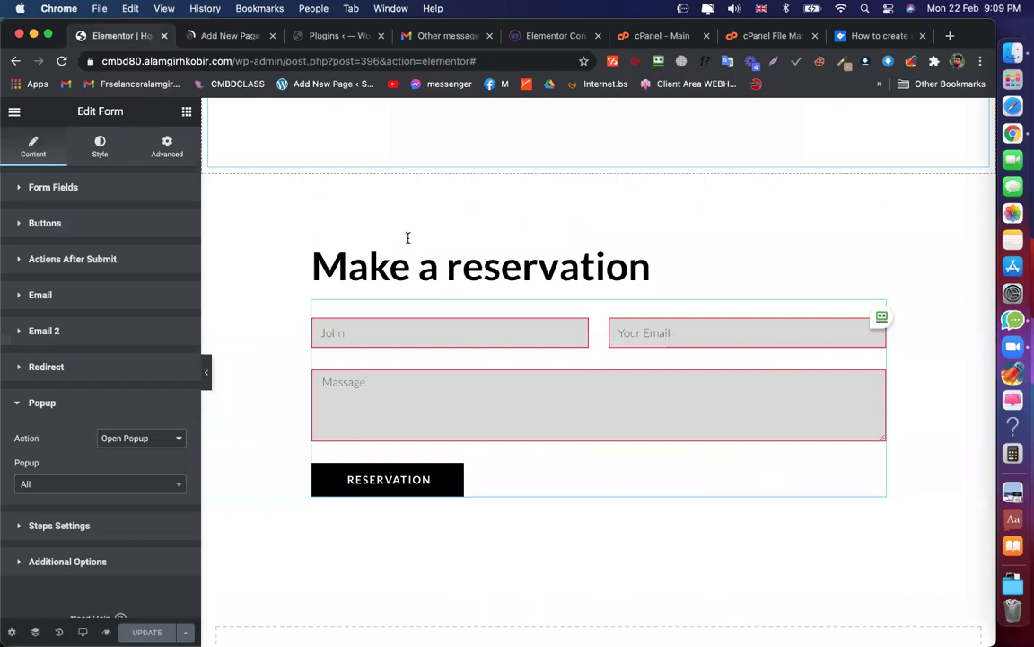
Title the new page 'test'
click(230, 36)
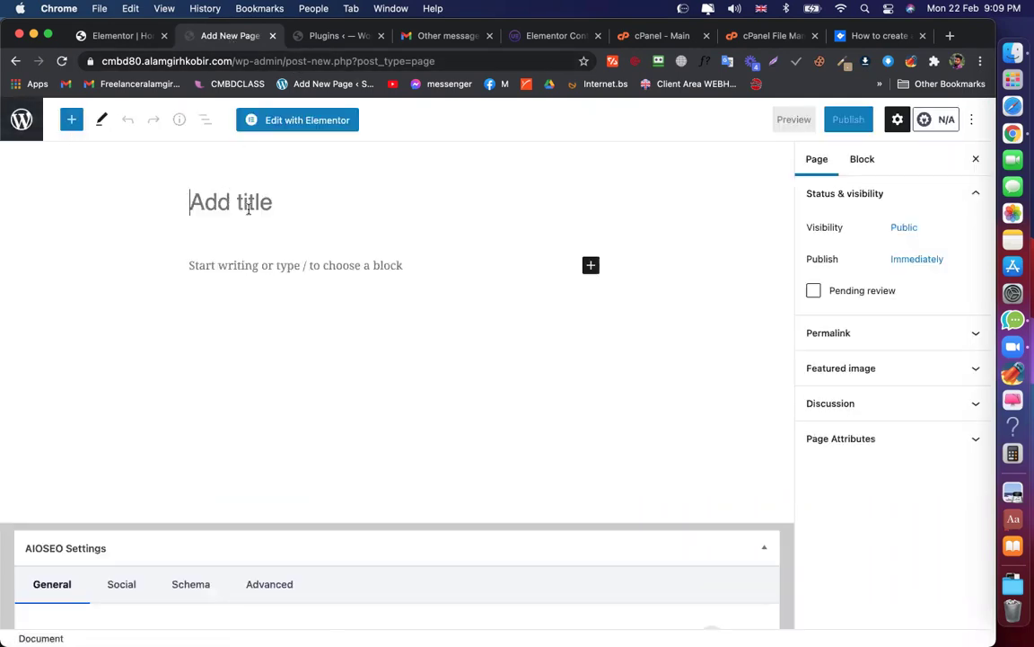
text(tes6)
key(BackSpace)
text(5)
key(BackSpace)
text(t)
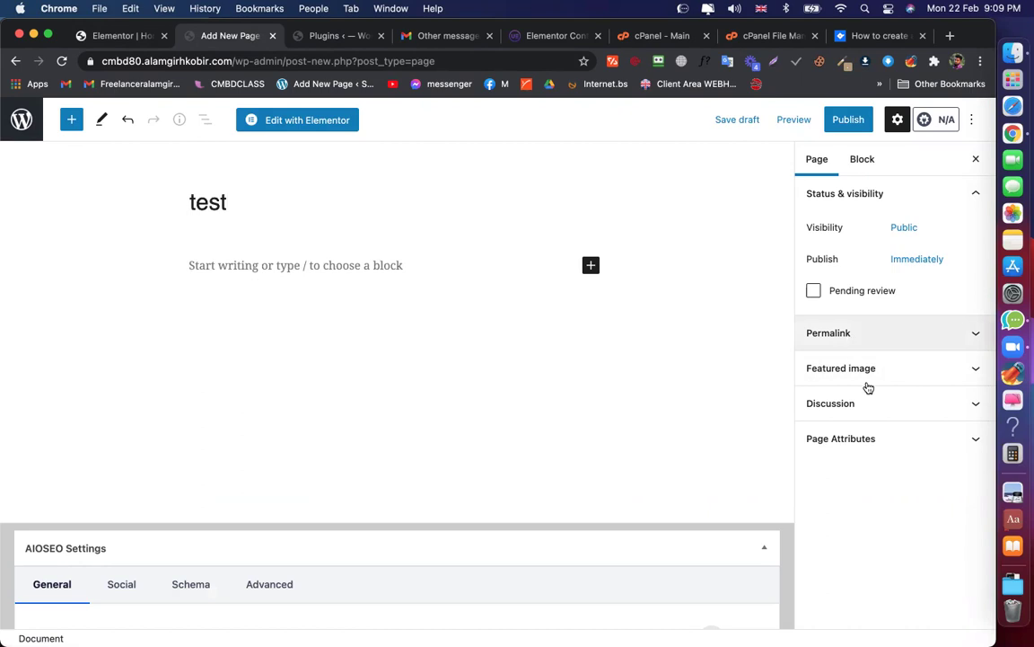
Set the page template to Elementor Canvas and publish the page
click(855, 443)
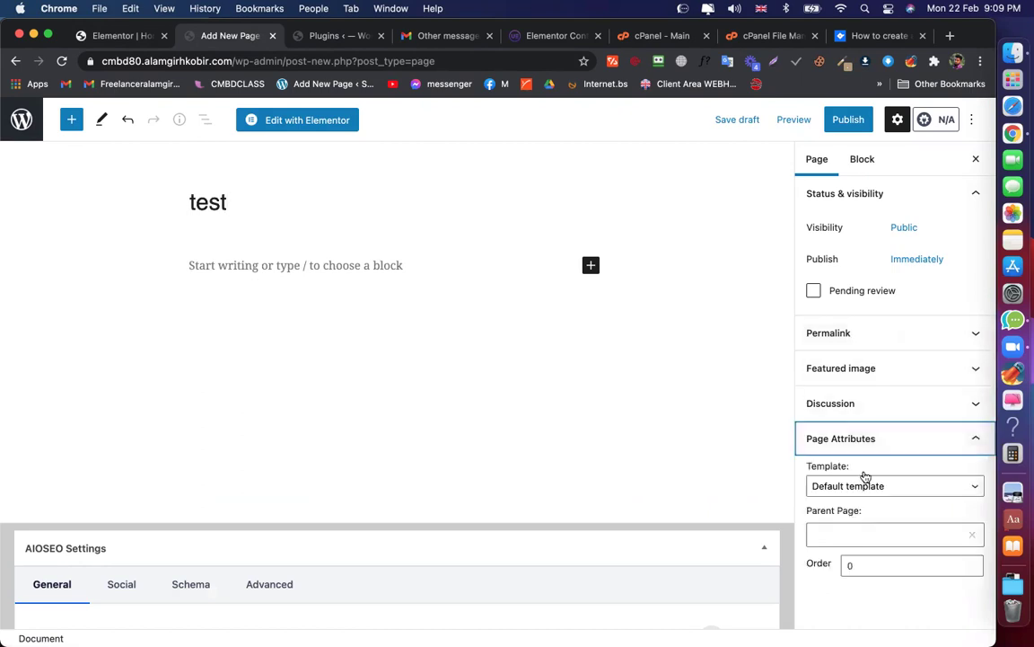
click(854, 494)
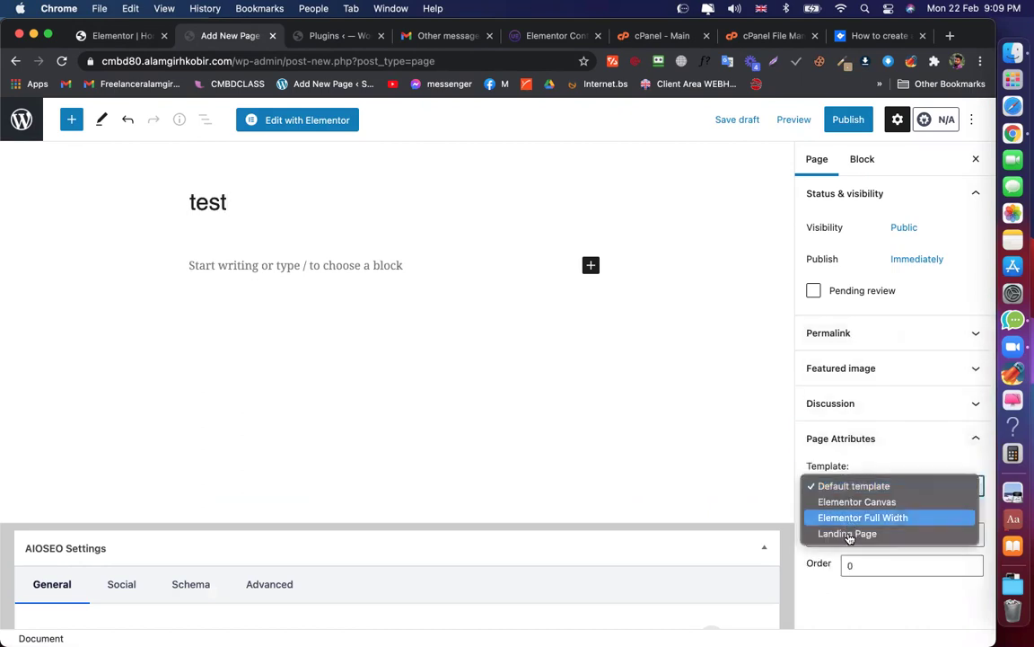
click(854, 502)
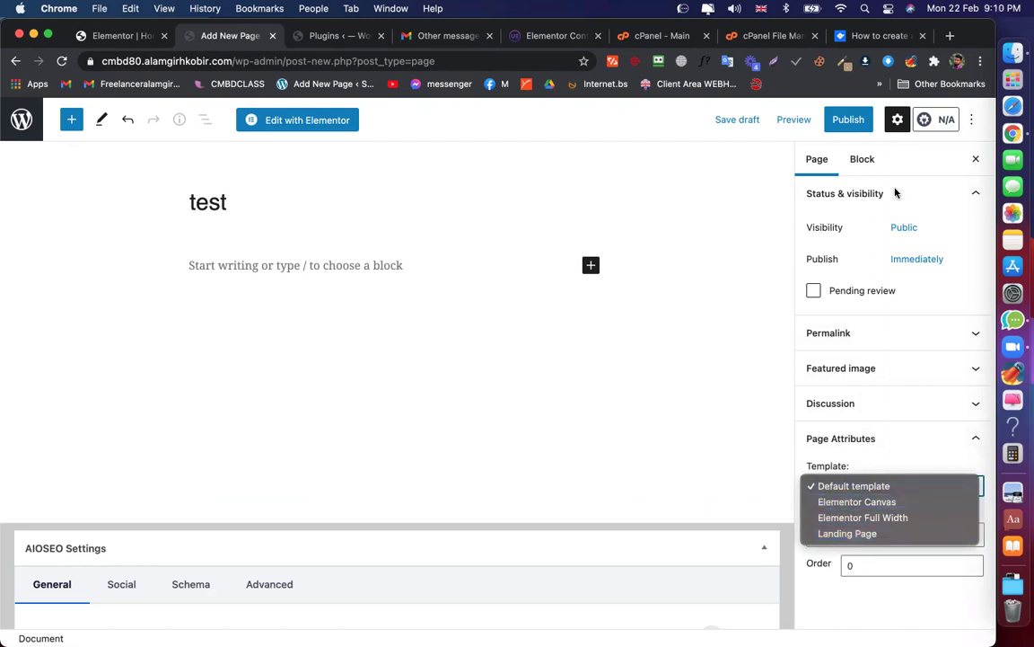
click(849, 119)
click(856, 126)
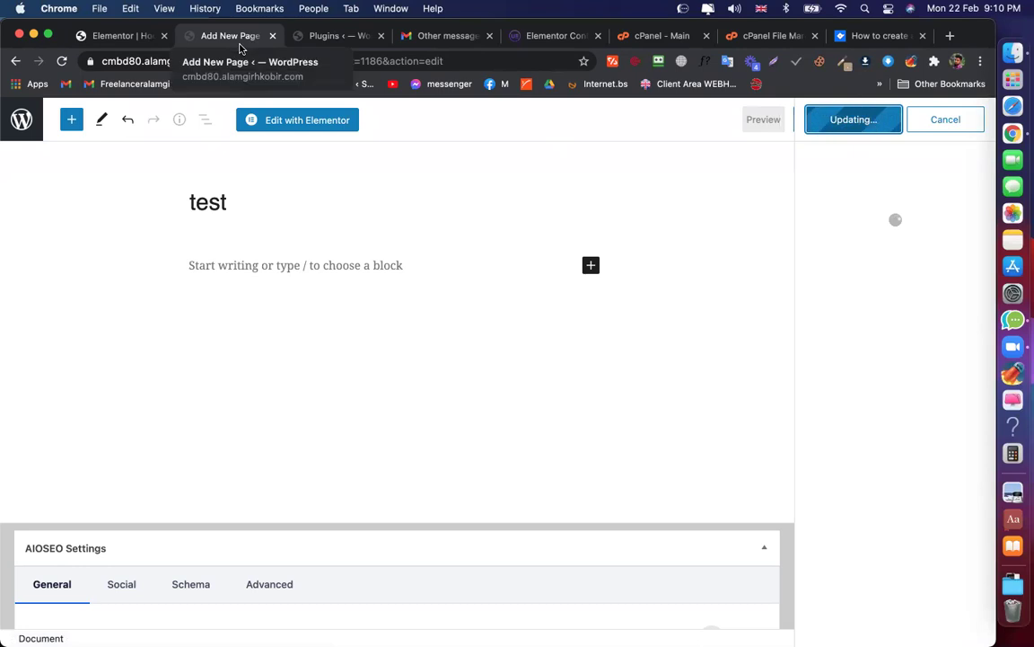
click(269, 120)
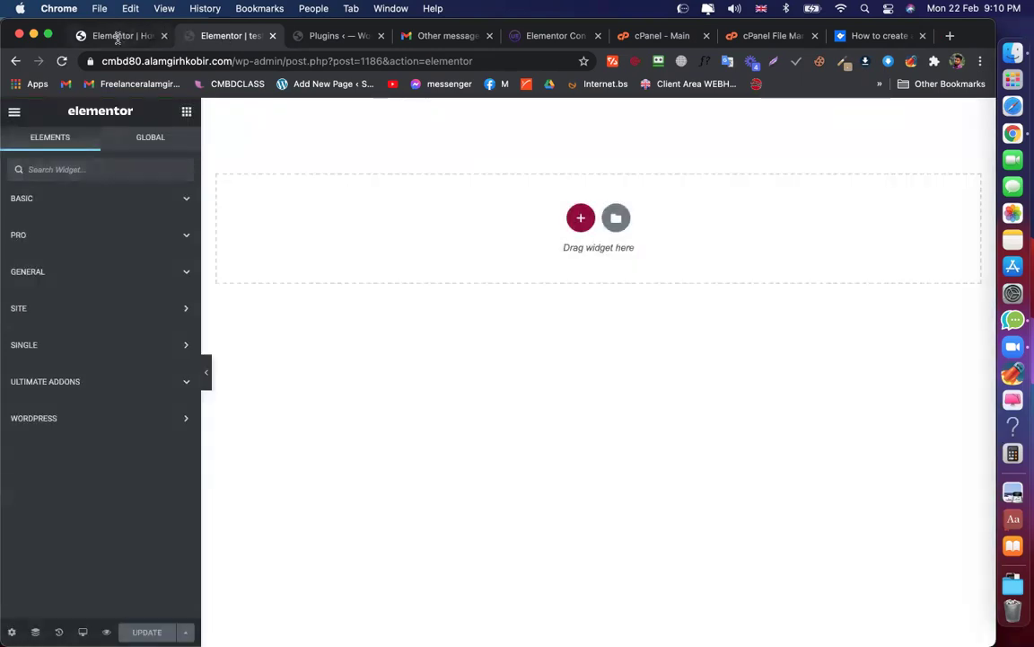
Paste the copied Make a reservation section into the empty test page
click(117, 35)
click(218, 36)
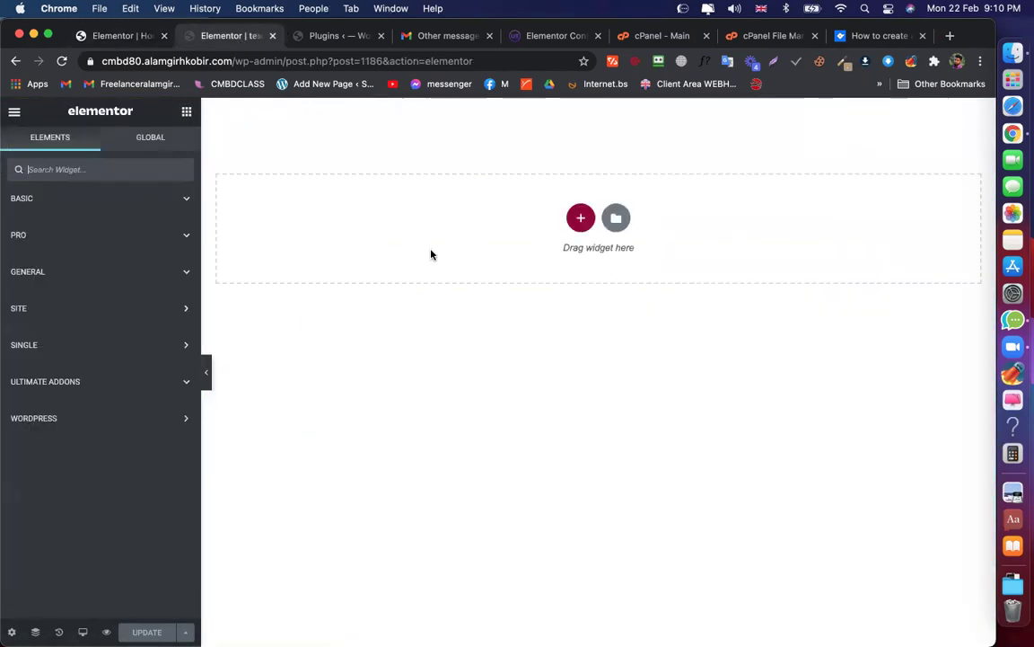
right_click(406, 211)
click(406, 205)
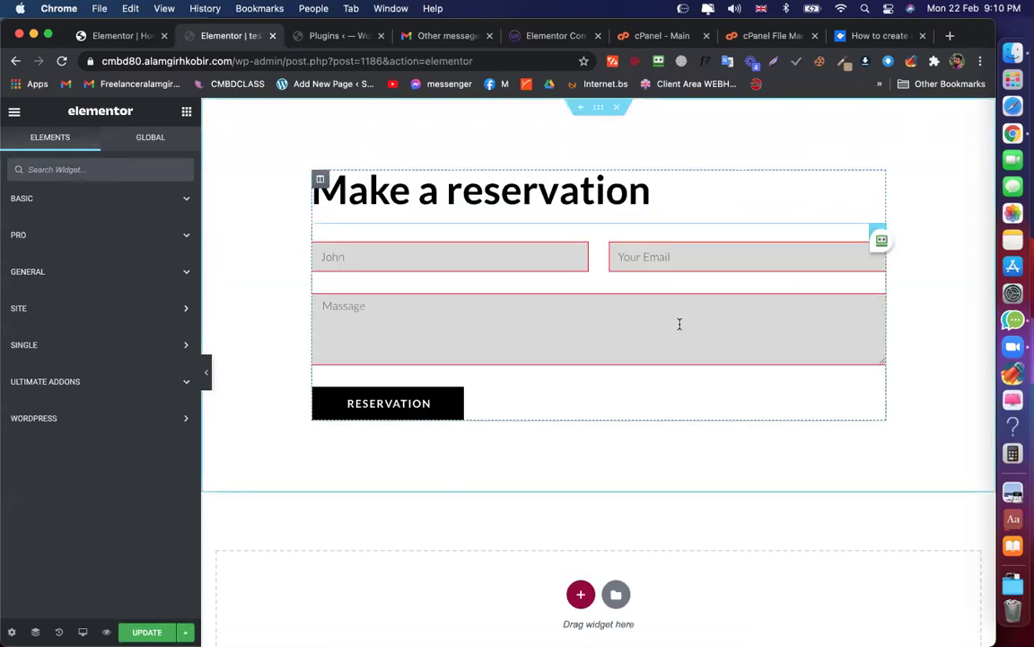
Copy the reservation section again from the original page and paste a second copy into test
click(121, 36)
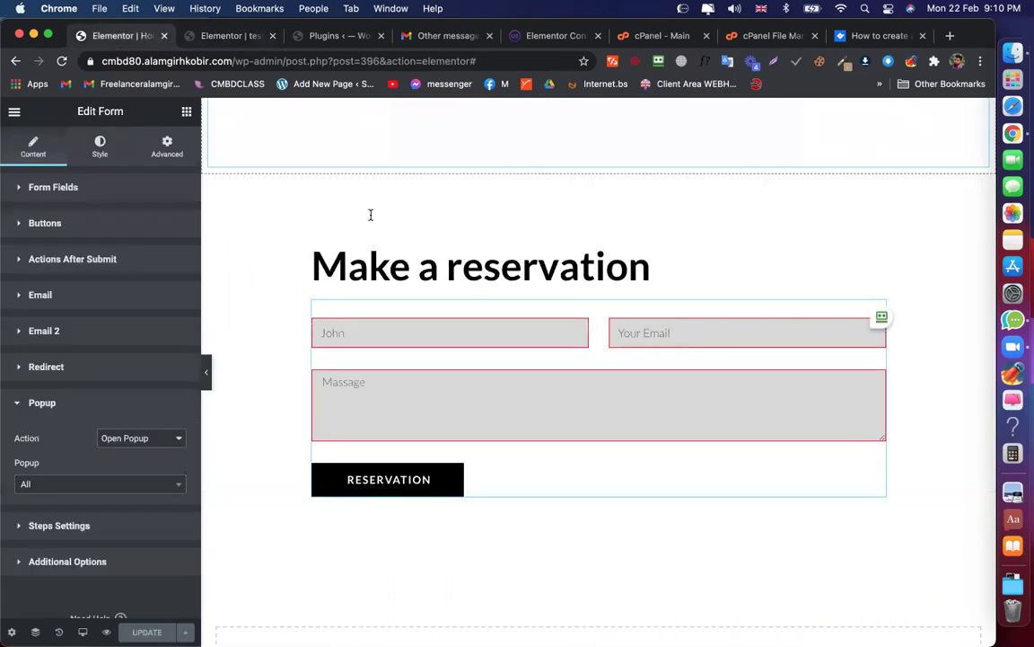
right_click(598, 167)
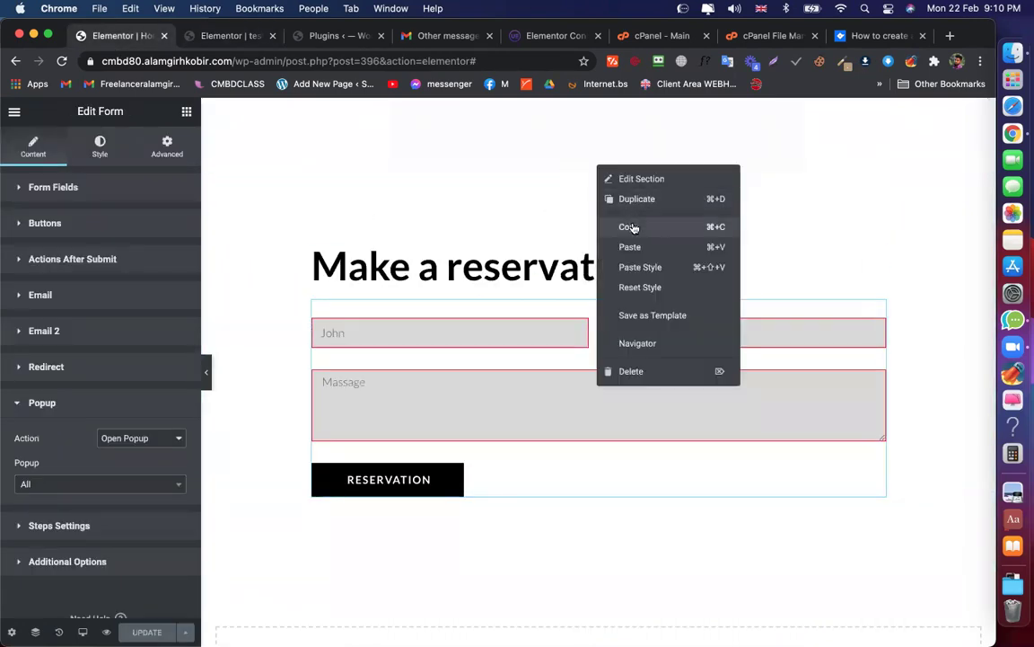
click(631, 227)
click(215, 36)
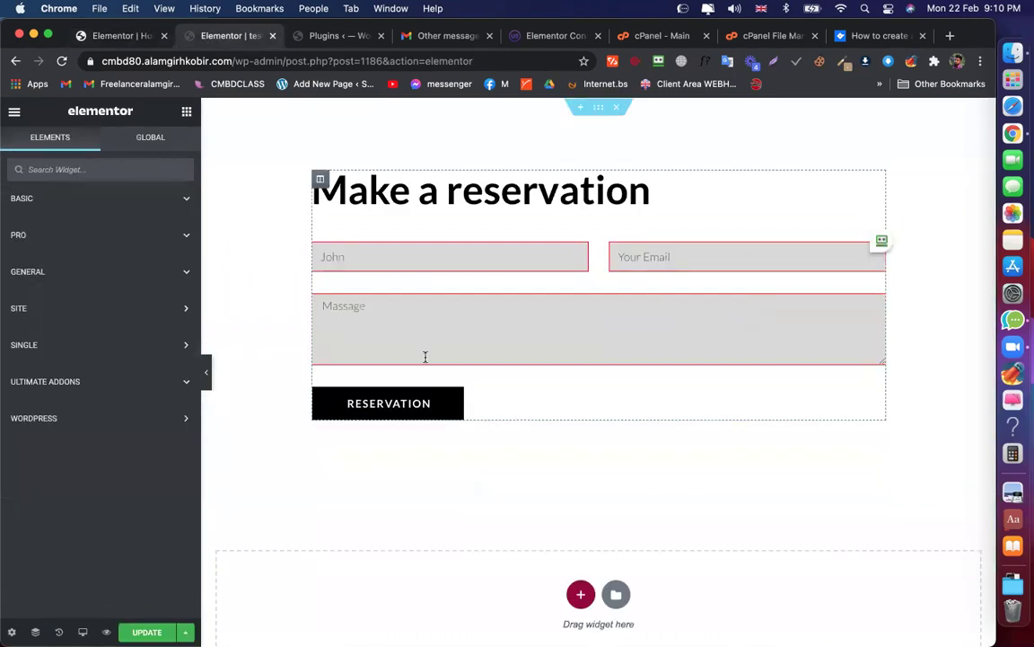
scroll(530, 518, down, 2)
right_click(474, 514)
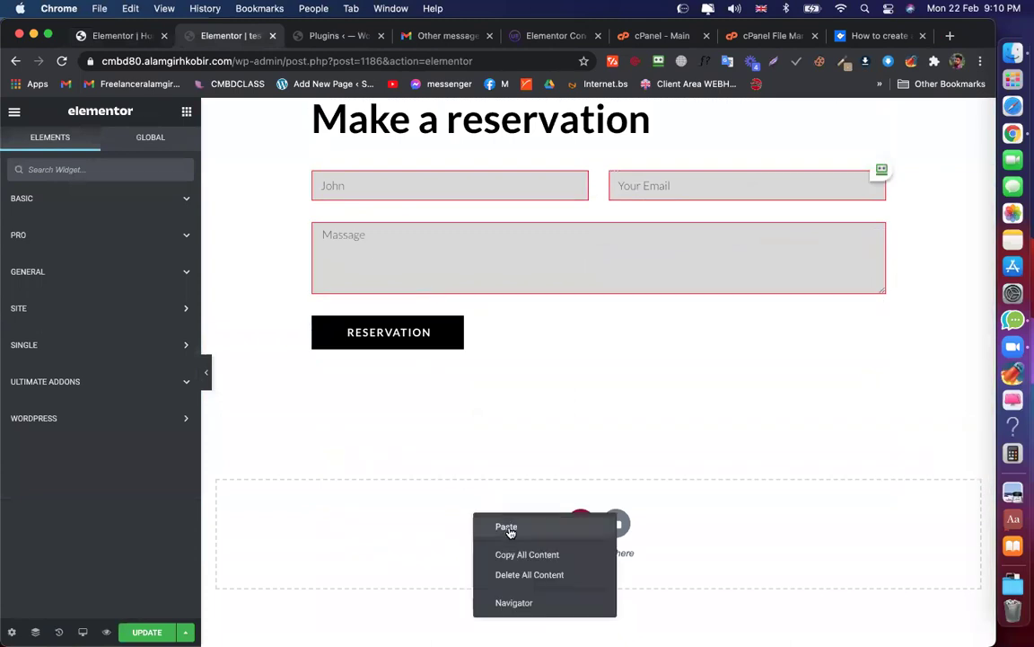
click(507, 527)
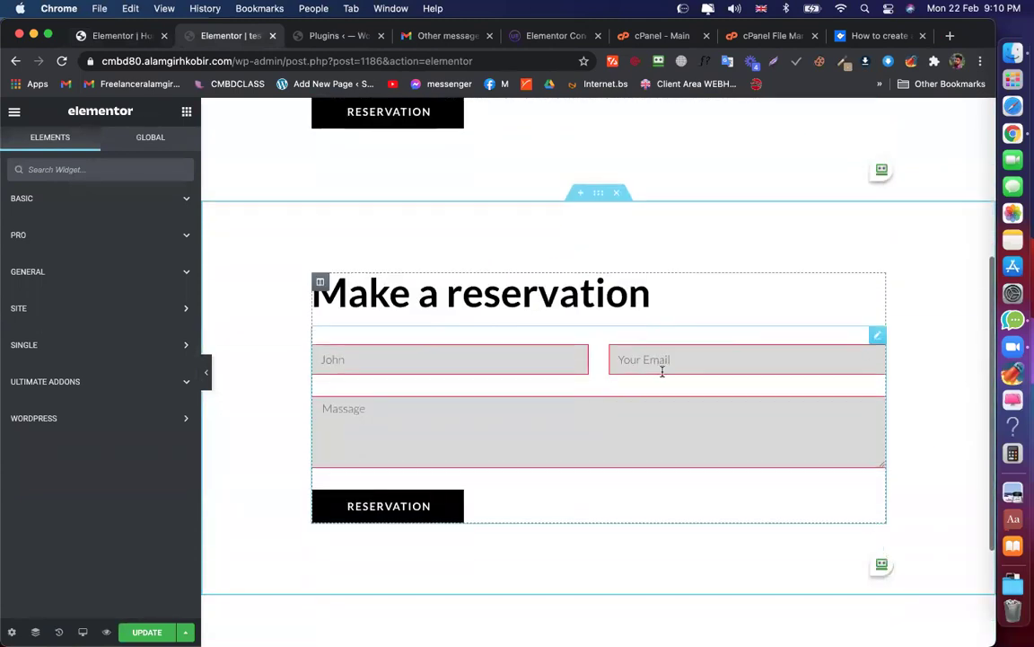
scroll(619, 194, down, 2)
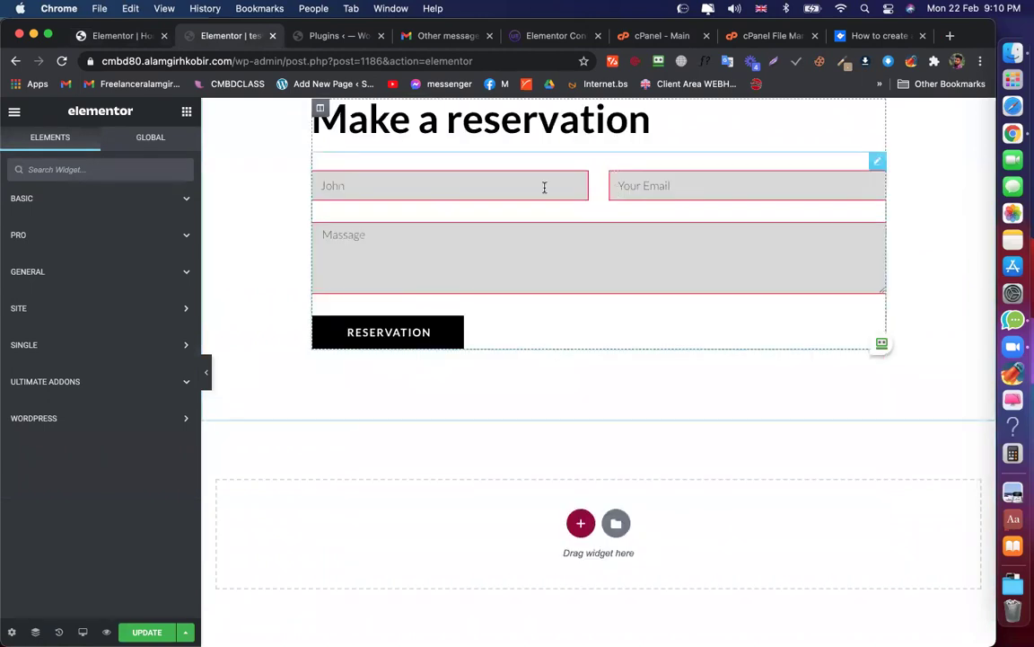
scroll(545, 186, up, 1)
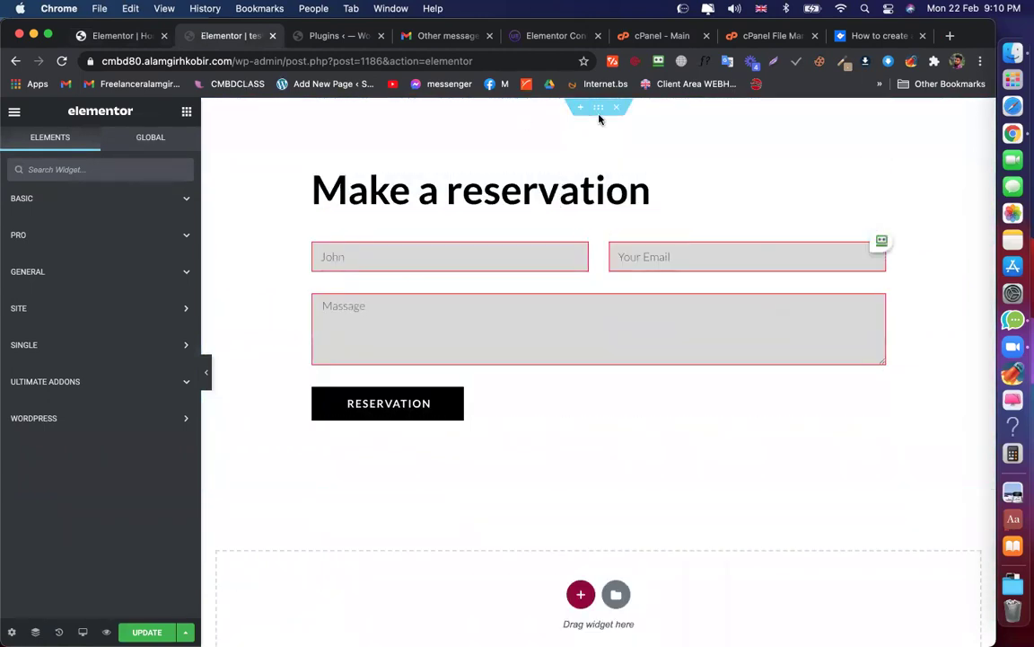
Copy the reservation section with UAE Copy and check the installed plugins list
right_click(605, 116)
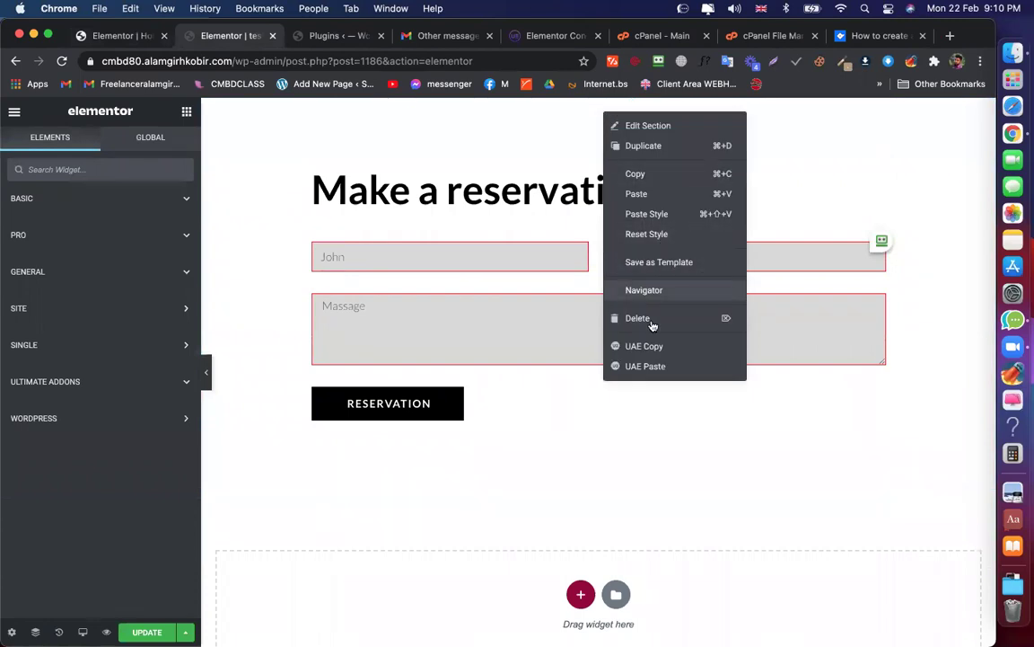
click(634, 174)
click(332, 35)
scroll(474, 397, down, 5)
scroll(473, 397, down, 20)
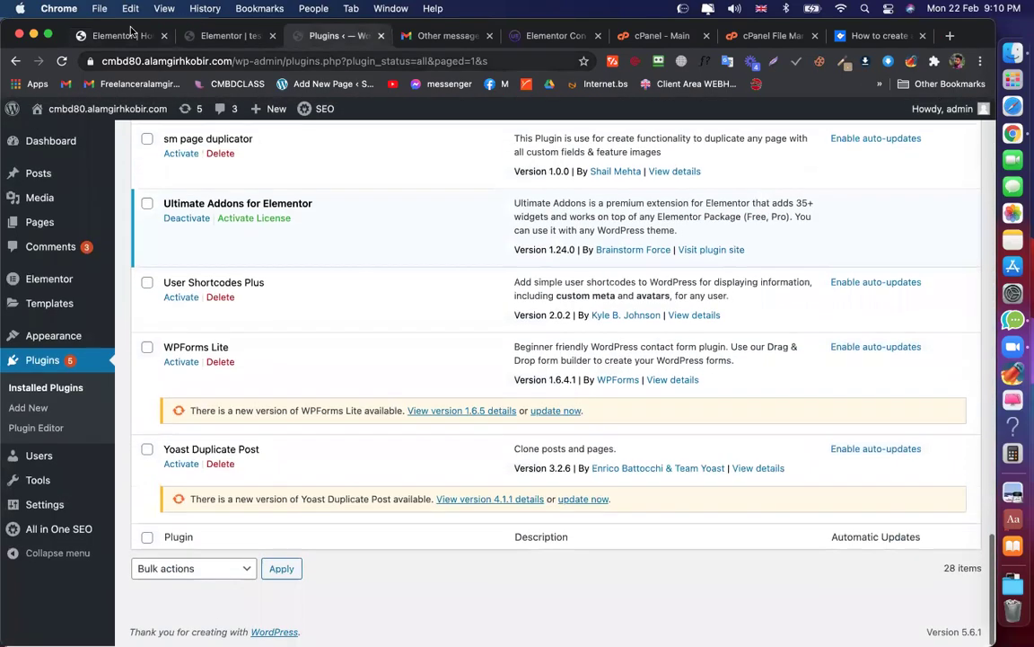
Copy the reservation section from the test page editor again, then return to the plugins list
click(131, 34)
click(235, 38)
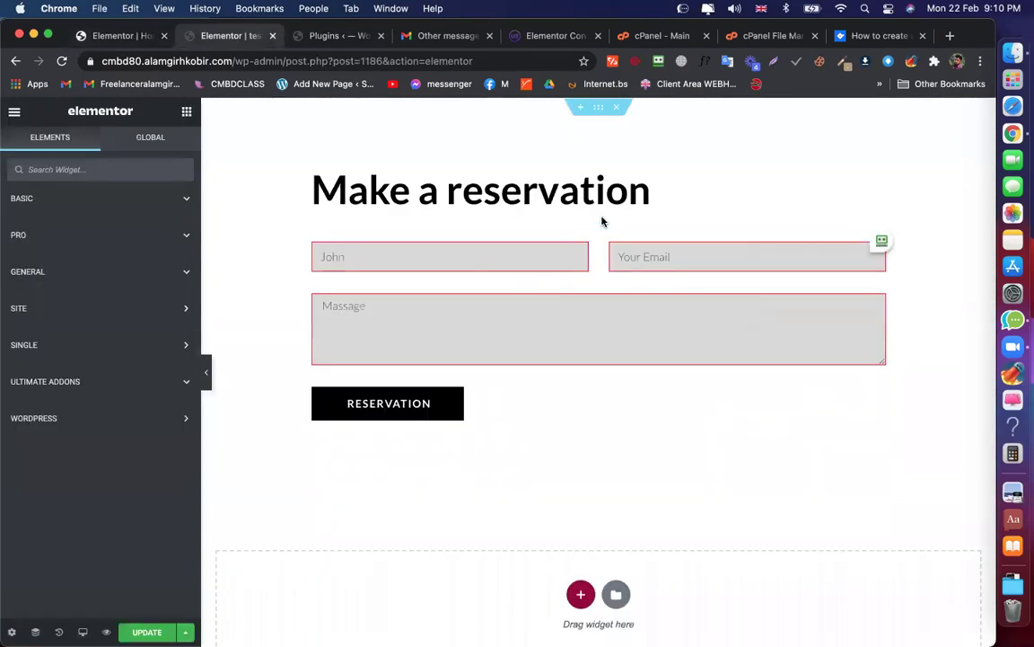
right_click(595, 118)
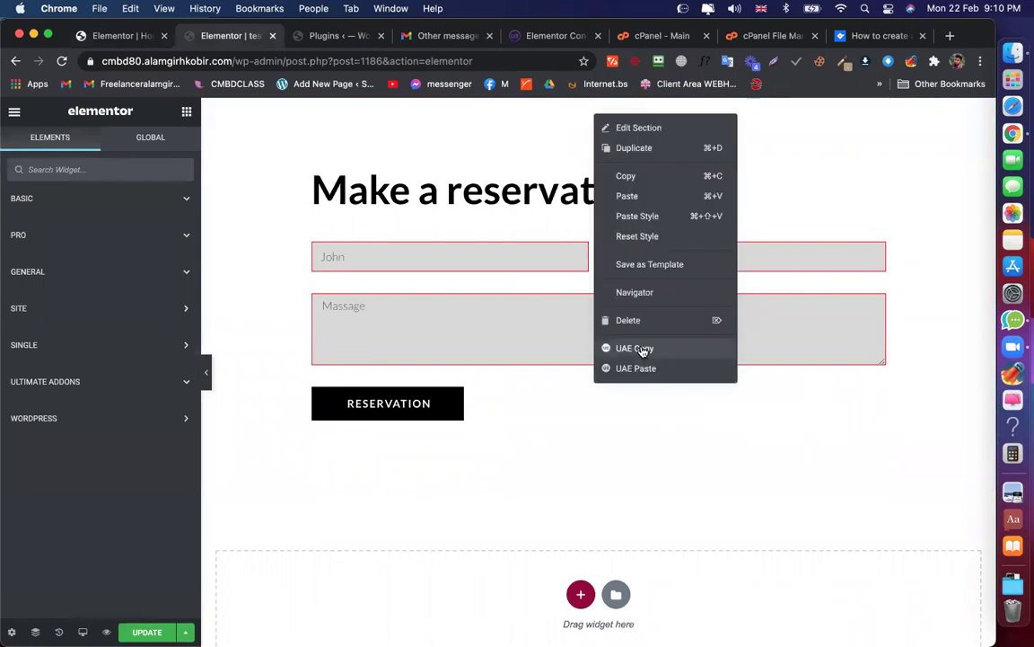
click(642, 349)
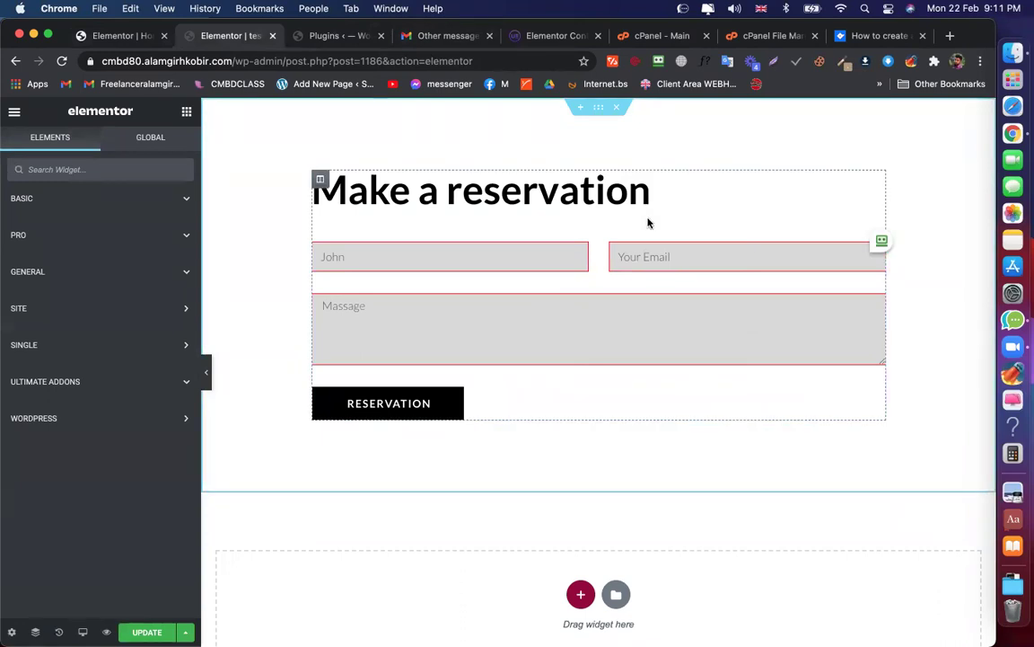
click(342, 36)
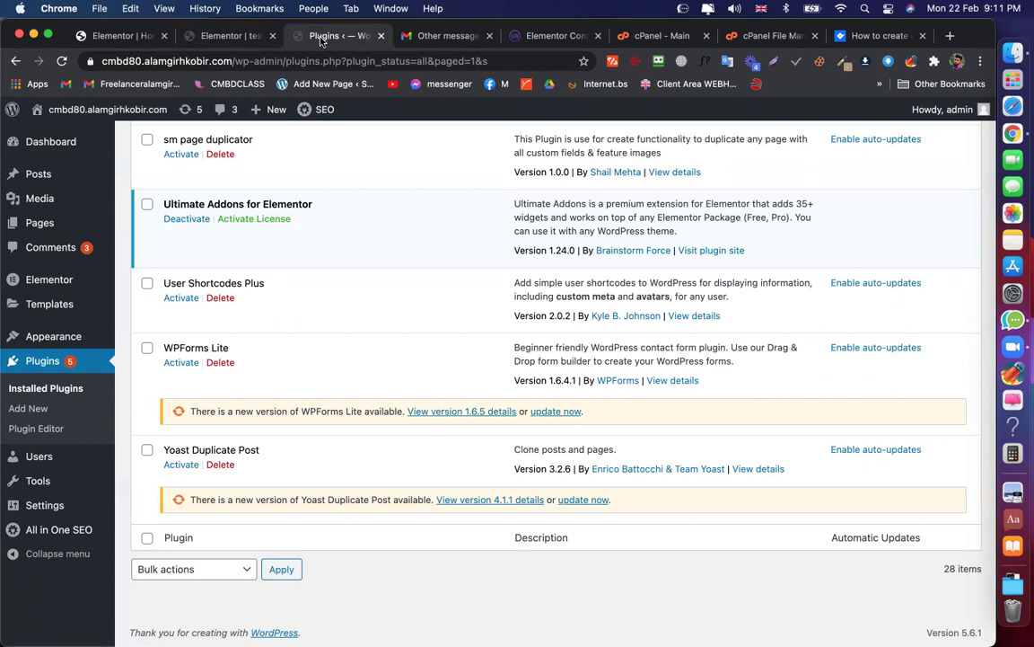
Open the Ultimate Addons widget list, then glance at the test and original reservation pages
click(554, 38)
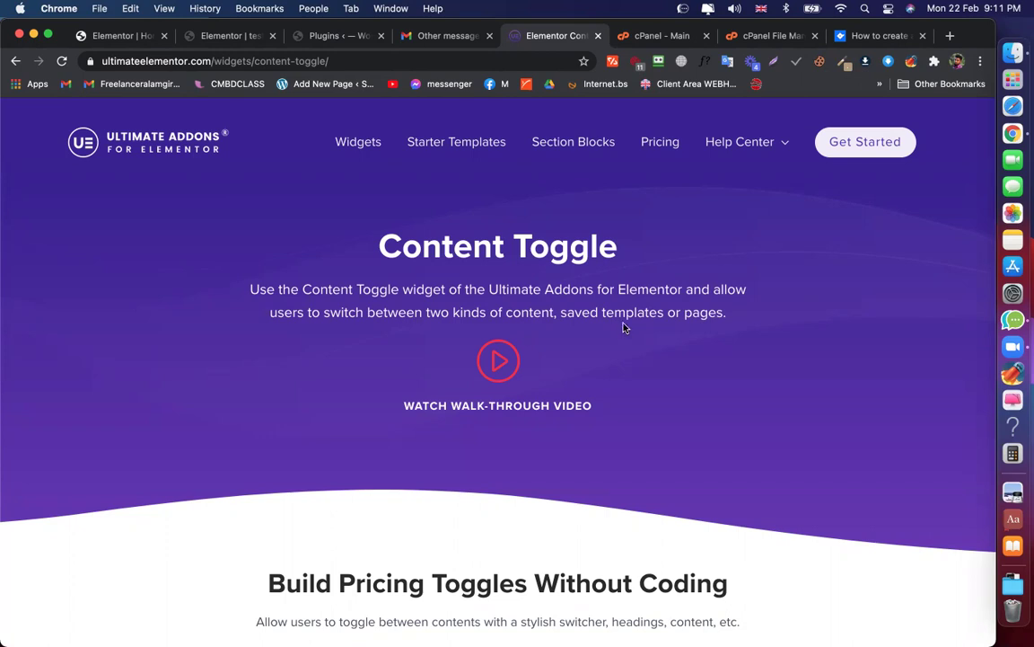
click(355, 147)
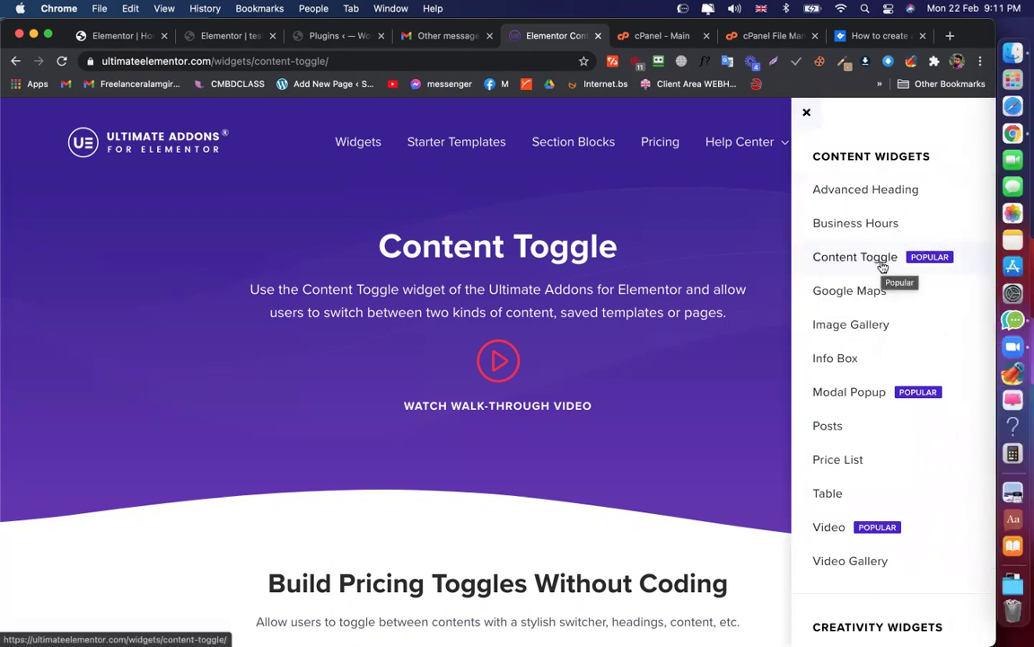
scroll(883, 267, down, 15)
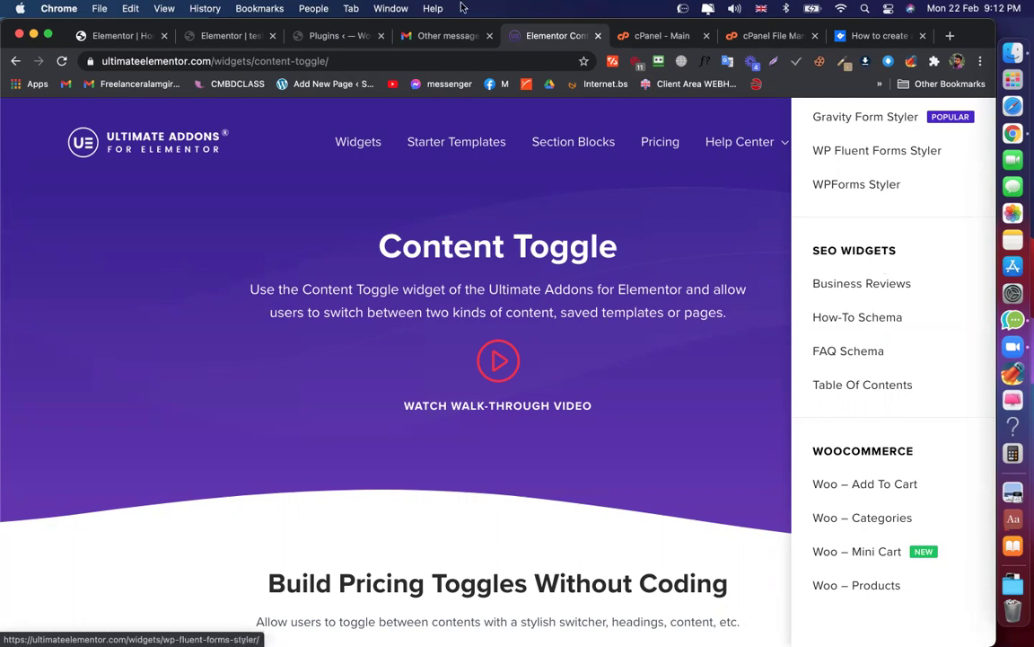
click(317, 38)
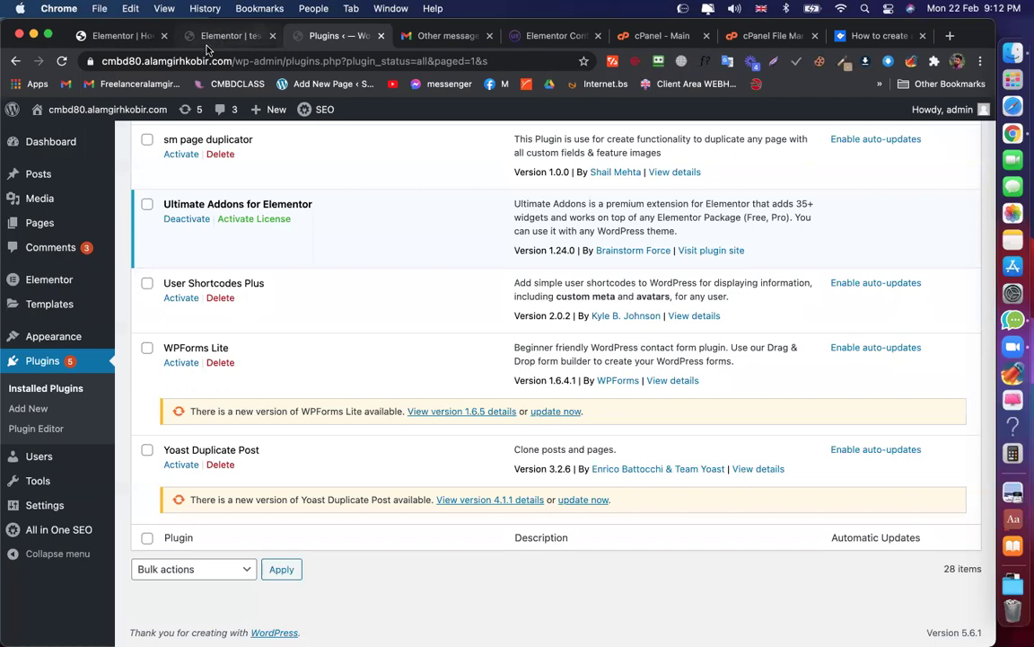
click(188, 38)
click(108, 36)
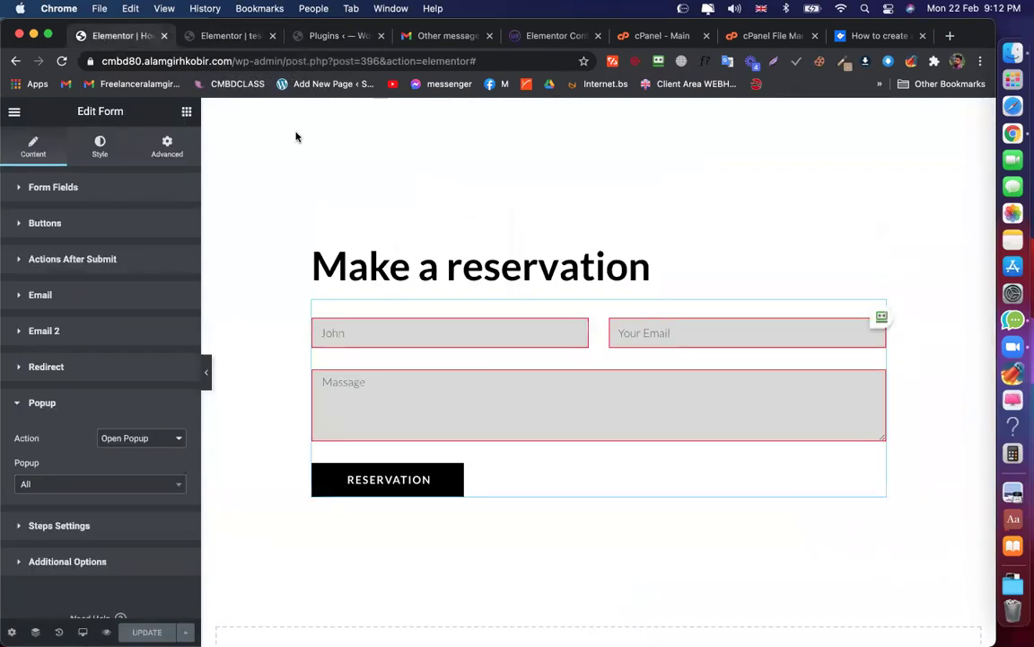
scroll(523, 276, down, 2)
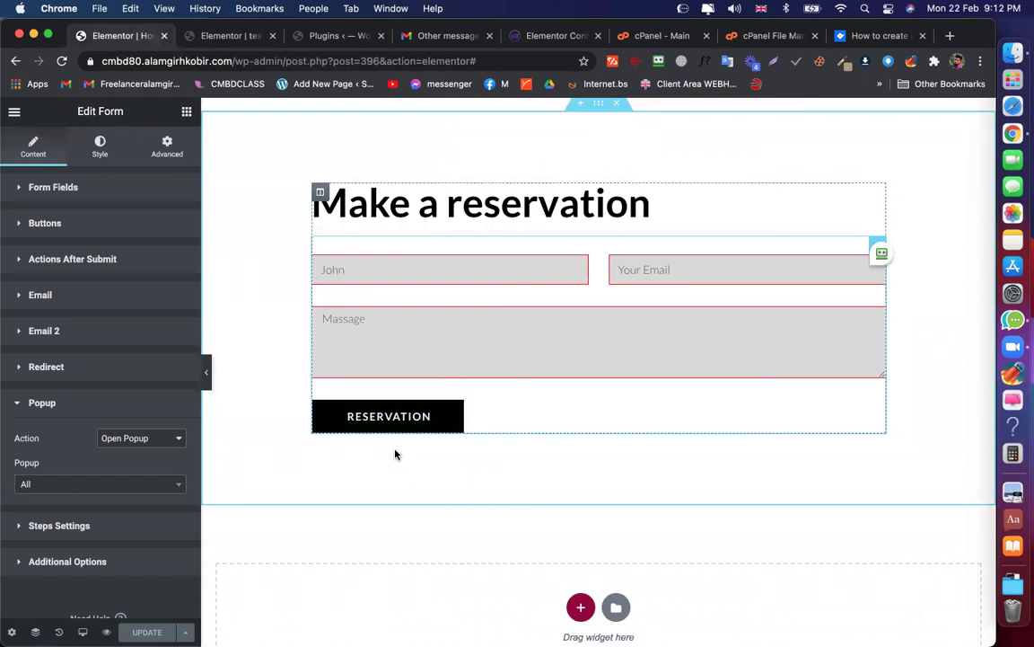
Scroll through the UAE widget categories, then switch to the cPanel dashboard
click(557, 36)
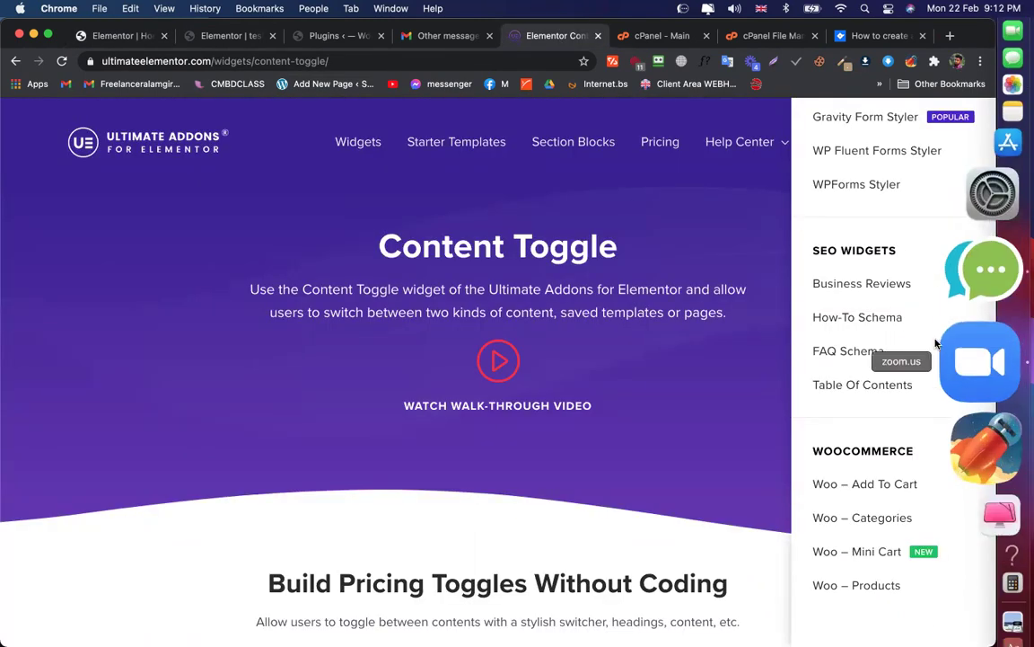
scroll(884, 393, up, 10)
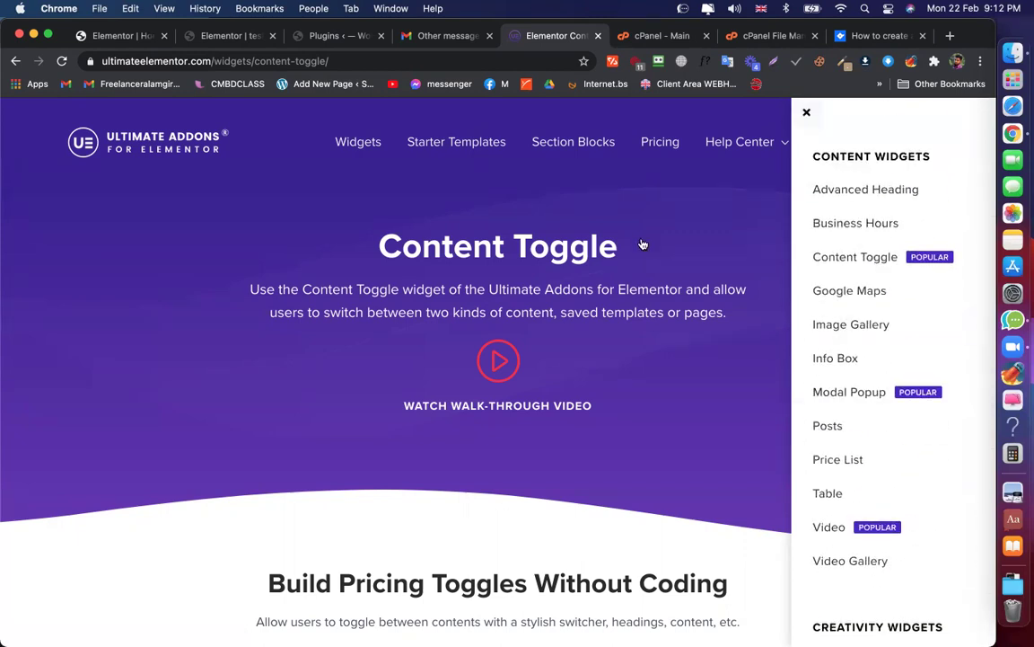
scroll(891, 363, down, 10)
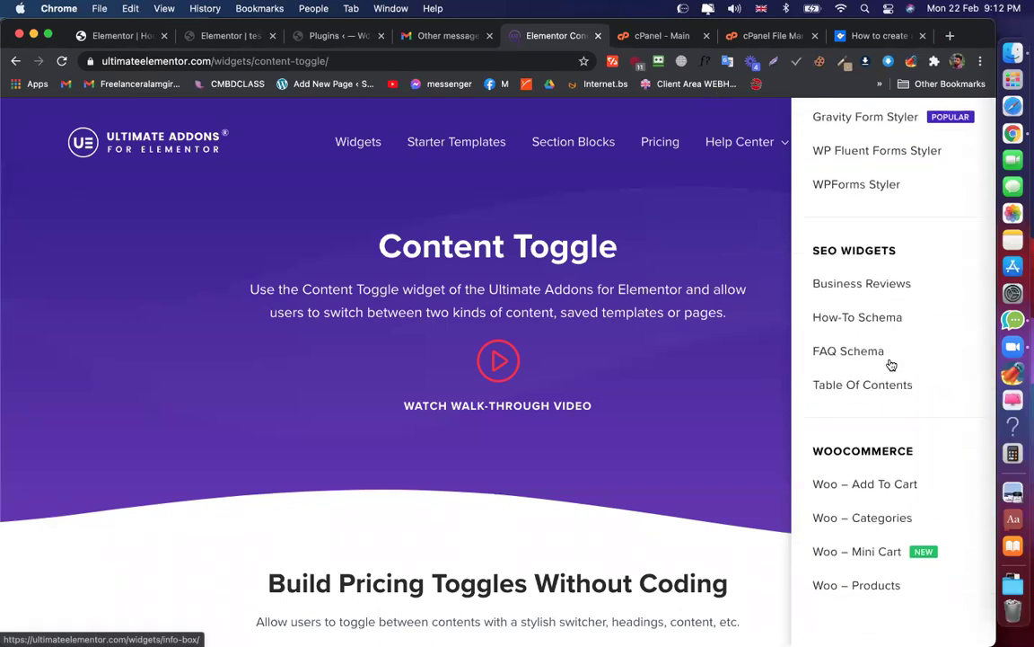
scroll(850, 266, up, 10)
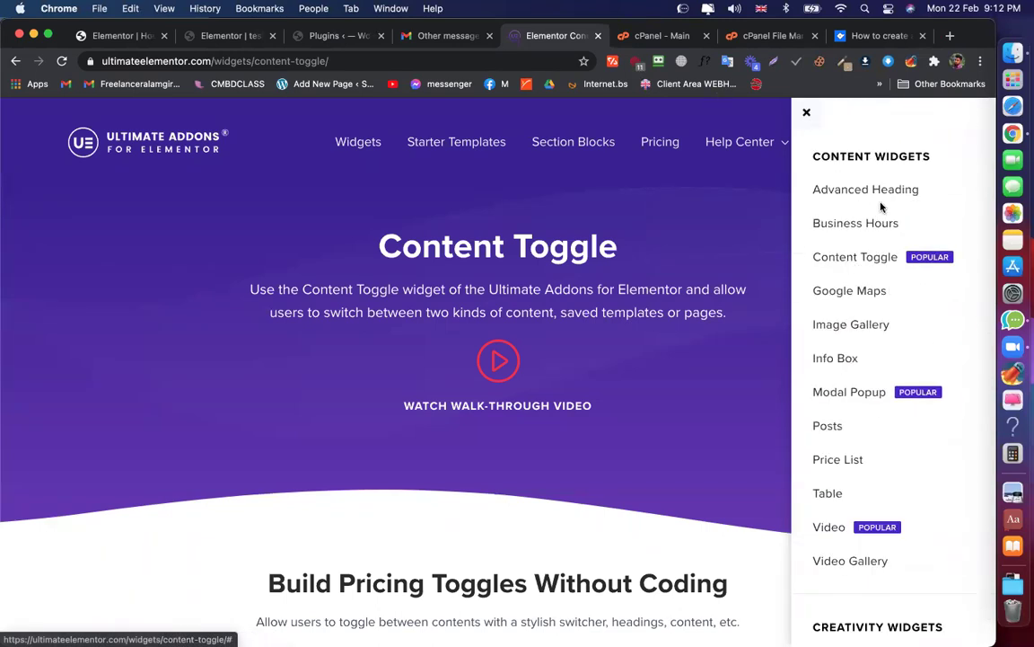
click(660, 35)
click(489, 61)
Search the web for 'powerpack elem' to find the PowerPack addon site
text(o)
key(BackSpace)
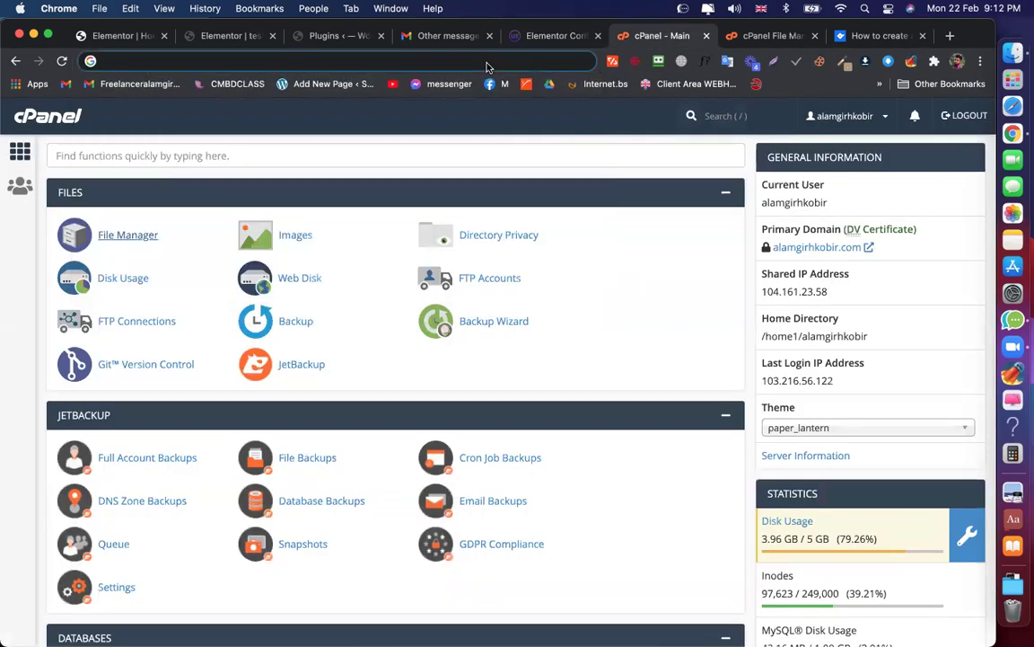
text(powerpack elem)
key(Return)
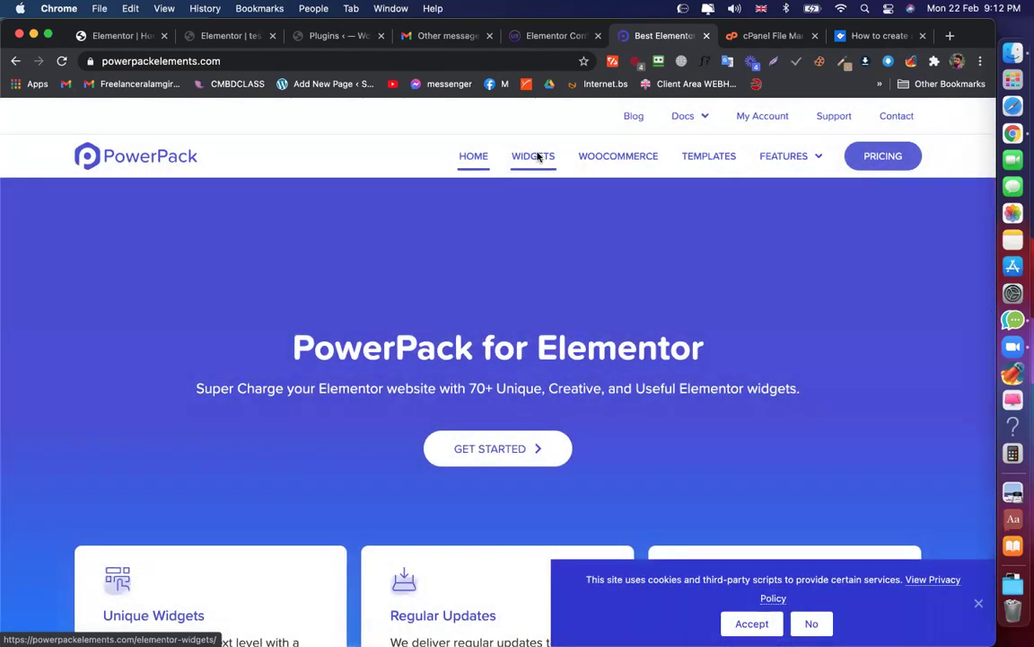
Open PowerPack's widget catalogue and scroll through its widget categories
click(536, 157)
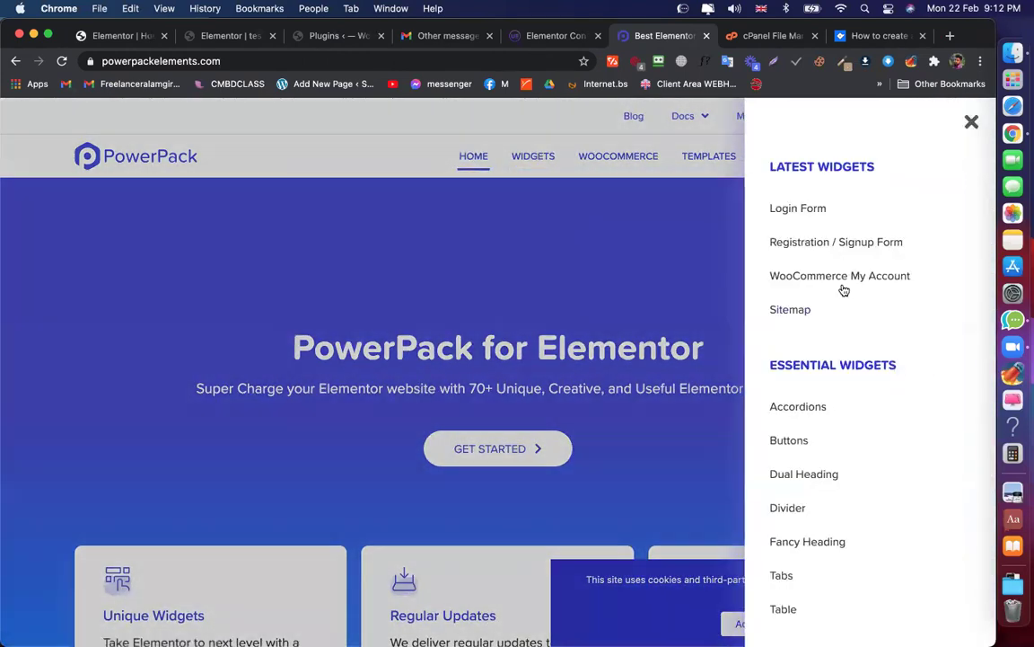
scroll(843, 344, down, 20)
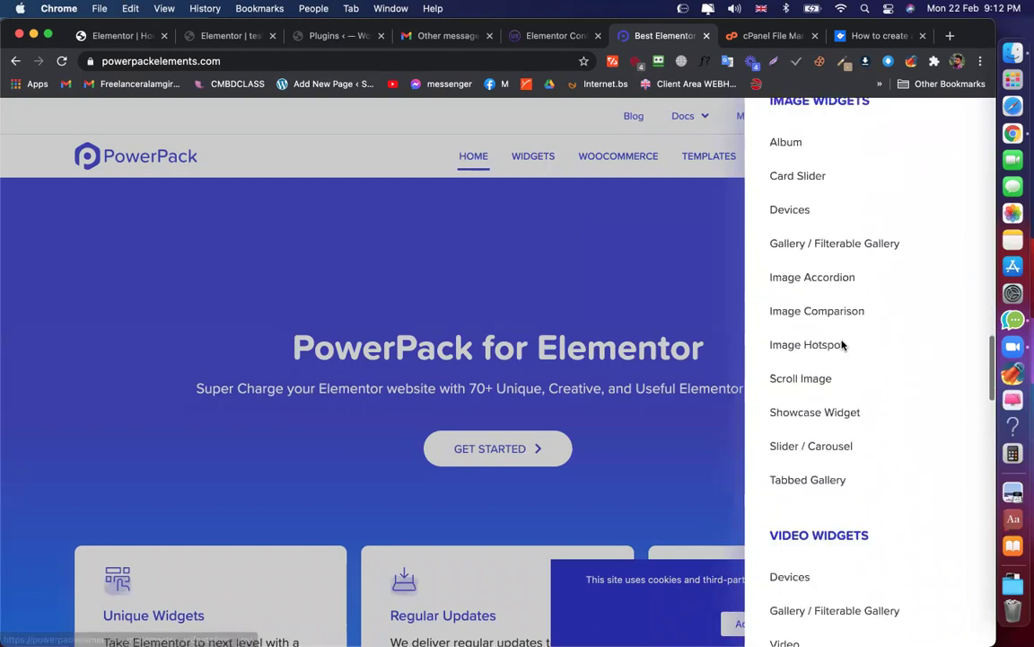
scroll(842, 344, down, 5)
scroll(843, 343, up, 20)
scroll(842, 344, down, 2)
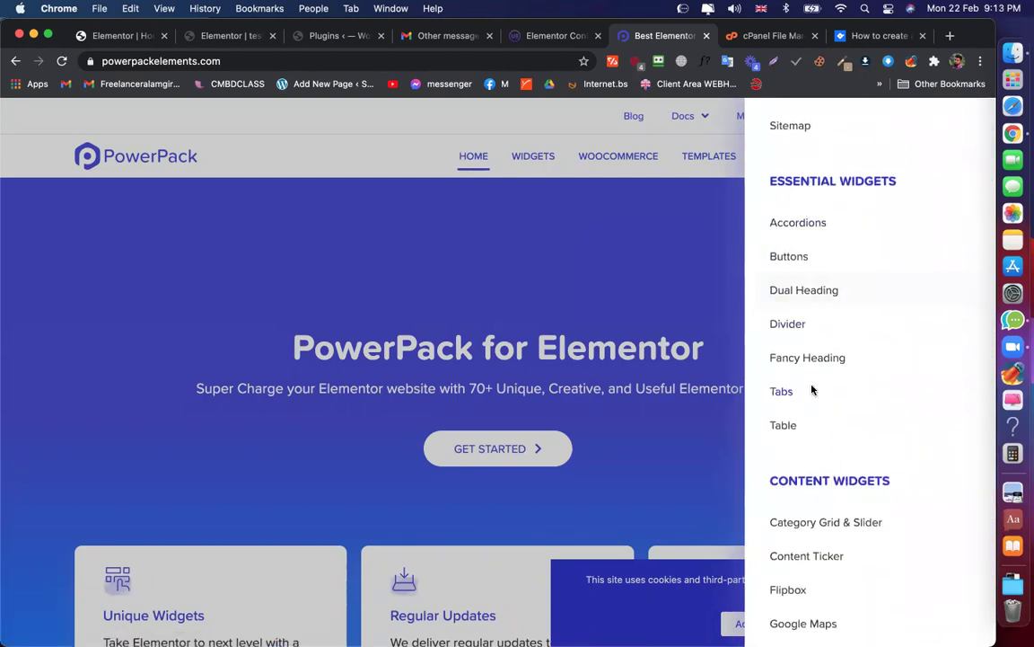
scroll(813, 388, down, 5)
scroll(824, 337, down, 5)
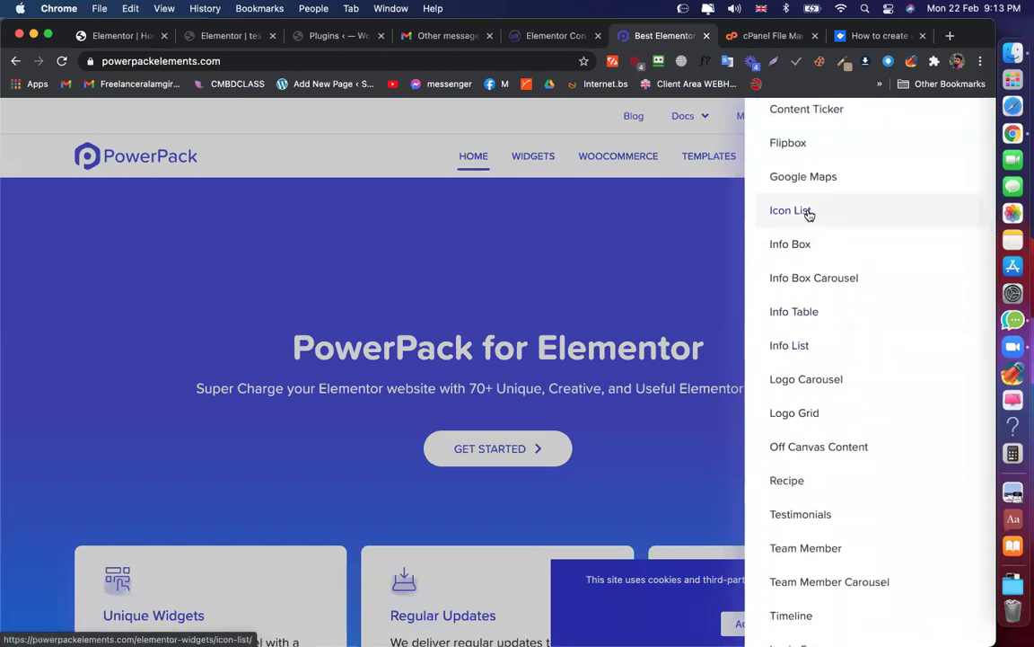
scroll(808, 213, down, 15)
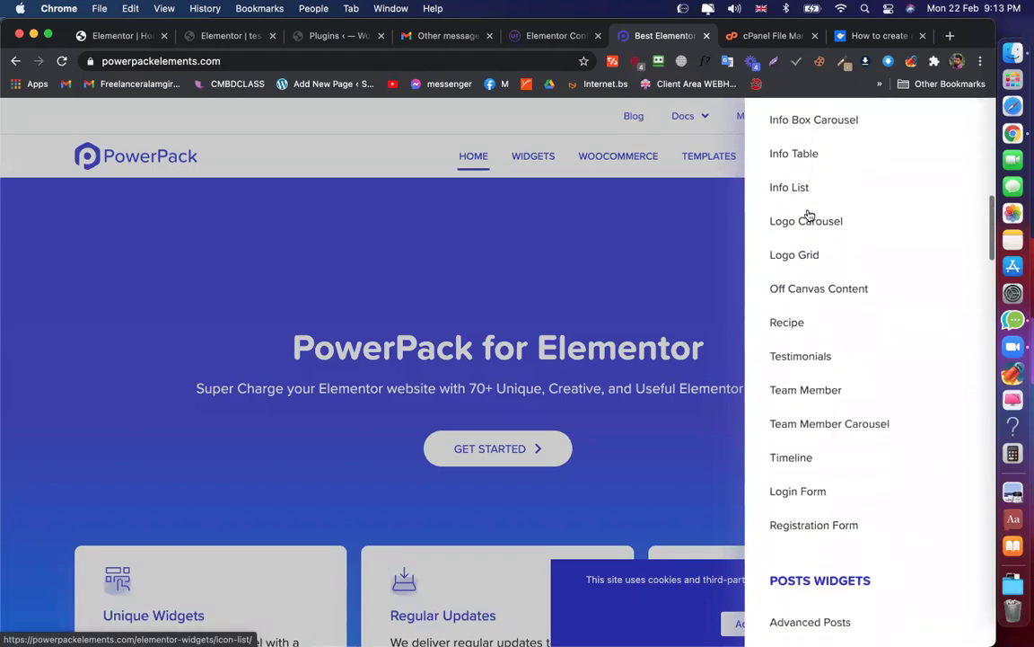
Compare the PowerPack widgets against the UAE widget list, ending on the UAE Content Toggle page
click(550, 35)
scroll(885, 305, down, 8)
scroll(888, 336, down, 10)
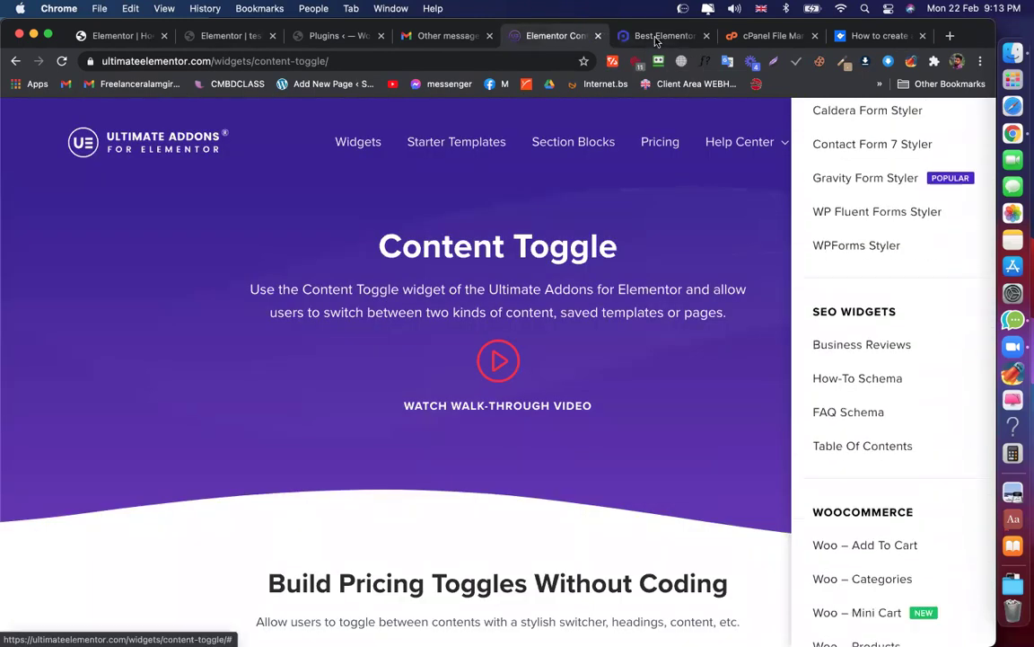
click(663, 36)
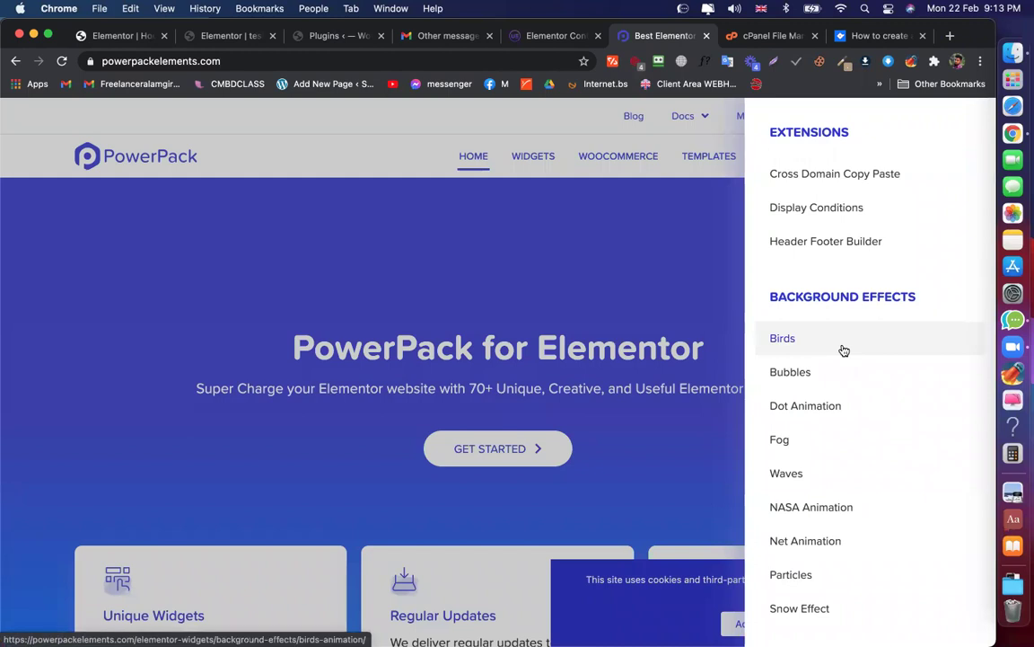
scroll(845, 350, up, 5)
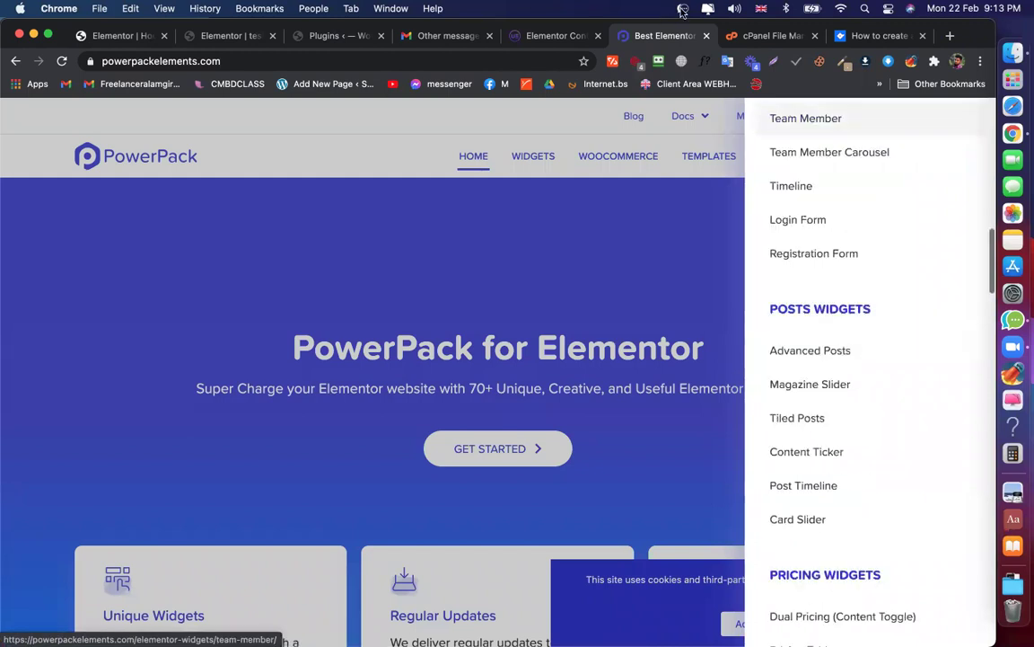
click(555, 36)
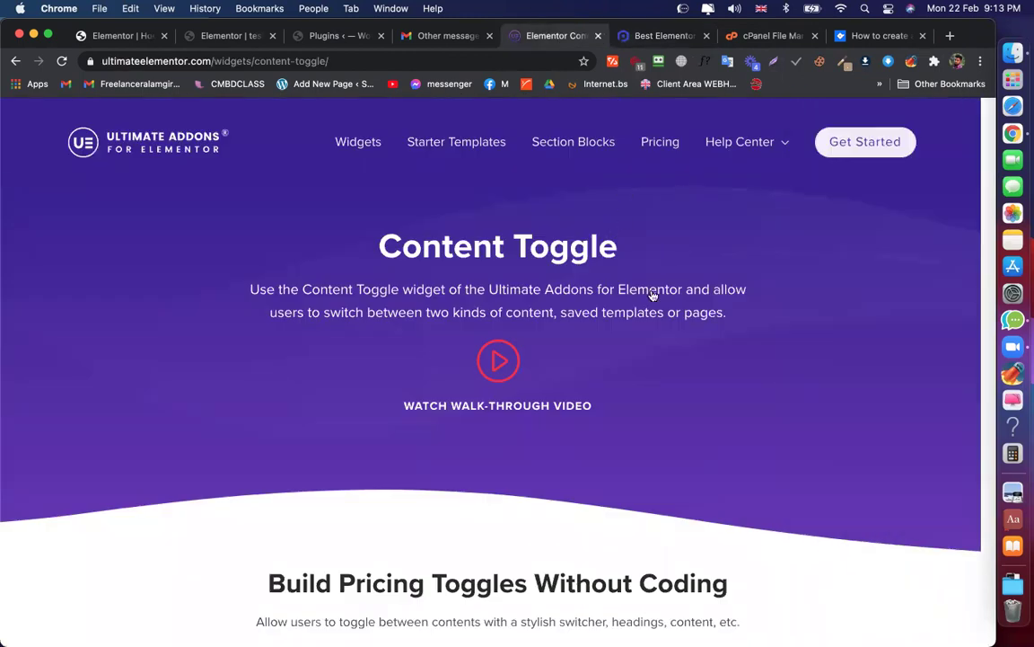
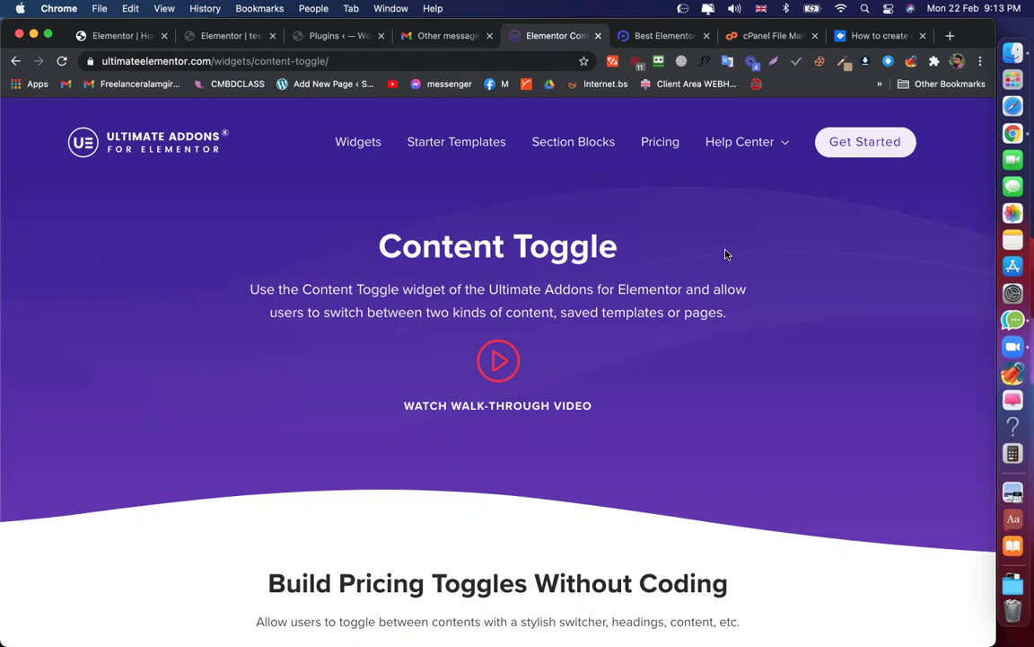
Read the newest form-submission Offer message in Gmail and return to the inbox
click(430, 37)
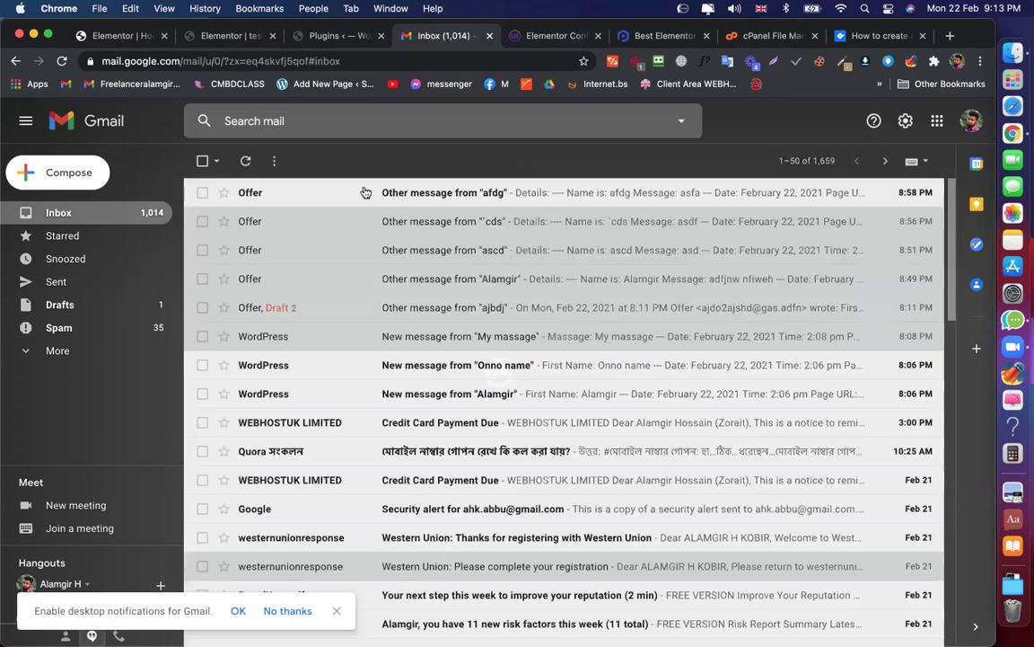
click(331, 194)
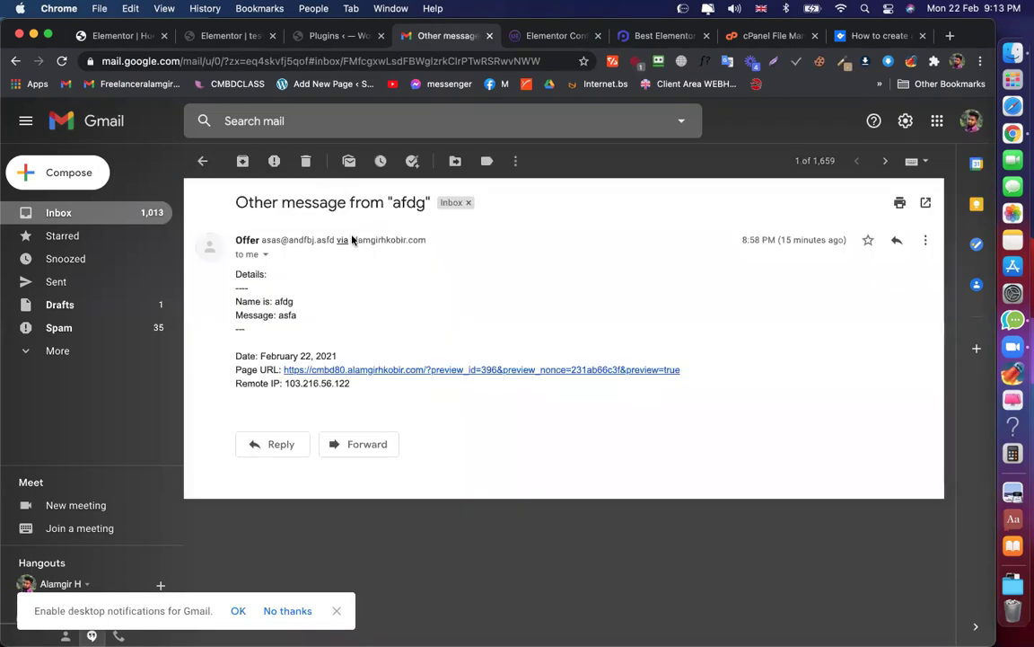
key(u)
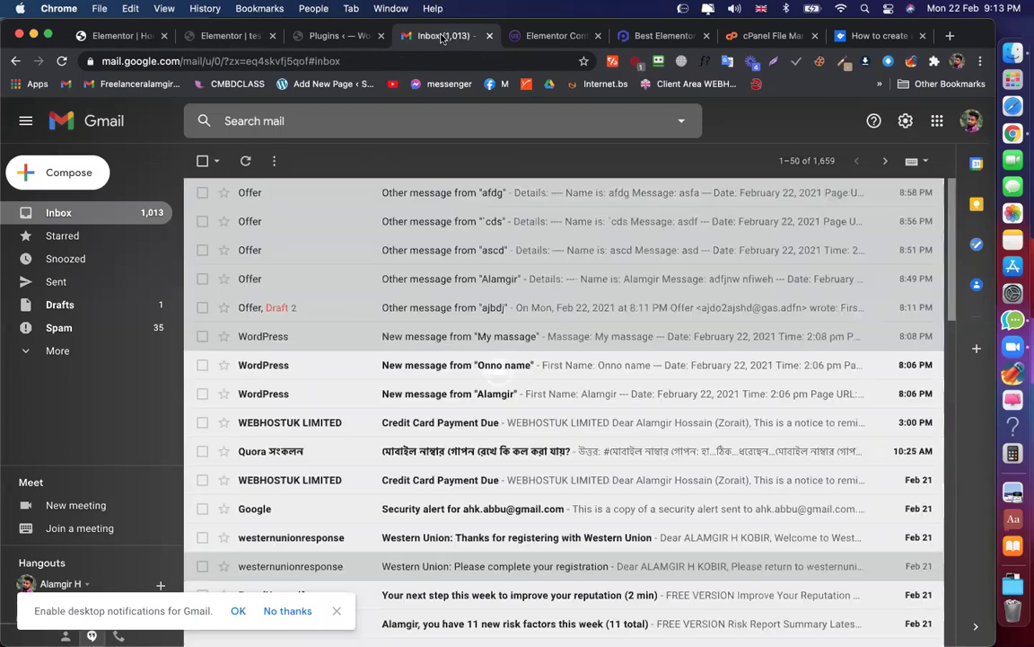
Move through the browser tabs to the Ultimate Addons Content Toggle widget page
click(106, 36)
scroll(573, 369, down, 1)
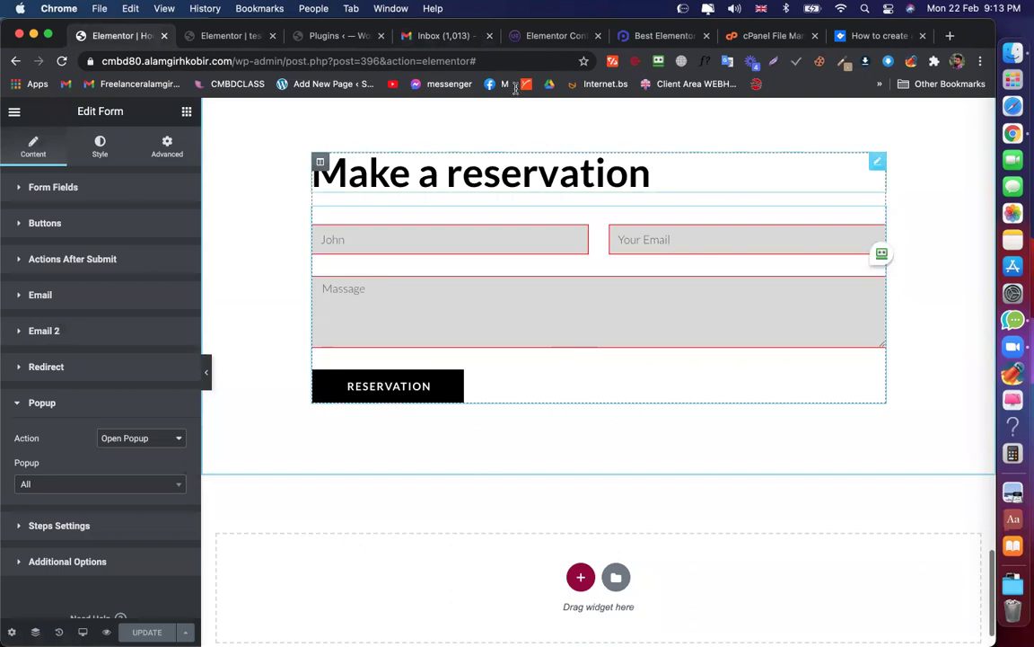
click(550, 36)
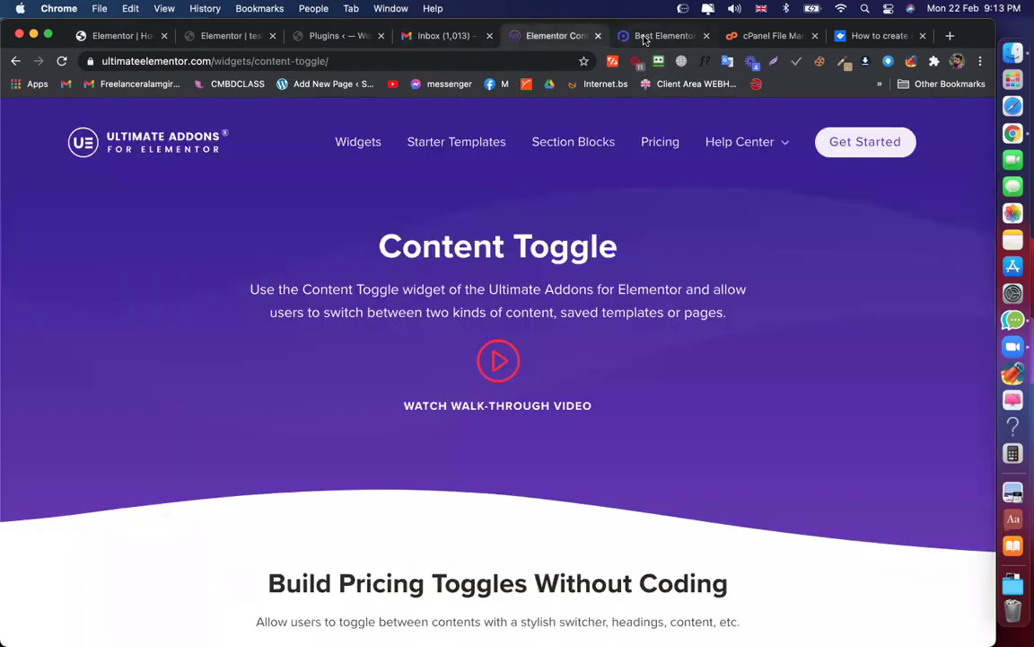
click(644, 36)
click(552, 35)
click(382, 247)
click(496, 175)
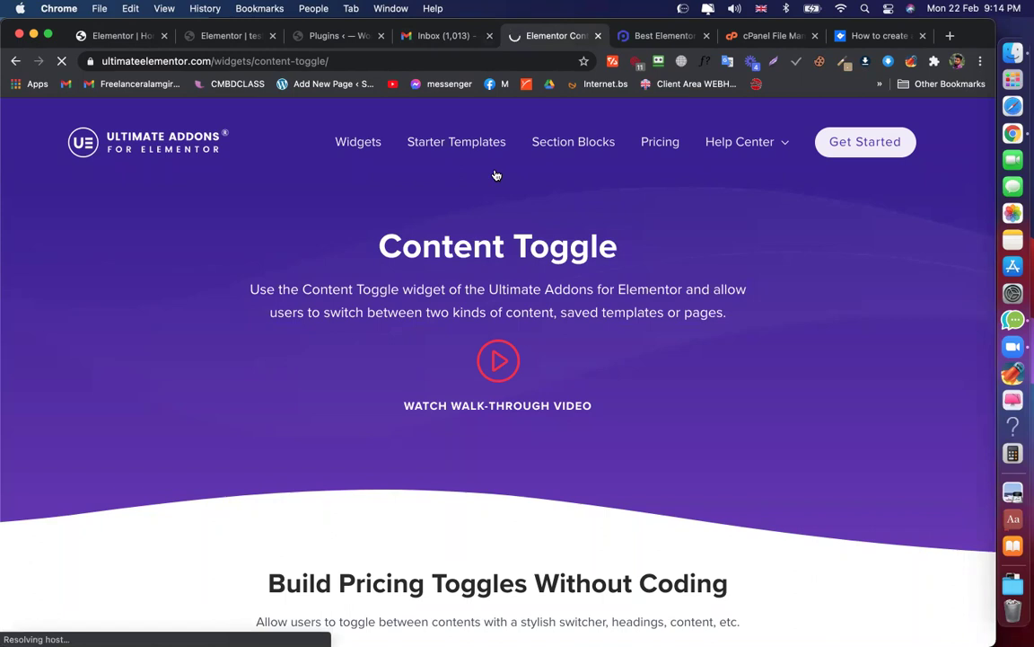
Open the test page in Elementor from the All Pages list
click(337, 36)
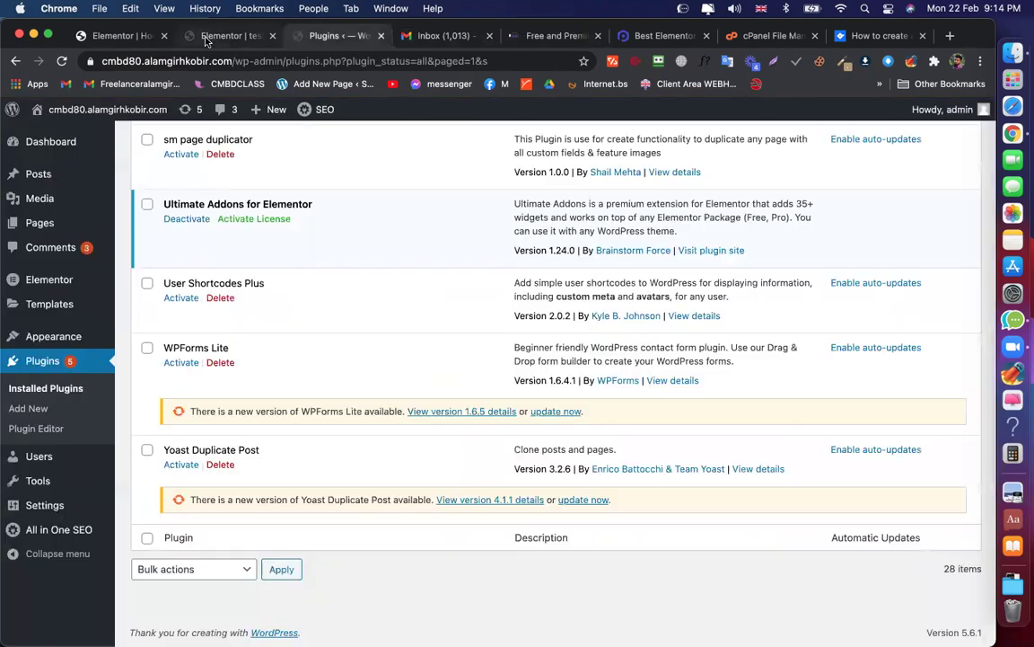
click(229, 36)
scroll(389, 238, down, 2)
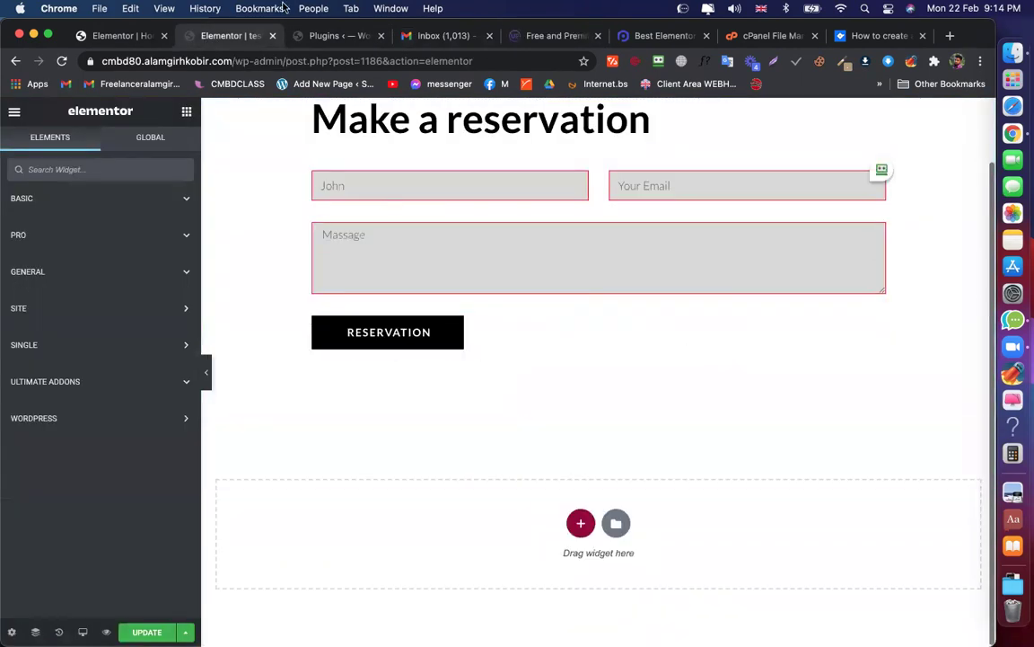
click(330, 35)
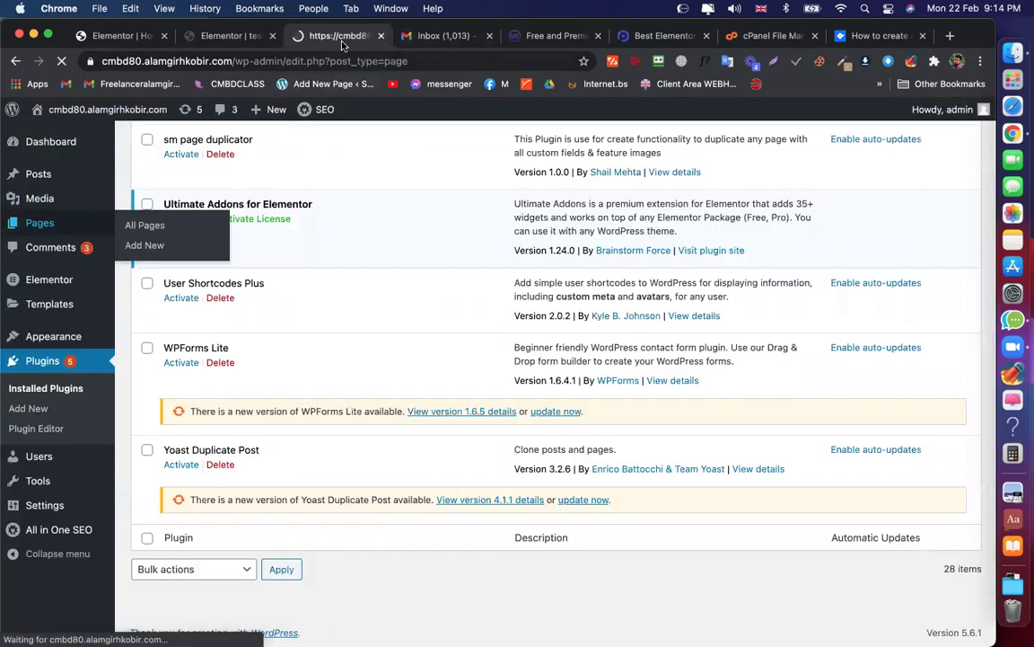
scroll(206, 429, down, 8)
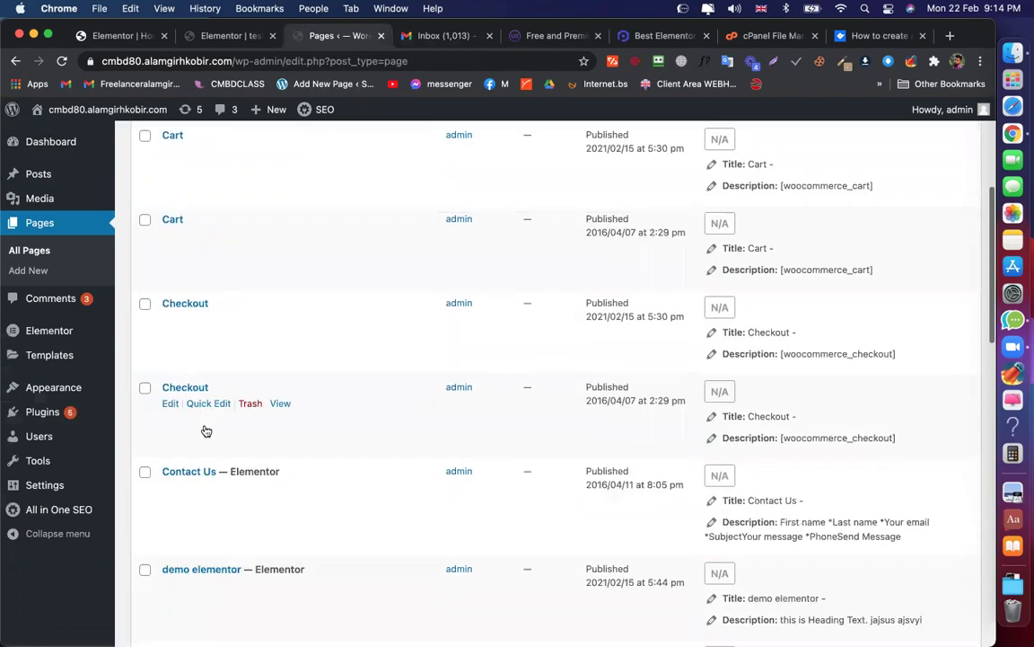
scroll(205, 429, down, 9)
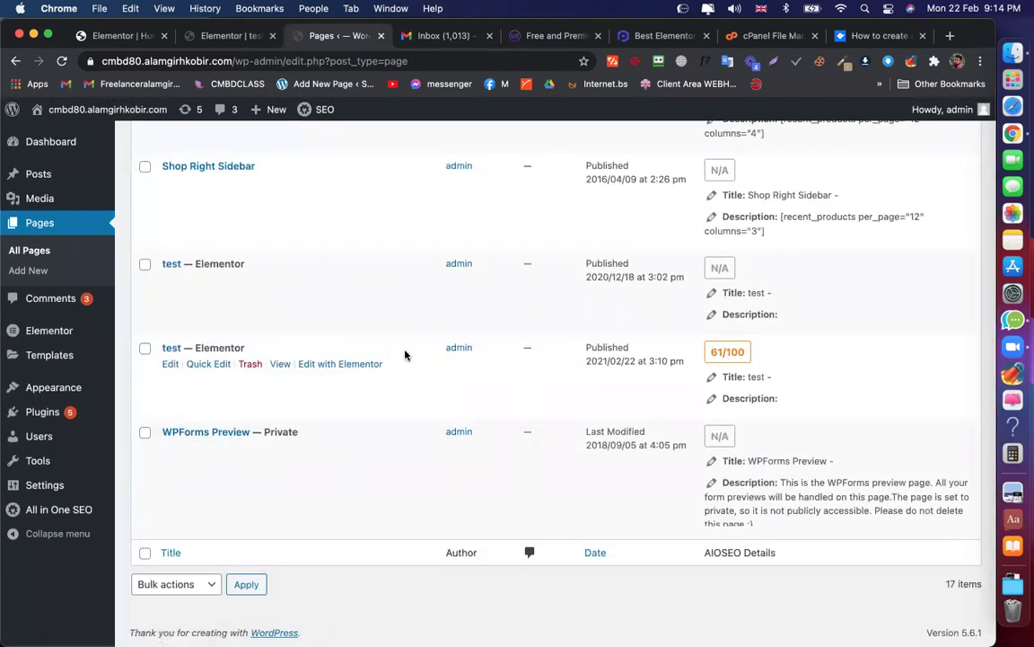
click(359, 281)
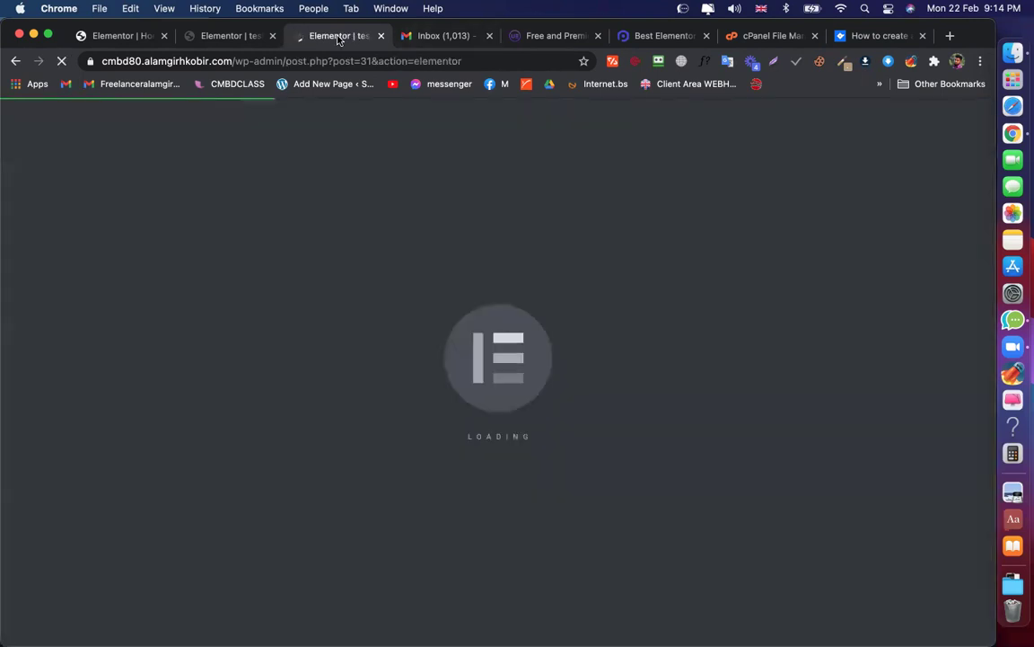
Close the old reservation-form editor tab, choosing Leave without saving
click(258, 37)
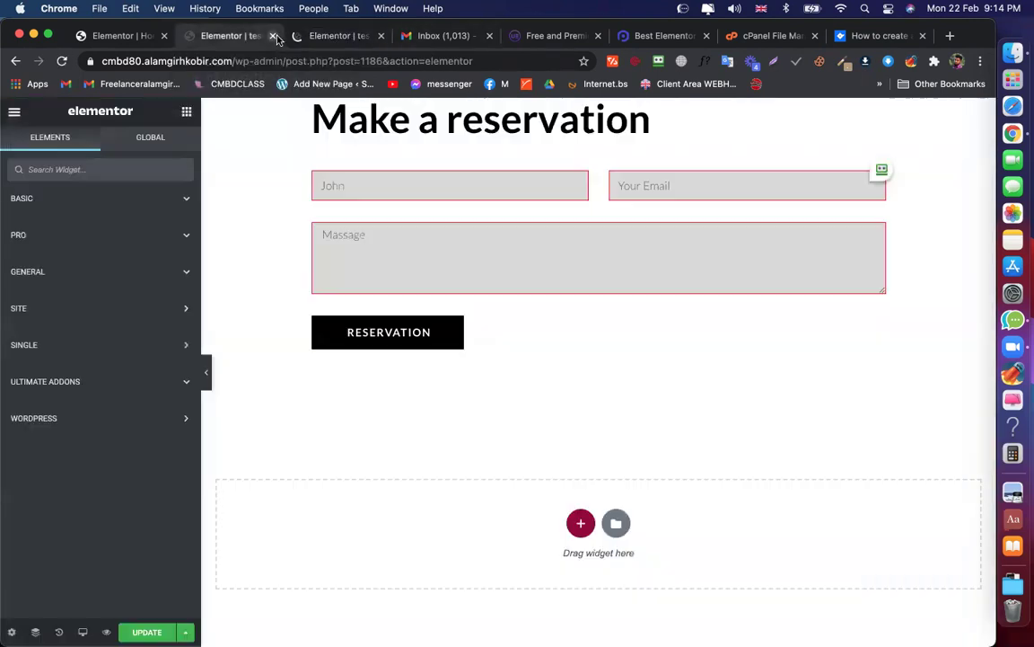
click(273, 36)
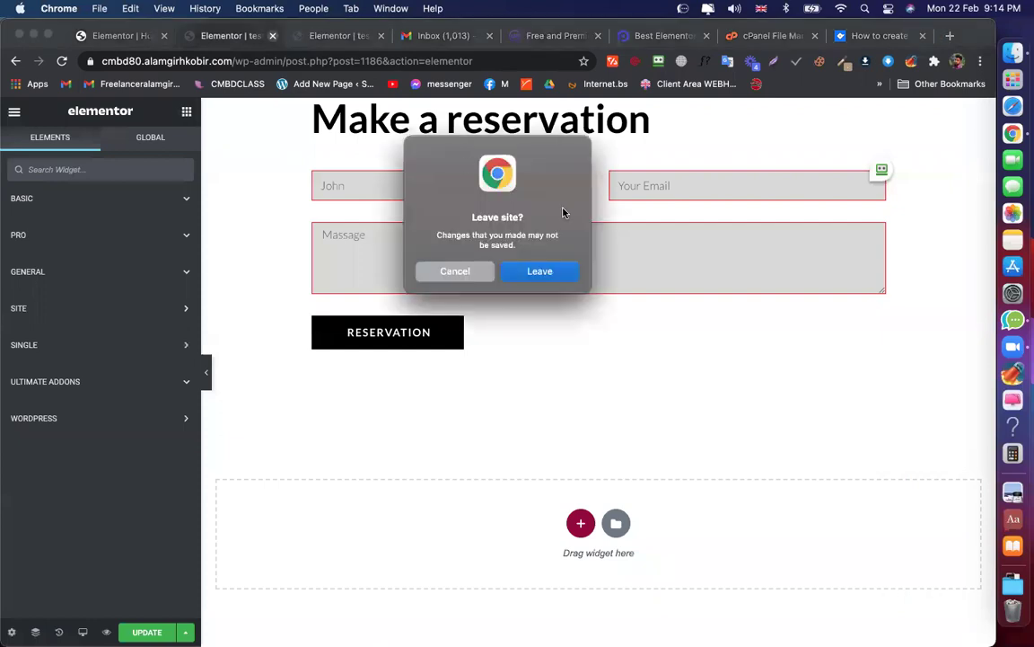
click(537, 270)
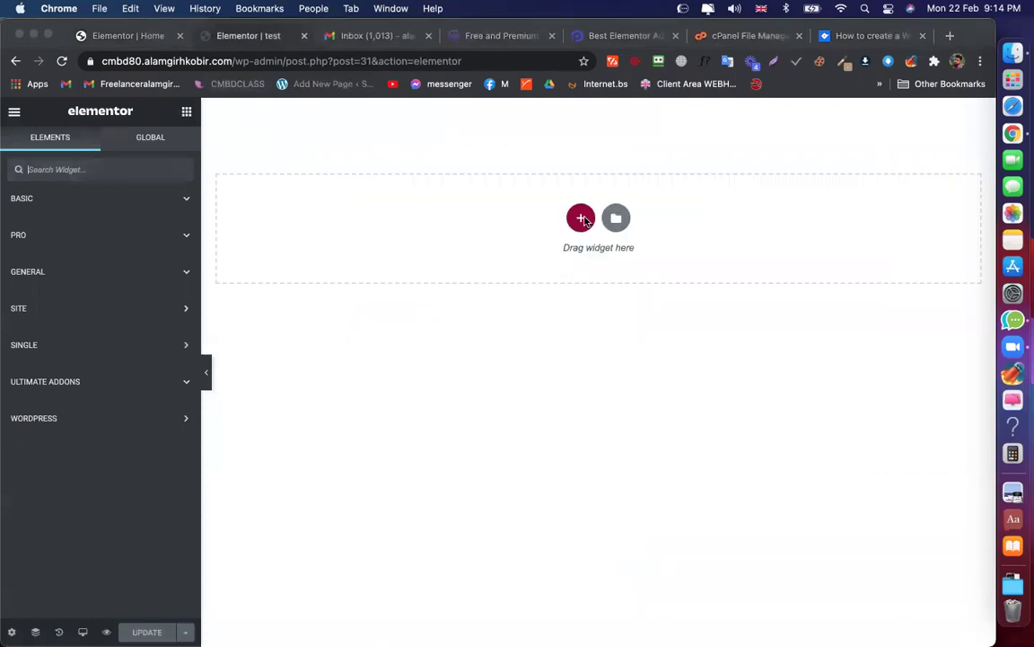
Add an empty one-column section to the test page
click(579, 220)
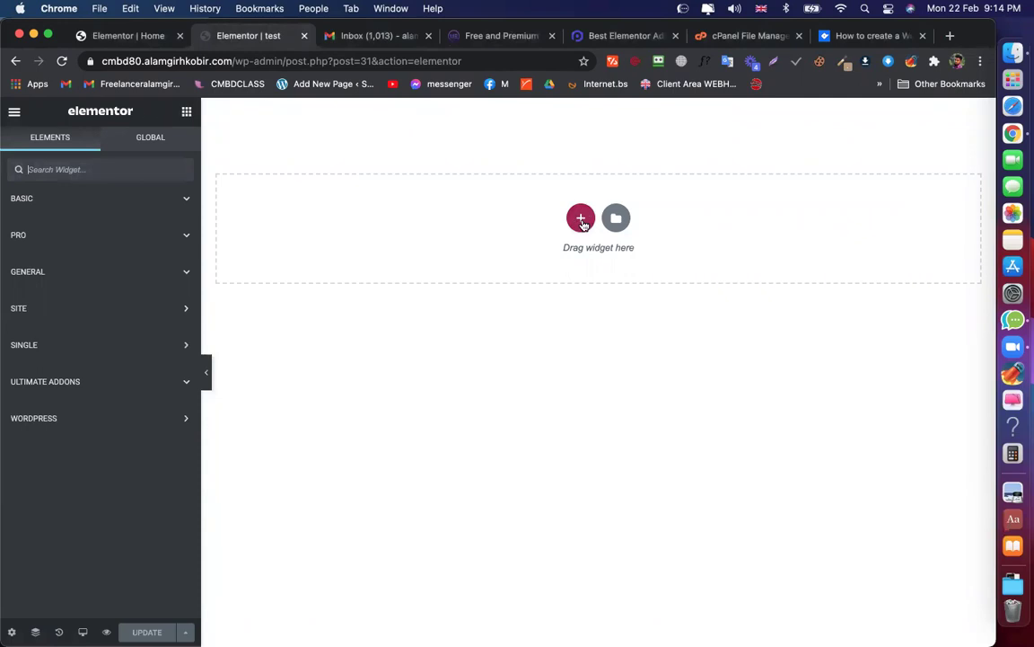
click(579, 216)
click(425, 257)
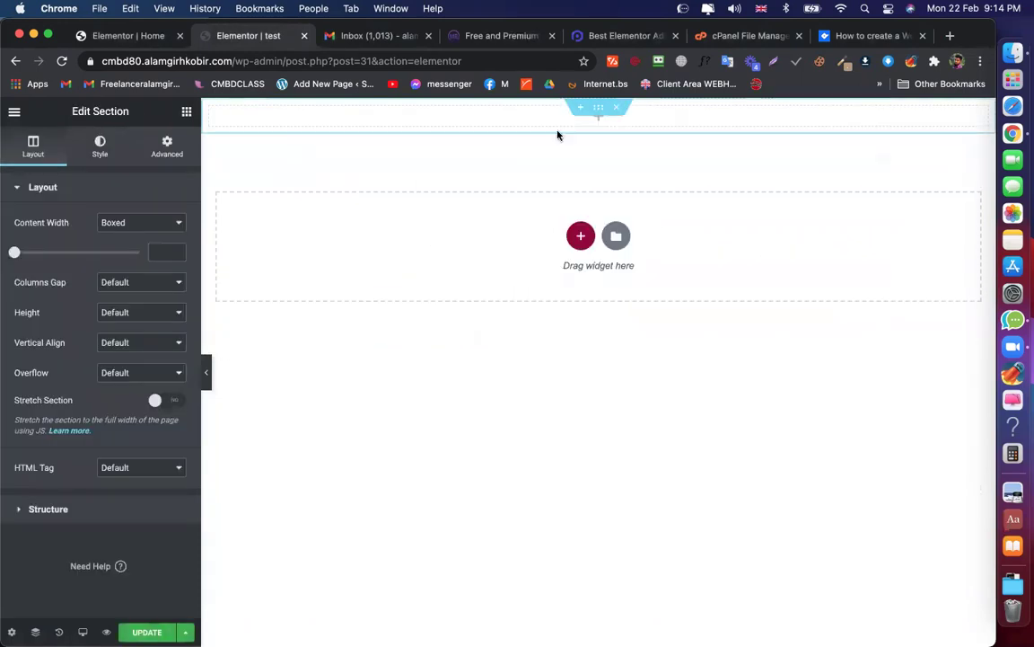
Show the widget panel and expand the ULTIMATE ADDONS category to list its widgets
click(186, 110)
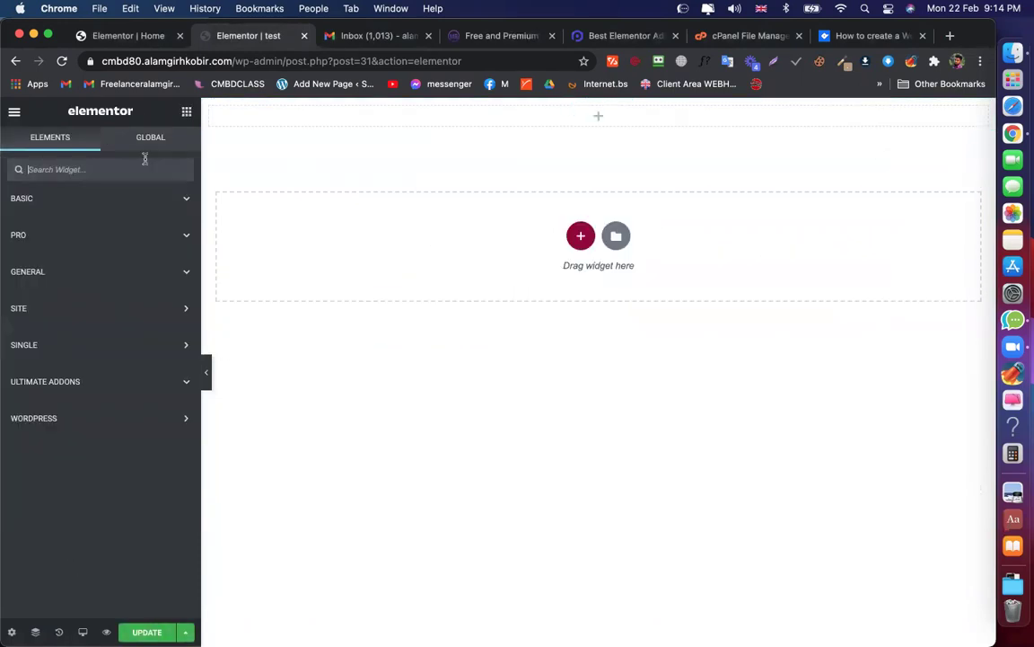
click(71, 239)
click(71, 238)
click(71, 239)
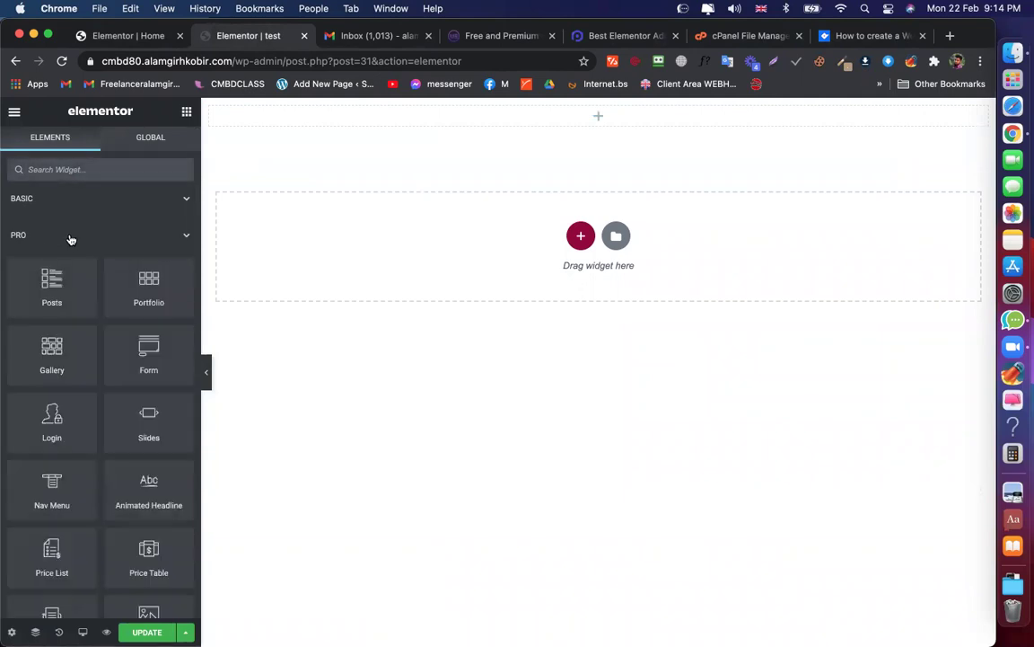
click(71, 237)
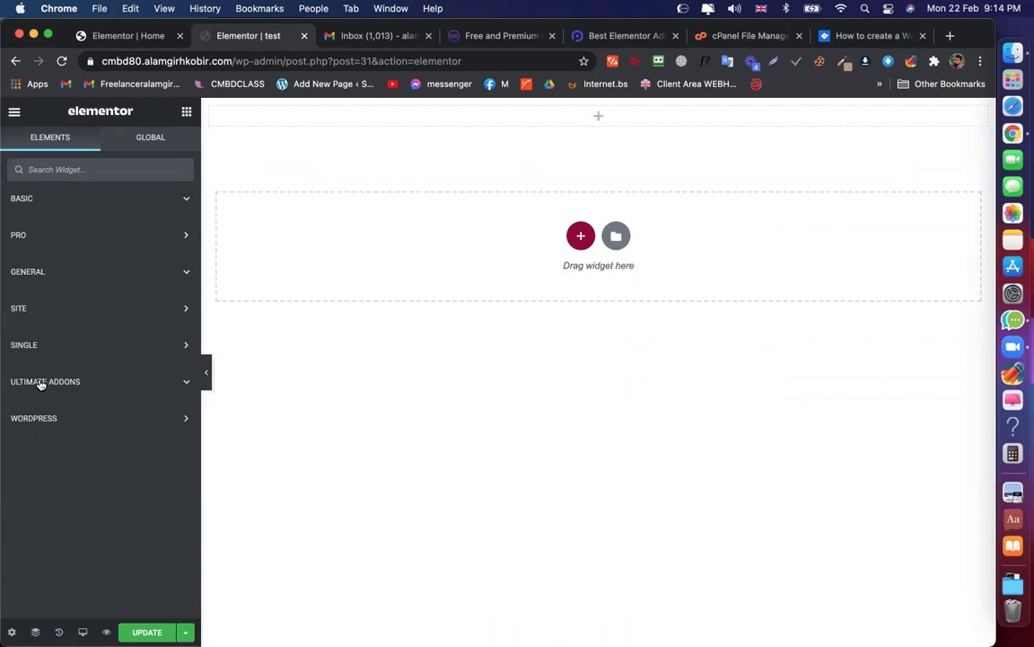
click(42, 383)
scroll(58, 377, down, 3)
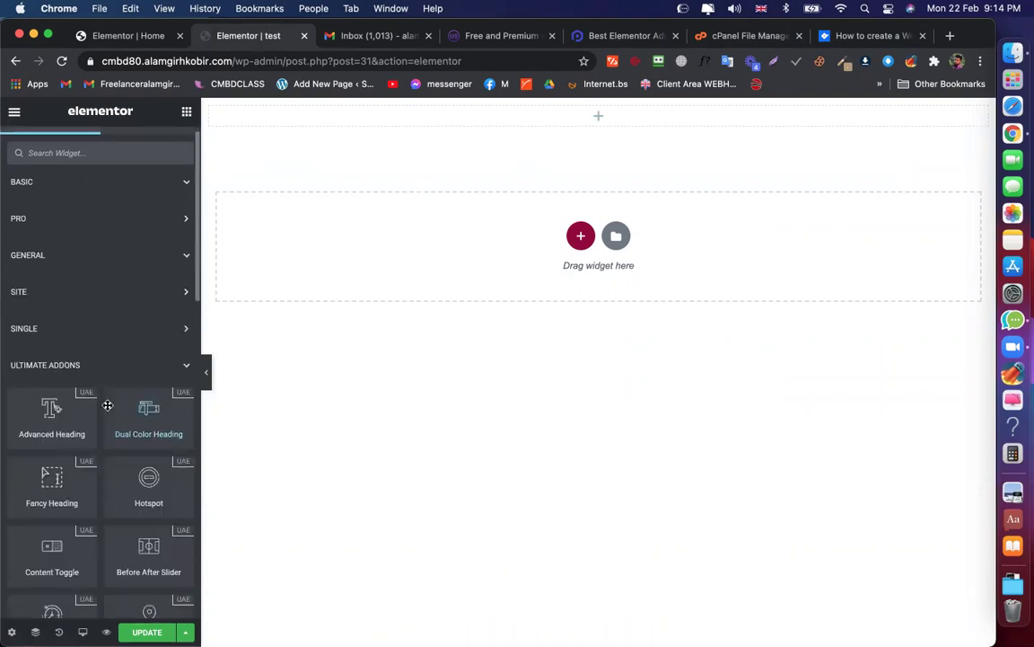
scroll(67, 302, down, 2)
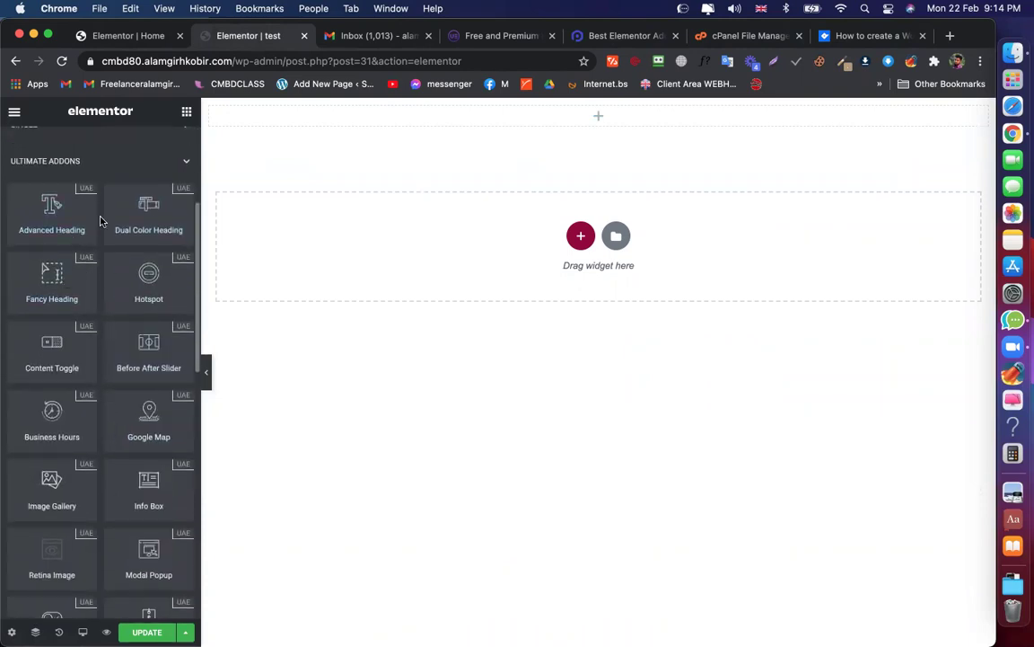
scroll(115, 209, down, 1)
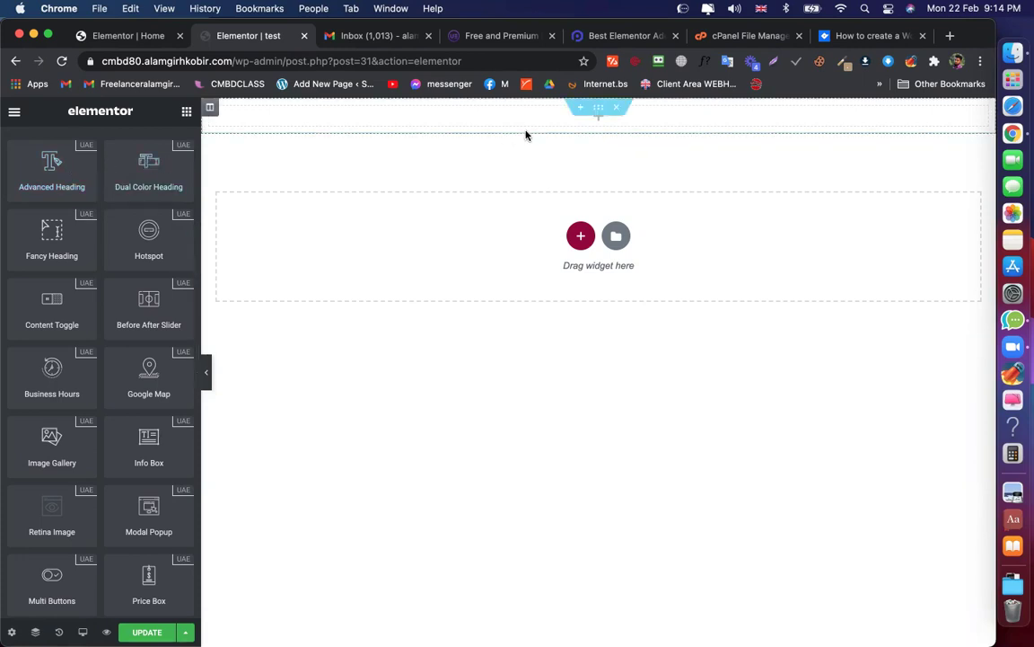
Place a Dual Color Heading in the section and expand its Heading Style settings
drag(159, 144, 522, 122)
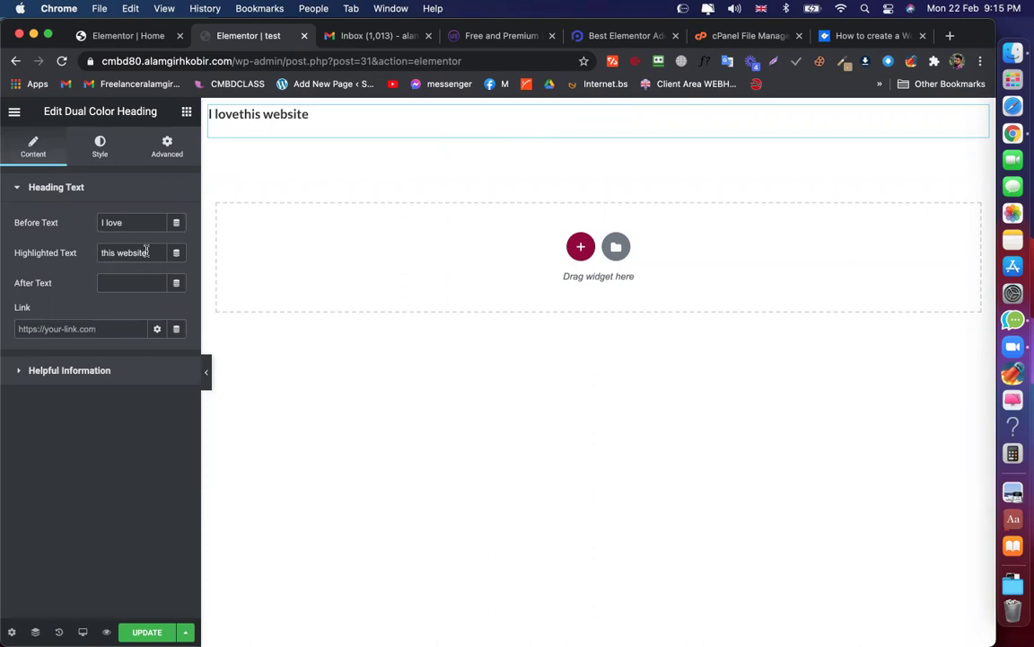
click(137, 220)
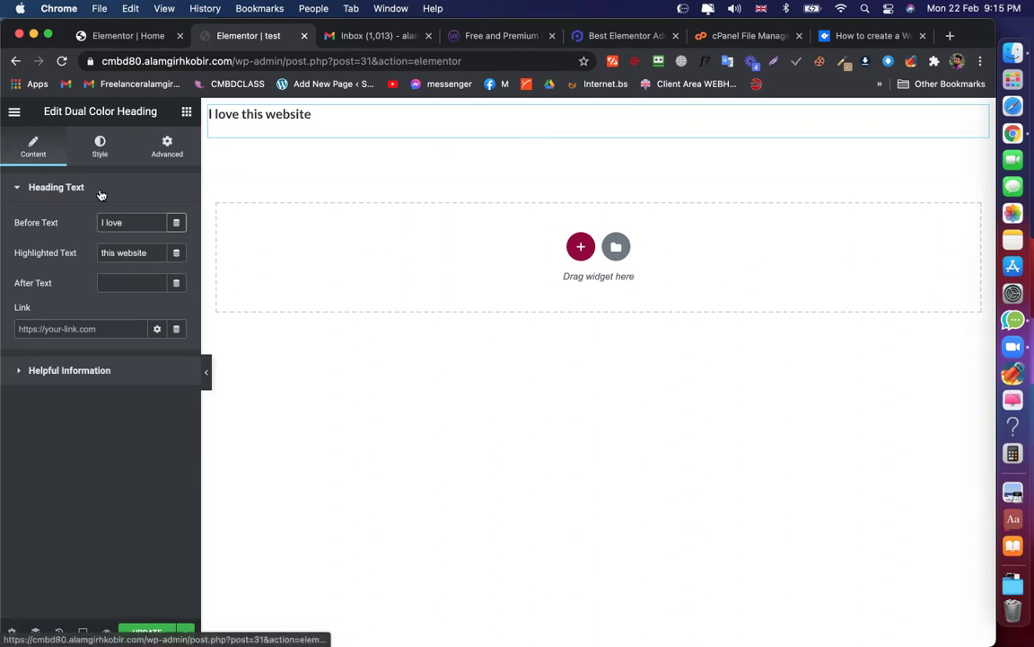
click(100, 148)
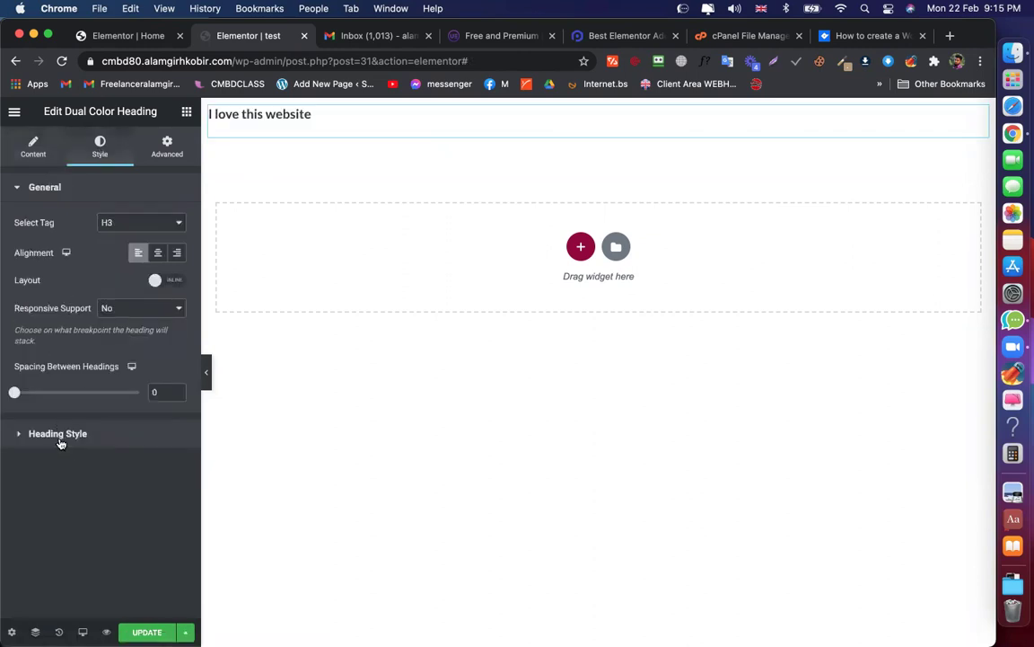
click(60, 437)
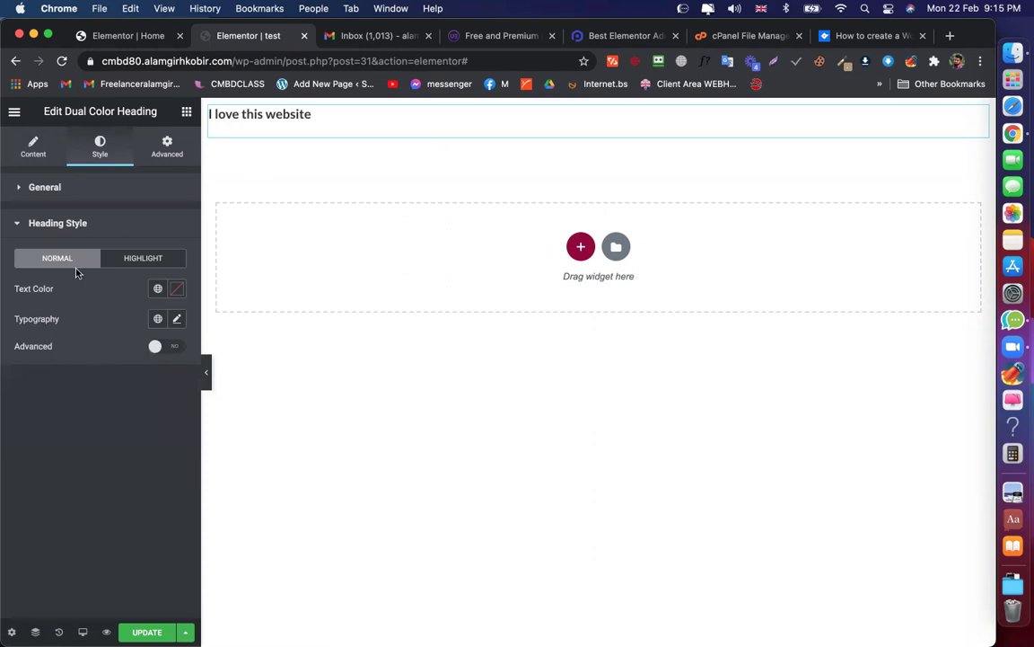
click(66, 187)
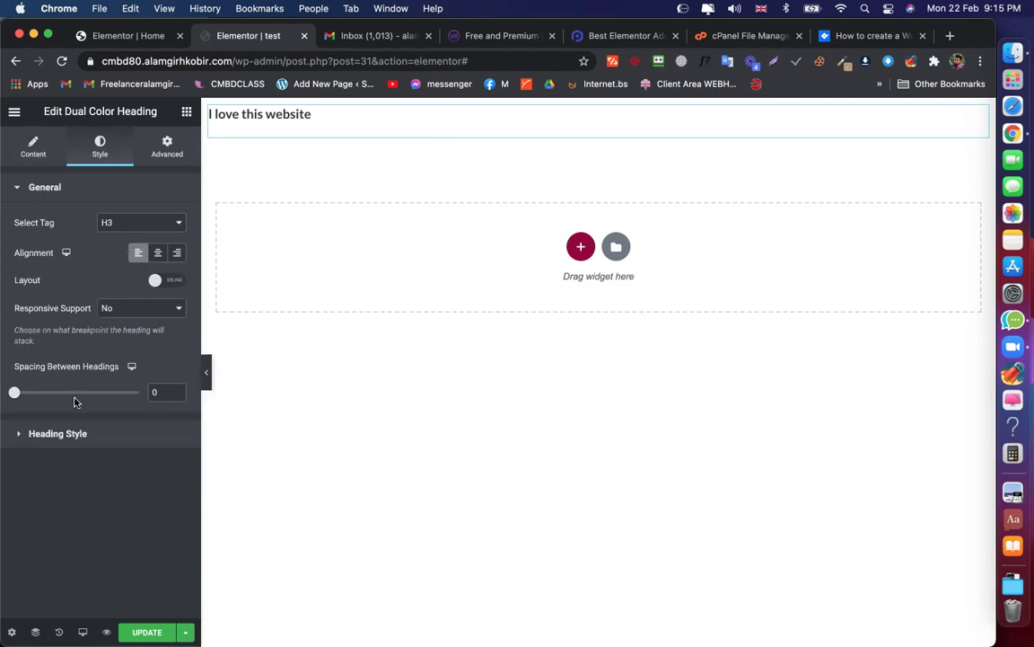
click(72, 189)
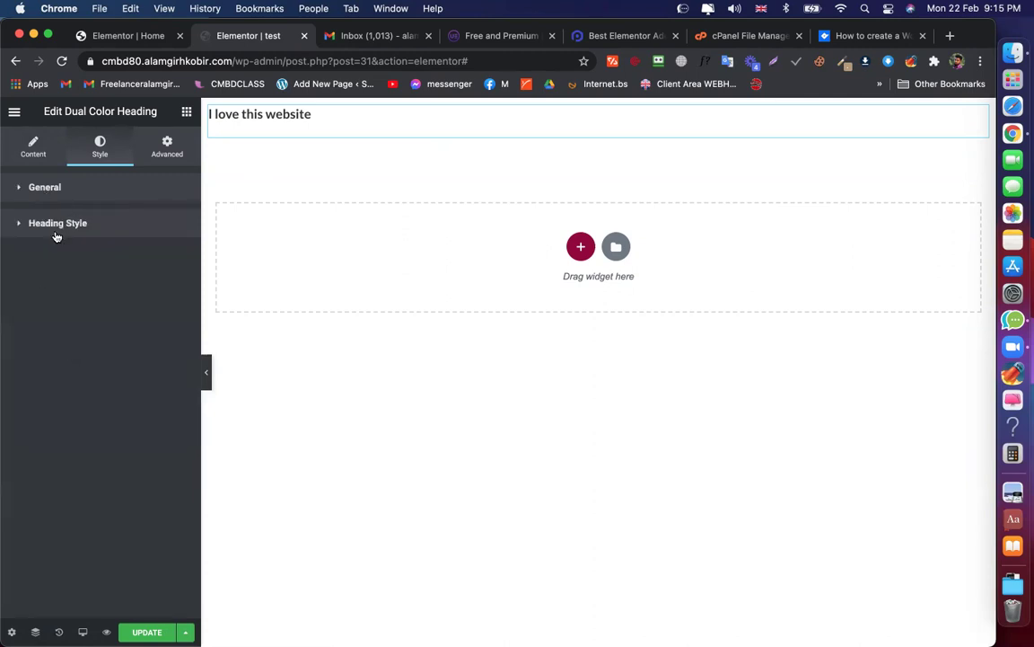
click(60, 226)
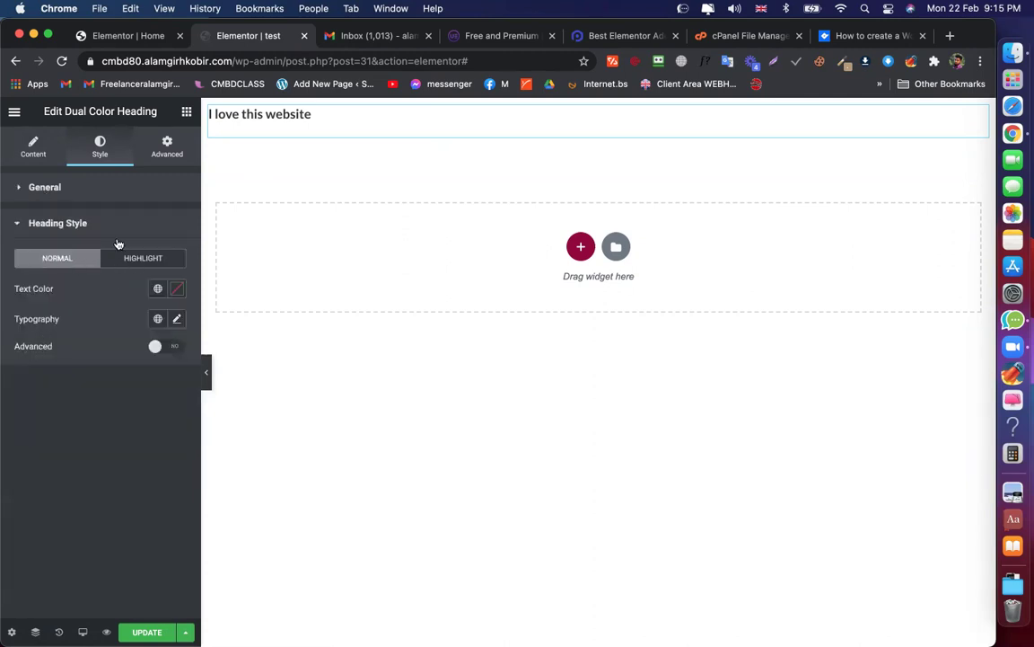
Give the highlighted words colour #C31818 and typography size 28 px
click(178, 289)
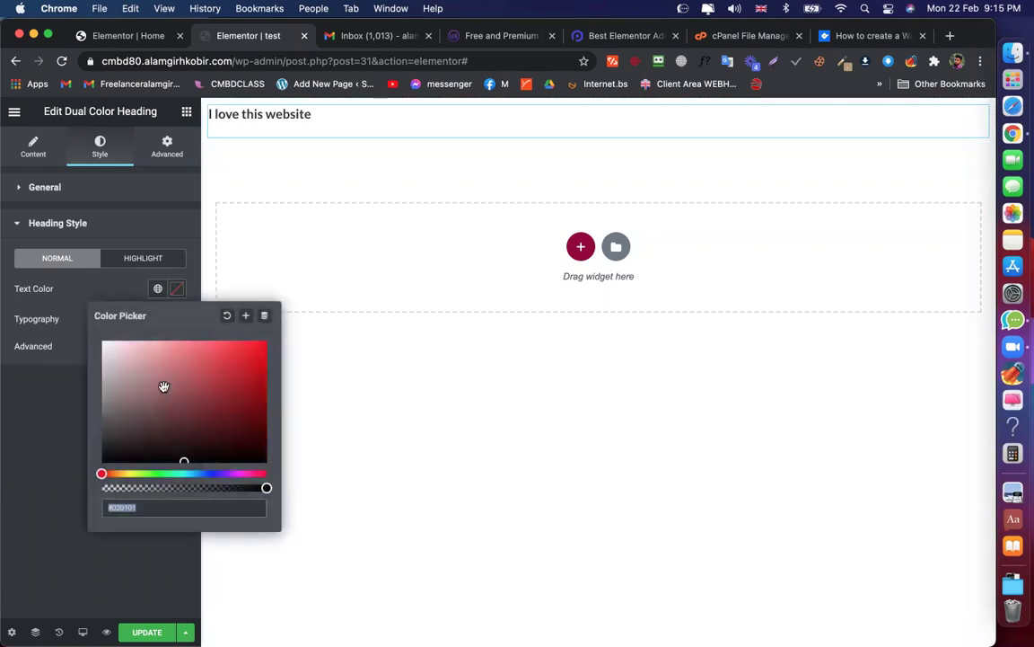
click(162, 260)
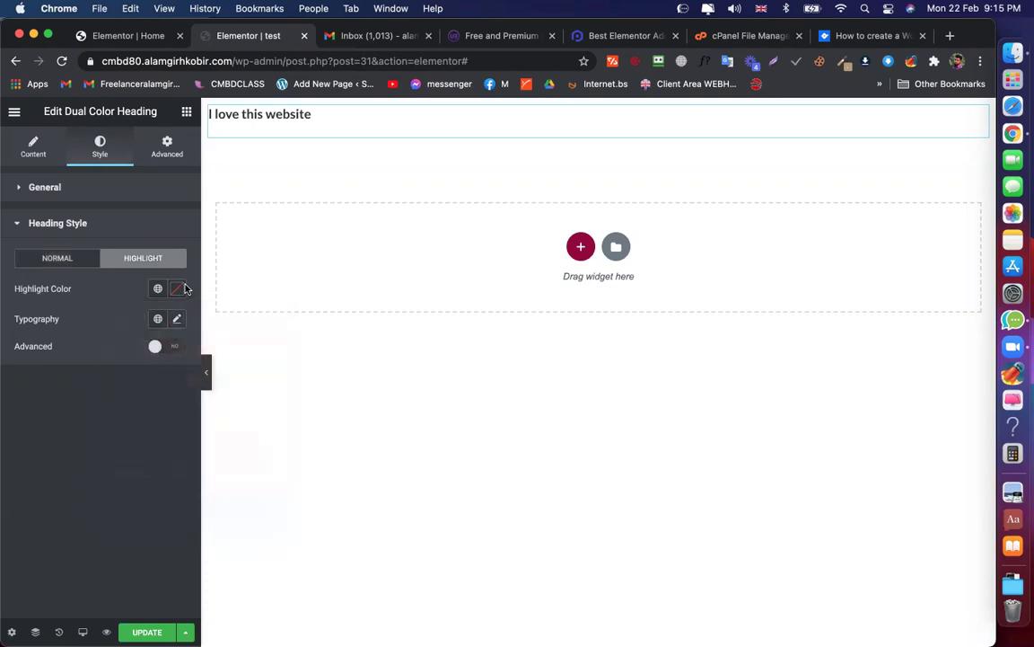
click(176, 293)
click(240, 368)
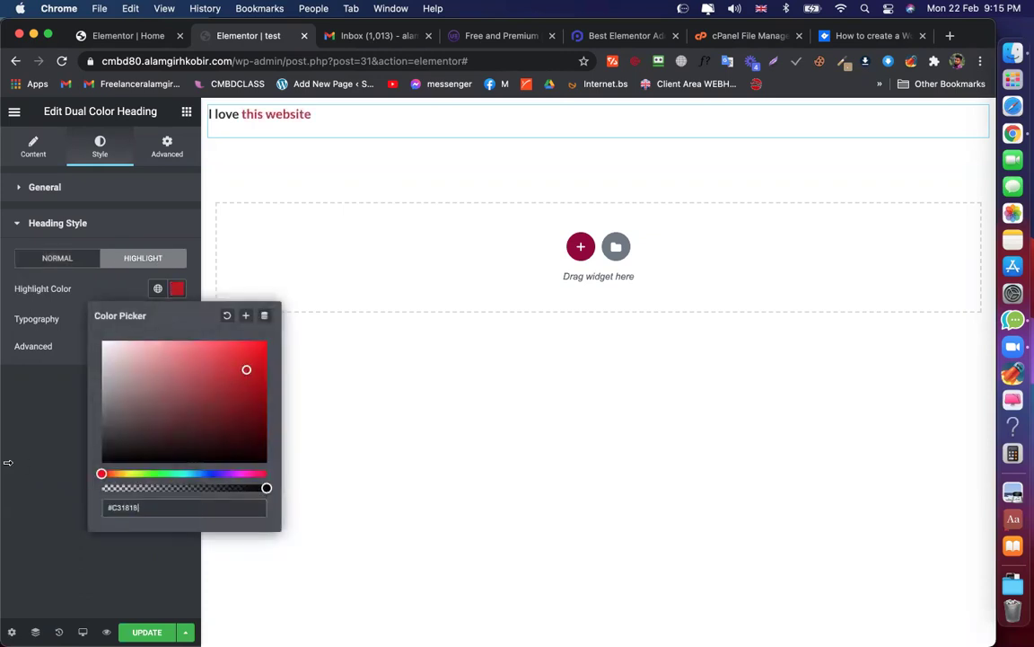
click(112, 278)
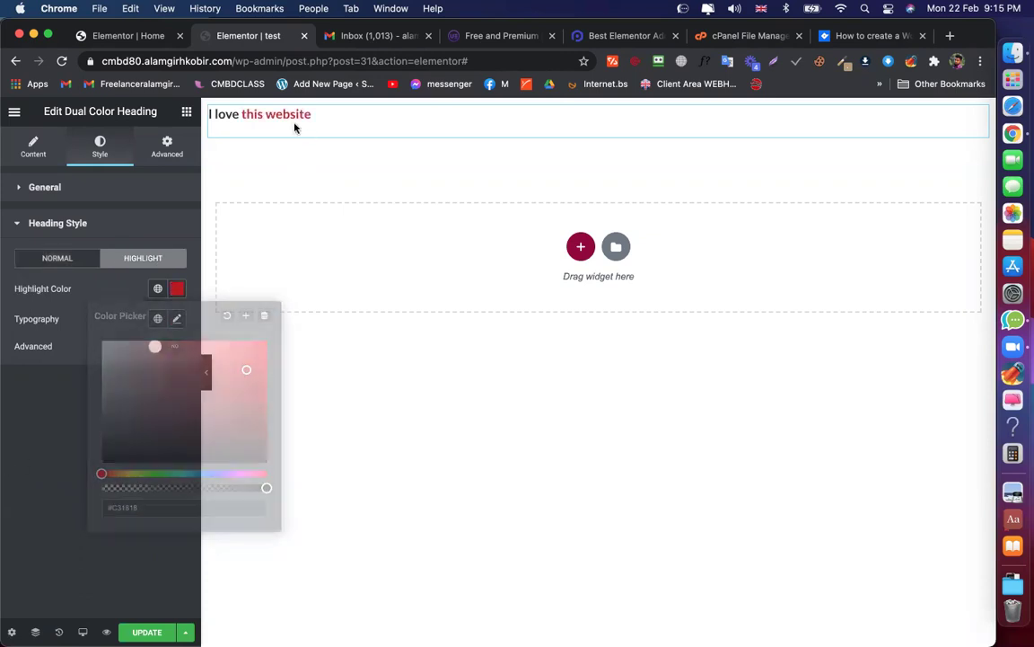
click(177, 319)
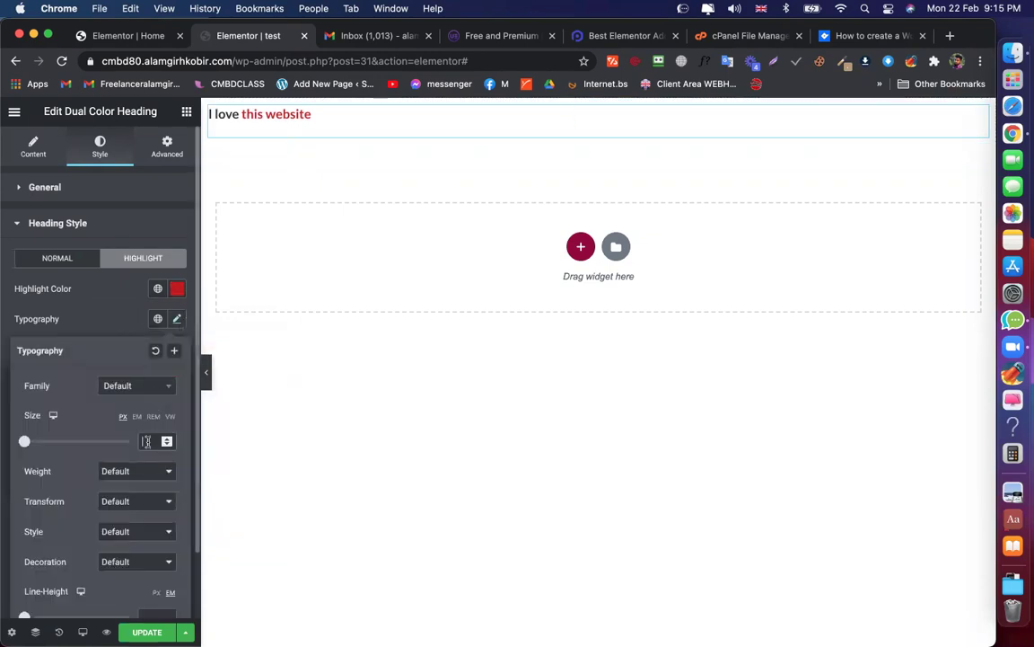
text(28)
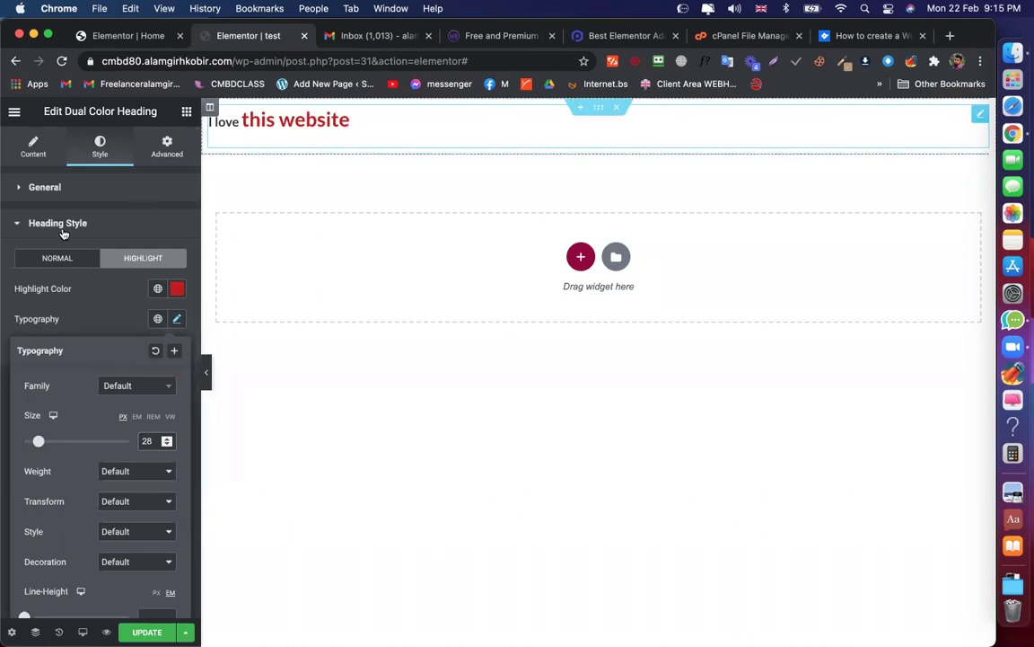
click(33, 142)
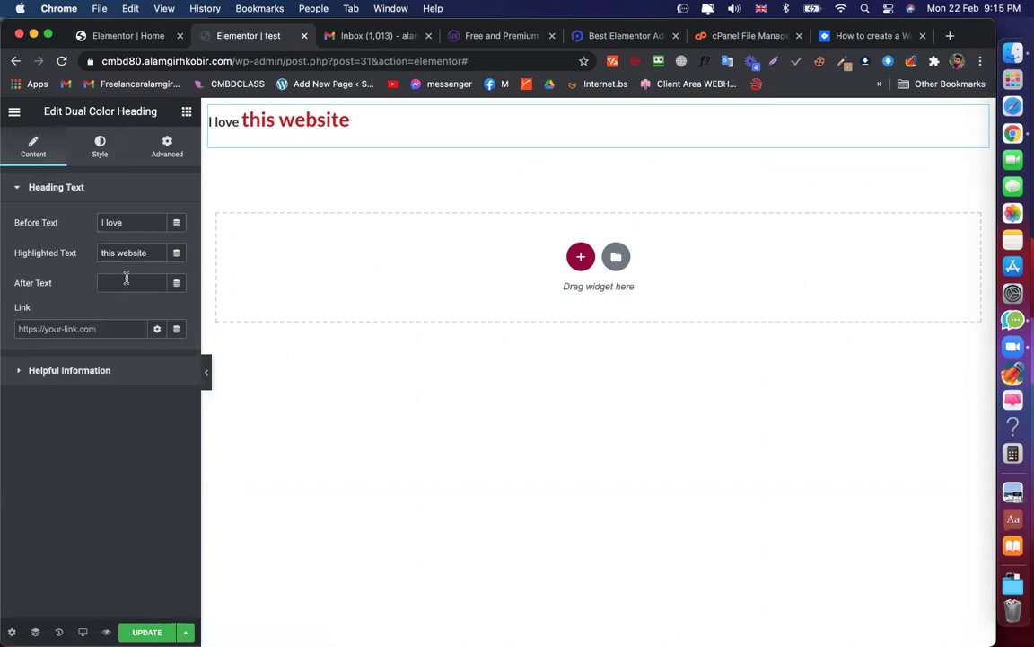
Enter 'very much' as the heading's After Text, making it 'I love this website very much'
click(127, 280)
text(for)
key(BackSpace)
key(BackSpace)
key(BackSpace)
click(154, 254)
click(135, 285)
text(very much)
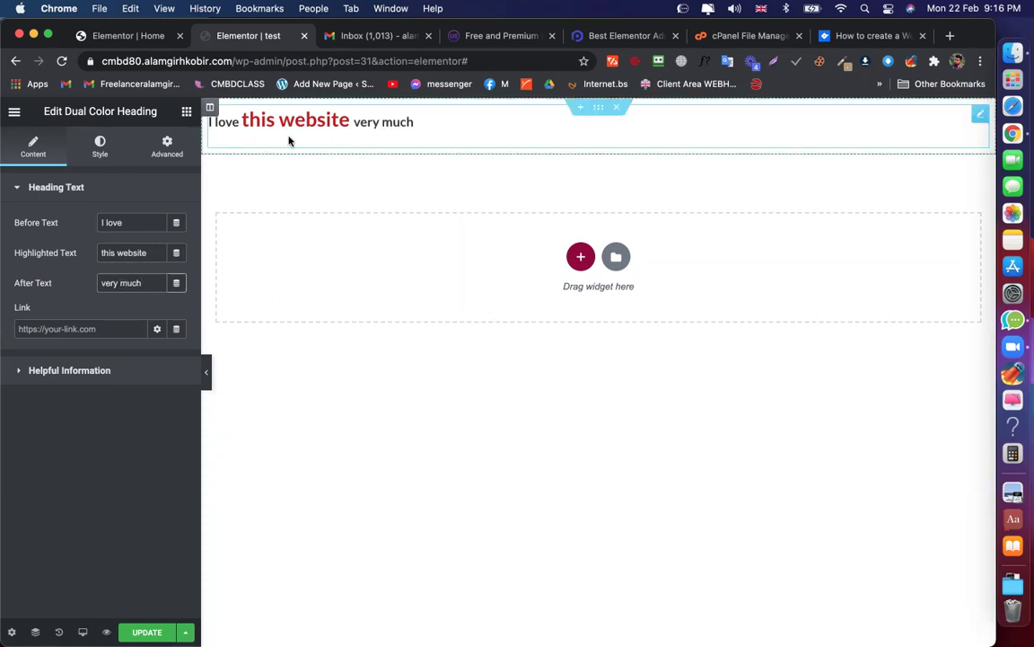
Drag the Ultimate Addons Content Toggle widget into the empty section below the heading
click(187, 114)
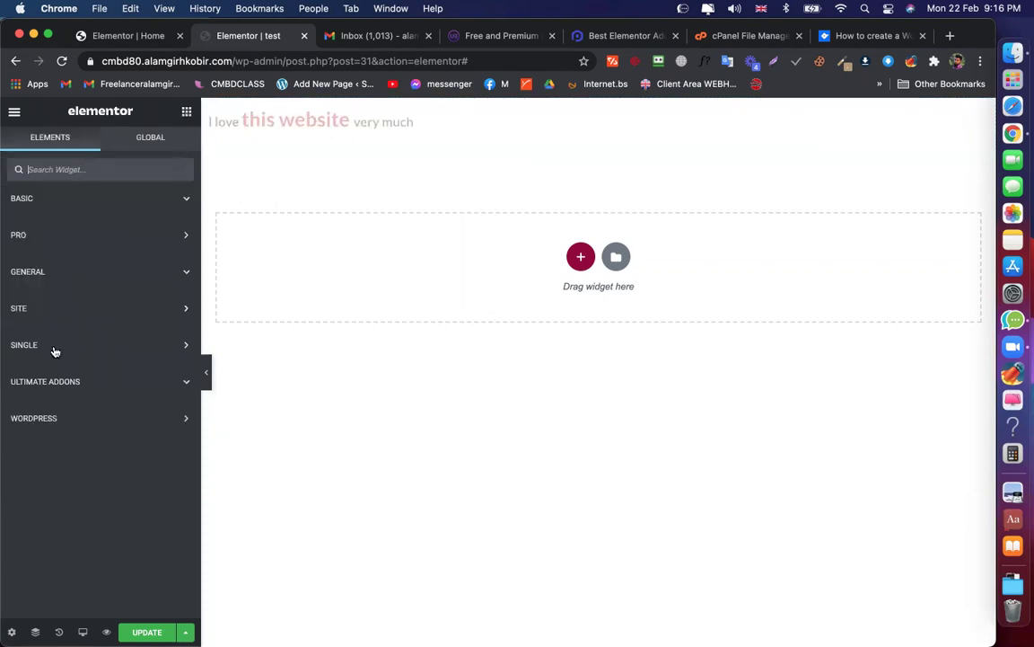
click(87, 383)
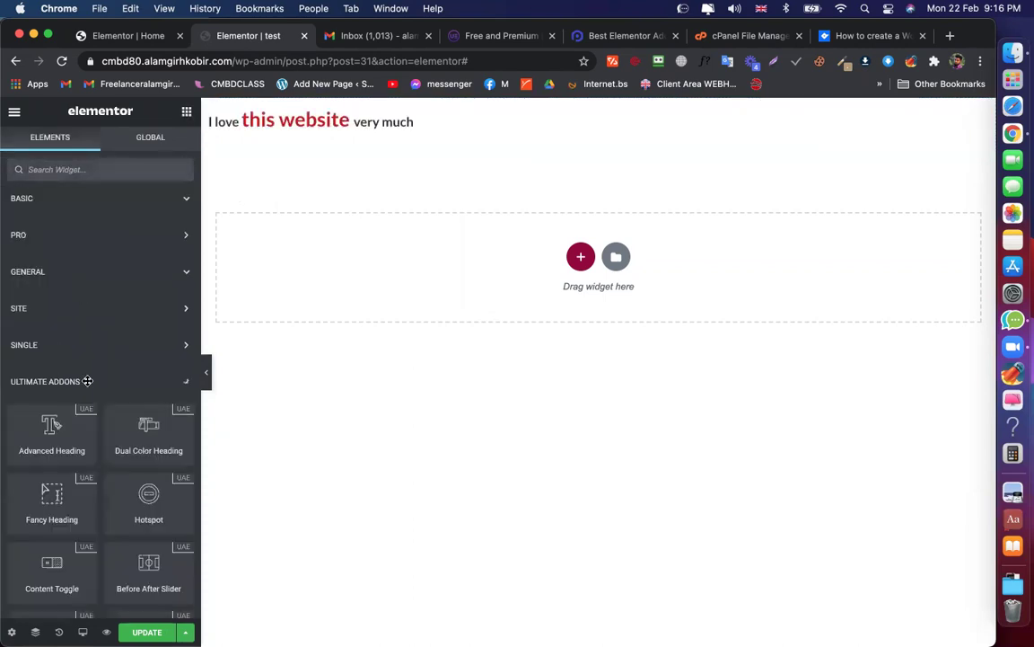
scroll(140, 284, down, 5)
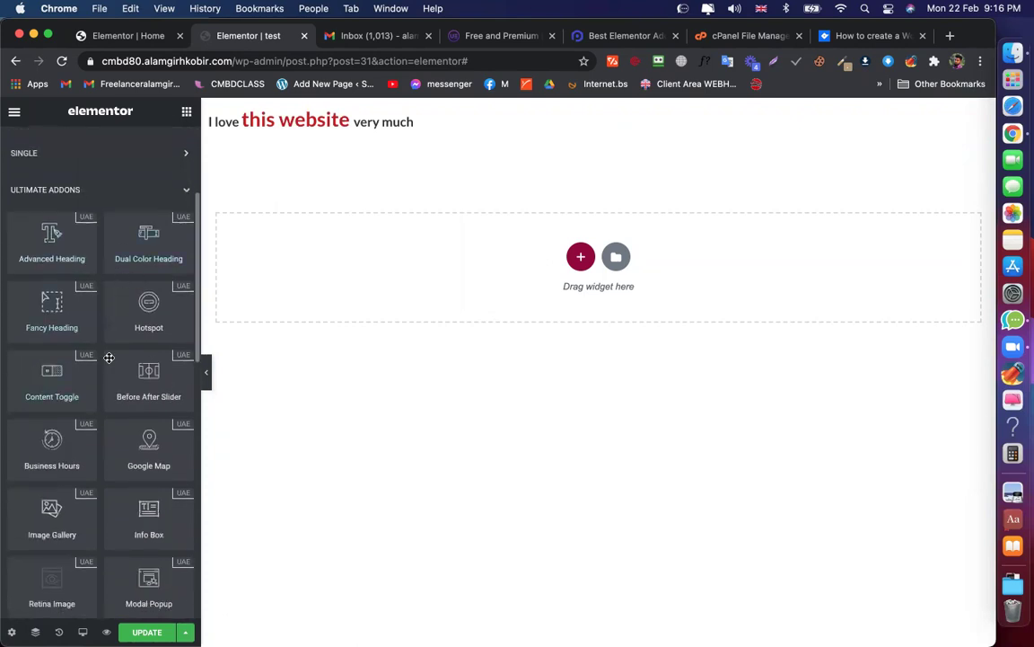
scroll(135, 290, down, 2)
scroll(126, 273, down, 1)
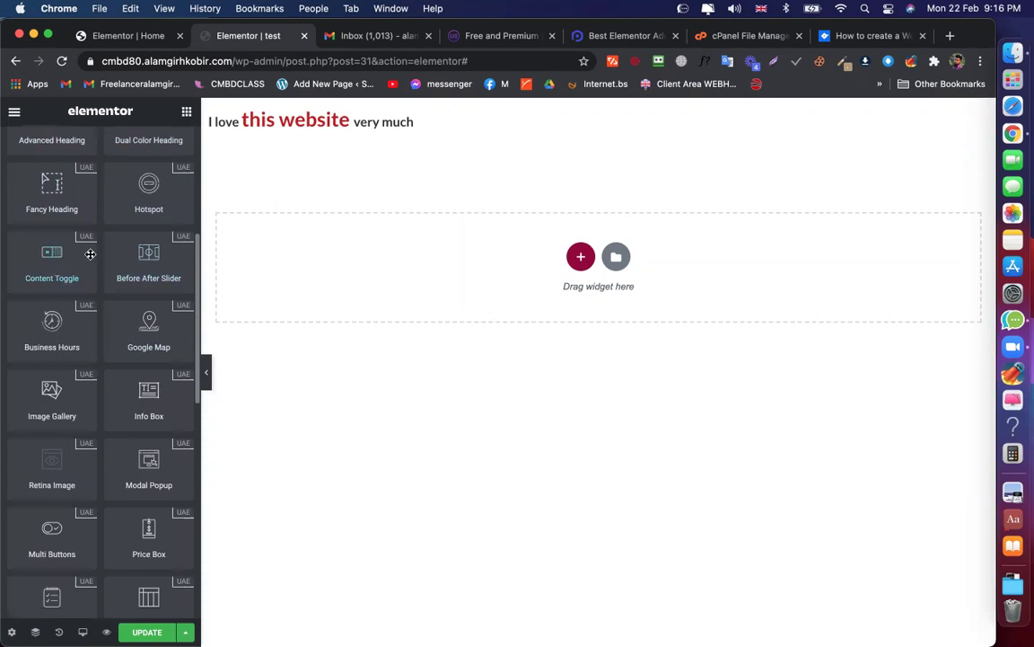
scroll(67, 279, down, 1)
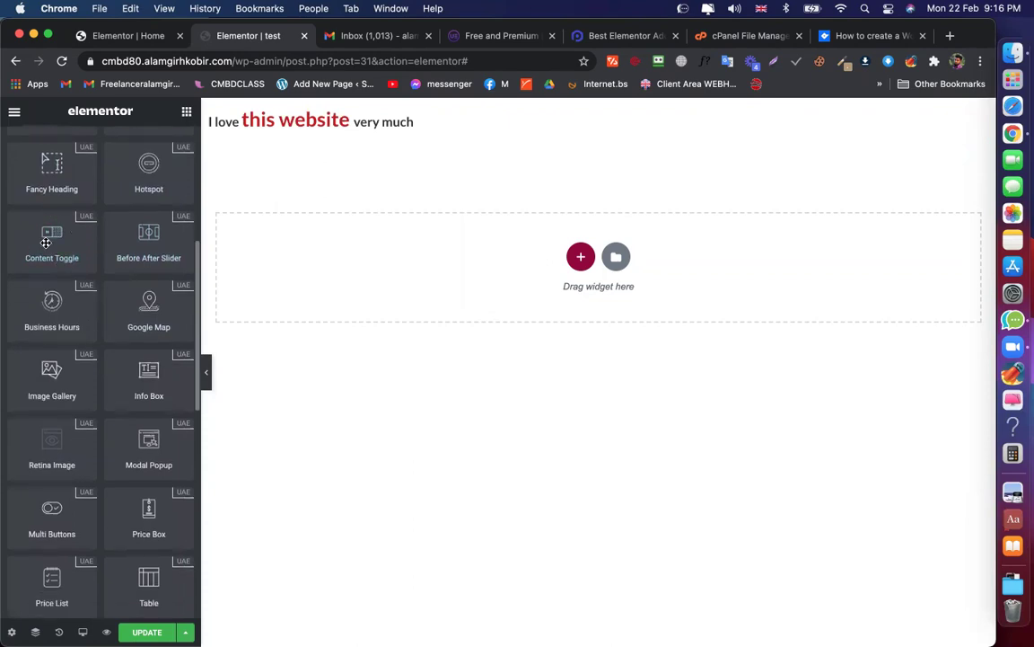
drag(46, 243, 335, 257)
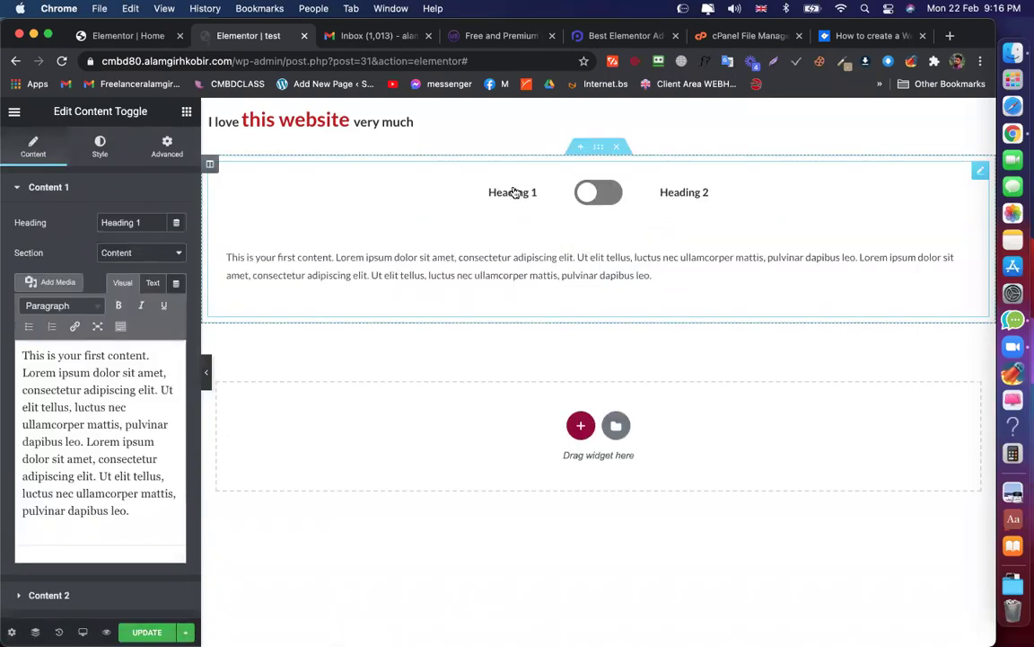
Flip the Content Toggle on the canvas to preview both placeholder contents
click(604, 195)
click(589, 196)
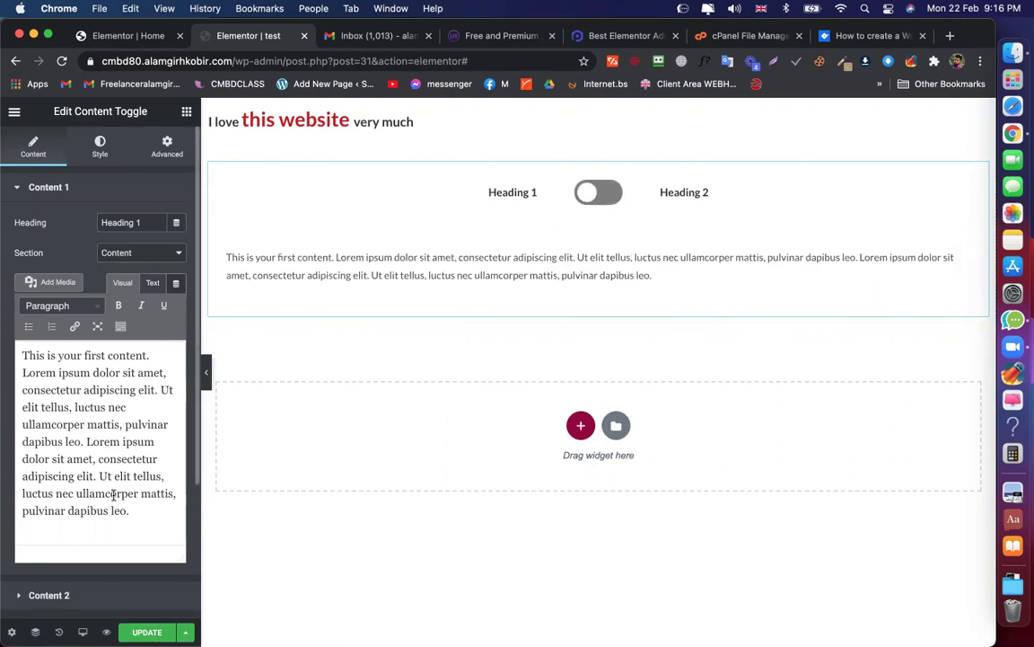
drag(134, 503, 23, 355)
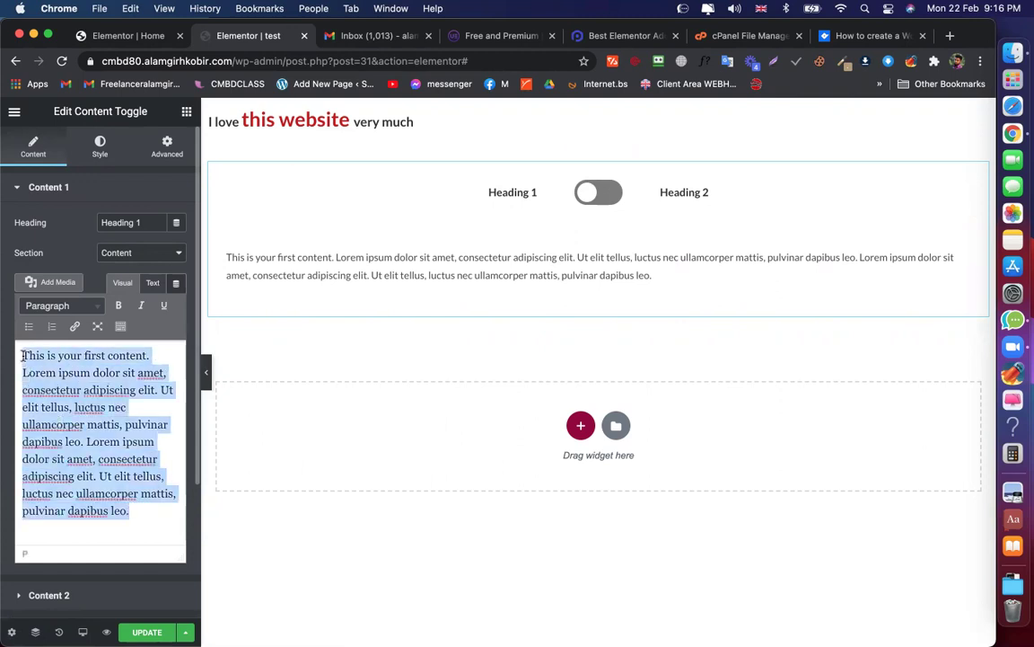
click(106, 406)
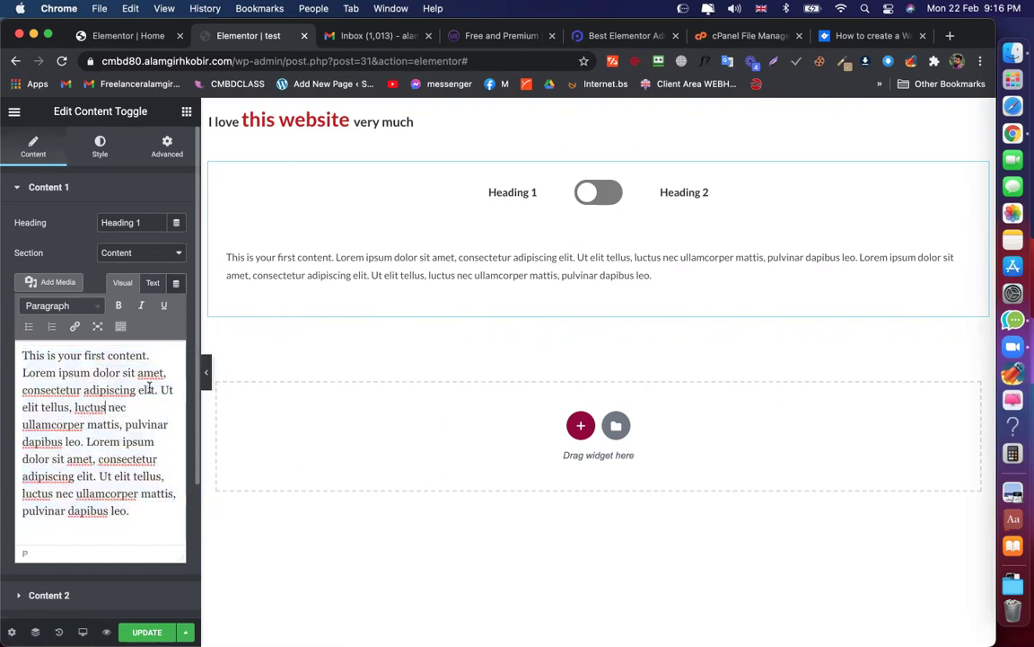
Review each side's settings, show the second content, and open Content 1's Section dropdown
click(65, 596)
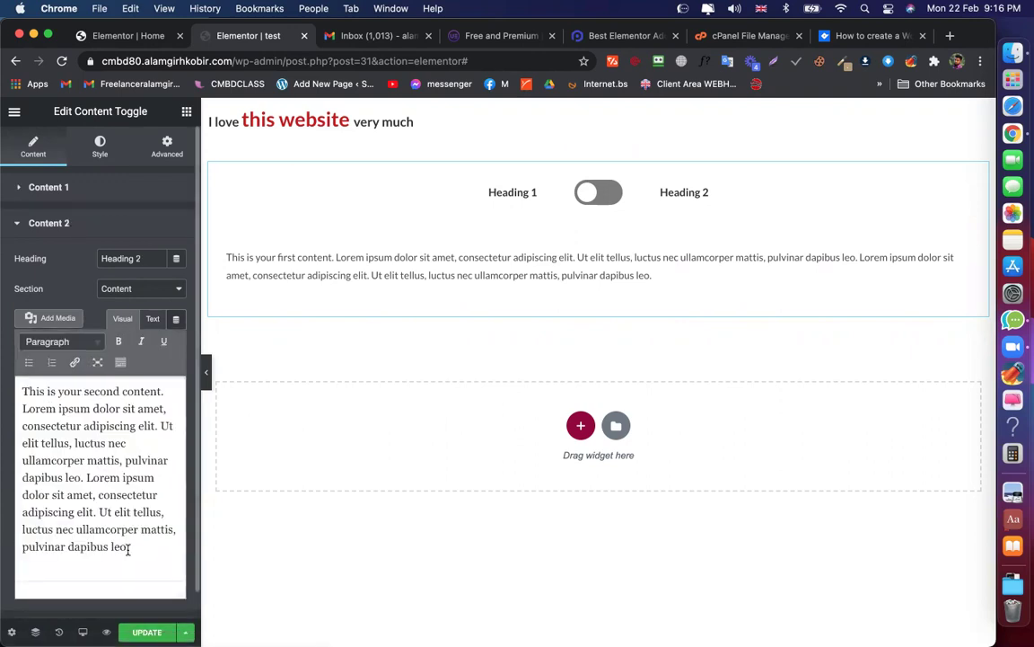
click(74, 189)
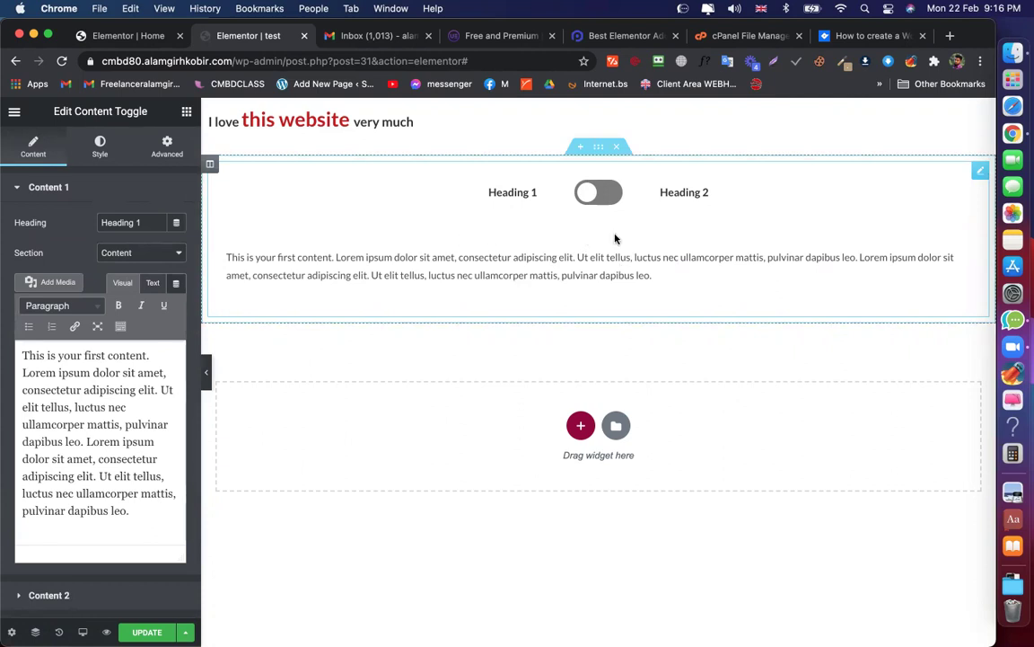
click(605, 203)
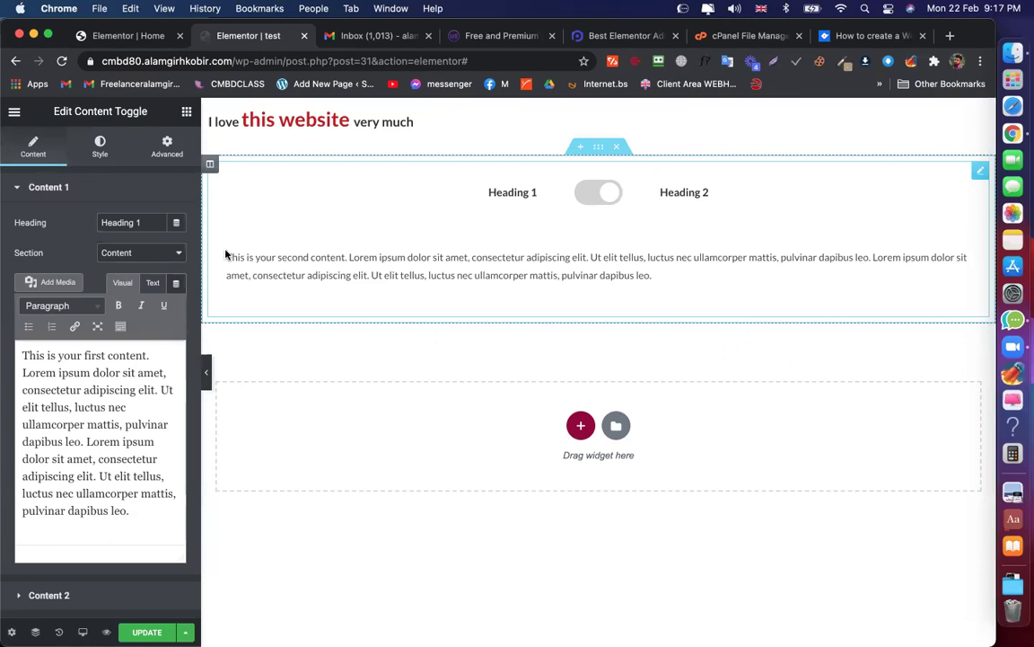
click(148, 252)
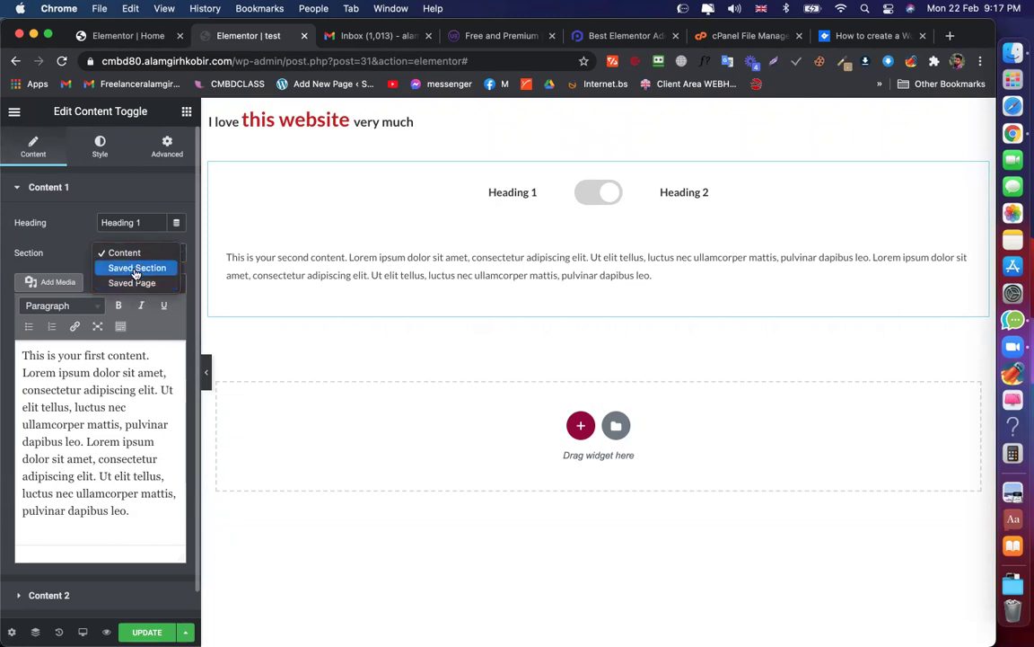
Set Content 1's Section source to Saved Section and check the saved-section list
click(135, 267)
click(122, 283)
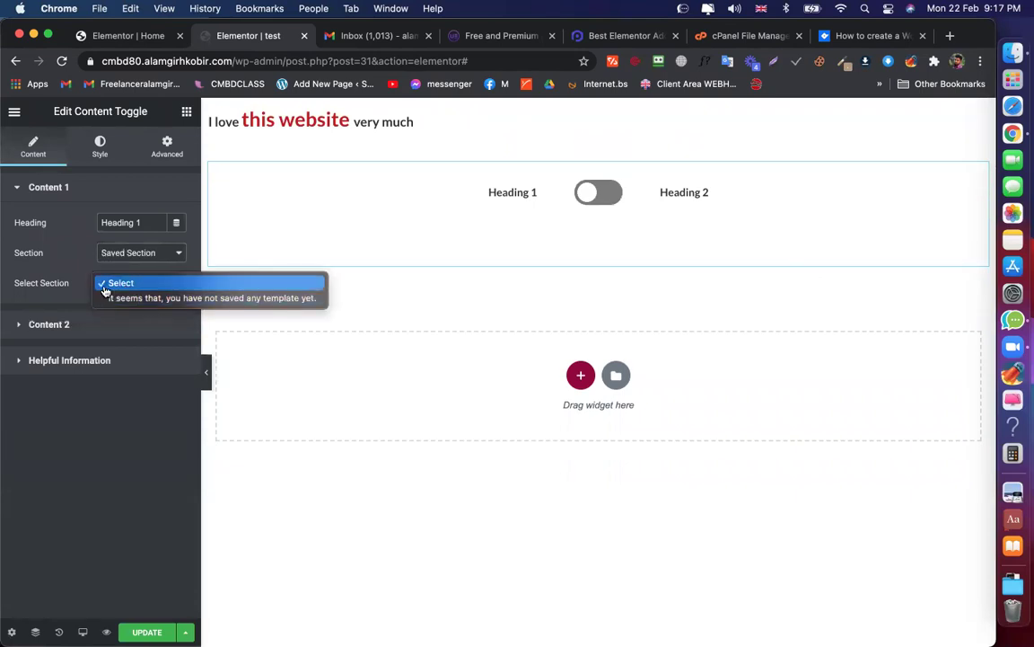
click(99, 245)
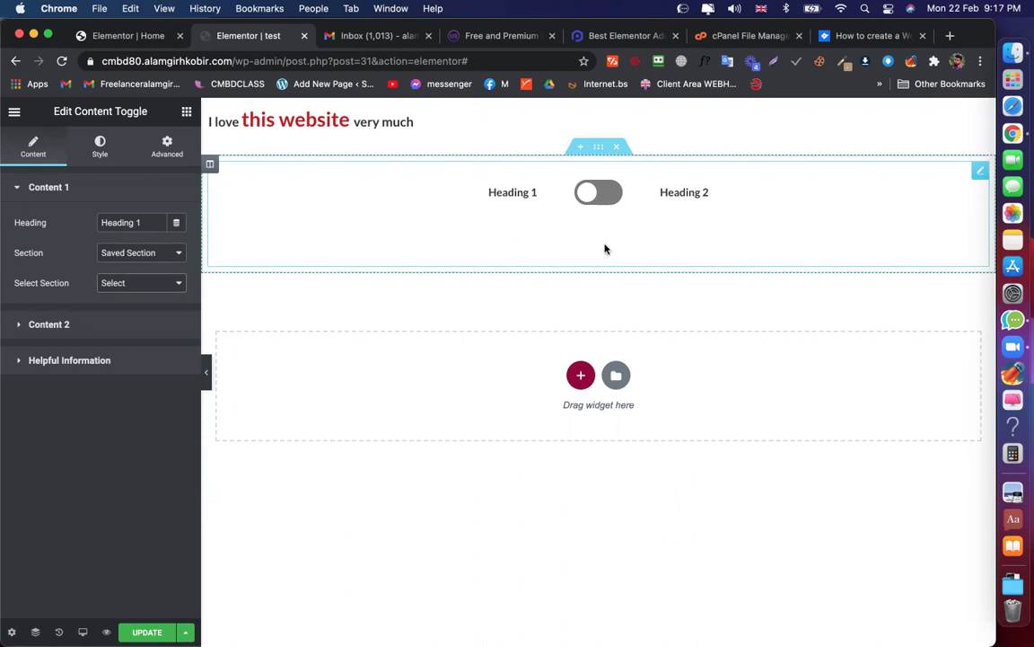
Update the page and switch to the Ultimate Addons templates website
click(147, 633)
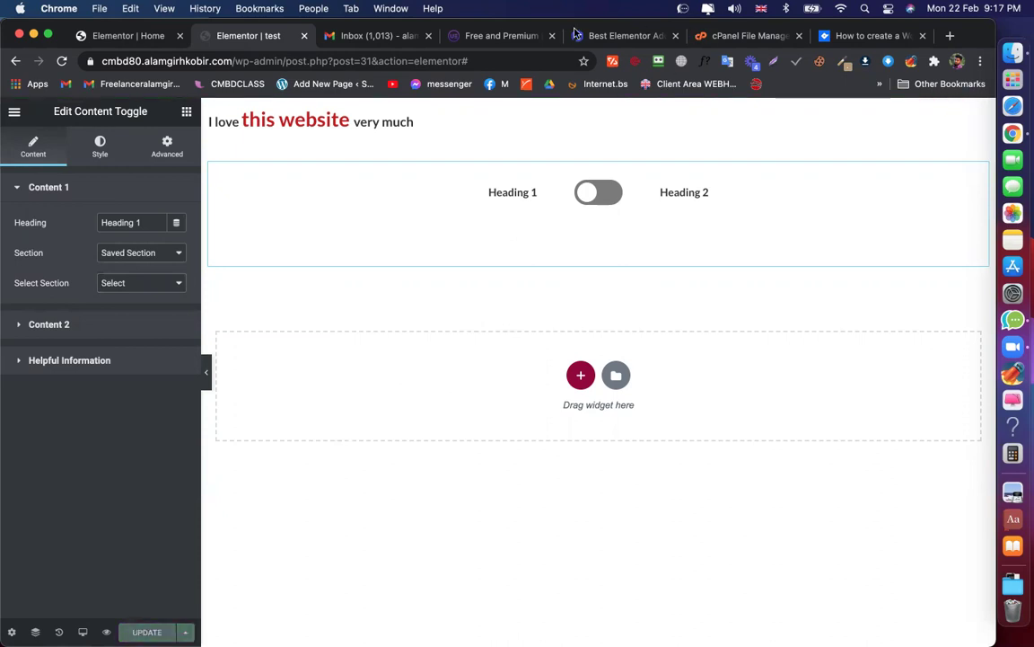
click(517, 35)
scroll(512, 259, down, 1)
scroll(431, 198, up, 1)
Open the Ultimate Addons Widgets list and scroll through all its widgets
click(358, 142)
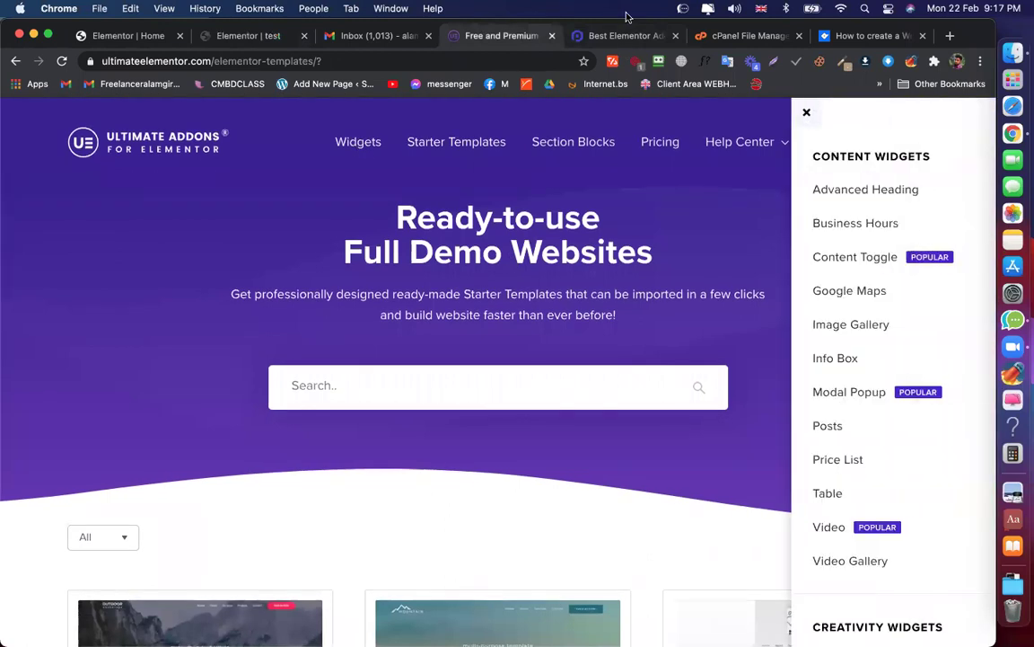
click(622, 36)
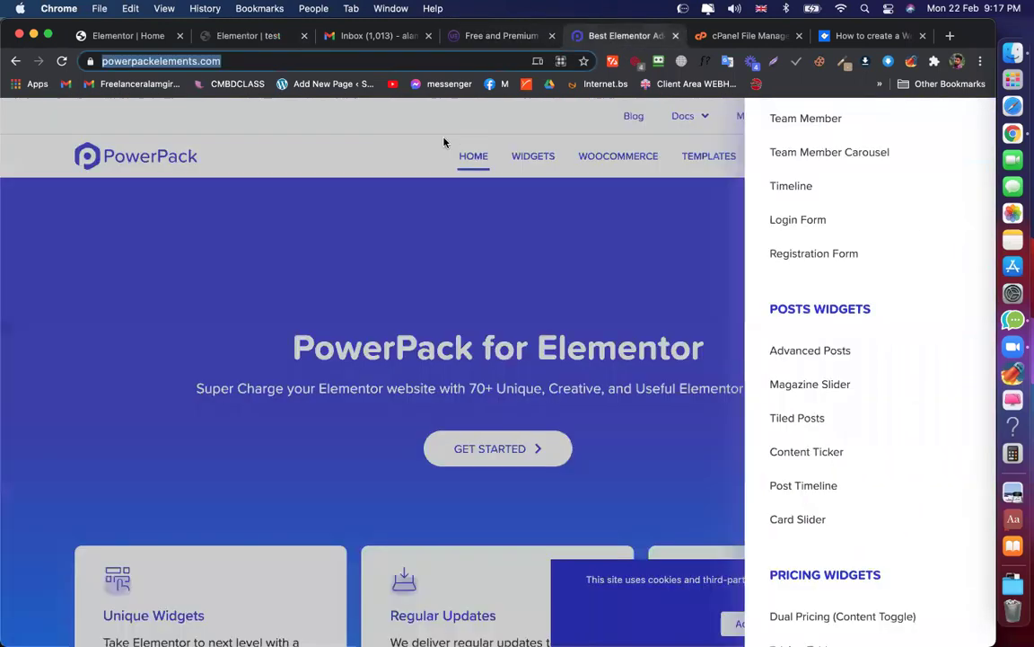
scroll(836, 290, down, 2)
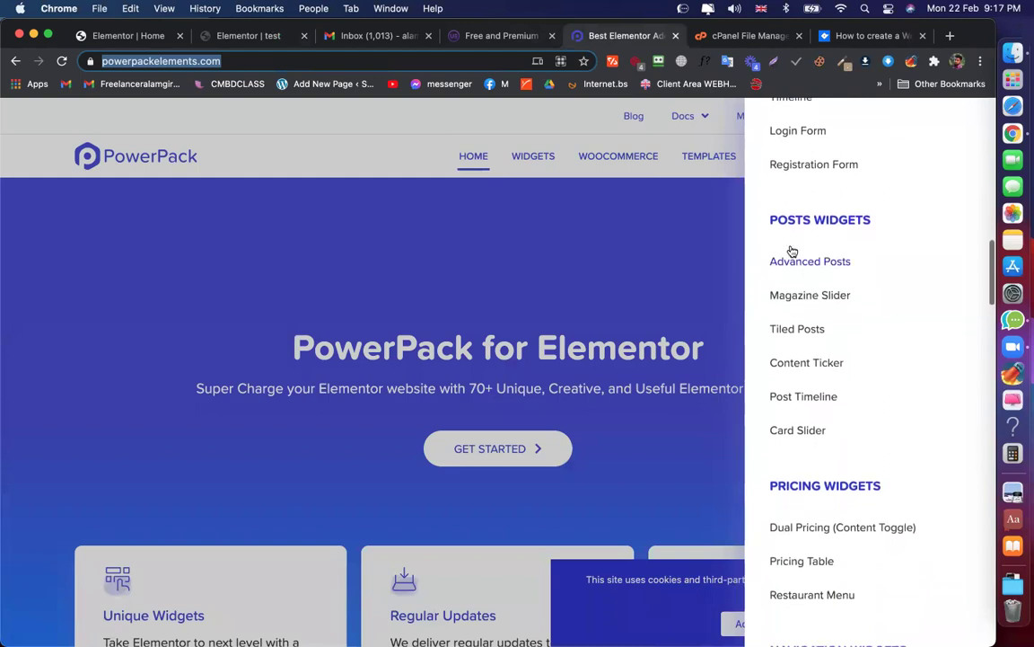
click(482, 38)
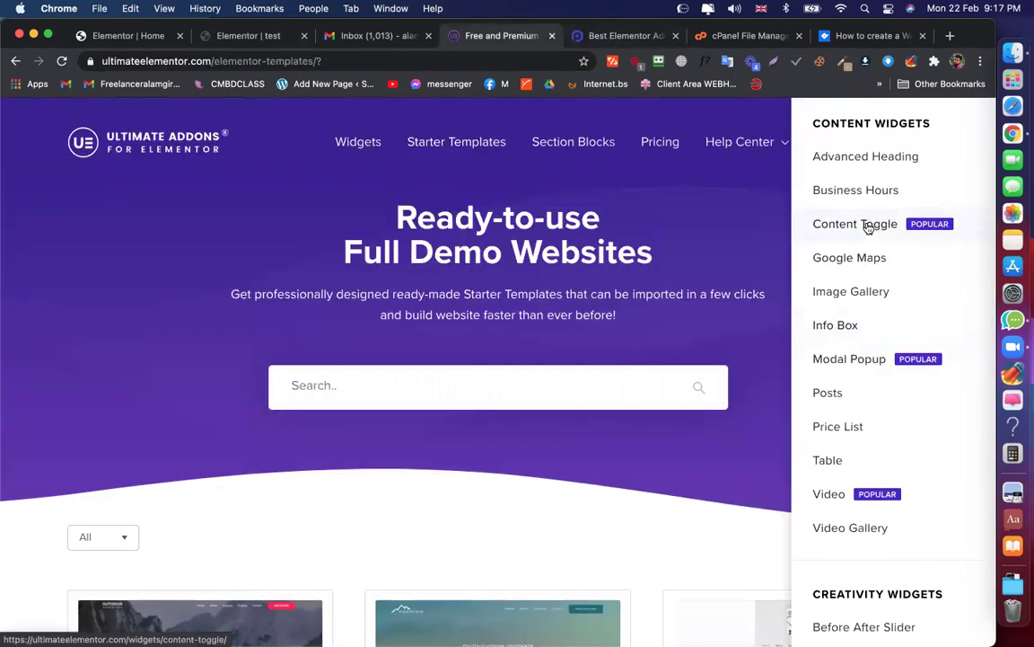
scroll(858, 247, up, 1)
scroll(864, 350, down, 10)
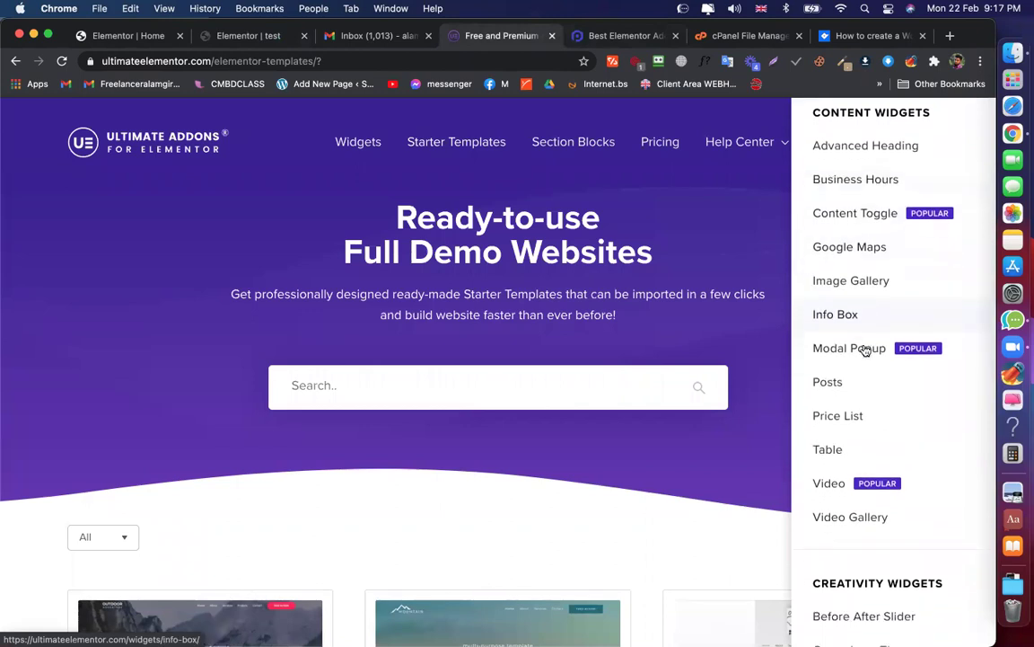
scroll(865, 351, down, 12)
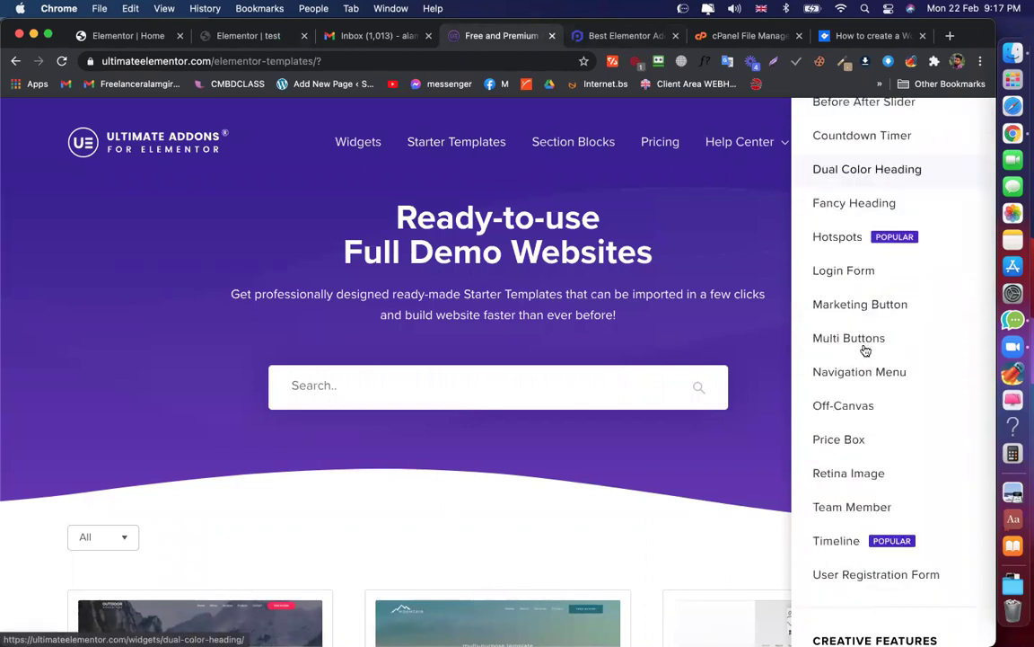
scroll(864, 350, down, 4)
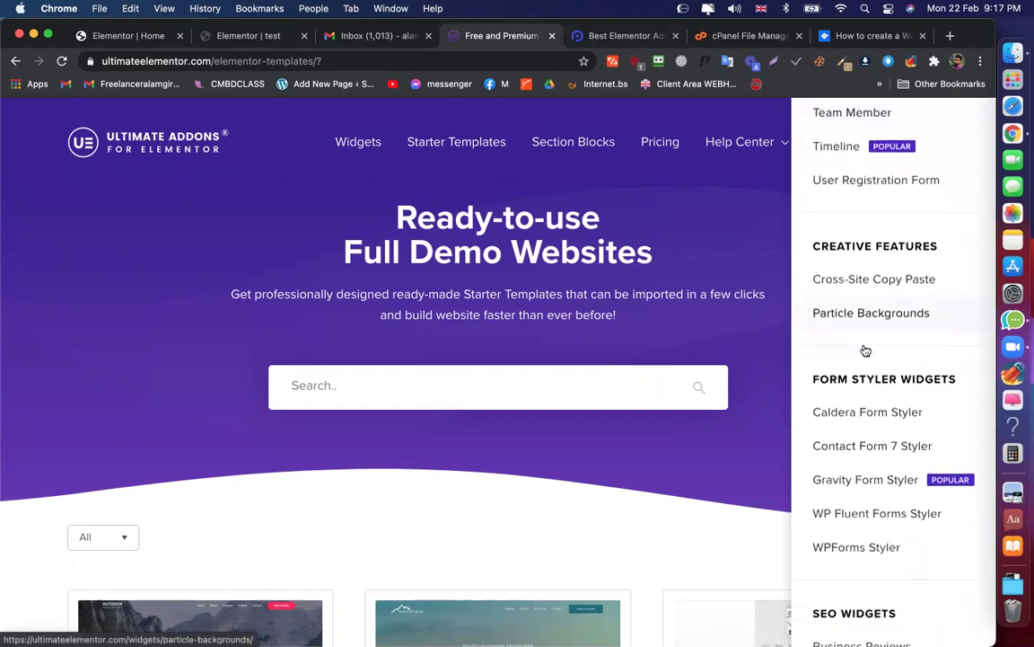
Search the templates page for 'acc', review the matches, then return to the top
key(super+f)
text(a)
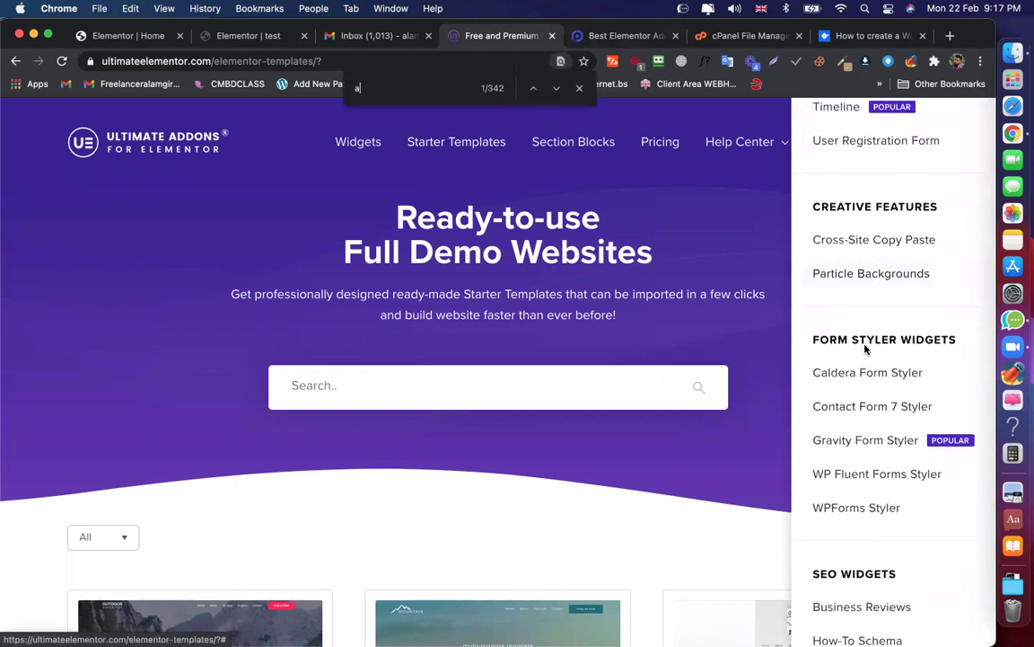
text(cc)
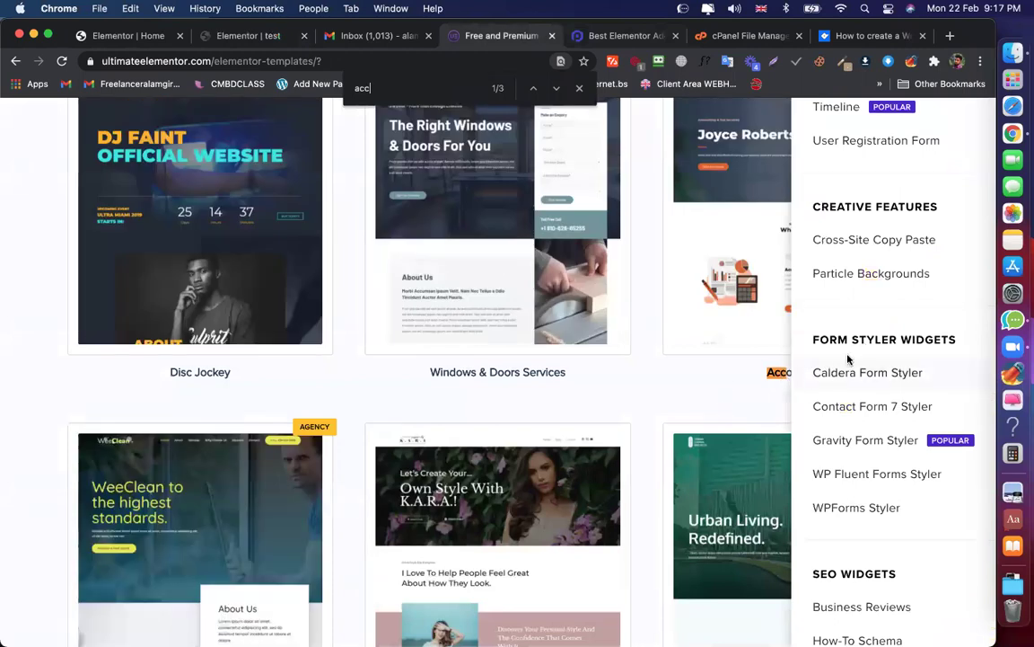
scroll(854, 348, up, 10)
scroll(787, 337, down, 10)
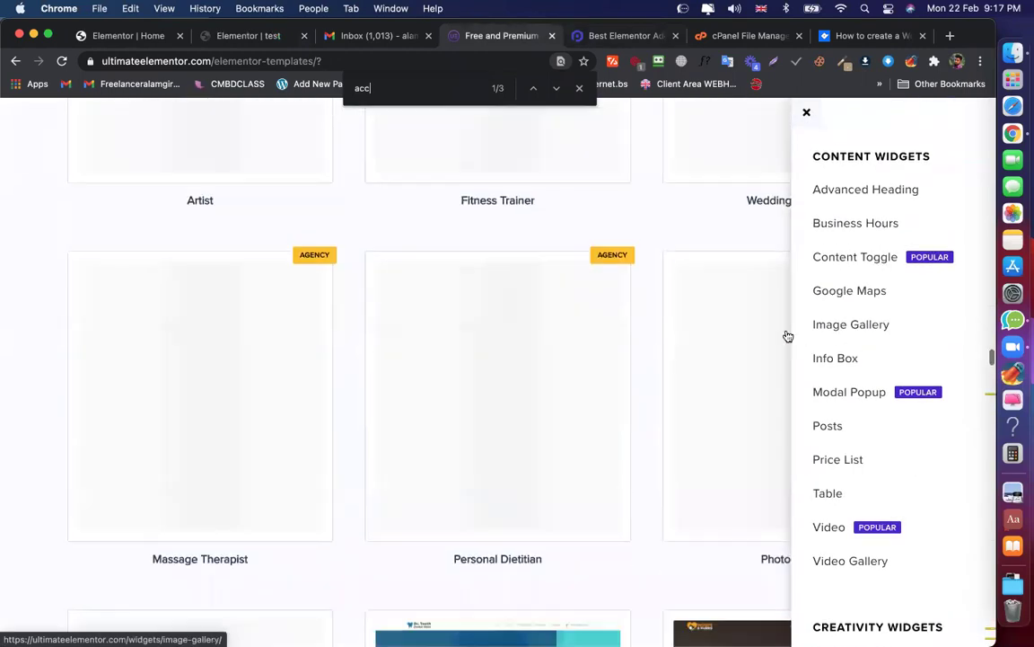
scroll(840, 414, down, 15)
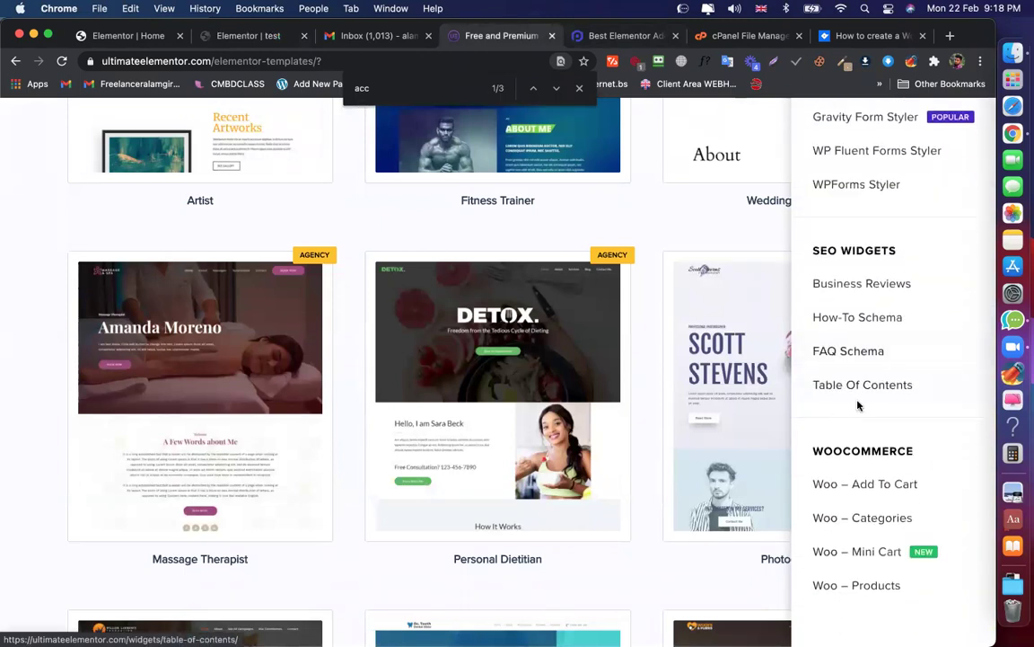
scroll(859, 405, up, 15)
scroll(860, 395, up, 5)
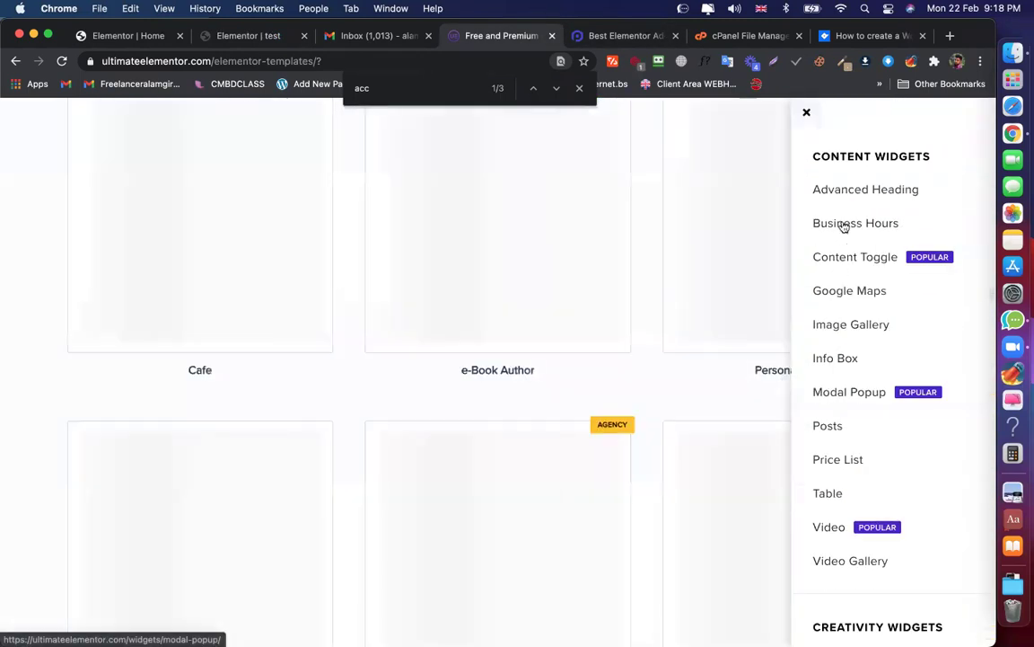
scroll(847, 358, down, 5)
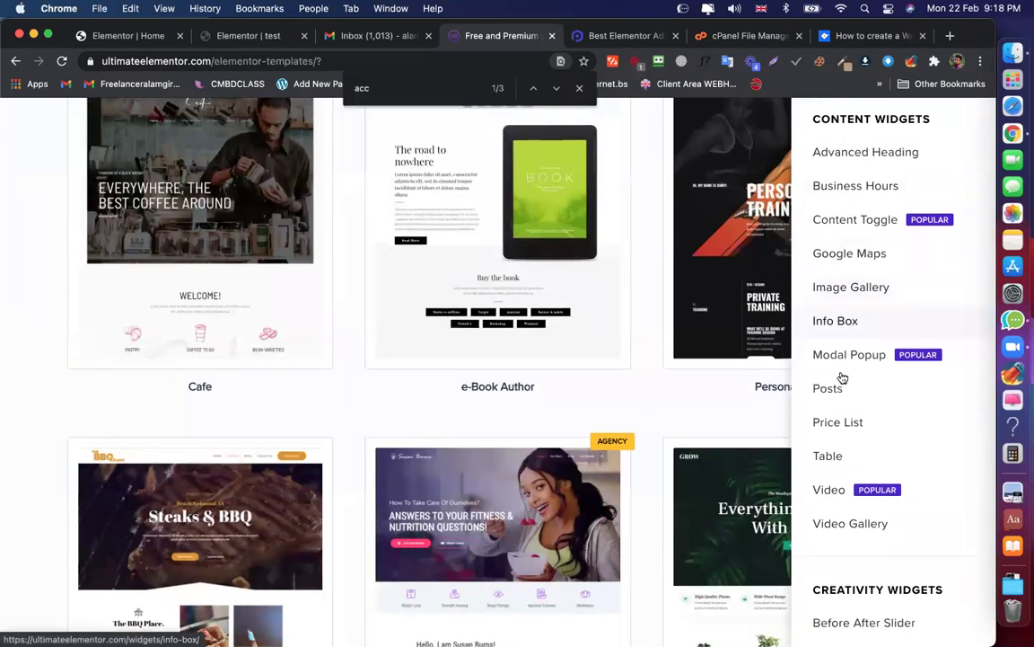
scroll(835, 407, down, 5)
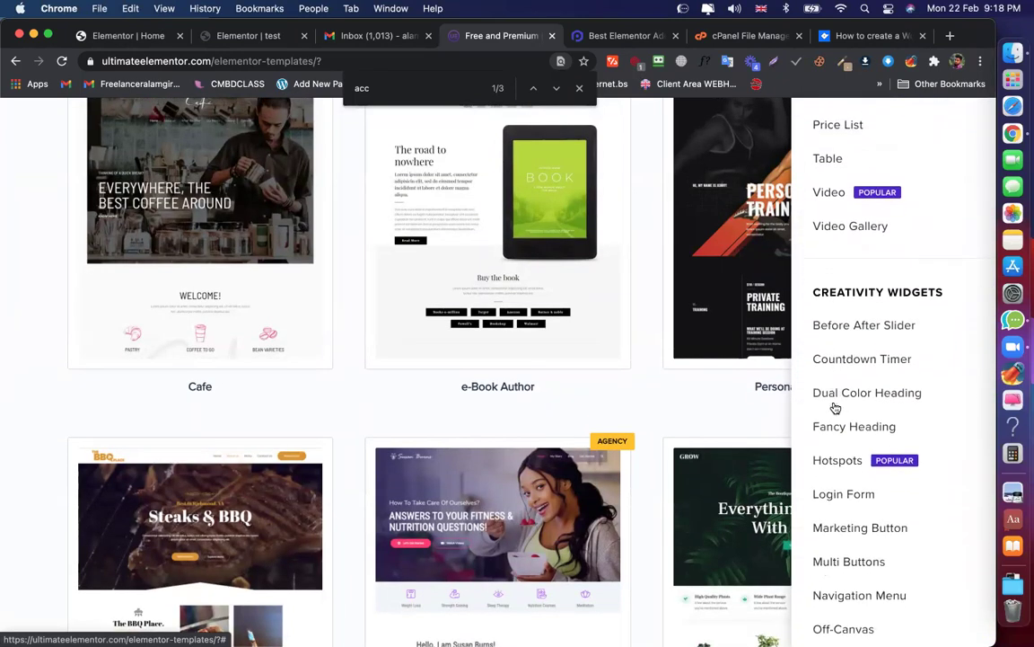
scroll(835, 407, down, 3)
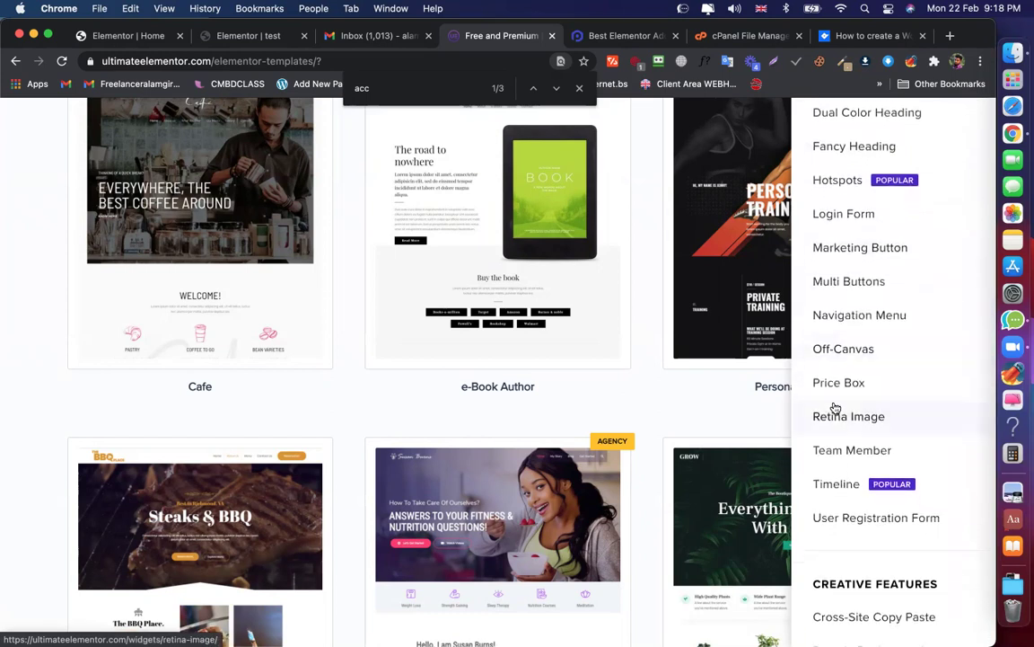
scroll(835, 408, down, 7)
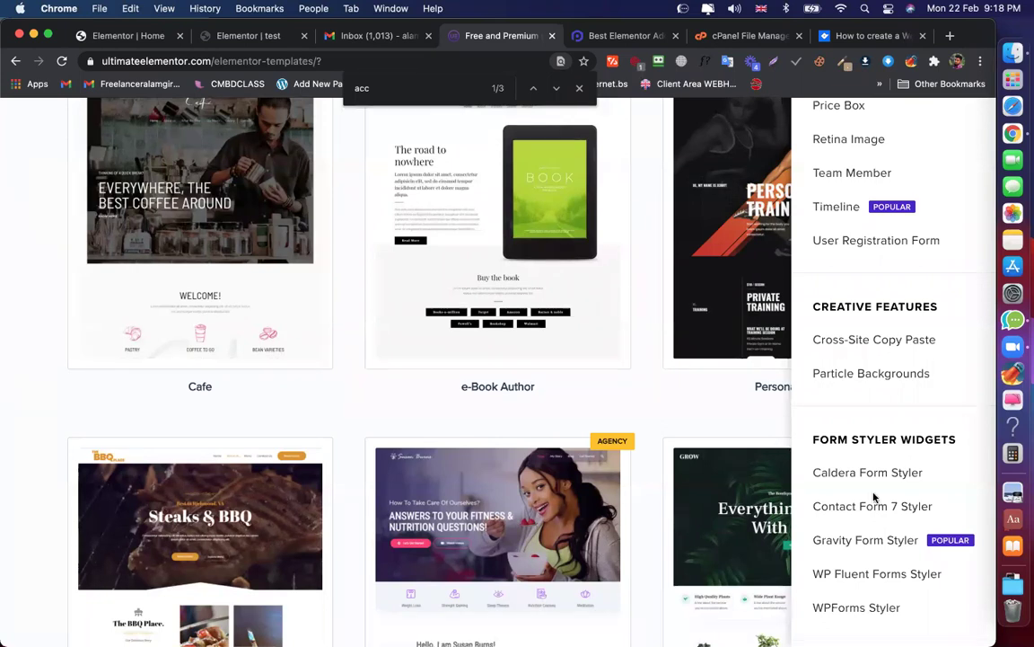
click(855, 415)
scroll(855, 415, down, 5)
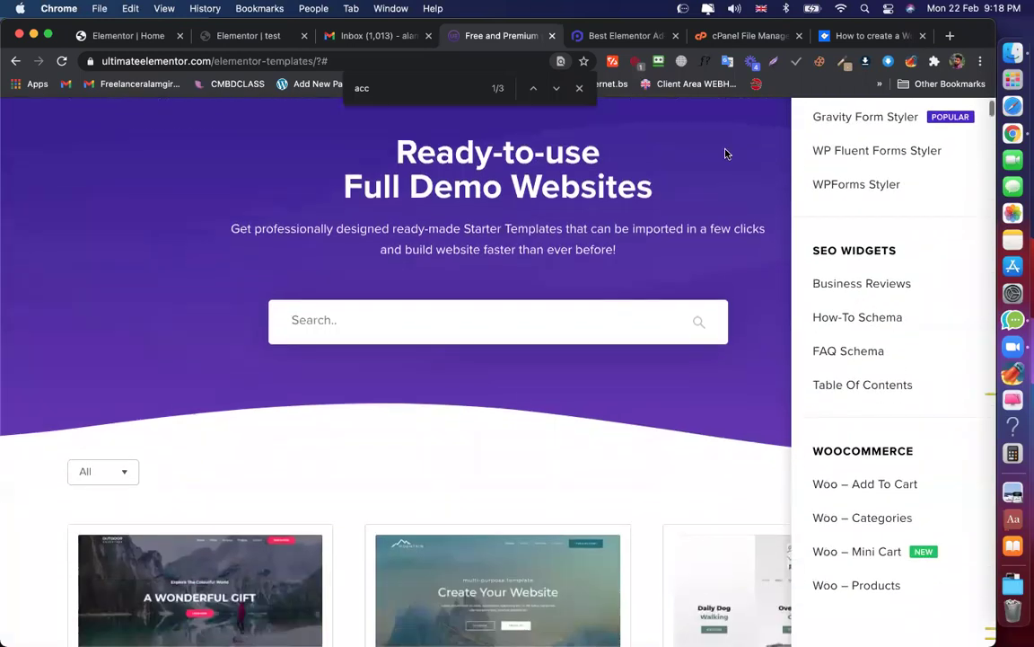
Open PowerPack's Advanced Accordion widget demo page from the Widgets menu
click(579, 35)
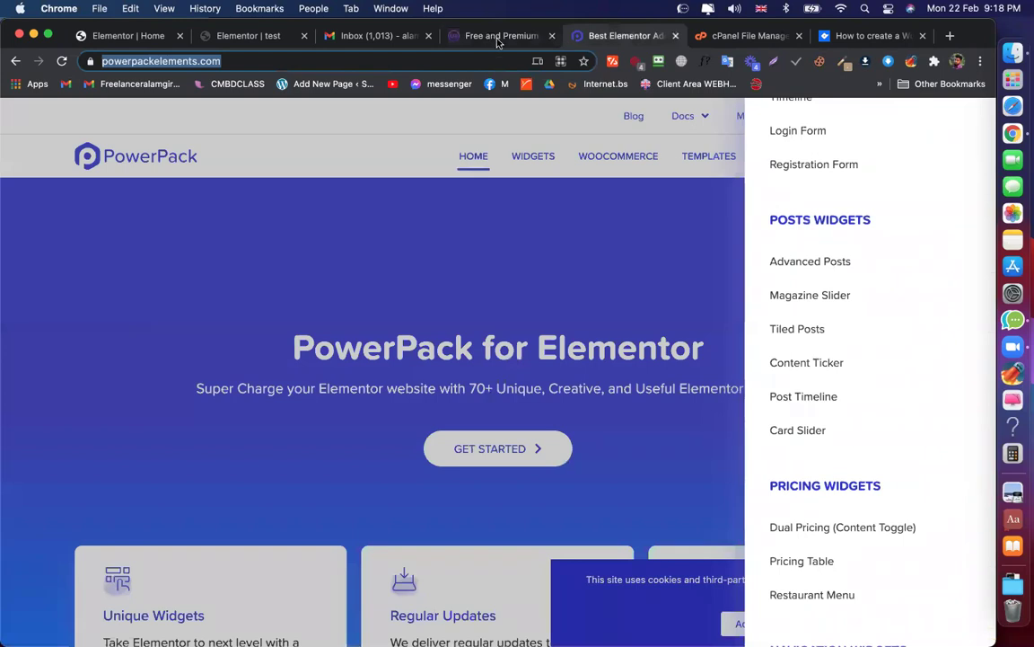
scroll(848, 300, up, 10)
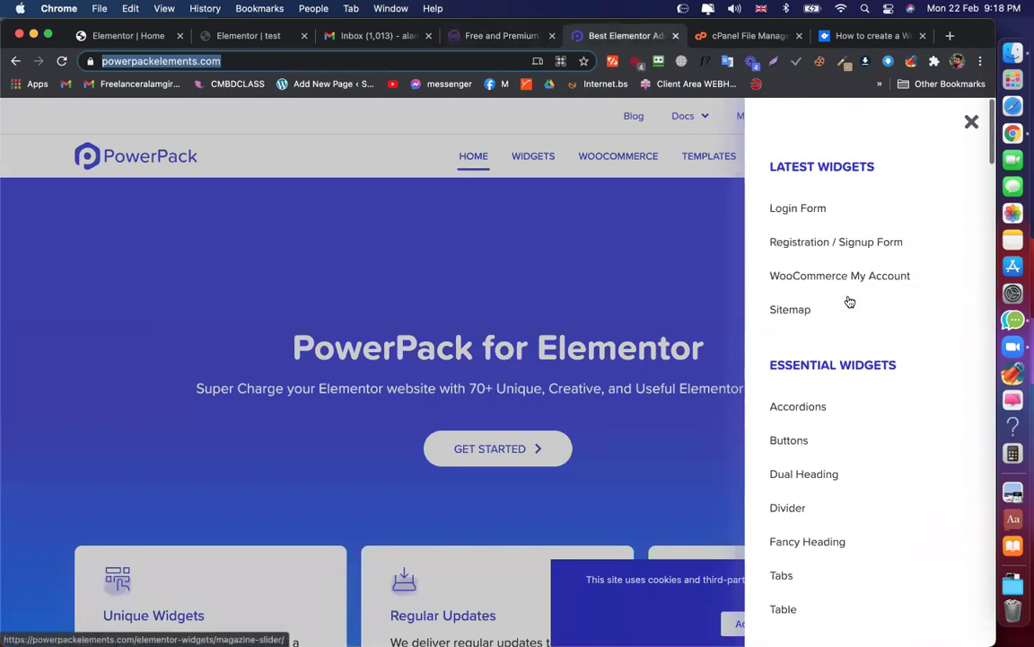
scroll(808, 220, down, 4)
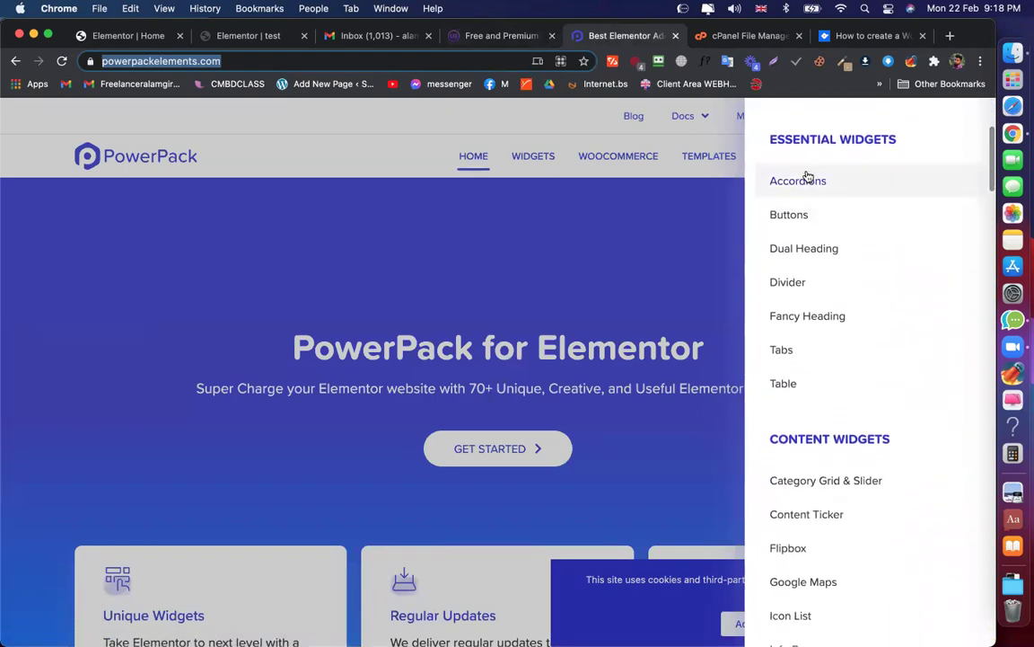
click(808, 183)
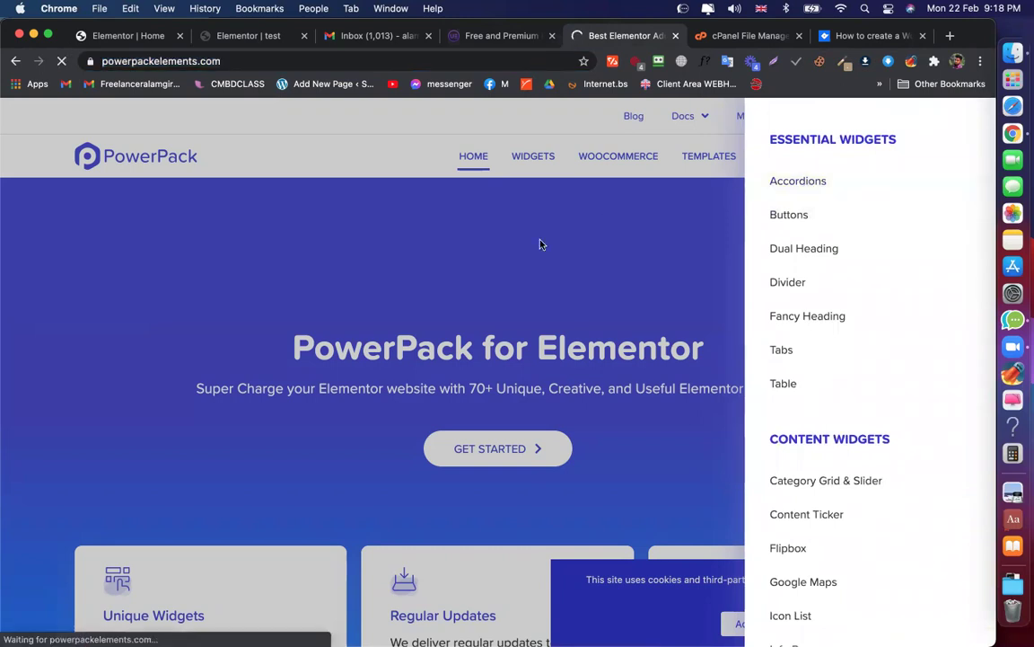
scroll(515, 388, down, 5)
scroll(515, 388, down, 3)
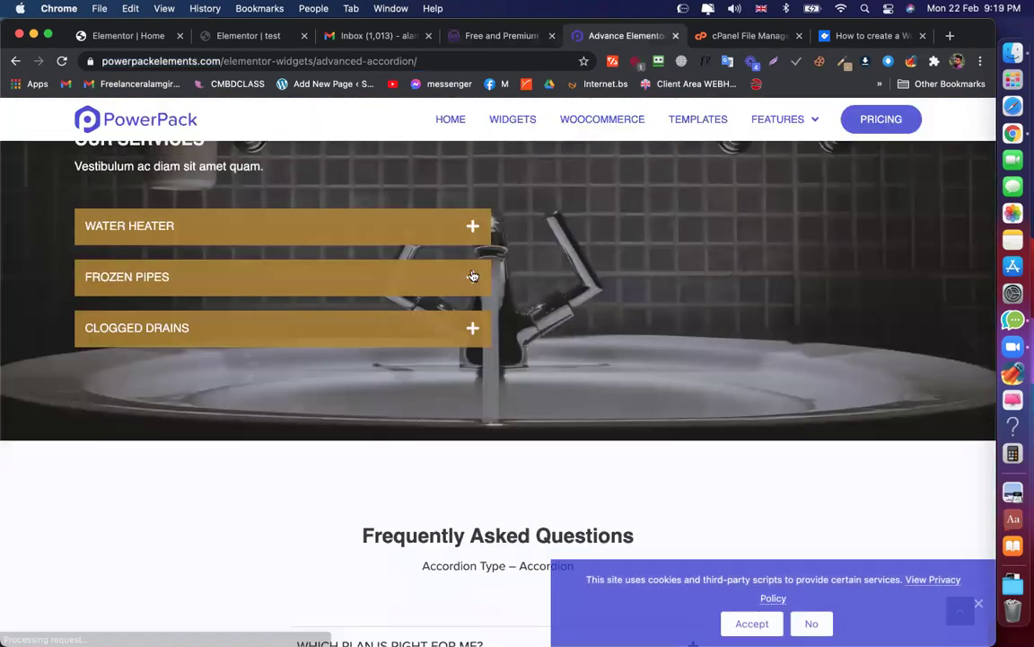
scroll(572, 225, down, 1)
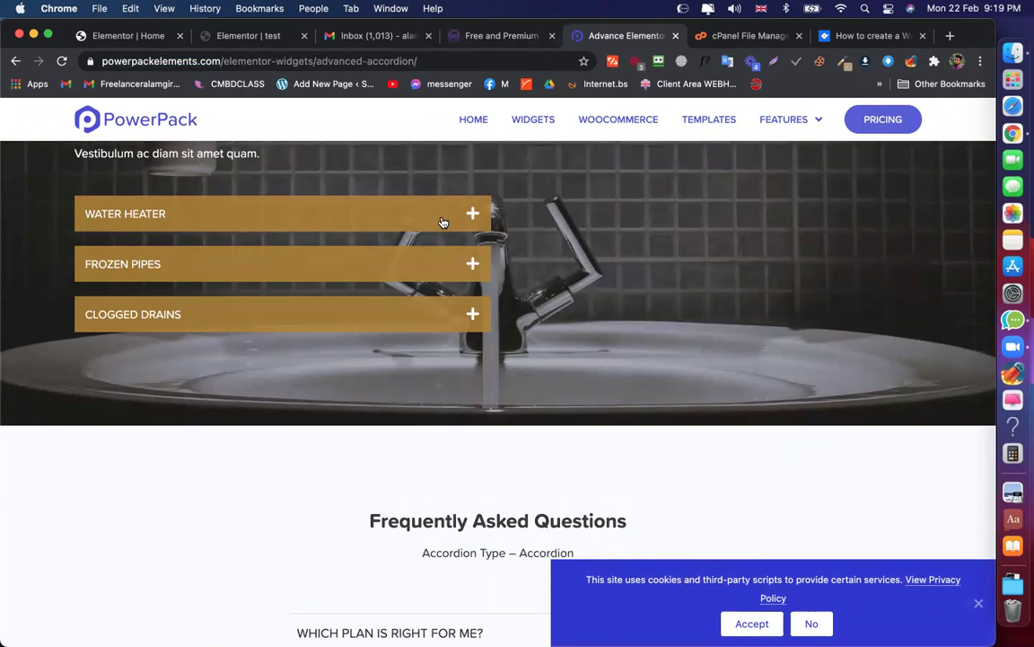
Expand and collapse the Water Heater and Frozen Pipes accordion items
click(442, 221)
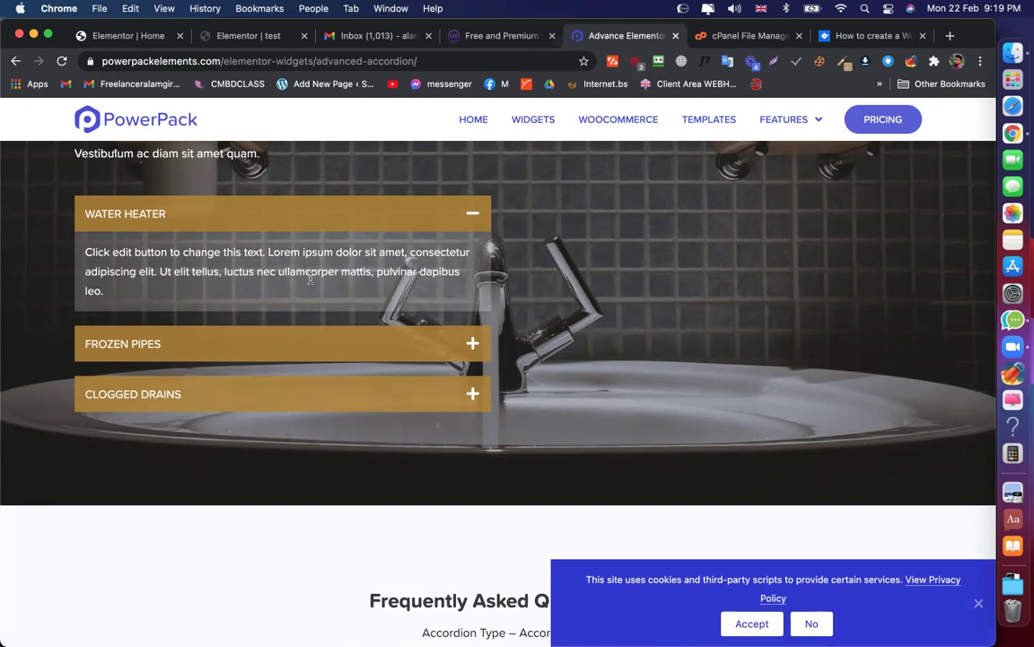
click(426, 207)
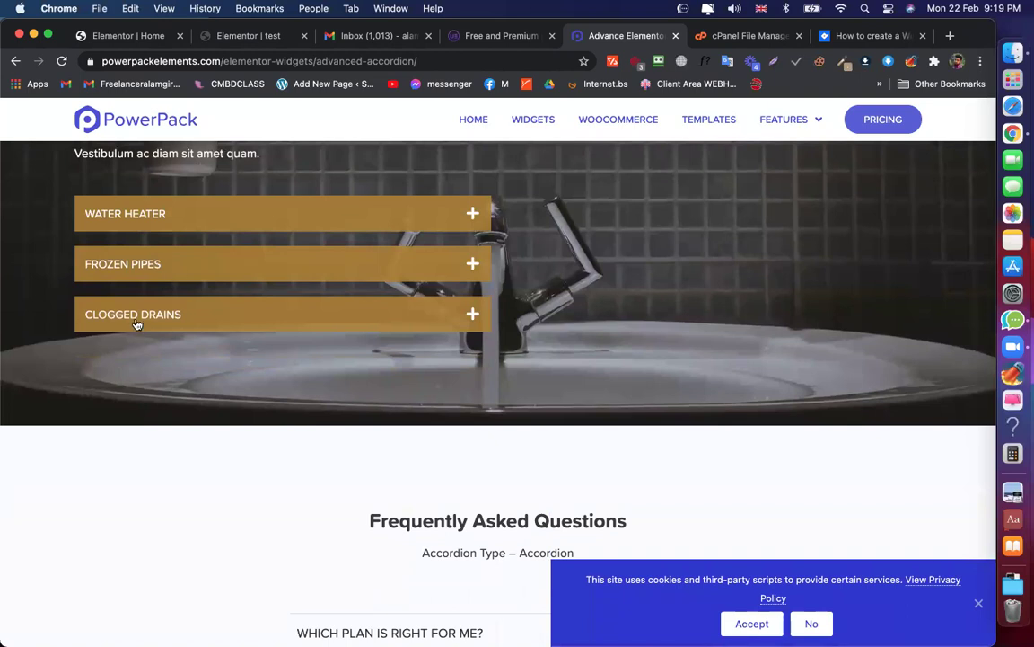
click(425, 266)
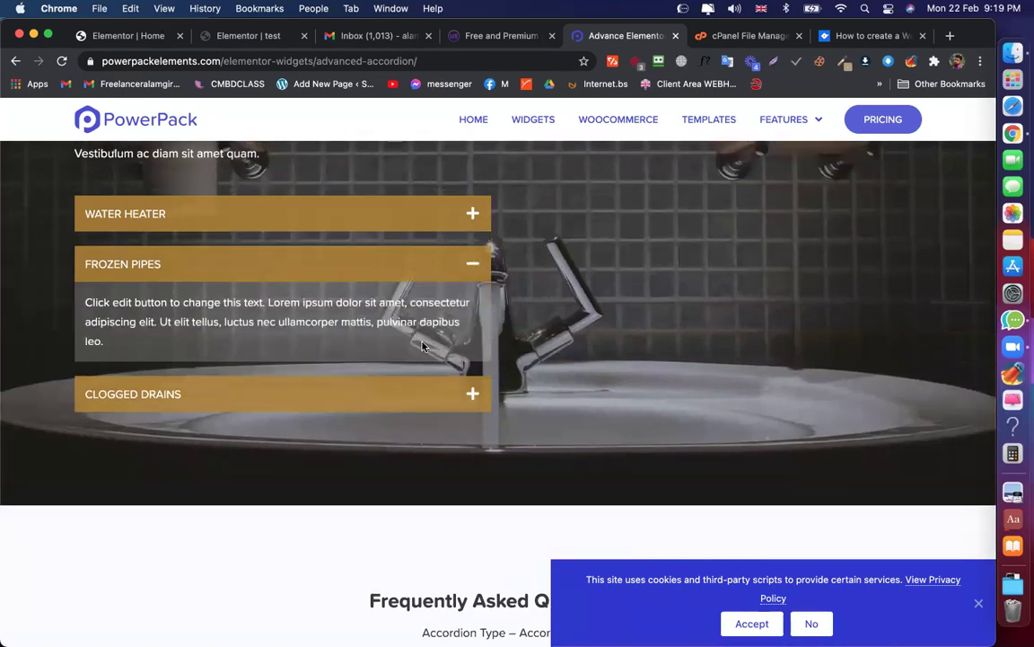
click(442, 273)
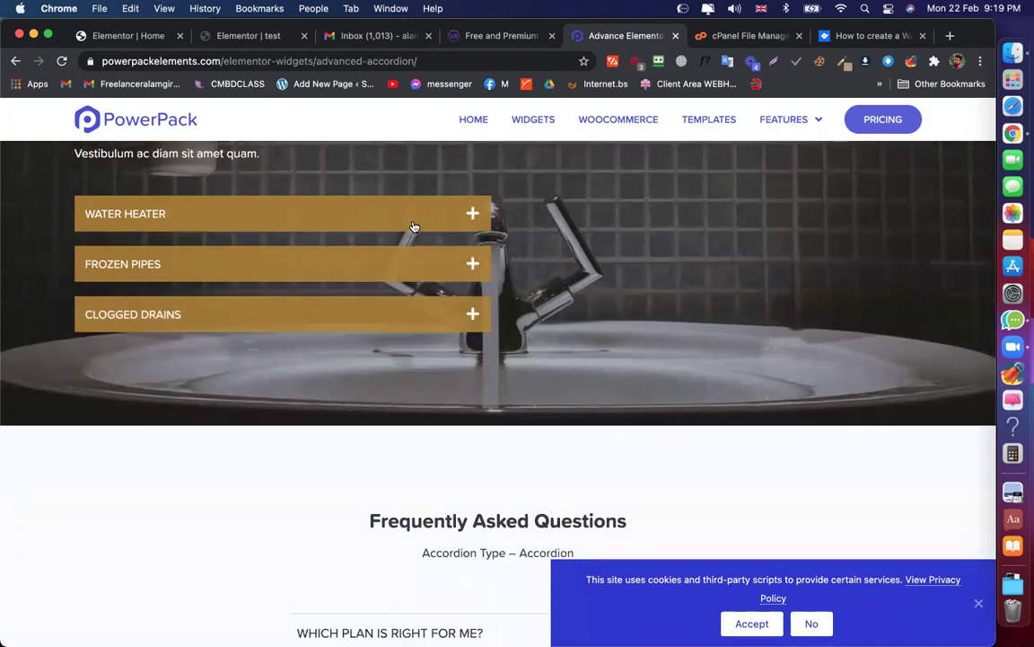
On the Content Toggle page, confirm Content 1 keeps Saved Section as its source
click(248, 36)
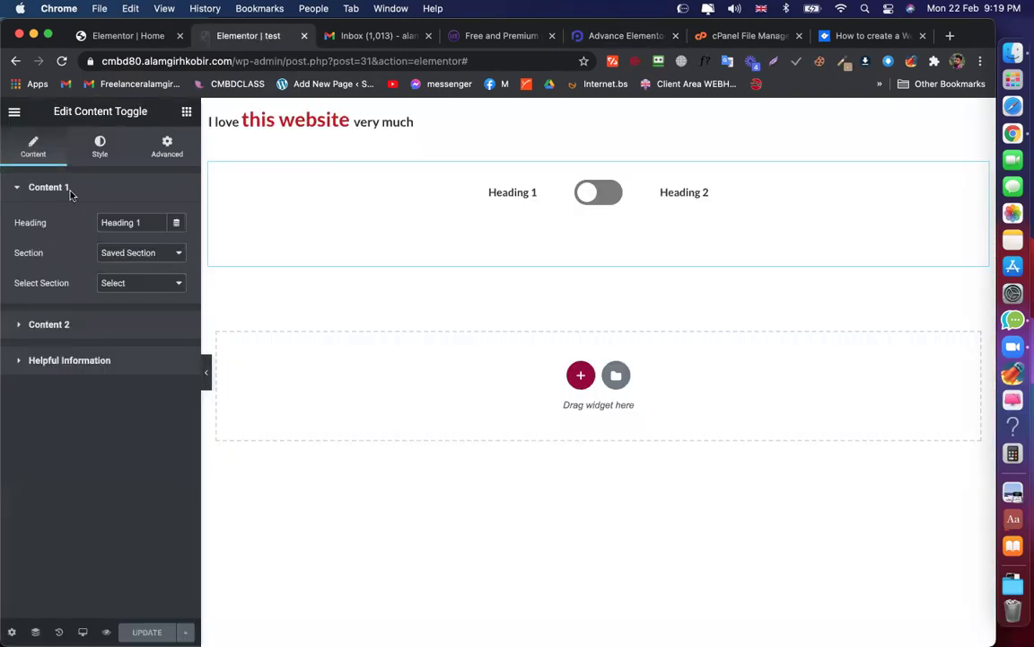
click(127, 255)
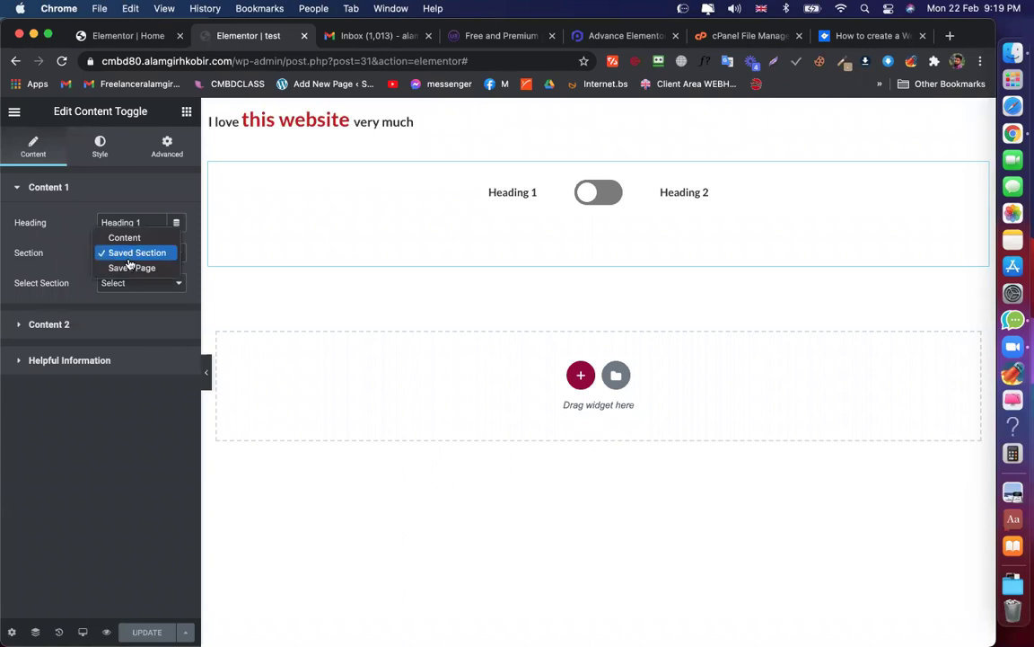
click(133, 258)
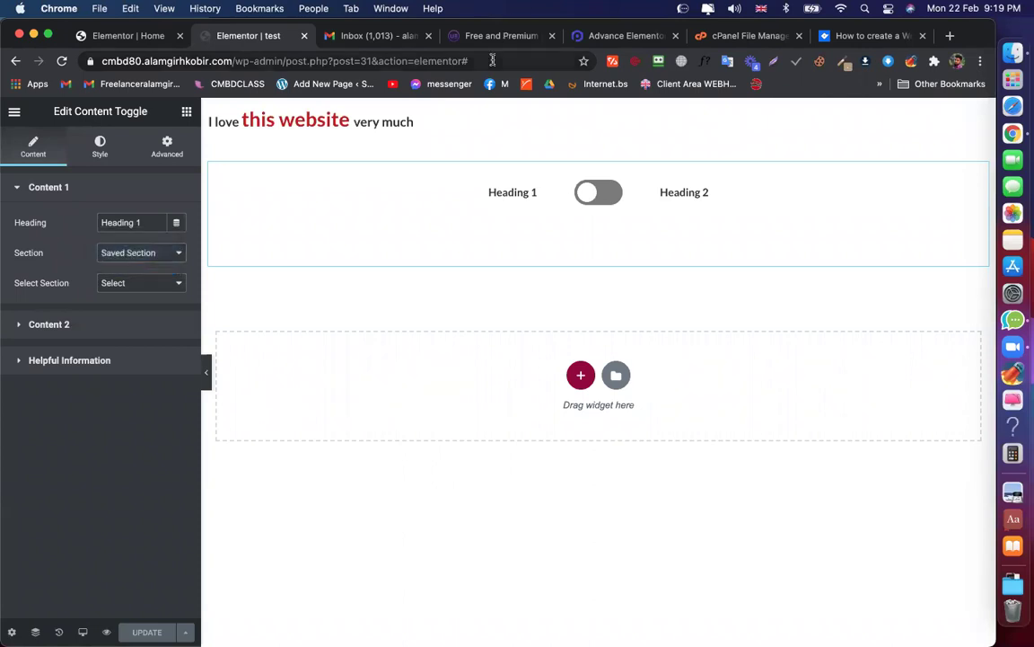
Exit the Home page editor to the WordPress dashboard, then return to the PowerPack accordion demo
click(626, 36)
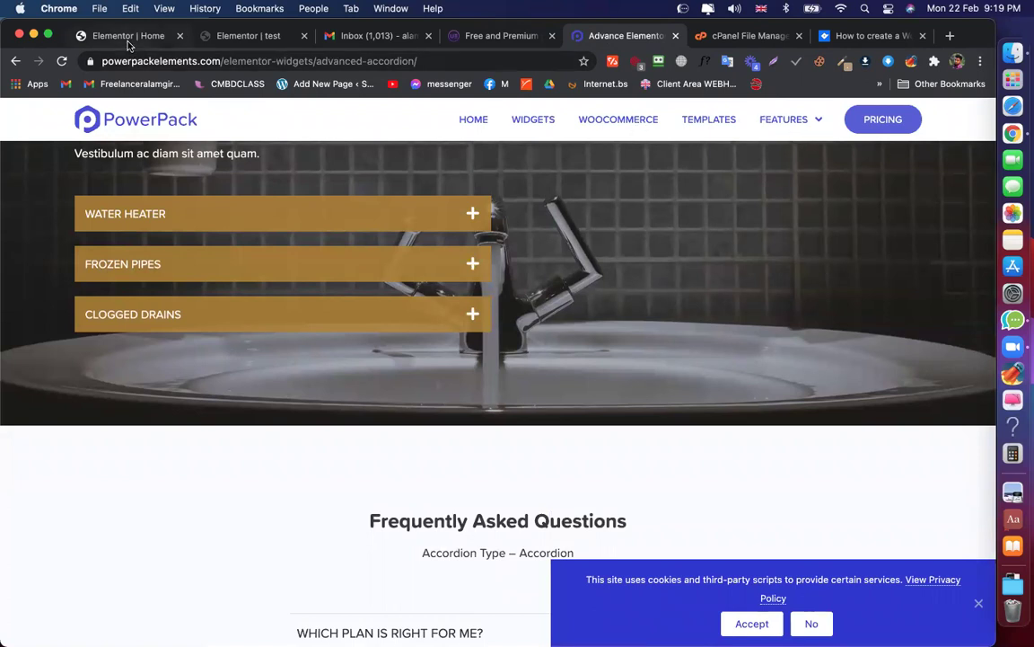
click(122, 38)
click(13, 113)
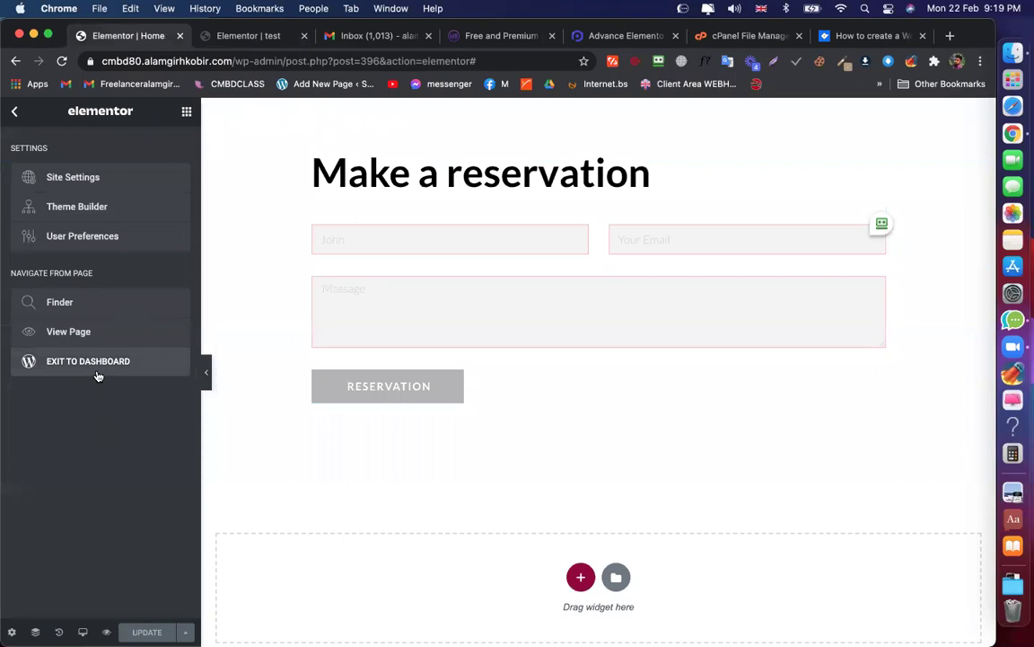
click(88, 361)
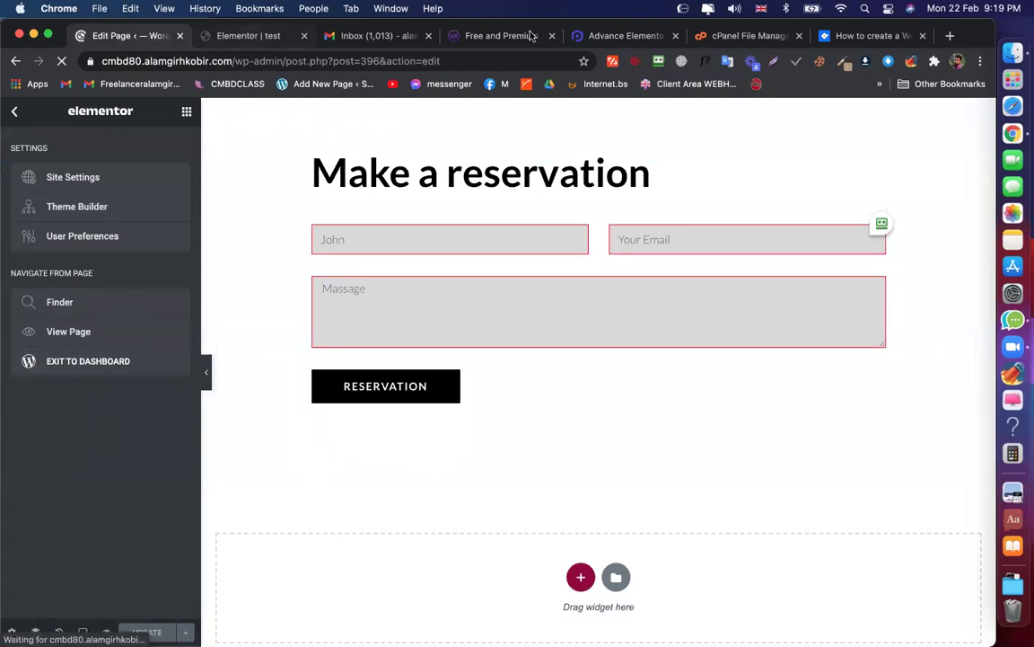
click(626, 35)
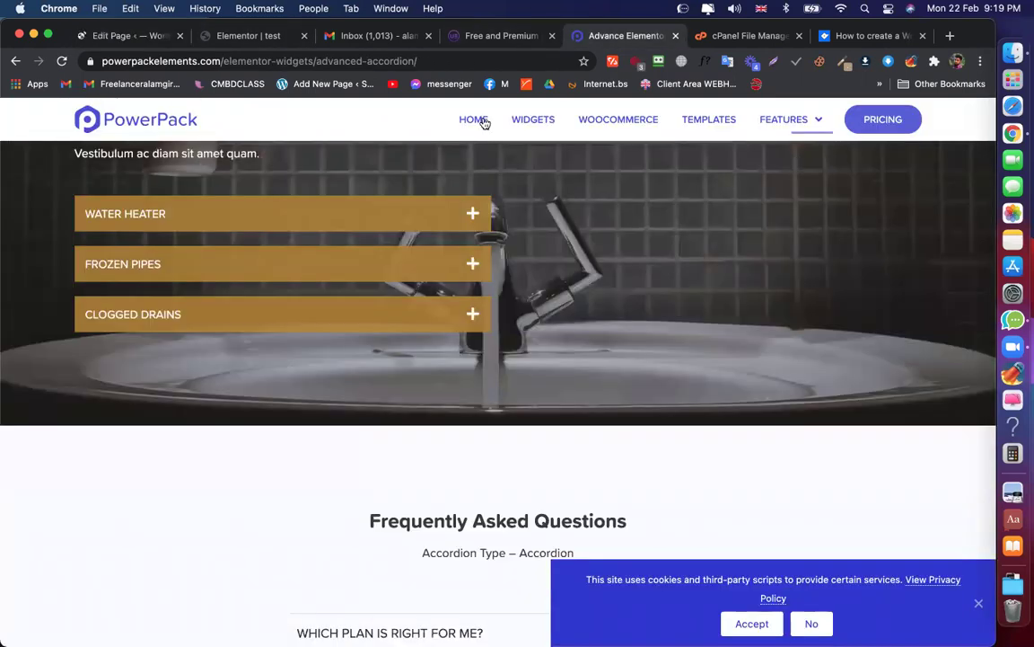
Browse PowerPack's Widgets menu through its Latest, Essential and Content widget lists
click(554, 120)
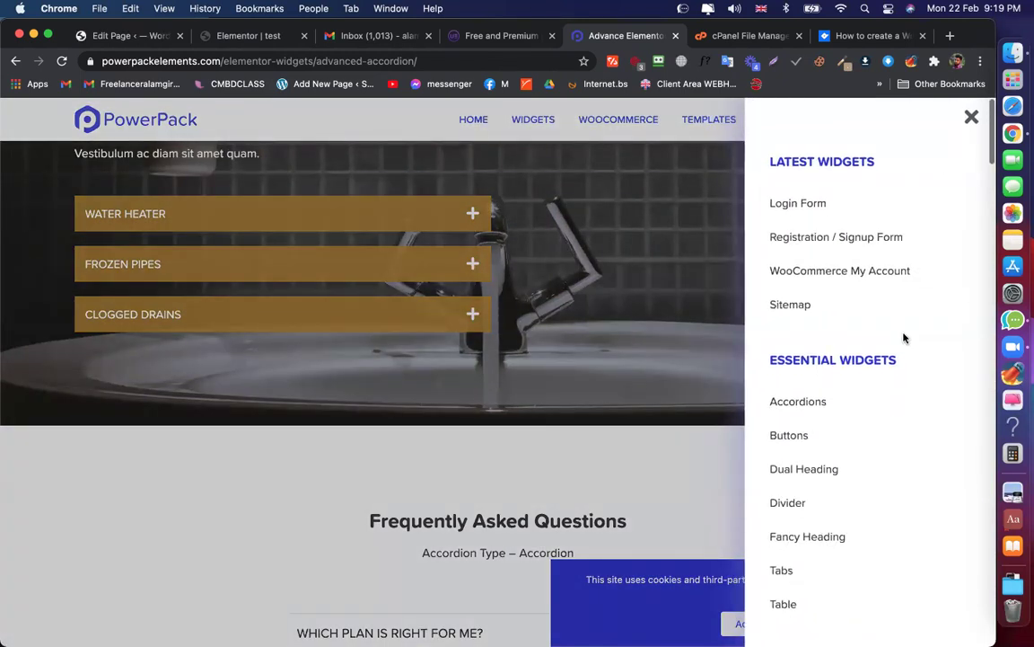
scroll(901, 337, down, 2)
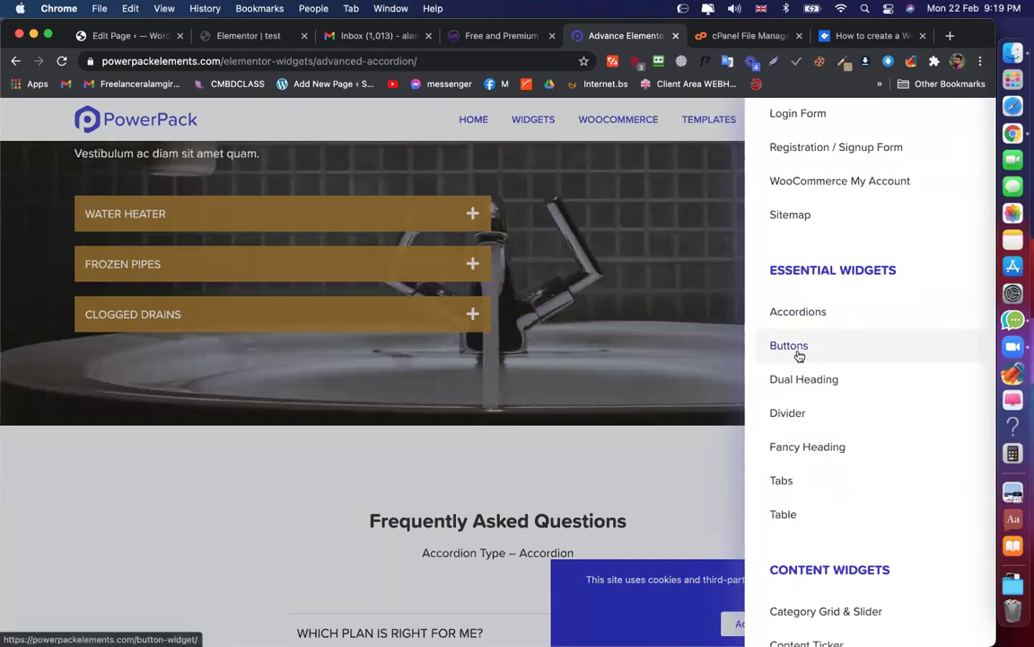
scroll(799, 358, down, 3)
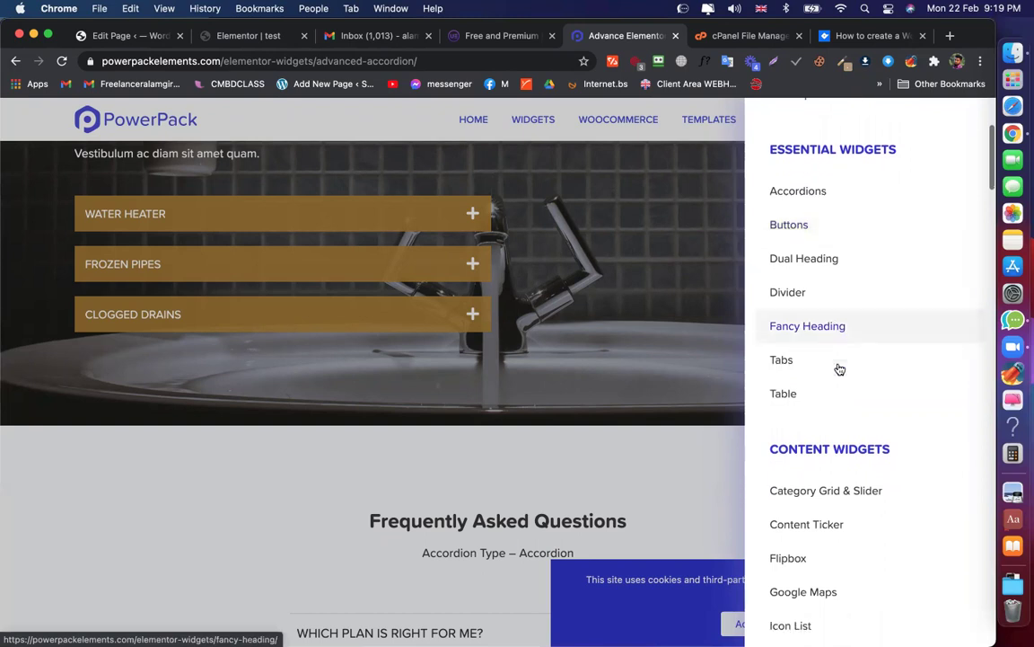
scroll(839, 365, down, 1)
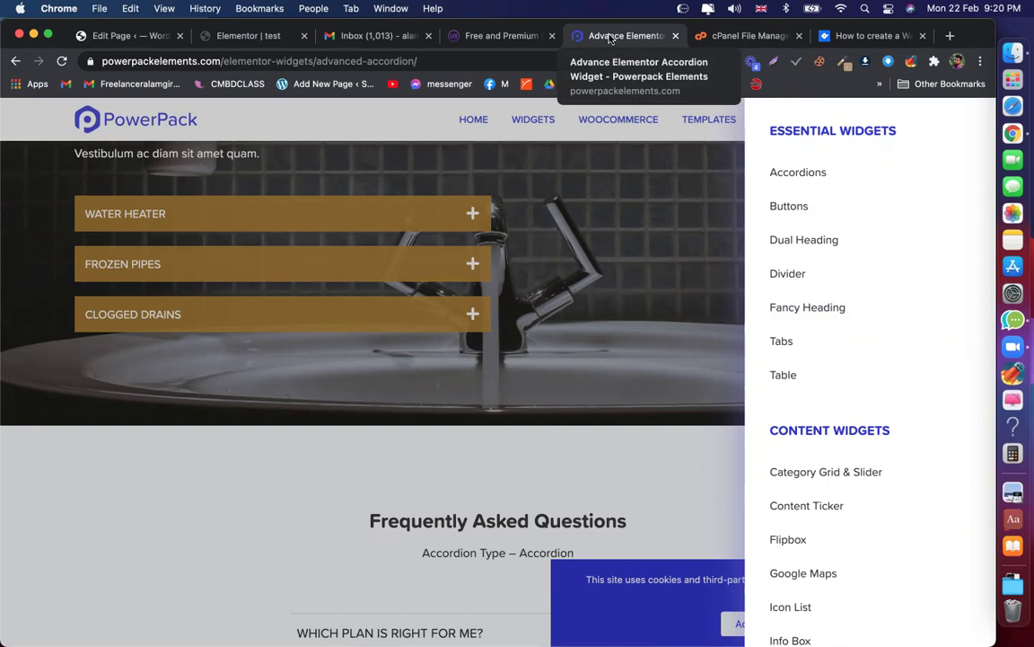
On the test page, search 'tab' and drag a Tabs widget below the Content Toggle
click(124, 36)
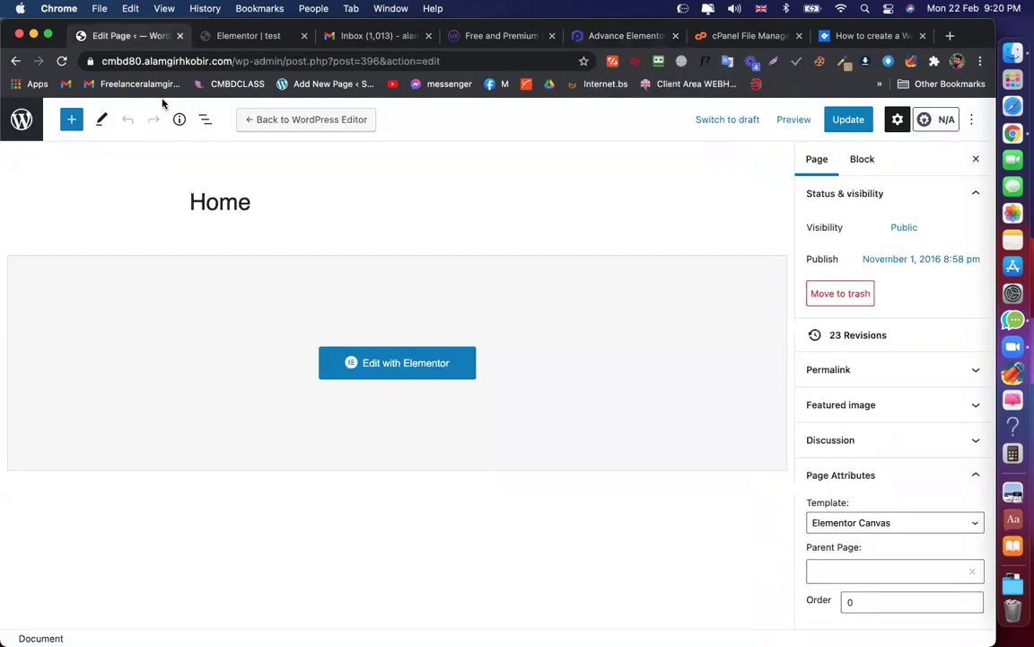
click(255, 37)
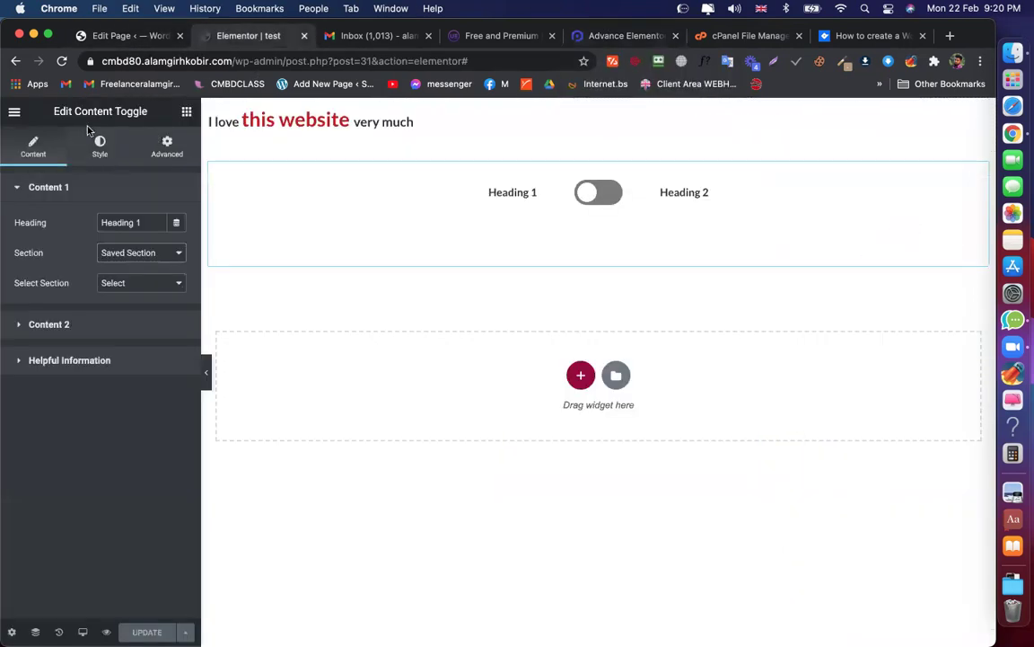
click(187, 111)
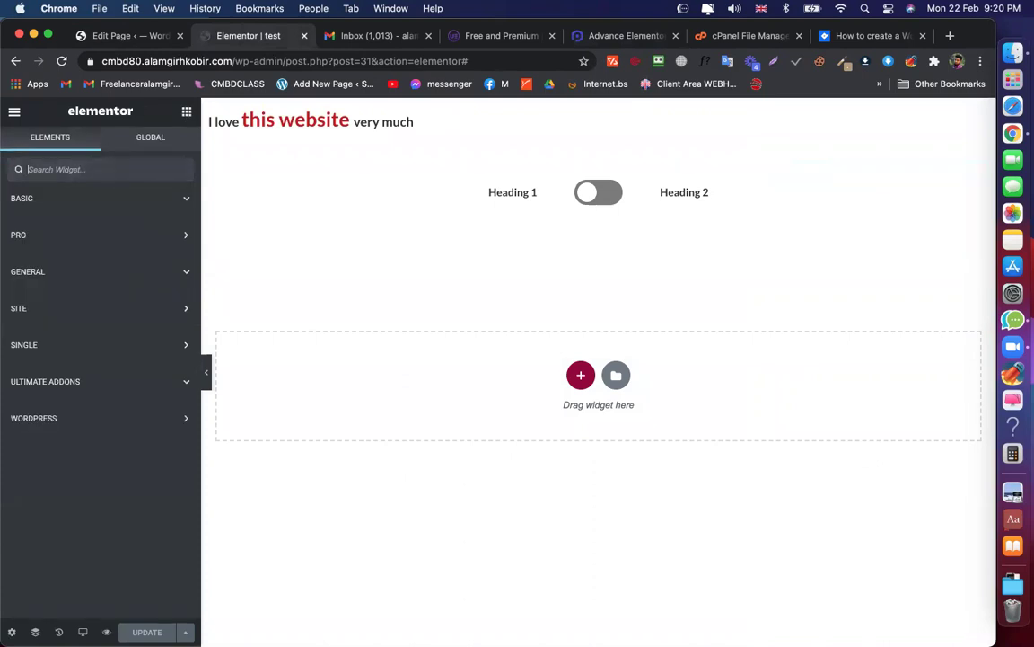
text(tab)
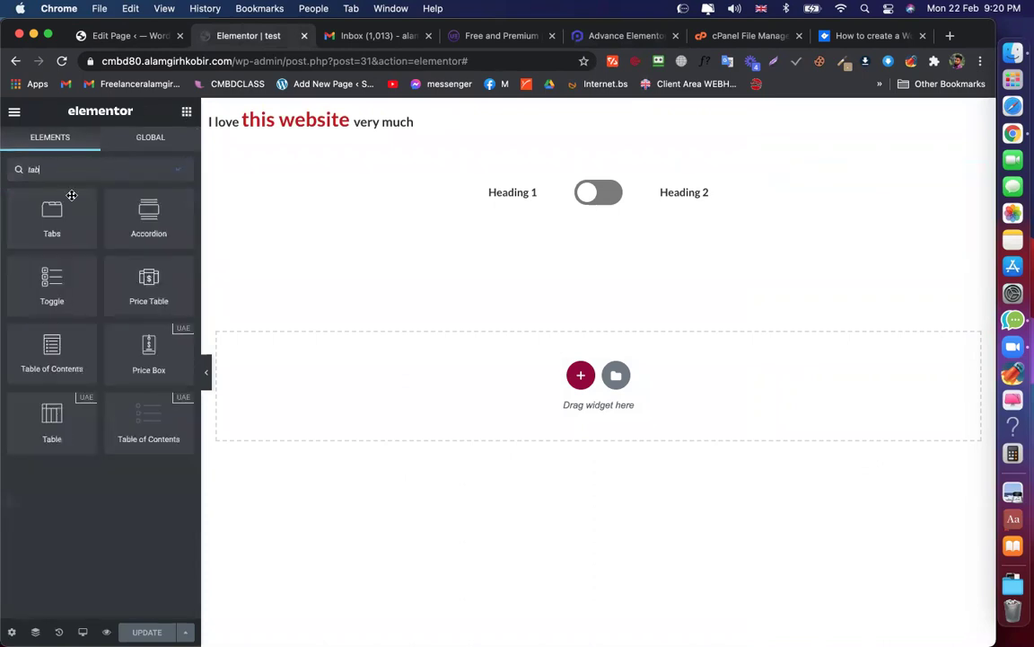
drag(81, 220, 450, 376)
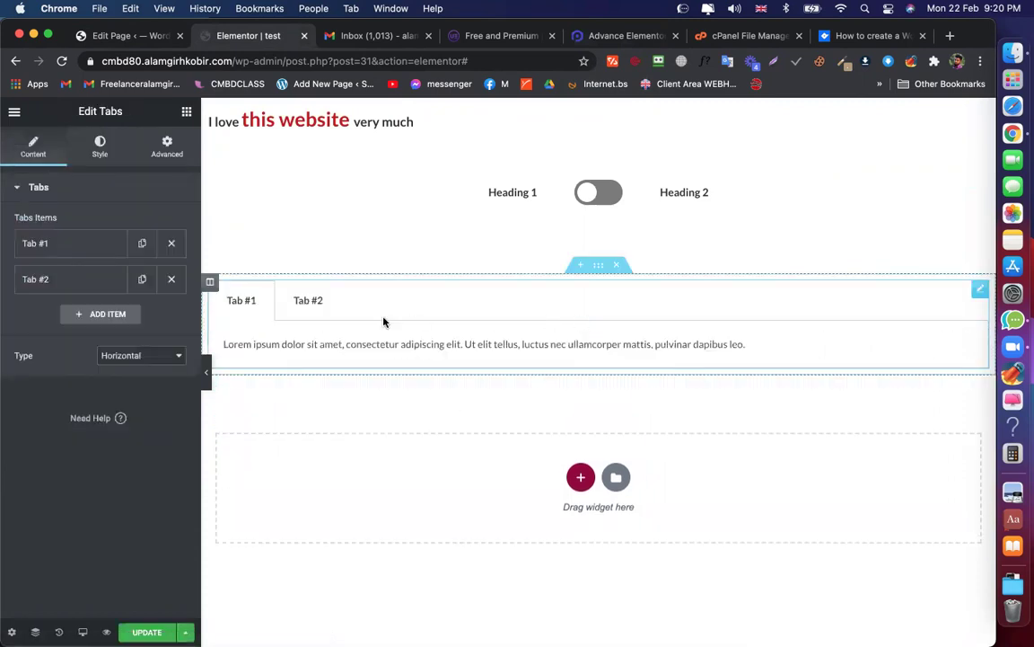
Preview Tab #2 and Tab #1, review Content and Style settings, then delete the Tabs section
click(292, 307)
click(249, 301)
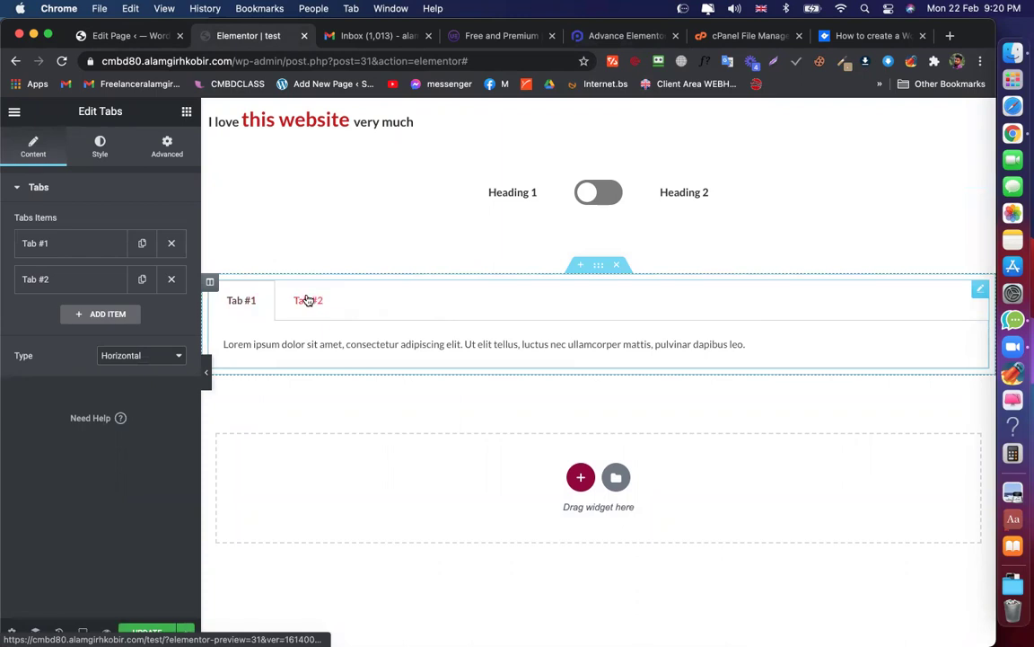
click(99, 149)
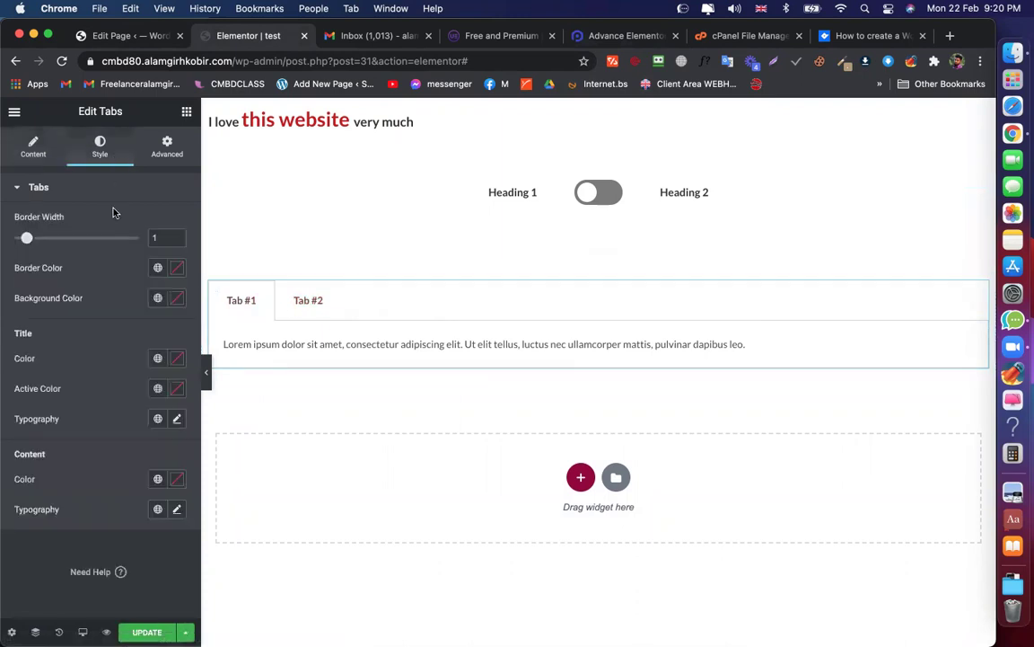
click(30, 155)
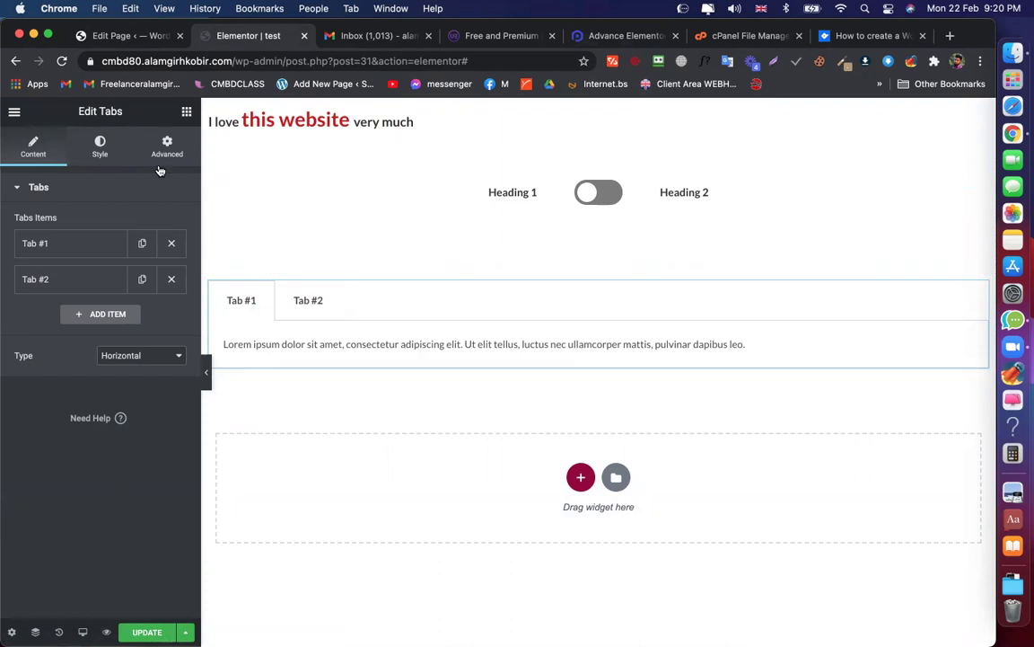
click(100, 147)
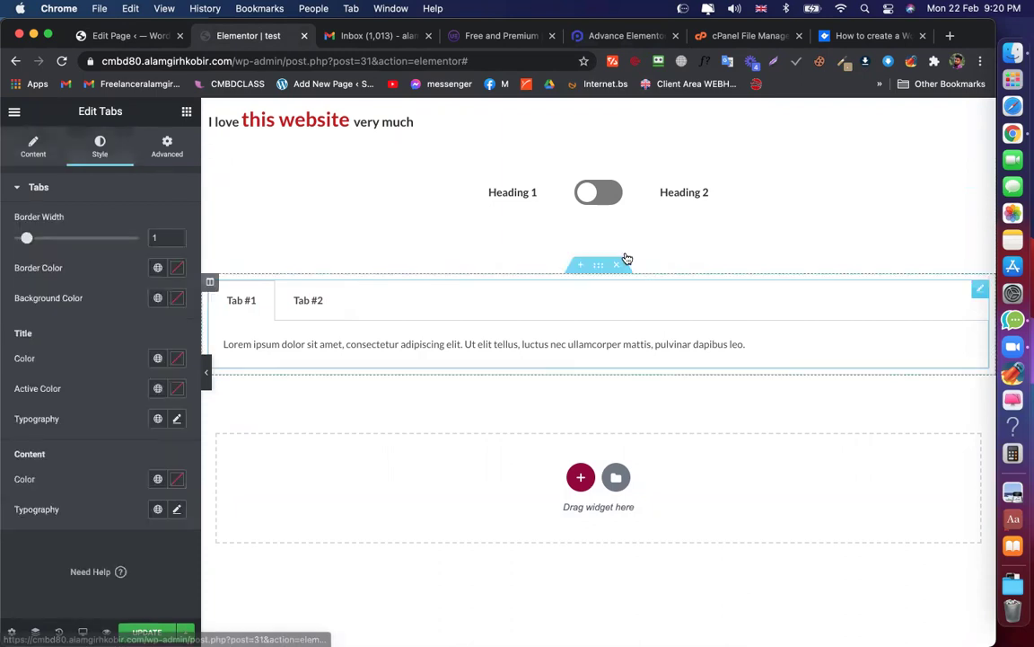
click(619, 268)
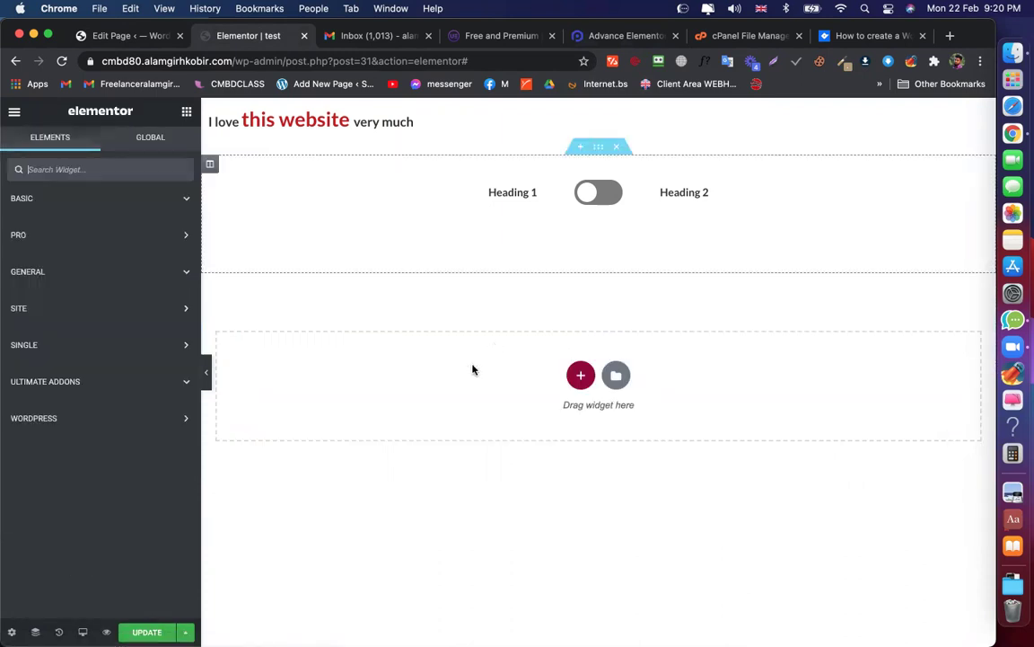
Update the test page, review the Content Toggle's settings, then go to the WordPress admin tab
click(147, 633)
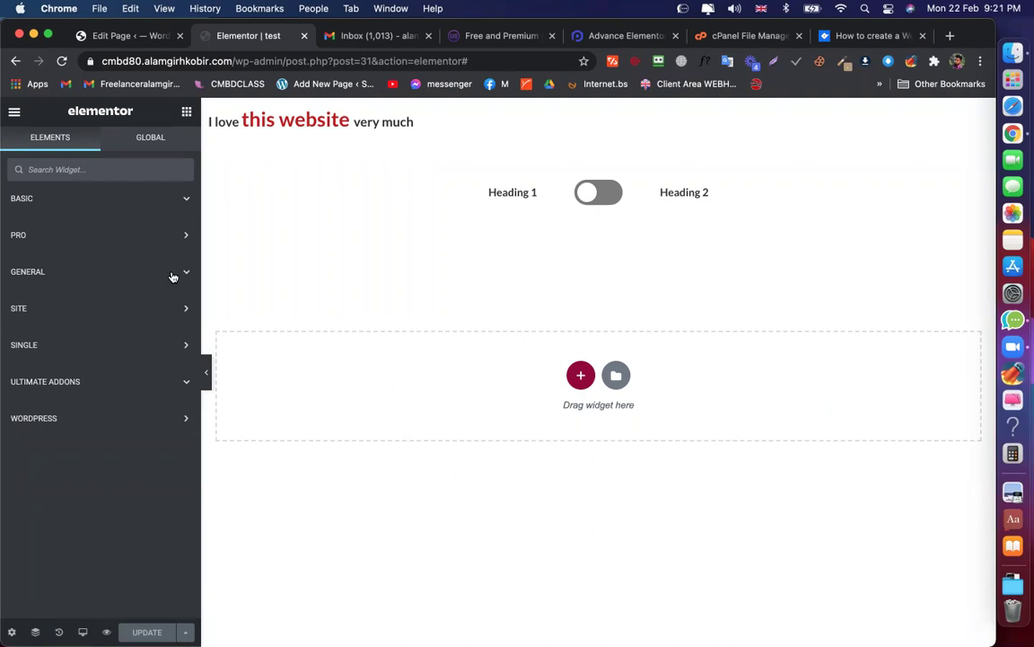
click(165, 40)
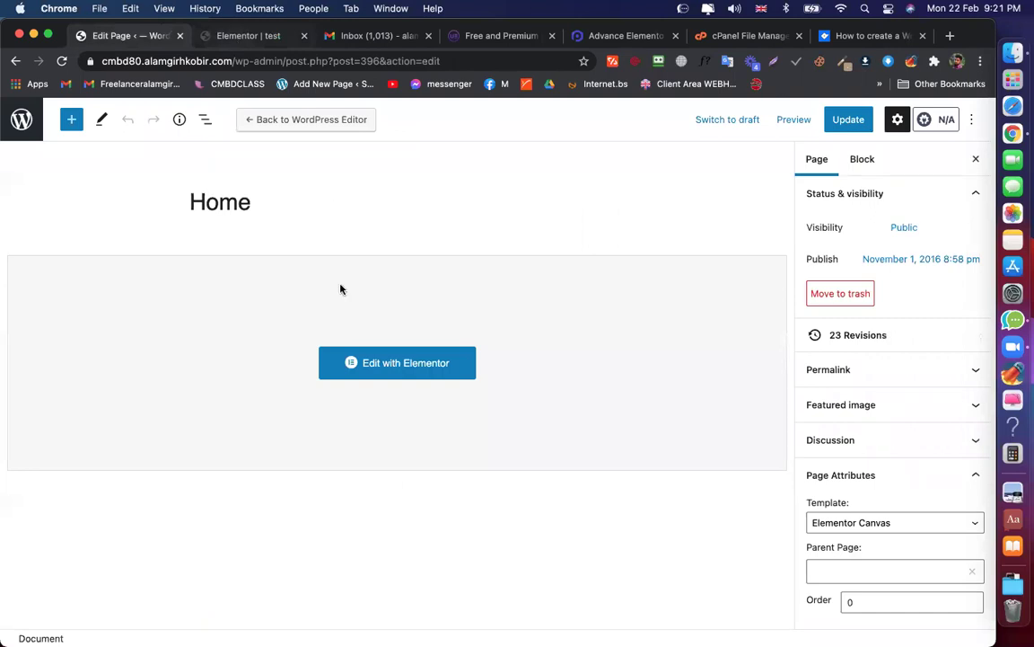
key(ctrl+Tab)
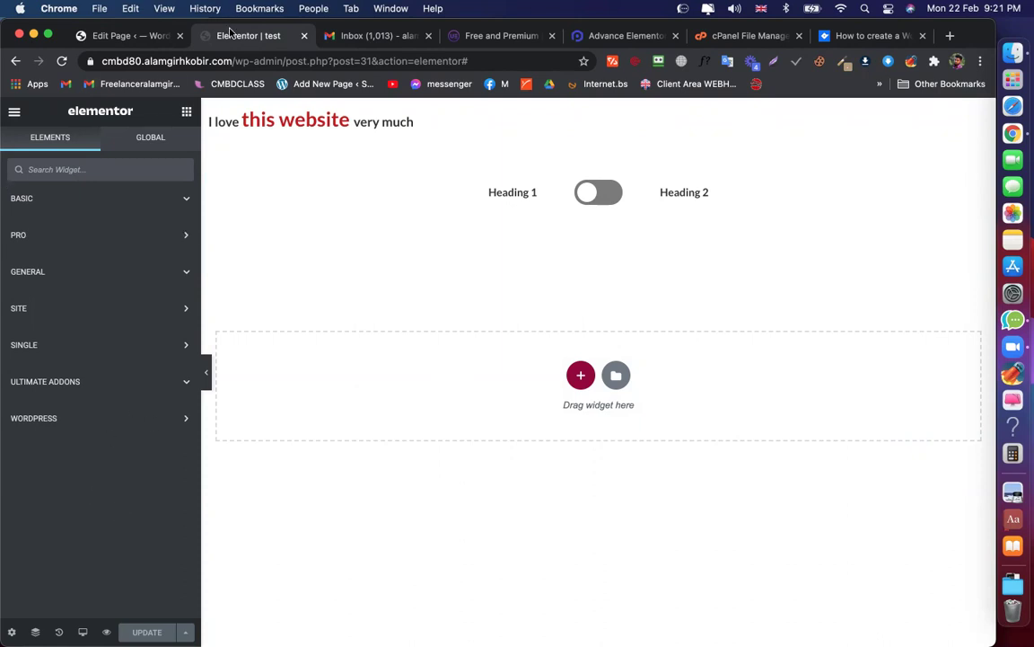
click(379, 264)
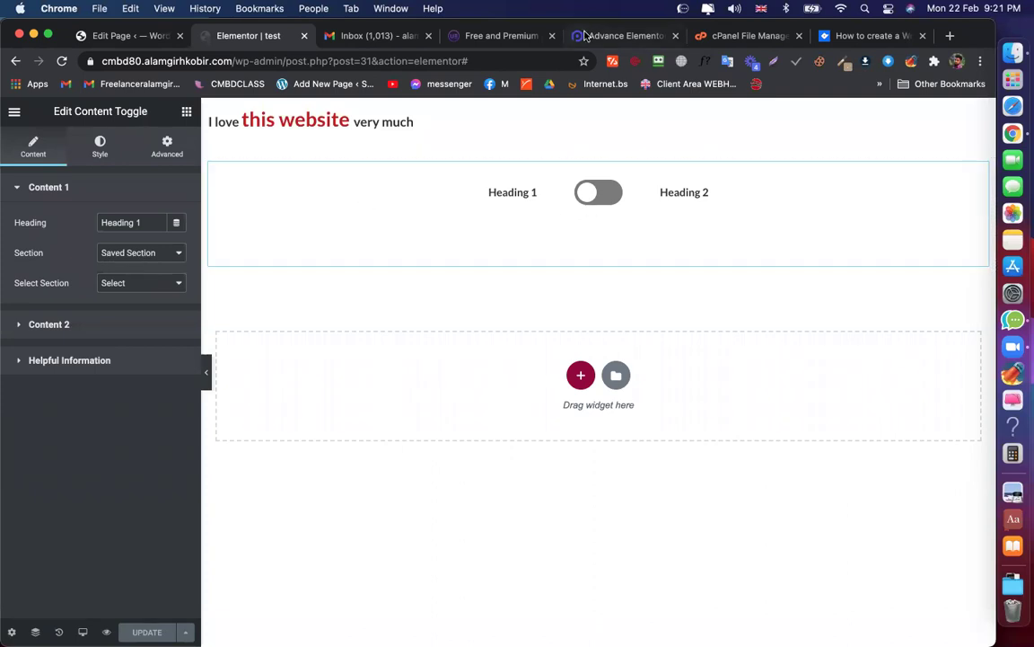
click(620, 35)
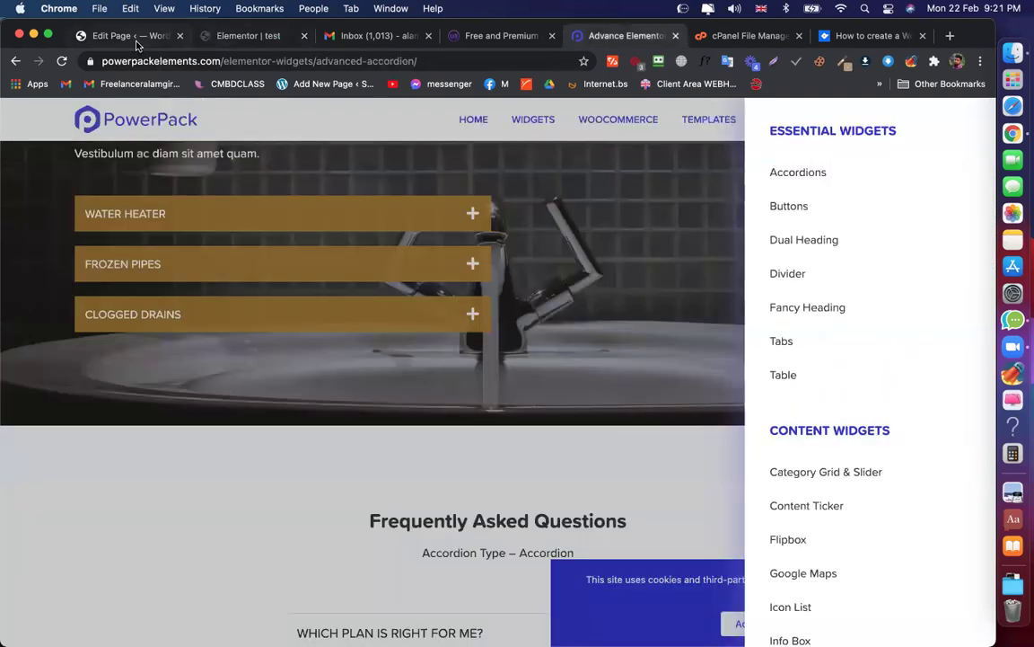
click(135, 36)
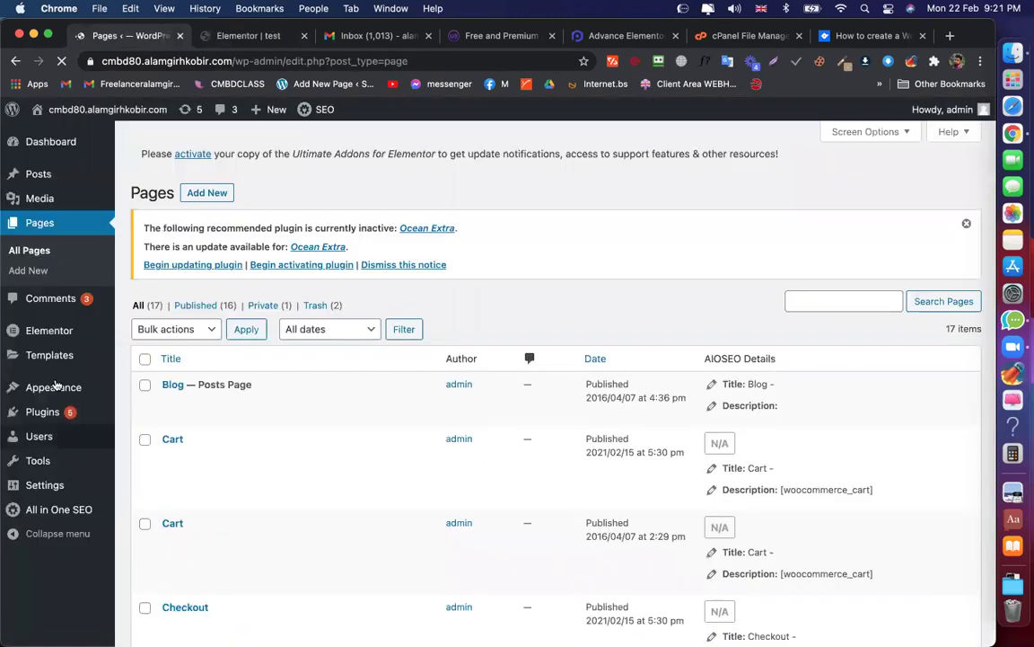
Choose Section as the new template's type, name it 'Con T' and create it
mouse_move(51, 354)
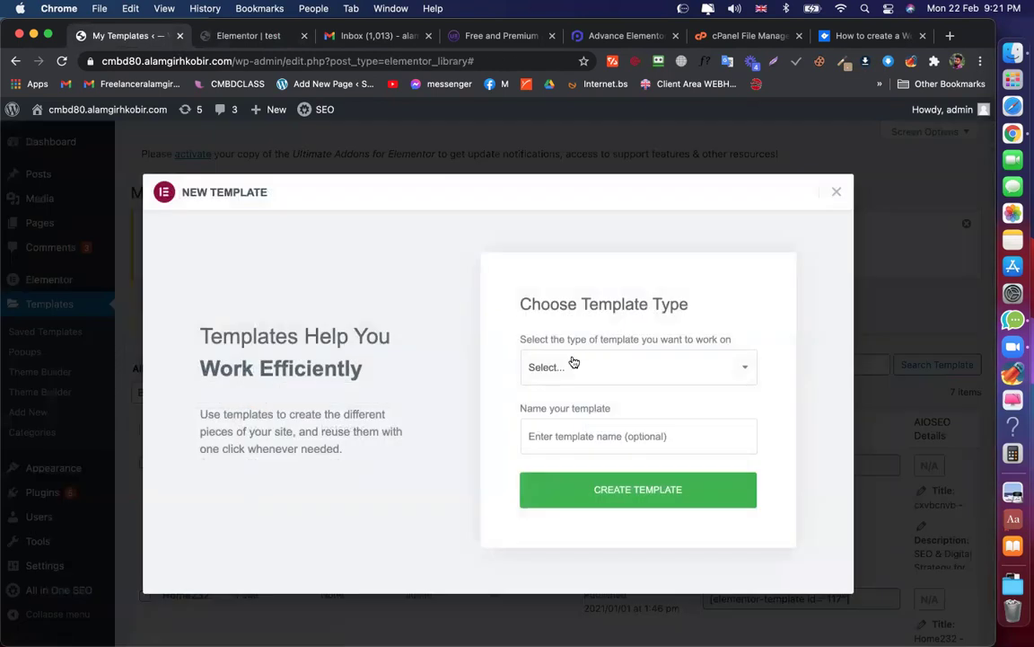
click(573, 362)
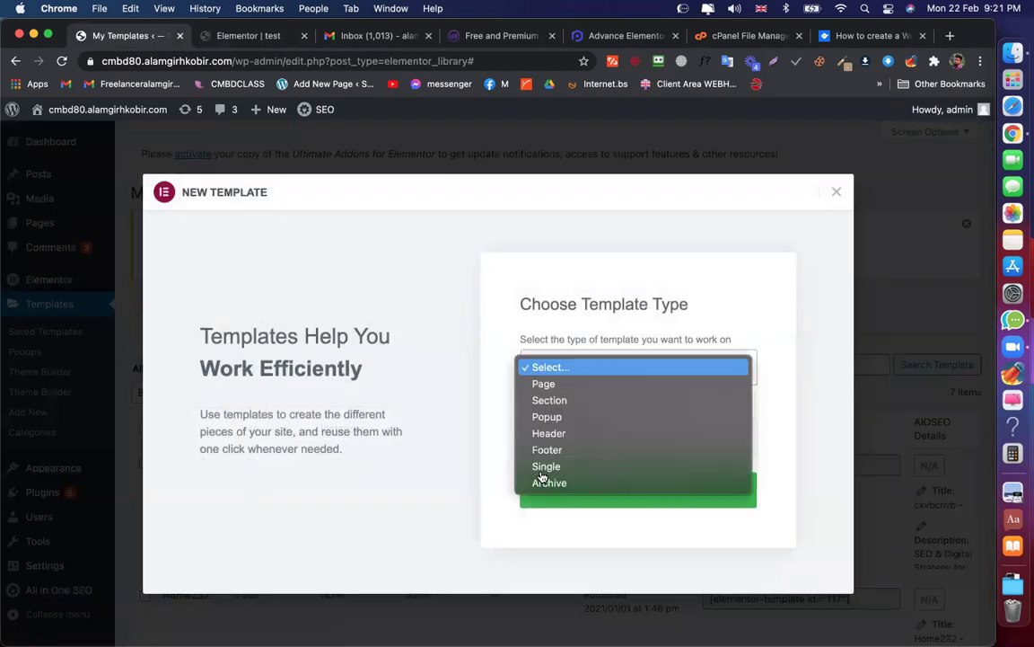
click(551, 401)
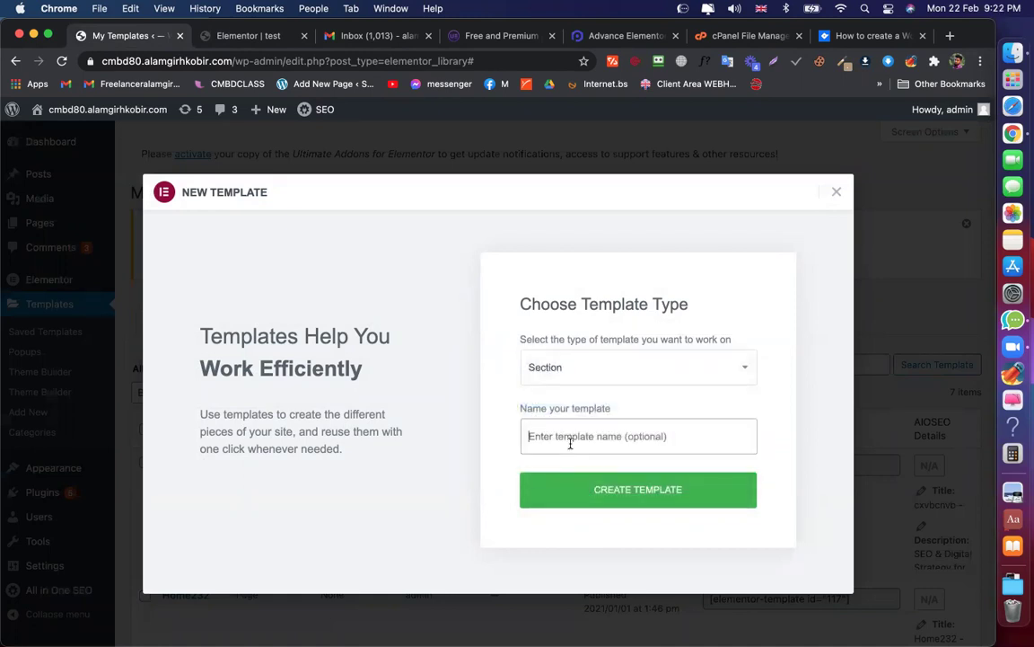
click(258, 40)
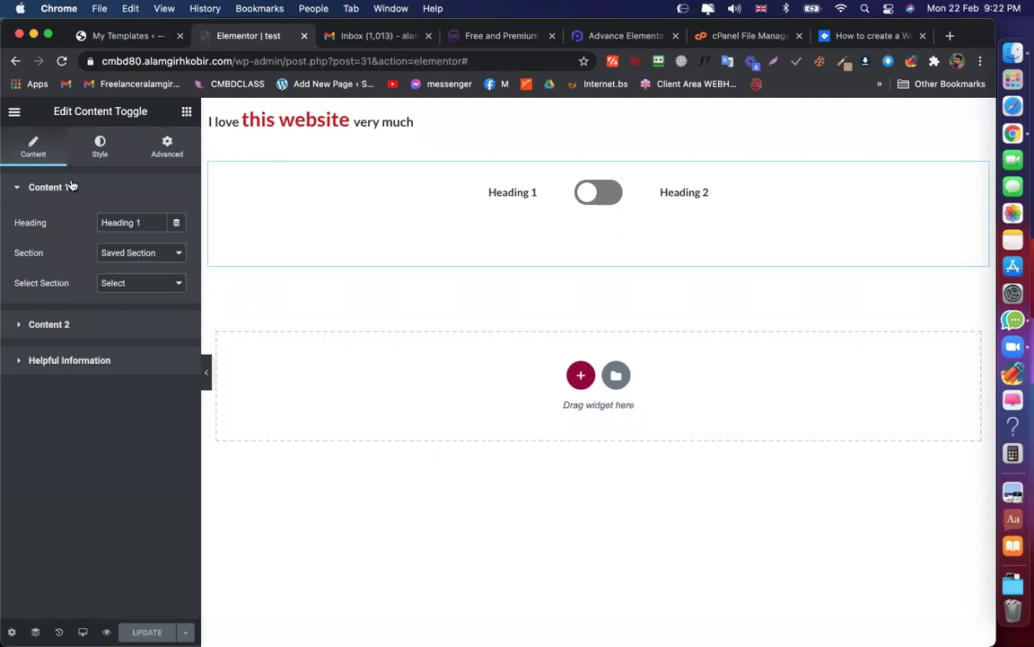
click(134, 37)
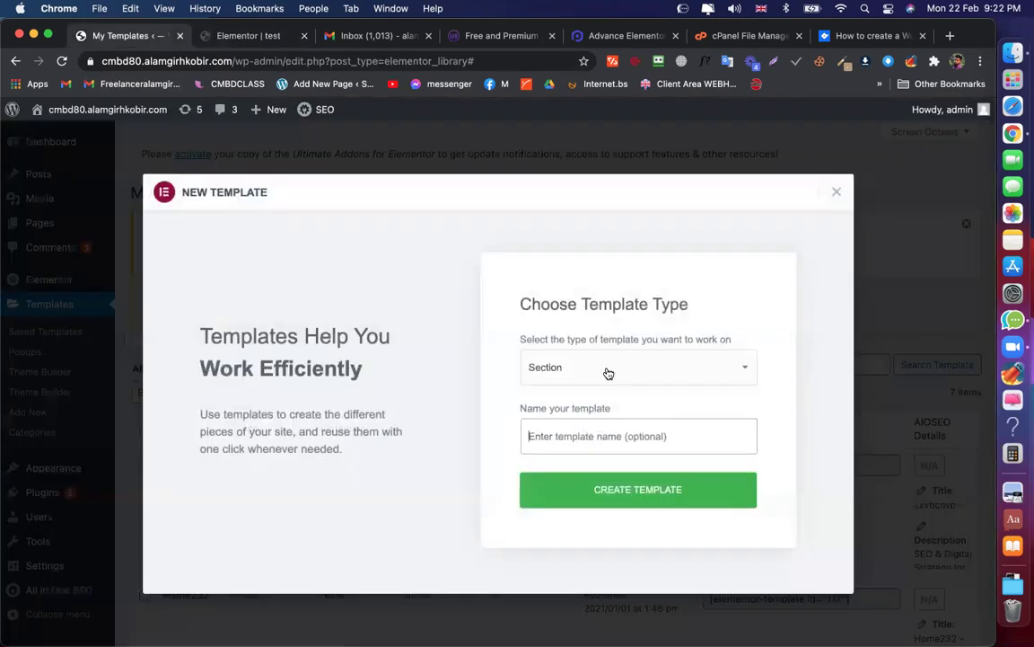
click(570, 422)
text(Con T)
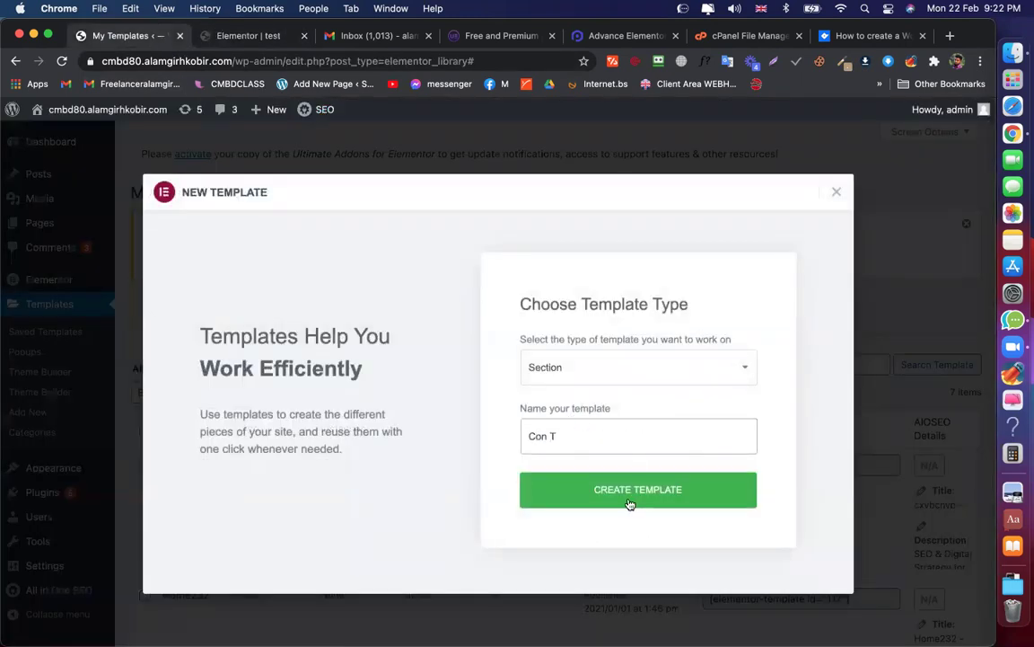
click(631, 505)
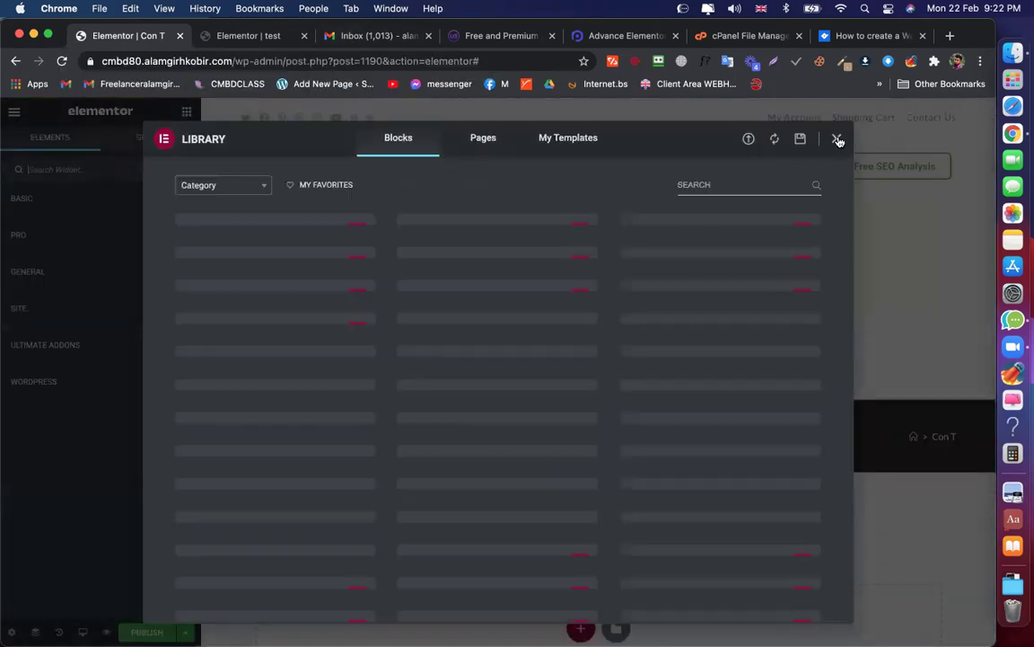
Add a one-column section holding an Image widget with a Price Table below it
click(836, 138)
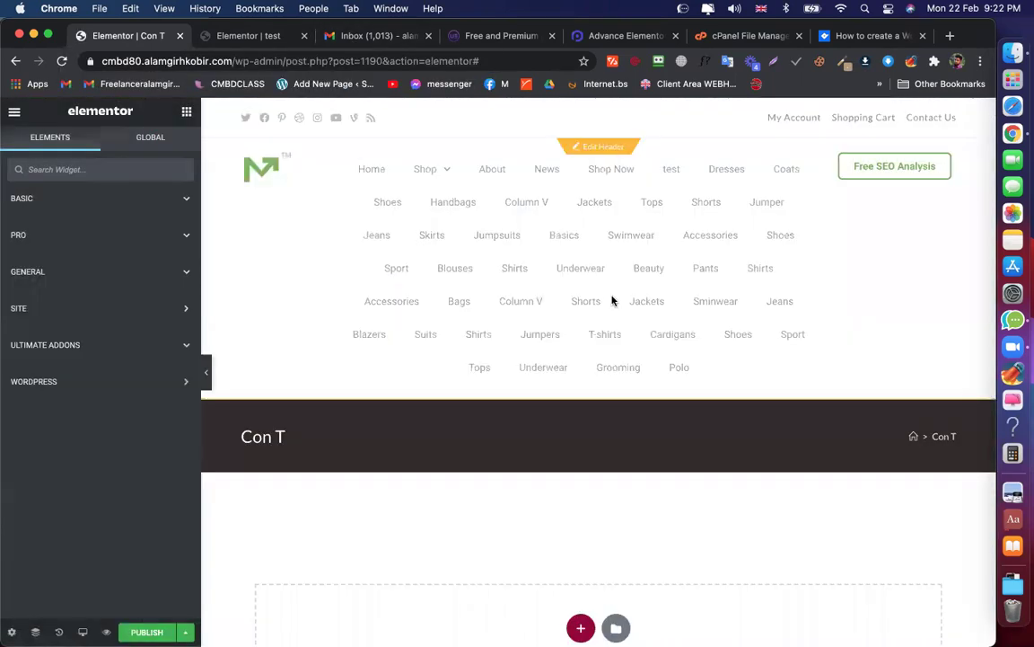
scroll(635, 425, down, 5)
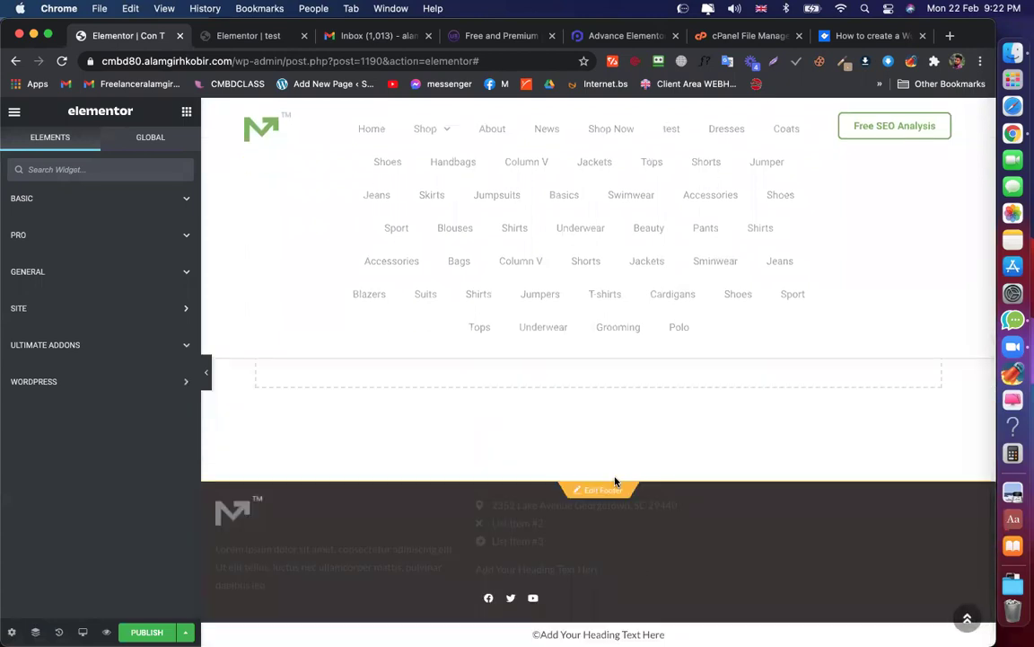
click(579, 450)
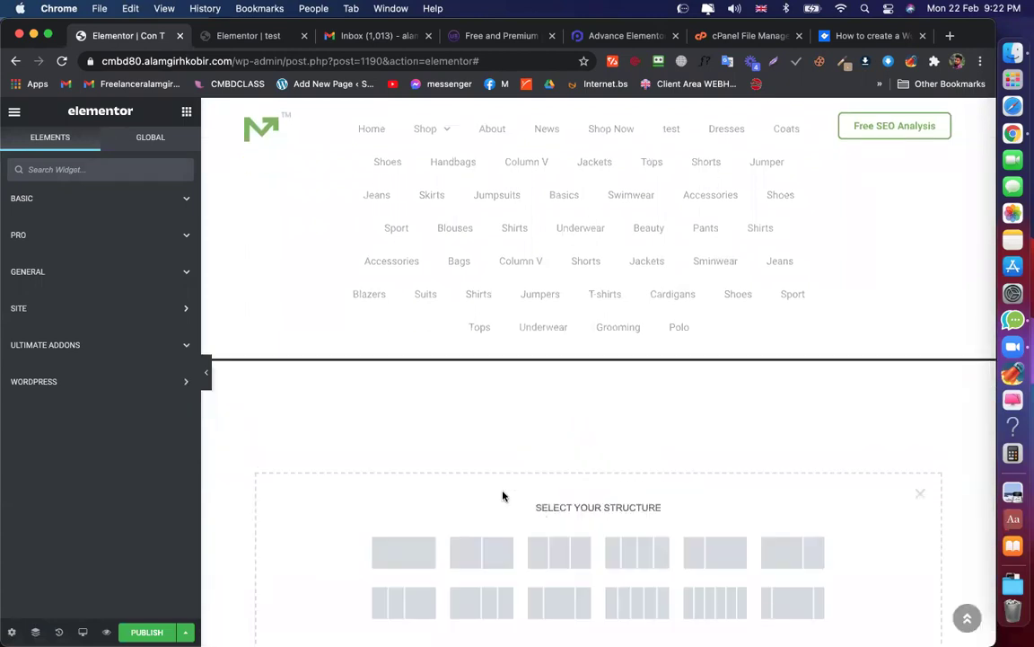
click(404, 487)
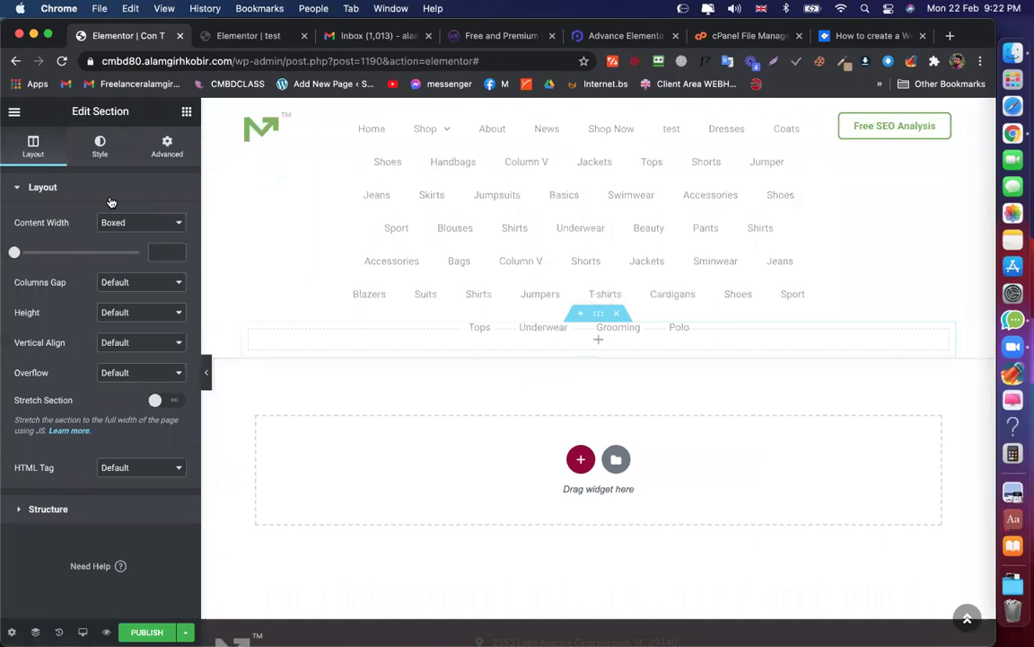
click(186, 110)
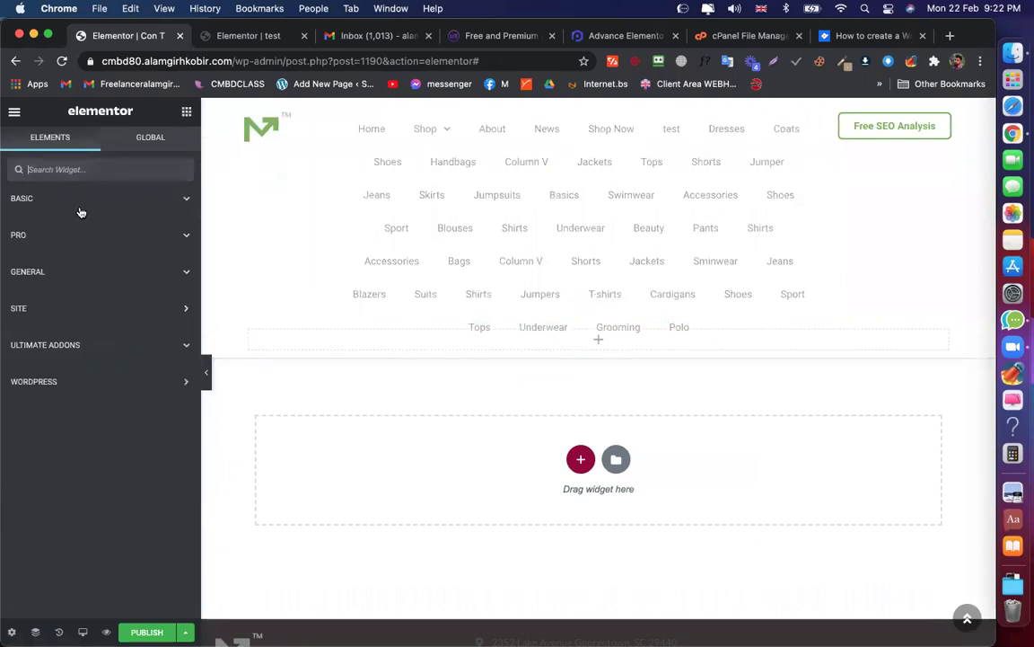
click(78, 201)
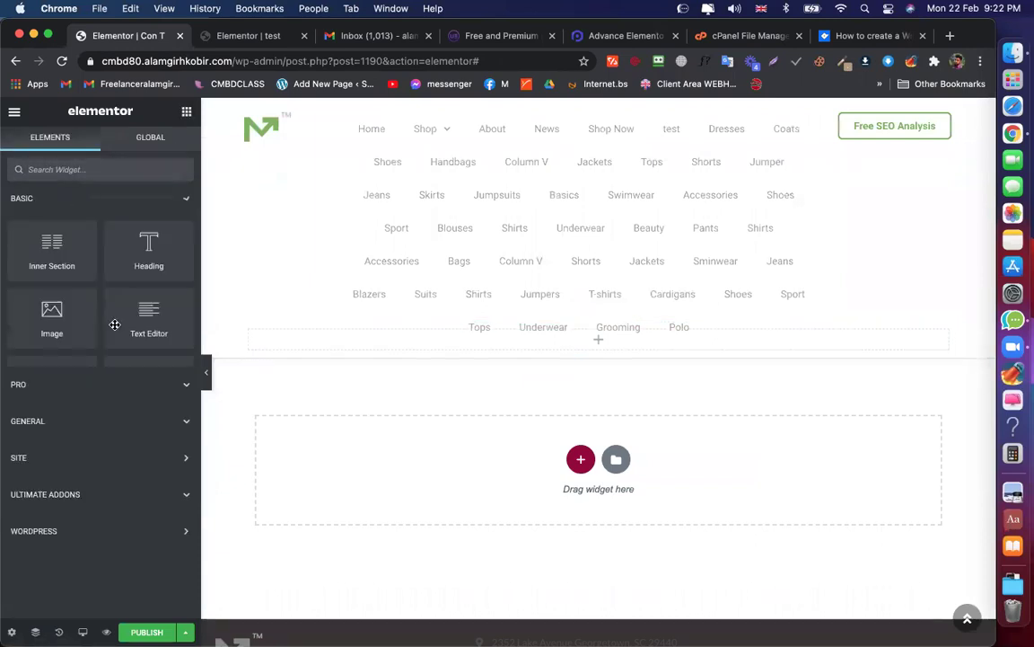
drag(405, 344, 420, 343)
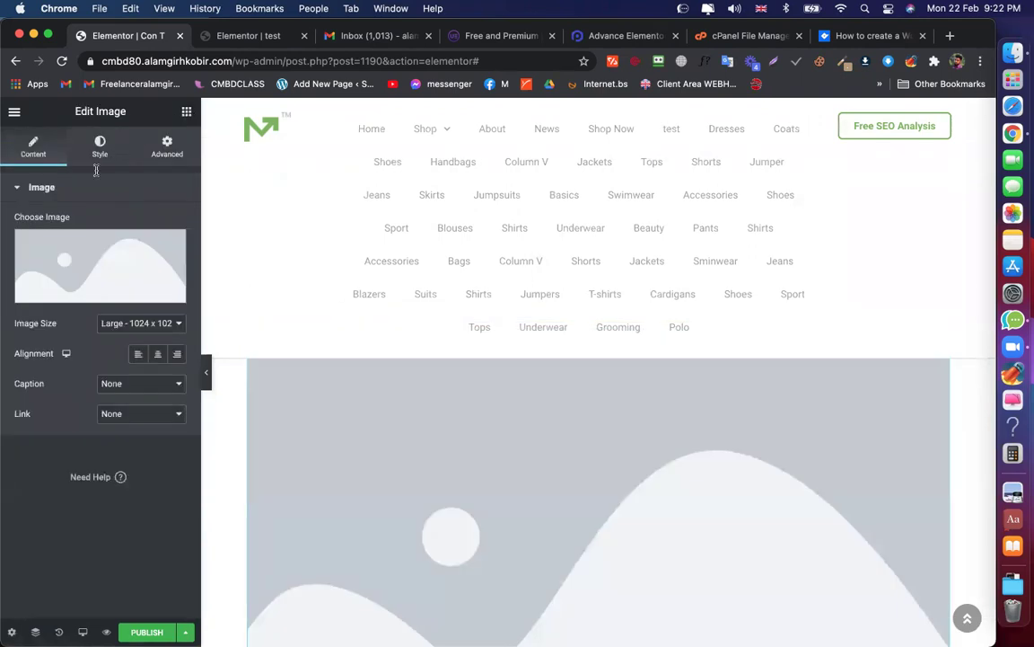
key(Escape)
text(pri)
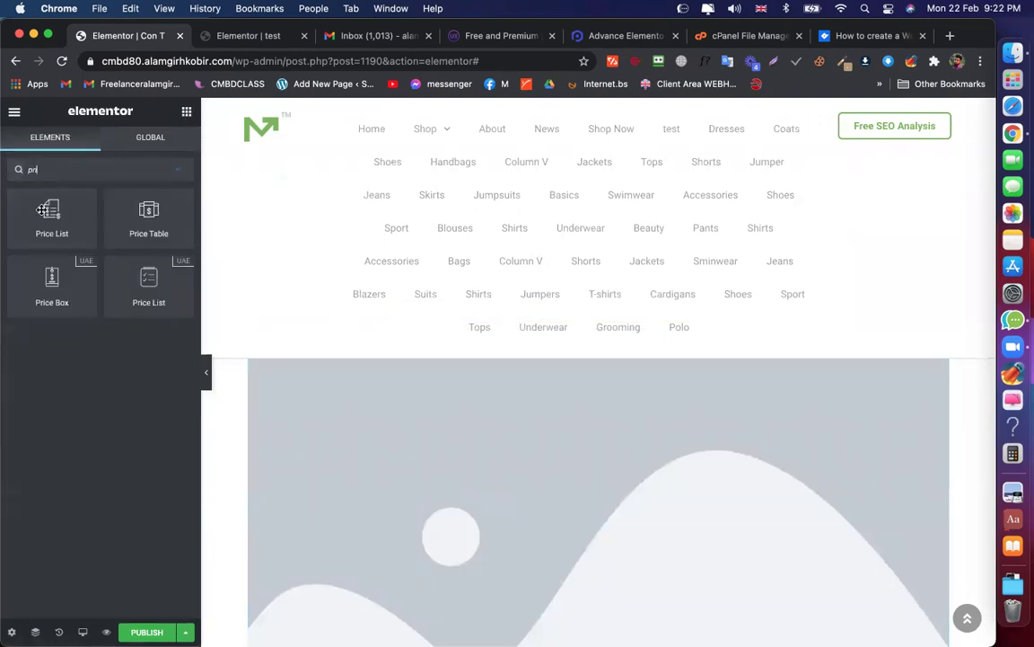
drag(148, 216, 557, 596)
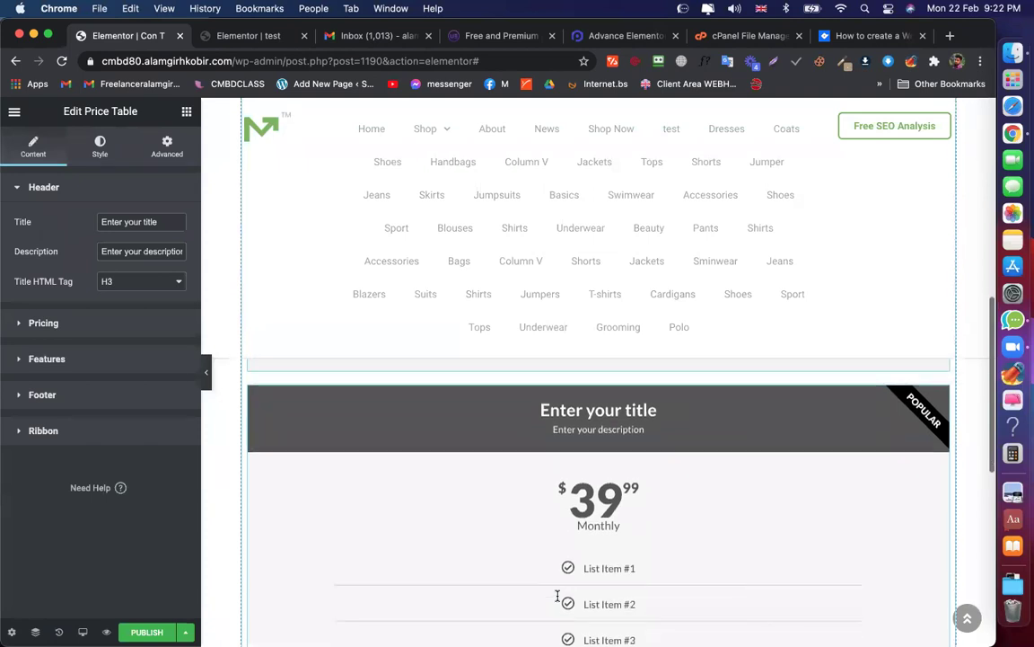
Set the image to the 1-1.png illustration and publish the Con T template
scroll(635, 378, down, 5)
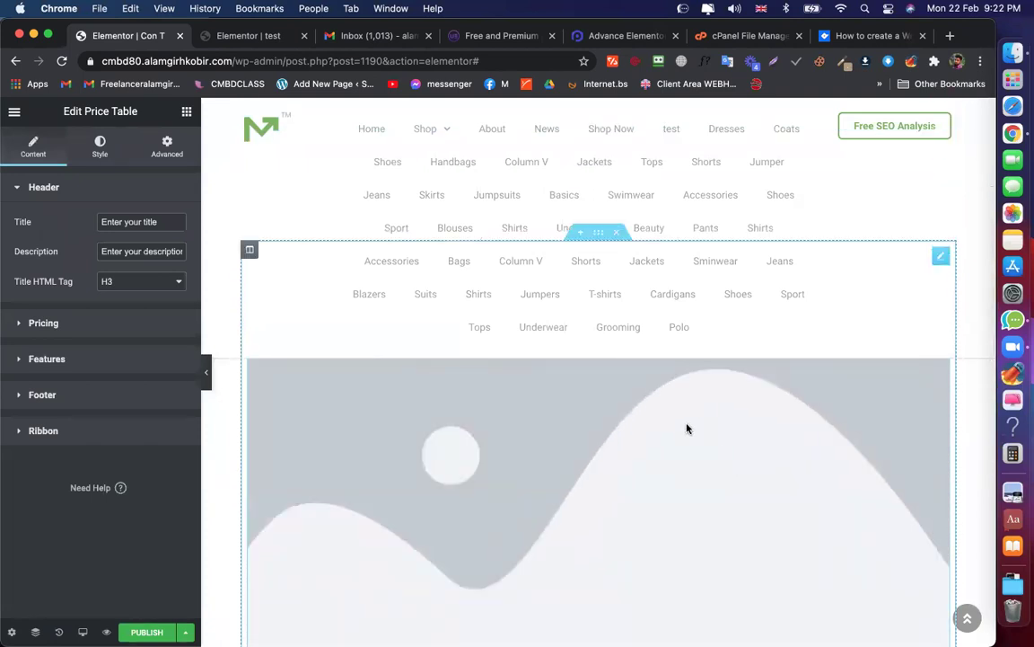
click(409, 441)
click(84, 238)
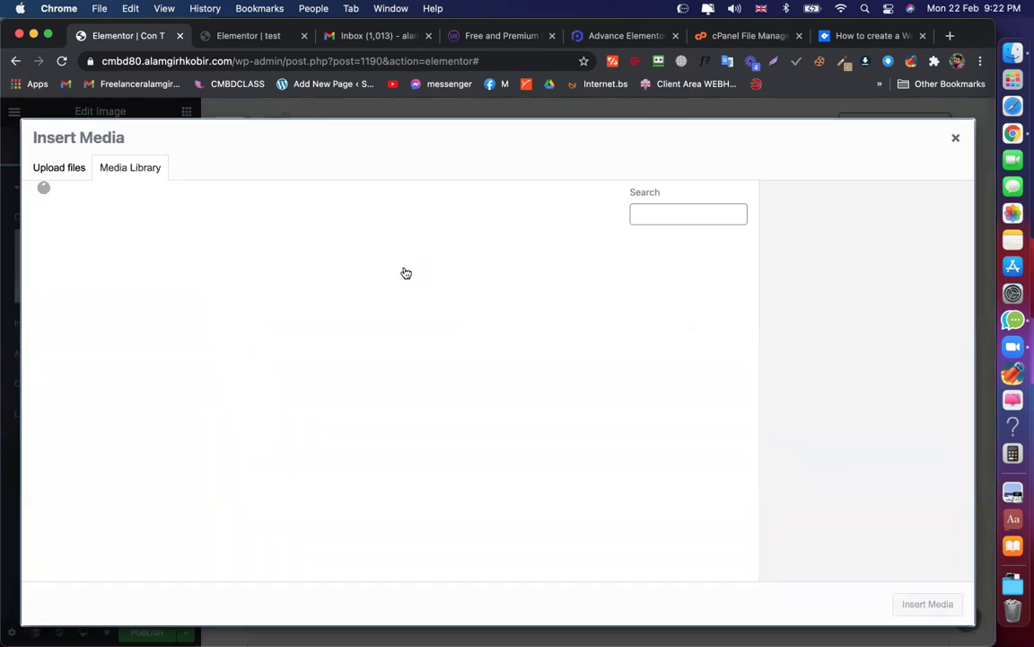
click(614, 282)
click(920, 604)
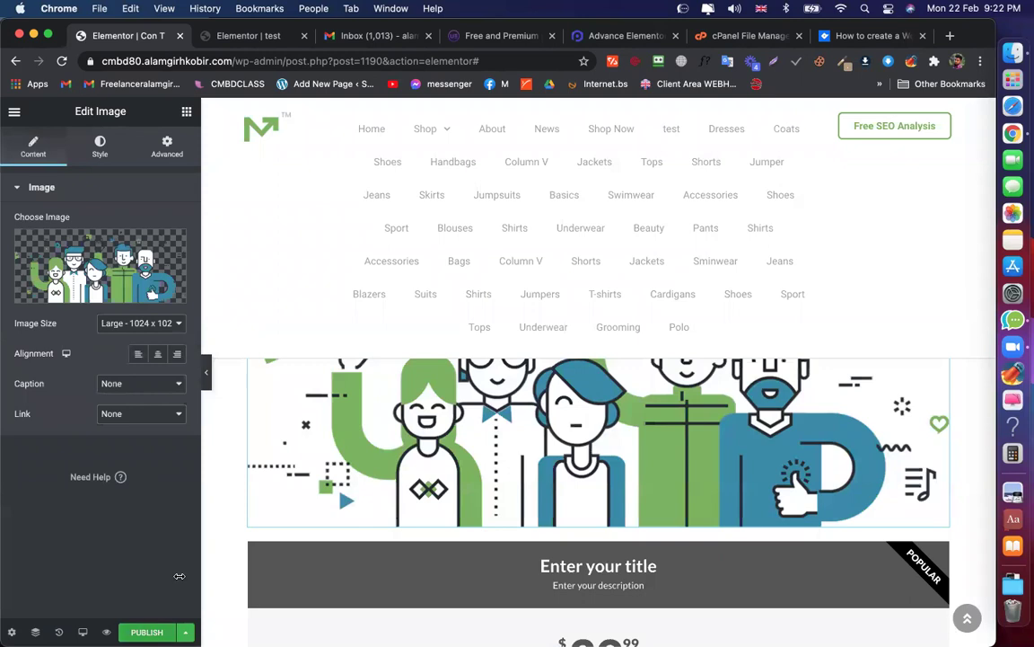
key(super+s)
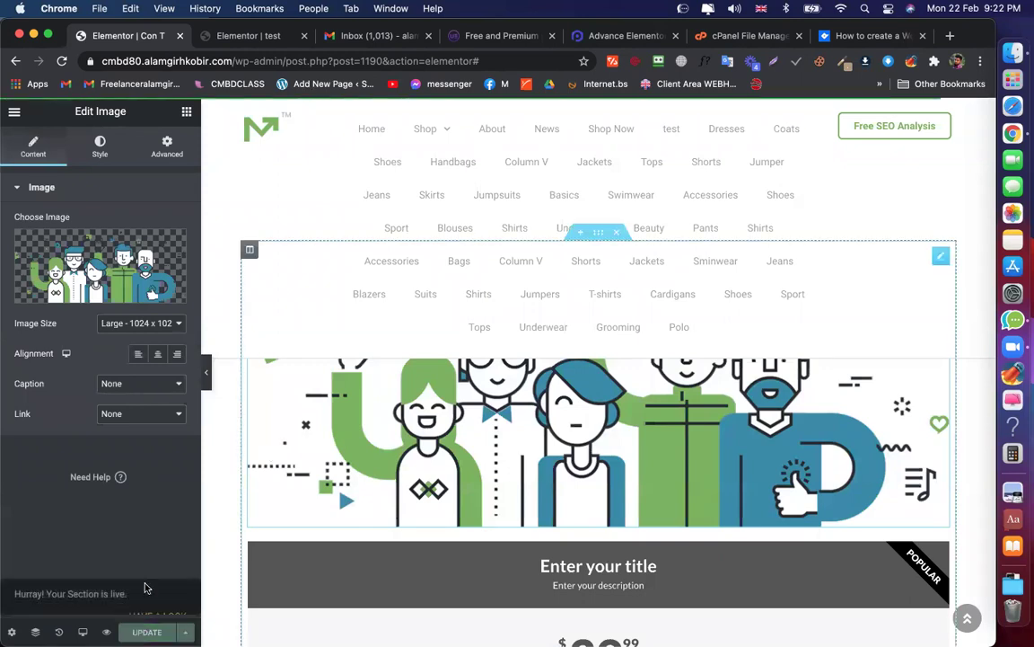
Reload the test page editor, then return to the Con T template editor
click(247, 35)
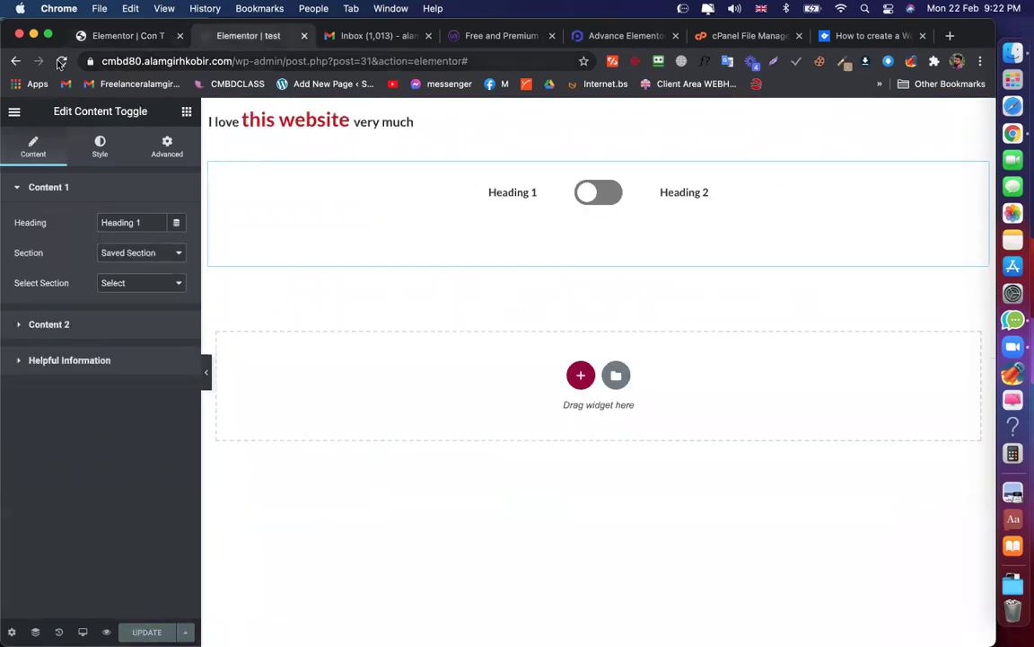
key(super+r)
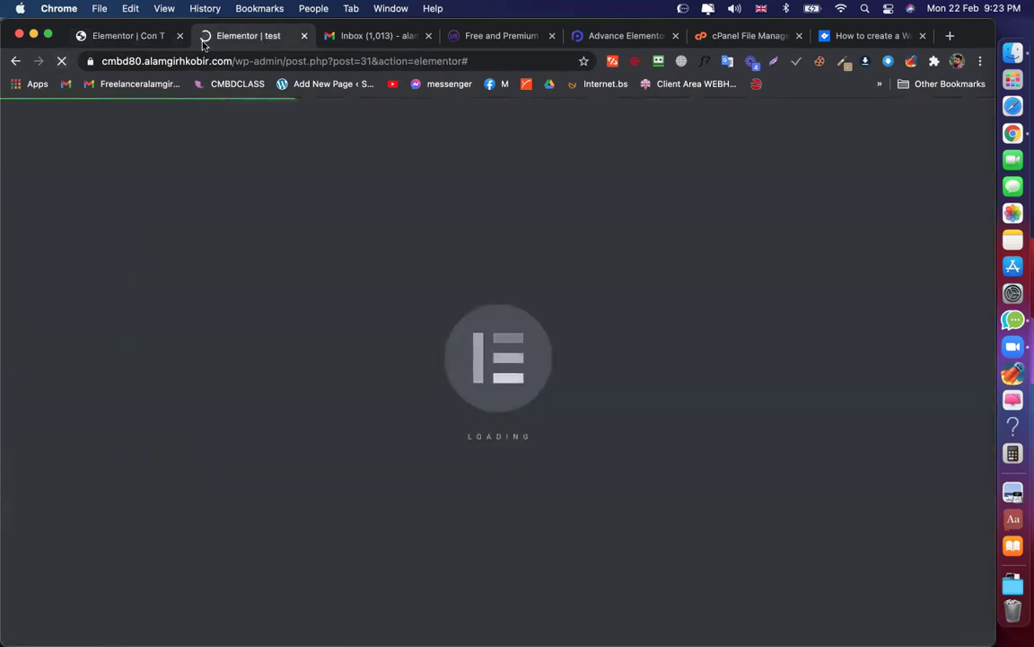
click(139, 38)
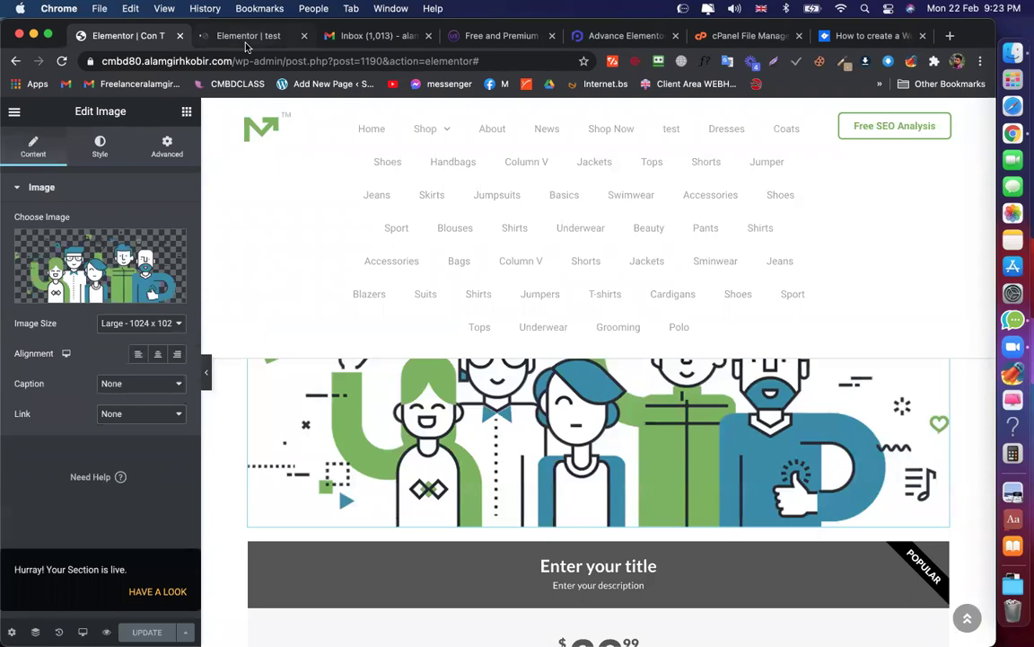
Set the Content Toggle's Content 1 to the saved section 'Con T'
click(252, 38)
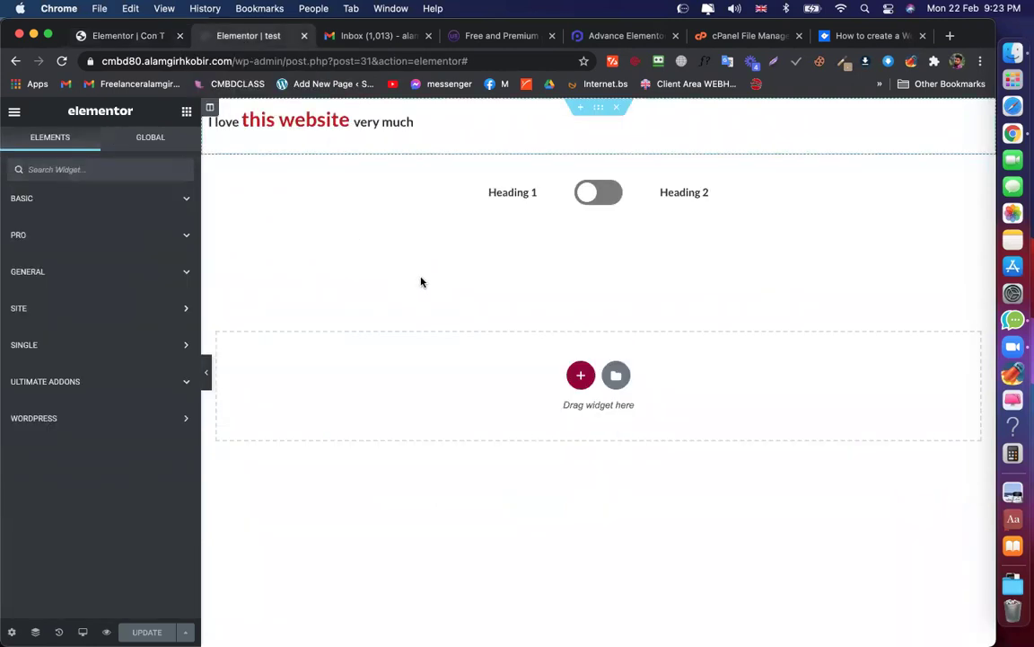
click(525, 196)
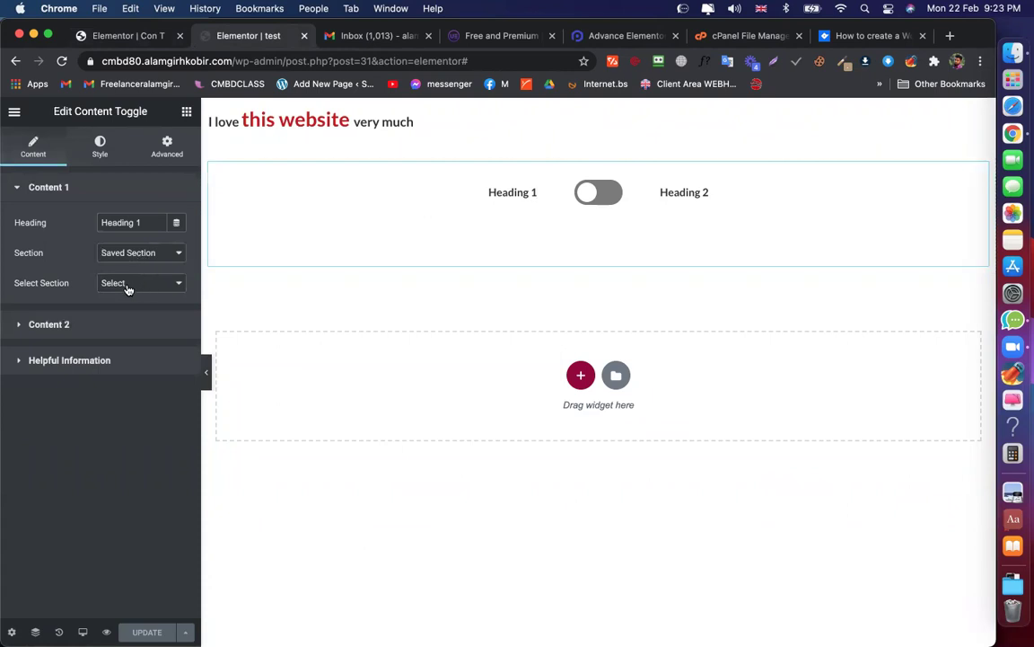
click(128, 286)
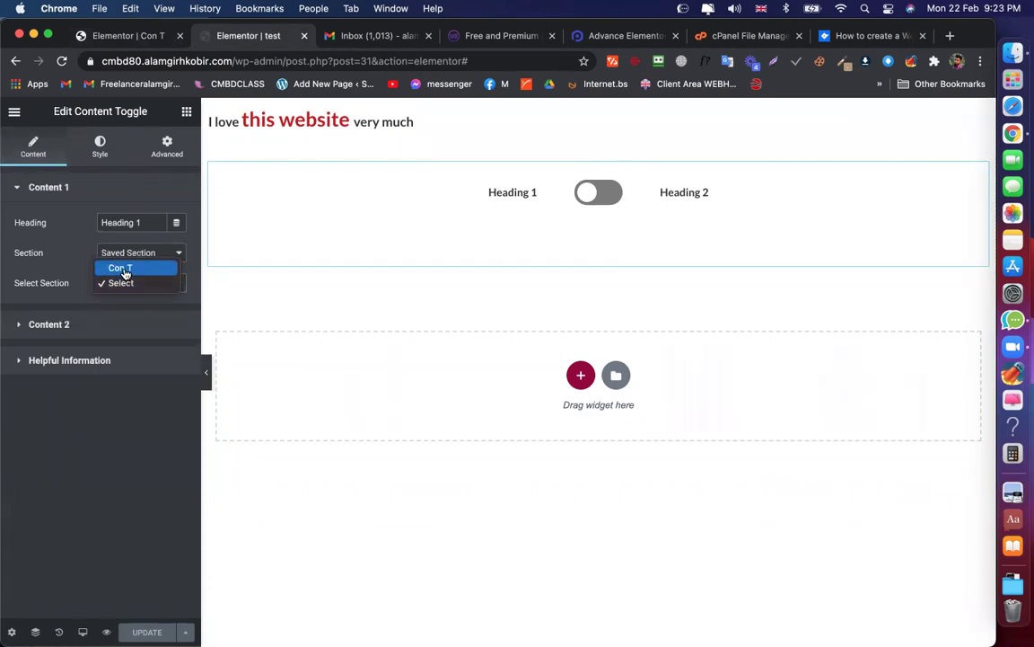
click(124, 270)
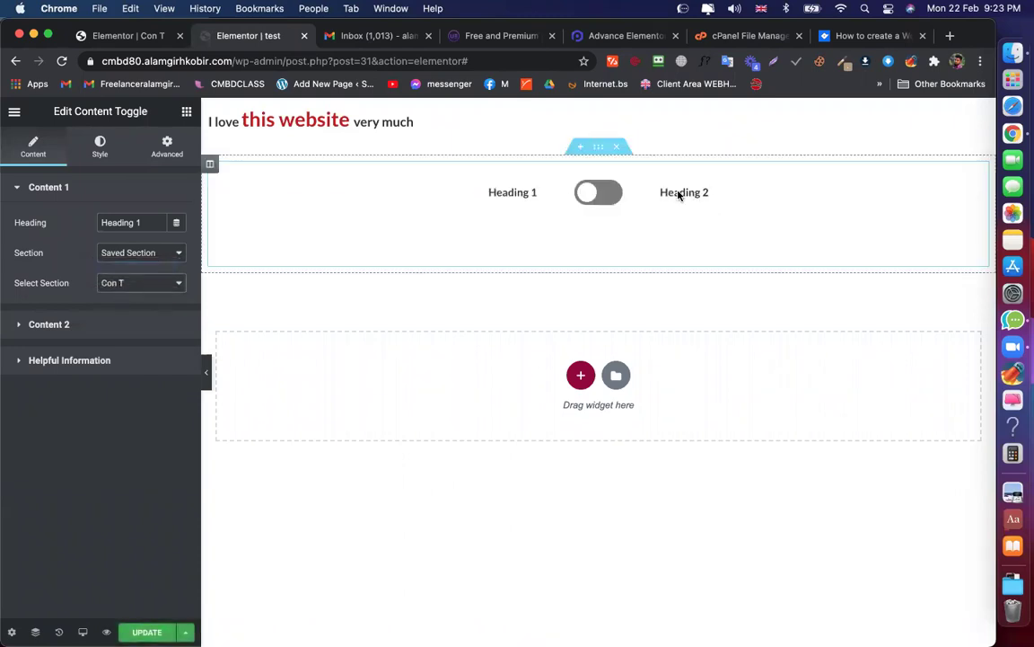
scroll(597, 410, down, 5)
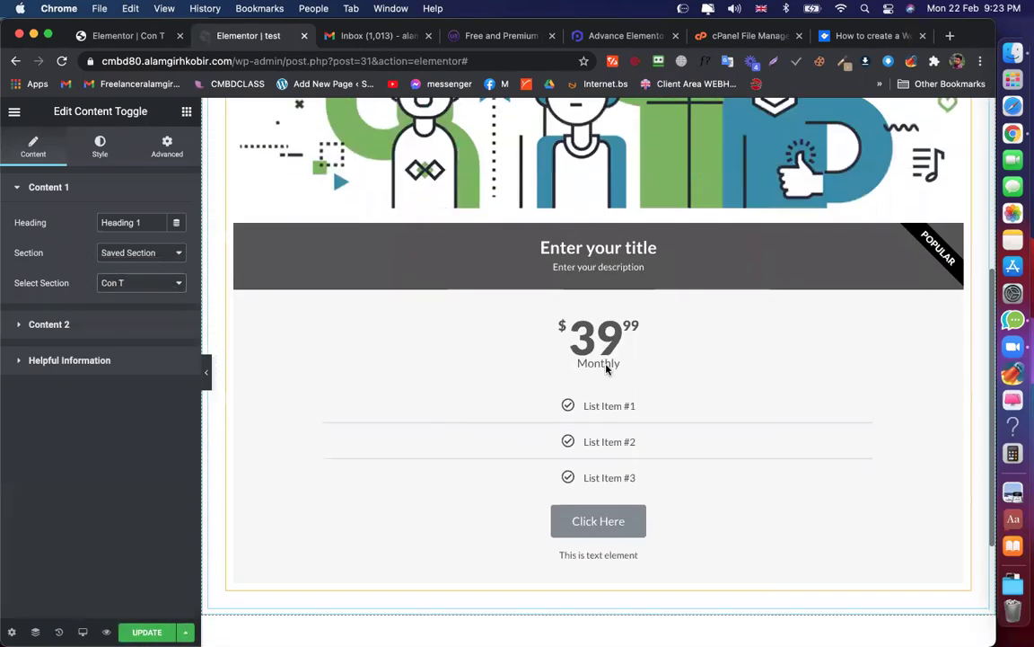
scroll(620, 368, up, 5)
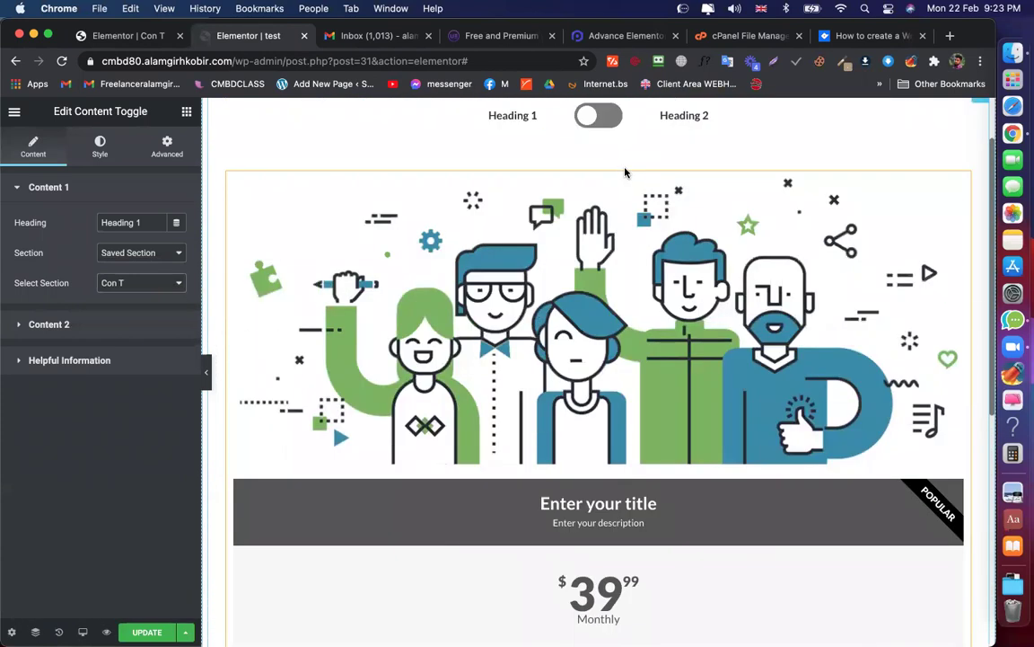
Set Content 2 to Saved Section 'Con T' and flip the toggle to preview it
click(49, 324)
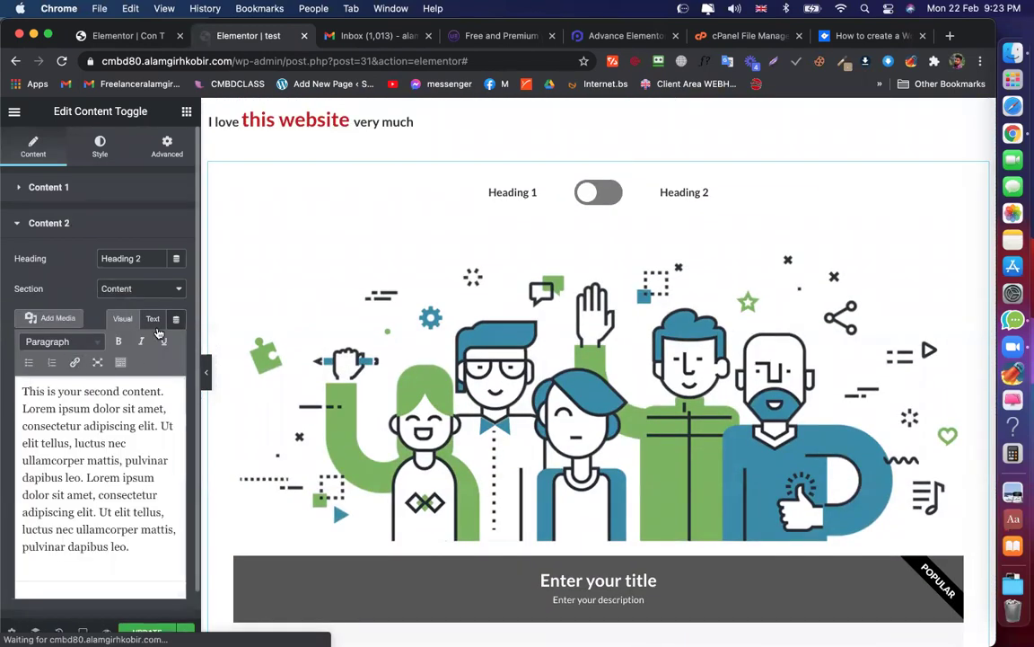
click(158, 288)
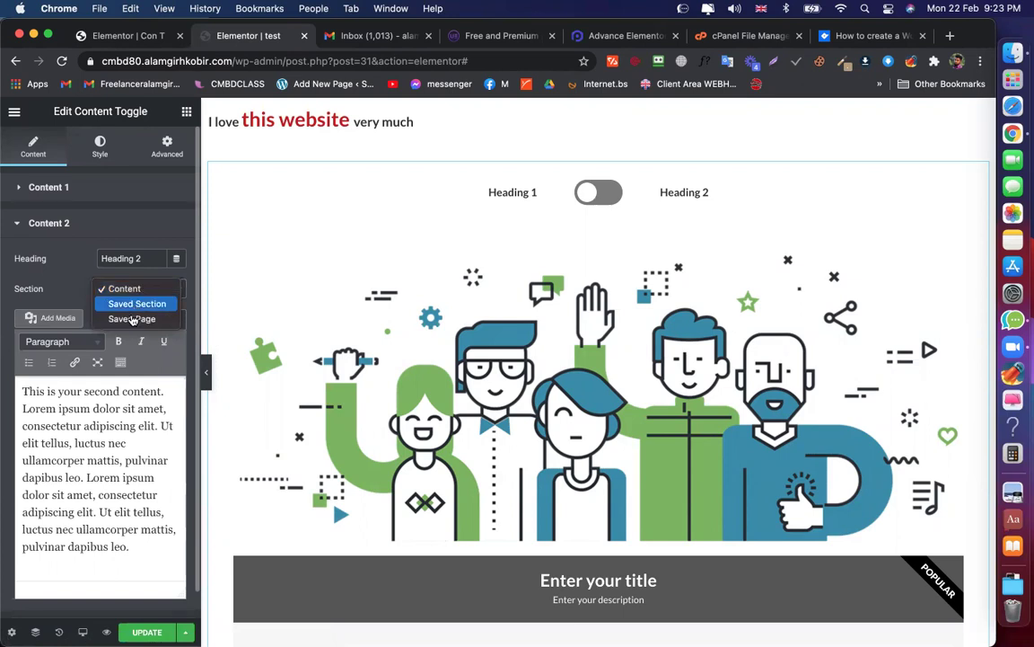
click(137, 305)
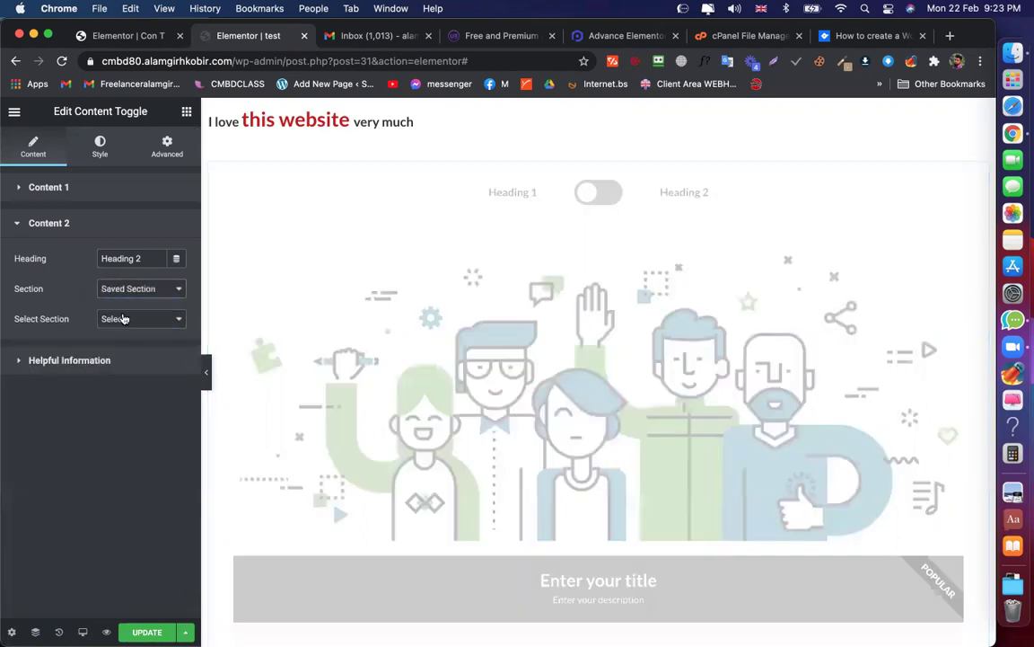
click(123, 320)
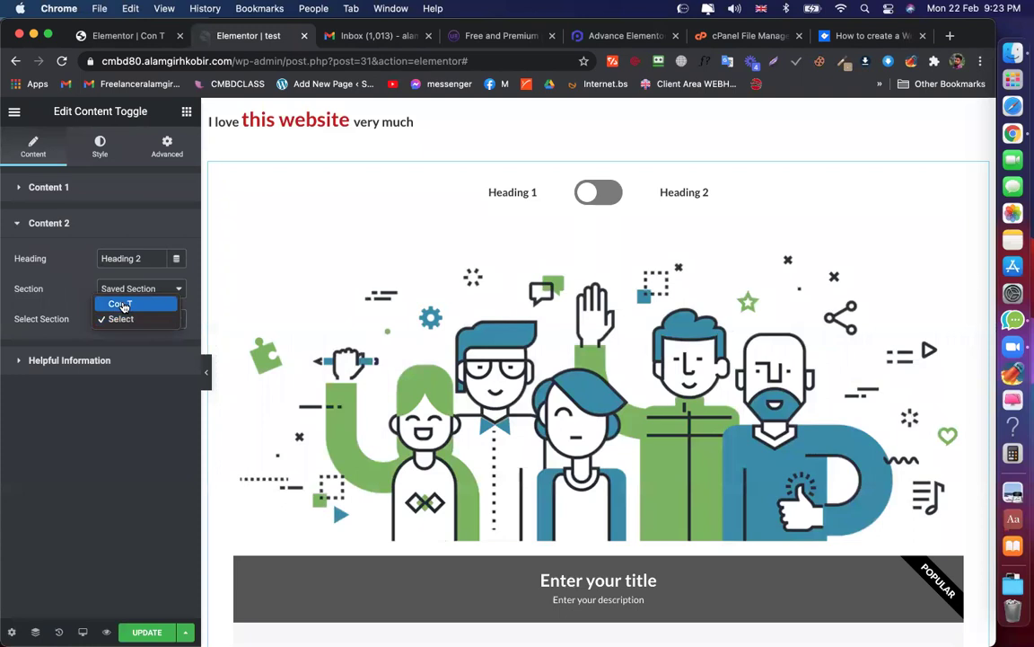
click(124, 306)
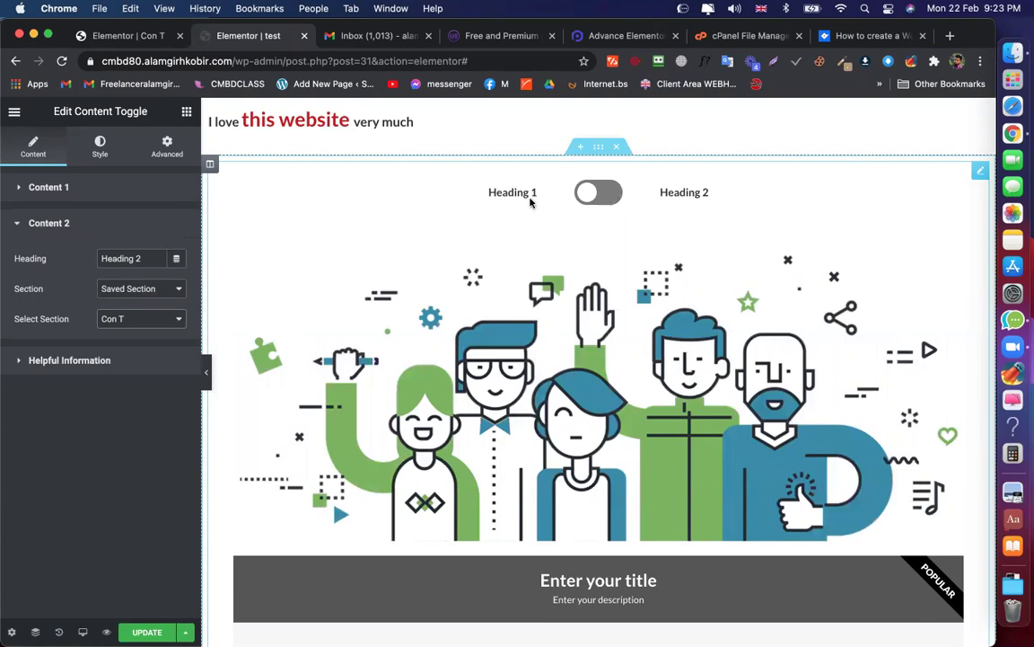
click(500, 198)
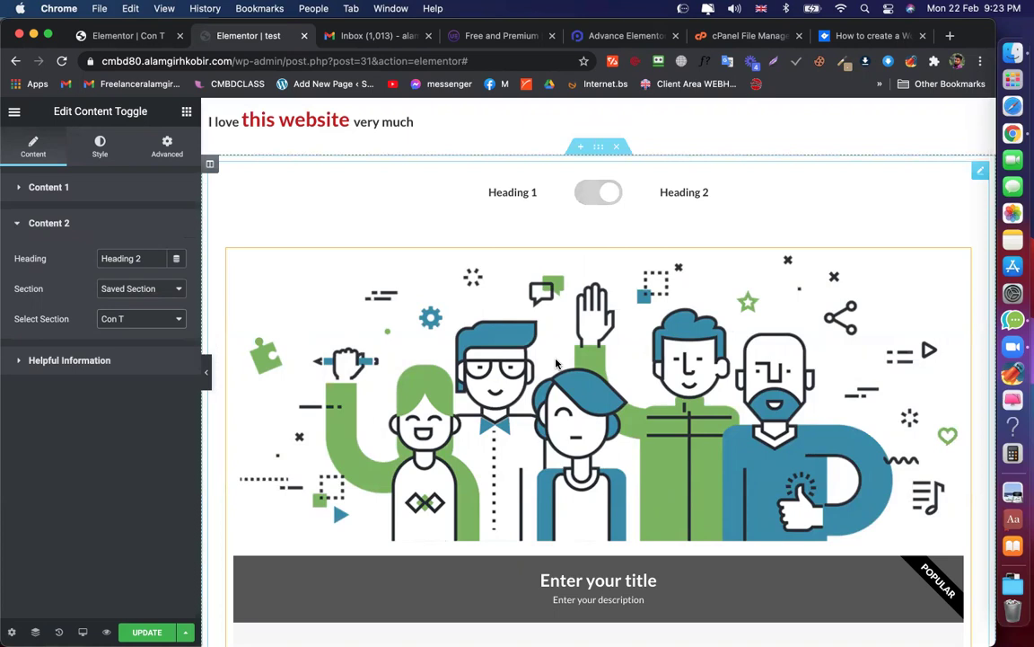
scroll(557, 364, down, 5)
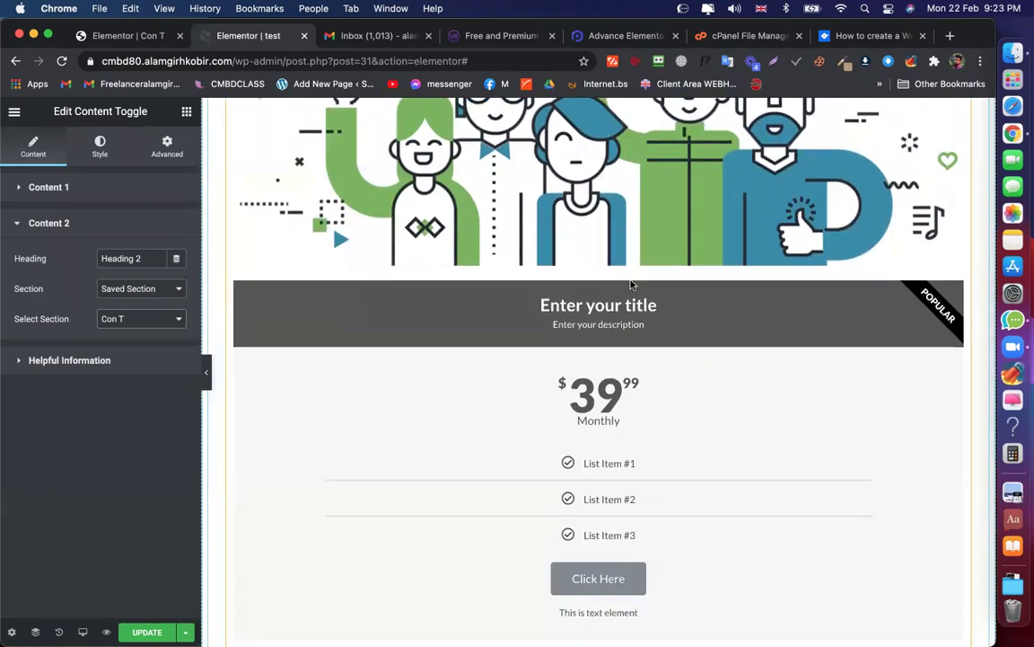
From the Content Widgets list on the Advance Elementor tab, open the Flipbox demo
click(616, 38)
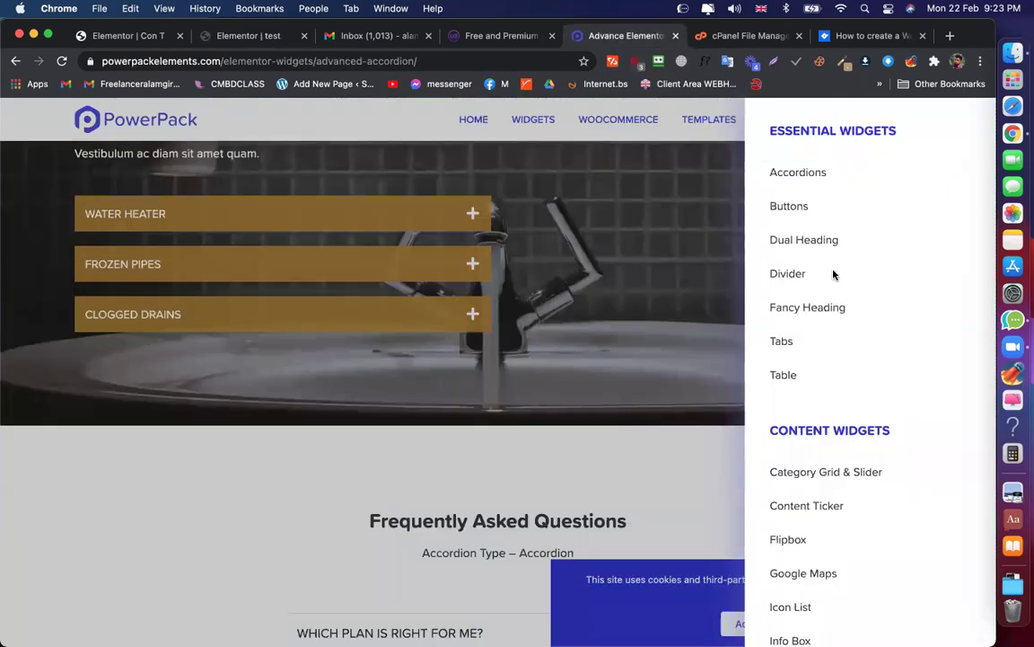
scroll(827, 302, down, 2)
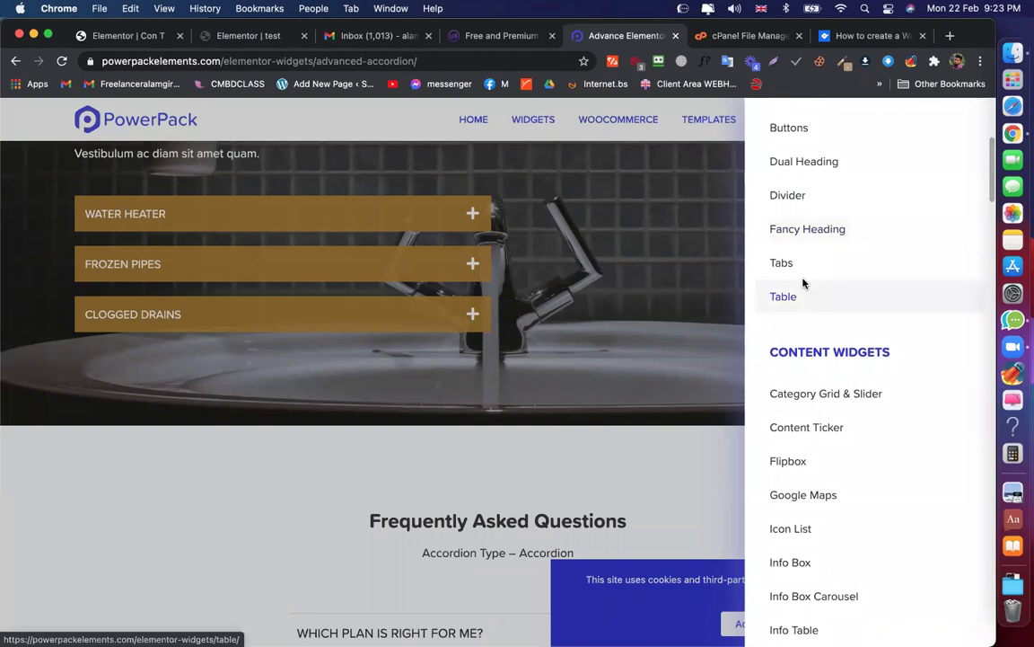
scroll(804, 283, down, 4)
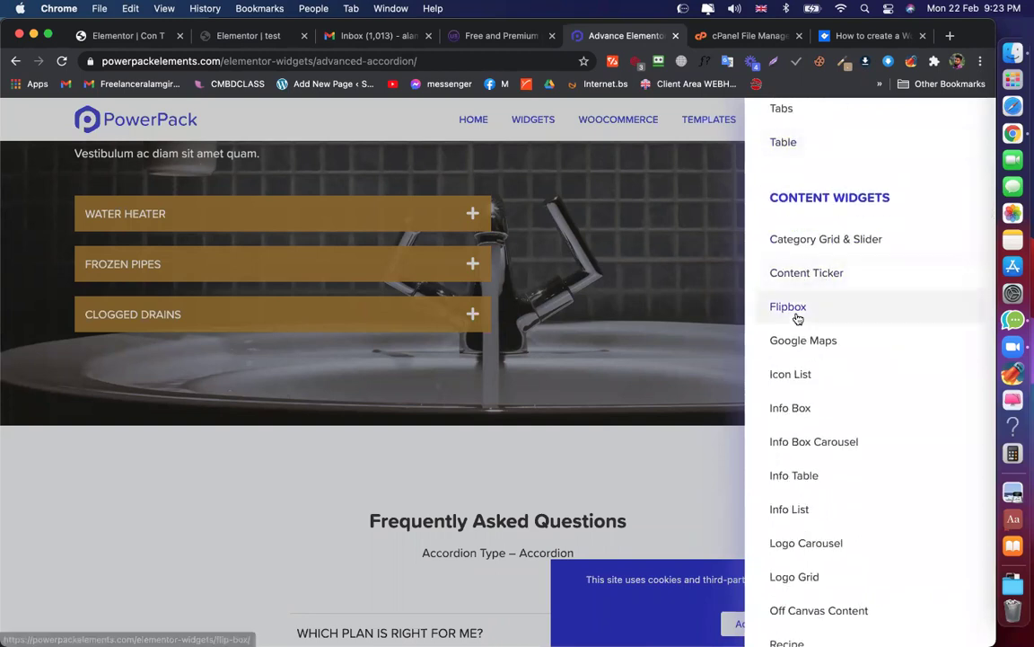
scroll(797, 318, down, 1)
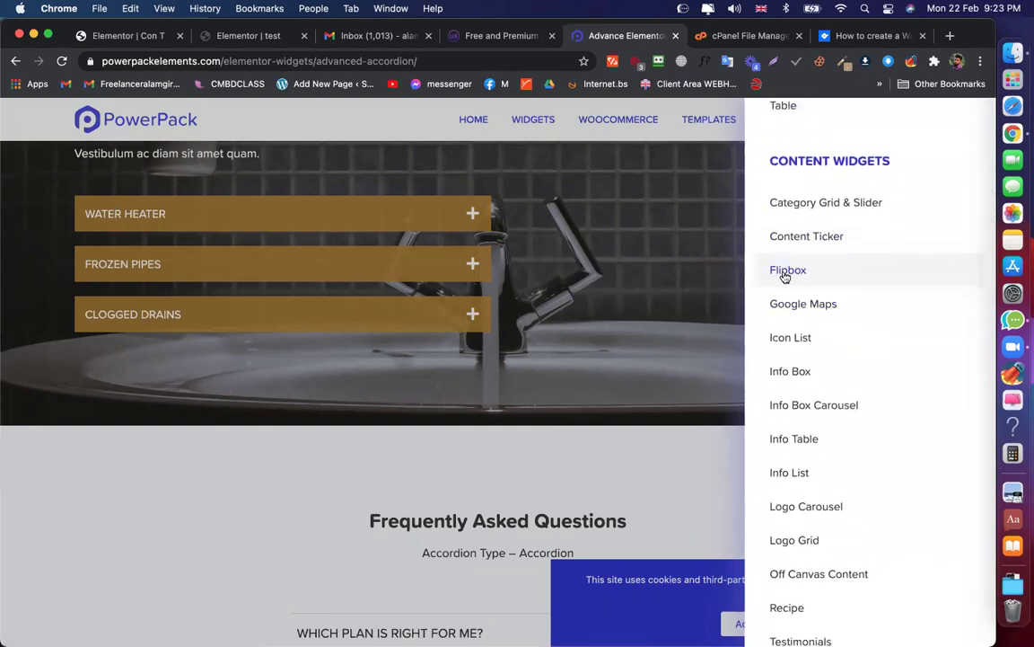
click(786, 271)
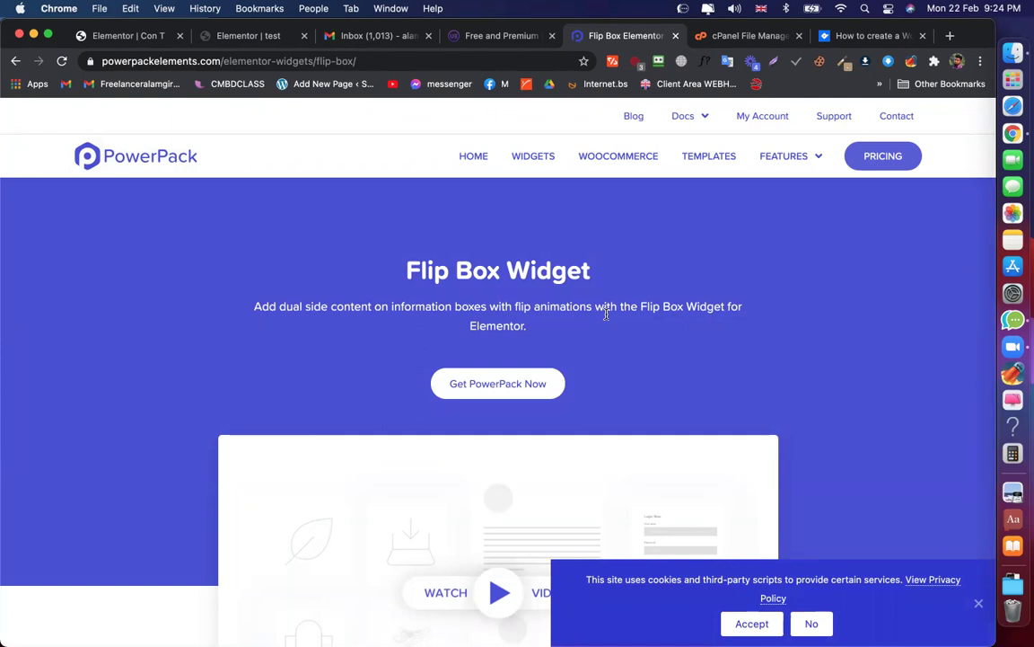
Scroll through the first Flip Box examples and dismiss the cookie consent notice
scroll(538, 314, down, 5)
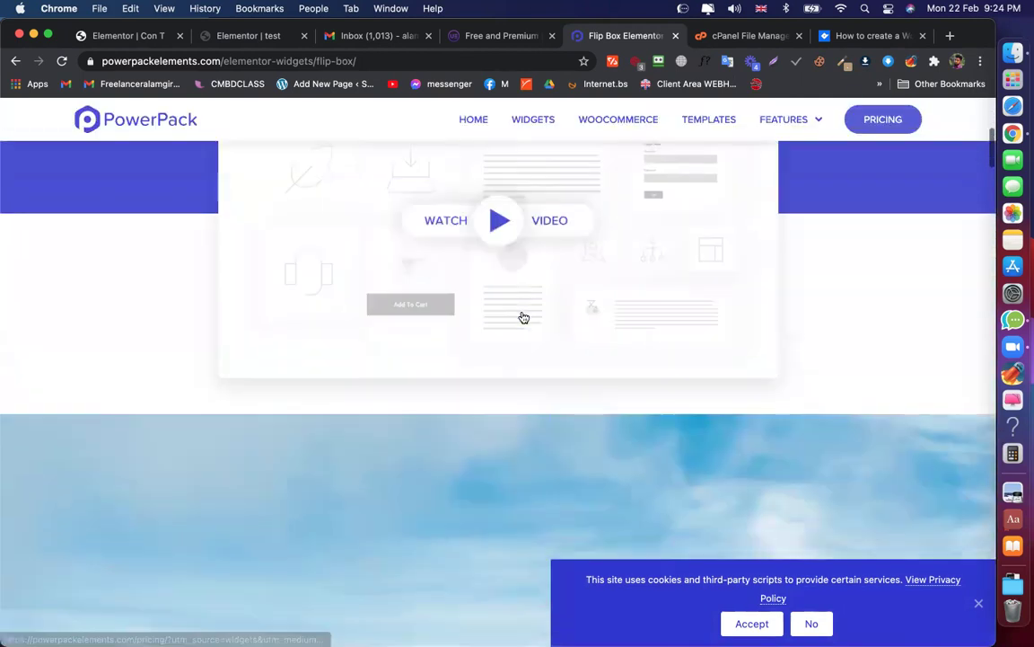
scroll(499, 267, down, 5)
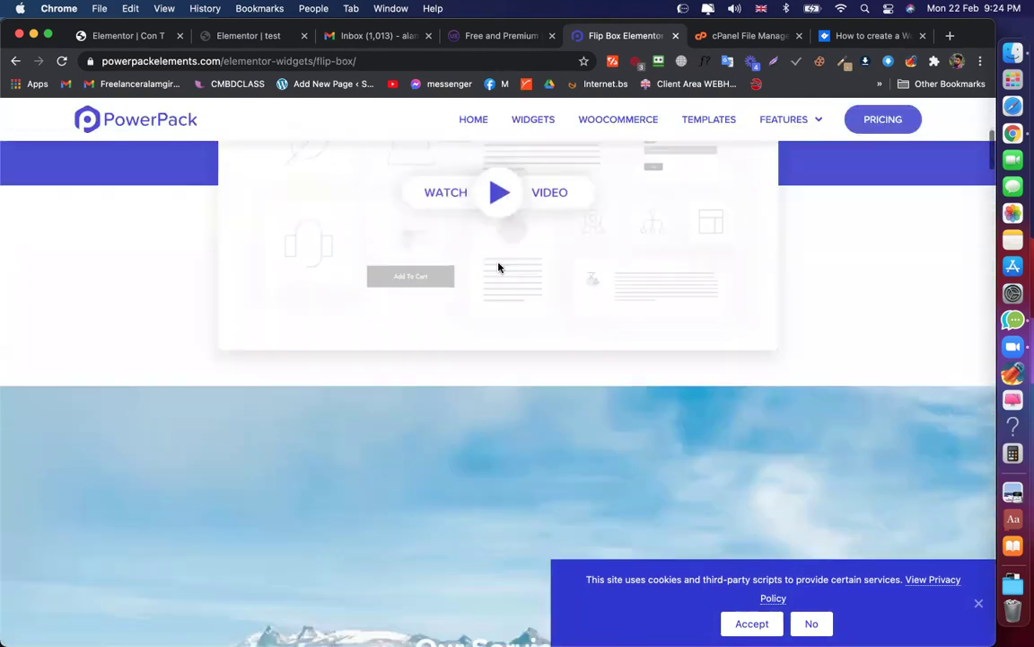
scroll(480, 400, down, 3)
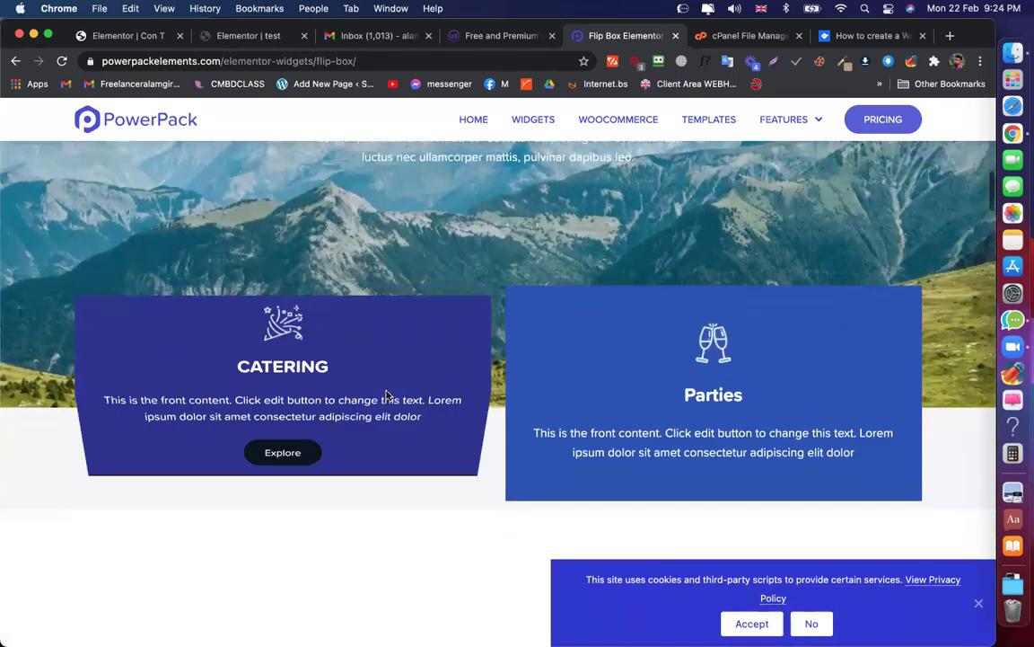
mouse_move(653, 411)
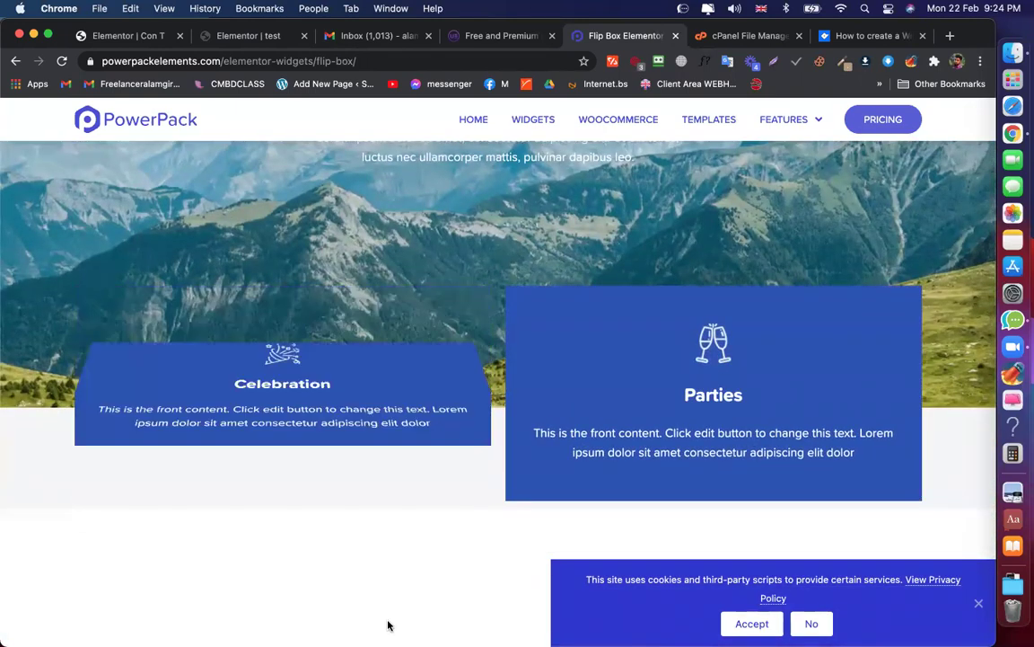
scroll(402, 615, down, 2)
scroll(404, 613, down, 3)
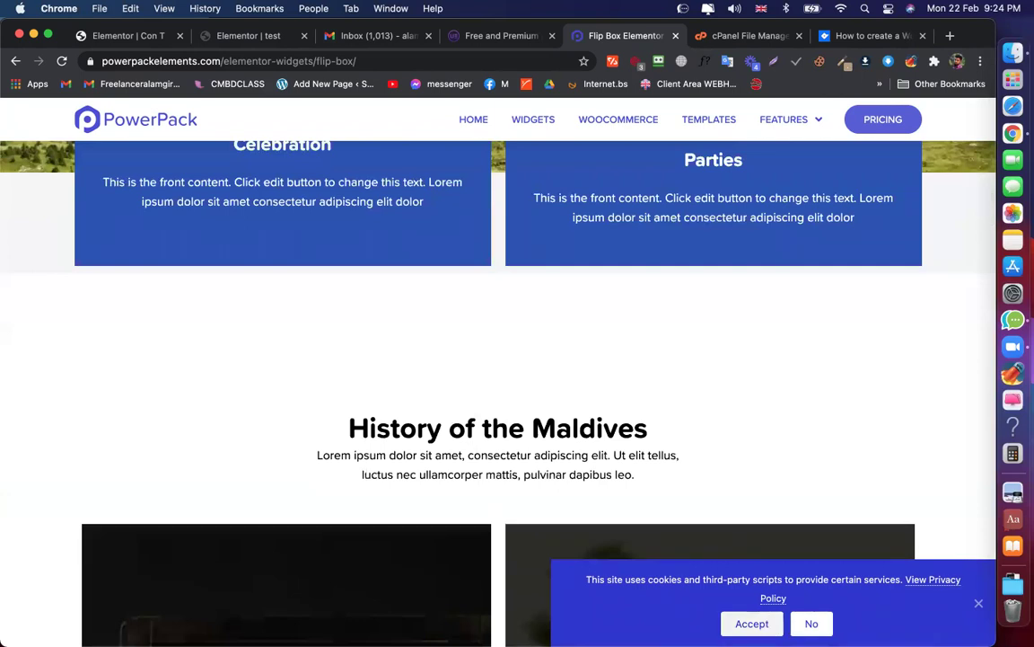
click(979, 605)
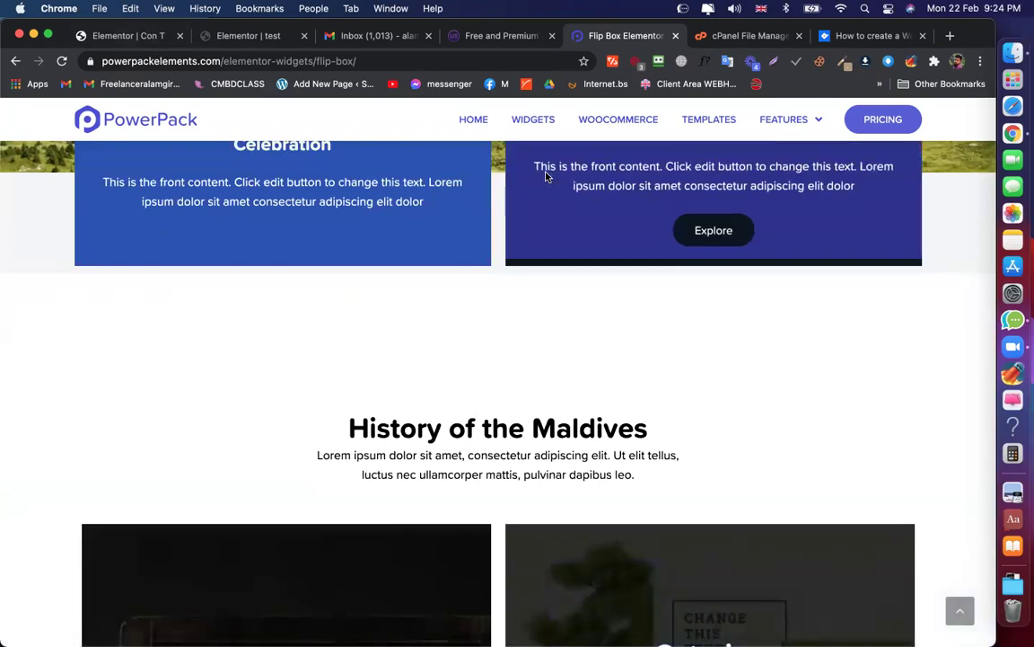
Scroll through the remaining Flip Box demo examples down the page
scroll(639, 281, down, 3)
scroll(639, 281, down, 3)
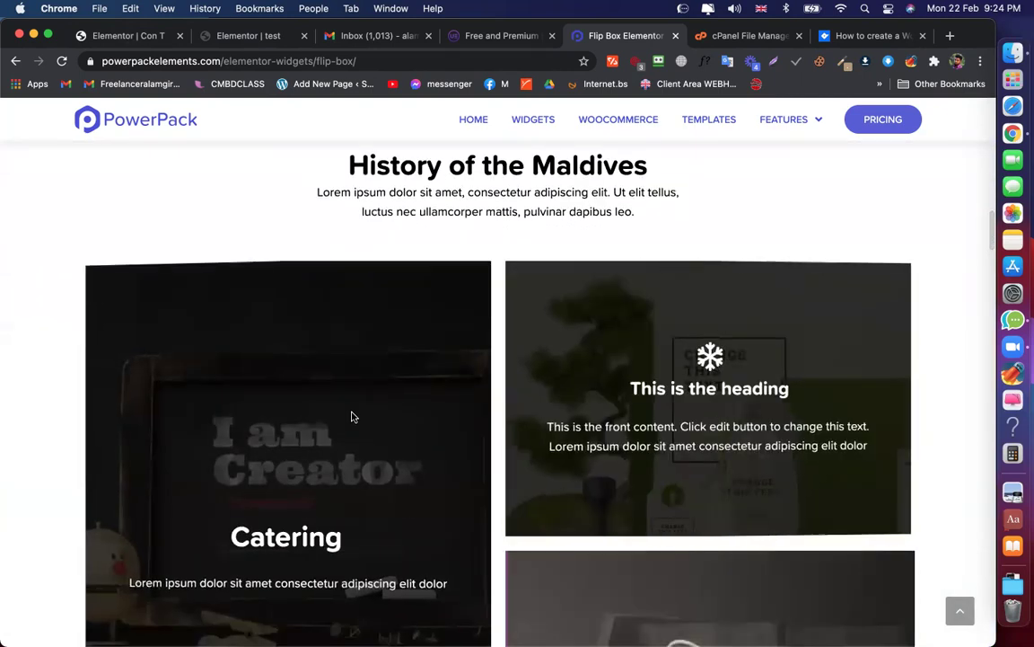
scroll(377, 305, down, 5)
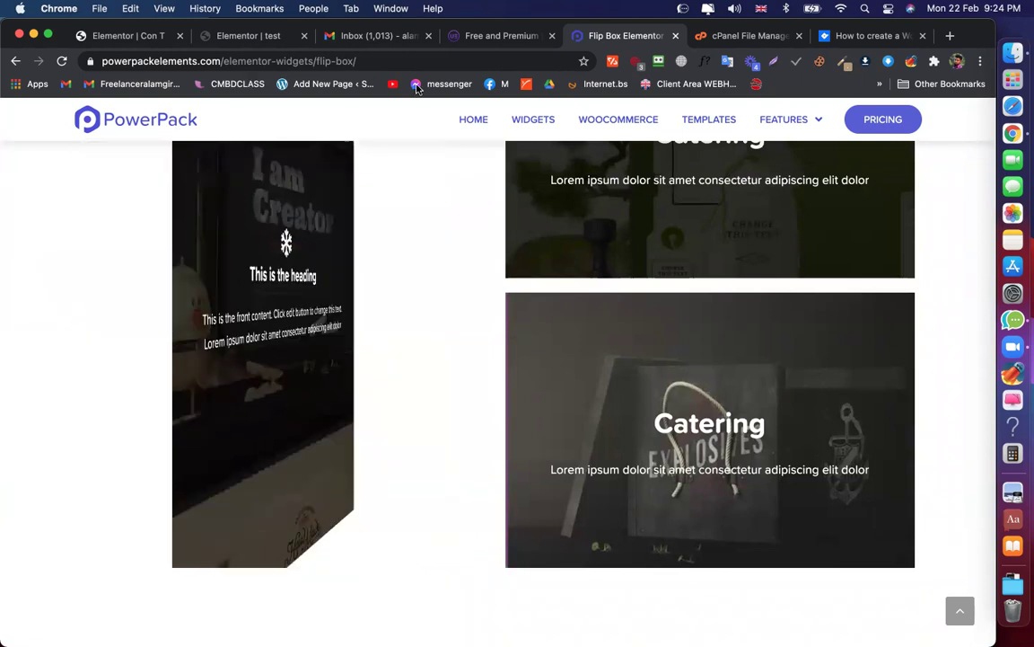
scroll(578, 464, down, 4)
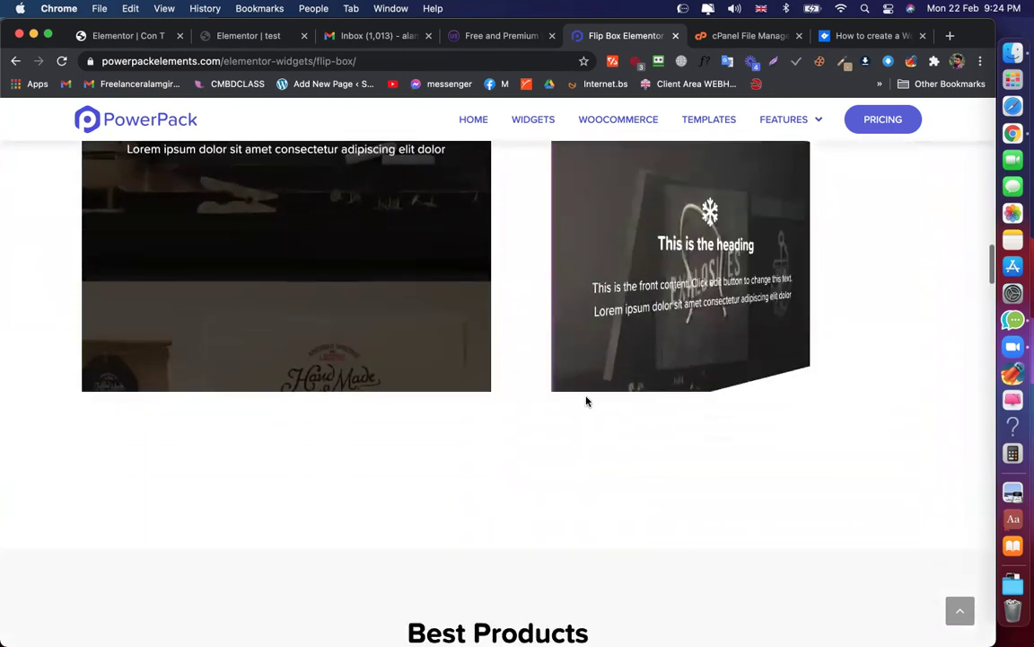
scroll(570, 383, down, 3)
scroll(570, 383, down, 3)
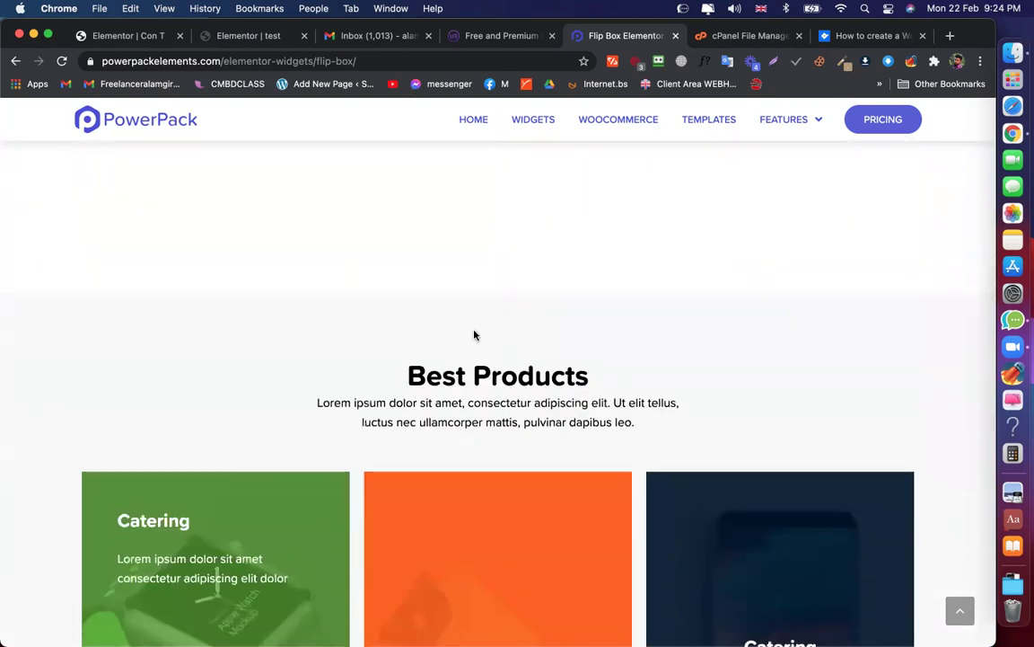
scroll(473, 335, down, 9)
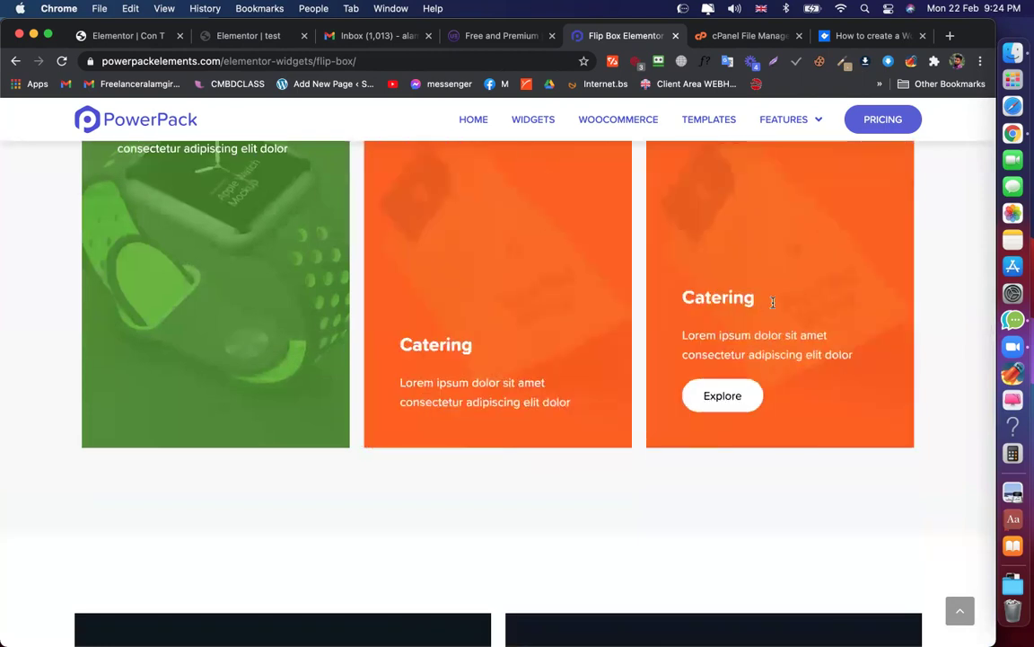
scroll(213, 334, up, 3)
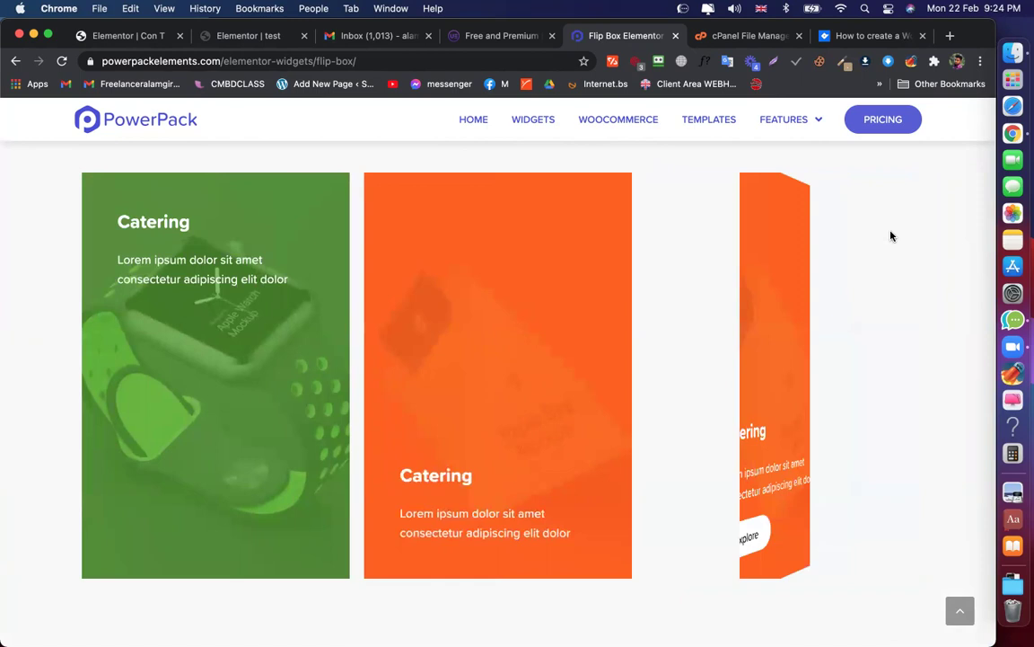
scroll(887, 359, down, 4)
scroll(886, 393, down, 6)
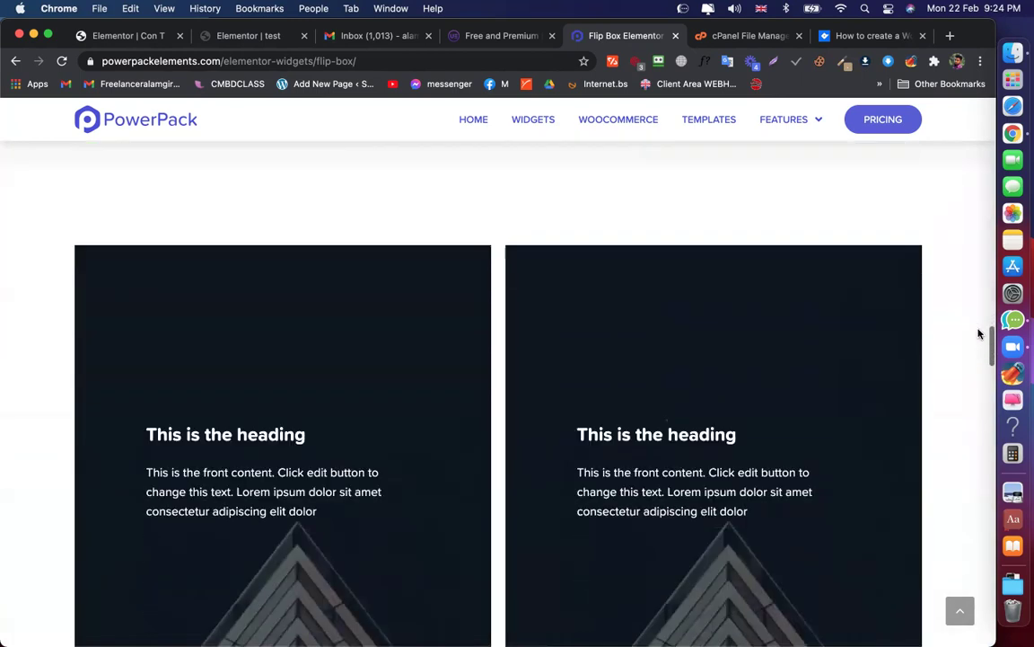
scroll(954, 378, down, 5)
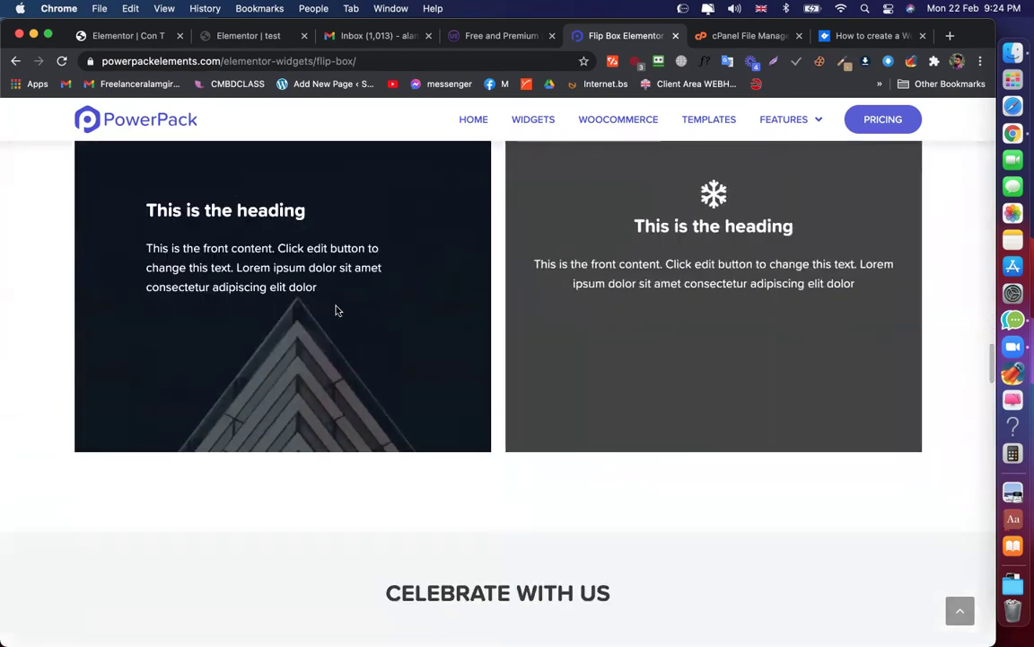
scroll(297, 307, down, 15)
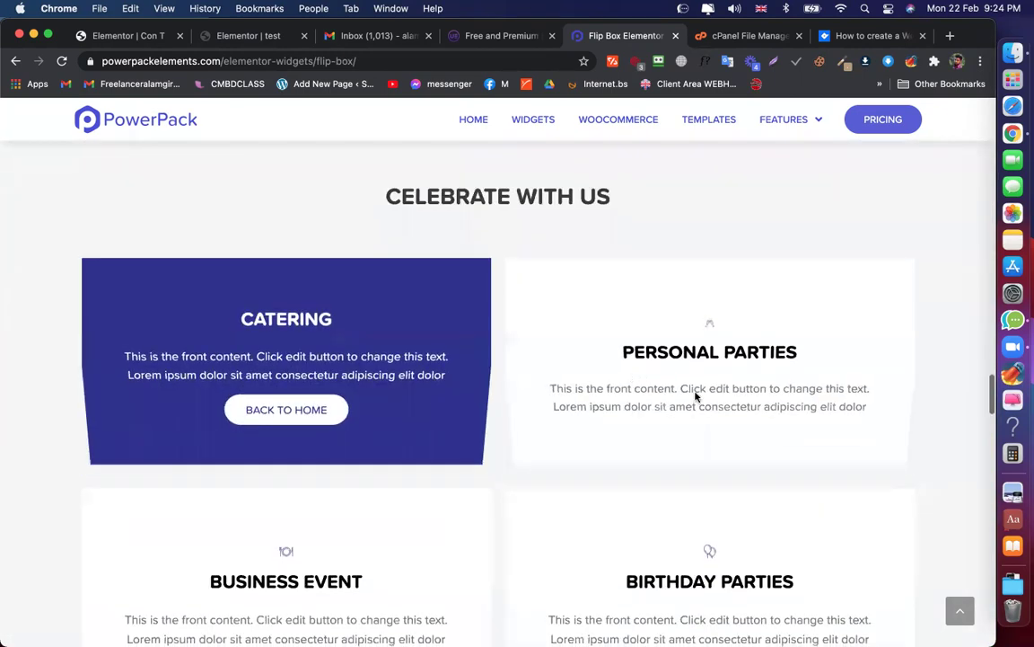
scroll(267, 363, down, 3)
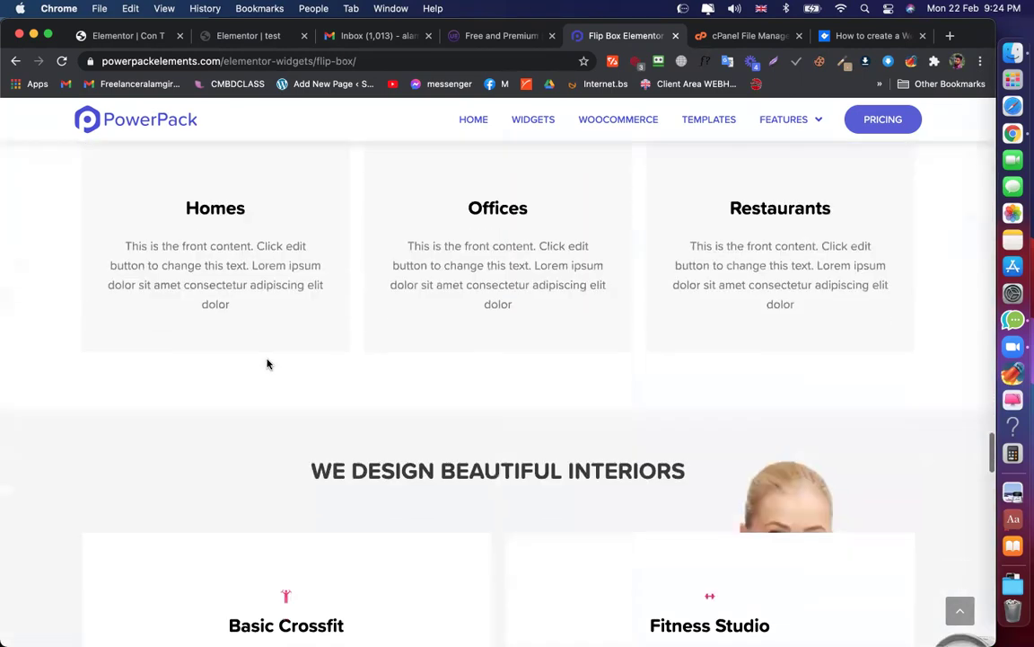
scroll(270, 252, down, 4)
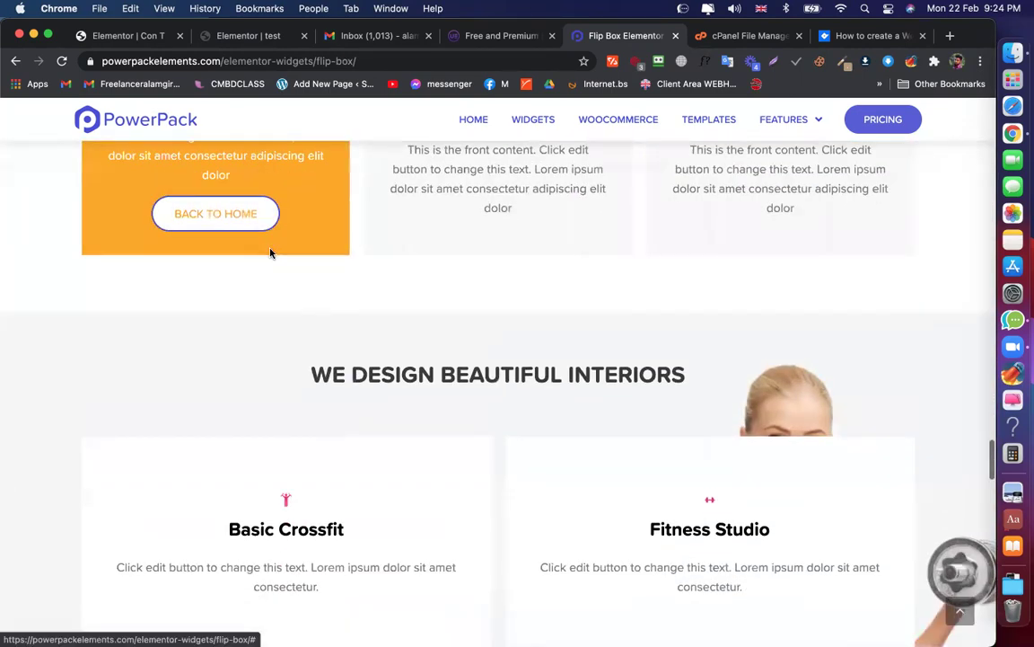
scroll(375, 428, down, 6)
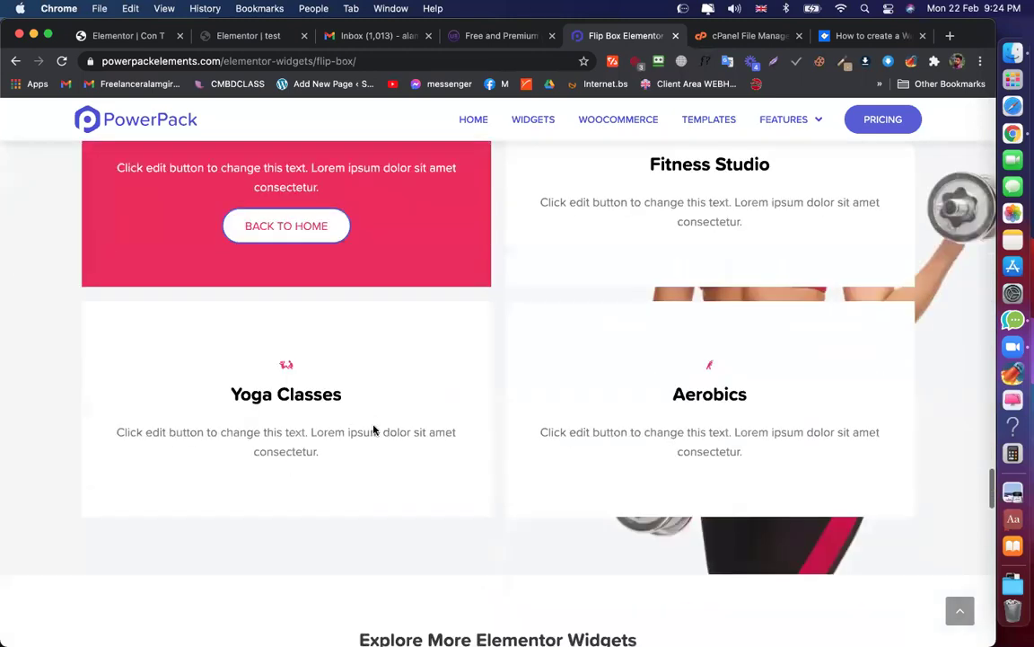
scroll(359, 400, down, 1)
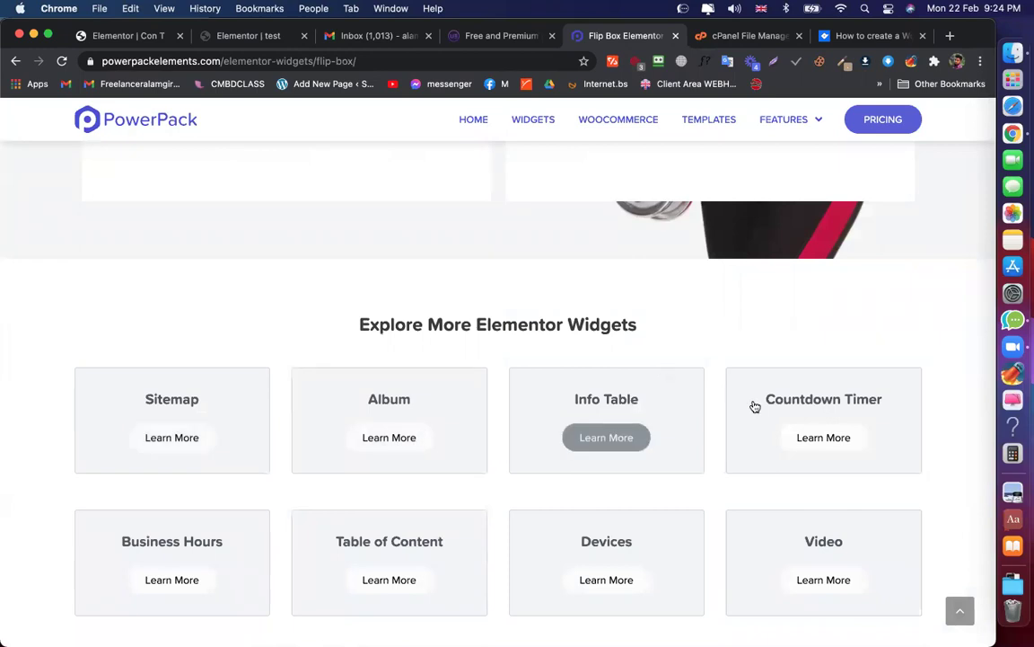
scroll(822, 449, down, 4)
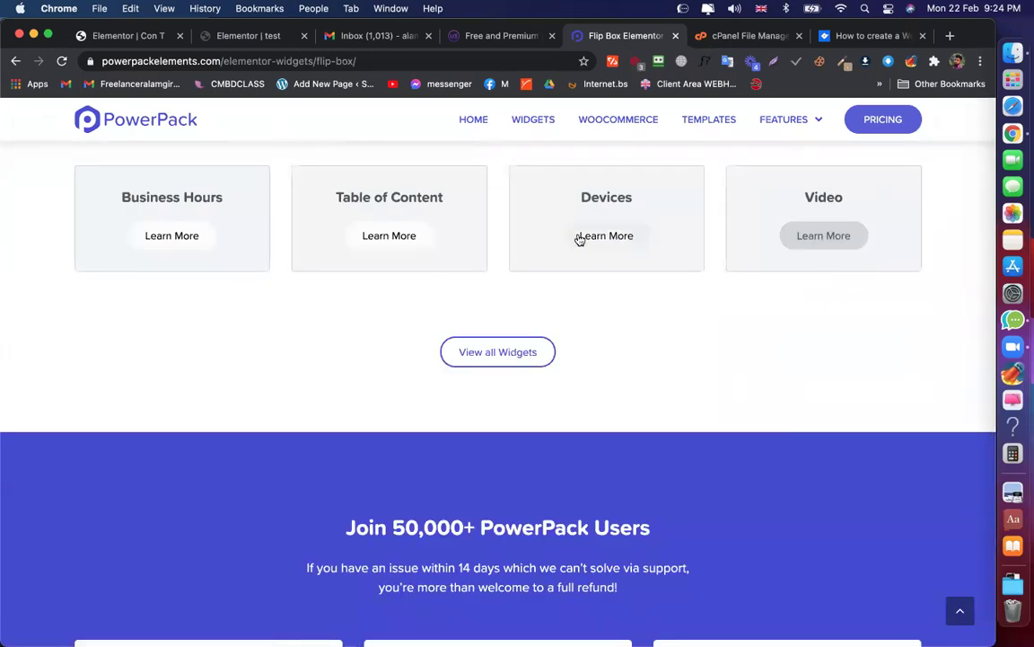
scroll(663, 361, down, 1)
scroll(663, 360, up, 20)
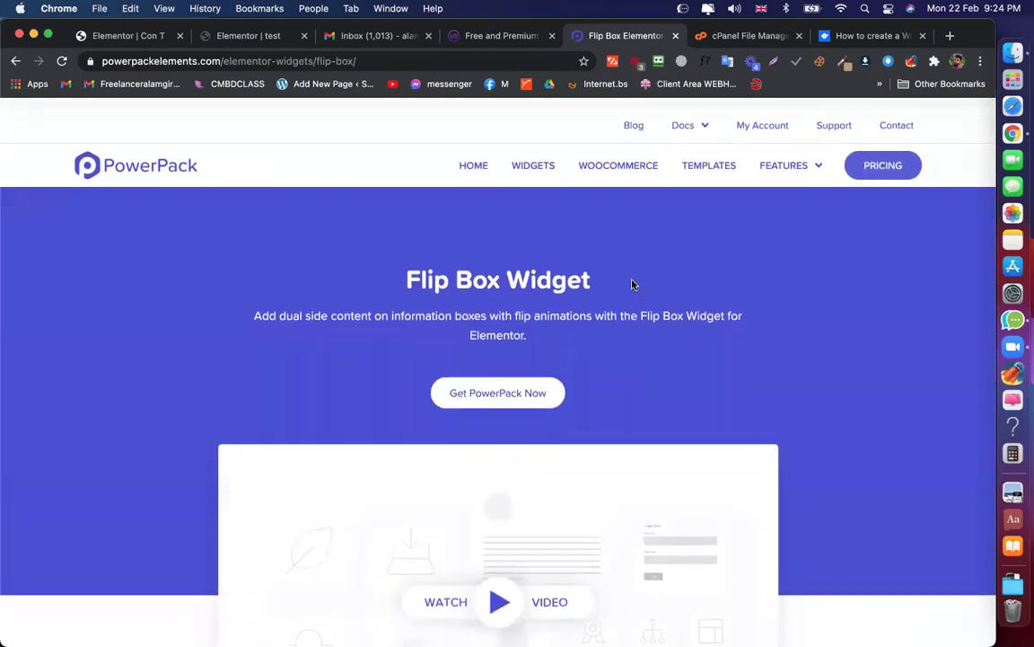
Browse the full PowerPack Widgets list, then close it
click(528, 162)
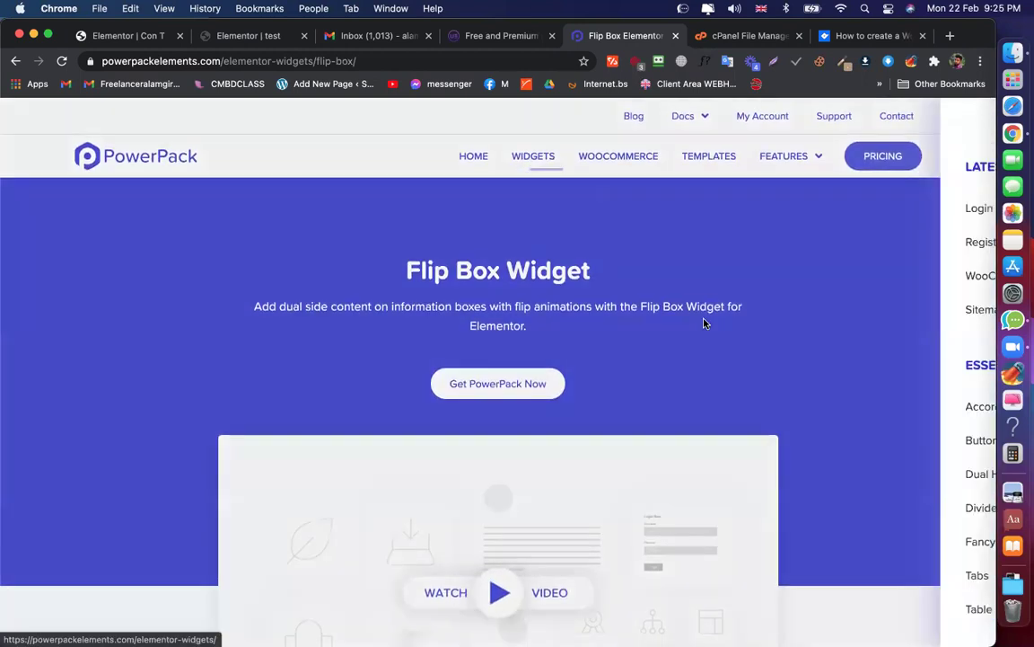
scroll(926, 454, down, 10)
scroll(925, 454, down, 15)
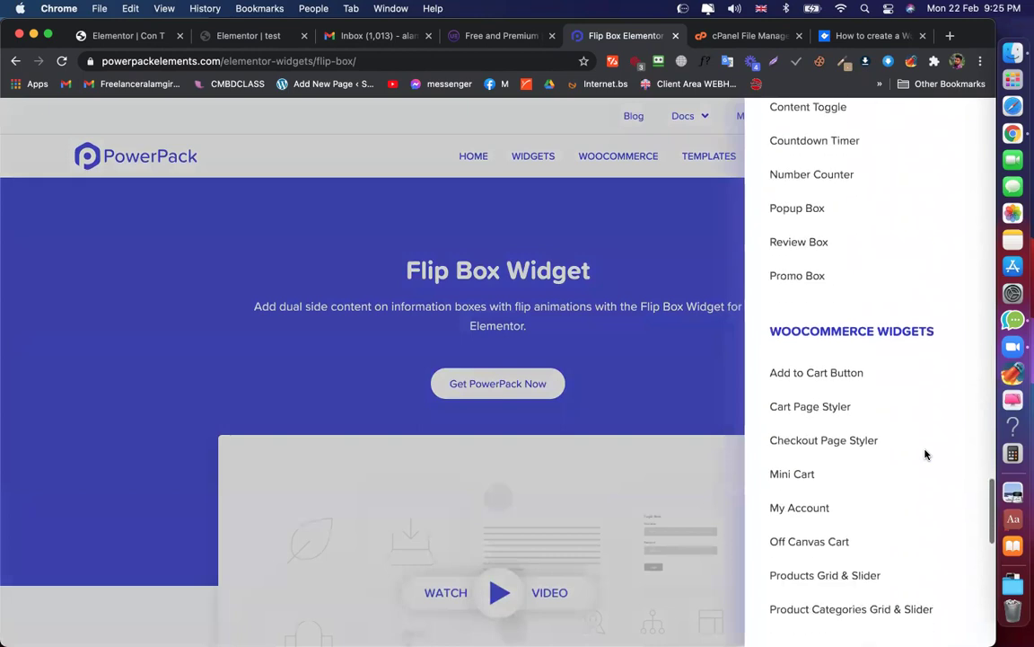
click(607, 291)
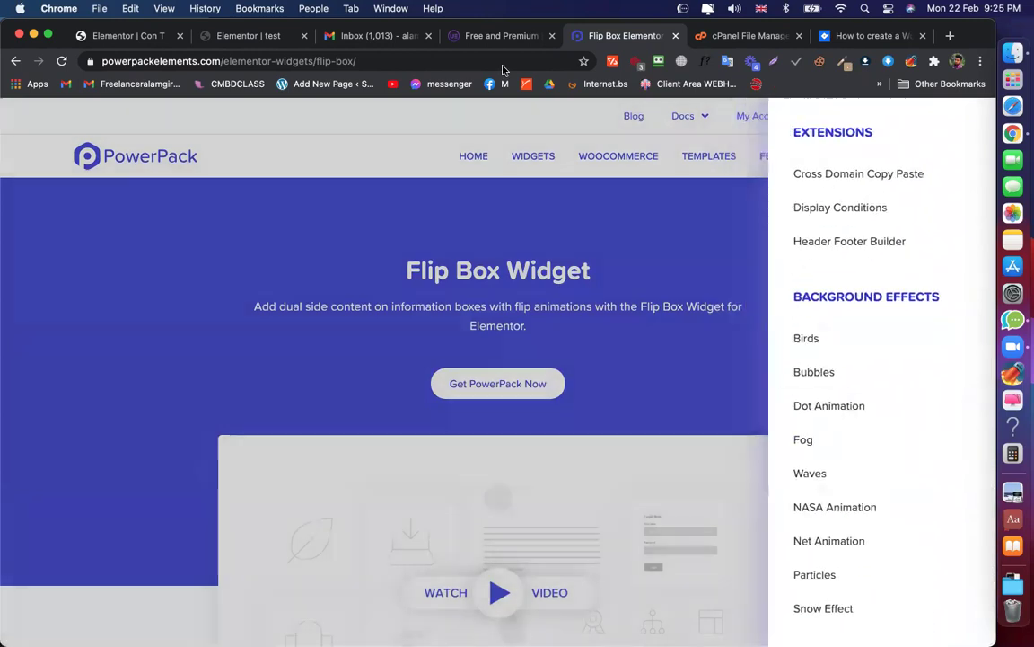